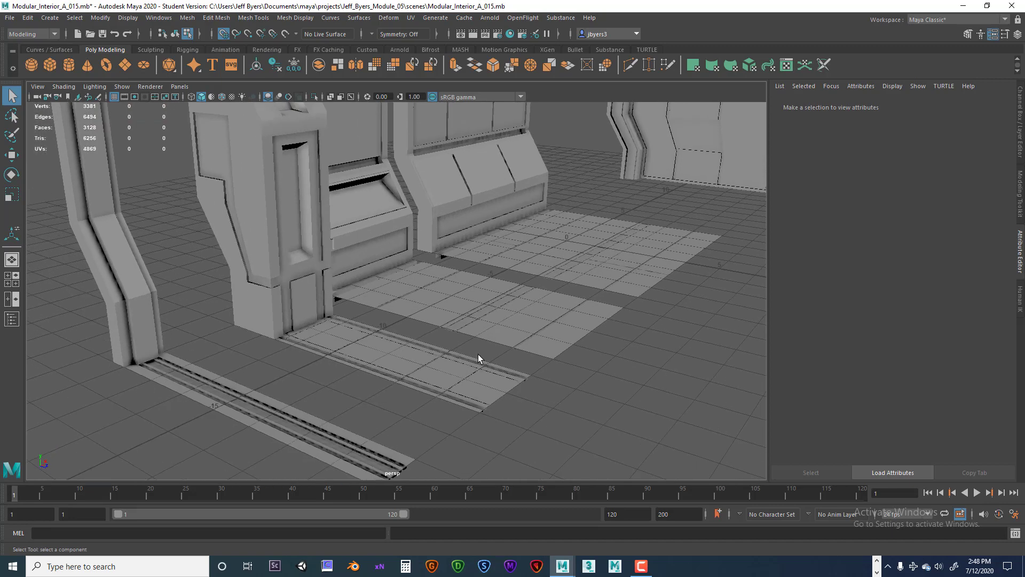
- Switch from component selection to object selection and select the large floor panel
{"action": "left_click", "coordinate": [528, 344]}
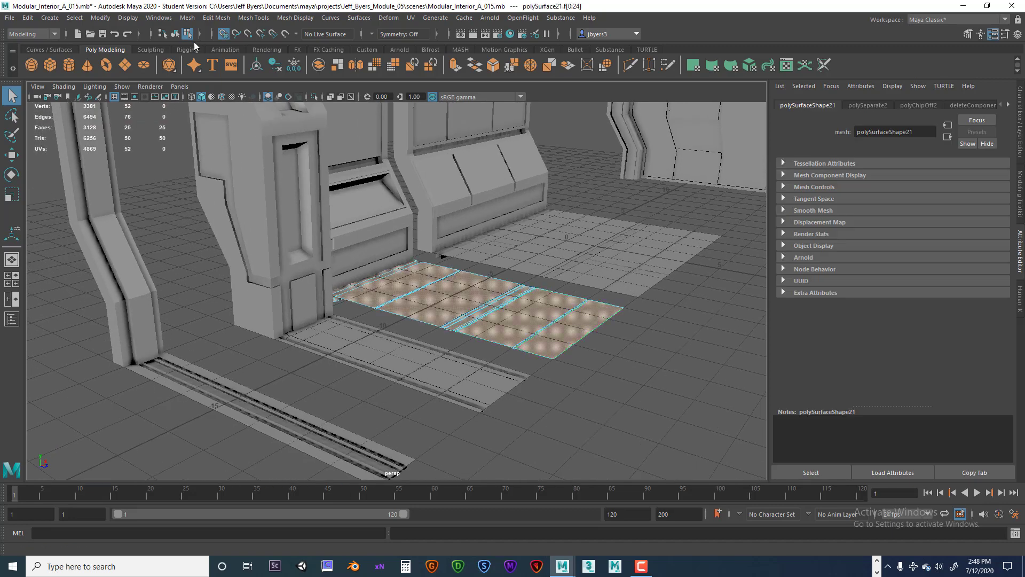
{"action": "left_click", "coordinate": [174, 33]}
{"action": "left_click", "coordinate": [527, 240]}
- Select the medium-width ceiling panel above the middle wall section as an object
{"action": "left_click_drag", "start_coordinate": [583, 297], "coordinate": [551, 315], "text": "alt"}
{"action": "middle_click_drag", "start_coordinate": [510, 301], "coordinate": [582, 334], "text": "alt"}
{"action": "left_click_drag", "start_coordinate": [513, 414], "coordinate": [501, 382], "text": "alt"}
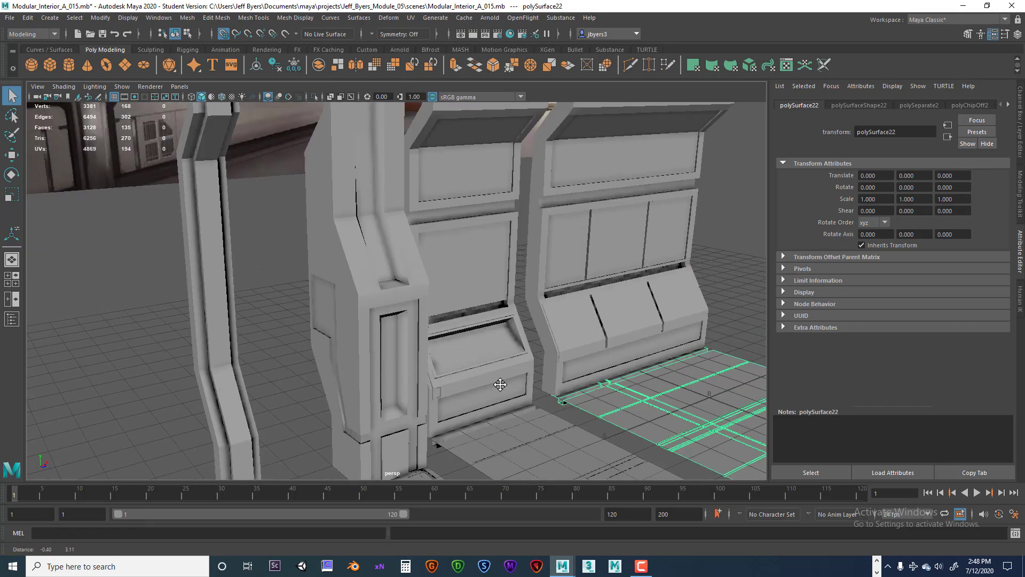
{"action": "middle_click_drag", "start_coordinate": [501, 382], "coordinate": [496, 454], "text": "alt"}
{"action": "left_click_drag", "start_coordinate": [477, 352], "coordinate": [441, 342], "text": "alt"}
{"action": "middle_click_drag", "start_coordinate": [473, 343], "coordinate": [346, 363], "text": "alt"}
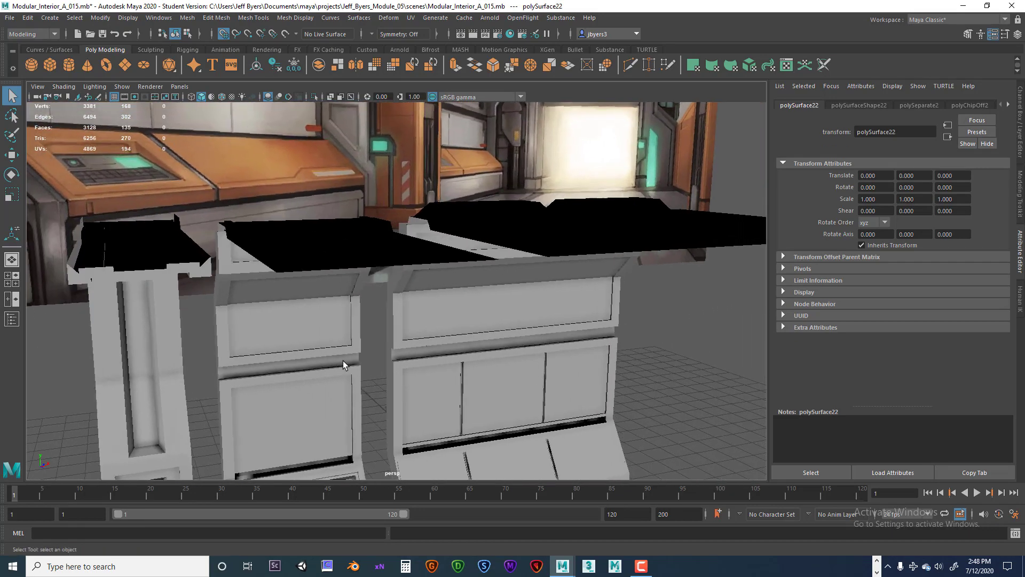
{"action": "left_click_drag", "start_coordinate": [373, 373], "coordinate": [361, 346], "text": "alt"}
{"action": "left_click_drag", "start_coordinate": [413, 313], "coordinate": [446, 291], "text": "alt"}
{"action": "left_click", "coordinate": [444, 247]}
{"action": "middle_click_drag", "start_coordinate": [446, 291], "coordinate": [366, 336], "text": "alt"}
{"action": "mouse_move", "coordinate": [365, 336]}
{"action": "left_mouse_down", "text": "alt"}
{"action": "mouse_move", "coordinate": [342, 315]}
{"action": "mouse_move", "coordinate": [366, 319]}
{"action": "left_mouse_up", "text": "alt"}
{"action": "left_click", "coordinate": [248, 208]}
{"action": "left_click_drag", "start_coordinate": [248, 208], "coordinate": [307, 304], "text": "alt"}
{"action": "left_click", "coordinate": [278, 255]}
{"action": "left_click", "coordinate": [306, 297]}
{"action": "scroll", "coordinate": [307, 303], "scroll_direction": "up", "scroll_amount": 8}
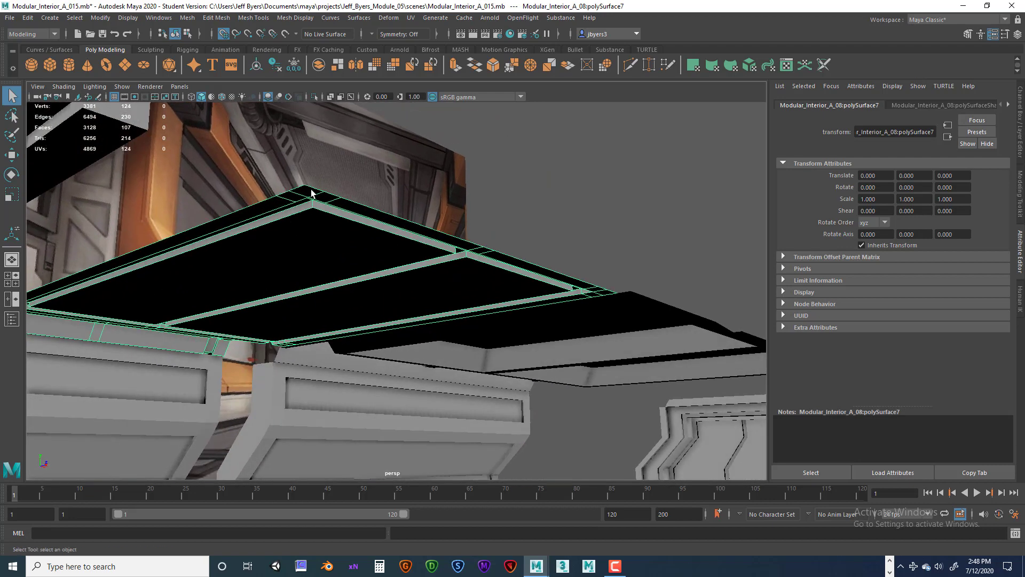
- Select the outer border edges of the medium-width ceiling panel in edge mode and extrude them
{"action": "right_click_drag", "start_coordinate": [311, 192], "coordinate": [311, 166]}
{"action": "left_click", "coordinate": [300, 188]}
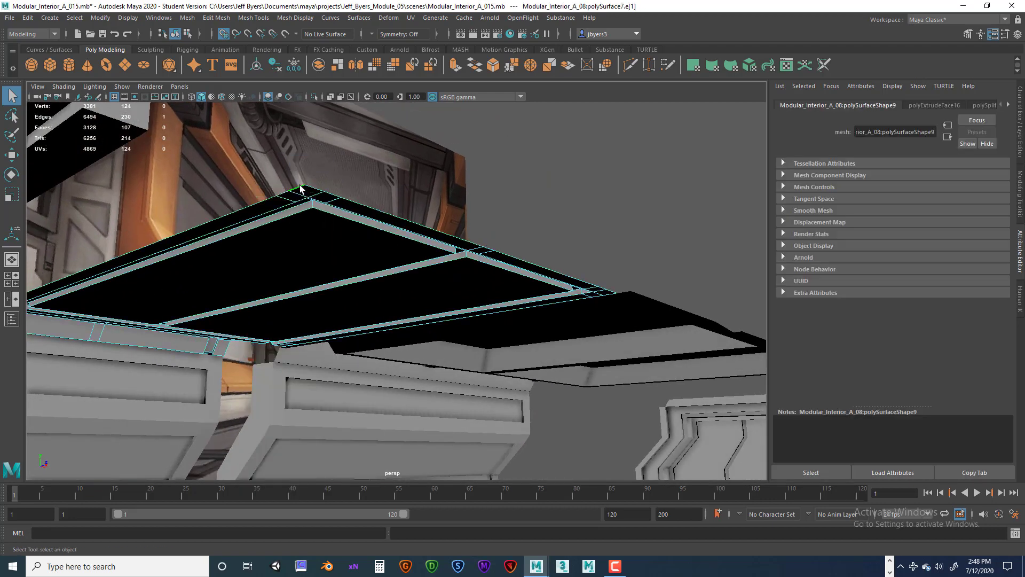
{"action": "left_click_drag", "start_coordinate": [293, 254], "coordinate": [289, 276], "text": "alt"}
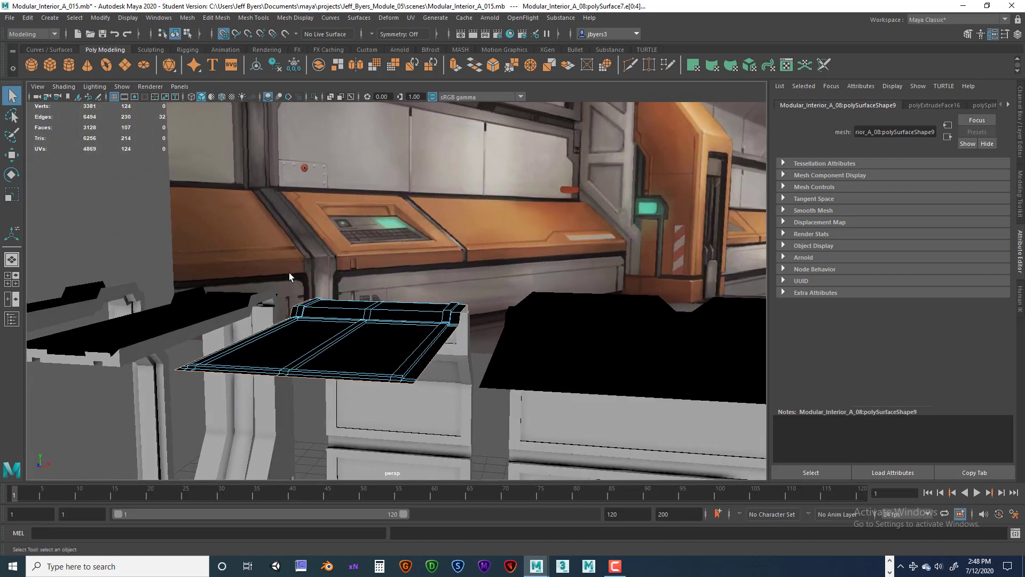
{"action": "key", "text": "ctrl+e"}
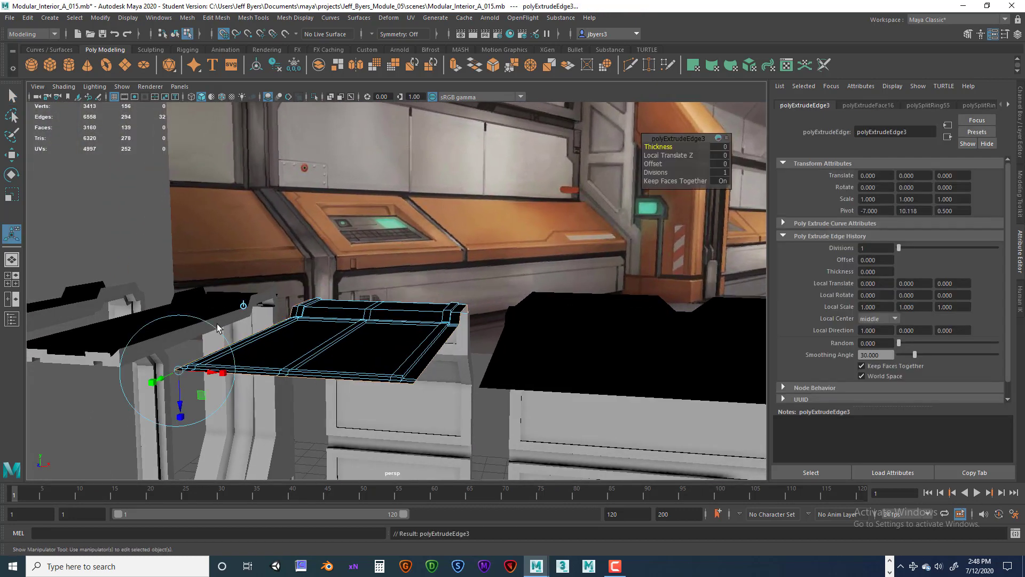
- Try to raise the extruded border edges by about 0.372 along local Z in the side view
{"action": "key", "text": "space"}
{"action": "key", "text": "space"}
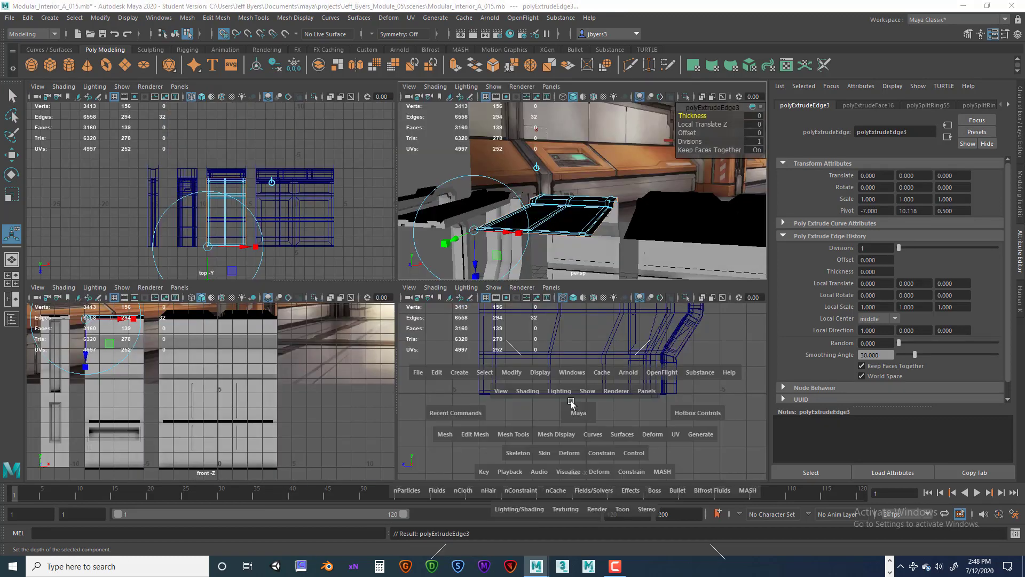
{"action": "middle_click_drag", "start_coordinate": [470, 291], "coordinate": [543, 383], "text": "alt"}
{"action": "middle_click_drag", "start_coordinate": [518, 287], "coordinate": [547, 363], "text": "alt"}
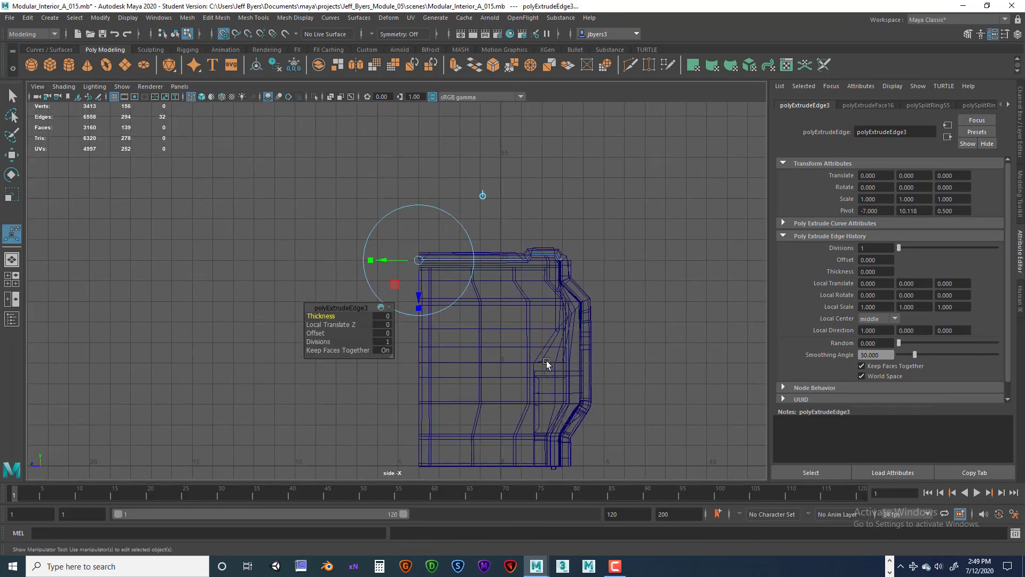
{"action": "scroll", "coordinate": [511, 337], "scroll_direction": "up", "scroll_amount": 3}
{"action": "middle_click_drag", "start_coordinate": [491, 323], "coordinate": [507, 430], "text": "alt"}
{"action": "scroll", "coordinate": [507, 431], "scroll_direction": "up", "scroll_amount": 4}
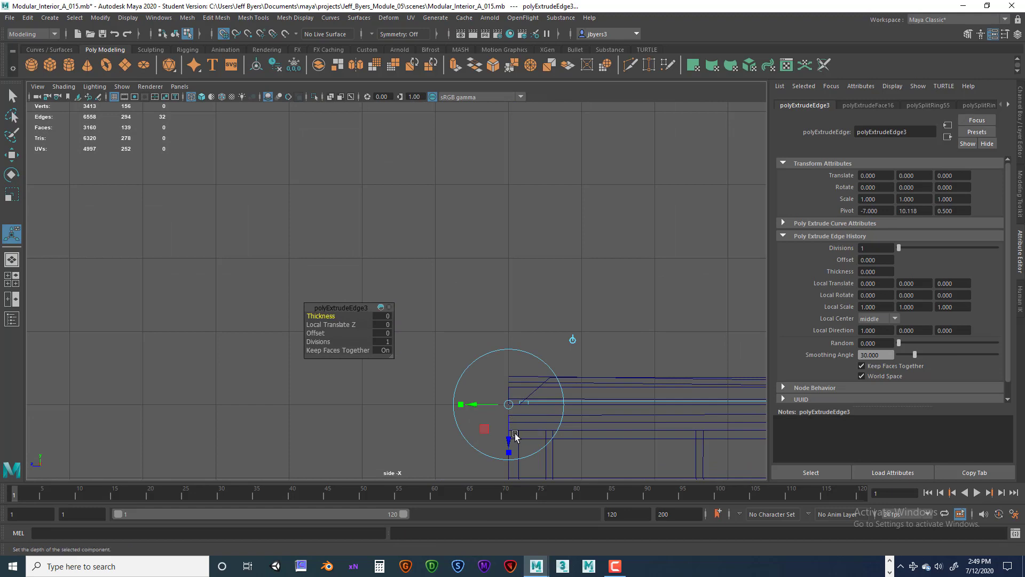
{"action": "left_click", "coordinate": [510, 440]}
{"action": "left_click_drag", "start_coordinate": [509, 393], "coordinate": [509, 395]}
{"action": "left_click_drag", "start_coordinate": [510, 440], "coordinate": [508, 418]}
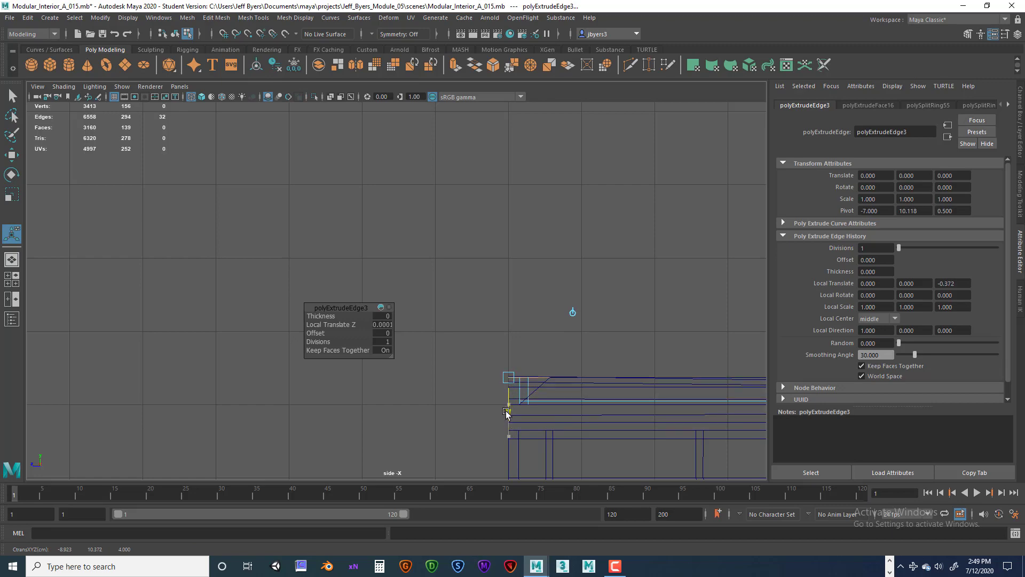
{"action": "key", "text": "space"}
{"action": "key", "text": "space"}
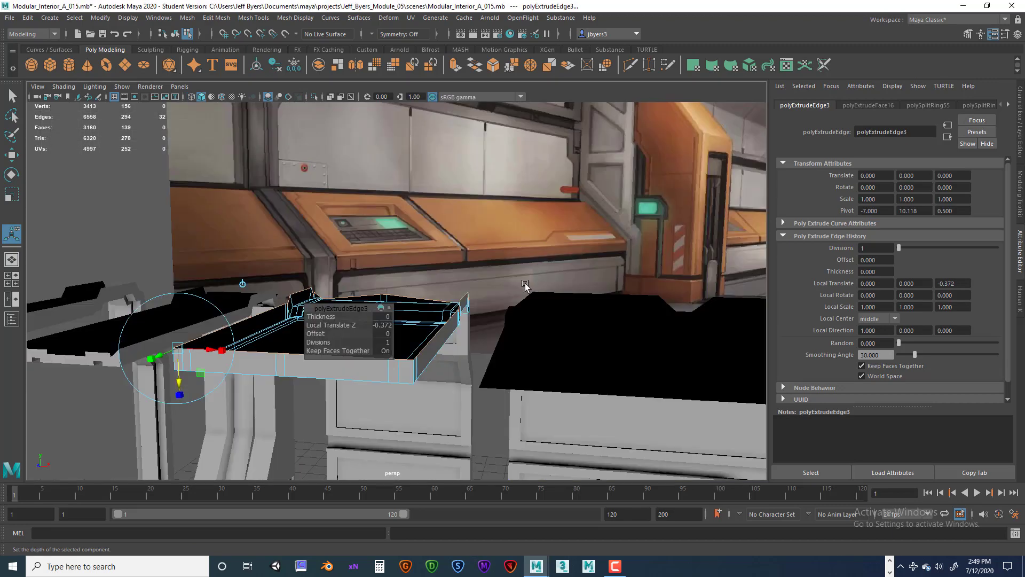
- Inspect the raised rim around the ceiling panel and undo the local Z move of its edges
{"action": "left_click_drag", "start_coordinate": [474, 298], "coordinate": [453, 299], "text": "alt"}
{"action": "scroll", "coordinate": [453, 299], "scroll_direction": "up", "scroll_amount": 5}
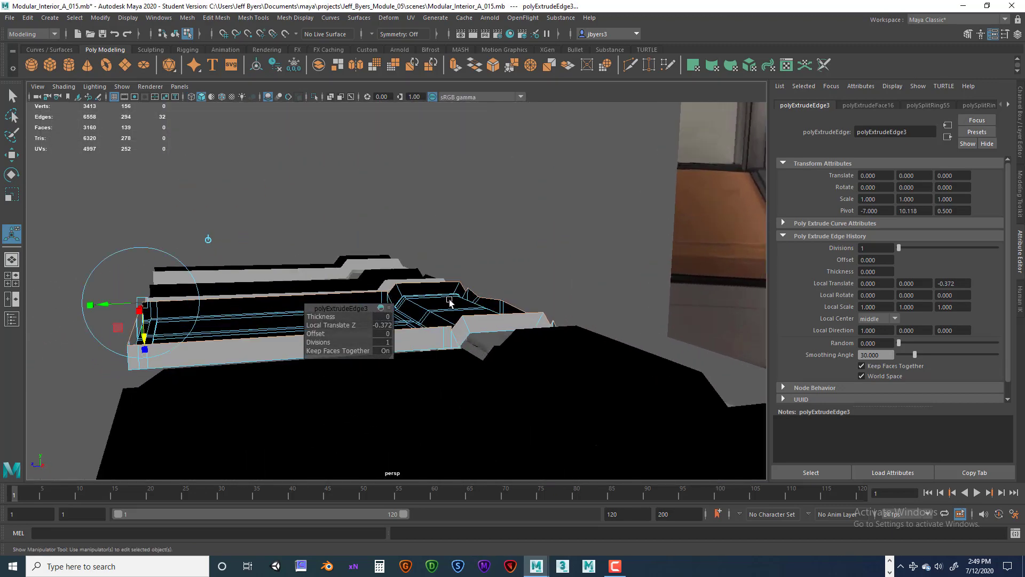
{"action": "middle_click_drag", "start_coordinate": [463, 303], "coordinate": [443, 281], "text": "alt"}
{"action": "left_click_drag", "start_coordinate": [443, 282], "coordinate": [495, 335], "text": "alt"}
{"action": "scroll", "coordinate": [441, 293], "scroll_direction": "up", "scroll_amount": 4}
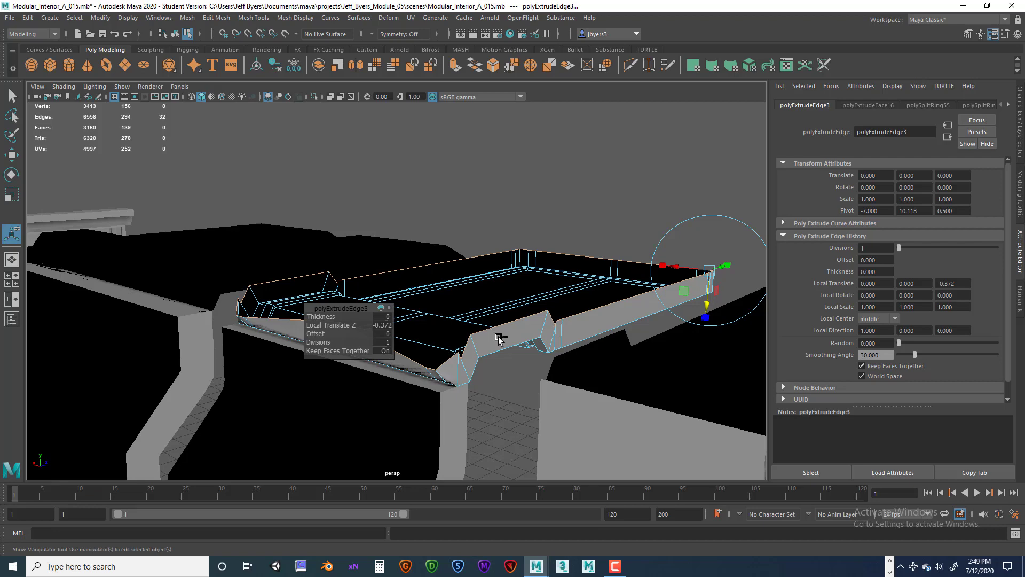
{"action": "left_click_drag", "start_coordinate": [526, 368], "coordinate": [399, 315], "text": "alt"}
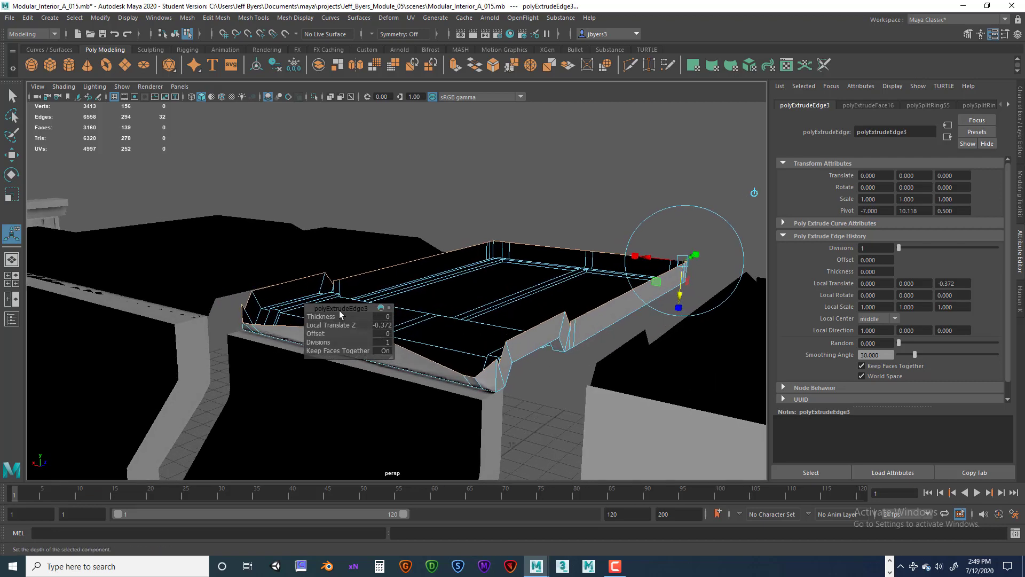
{"action": "left_click_drag", "start_coordinate": [324, 301], "coordinate": [55, 226]}
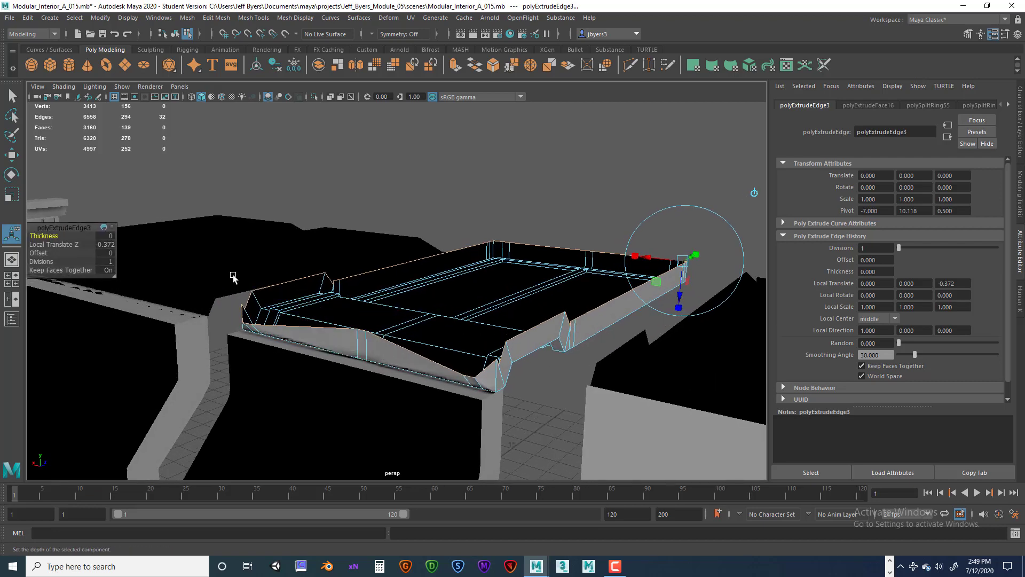
{"action": "left_click_drag", "start_coordinate": [442, 314], "coordinate": [362, 331], "text": "alt"}
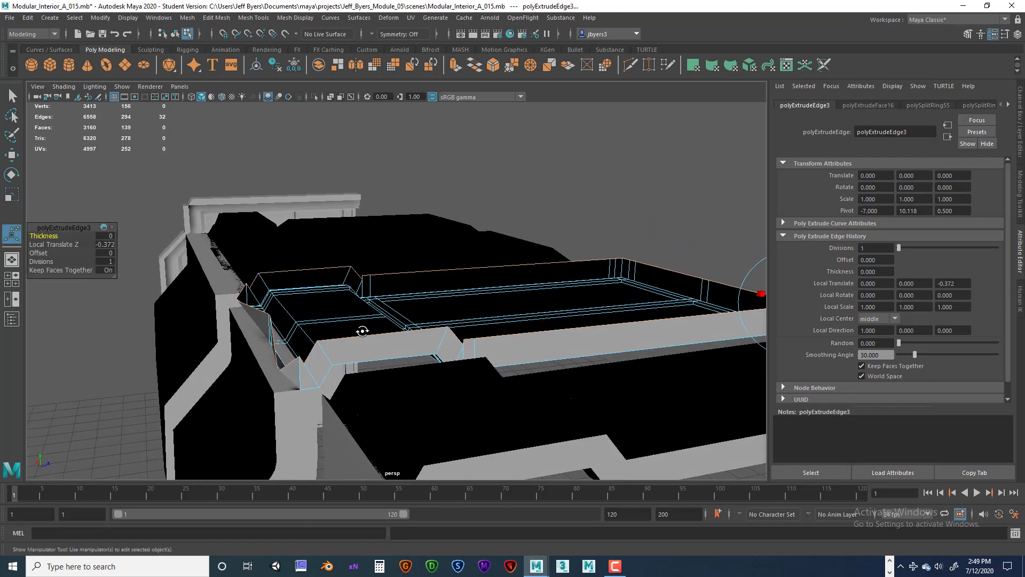
{"action": "key", "text": "ctrl+z"}
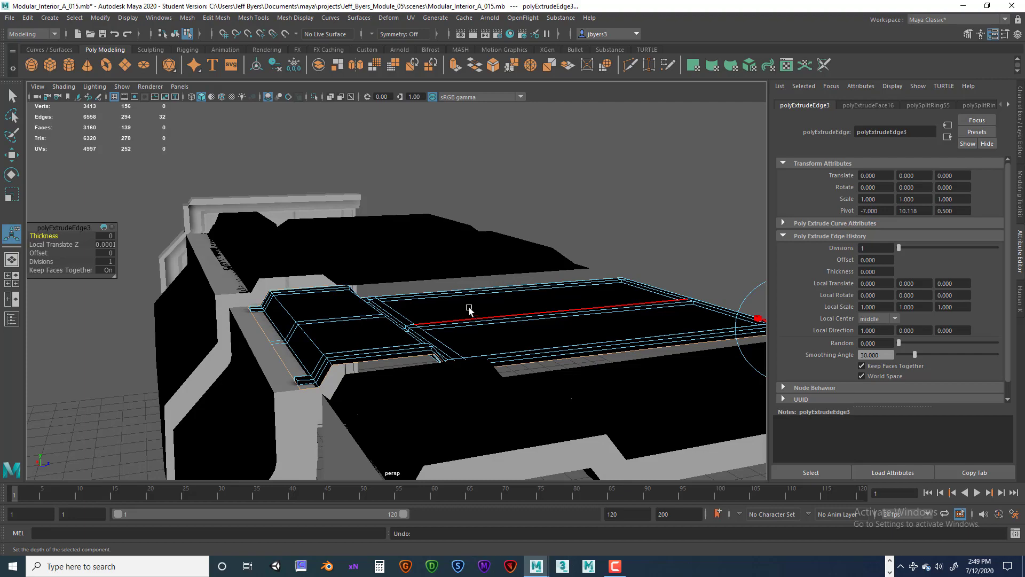
- Raise the extruded border edges straight up with the Move tool to a height of about 10.49 in the side view
{"action": "left_click_drag", "start_coordinate": [469, 310], "coordinate": [424, 258], "text": "alt"}
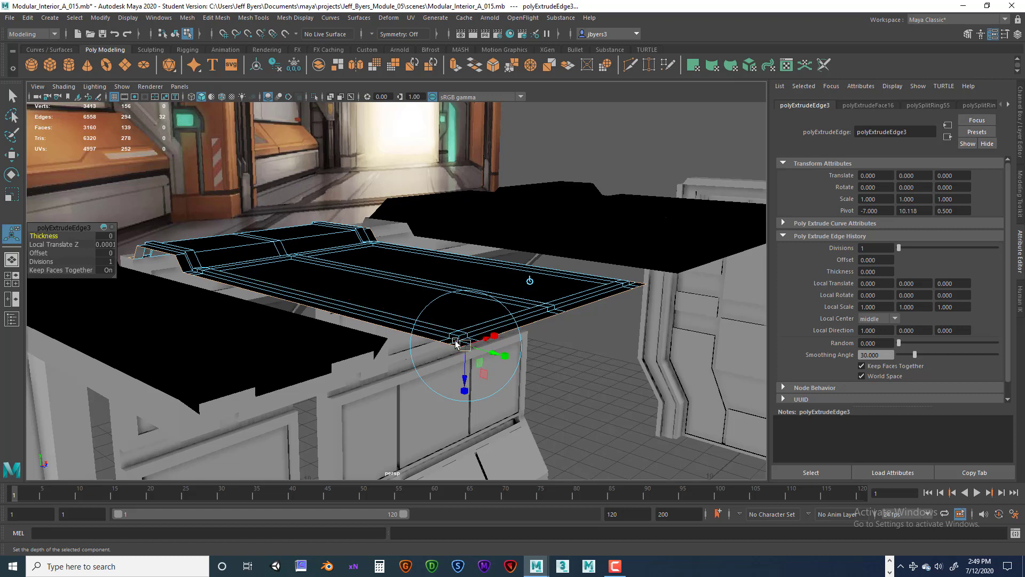
{"action": "key", "text": "w"}
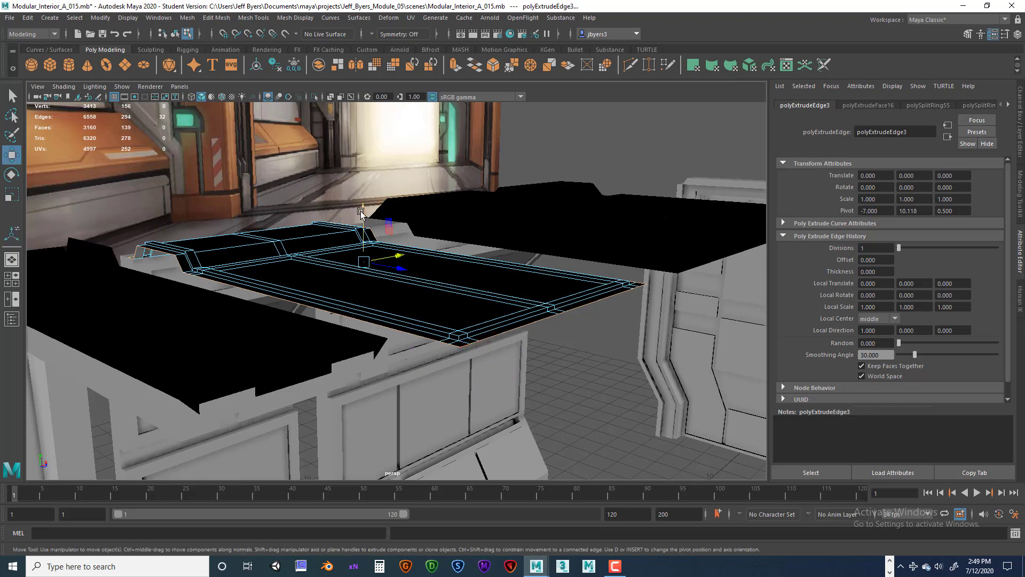
{"action": "left_click_drag", "start_coordinate": [360, 213], "coordinate": [374, 251]}
{"action": "key", "text": "space"}
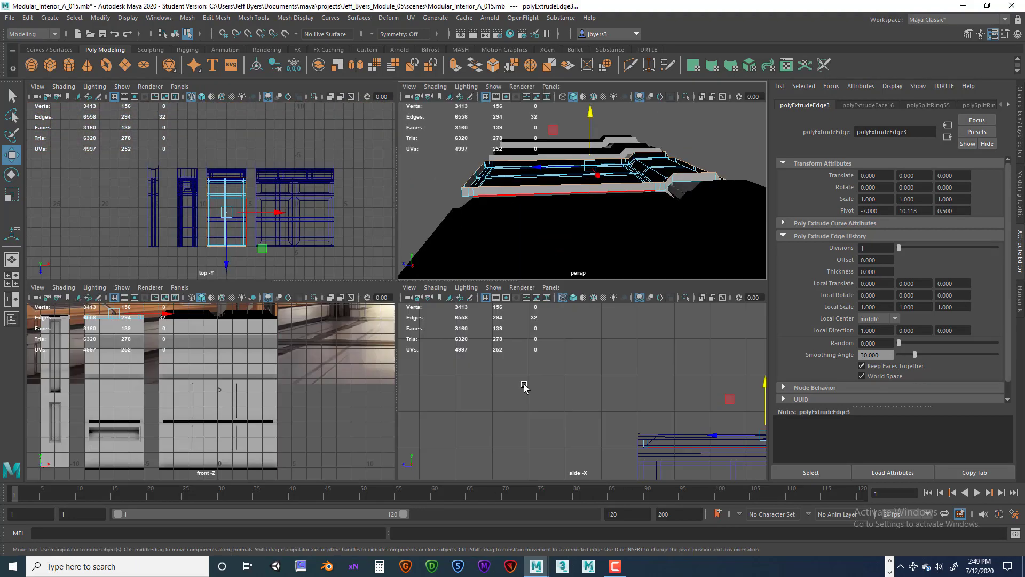
{"action": "key", "text": "space"}
{"action": "middle_click_drag", "start_coordinate": [637, 324], "coordinate": [599, 316], "text": "alt"}
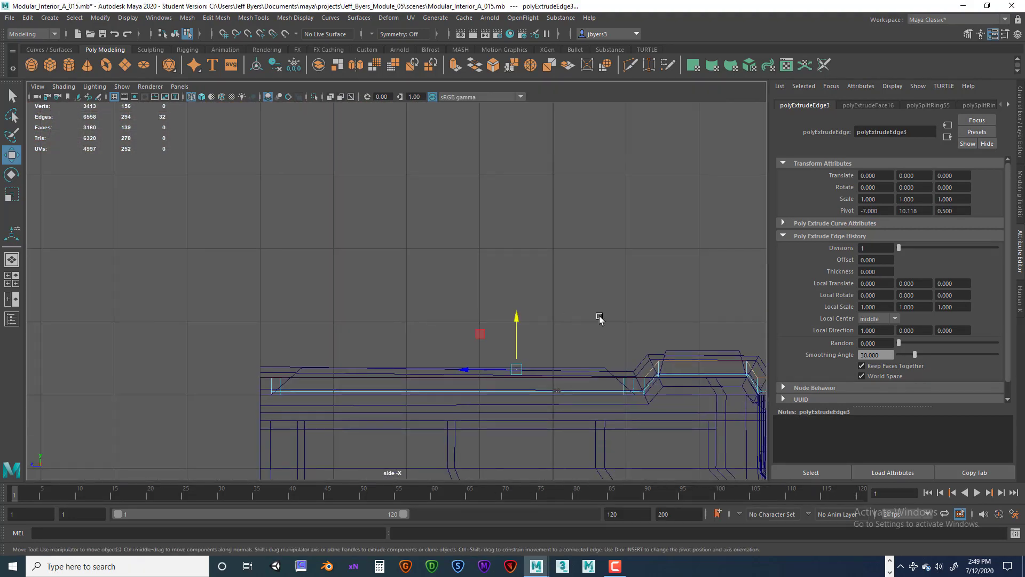
{"action": "left_click_drag", "start_coordinate": [521, 319], "coordinate": [514, 310]}
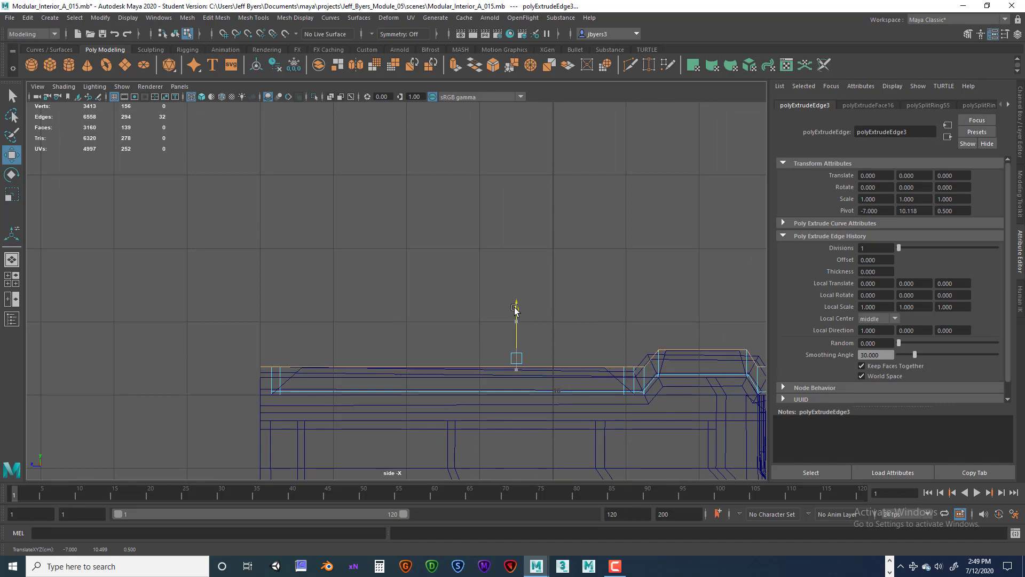
{"action": "key", "text": "space"}
{"action": "key", "text": "space"}
- Move the upper vertex beside the near outer corner of the narrow ceiling panel's end rim to straighten that corner
{"action": "left_click_drag", "start_coordinate": [506, 256], "coordinate": [397, 327], "text": "alt"}
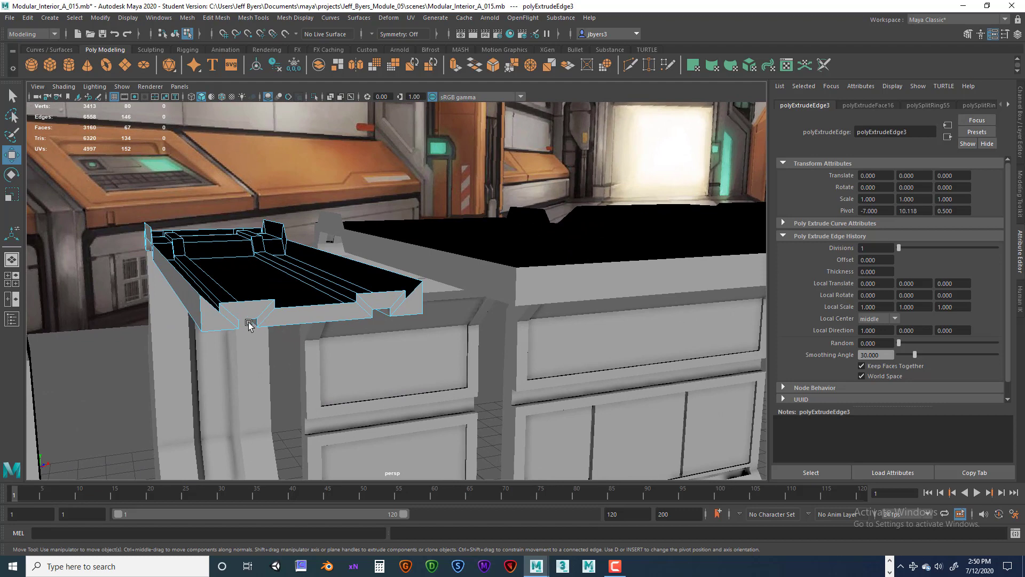
{"action": "scroll", "coordinate": [242, 320], "scroll_direction": "up", "scroll_amount": 2}
{"action": "left_click_drag", "start_coordinate": [152, 313], "coordinate": [358, 367], "text": "alt"}
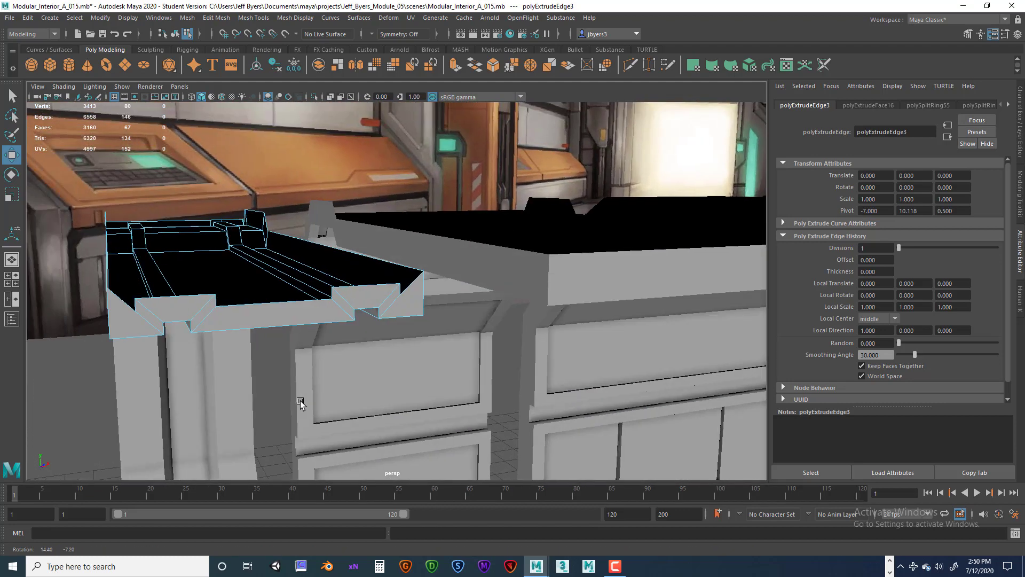
{"action": "left_click_drag", "start_coordinate": [321, 319], "coordinate": [194, 337], "text": "alt"}
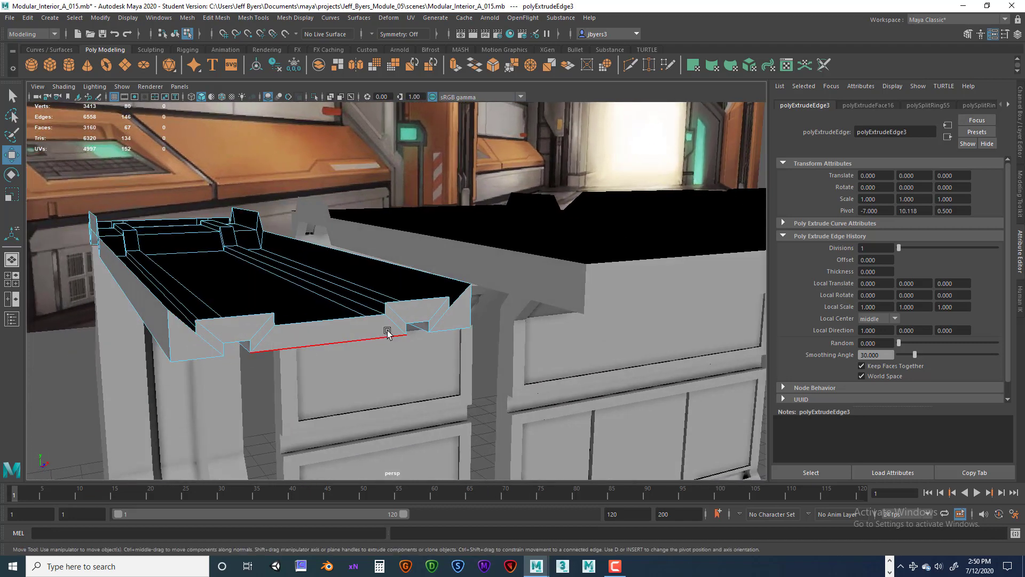
{"action": "mouse_move", "coordinate": [388, 332]}
{"action": "left_mouse_down", "text": "alt"}
{"action": "mouse_move", "coordinate": [371, 332]}
{"action": "mouse_move", "coordinate": [397, 332]}
{"action": "left_mouse_up", "text": "alt"}
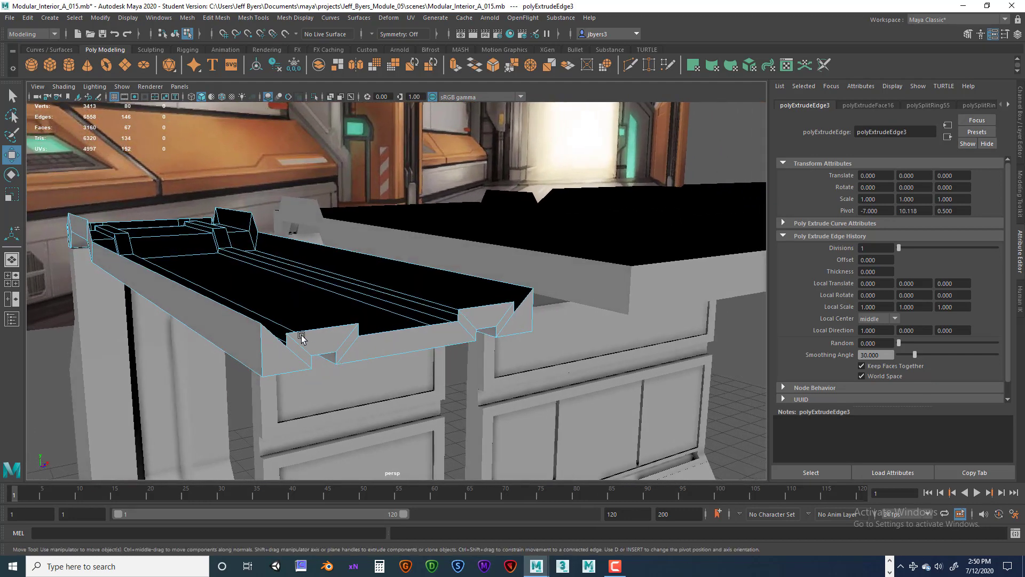
{"action": "right_click_drag", "start_coordinate": [302, 272], "coordinate": [247, 274]}
{"action": "left_click", "coordinate": [288, 348]}
{"action": "left_click_drag", "start_coordinate": [334, 341], "coordinate": [328, 343]}
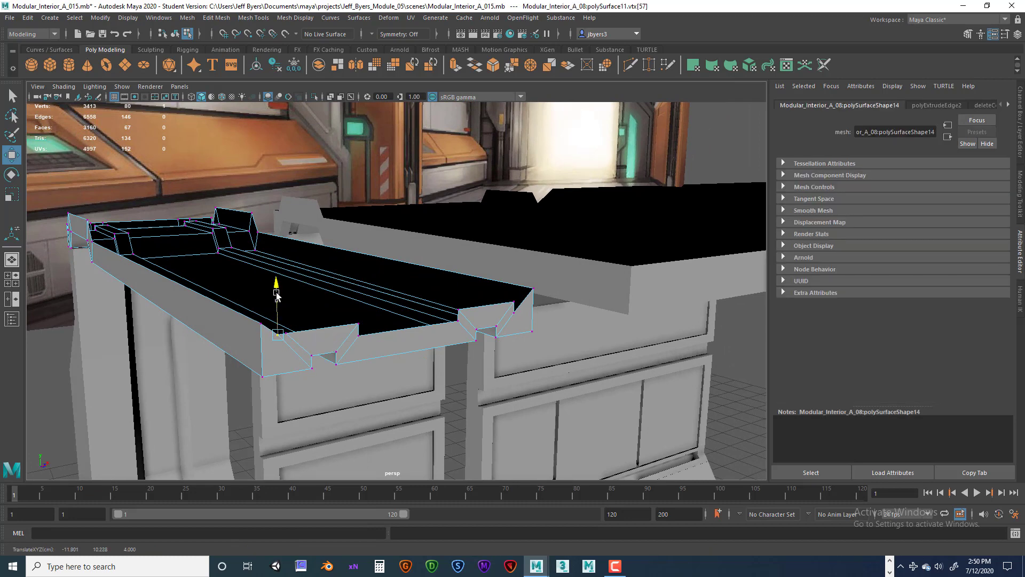
- Slide the two middle upper vertices of the narrow ceiling panel's end rim horizontally towards each other
{"action": "middle_click_drag", "start_coordinate": [383, 323], "coordinate": [234, 364], "text": "alt"}
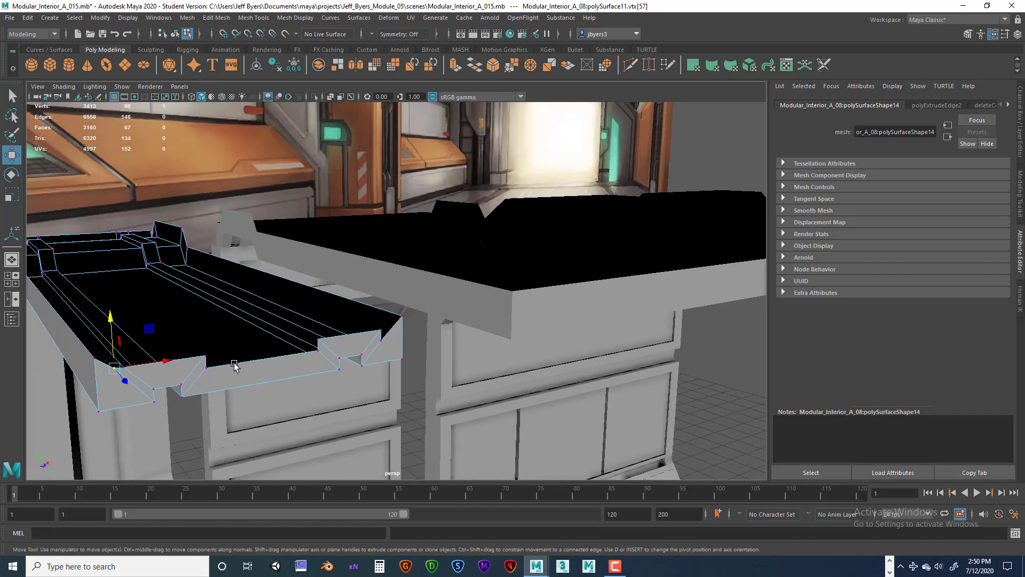
{"action": "left_click", "coordinate": [207, 369]}
{"action": "left_click_drag", "start_coordinate": [245, 360], "coordinate": [258, 360]}
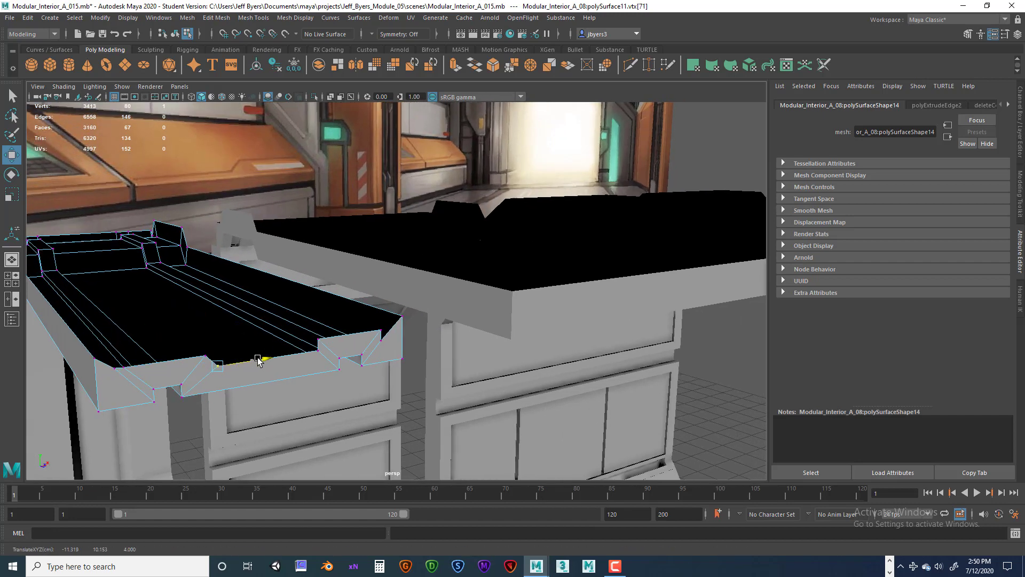
{"action": "left_click", "coordinate": [318, 352]}
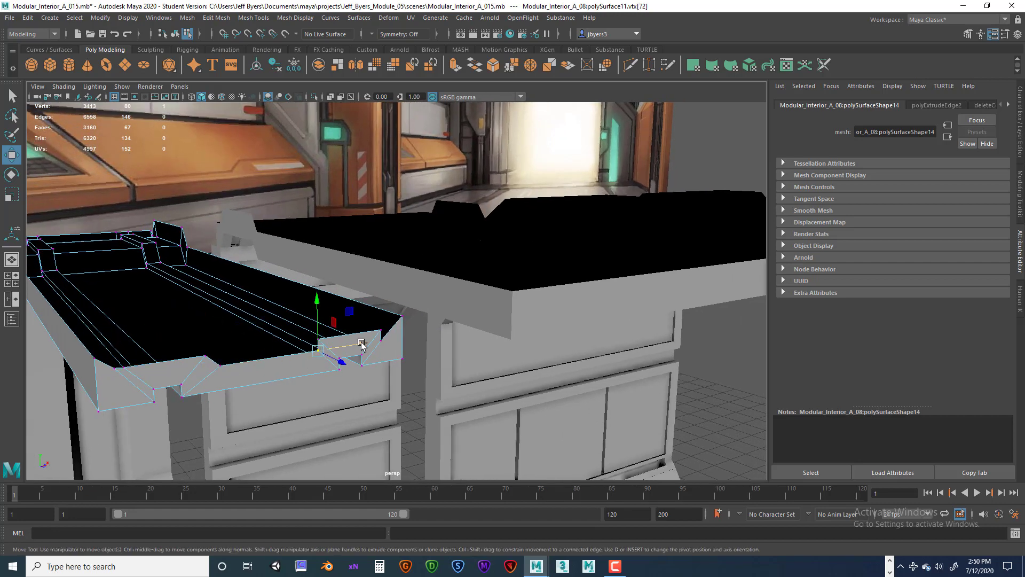
{"action": "left_click_drag", "start_coordinate": [362, 345], "coordinate": [348, 345]}
- Select both middle upper vertices of the narrow panel's end rim and raise them level with the rim's top edge
{"action": "left_click", "coordinate": [222, 366]}
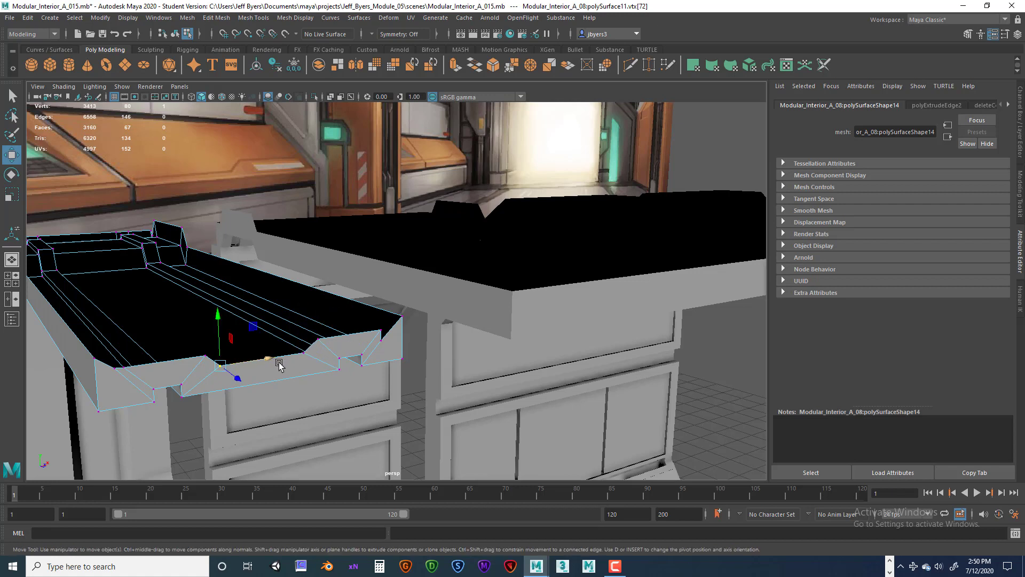
{"action": "left_click", "coordinate": [305, 353], "text": "shift"}
{"action": "left_click_drag", "start_coordinate": [267, 308], "coordinate": [261, 308]}
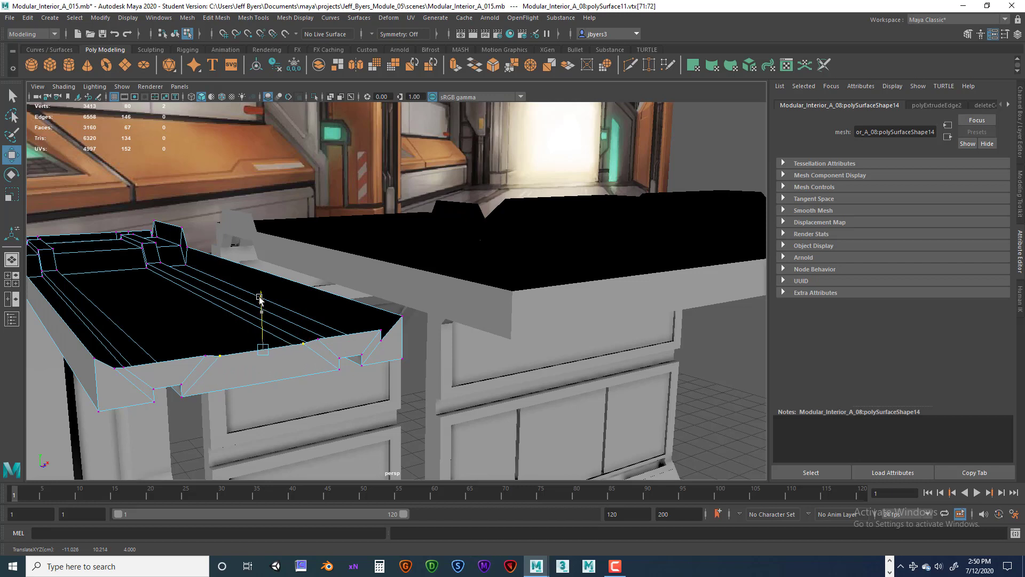
- Move the upper vertex beside the far outer corner of the narrow ceiling panel's end rim towards that corner and select the whole panel
{"action": "left_click", "coordinate": [381, 332]}
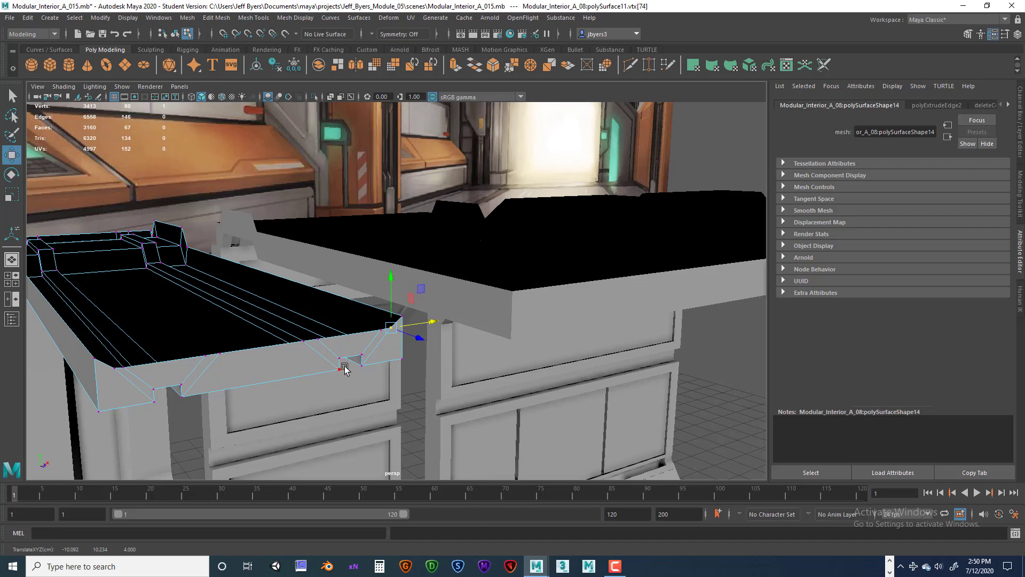
{"action": "left_click_drag", "start_coordinate": [345, 369], "coordinate": [247, 366], "text": "alt"}
{"action": "right_click", "coordinate": [247, 367]}
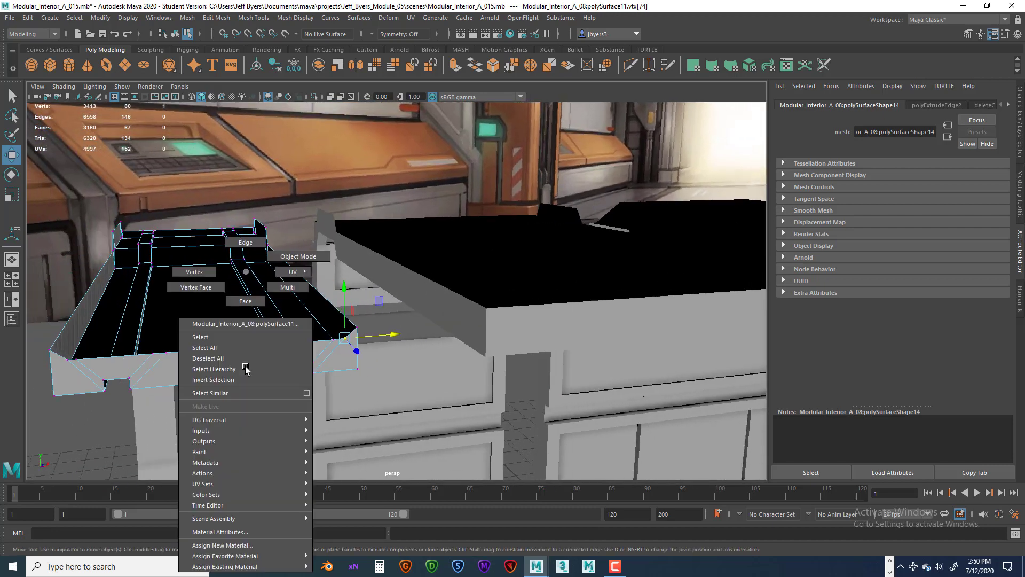
{"action": "left_click", "coordinate": [223, 338]}
{"action": "left_click_drag", "start_coordinate": [343, 348], "coordinate": [302, 318], "text": "alt"}
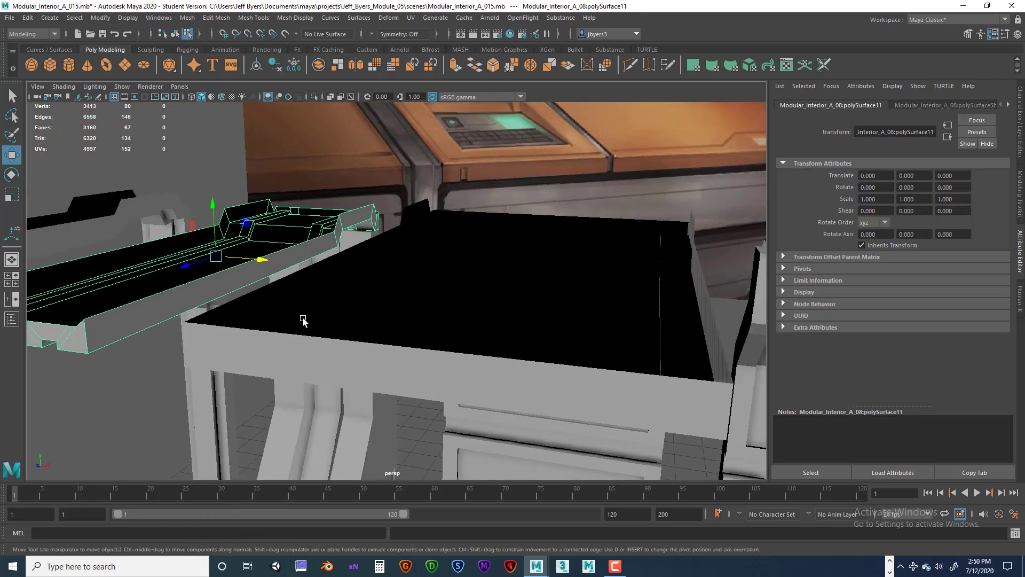
{"action": "left_click_drag", "start_coordinate": [293, 268], "coordinate": [342, 302], "text": "alt"}
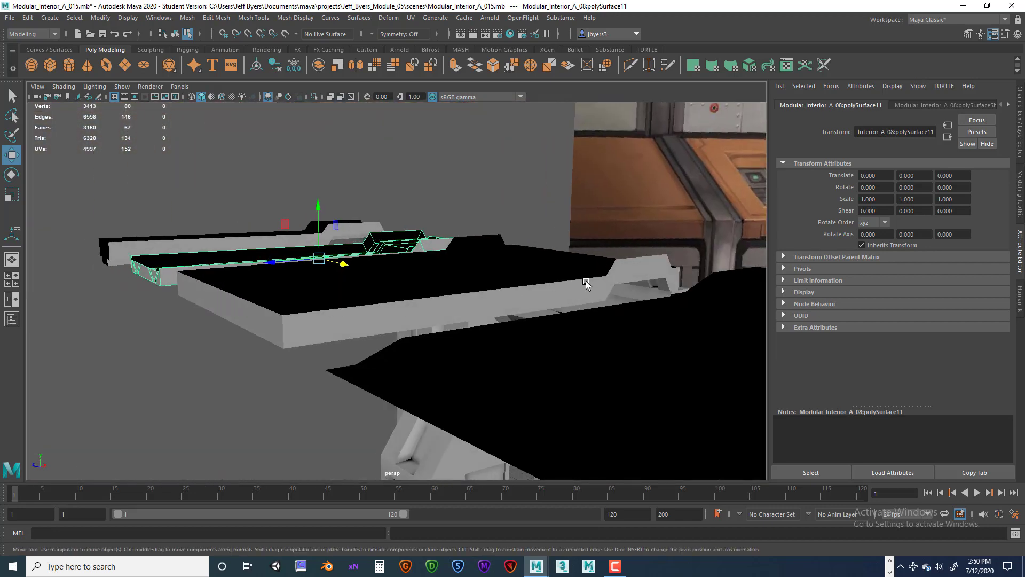
- Select the wide double-section ceiling panel and its complete outer border edge loop
{"action": "left_click_drag", "start_coordinate": [510, 291], "coordinate": [432, 336], "text": "alt"}
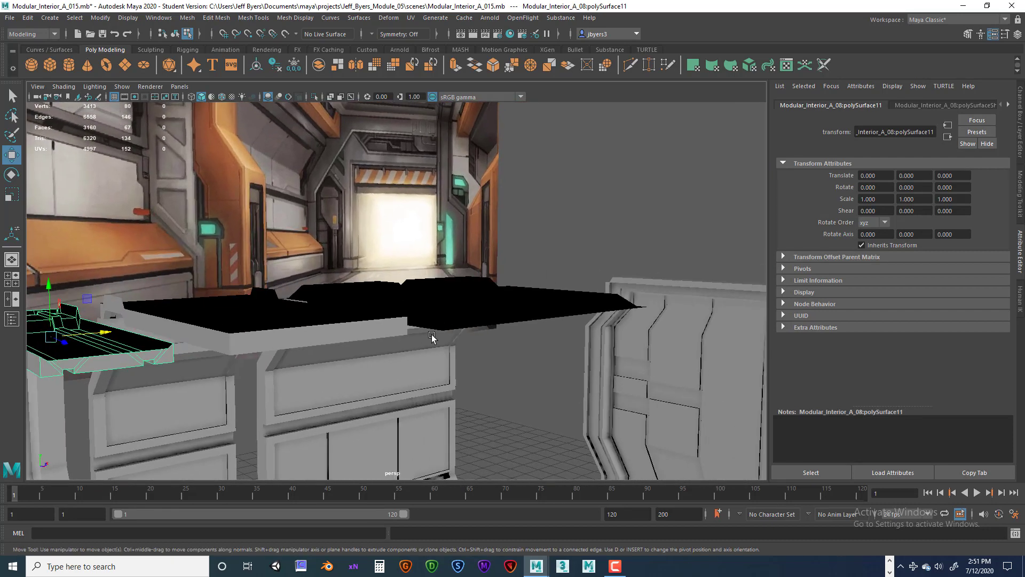
{"action": "right_click", "coordinate": [478, 322]}
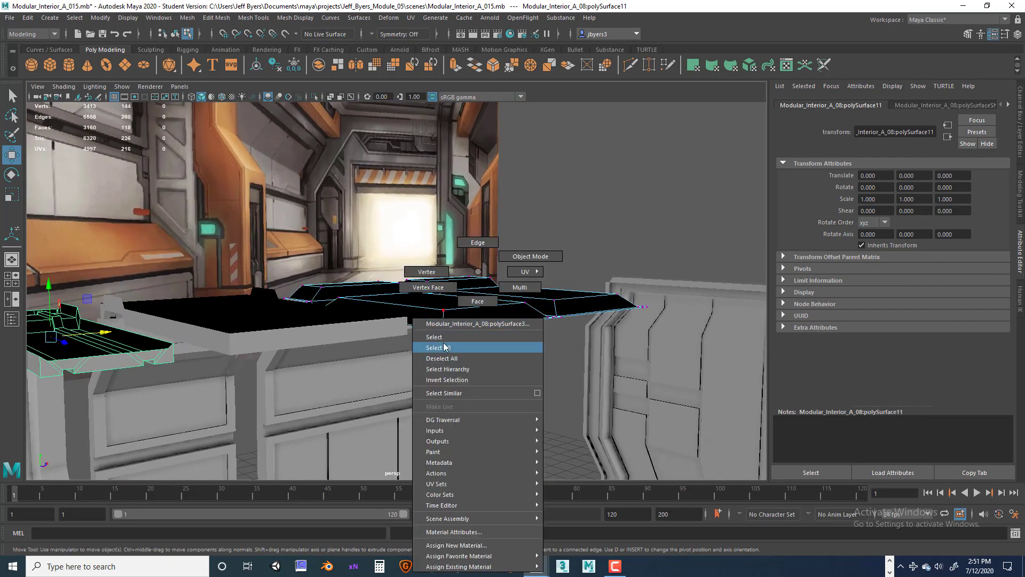
{"action": "left_click", "coordinate": [463, 337]}
{"action": "left_click_drag", "start_coordinate": [477, 322], "coordinate": [459, 363], "text": "alt"}
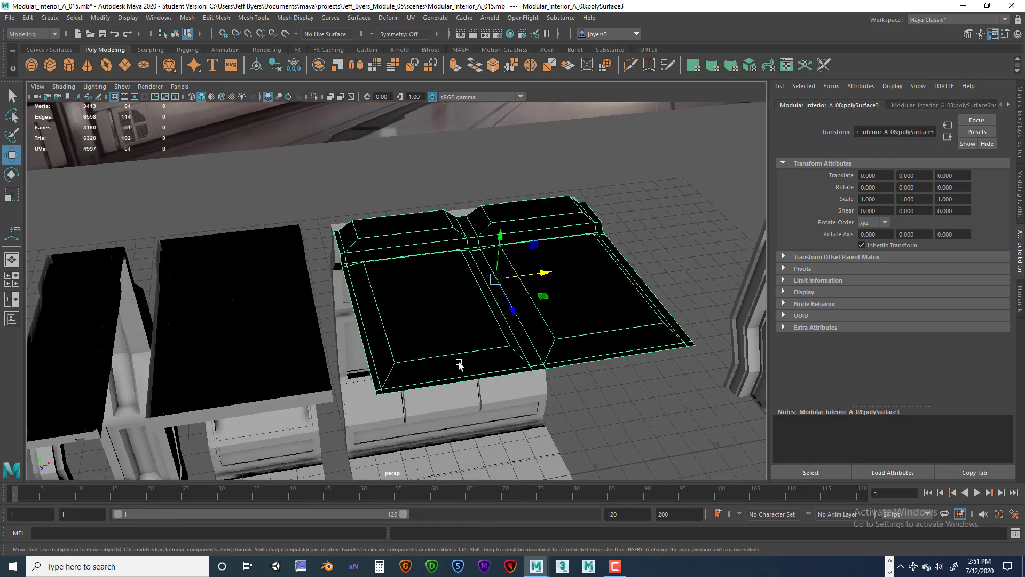
{"action": "right_click_drag", "start_coordinate": [406, 390], "coordinate": [403, 245]}
{"action": "double_click", "coordinate": [418, 392]}
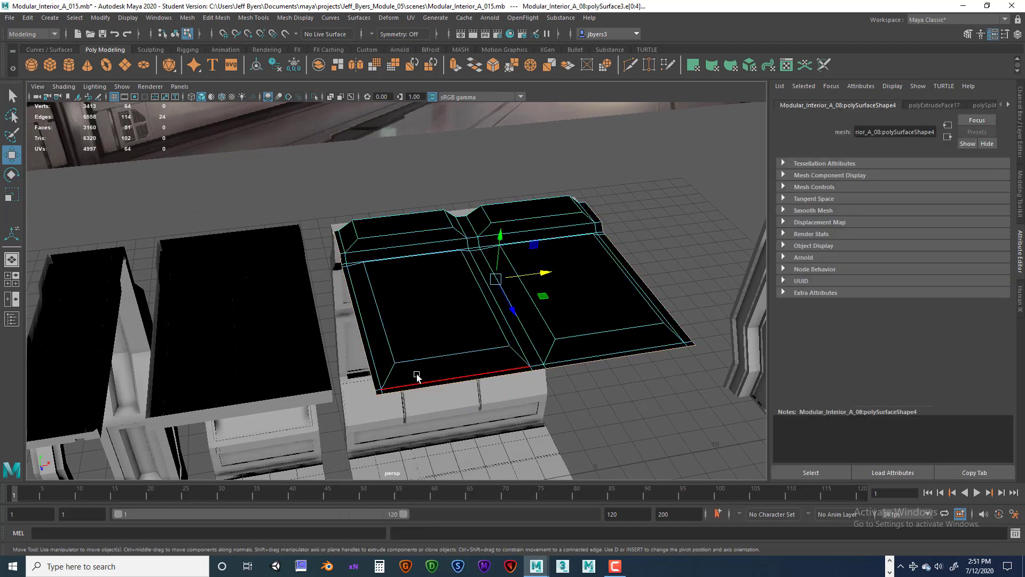
{"action": "left_click_drag", "start_coordinate": [419, 392], "coordinate": [345, 337], "text": "alt"}
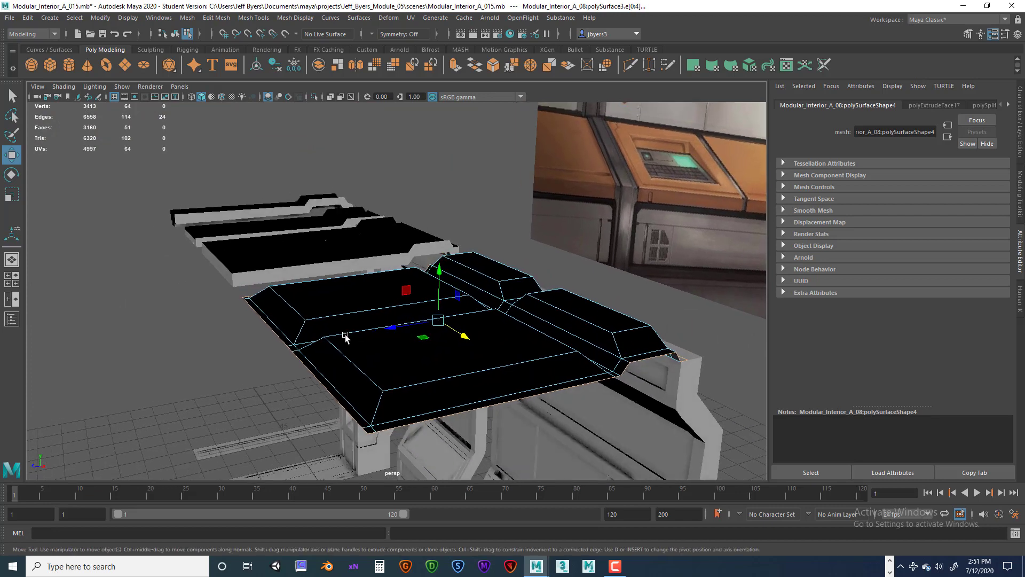
- Extrude the wide ceiling panel's border edges and raise them straight up to a height of about 10.51 in the side view
{"action": "key", "text": "ctrl+e"}
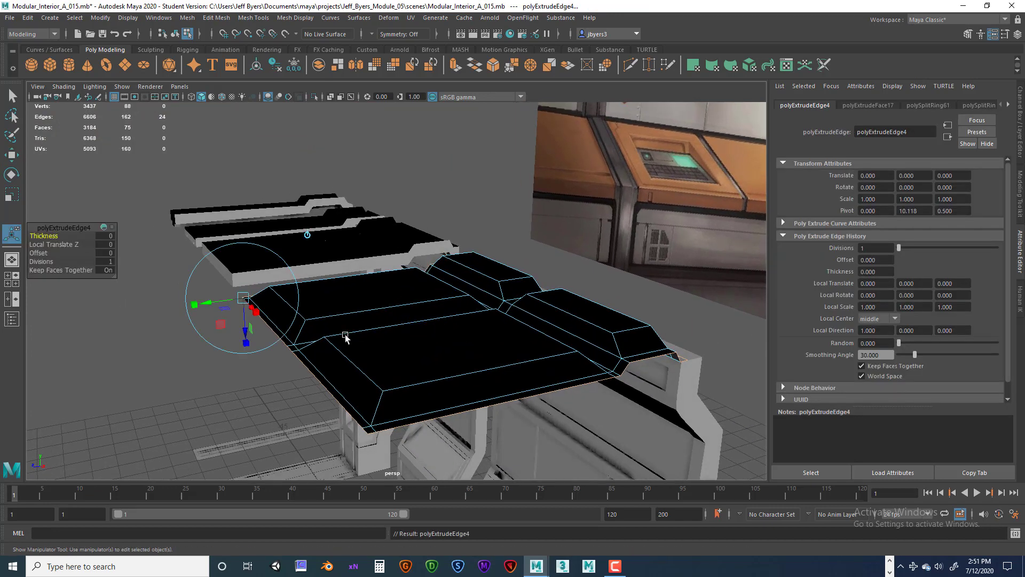
{"action": "key", "text": "w"}
{"action": "left_click_drag", "start_coordinate": [439, 270], "coordinate": [439, 245]}
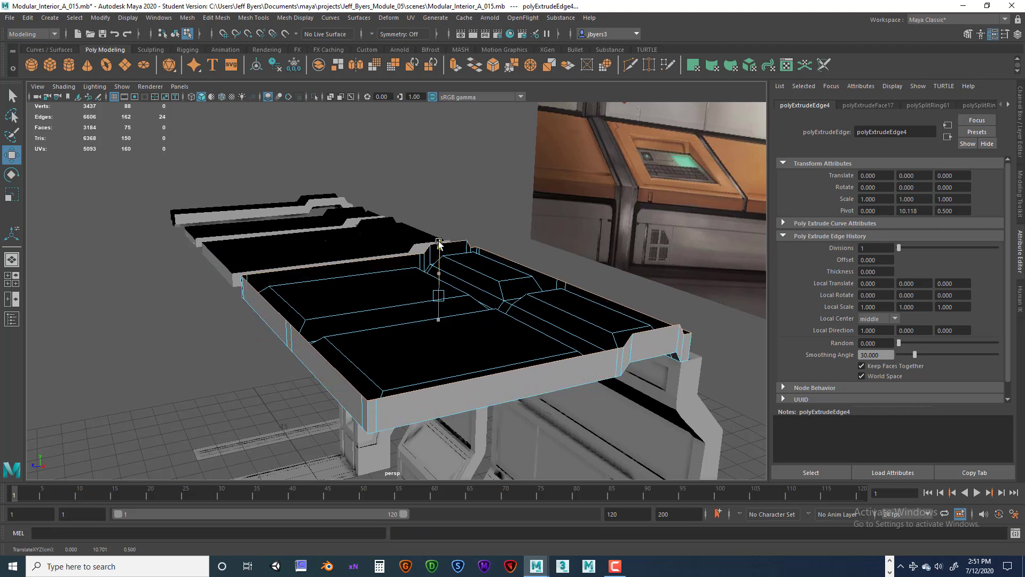
{"action": "key", "text": "space"}
{"action": "key", "text": "space"}
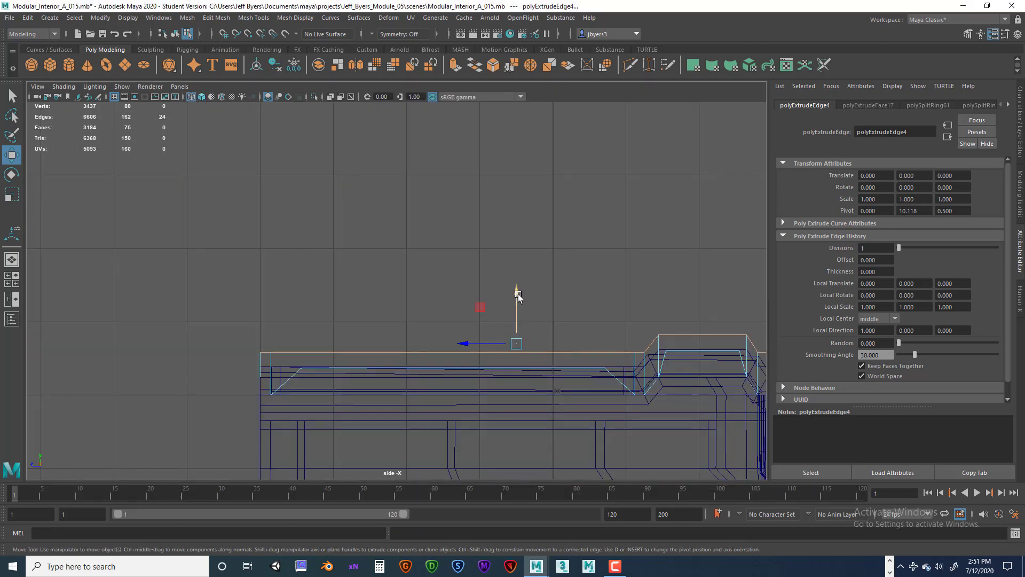
{"action": "left_click_drag", "start_coordinate": [517, 296], "coordinate": [515, 310]}
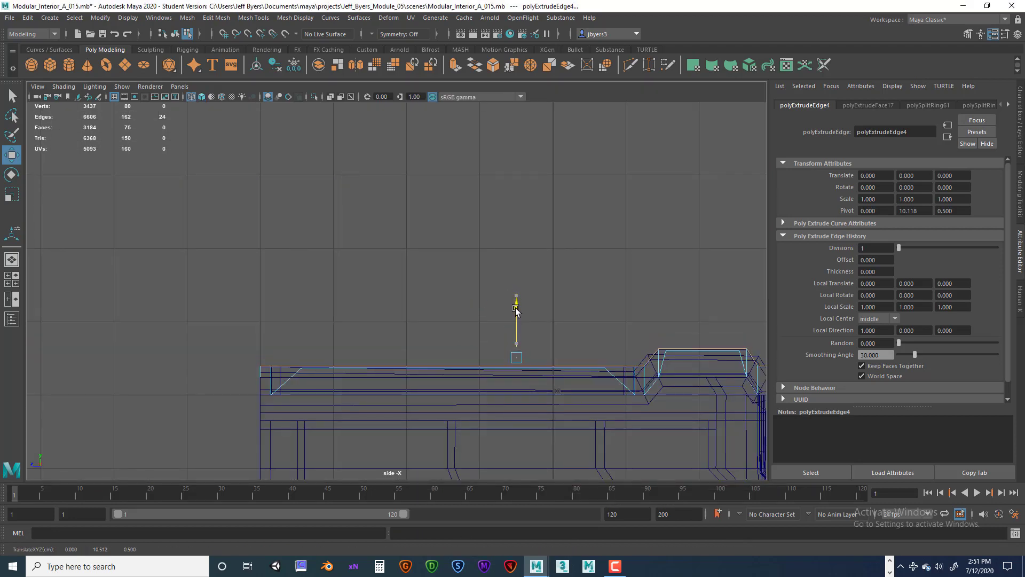
{"action": "key", "text": "space"}
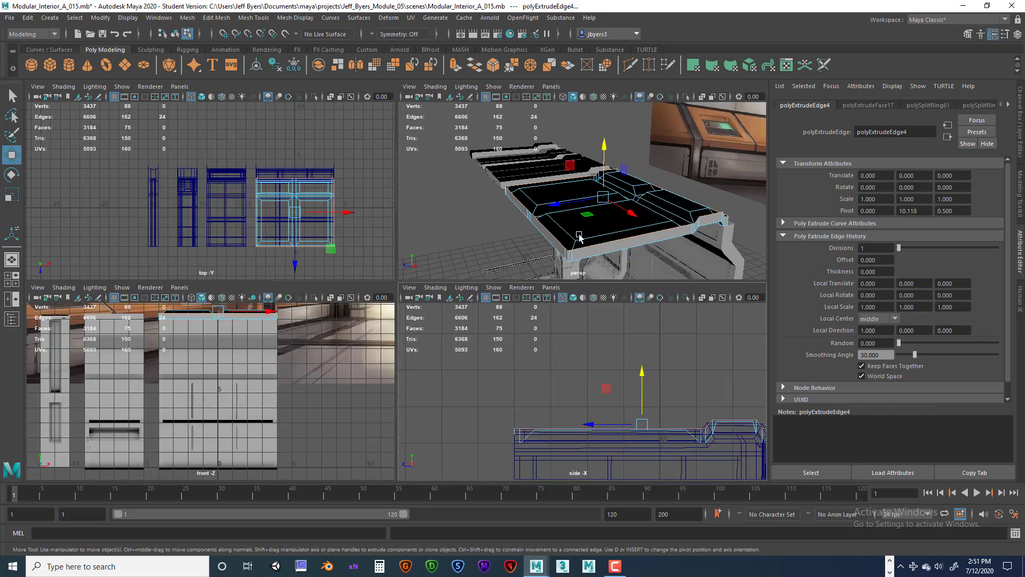
{"action": "key", "text": "space"}
- Select the border edge loop around the narrow grooved floor strip
{"action": "left_click_drag", "start_coordinate": [556, 300], "coordinate": [482, 284], "text": "alt"}
{"action": "right_click_drag", "start_coordinate": [375, 252], "coordinate": [347, 321]}
{"action": "left_click_drag", "start_coordinate": [366, 319], "coordinate": [362, 391], "text": "alt"}
{"action": "left_click", "coordinate": [335, 341]}
{"action": "scroll", "coordinate": [346, 345], "scroll_direction": "up", "scroll_amount": 4}
{"action": "left_click_drag", "start_coordinate": [346, 344], "coordinate": [451, 297], "text": "alt"}
{"action": "left_click_drag", "start_coordinate": [483, 400], "coordinate": [493, 369], "text": "alt"}
{"action": "double_click", "coordinate": [415, 369]}
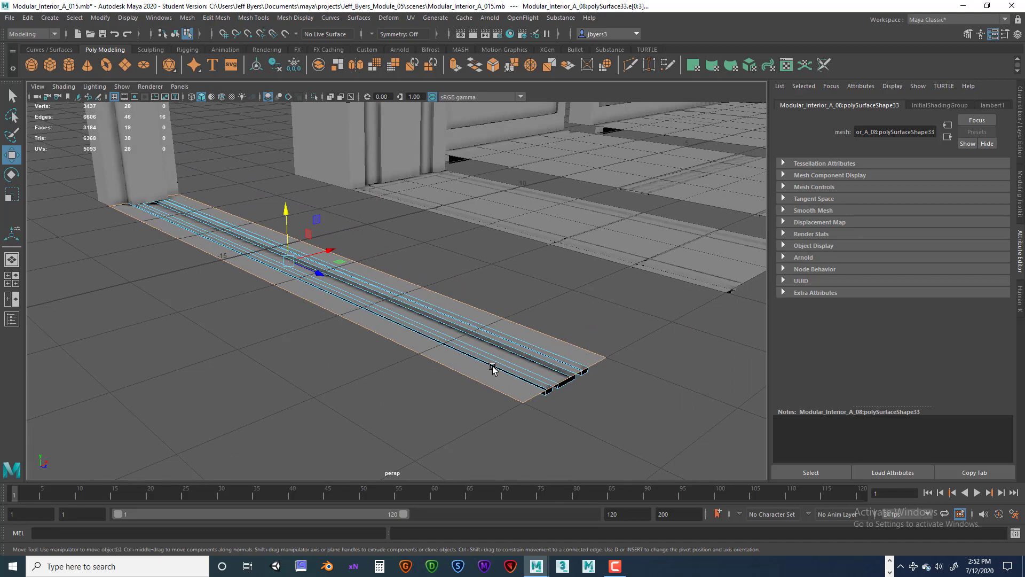
{"action": "mouse_move", "coordinate": [501, 369]}
{"action": "left_mouse_down", "text": "alt"}
{"action": "mouse_move", "coordinate": [492, 371]}
{"action": "mouse_move", "coordinate": [515, 373]}
{"action": "mouse_move", "coordinate": [506, 371]}
{"action": "left_mouse_up", "text": "alt"}
{"action": "middle_click_drag", "start_coordinate": [506, 370], "coordinate": [467, 367], "text": "alt"}
{"action": "left_click_drag", "start_coordinate": [467, 367], "coordinate": [422, 372], "text": "alt"}
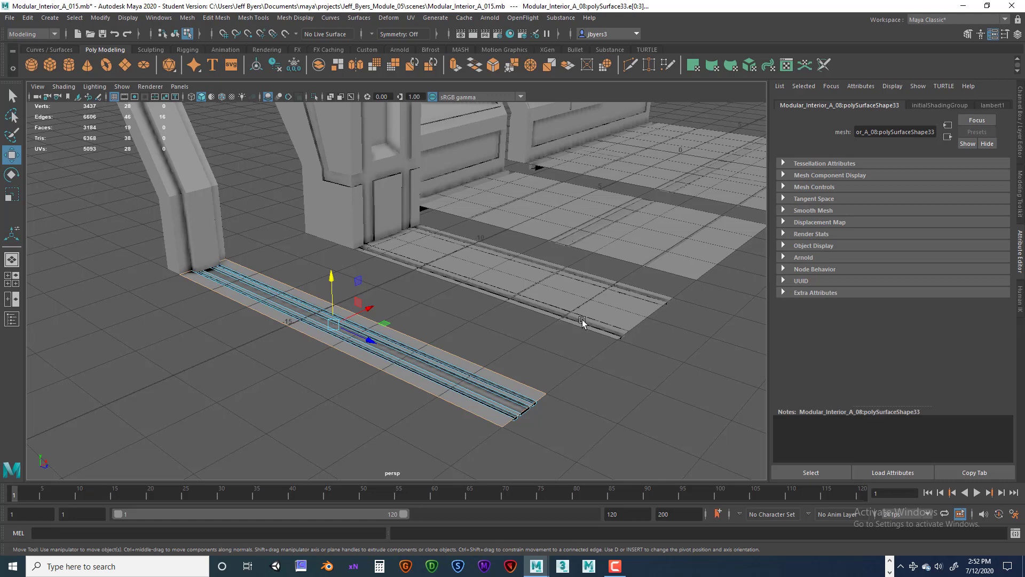
- Delete the three faces that close off the grooves at the narrow floor strip's open end, away from the pillar
{"action": "left_click_drag", "start_coordinate": [582, 319], "coordinate": [578, 320], "text": "alt"}
{"action": "middle_click_drag", "start_coordinate": [557, 321], "coordinate": [581, 299], "text": "alt"}
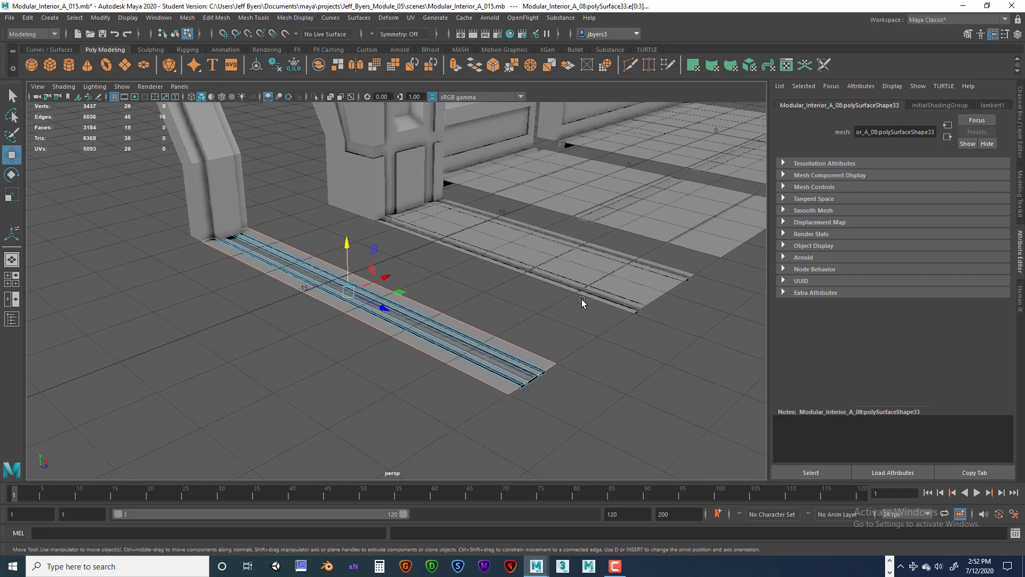
{"action": "left_click_drag", "start_coordinate": [582, 302], "coordinate": [560, 326], "text": "alt"}
{"action": "scroll", "coordinate": [556, 327], "scroll_direction": "up", "scroll_amount": 5}
{"action": "left_click", "coordinate": [399, 288]}
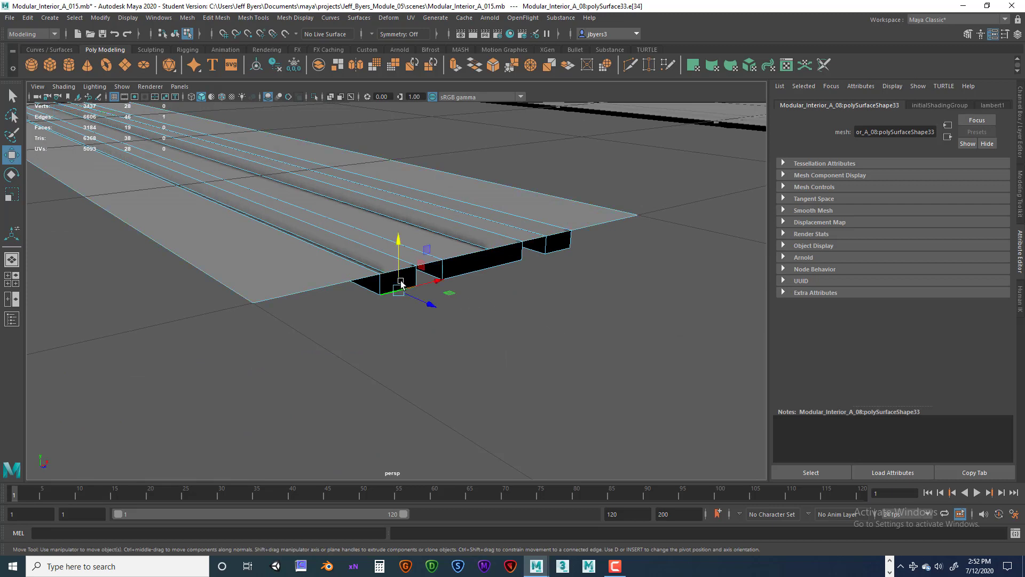
{"action": "right_click_drag", "start_coordinate": [401, 271], "coordinate": [401, 295]}
{"action": "left_click", "coordinate": [397, 288]}
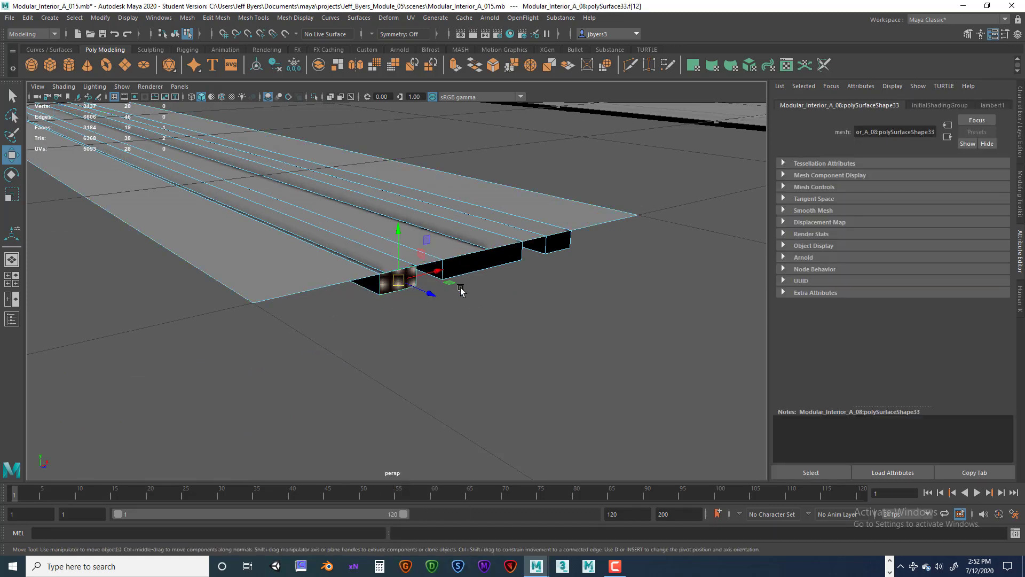
{"action": "key", "text": "Delete"}
{"action": "left_click", "coordinate": [497, 260]}
{"action": "key", "text": "Delete"}
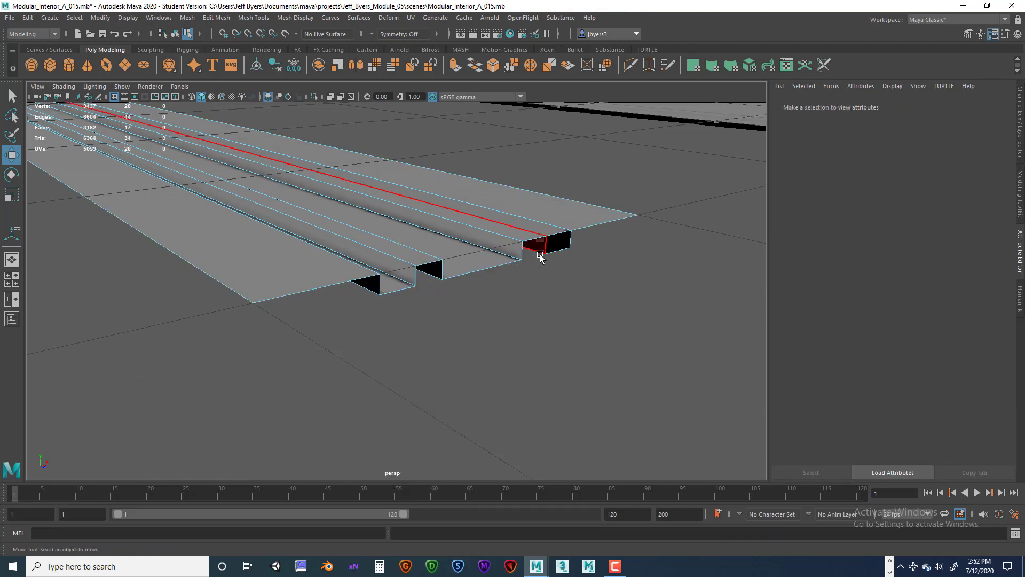
{"action": "left_click", "coordinate": [560, 246]}
{"action": "key", "text": "Delete"}
- Delete the three faces closing off the grooves at the narrow floor strip's other end, under the pillar
{"action": "left_click_drag", "start_coordinate": [377, 314], "coordinate": [481, 326], "text": "alt"}
{"action": "middle_click_drag", "start_coordinate": [398, 326], "coordinate": [278, 345], "text": "alt"}
{"action": "right_click_drag", "start_coordinate": [325, 344], "coordinate": [480, 343], "text": "alt"}
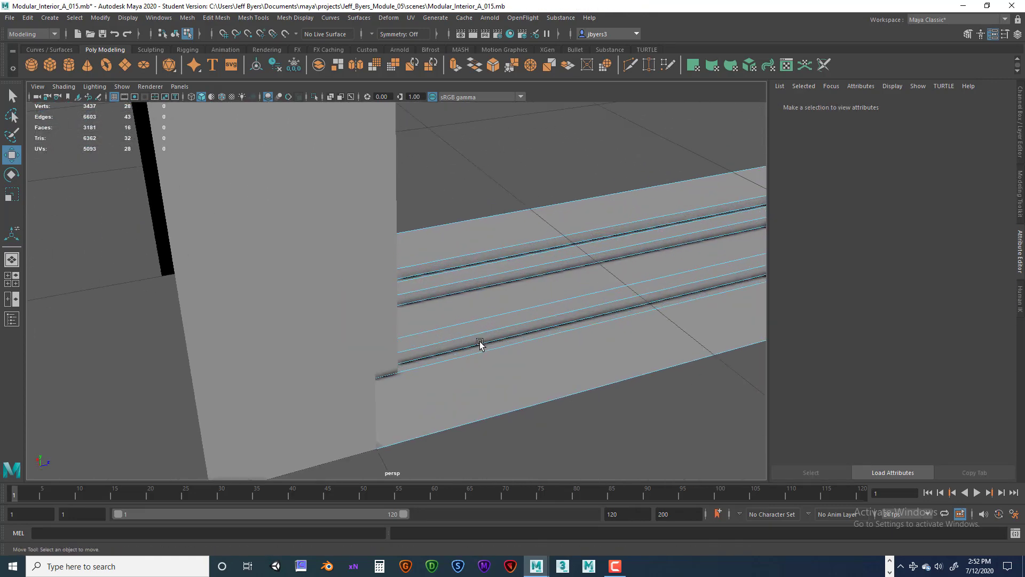
{"action": "middle_click_drag", "start_coordinate": [411, 384], "coordinate": [445, 338], "text": "alt"}
{"action": "left_click_drag", "start_coordinate": [445, 338], "coordinate": [458, 322], "text": "alt"}
{"action": "middle_click_drag", "start_coordinate": [457, 322], "coordinate": [430, 328], "text": "alt"}
{"action": "mouse_move", "coordinate": [494, 310]}
{"action": "left_mouse_down", "text": "alt"}
{"action": "mouse_move", "coordinate": [475, 319]}
{"action": "mouse_move", "coordinate": [513, 305]}
{"action": "left_mouse_up", "text": "alt"}
{"action": "left_click", "coordinate": [561, 236]}
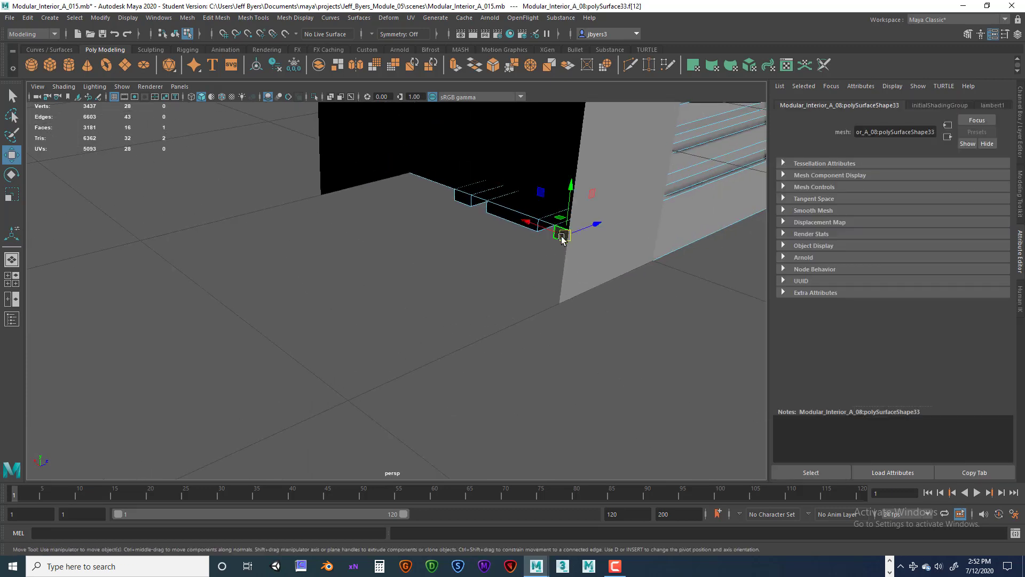
{"action": "key", "text": "Delete"}
{"action": "left_click", "coordinate": [481, 213]}
{"action": "key", "text": "Delete"}
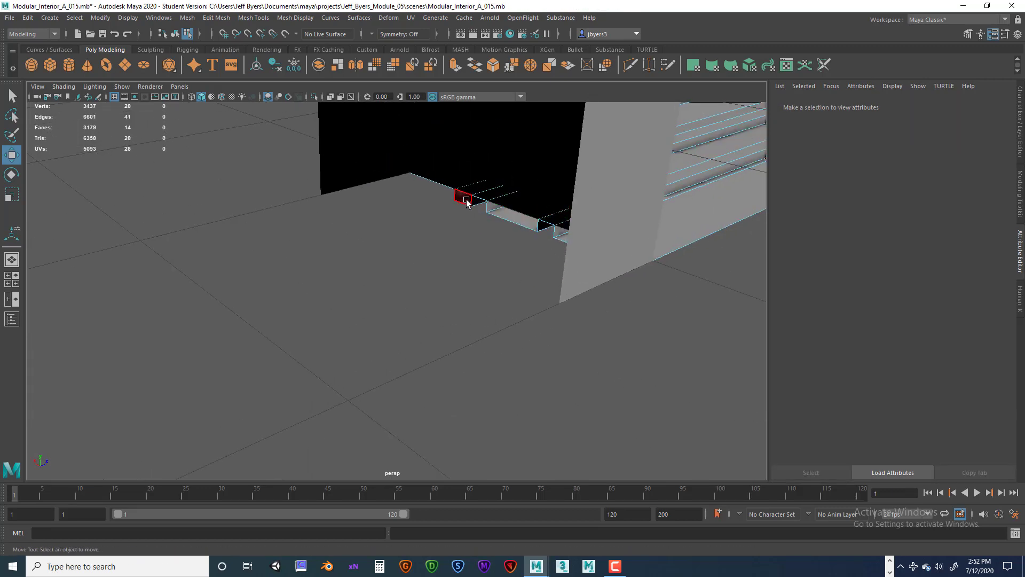
{"action": "left_click", "coordinate": [465, 196]}
{"action": "key", "text": "Delete"}
- Select the narrow floor strip's entire border edge loop, including the groove profiles at both ends
{"action": "left_click_drag", "start_coordinate": [533, 283], "coordinate": [422, 289], "text": "alt"}
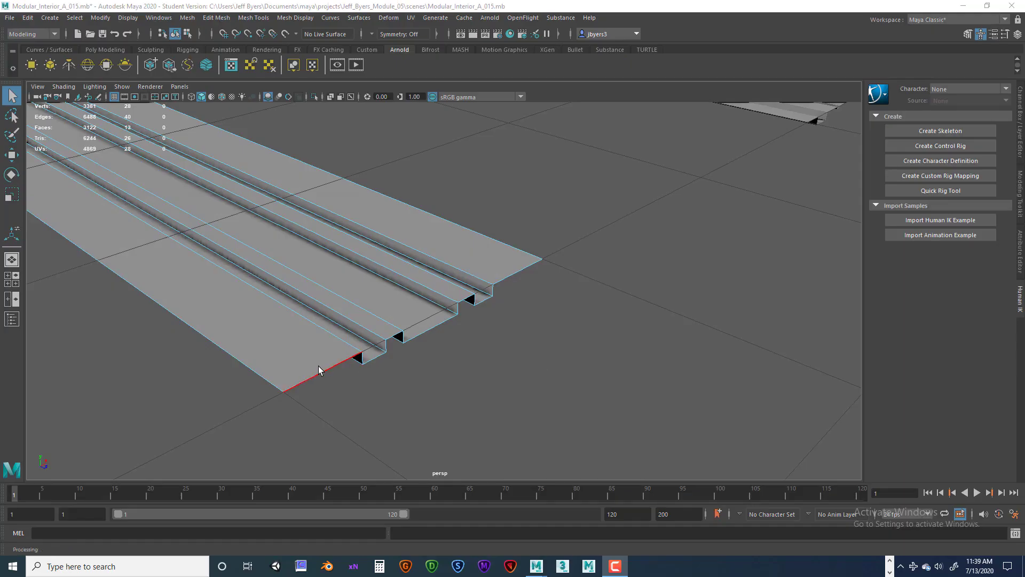
{"action": "left_click", "coordinate": [327, 373]}
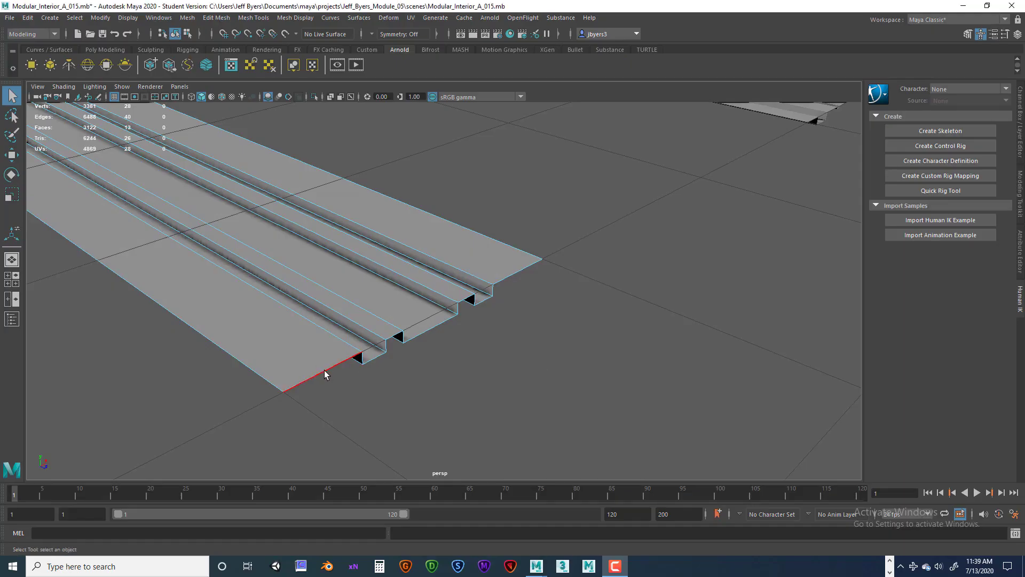
{"action": "middle_click_drag", "start_coordinate": [389, 363], "coordinate": [454, 351], "text": "alt"}
{"action": "key", "text": "f"}
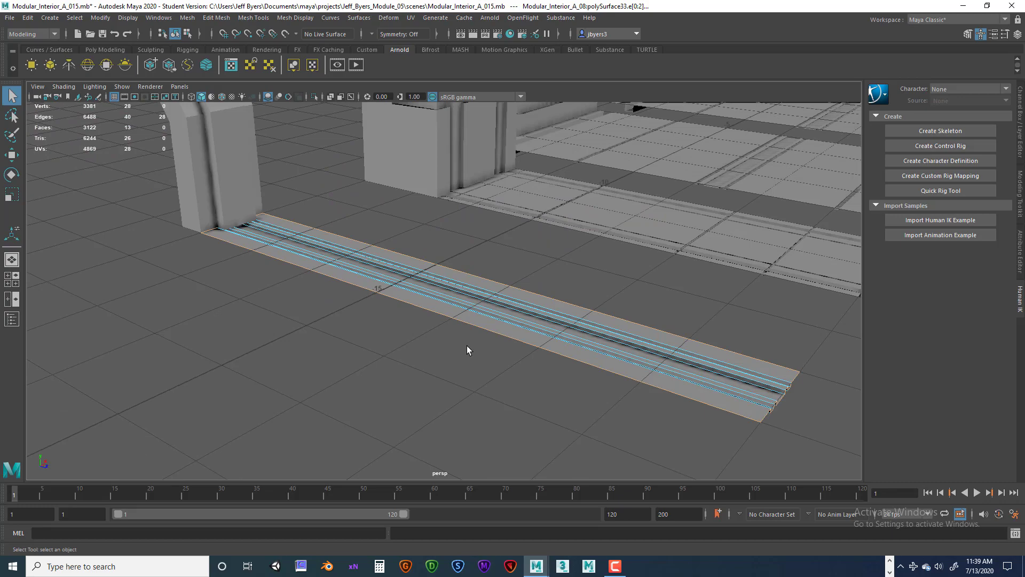
- Extrude the floor strip's border edges downward with a Local Translate Z of -0.048
{"action": "left_click_drag", "start_coordinate": [467, 345], "coordinate": [462, 336], "text": "alt"}
{"action": "middle_click_drag", "start_coordinate": [463, 335], "coordinate": [299, 240], "text": "alt"}
{"action": "right_click_drag", "start_coordinate": [406, 317], "coordinate": [598, 336], "text": "alt"}
{"action": "middle_click_drag", "start_coordinate": [598, 336], "coordinate": [437, 311], "text": "alt"}
{"action": "right_click_drag", "start_coordinate": [460, 315], "coordinate": [528, 325], "text": "alt"}
{"action": "middle_click_drag", "start_coordinate": [465, 306], "coordinate": [469, 306], "text": "alt"}
{"action": "mouse_move", "coordinate": [501, 314]}
{"action": "right_mouse_down", "text": "alt"}
{"action": "mouse_move", "coordinate": [450, 316]}
{"action": "mouse_move", "coordinate": [496, 320]}
{"action": "right_mouse_up", "text": "alt"}
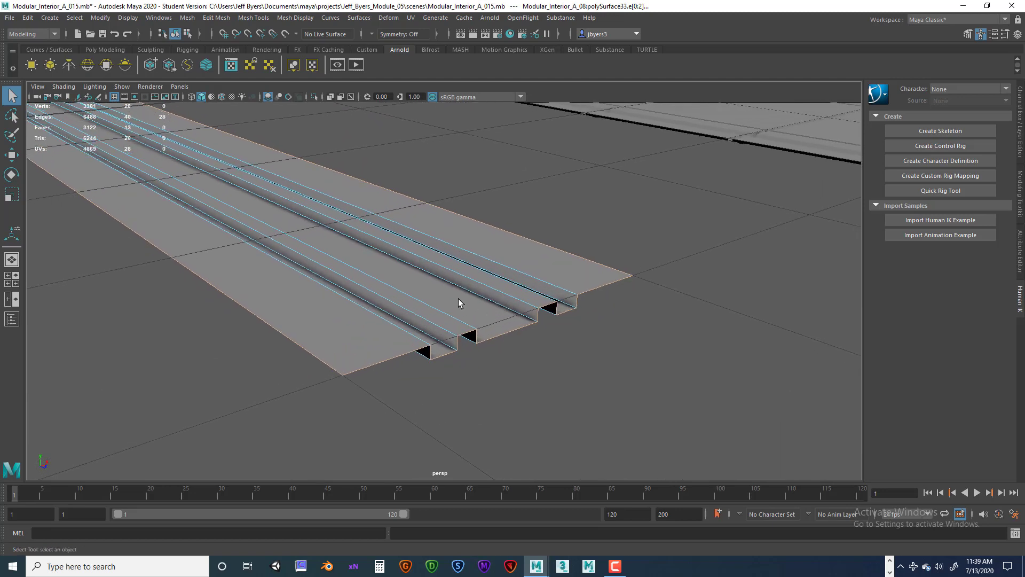
{"action": "middle_click_drag", "start_coordinate": [458, 303], "coordinate": [480, 306], "text": "alt"}
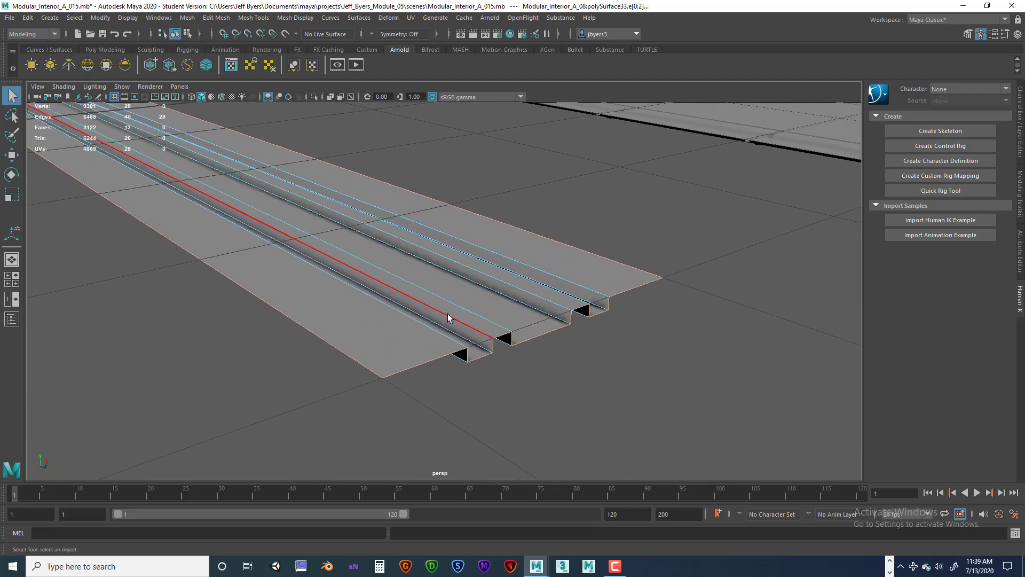
{"action": "key", "text": "ctrl+e"}
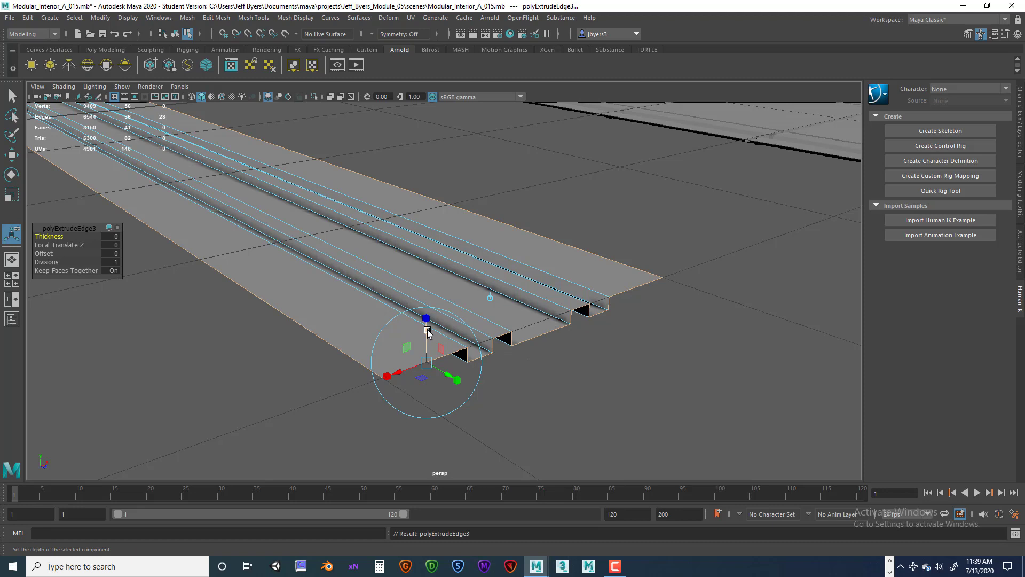
{"action": "left_click_drag", "start_coordinate": [428, 332], "coordinate": [429, 351]}
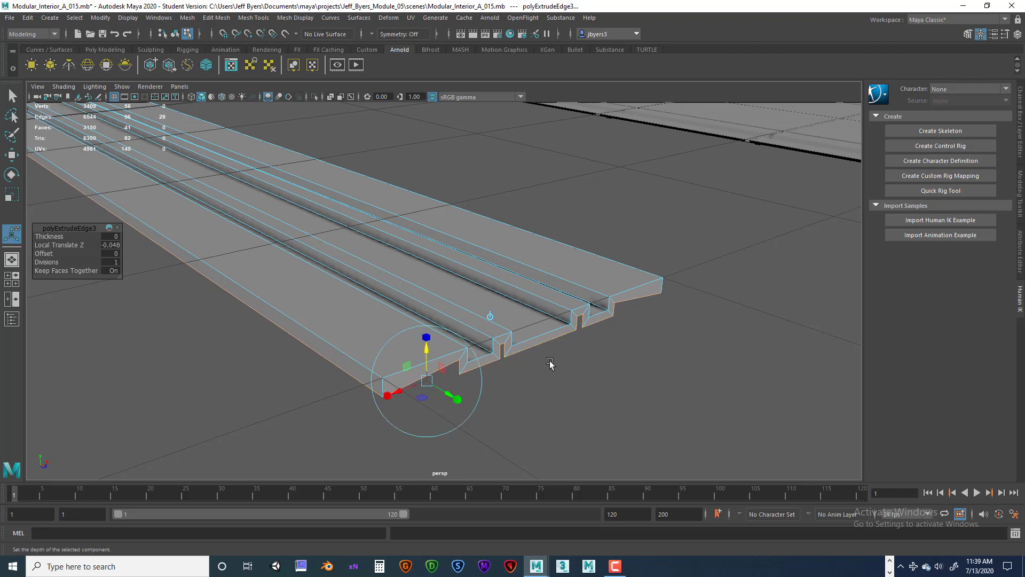
- Examine the extruded rim around the grooves at the floor strip's open end and switch the strip to vertex selection
{"action": "left_click_drag", "start_coordinate": [545, 384], "coordinate": [478, 380], "text": "alt"}
{"action": "right_click_drag", "start_coordinate": [478, 379], "coordinate": [598, 376], "text": "alt"}
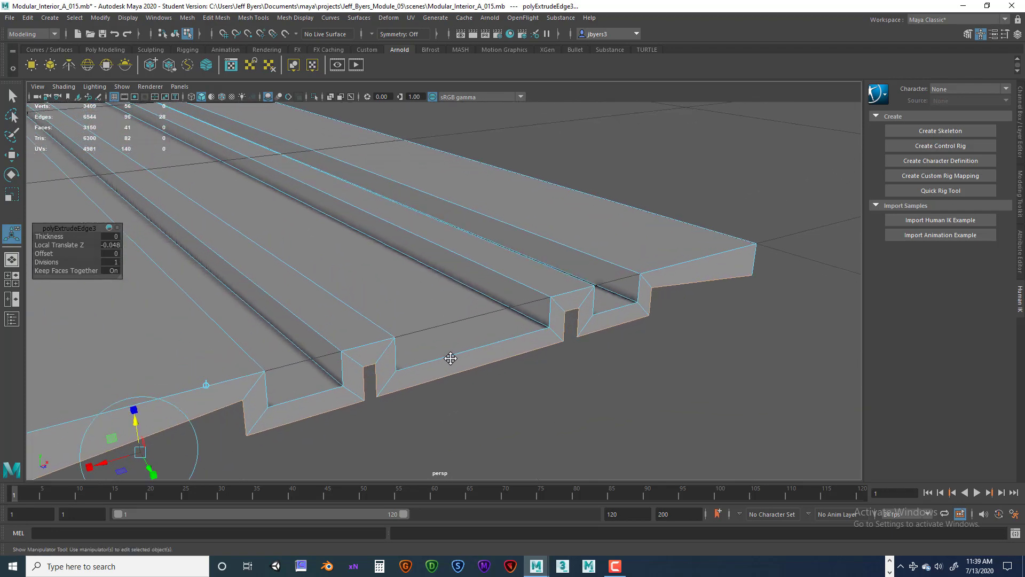
{"action": "mouse_move", "coordinate": [451, 357]}
{"action": "middle_mouse_down", "text": "alt"}
{"action": "mouse_move", "coordinate": [503, 331]}
{"action": "mouse_move", "coordinate": [462, 359]}
{"action": "middle_mouse_up", "text": "alt"}
{"action": "right_click_drag", "start_coordinate": [524, 348], "coordinate": [552, 350], "text": "alt"}
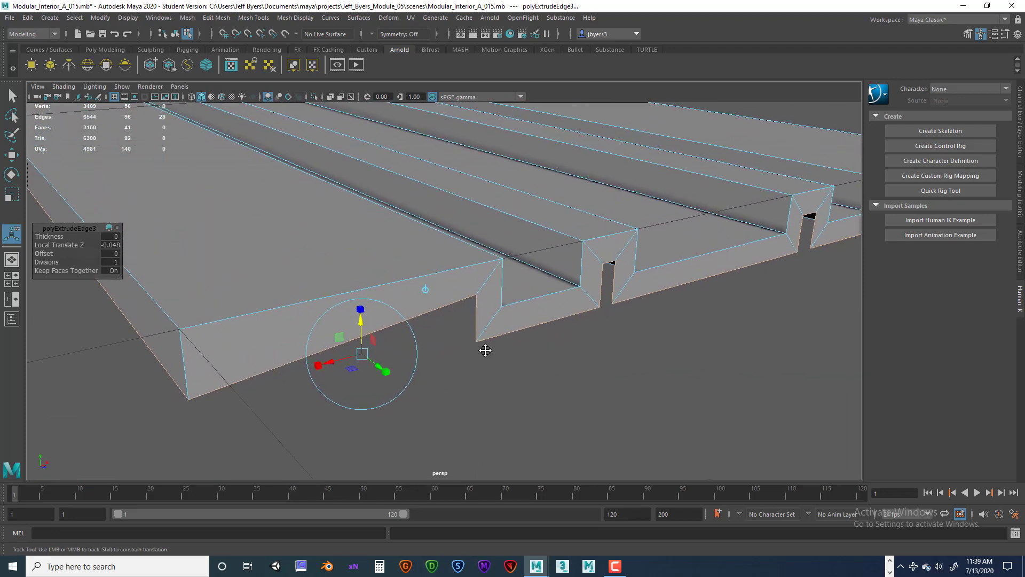
{"action": "middle_click_drag", "start_coordinate": [485, 349], "coordinate": [429, 353], "text": "alt"}
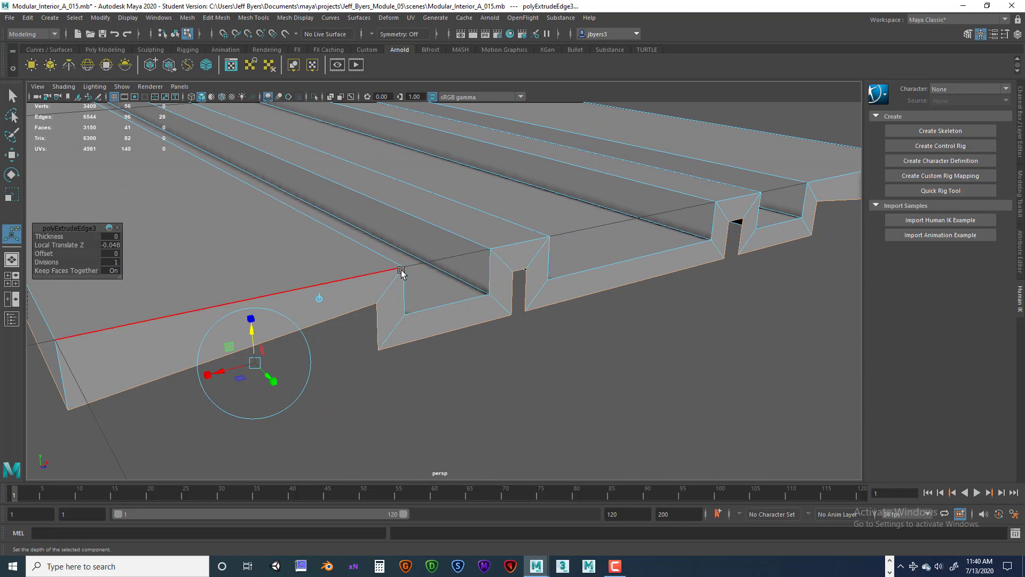
{"action": "right_click", "coordinate": [477, 314]}
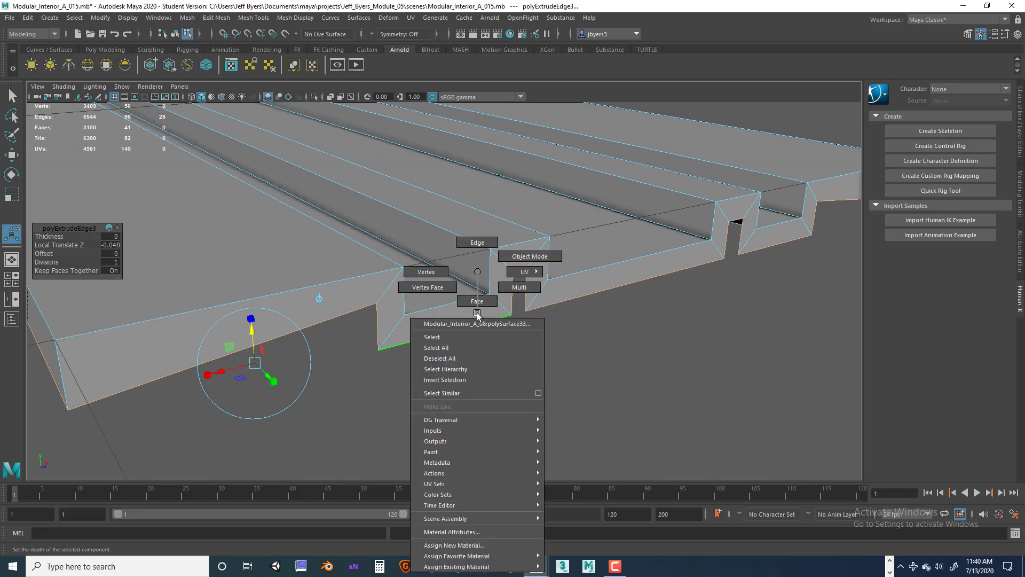
{"action": "left_click", "coordinate": [427, 273]}
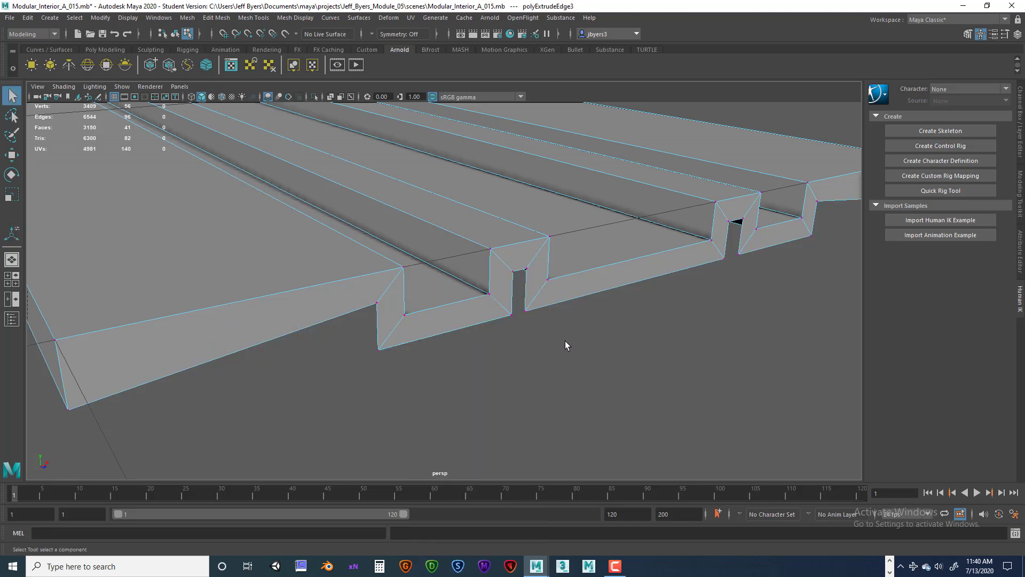
- Show the four-view layout and set the top and front views to wireframe display
{"action": "key", "text": "space"}
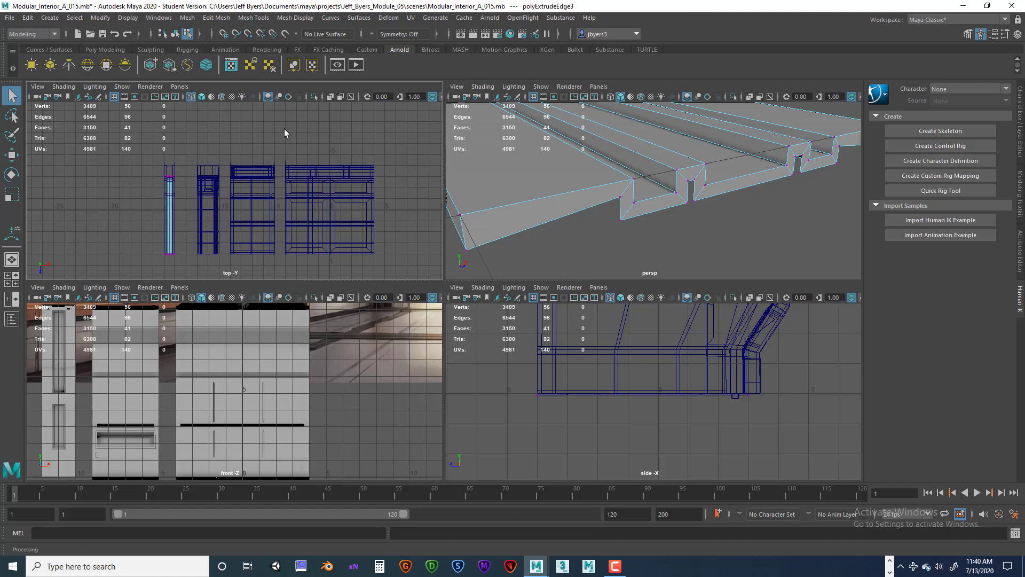
{"action": "key", "text": "4"}
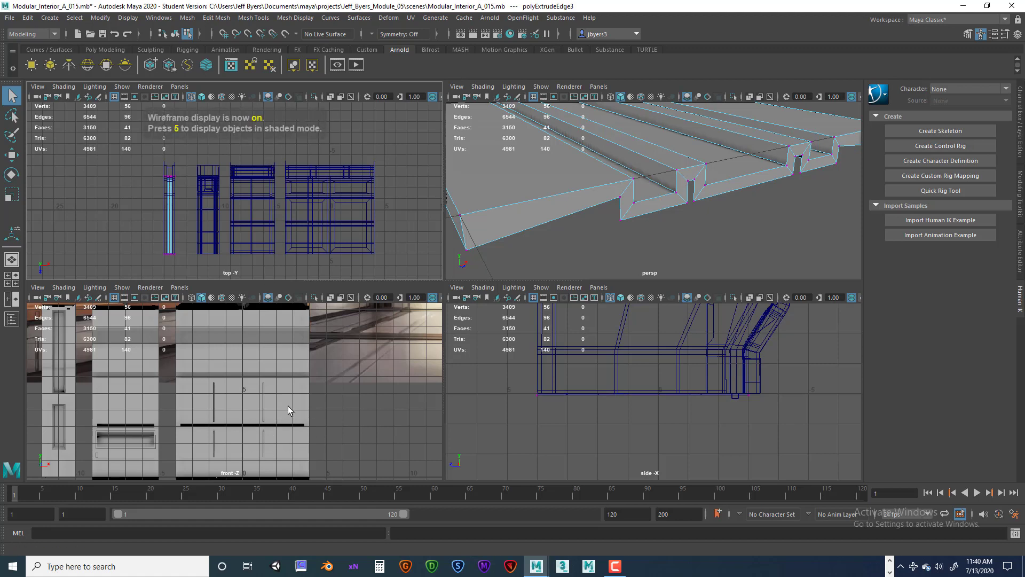
{"action": "key", "text": "4"}
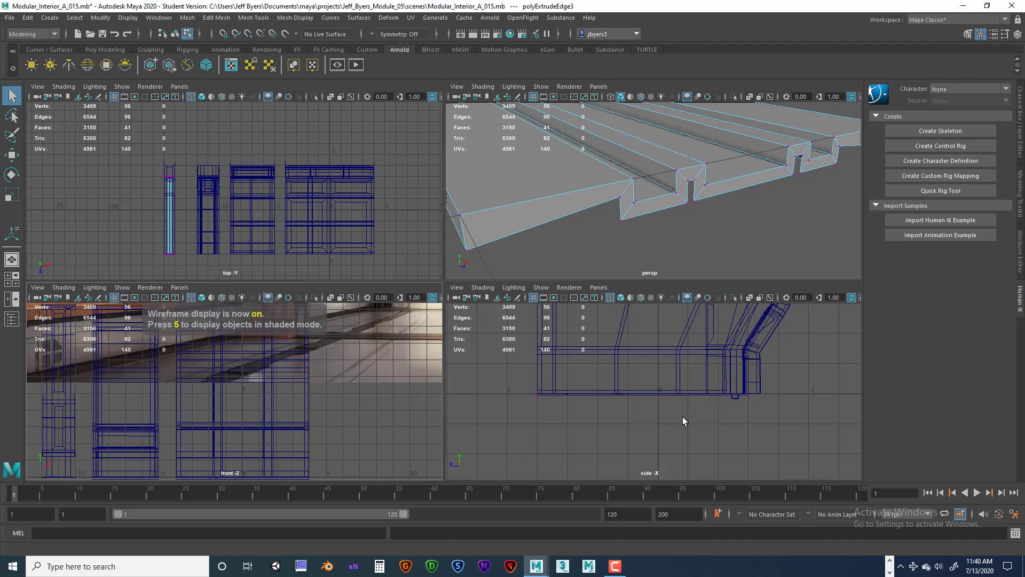
{"action": "scroll", "coordinate": [685, 415], "scroll_direction": "up", "scroll_amount": 2}
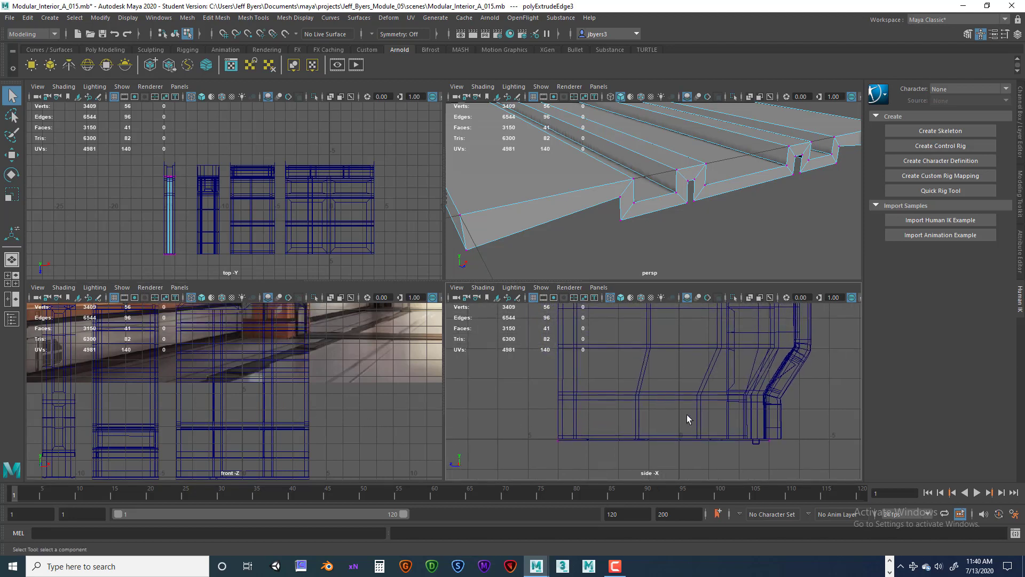
{"action": "middle_click_drag", "start_coordinate": [302, 416], "coordinate": [351, 392], "text": "alt"}
{"action": "middle_click_drag", "start_coordinate": [242, 425], "coordinate": [286, 431], "text": "alt"}
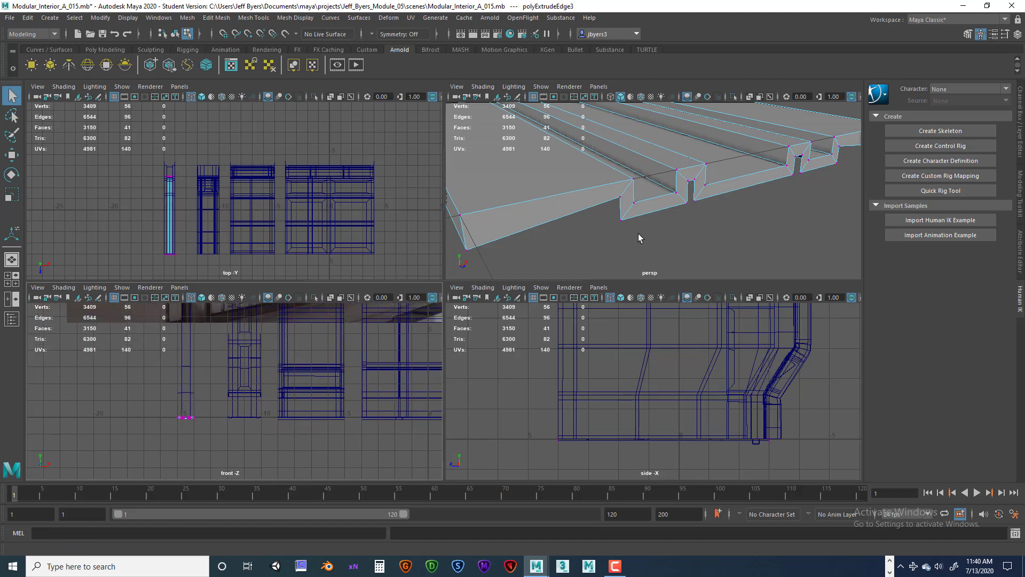
- Return the floor strip to object mode, frame it in all views, and maximize the front view
{"action": "right_click_drag", "start_coordinate": [623, 180], "coordinate": [593, 245]}
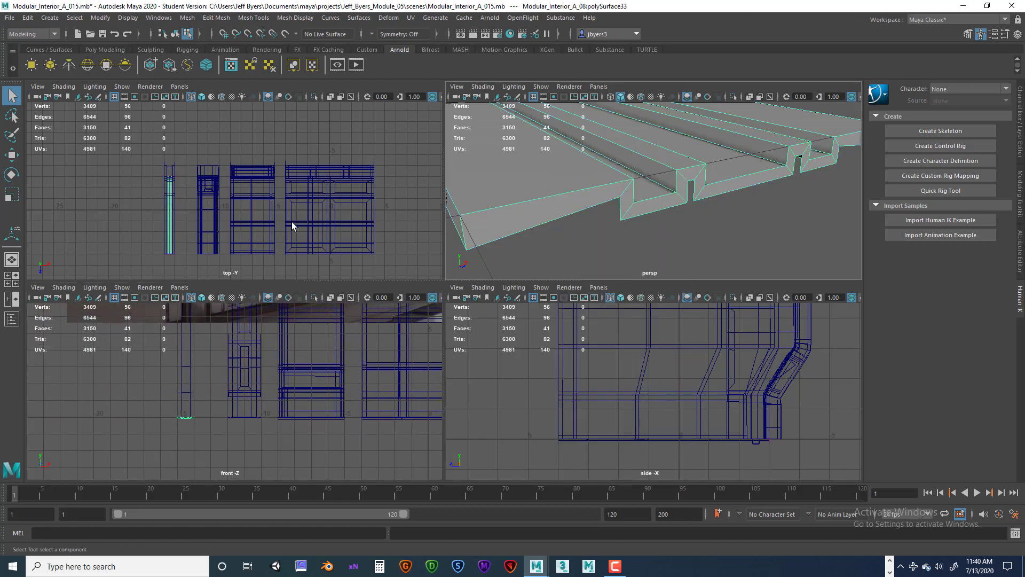
{"action": "key", "text": "f"}
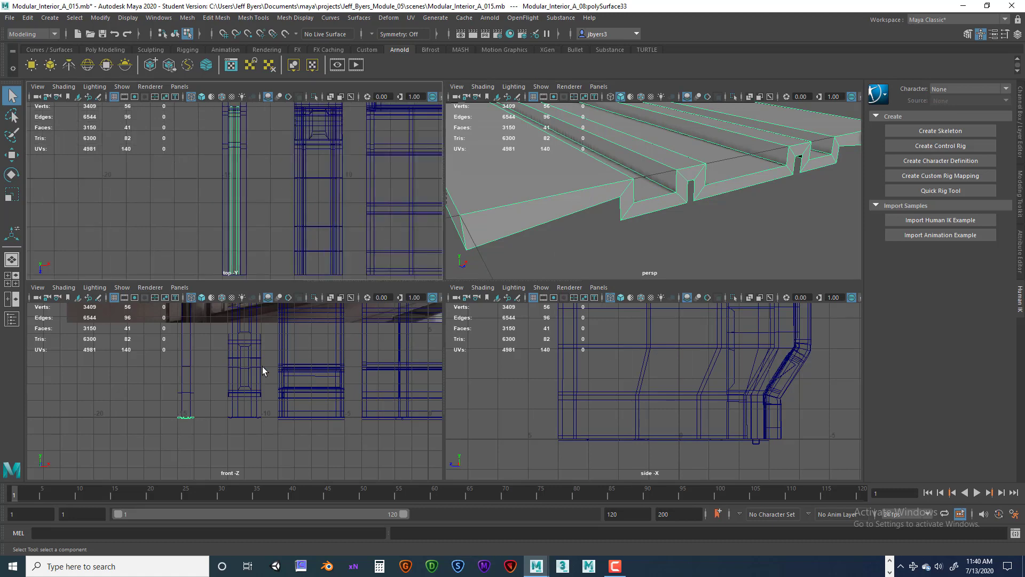
{"action": "key", "text": "f"}
{"action": "key", "text": "f"}
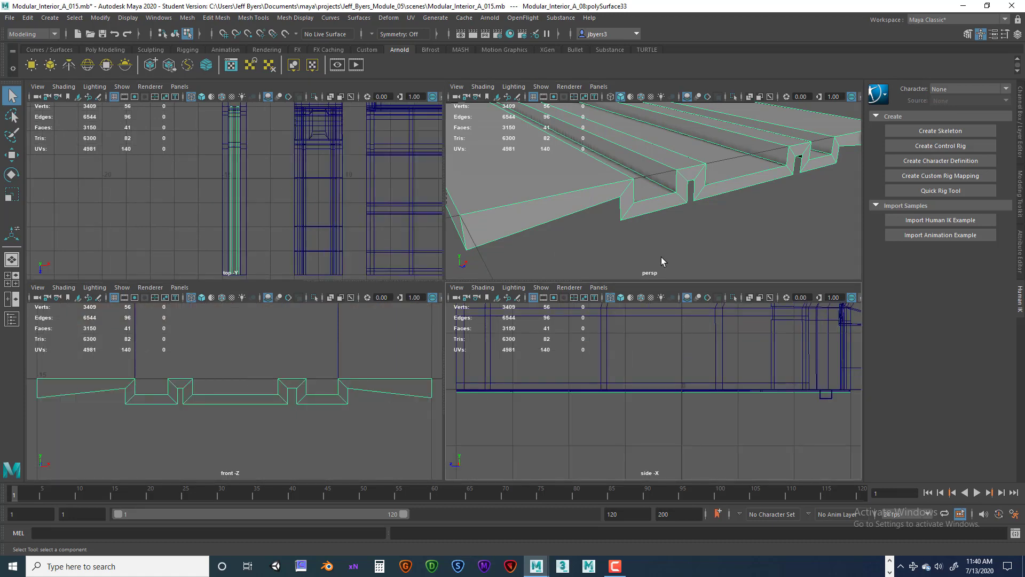
{"action": "key", "text": "f"}
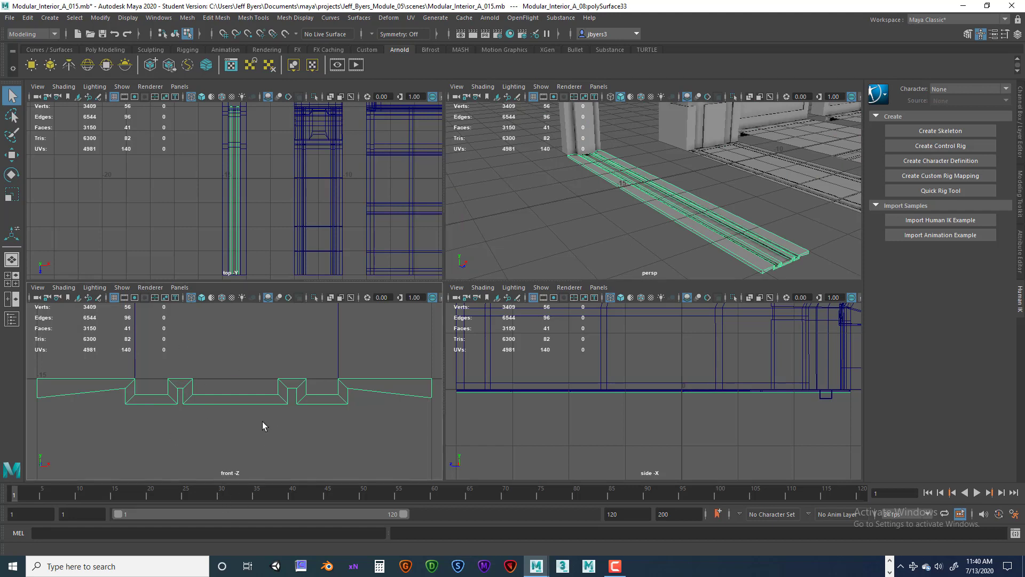
{"action": "key", "text": "space"}
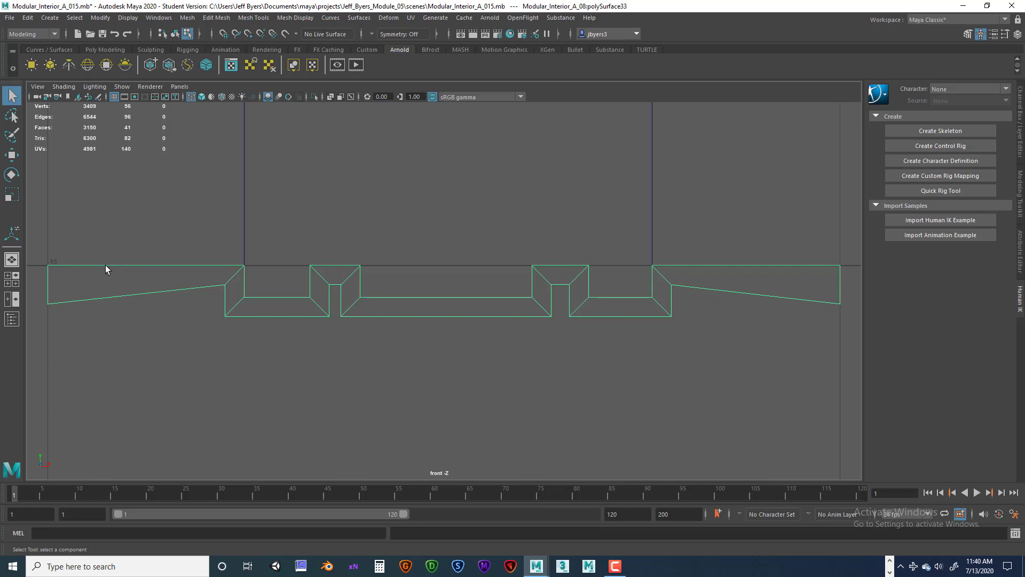
- Lower the bottom vertex pair at the strip's left outer corner in the front view to about Y -0.082
{"action": "right_click_drag", "start_coordinate": [118, 266], "coordinate": [77, 269]}
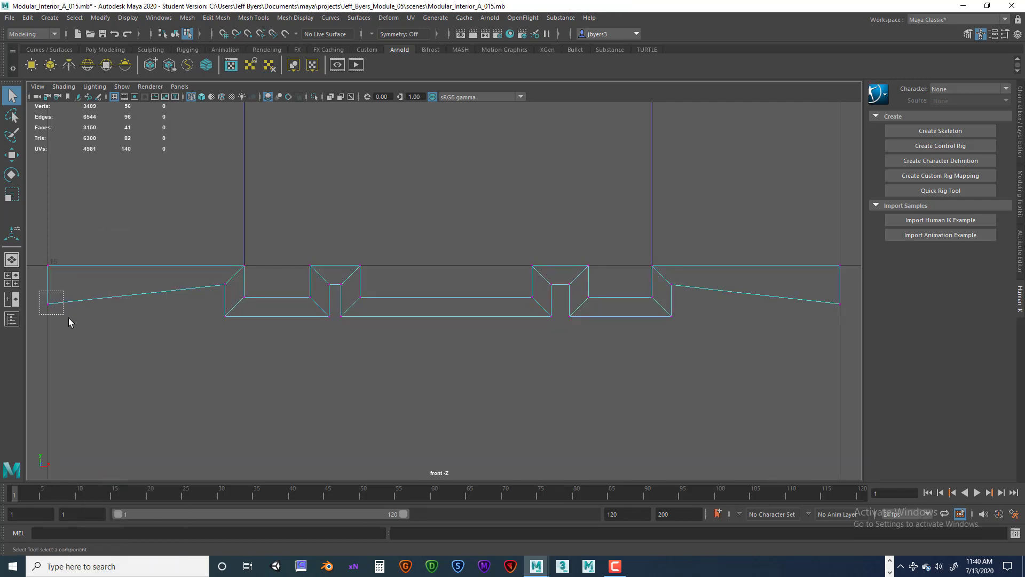
{"action": "left_click_drag", "start_coordinate": [68, 318], "coordinate": [65, 315]}
{"action": "key", "text": "w"}
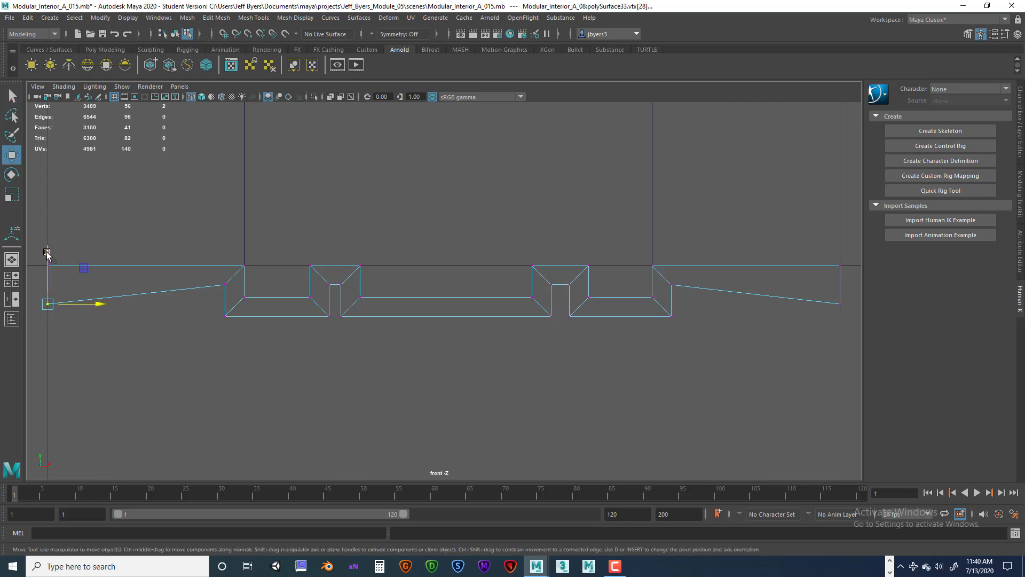
{"action": "left_click_drag", "start_coordinate": [47, 252], "coordinate": [47, 279]}
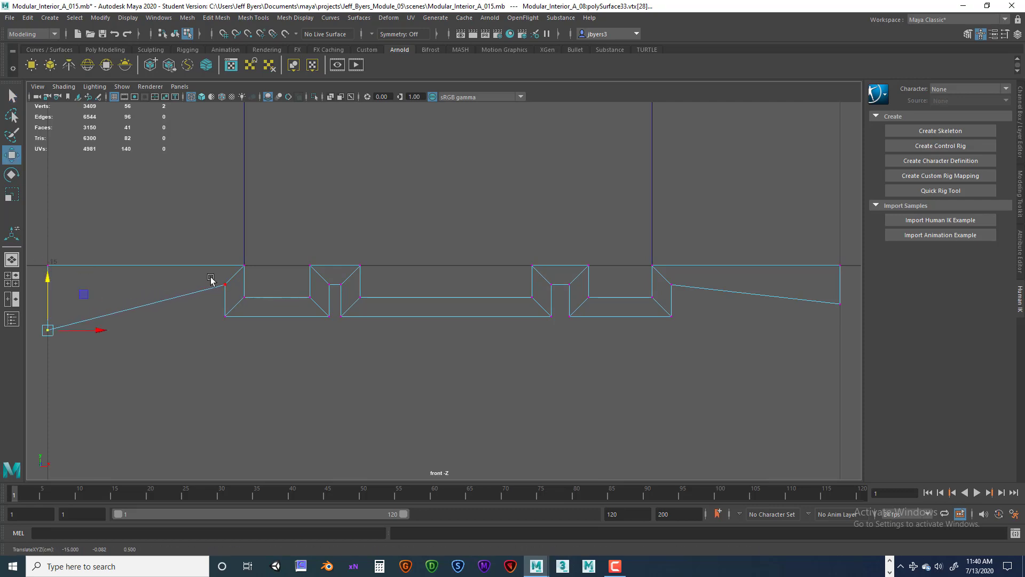
{"action": "left_click_drag", "start_coordinate": [211, 279], "coordinate": [242, 296]}
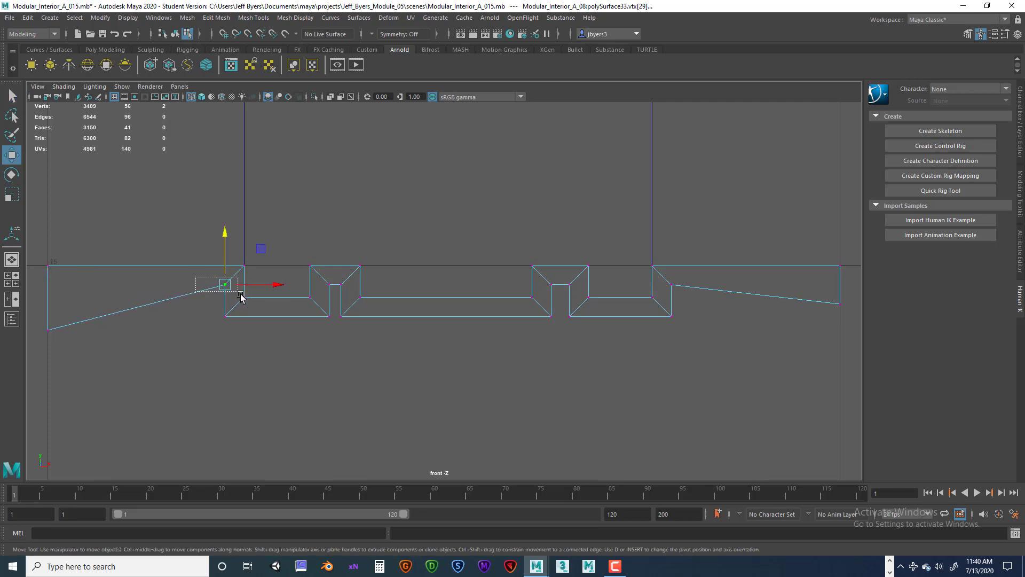
{"action": "left_click", "coordinate": [236, 291]}
{"action": "left_click_drag", "start_coordinate": [205, 276], "coordinate": [256, 293]}
{"action": "left_click", "coordinate": [264, 250]}
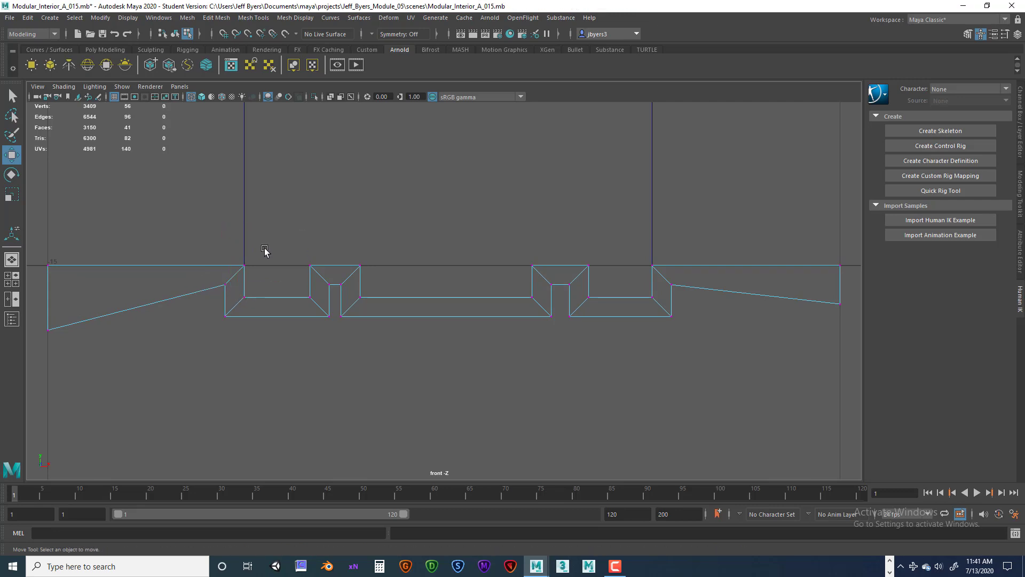
{"action": "left_click", "coordinate": [226, 287]}
{"action": "left_click", "coordinate": [307, 217]}
{"action": "left_click_drag", "start_coordinate": [208, 277], "coordinate": [180, 309]}
{"action": "left_click", "coordinate": [260, 277]}
{"action": "left_click", "coordinate": [227, 284]}
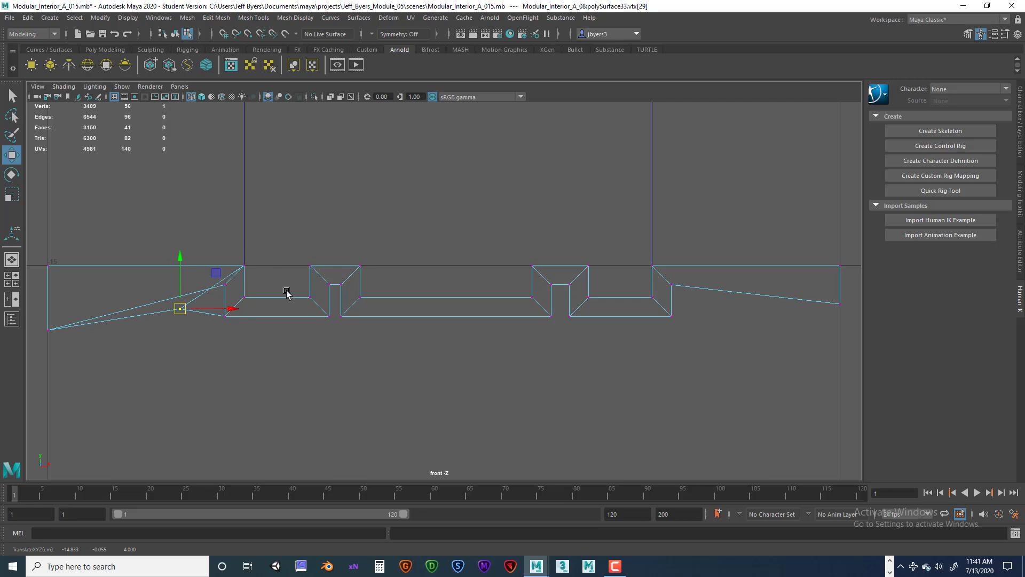
{"action": "key", "text": "ctrl+z"}
{"action": "key", "text": "ctrl+z"}
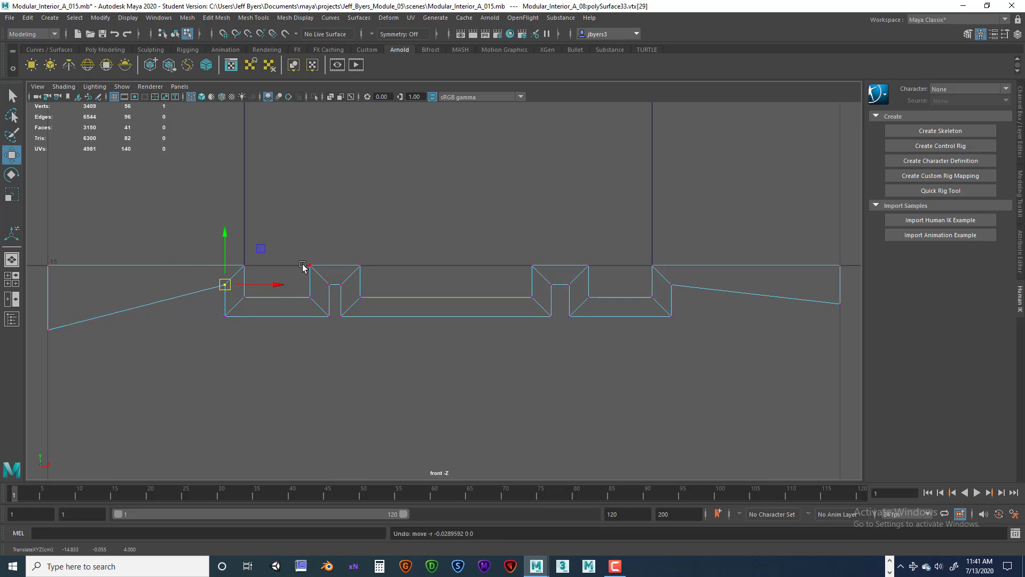
- Pull the rim vertices left of the first groove and the two upper vertex pairs of the first ridge's notch down to the underside
{"action": "left_click", "coordinate": [241, 304], "text": "shift"}
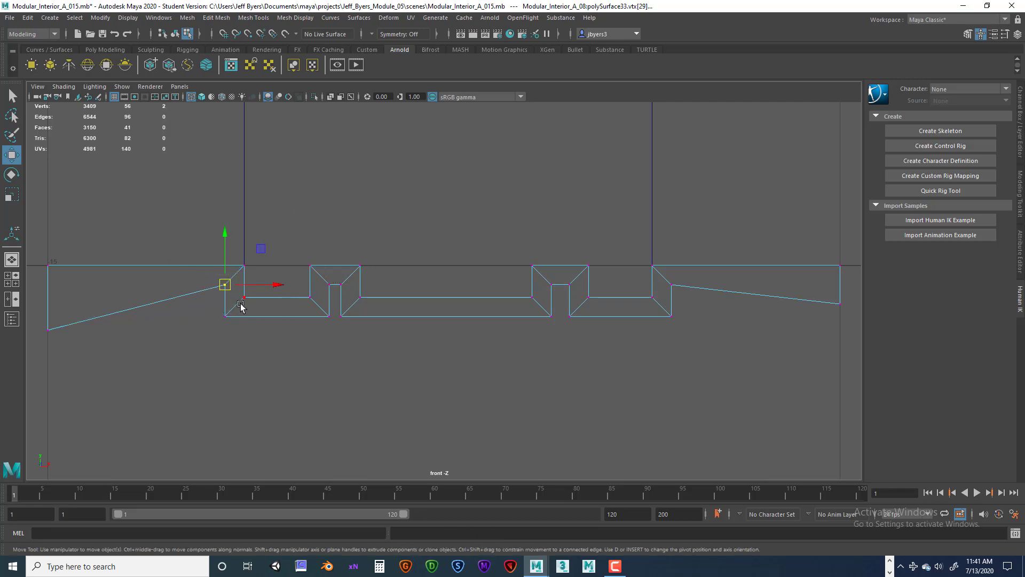
{"action": "left_click_drag", "start_coordinate": [225, 285], "coordinate": [225, 321]}
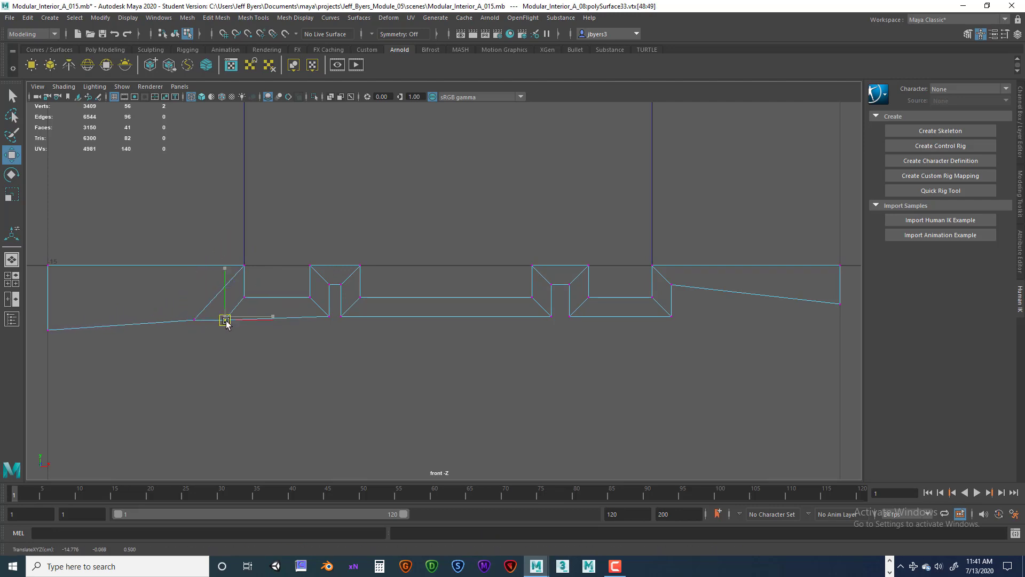
{"action": "left_click", "coordinate": [332, 285]}
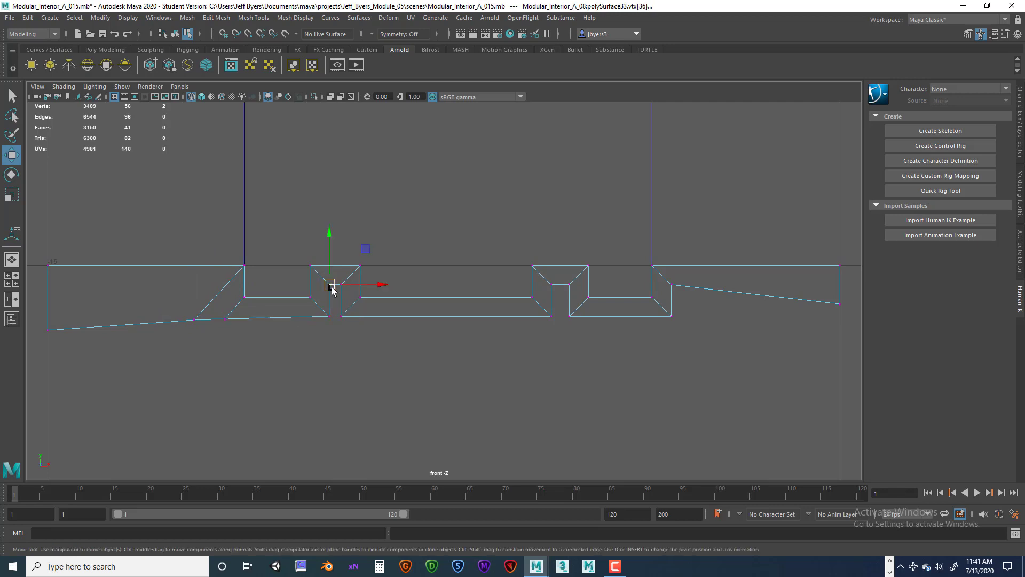
{"action": "left_click_drag", "start_coordinate": [331, 286], "coordinate": [336, 315]}
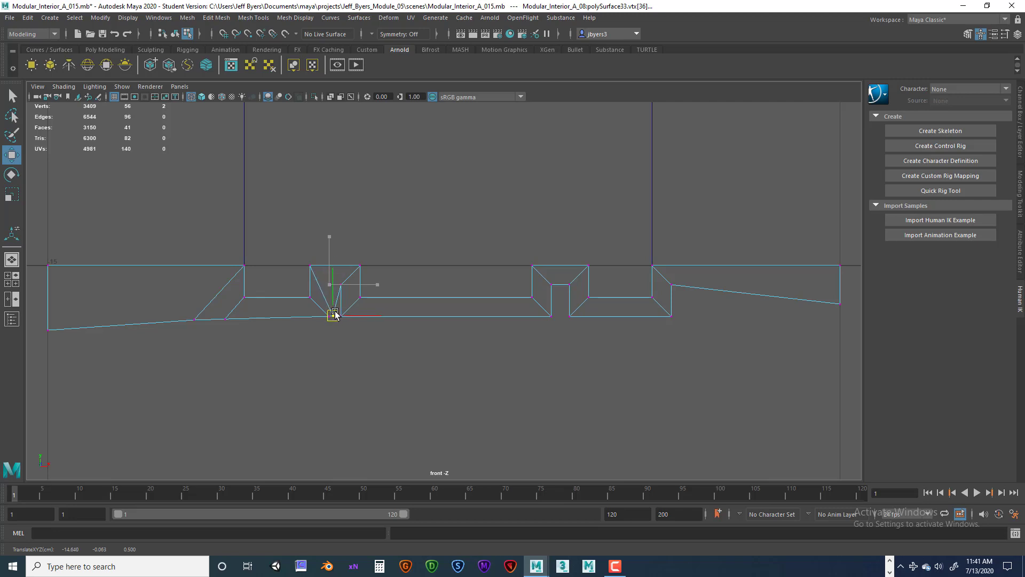
{"action": "left_click", "coordinate": [341, 286]}
{"action": "left_click_drag", "start_coordinate": [340, 285], "coordinate": [336, 311]}
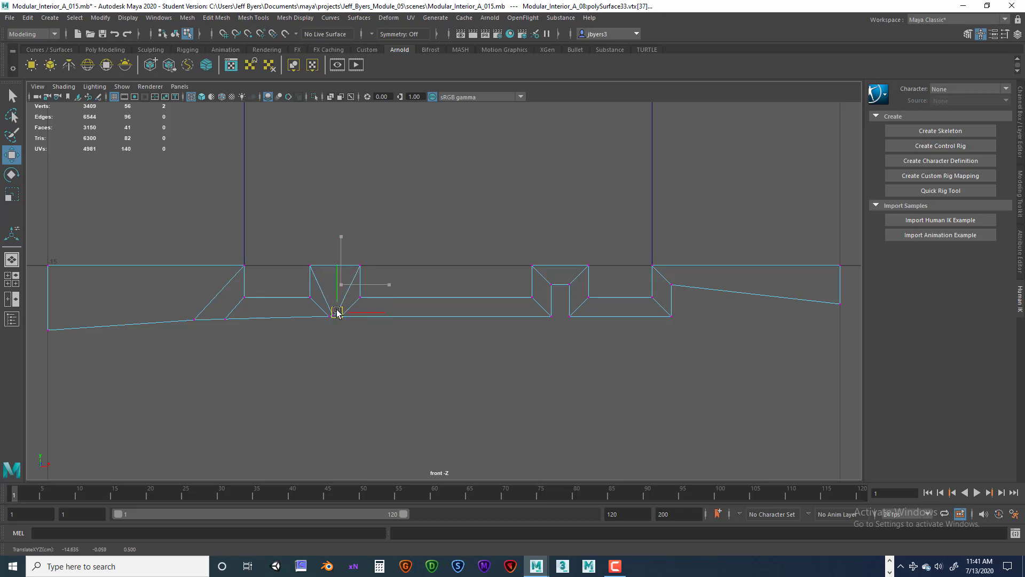
- Spread the bottom corner vertex pairs on both sides of the first ridge's notch apart and align them along the underside
{"action": "scroll", "coordinate": [350, 352], "scroll_direction": "up", "scroll_amount": 3}
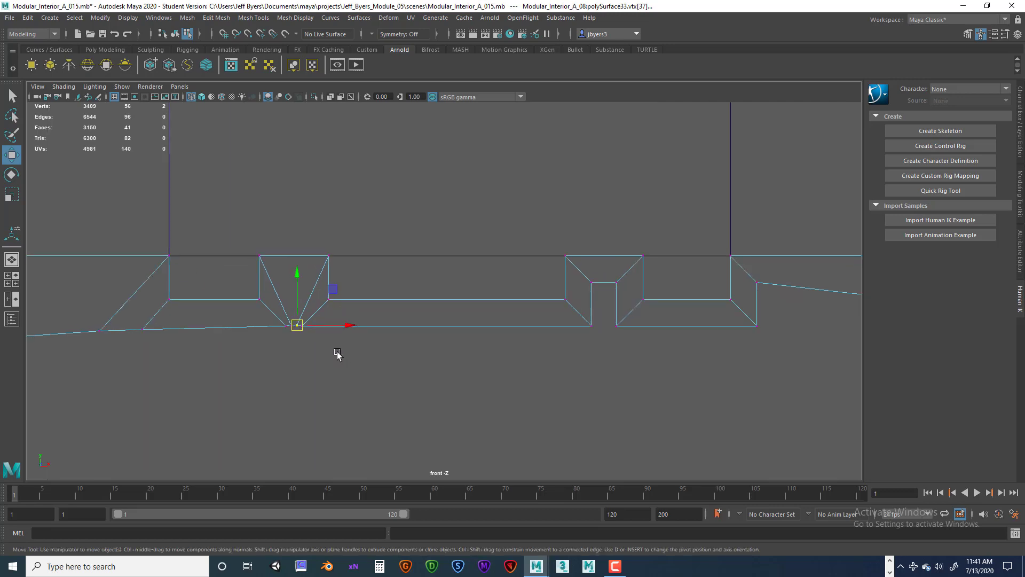
{"action": "scroll", "coordinate": [326, 347], "scroll_direction": "up", "scroll_amount": 2}
{"action": "key", "text": "super"}
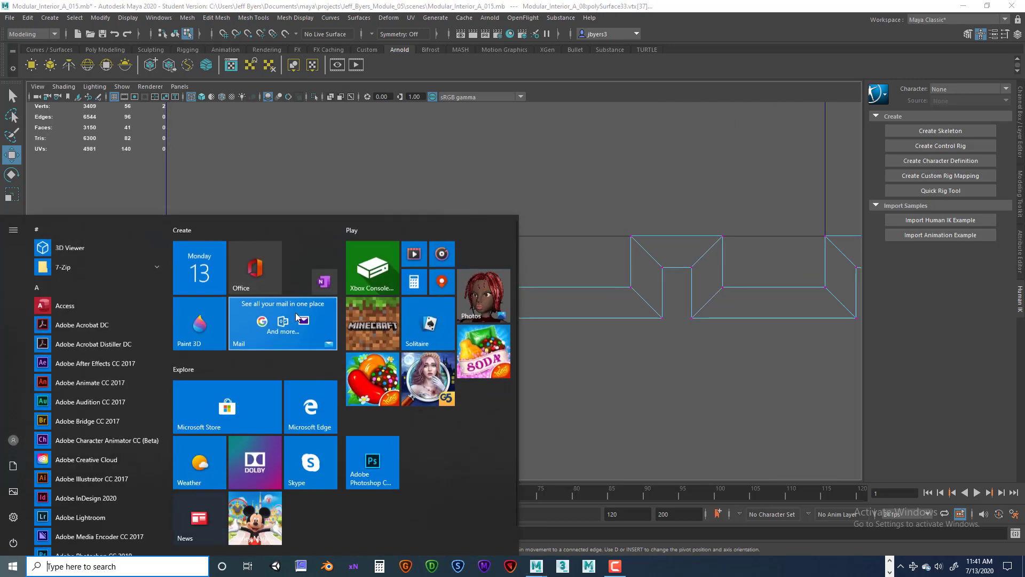
{"action": "key", "text": "super"}
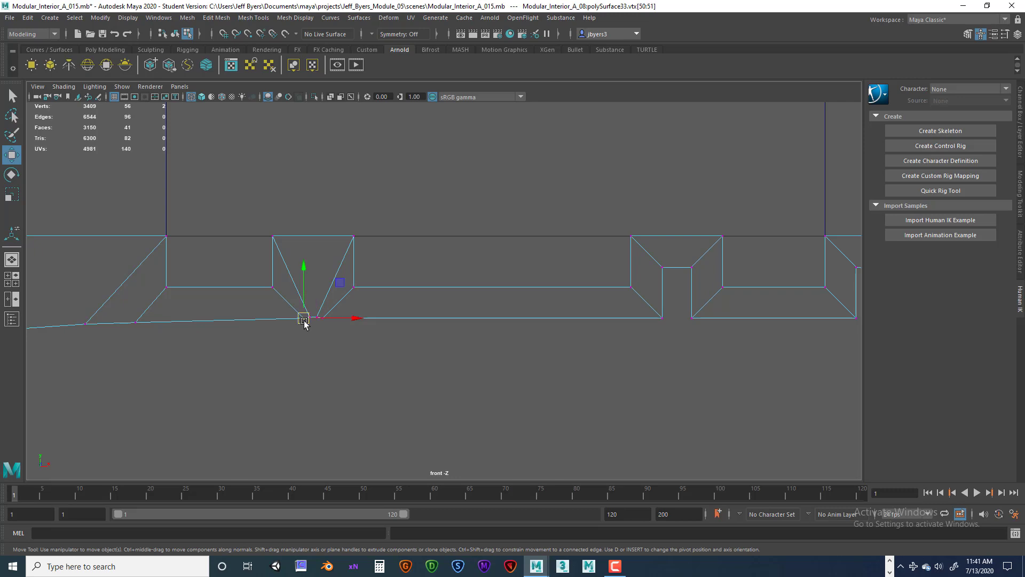
{"action": "left_click_drag", "start_coordinate": [304, 320], "coordinate": [294, 318]}
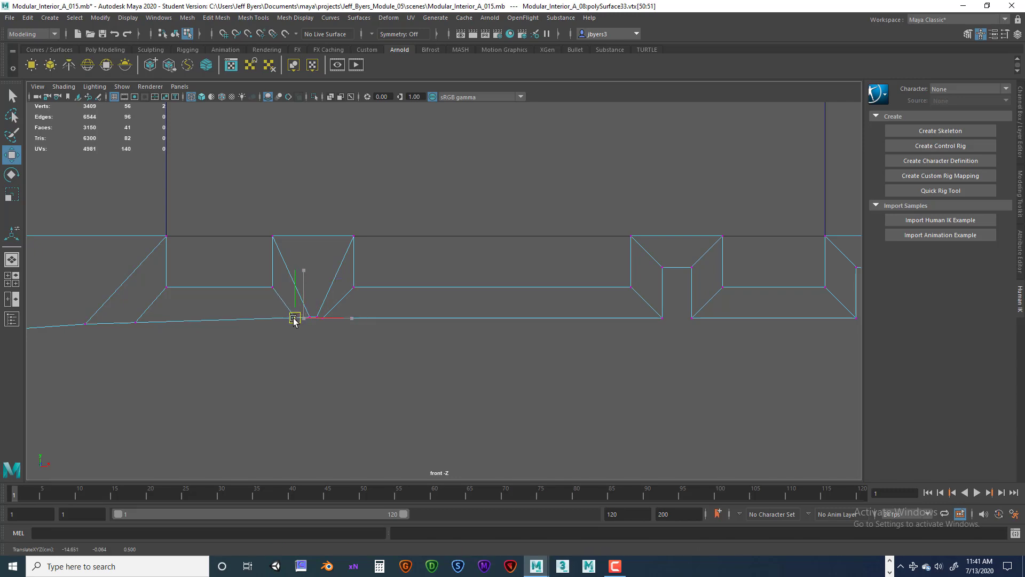
{"action": "left_click", "coordinate": [330, 331]}
{"action": "left_click_drag", "start_coordinate": [320, 314], "coordinate": [291, 322]}
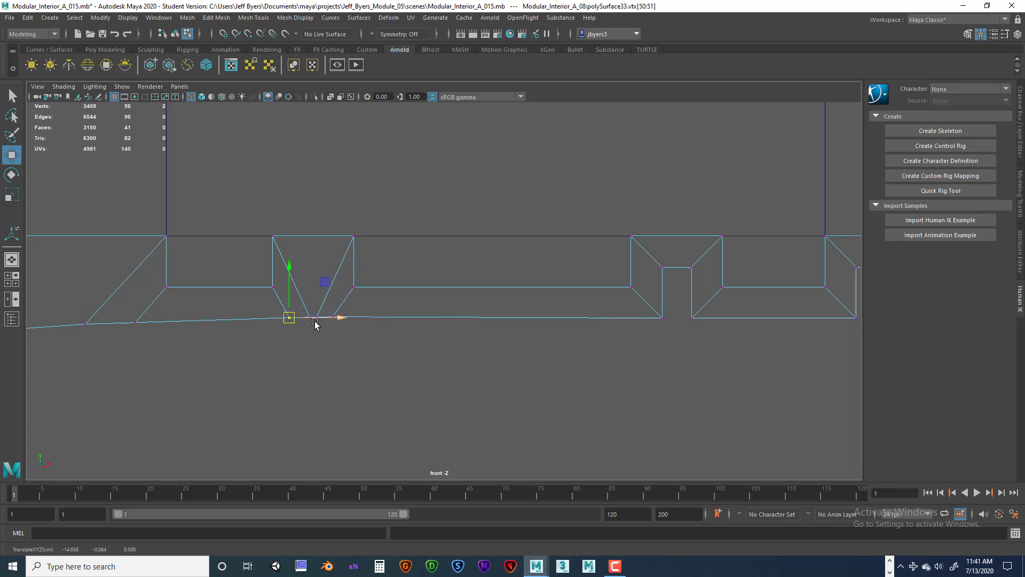
{"action": "left_click_drag", "start_coordinate": [328, 311], "coordinate": [341, 321]}
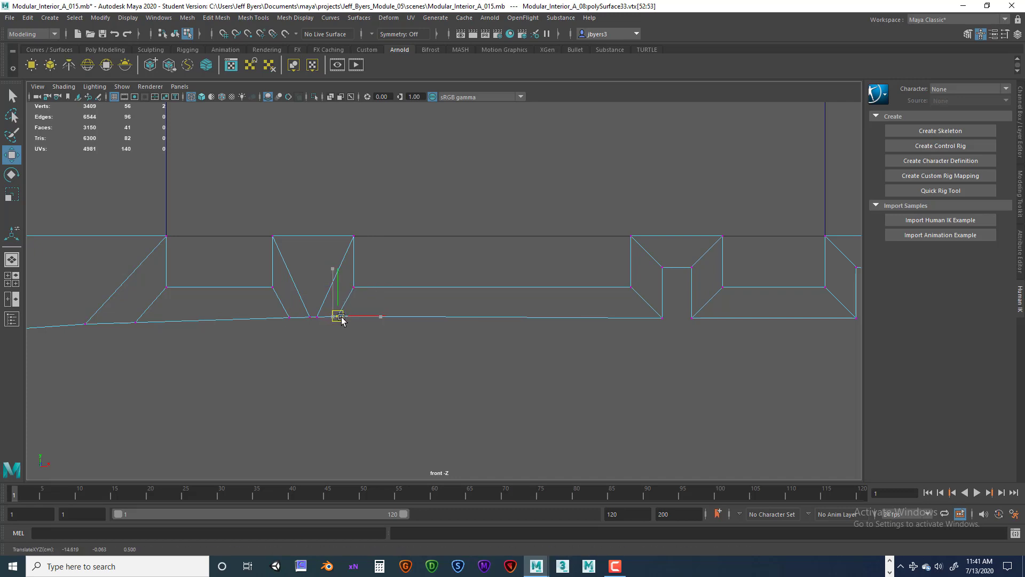
{"action": "left_click_drag", "start_coordinate": [280, 313], "coordinate": [289, 321]}
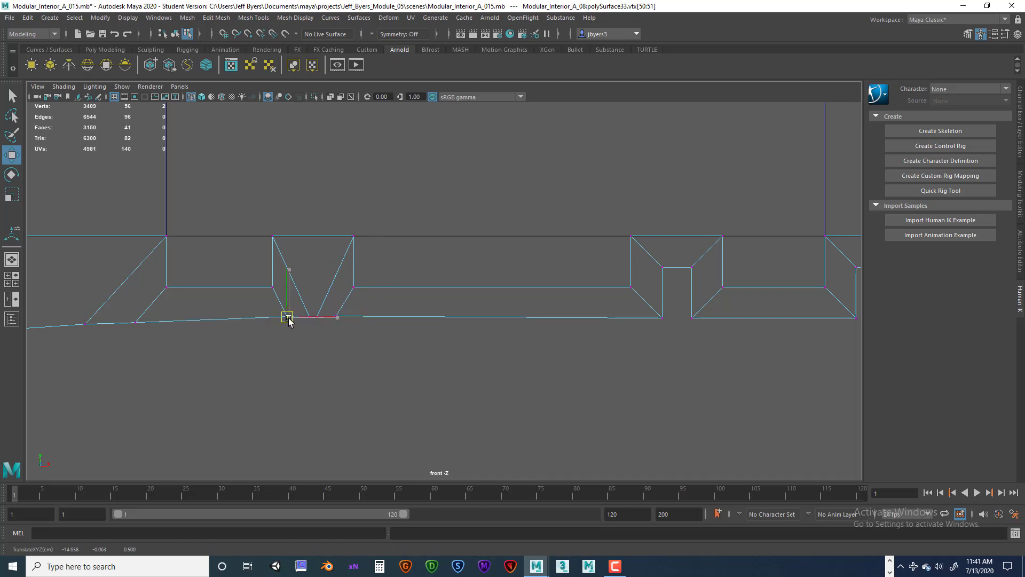
{"action": "middle_click_drag", "start_coordinate": [493, 353], "coordinate": [442, 357], "text": "alt"}
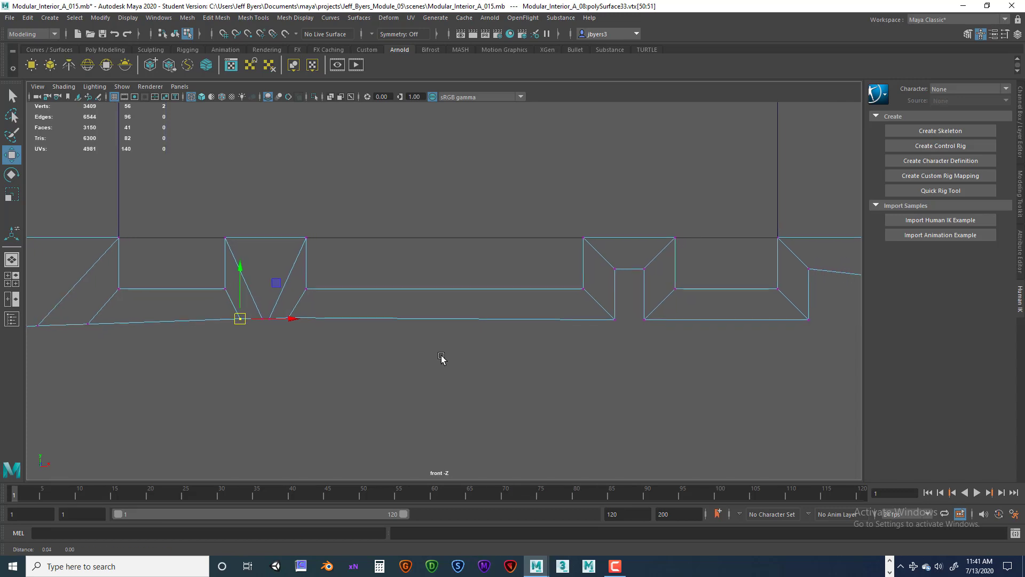
- Spread the bottom corner vertex pairs of the second ridge's notch apart and pull its two upper vertex pairs down to the underside
{"action": "key", "text": "super"}
{"action": "key", "text": "super"}
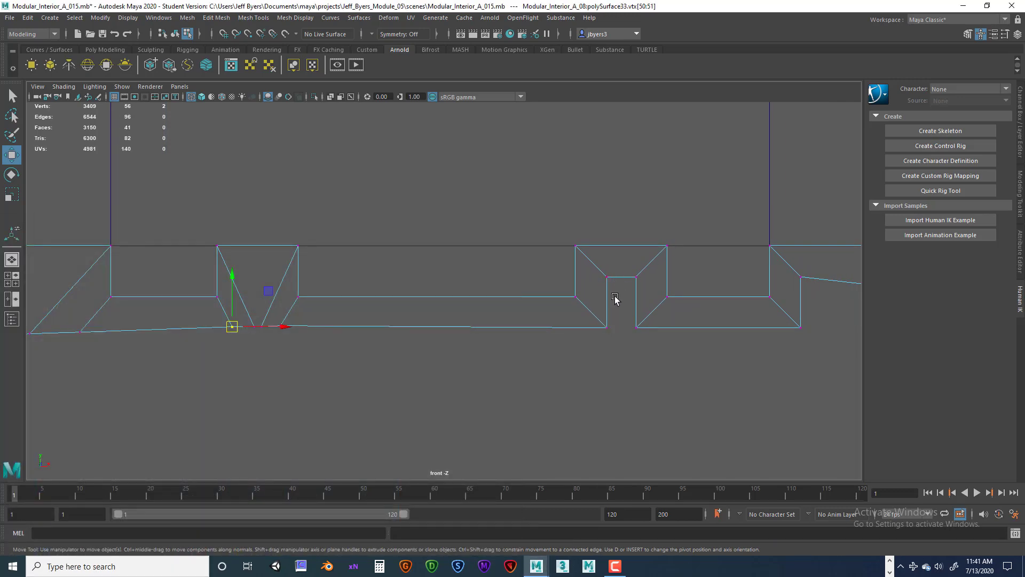
{"action": "middle_click_drag", "start_coordinate": [615, 299], "coordinate": [468, 323], "text": "alt"}
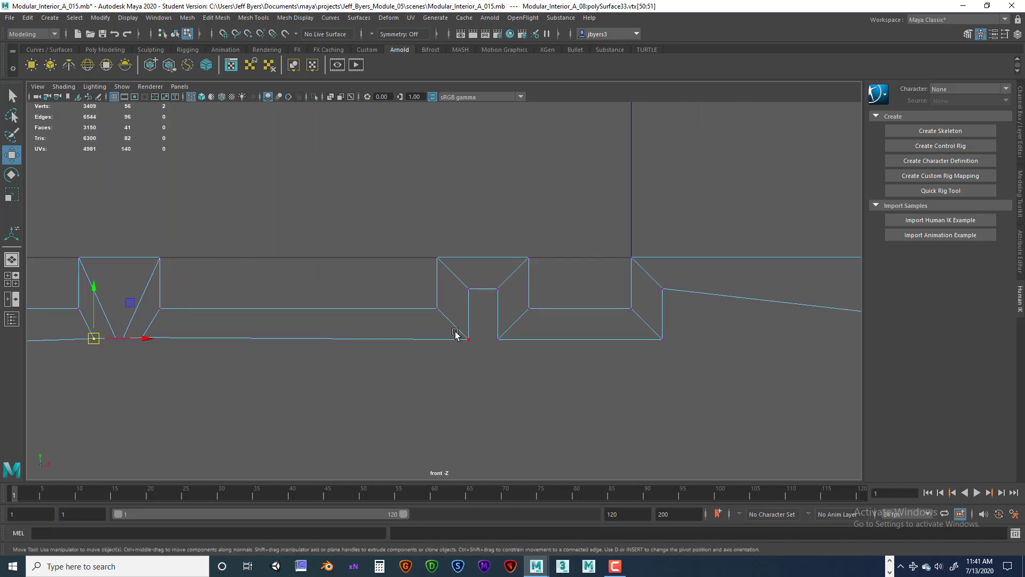
{"action": "left_click_drag", "start_coordinate": [457, 323], "coordinate": [539, 343]}
{"action": "left_click_drag", "start_coordinate": [455, 235], "coordinate": [507, 302]}
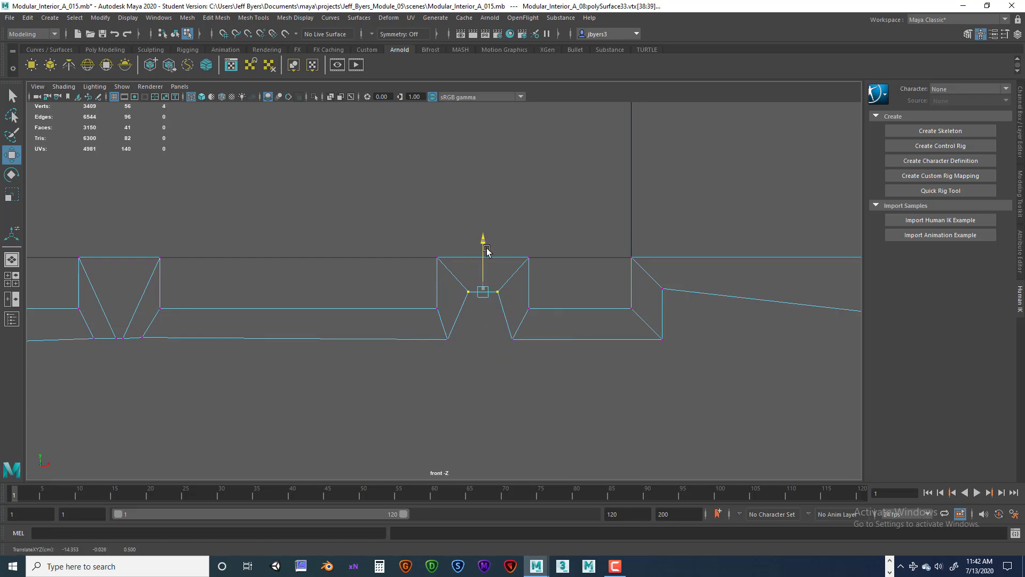
{"action": "left_click_drag", "start_coordinate": [482, 240], "coordinate": [483, 289]}
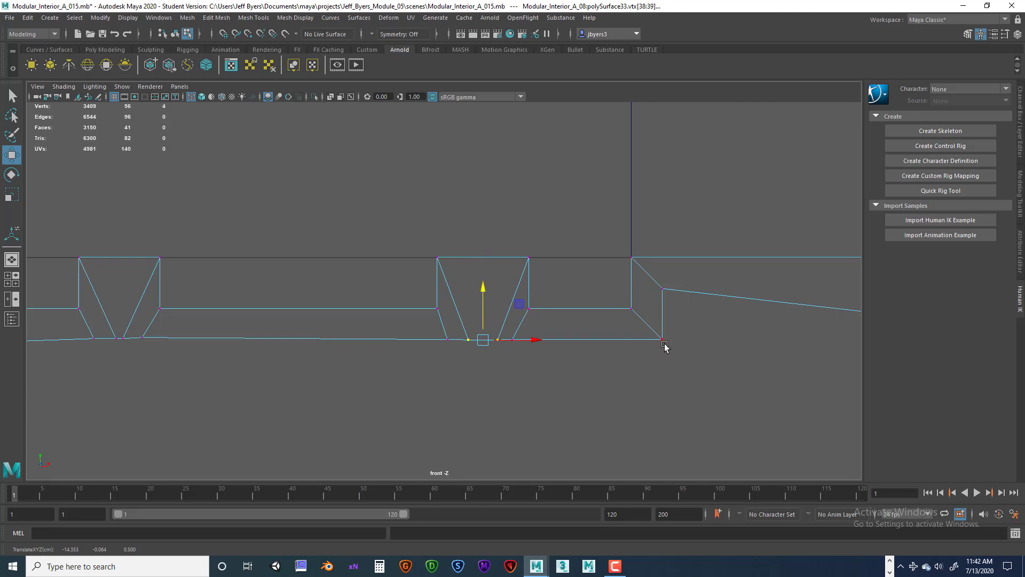
- Reshape the strip's right groove corner, shifting its bottom vertex pair inward and lowering the angled upper pair to about Y -0.065
{"action": "scroll", "coordinate": [508, 343], "scroll_direction": "down", "scroll_amount": 6}
{"action": "scroll", "coordinate": [502, 351], "scroll_direction": "up", "scroll_amount": 6}
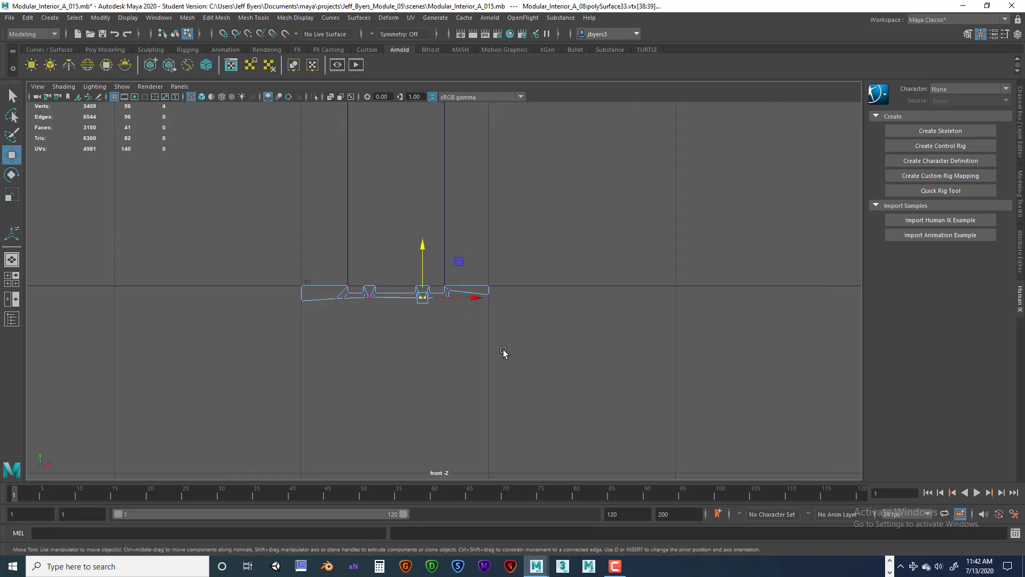
{"action": "left_click_drag", "start_coordinate": [502, 273], "coordinate": [585, 385]}
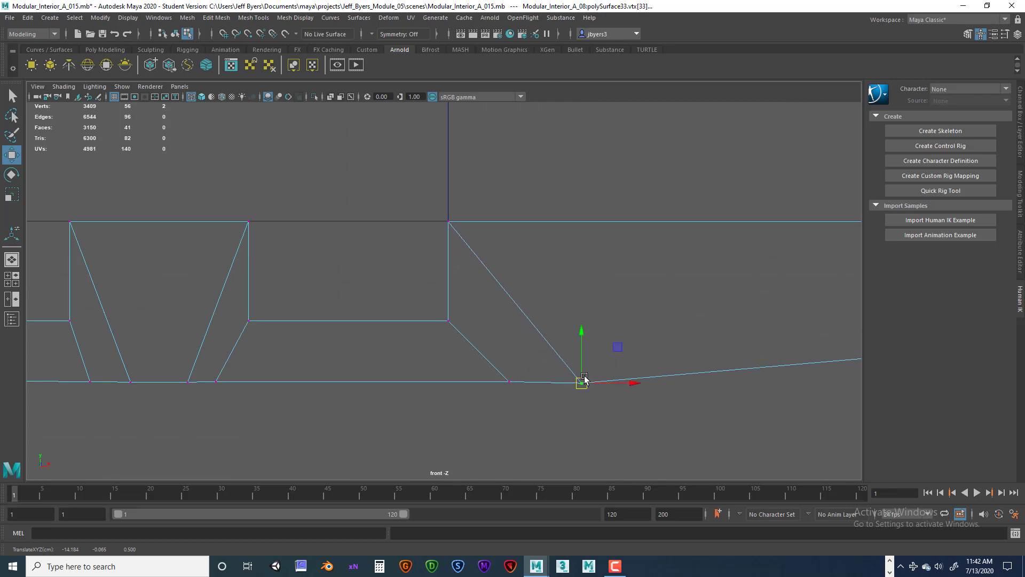
- Lower the bottom vertex pair at the strip's right outer corner until it is roughly level with the rest of the underside
{"action": "scroll", "coordinate": [582, 374], "scroll_direction": "down", "scroll_amount": 5}
{"action": "scroll", "coordinate": [504, 350], "scroll_direction": "up", "scroll_amount": 4}
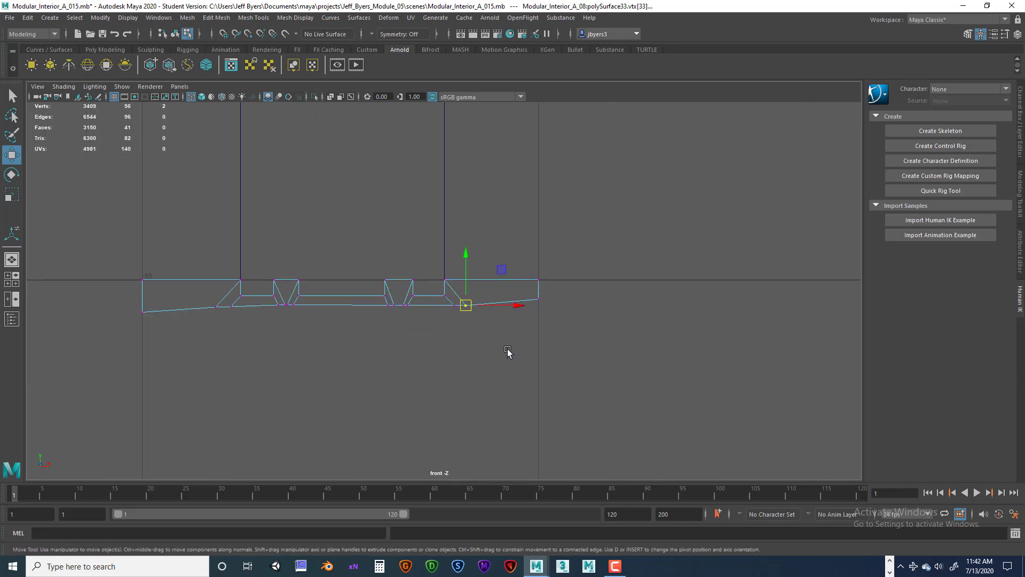
{"action": "middle_click_drag", "start_coordinate": [508, 350], "coordinate": [479, 373], "text": "alt"}
{"action": "scroll", "coordinate": [483, 371], "scroll_direction": "up", "scroll_amount": 2}
{"action": "left_click_drag", "start_coordinate": [523, 327], "coordinate": [542, 348]}
{"action": "left_click_drag", "start_coordinate": [533, 309], "coordinate": [532, 315]}
- Select all vertices along the strip's underside and make sure Retain component spacing is off in the Move tool's snap settings
{"action": "scroll", "coordinate": [431, 347], "scroll_direction": "down", "scroll_amount": 4}
{"action": "scroll", "coordinate": [393, 348], "scroll_direction": "up", "scroll_amount": 3}
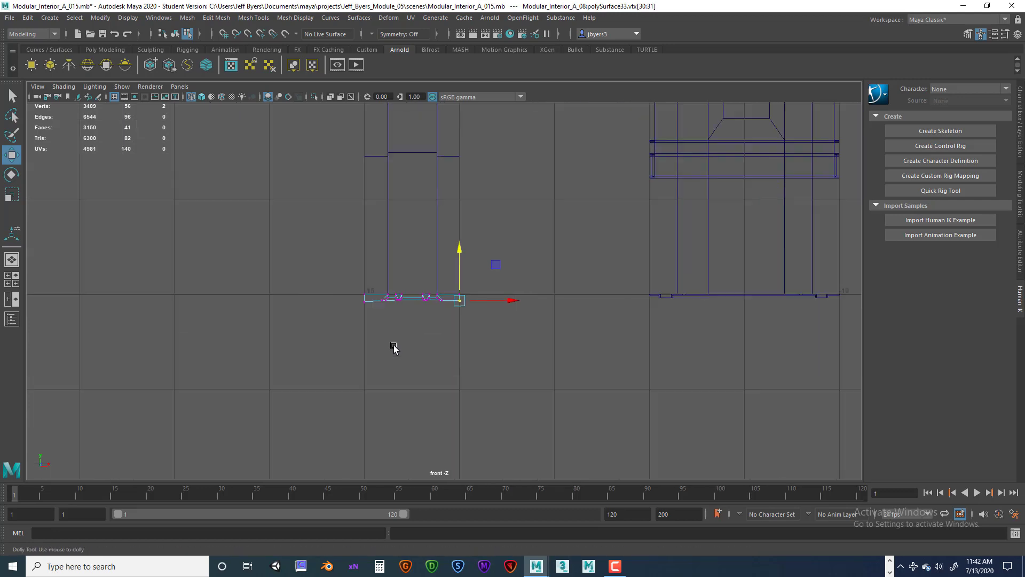
{"action": "scroll", "coordinate": [440, 369], "scroll_direction": "up", "scroll_amount": 1}
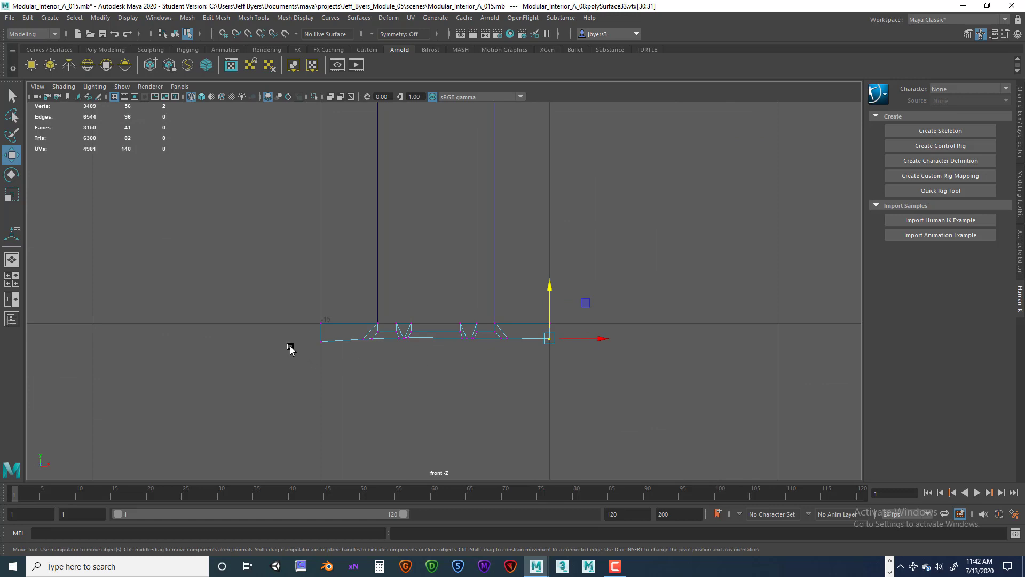
{"action": "left_click_drag", "start_coordinate": [412, 344], "coordinate": [600, 339]}
{"action": "scroll", "coordinate": [465, 363], "scroll_direction": "up", "scroll_amount": 5}
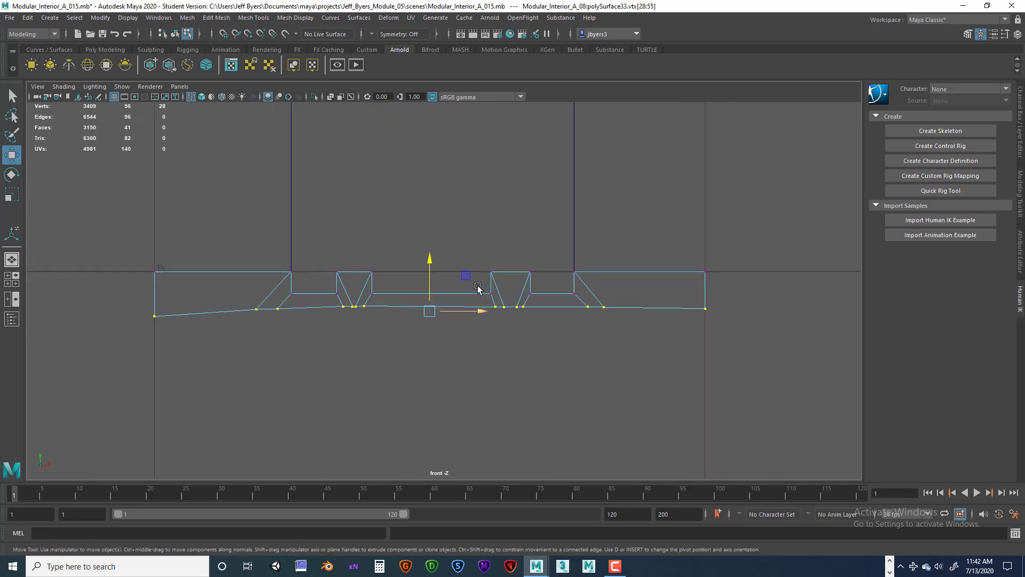
{"action": "left_click_drag", "start_coordinate": [113, 347], "coordinate": [753, 299]}
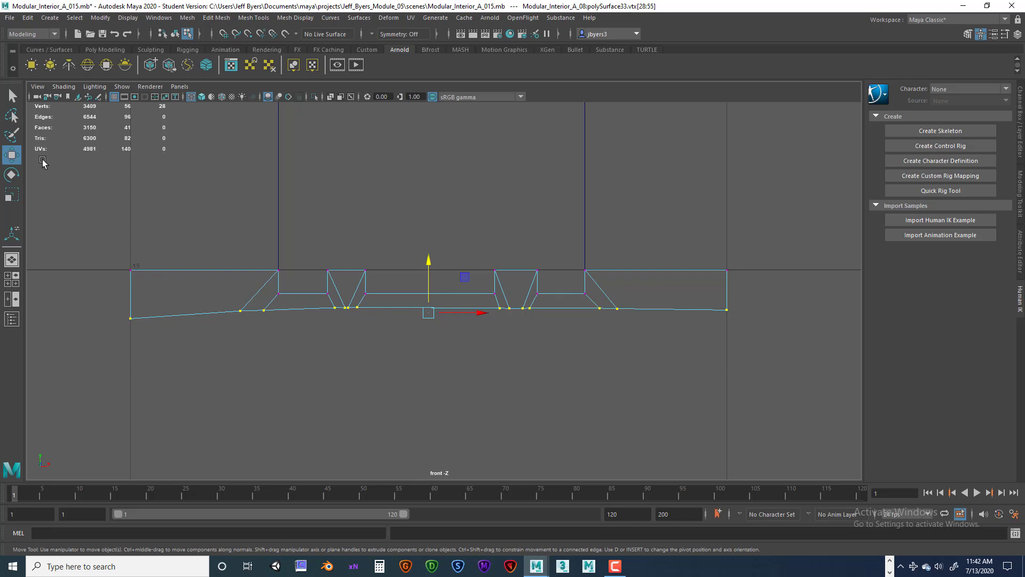
{"action": "double_click", "coordinate": [11, 155]}
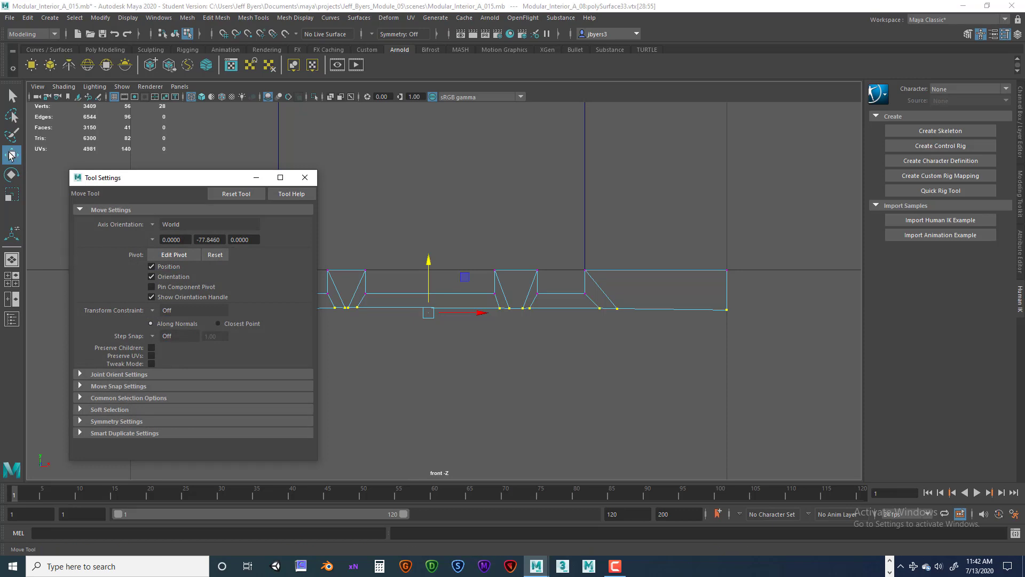
{"action": "left_click", "coordinate": [80, 386]}
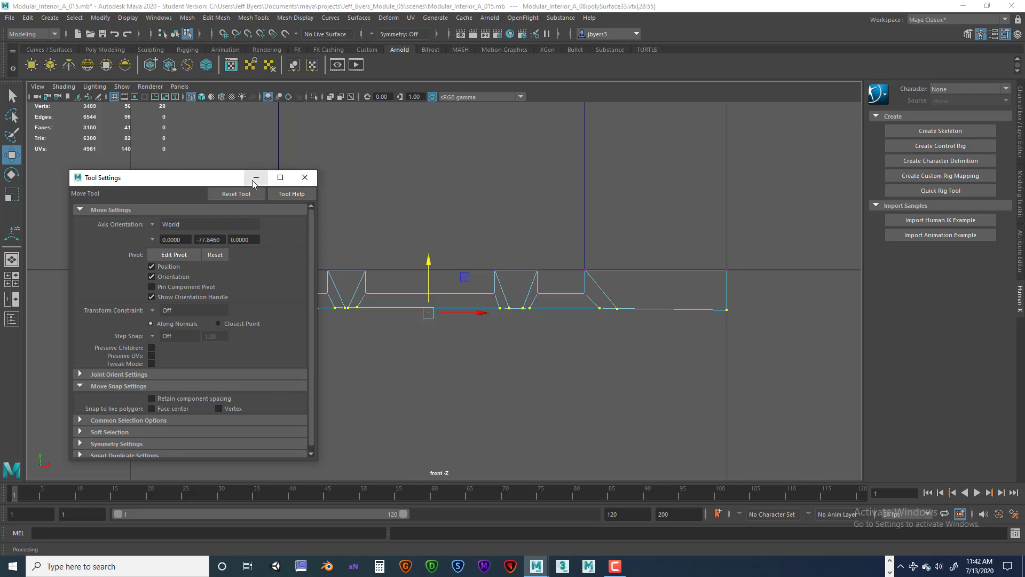
{"action": "left_click", "coordinate": [304, 179]}
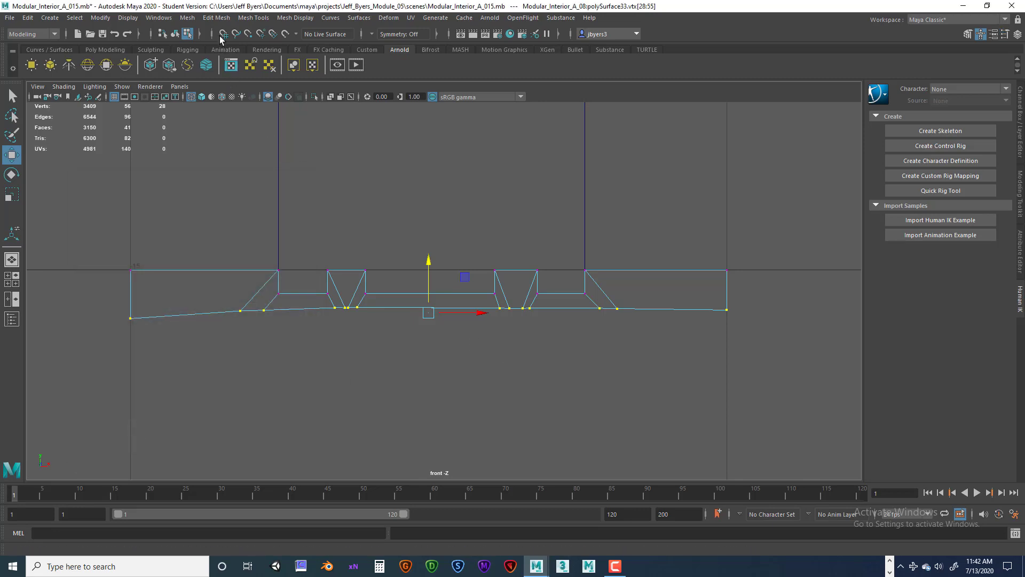
- Flatten the underside vertices by grid-snapping them vertically to Y 0, then lower them below the grooves with grid snapping off
{"action": "left_click_drag", "start_coordinate": [429, 263], "coordinate": [429, 297]}
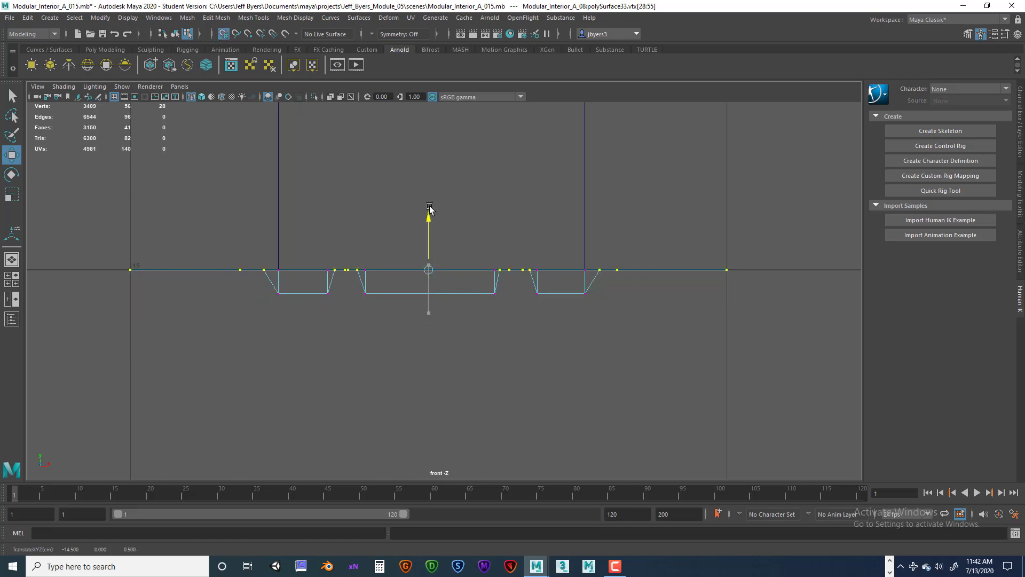
{"action": "left_click", "coordinate": [223, 34]}
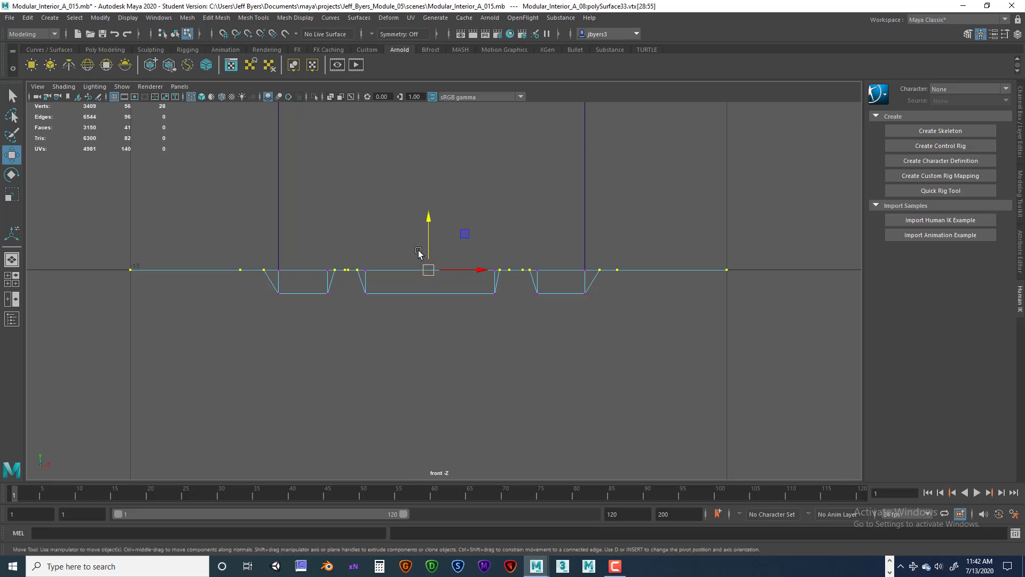
{"action": "left_click_drag", "start_coordinate": [427, 218], "coordinate": [427, 269]}
- Compare the flattened strip's thickness with the neighbouring floor panel in the front view
{"action": "scroll", "coordinate": [610, 264], "scroll_direction": "down", "scroll_amount": 5}
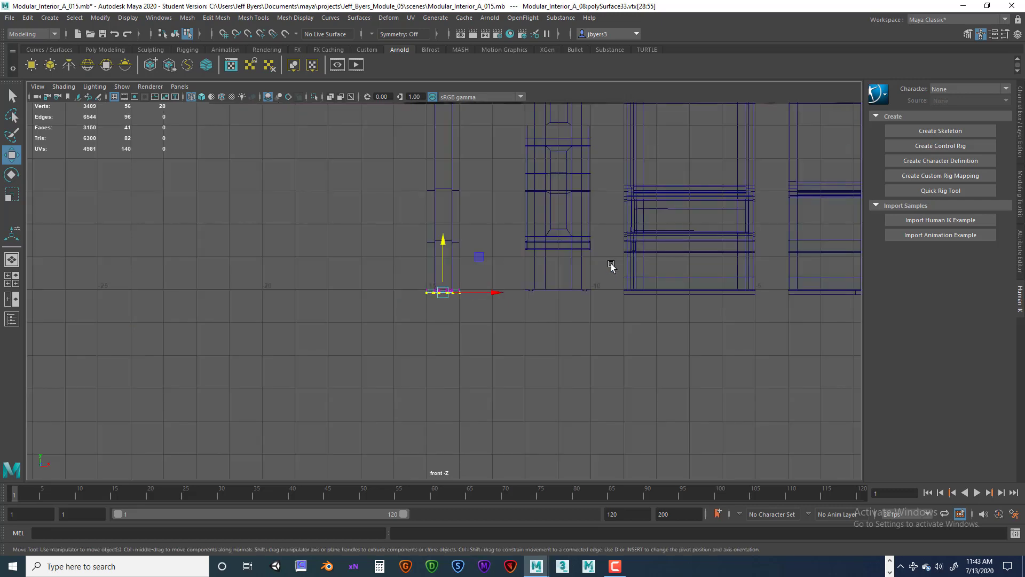
{"action": "scroll", "coordinate": [580, 276], "scroll_direction": "up", "scroll_amount": 1}
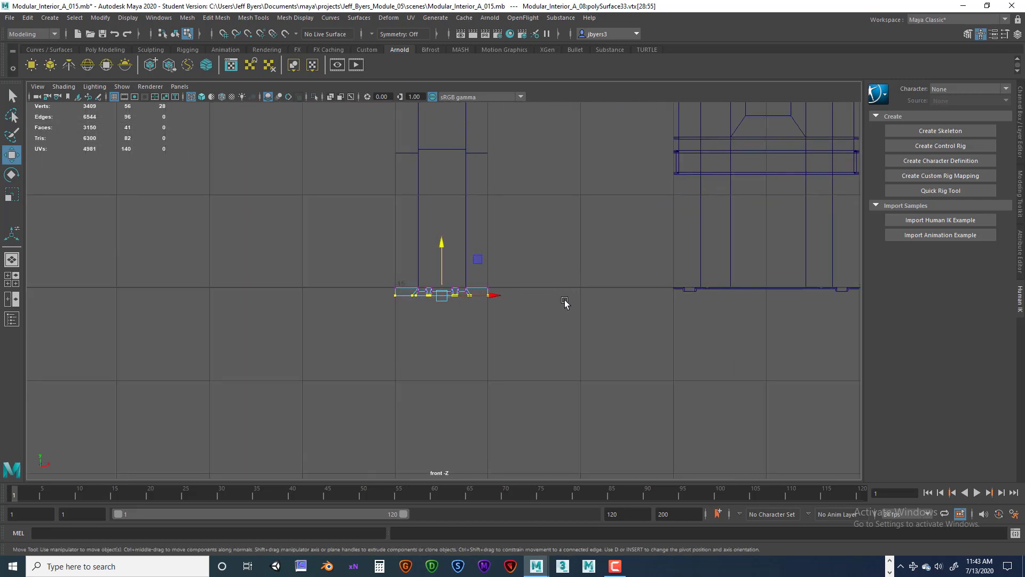
{"action": "middle_click_drag", "start_coordinate": [622, 313], "coordinate": [418, 334], "text": "alt"}
{"action": "scroll", "coordinate": [418, 334], "scroll_direction": "up", "scroll_amount": 4}
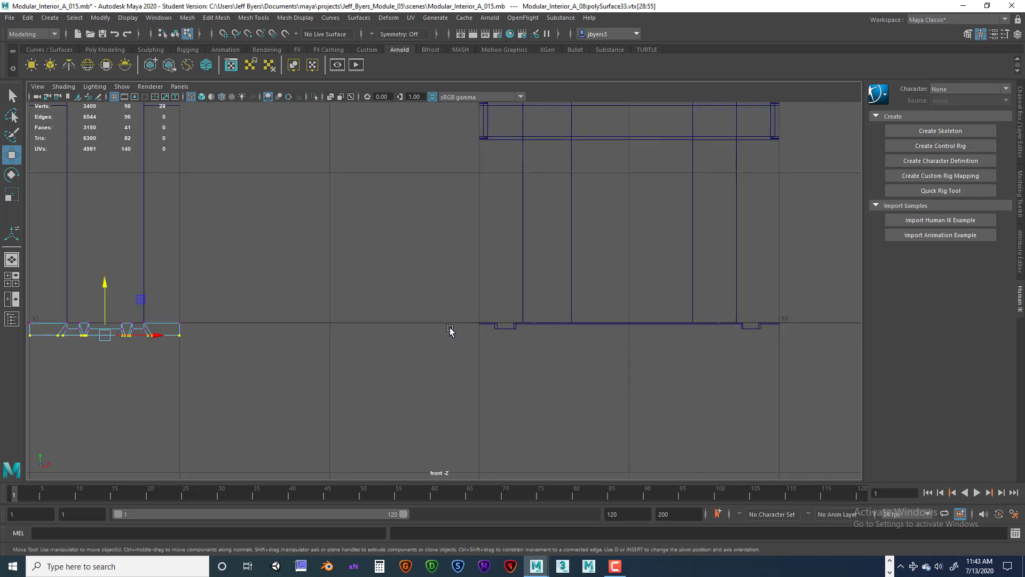
{"action": "middle_click_drag", "start_coordinate": [495, 325], "coordinate": [559, 315], "text": "alt"}
{"action": "scroll", "coordinate": [341, 313], "scroll_direction": "up", "scroll_amount": 2}
{"action": "middle_click_drag", "start_coordinate": [297, 313], "coordinate": [517, 309], "text": "alt"}
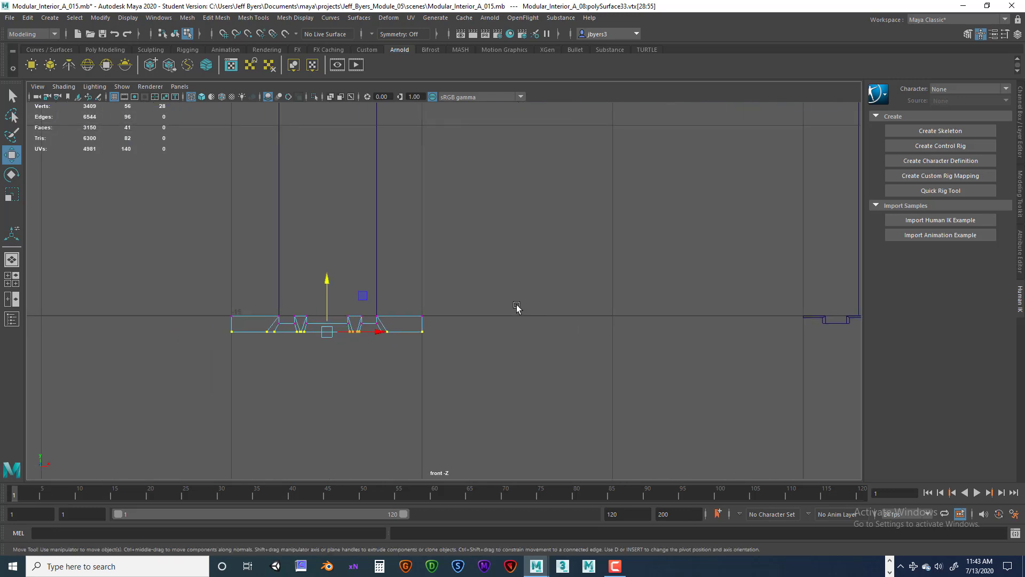
{"action": "scroll", "coordinate": [491, 311], "scroll_direction": "up", "scroll_amount": 5}
{"action": "middle_click_drag", "start_coordinate": [332, 320], "coordinate": [386, 292], "text": "alt"}
{"action": "scroll", "coordinate": [388, 306], "scroll_direction": "up", "scroll_amount": 1}
{"action": "scroll", "coordinate": [387, 306], "scroll_direction": "down", "scroll_amount": 8}
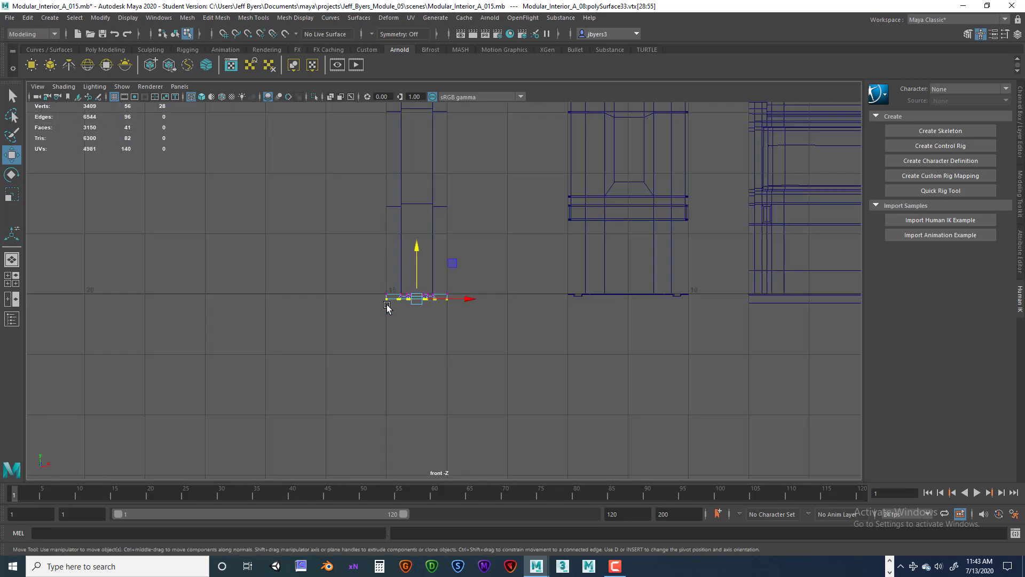
- Switch to the perspective view, inspect the strip's thickened end profile, and return the strip to object mode
{"action": "key", "text": "space"}
{"action": "key", "text": "space"}
{"action": "scroll", "coordinate": [600, 284], "scroll_direction": "down", "scroll_amount": 3}
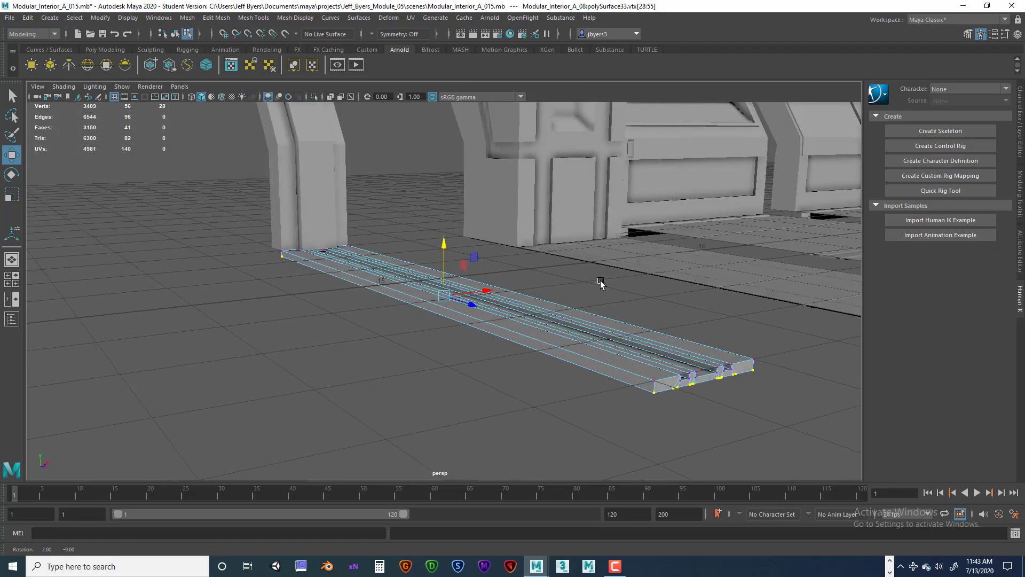
{"action": "middle_click_drag", "start_coordinate": [600, 284], "coordinate": [519, 267], "text": "alt"}
{"action": "scroll", "coordinate": [598, 277], "scroll_direction": "up", "scroll_amount": 8}
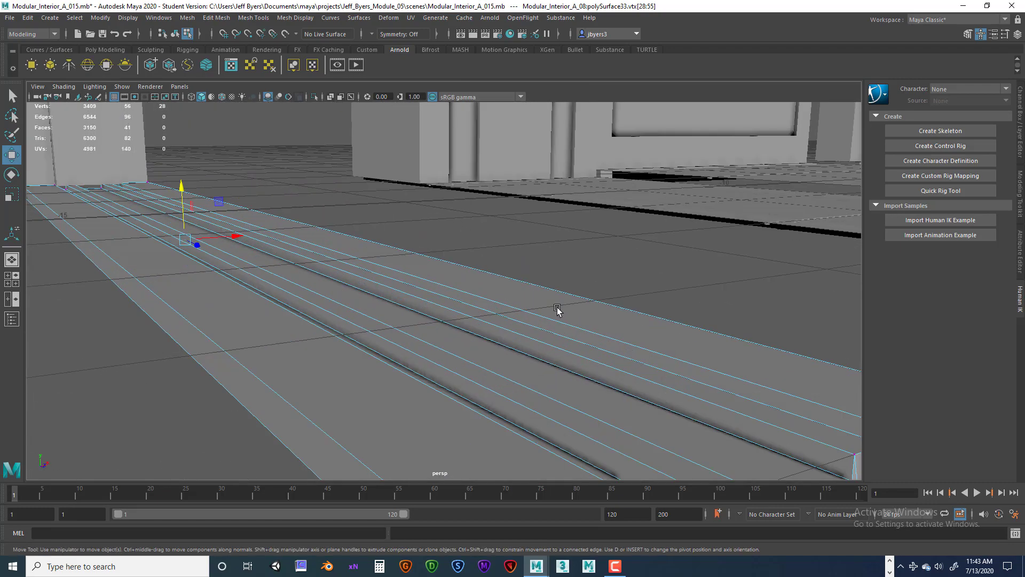
{"action": "scroll", "coordinate": [557, 309], "scroll_direction": "down", "scroll_amount": 6}
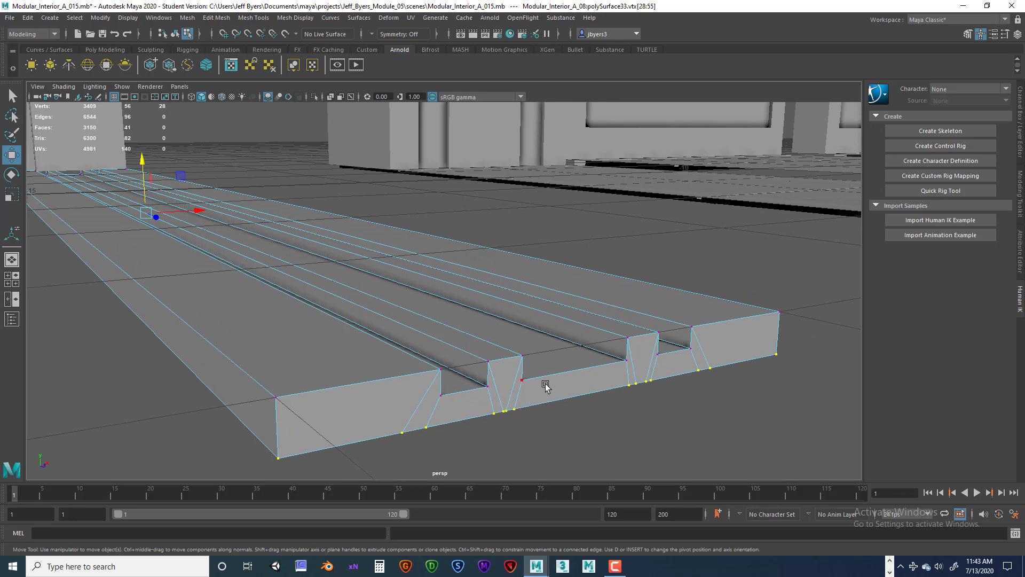
{"action": "right_click_drag", "start_coordinate": [524, 377], "coordinate": [502, 338]}
{"action": "scroll", "coordinate": [591, 388], "scroll_direction": "down", "scroll_amount": 2}
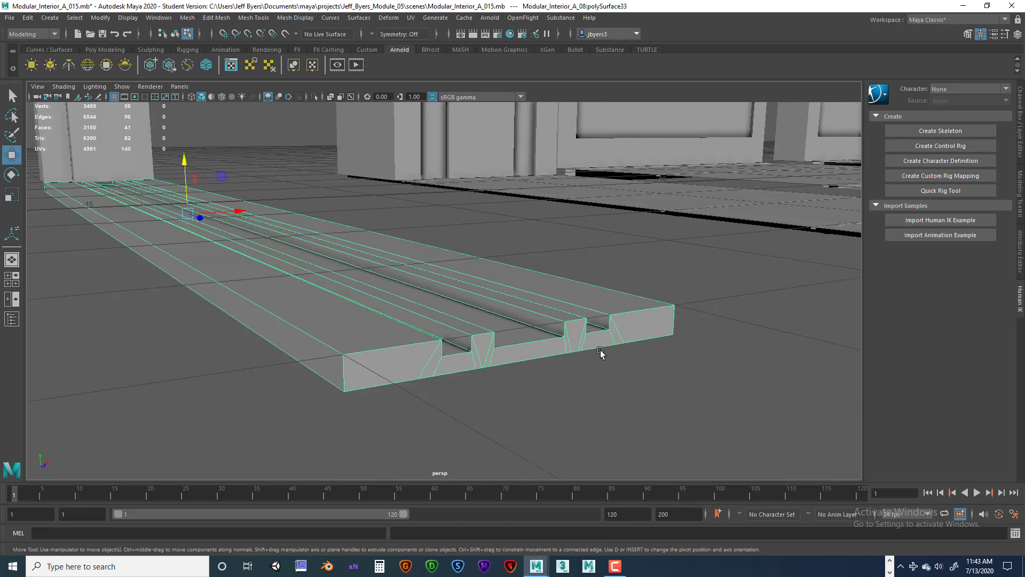
- Select the border edges of the neighbouring wide floor panel to check where its open border runs
{"action": "scroll", "coordinate": [606, 355], "scroll_direction": "up", "scroll_amount": 8}
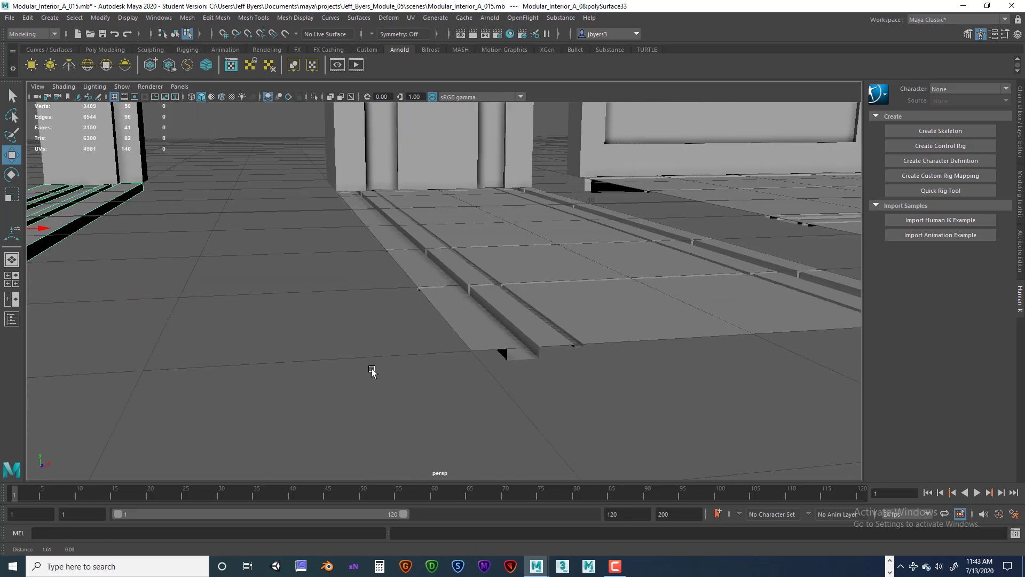
{"action": "left_click_drag", "start_coordinate": [372, 368], "coordinate": [504, 390], "text": "alt"}
{"action": "middle_click_drag", "start_coordinate": [505, 390], "coordinate": [458, 366], "text": "alt"}
{"action": "left_click_drag", "start_coordinate": [458, 367], "coordinate": [473, 372], "text": "alt"}
{"action": "middle_click_drag", "start_coordinate": [473, 373], "coordinate": [445, 375], "text": "alt"}
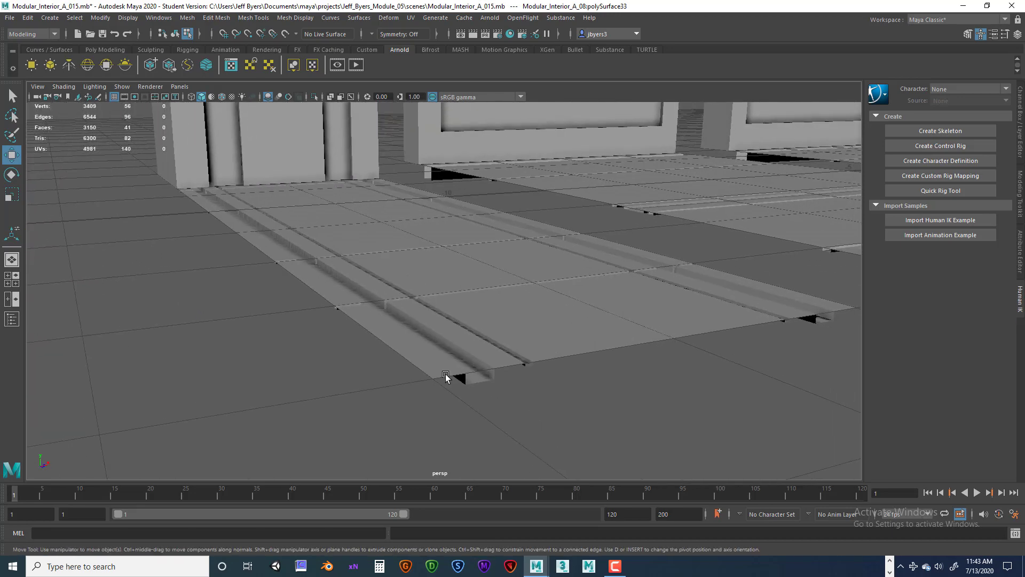
{"action": "left_click", "coordinate": [446, 373]}
{"action": "right_click_drag", "start_coordinate": [448, 271], "coordinate": [450, 243]}
{"action": "double_click", "coordinate": [440, 378]}
- Examine the wide floor panel's border edges and groove ends from several angles
{"action": "left_click_drag", "start_coordinate": [343, 375], "coordinate": [389, 373], "text": "alt"}
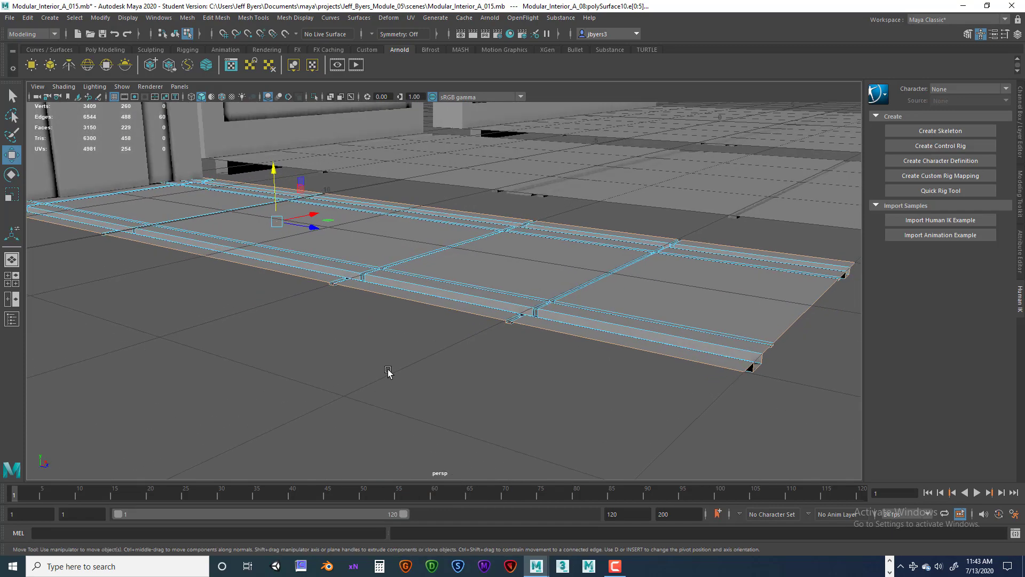
{"action": "middle_click_drag", "start_coordinate": [398, 365], "coordinate": [362, 355], "text": "alt"}
{"action": "right_click_drag", "start_coordinate": [362, 356], "coordinate": [567, 371], "text": "alt"}
{"action": "left_click_drag", "start_coordinate": [567, 372], "coordinate": [319, 373], "text": "alt"}
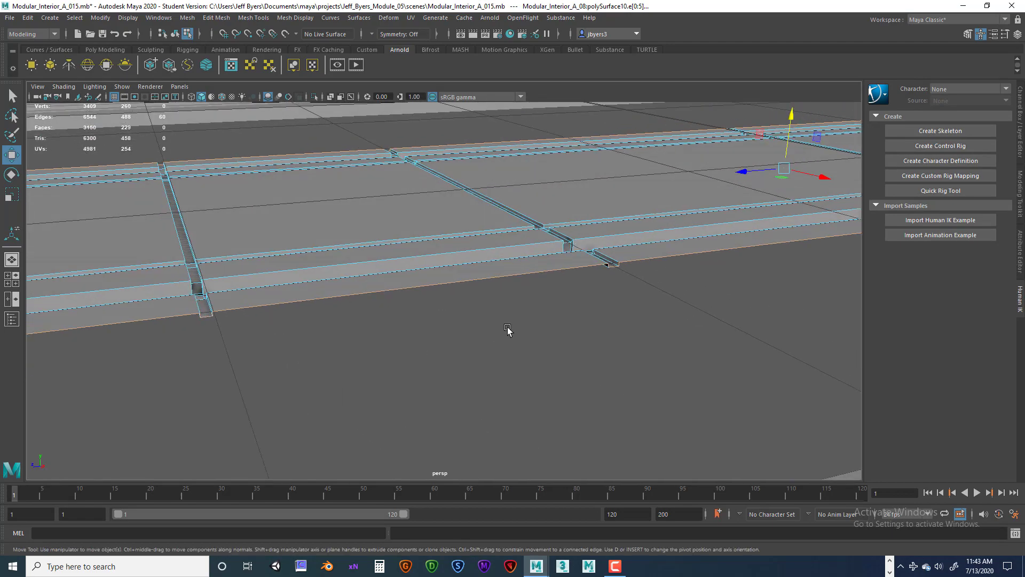
{"action": "left_click_drag", "start_coordinate": [635, 334], "coordinate": [521, 346], "text": "alt"}
{"action": "scroll", "coordinate": [675, 336], "scroll_direction": "down", "scroll_amount": 2}
{"action": "middle_click_drag", "start_coordinate": [708, 334], "coordinate": [559, 357], "text": "alt"}
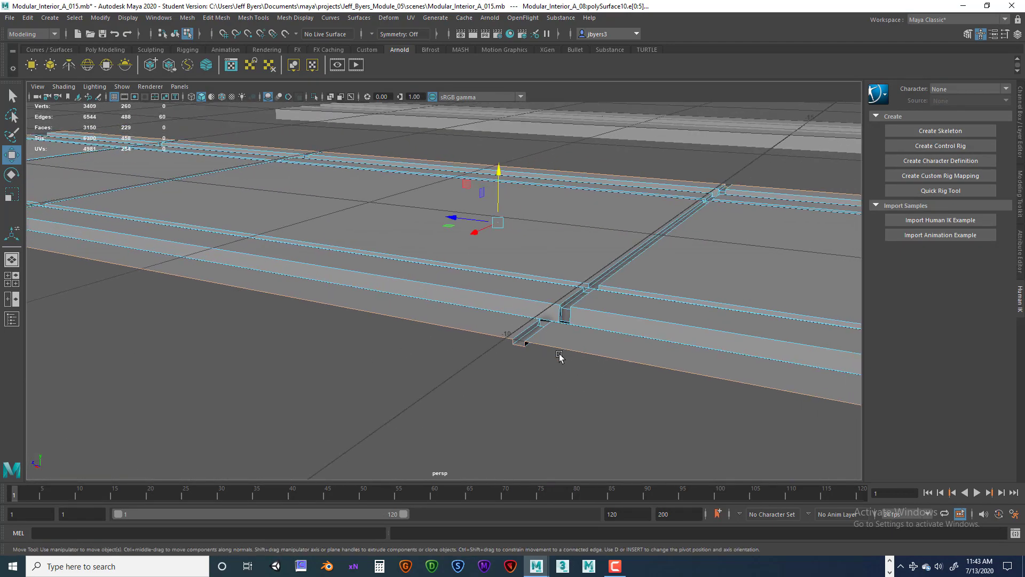
{"action": "left_click_drag", "start_coordinate": [581, 354], "coordinate": [492, 318], "text": "alt"}
{"action": "scroll", "coordinate": [549, 355], "scroll_direction": "down", "scroll_amount": 2}
{"action": "scroll", "coordinate": [541, 330], "scroll_direction": "up", "scroll_amount": 2}
{"action": "scroll", "coordinate": [546, 336], "scroll_direction": "down", "scroll_amount": 3}
{"action": "scroll", "coordinate": [543, 344], "scroll_direction": "down", "scroll_amount": 2}
- Delete the end-cap face of the wide floor panel's wide groove
{"action": "right_click_drag", "start_coordinate": [380, 219], "coordinate": [381, 246]}
{"action": "left_click", "coordinate": [384, 219]}
{"action": "left_click_drag", "start_coordinate": [555, 290], "coordinate": [573, 293], "text": "alt"}
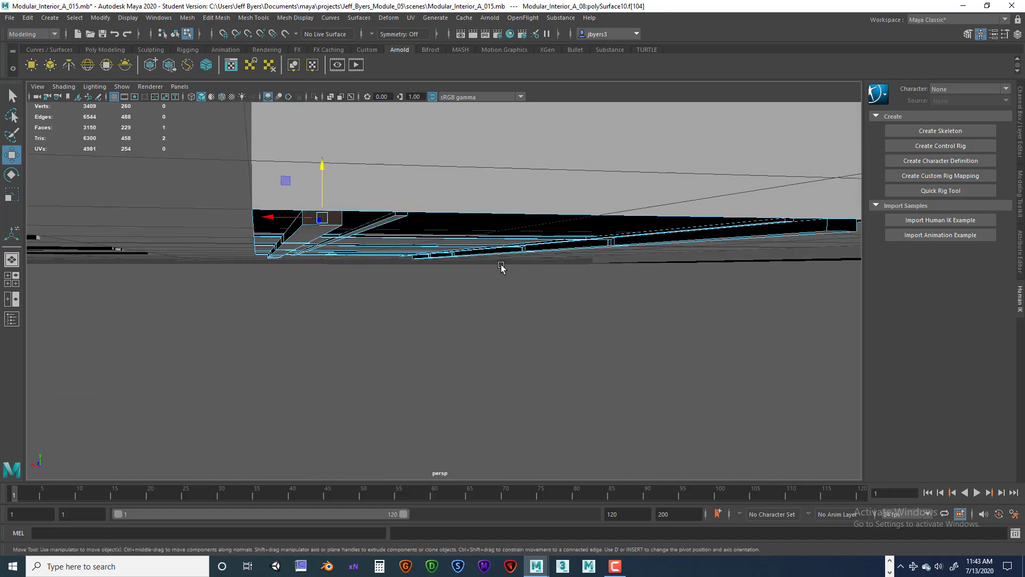
{"action": "mouse_move", "coordinate": [501, 267]}
{"action": "left_mouse_down", "text": "alt"}
{"action": "mouse_move", "coordinate": [476, 268]}
{"action": "mouse_move", "coordinate": [640, 300]}
{"action": "mouse_move", "coordinate": [508, 281]}
{"action": "mouse_move", "coordinate": [490, 266]}
{"action": "left_mouse_up", "text": "alt"}
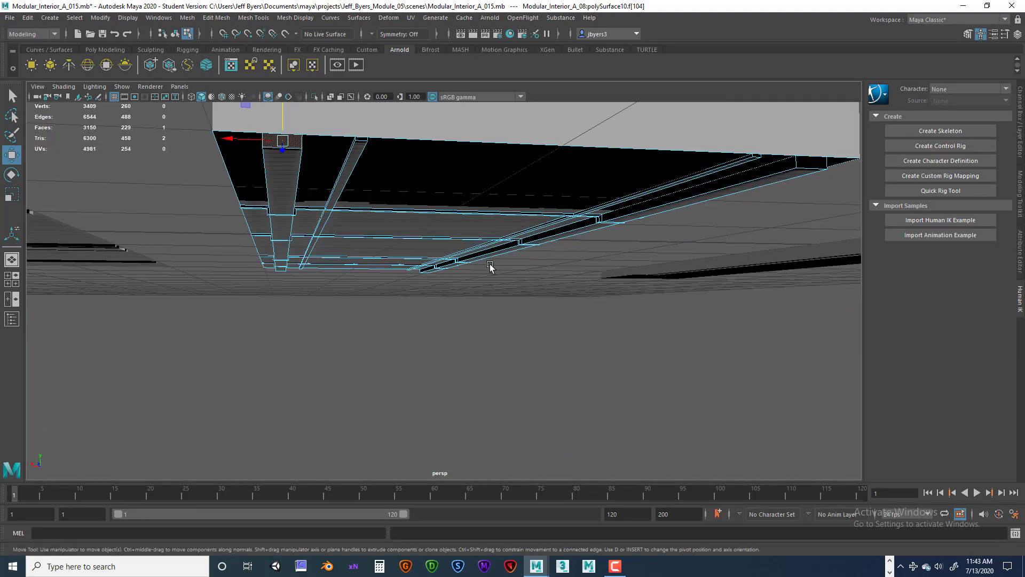
{"action": "key", "text": "Delete"}
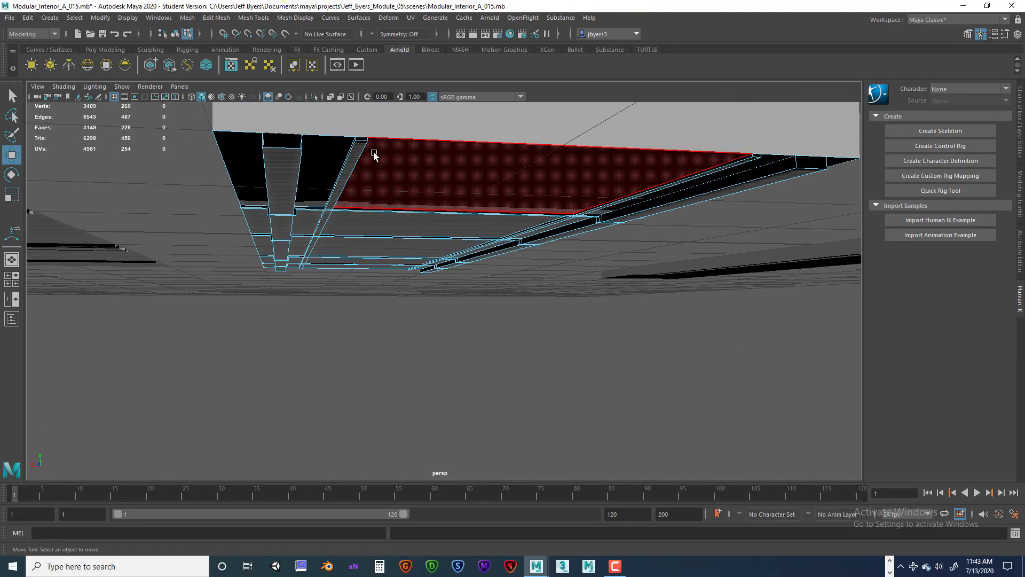
- Delete the three remaining groove end-cap faces of the wide floor panel and return it to object mode in shaded display
{"action": "key", "text": "q"}
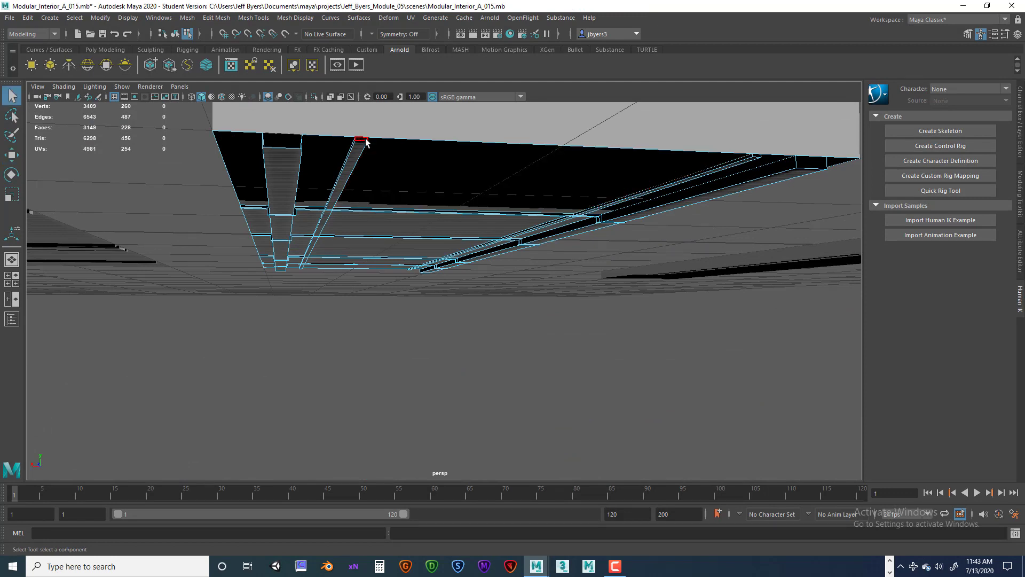
{"action": "right_click_drag", "start_coordinate": [386, 199], "coordinate": [496, 261], "text": "alt"}
{"action": "left_click", "coordinate": [492, 253]}
{"action": "left_click_drag", "start_coordinate": [492, 253], "coordinate": [500, 250], "text": "alt"}
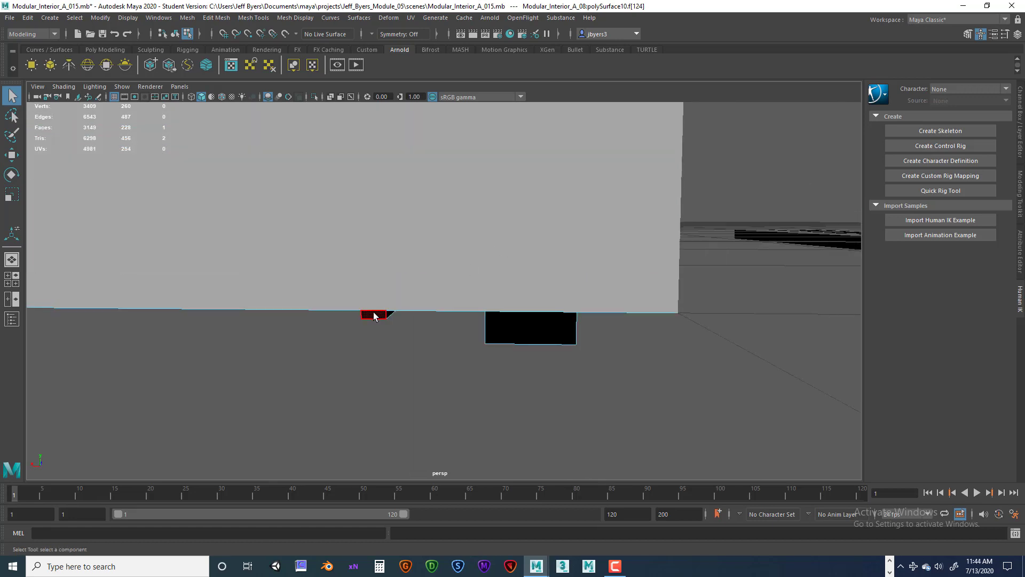
{"action": "left_click", "coordinate": [519, 322], "text": "shift"}
{"action": "left_click_drag", "start_coordinate": [519, 322], "coordinate": [474, 268], "text": "alt"}
{"action": "key", "text": "4"}
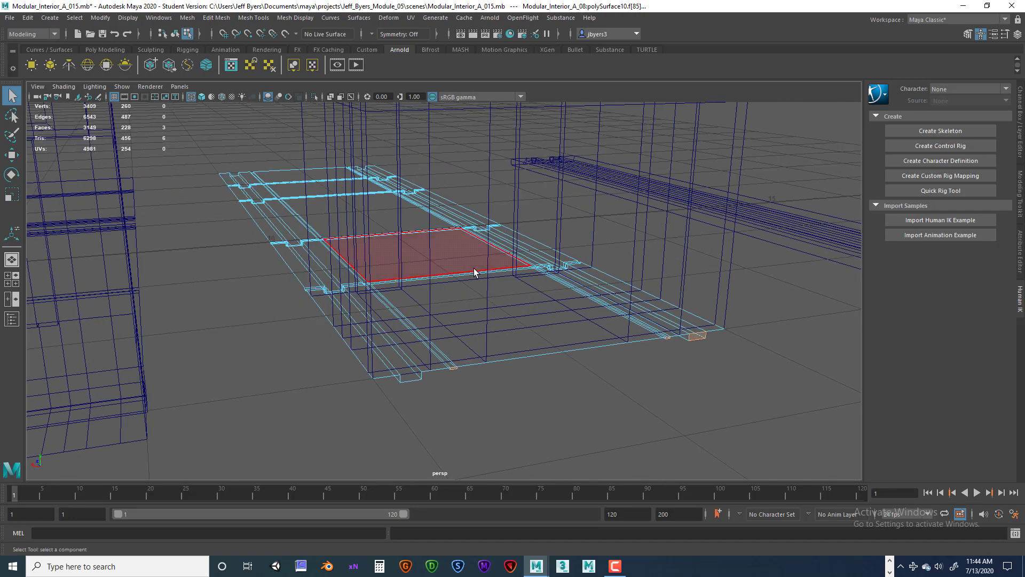
{"action": "key", "text": "Delete"}
{"action": "right_click_drag", "start_coordinate": [449, 293], "coordinate": [443, 333]}
{"action": "key", "text": "5"}
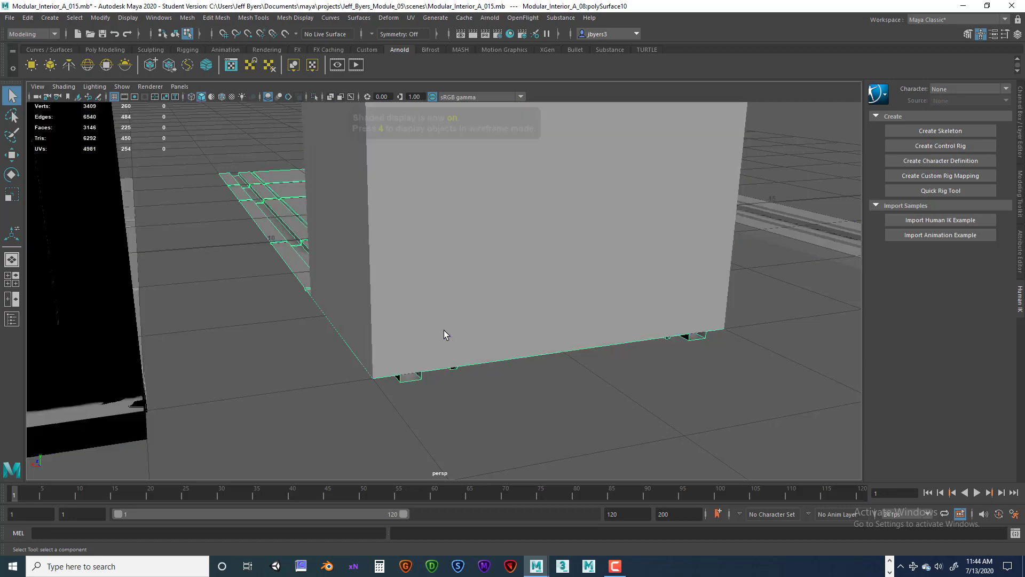
- Extrude the wide floor panel's open border edges downward with a local Z translation of about -0.036
{"action": "mouse_move", "coordinate": [403, 351]}
{"action": "left_mouse_down", "text": "alt"}
{"action": "mouse_move", "coordinate": [366, 344]}
{"action": "mouse_move", "coordinate": [557, 350]}
{"action": "left_mouse_up", "text": "alt"}
{"action": "right_click_drag", "start_coordinate": [557, 271], "coordinate": [561, 244]}
{"action": "double_click", "coordinate": [540, 362]}
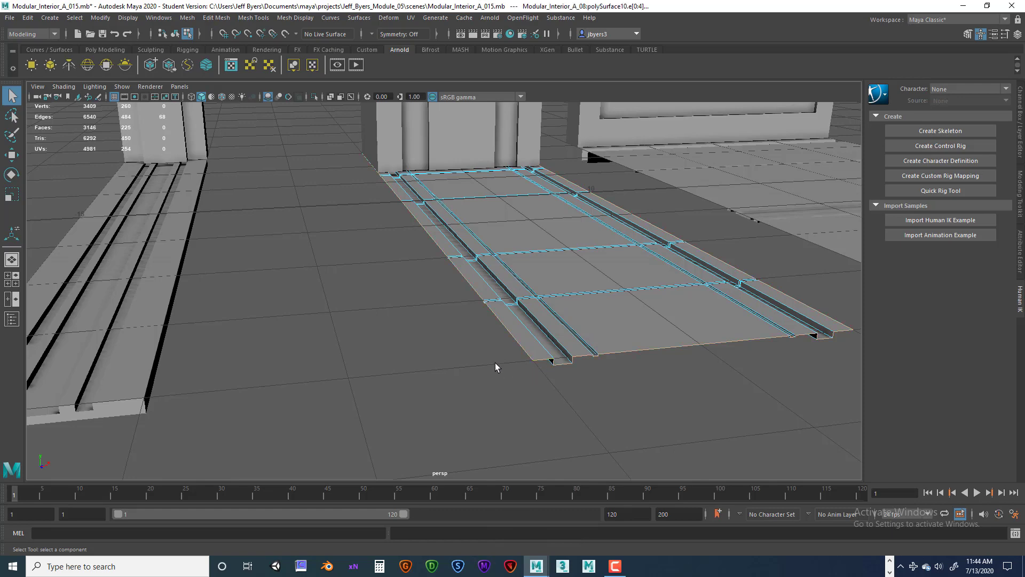
{"action": "left_click_drag", "start_coordinate": [495, 362], "coordinate": [461, 309], "text": "alt"}
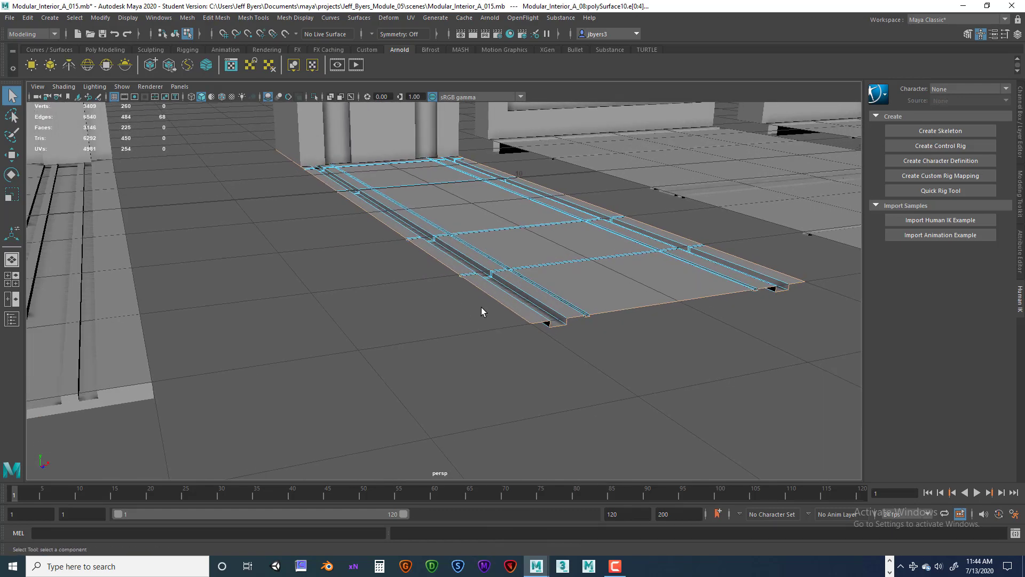
{"action": "key", "text": "ctrl+e"}
{"action": "scroll", "coordinate": [555, 327], "scroll_direction": "up", "scroll_amount": 3}
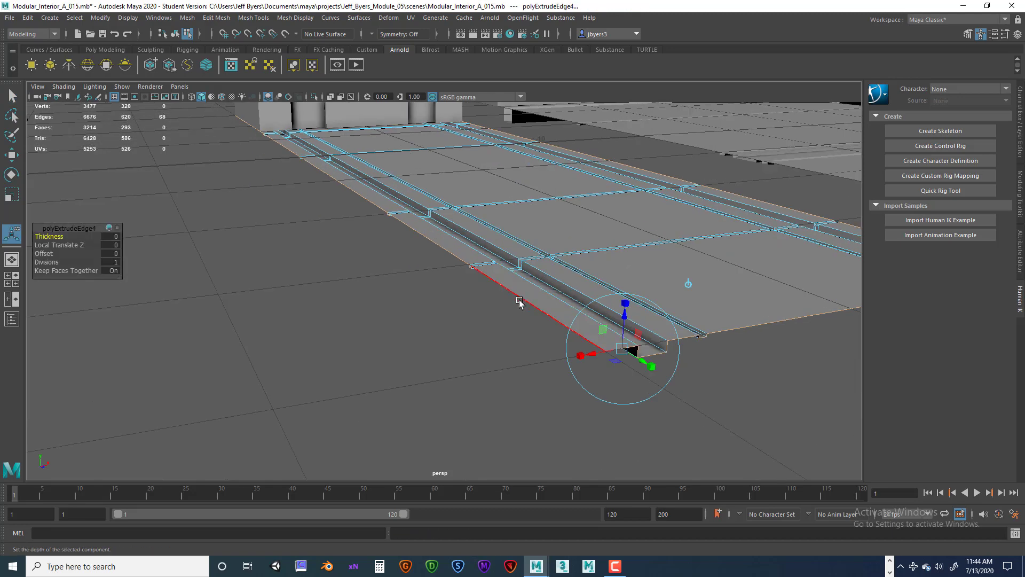
{"action": "middle_click_drag", "start_coordinate": [489, 297], "coordinate": [410, 280], "text": "alt"}
{"action": "scroll", "coordinate": [413, 280], "scroll_direction": "up", "scroll_amount": 4}
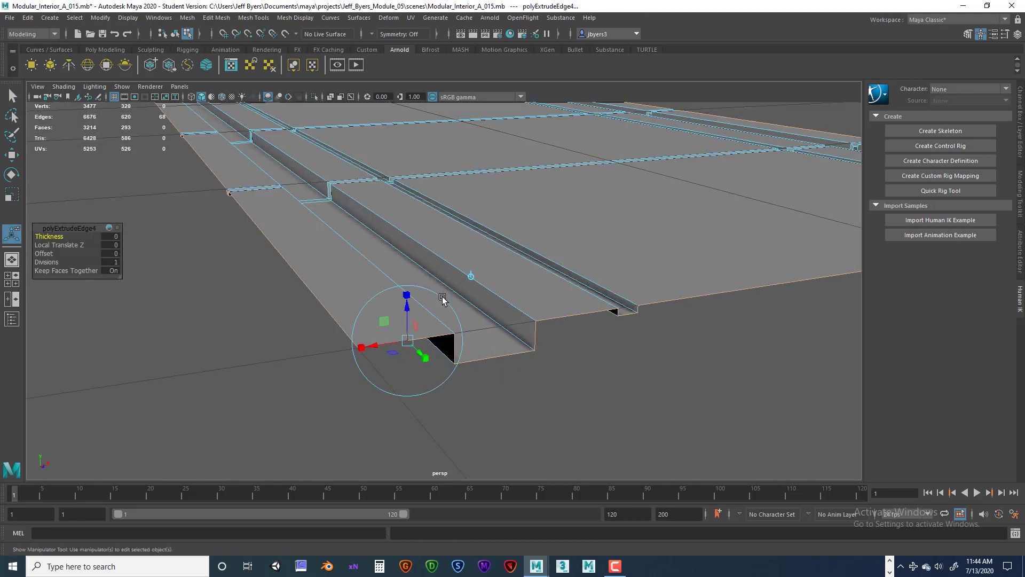
{"action": "left_click_drag", "start_coordinate": [407, 306], "coordinate": [694, 309]}
{"action": "scroll", "coordinate": [693, 310], "scroll_direction": "down", "scroll_amount": 1}
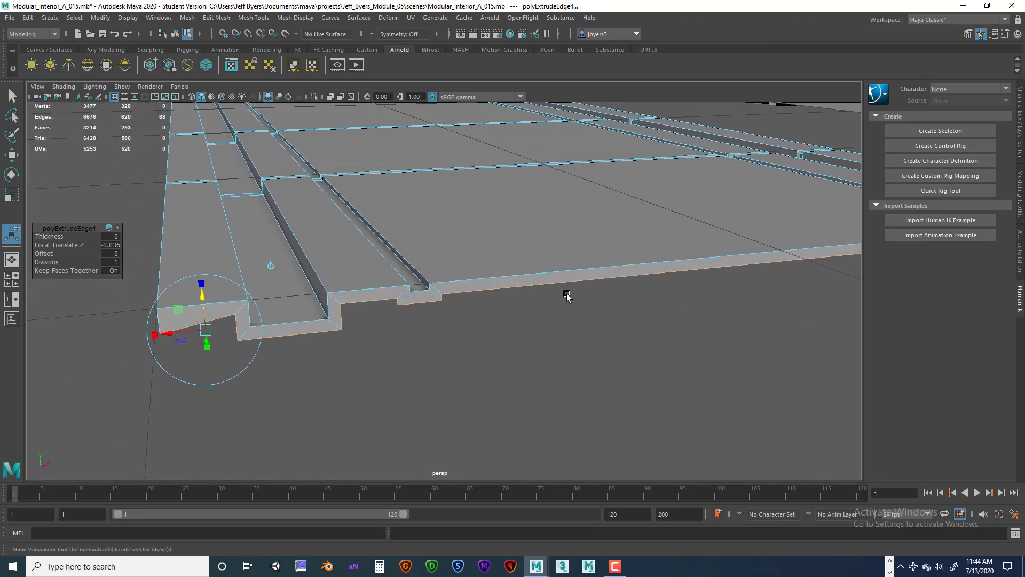
- Deepen the border extrusion to a local Z translation of about -0.101, then leave edge editing and deselect the panel
{"action": "middle_click_drag", "start_coordinate": [567, 297], "coordinate": [564, 288], "text": "alt"}
{"action": "left_click_drag", "start_coordinate": [564, 288], "coordinate": [564, 284], "text": "alt"}
{"action": "middle_click_drag", "start_coordinate": [465, 216], "coordinate": [471, 218], "text": "alt"}
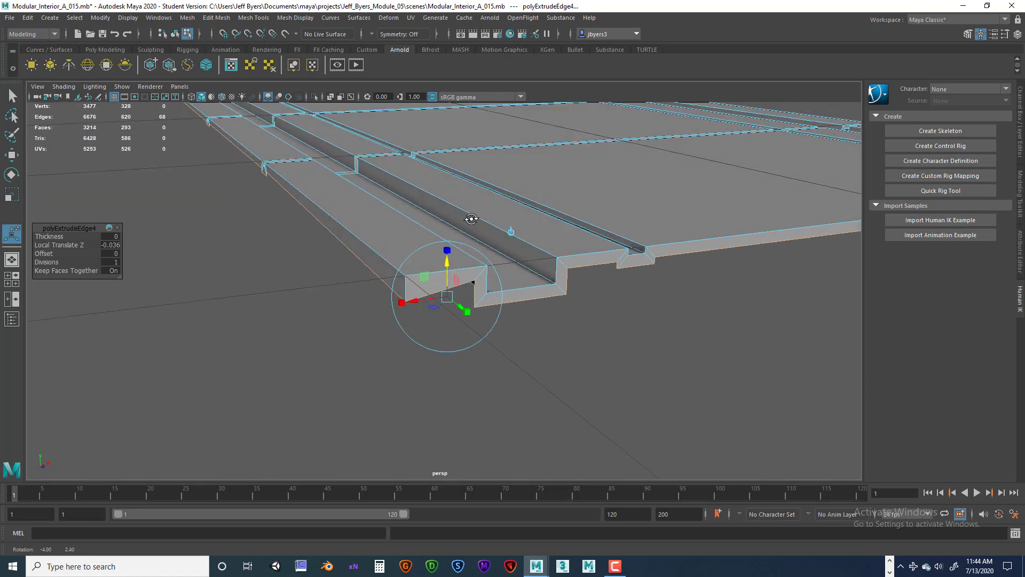
{"action": "left_click_drag", "start_coordinate": [580, 269], "coordinate": [550, 278], "text": "alt"}
{"action": "left_click_drag", "start_coordinate": [451, 278], "coordinate": [502, 269]}
{"action": "middle_click_drag", "start_coordinate": [460, 264], "coordinate": [542, 267], "text": "alt"}
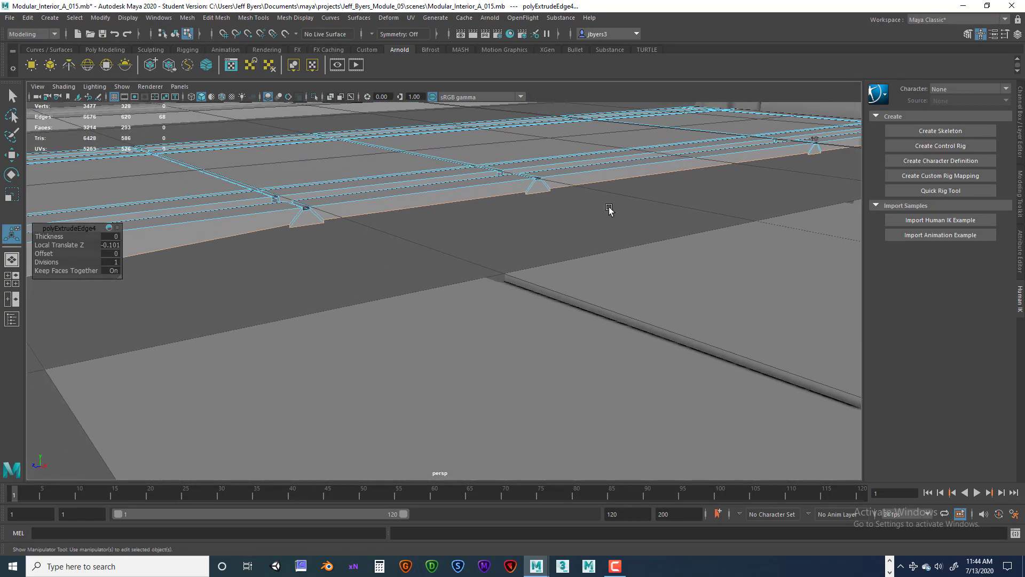
{"action": "left_click_drag", "start_coordinate": [565, 222], "coordinate": [487, 265], "text": "alt"}
{"action": "scroll", "coordinate": [654, 245], "scroll_direction": "down", "scroll_amount": 4}
{"action": "right_click_drag", "start_coordinate": [502, 263], "coordinate": [504, 327]}
{"action": "left_click_drag", "start_coordinate": [556, 300], "coordinate": [560, 301], "text": "alt"}
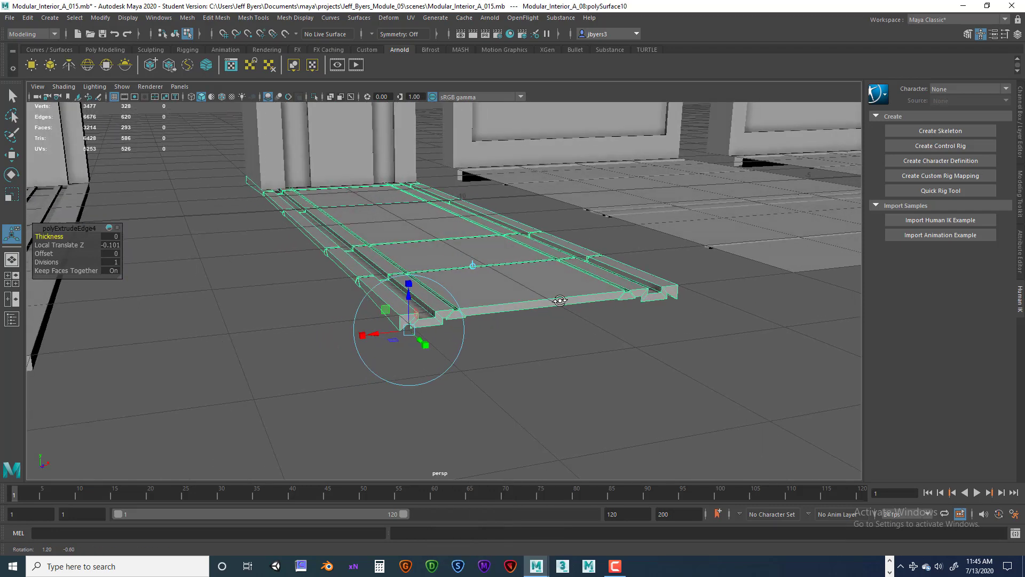
{"action": "key", "text": "q"}
{"action": "left_click", "coordinate": [541, 344]}
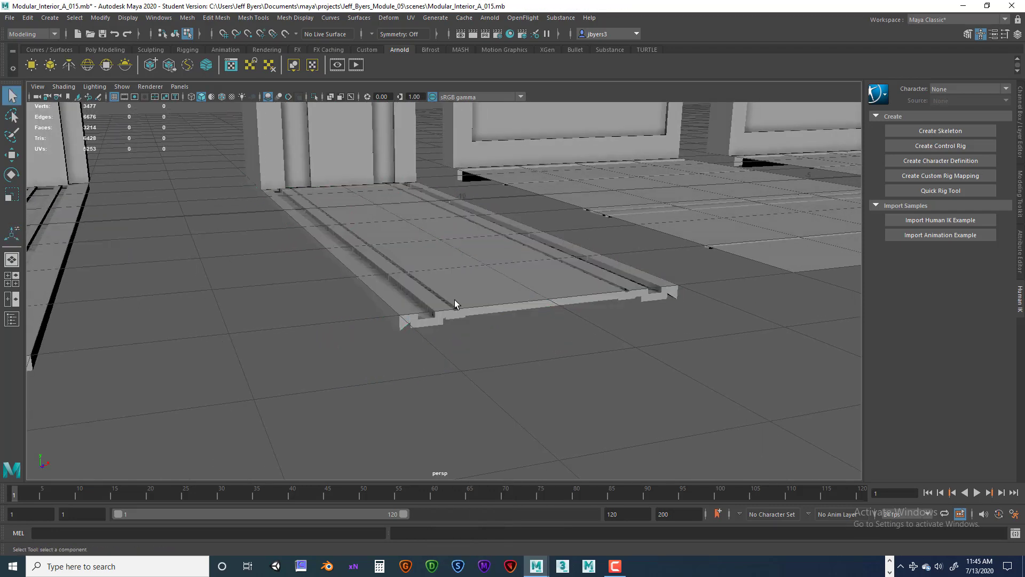
- Compare the wide floor panel's extruded end profile with the finished narrow strip's flat underside
{"action": "right_click_drag", "start_coordinate": [454, 301], "coordinate": [455, 273]}
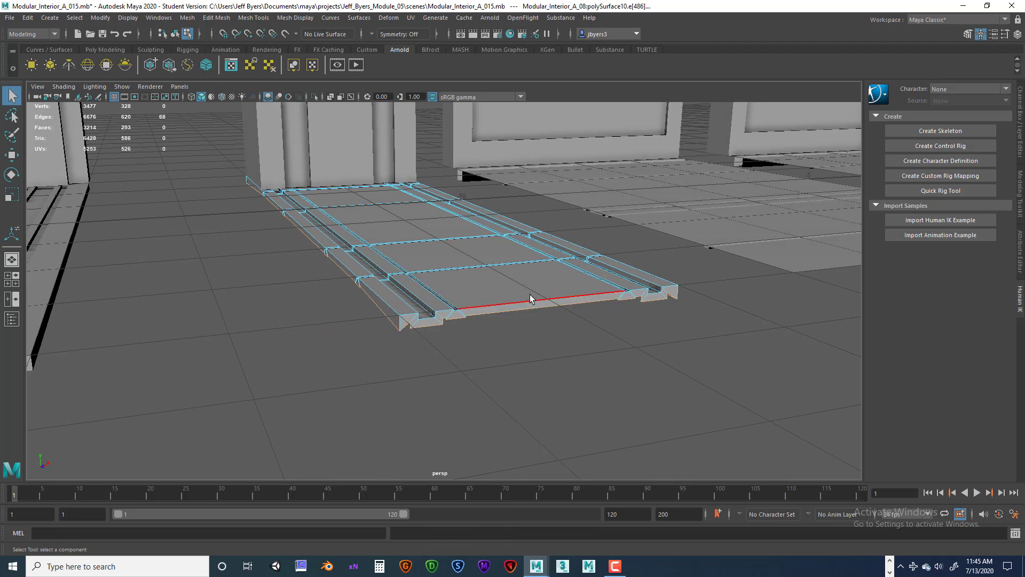
{"action": "right_click_drag", "start_coordinate": [530, 298], "coordinate": [523, 338]}
{"action": "left_click_drag", "start_coordinate": [320, 331], "coordinate": [341, 330], "text": "alt"}
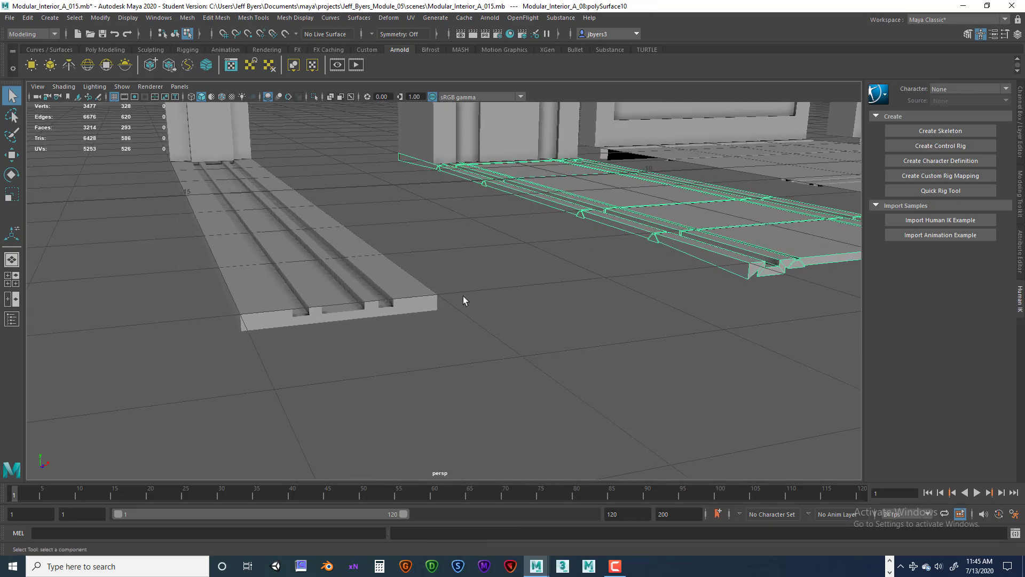
{"action": "middle_click_drag", "start_coordinate": [463, 297], "coordinate": [198, 326], "text": "alt"}
{"action": "middle_click_drag", "start_coordinate": [476, 301], "coordinate": [444, 316], "text": "alt"}
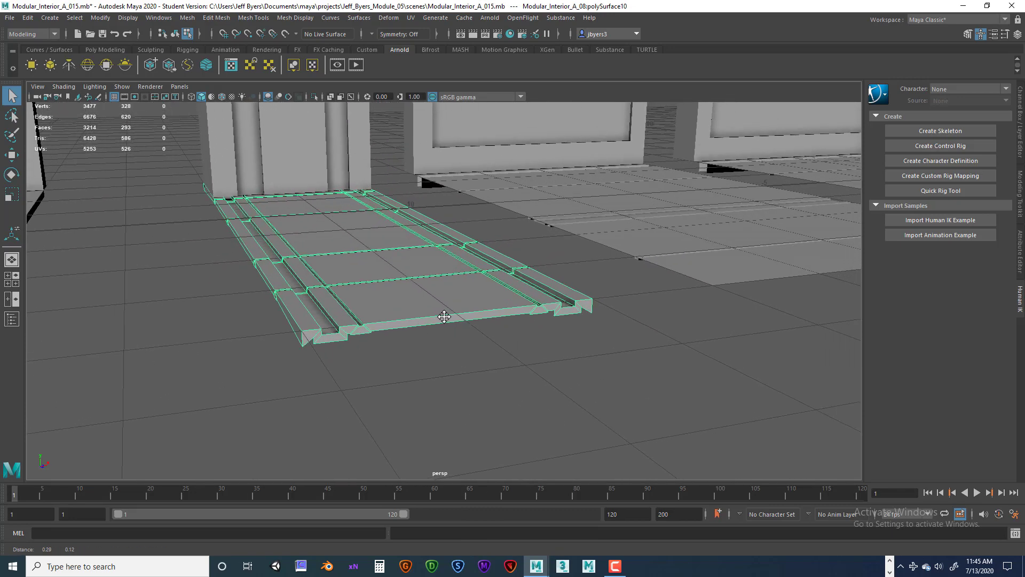
{"action": "left_click_drag", "start_coordinate": [444, 316], "coordinate": [470, 314], "text": "alt"}
{"action": "middle_click_drag", "start_coordinate": [291, 341], "coordinate": [492, 318], "text": "alt"}
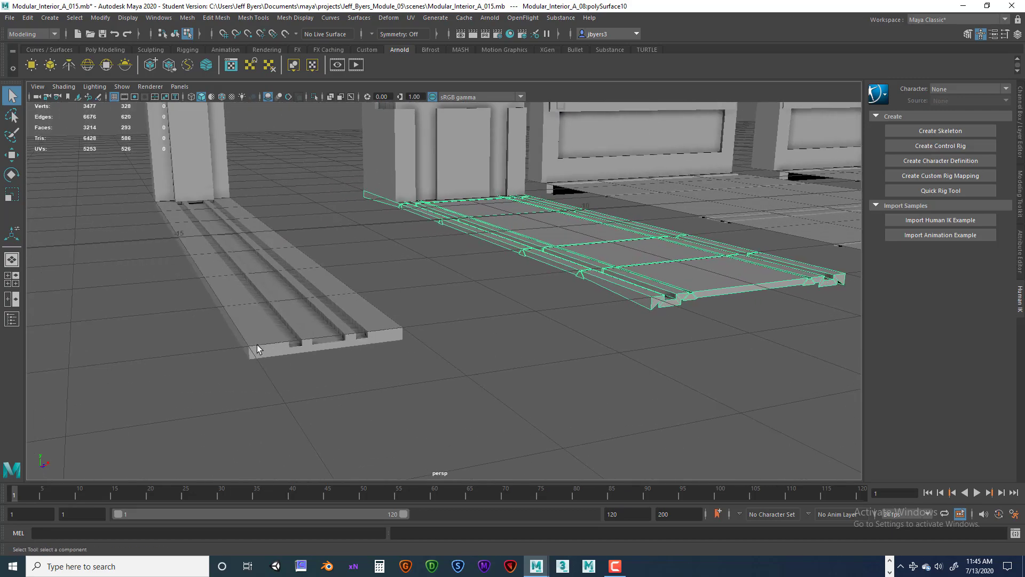
{"action": "middle_click_drag", "start_coordinate": [257, 344], "coordinate": [382, 309], "text": "alt"}
{"action": "left_click_drag", "start_coordinate": [360, 313], "coordinate": [406, 321], "text": "alt"}
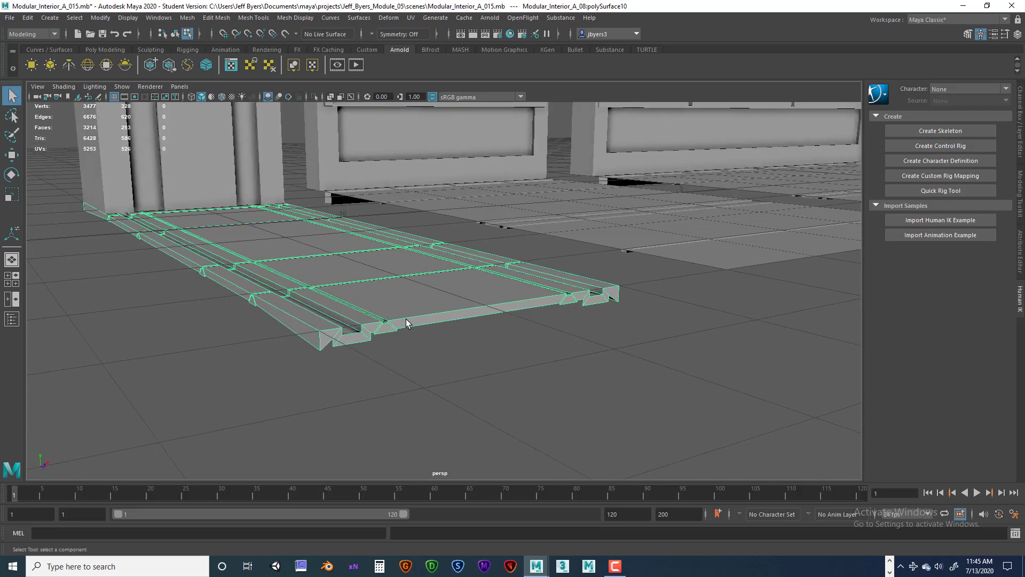
- Isolate the wide floor panel in all four views and frame its end profile in a full-size front view
{"action": "key", "text": "space"}
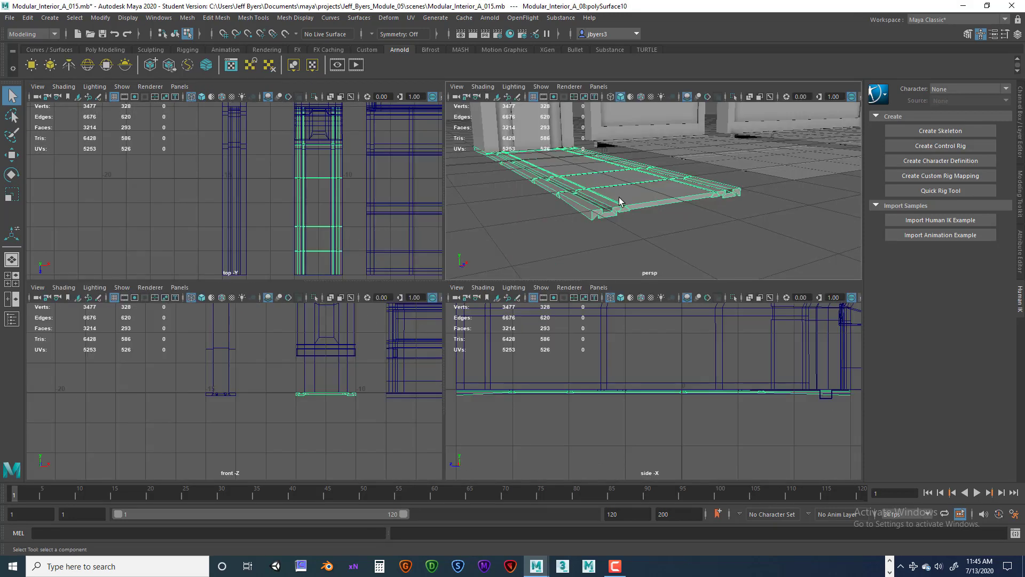
{"action": "key", "text": "ctrl+1"}
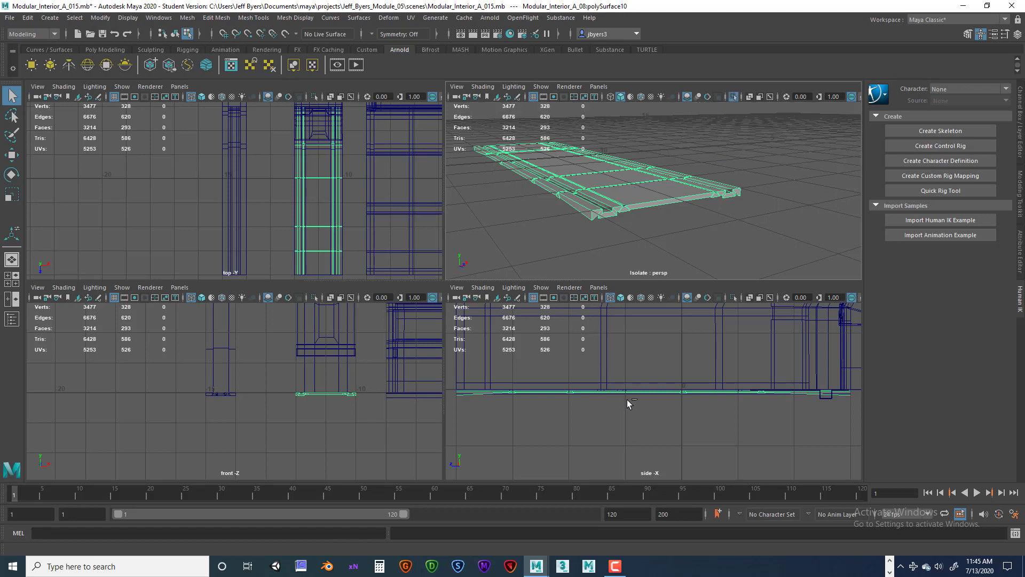
{"action": "key", "text": "ctrl+1"}
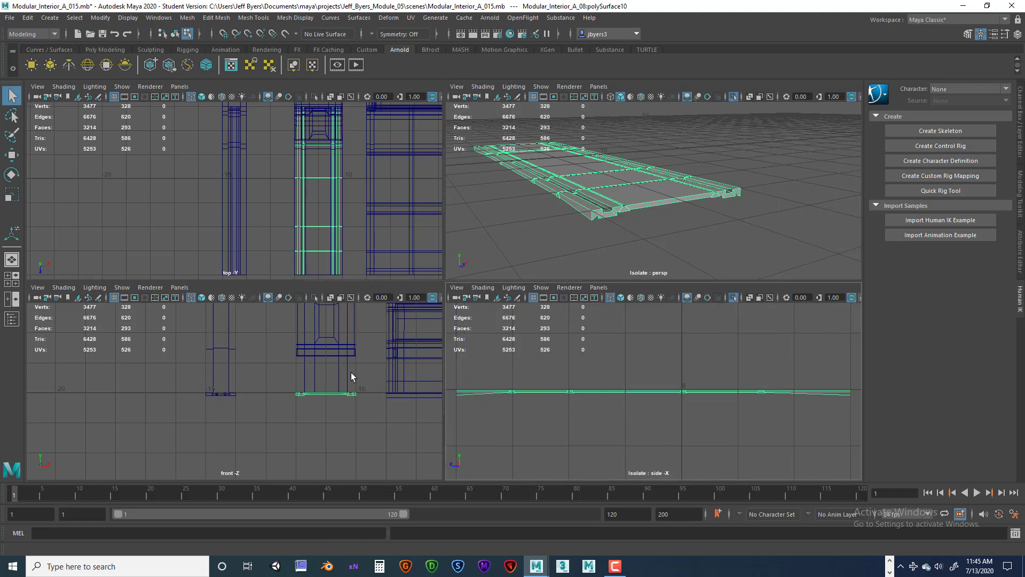
{"action": "key", "text": "ctrl+1"}
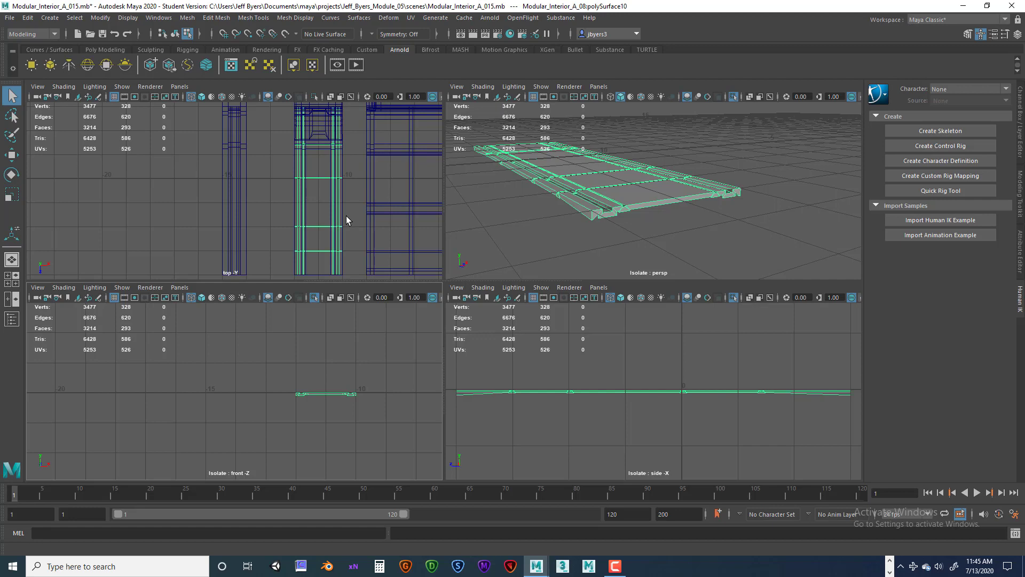
{"action": "key", "text": "ctrl+1"}
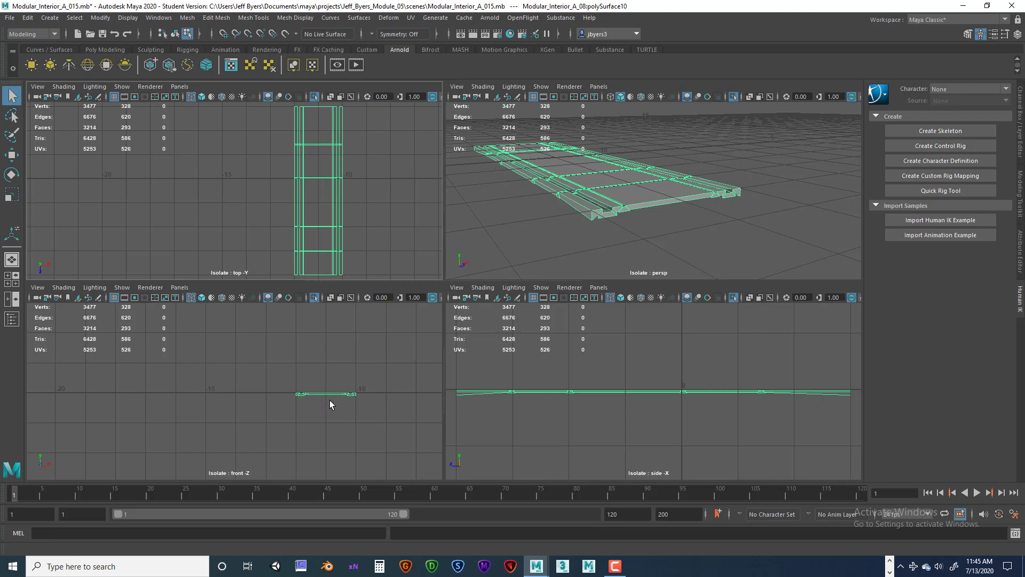
{"action": "key", "text": "f"}
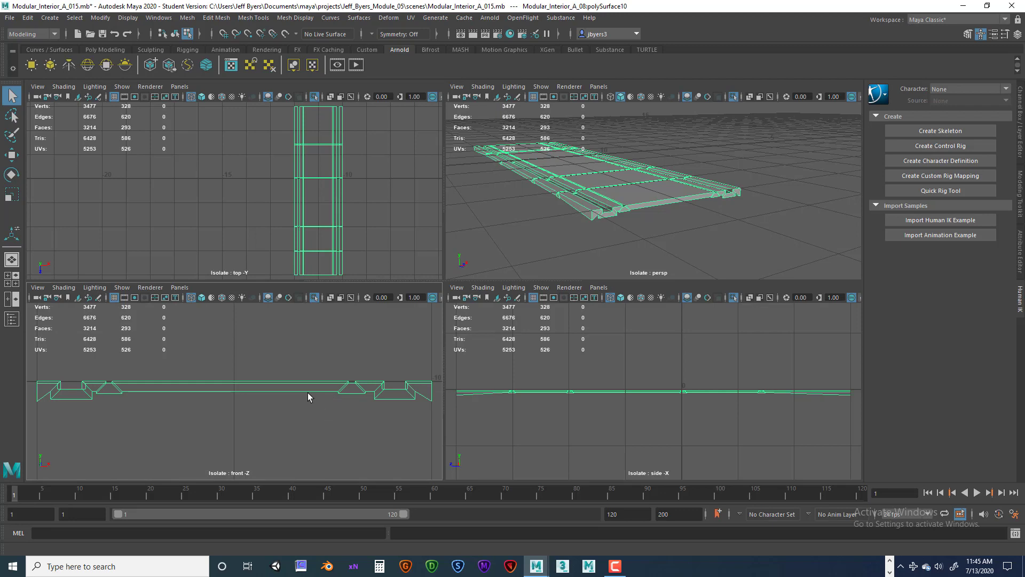
{"action": "key", "text": "space"}
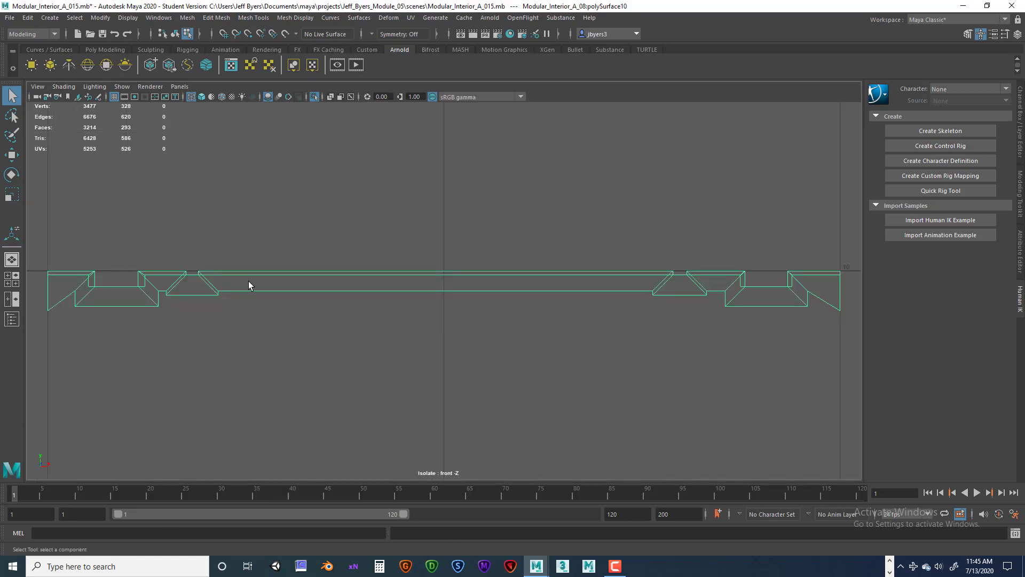
- Lower the rim vertices on the outer side of the left wide groove to the level of the panel's bottom outer corner
{"action": "right_click_drag", "start_coordinate": [249, 281], "coordinate": [207, 273]}
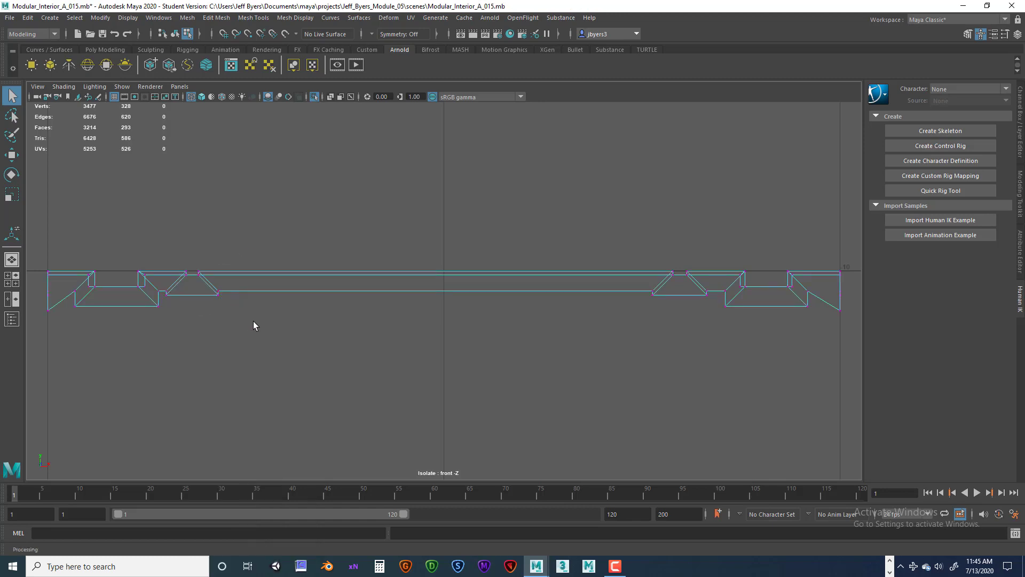
{"action": "middle_click_drag", "start_coordinate": [251, 333], "coordinate": [465, 349], "text": "alt"}
{"action": "scroll", "coordinate": [404, 349], "scroll_direction": "up", "scroll_amount": 6}
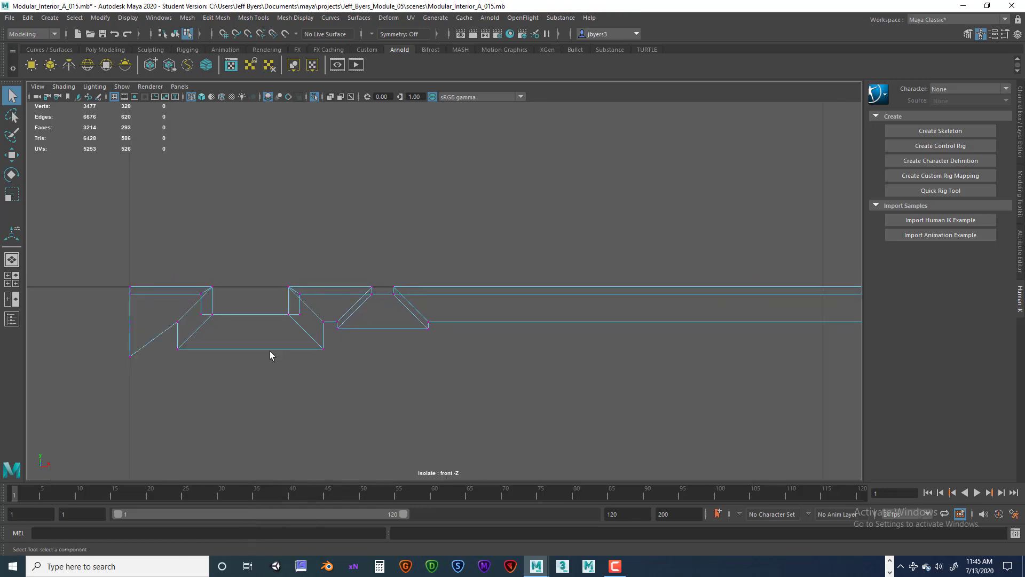
{"action": "middle_click_drag", "start_coordinate": [240, 357], "coordinate": [355, 325], "text": "alt"}
{"action": "scroll", "coordinate": [413, 309], "scroll_direction": "up", "scroll_amount": 5}
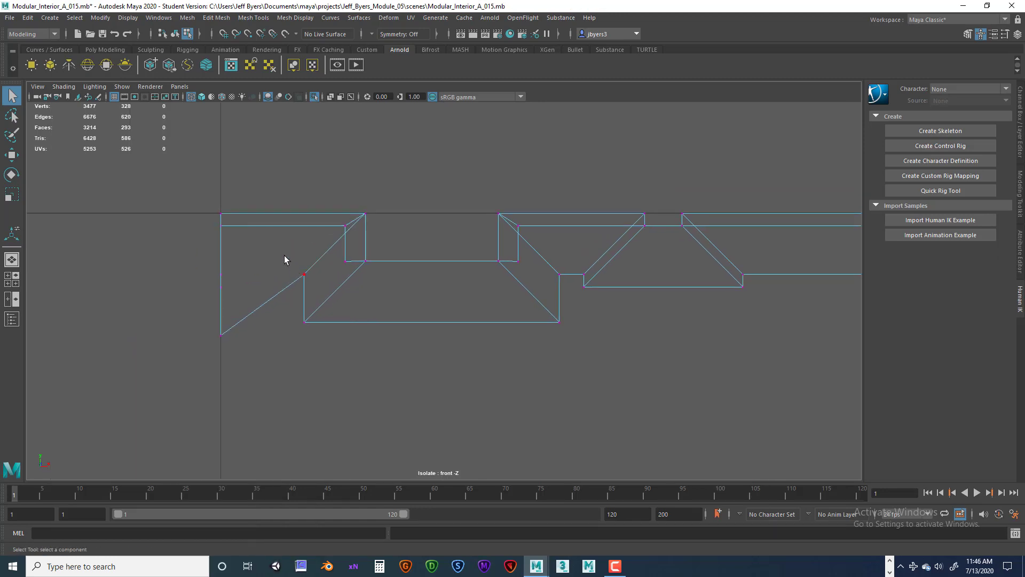
{"action": "left_click_drag", "start_coordinate": [284, 260], "coordinate": [261, 335]}
{"action": "key", "text": "w"}
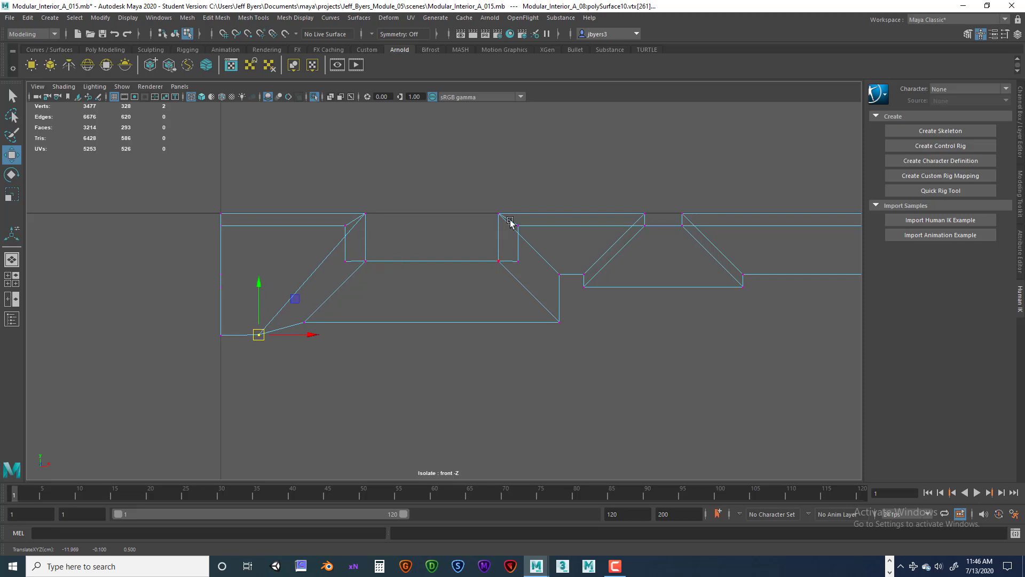
{"action": "left_click", "coordinate": [304, 323]}
{"action": "left_click_drag", "start_coordinate": [303, 304], "coordinate": [302, 315]}
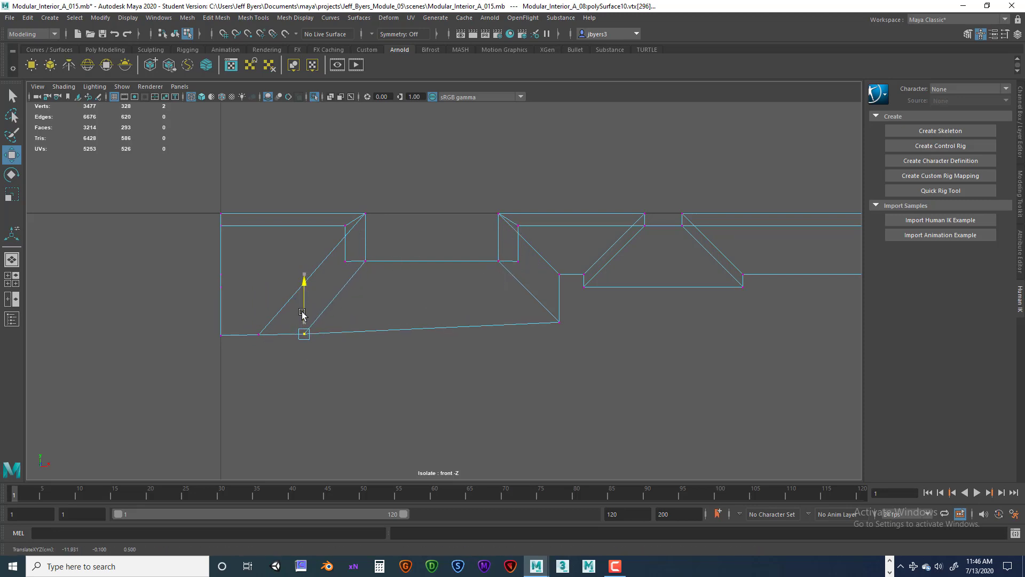
- Lower the rim vertices between the left wide groove and its neighbouring narrow groove to roughly the same bottom line
{"action": "mouse_move", "coordinate": [546, 309]}
{"action": "left_mouse_down"}
{"action": "mouse_move", "coordinate": [565, 328]}
{"action": "mouse_move", "coordinate": [525, 331]}
{"action": "mouse_move", "coordinate": [543, 329]}
{"action": "left_mouse_up"}
{"action": "left_click", "coordinate": [559, 275]}
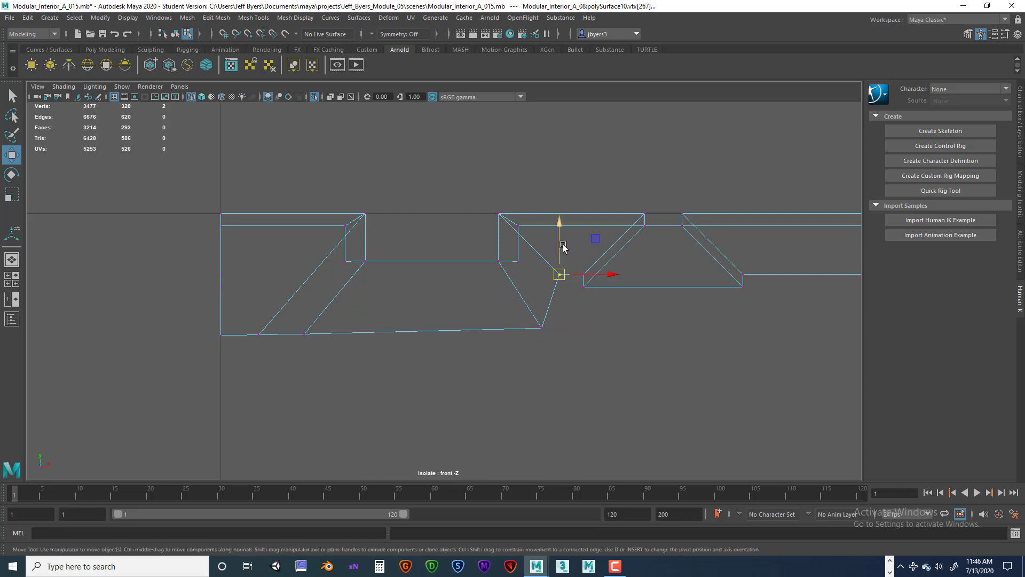
{"action": "left_click_drag", "start_coordinate": [559, 248], "coordinate": [609, 329]}
{"action": "left_click", "coordinate": [584, 287]}
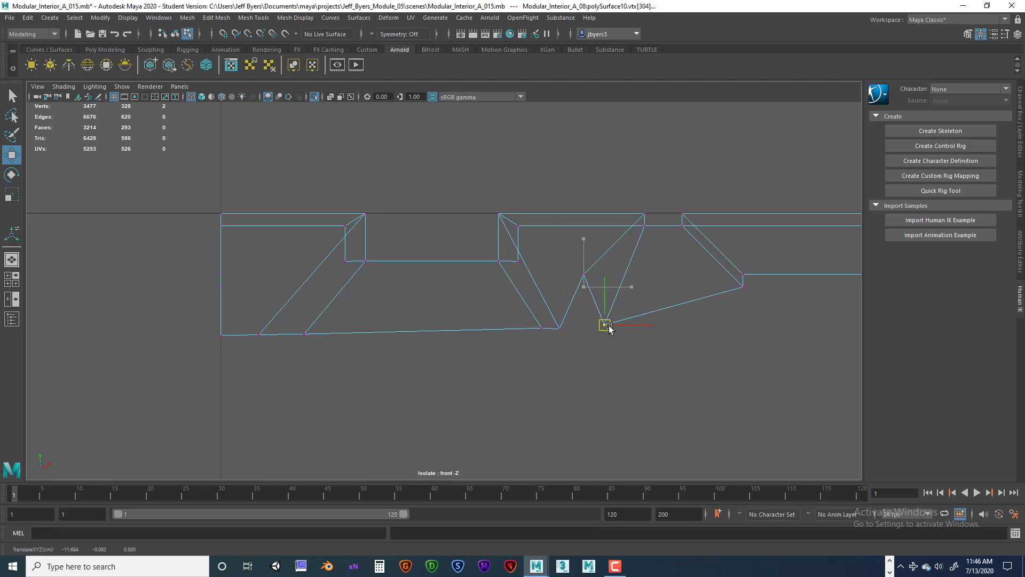
{"action": "left_click", "coordinate": [583, 276]}
{"action": "left_click_drag", "start_coordinate": [589, 285], "coordinate": [606, 327]}
{"action": "left_click", "coordinate": [623, 346]}
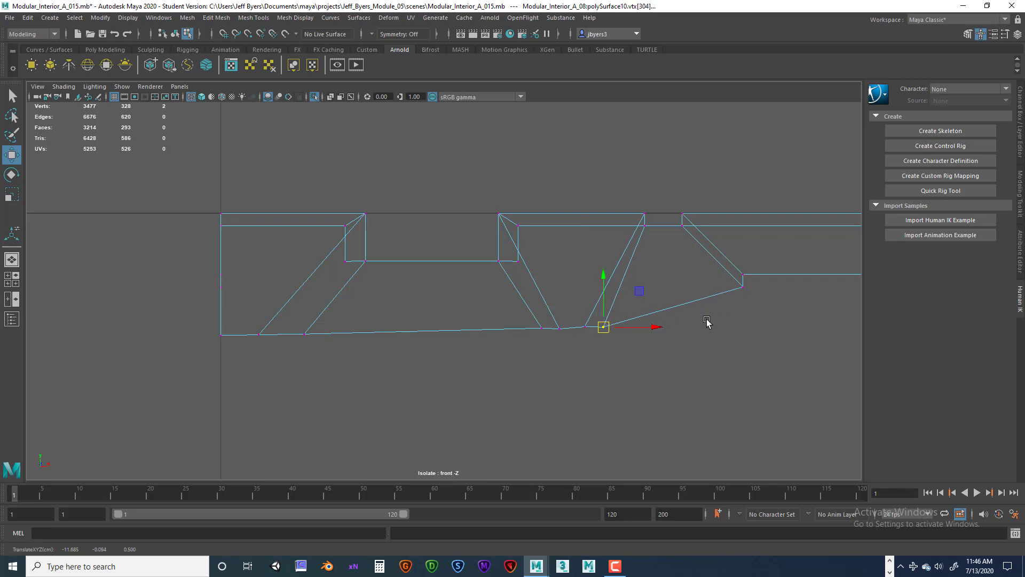
- Lower the rim vertices on the inner side of the left narrow groove to the flattened bottom line
{"action": "middle_click_drag", "start_coordinate": [706, 320], "coordinate": [511, 341], "text": "alt"}
{"action": "left_click_drag", "start_coordinate": [521, 300], "coordinate": [536, 349]}
{"action": "left_click", "coordinate": [558, 326]}
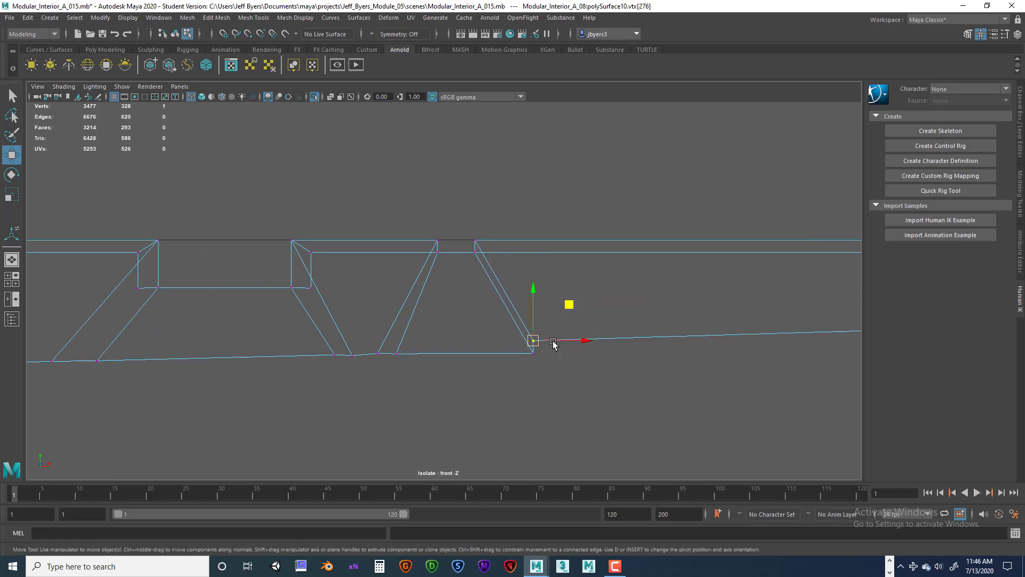
{"action": "left_click", "coordinate": [616, 375]}
{"action": "left_click_drag", "start_coordinate": [539, 340], "coordinate": [545, 354]}
{"action": "middle_click_drag", "start_coordinate": [657, 319], "coordinate": [343, 336], "text": "alt"}
{"action": "middle_click_drag", "start_coordinate": [703, 343], "coordinate": [498, 343], "text": "alt"}
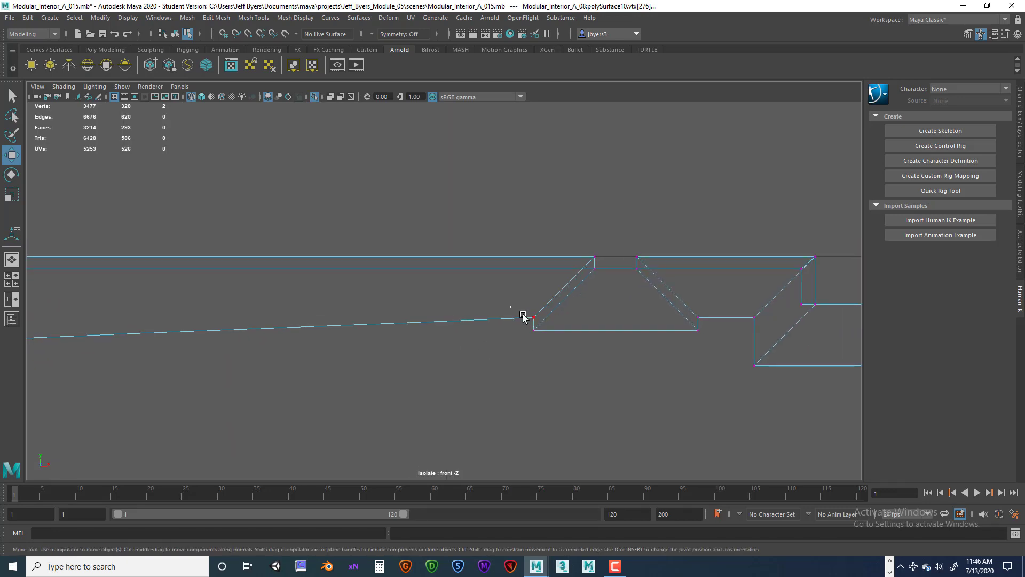
- Move the rim vertices around the right narrow groove and on the inner side of the right wide groove down towards the panel's bottom line
{"action": "left_click_drag", "start_coordinate": [538, 322], "coordinate": [538, 322]}
{"action": "left_click_drag", "start_coordinate": [535, 320], "coordinate": [522, 345]}
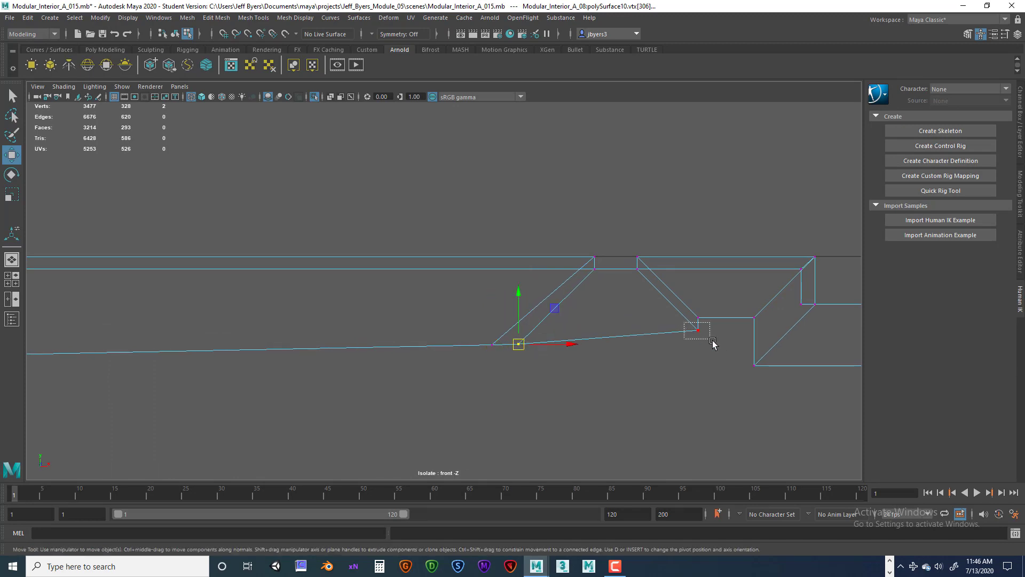
{"action": "left_click", "coordinate": [694, 332]}
{"action": "mouse_move", "coordinate": [702, 336]}
{"action": "left_mouse_down"}
{"action": "mouse_move", "coordinate": [697, 351]}
{"action": "mouse_move", "coordinate": [707, 350]}
{"action": "left_mouse_up"}
{"action": "left_click", "coordinate": [698, 318]}
{"action": "left_click", "coordinate": [754, 319]}
{"action": "left_click_drag", "start_coordinate": [755, 319], "coordinate": [726, 351]}
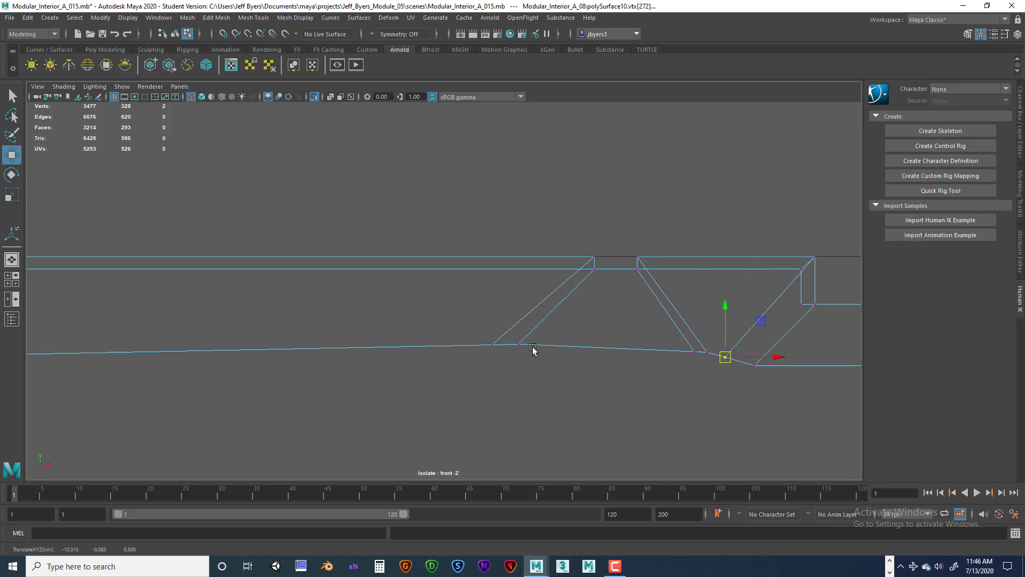
- Level the rim vertices on both sides of the right narrow groove, and the one beside the wide groove, to nearly the same bottom line
{"action": "left_click_drag", "start_coordinate": [463, 328], "coordinate": [575, 369]}
{"action": "left_click_drag", "start_coordinate": [505, 302], "coordinate": [505, 332]}
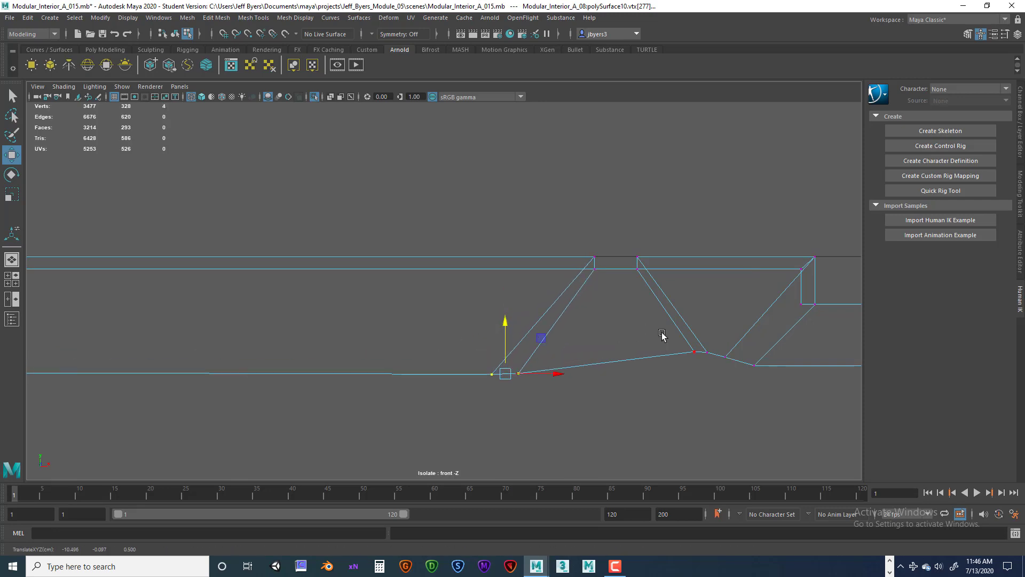
{"action": "left_click", "coordinate": [670, 339]}
{"action": "left_click_drag", "start_coordinate": [712, 376], "coordinate": [713, 375]}
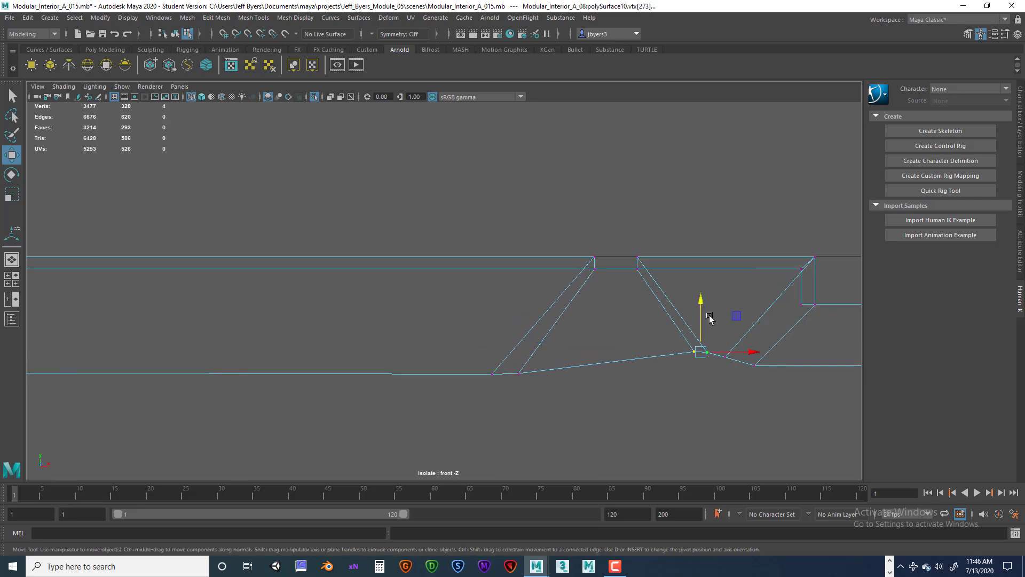
{"action": "mouse_move", "coordinate": [706, 321]}
{"action": "left_mouse_down"}
{"action": "mouse_move", "coordinate": [711, 364]}
{"action": "mouse_move", "coordinate": [700, 354]}
{"action": "mouse_move", "coordinate": [735, 367]}
{"action": "left_mouse_up"}
{"action": "left_click_drag", "start_coordinate": [727, 354], "coordinate": [730, 361]}
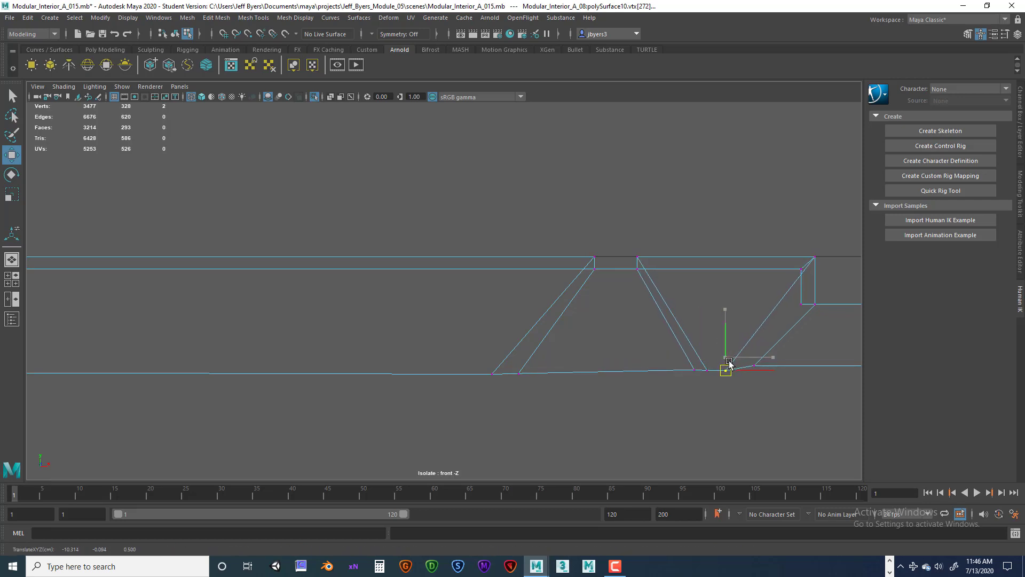
- Bring the rim vertices on both sides of the right wide groove and the panel's bottom outer corner to roughly one level
{"action": "middle_click_drag", "start_coordinate": [778, 372], "coordinate": [553, 374], "text": "alt"}
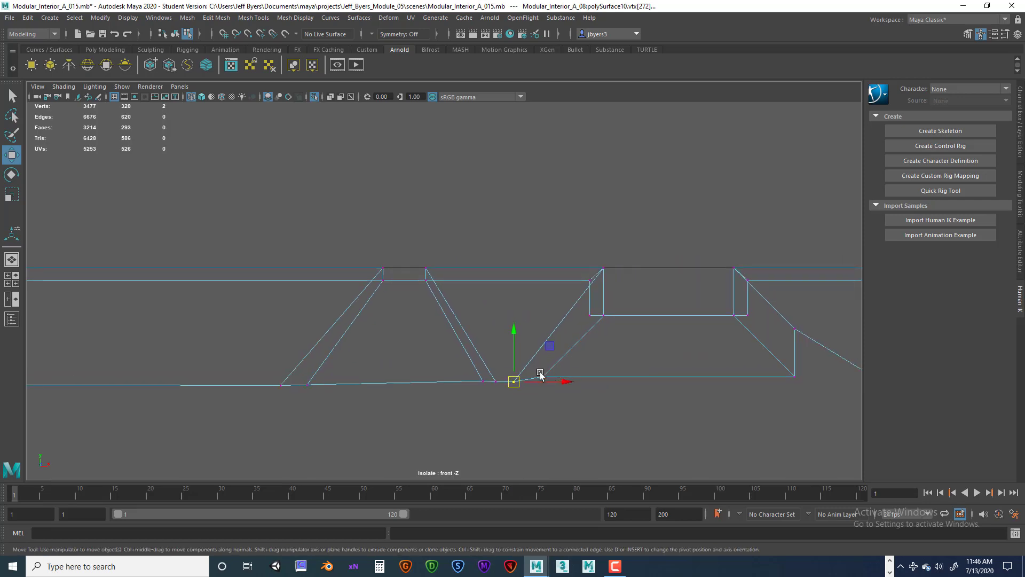
{"action": "left_click_drag", "start_coordinate": [540, 373], "coordinate": [550, 380]}
{"action": "left_click_drag", "start_coordinate": [544, 377], "coordinate": [553, 380]}
{"action": "middle_click_drag", "start_coordinate": [696, 377], "coordinate": [537, 376], "text": "alt"}
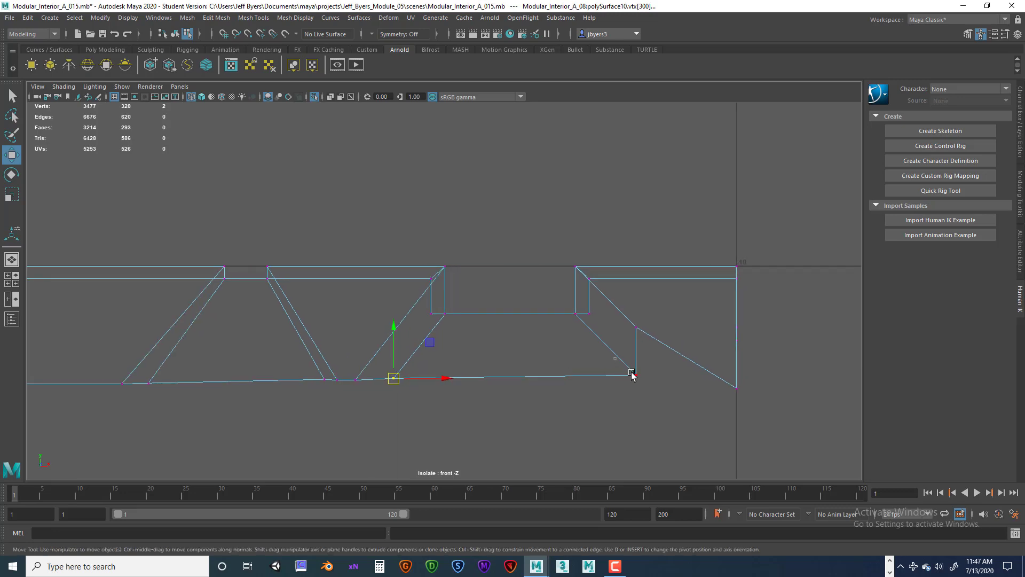
{"action": "left_click_drag", "start_coordinate": [632, 373], "coordinate": [646, 393]}
{"action": "left_click_drag", "start_coordinate": [618, 310], "coordinate": [673, 377]}
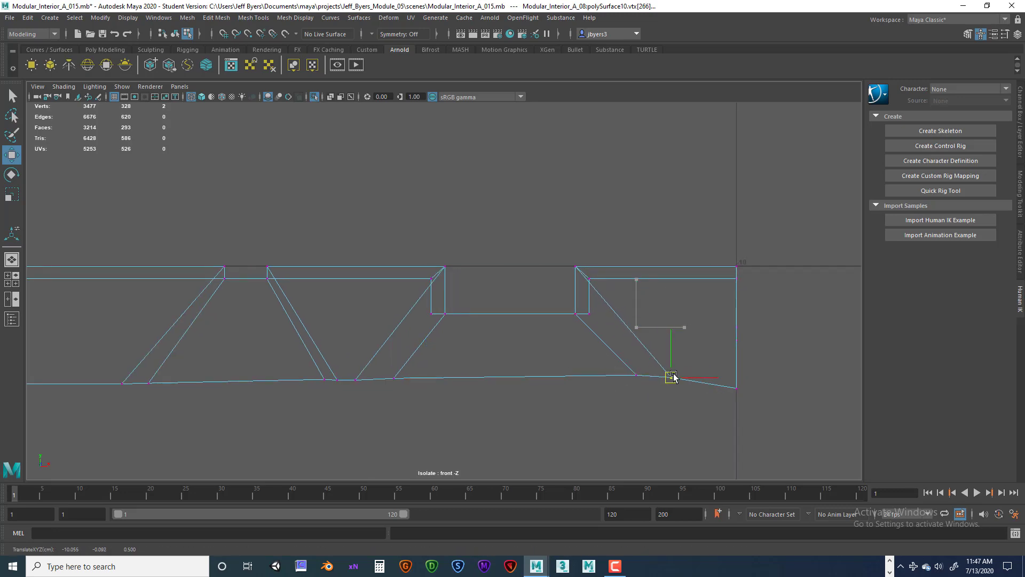
{"action": "left_click_drag", "start_coordinate": [736, 389], "coordinate": [735, 380]}
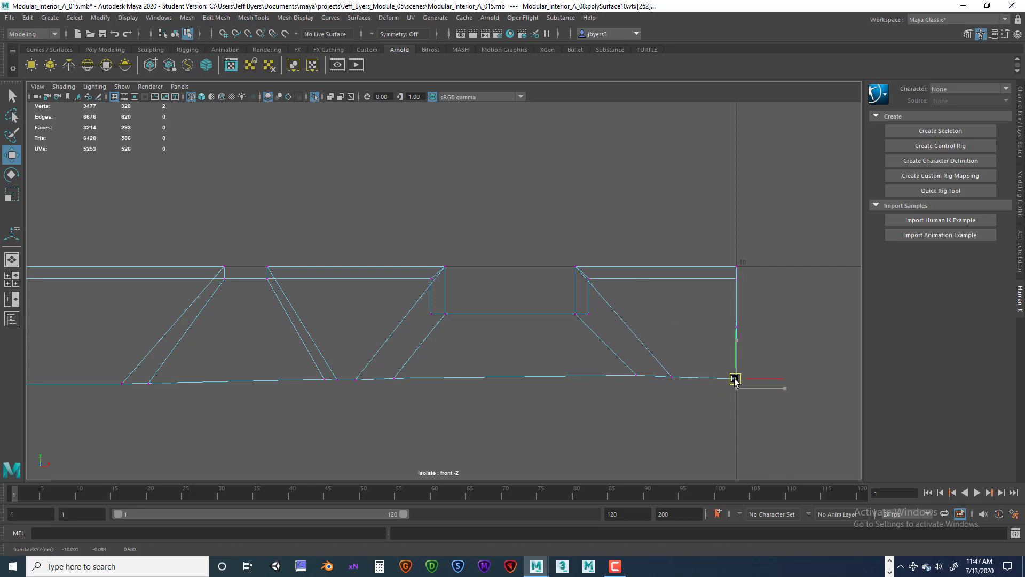
- Examine the flattened bottom line along the panel's front profile and the rim's shape in the perspective view
{"action": "middle_click_drag", "start_coordinate": [368, 380], "coordinate": [599, 371], "text": "alt"}
{"action": "right_click_drag", "start_coordinate": [600, 371], "coordinate": [434, 359], "text": "alt"}
{"action": "right_click_drag", "start_coordinate": [536, 373], "coordinate": [542, 373], "text": "alt"}
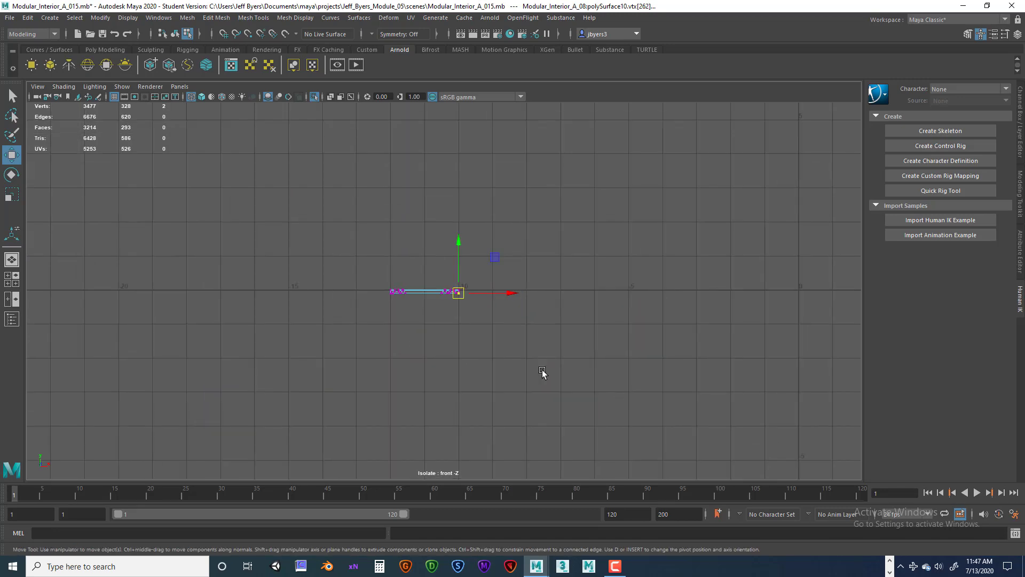
{"action": "middle_click_drag", "start_coordinate": [353, 346], "coordinate": [544, 381], "text": "alt"}
{"action": "right_click_drag", "start_coordinate": [545, 382], "coordinate": [587, 389], "text": "alt"}
{"action": "middle_click_drag", "start_coordinate": [588, 390], "coordinate": [263, 315], "text": "alt"}
{"action": "right_click_drag", "start_coordinate": [263, 315], "coordinate": [363, 346], "text": "alt"}
{"action": "middle_click_drag", "start_coordinate": [363, 346], "coordinate": [481, 364], "text": "alt"}
{"action": "right_click_drag", "start_coordinate": [481, 364], "coordinate": [485, 377], "text": "alt"}
{"action": "middle_click_drag", "start_coordinate": [485, 377], "coordinate": [457, 346], "text": "alt"}
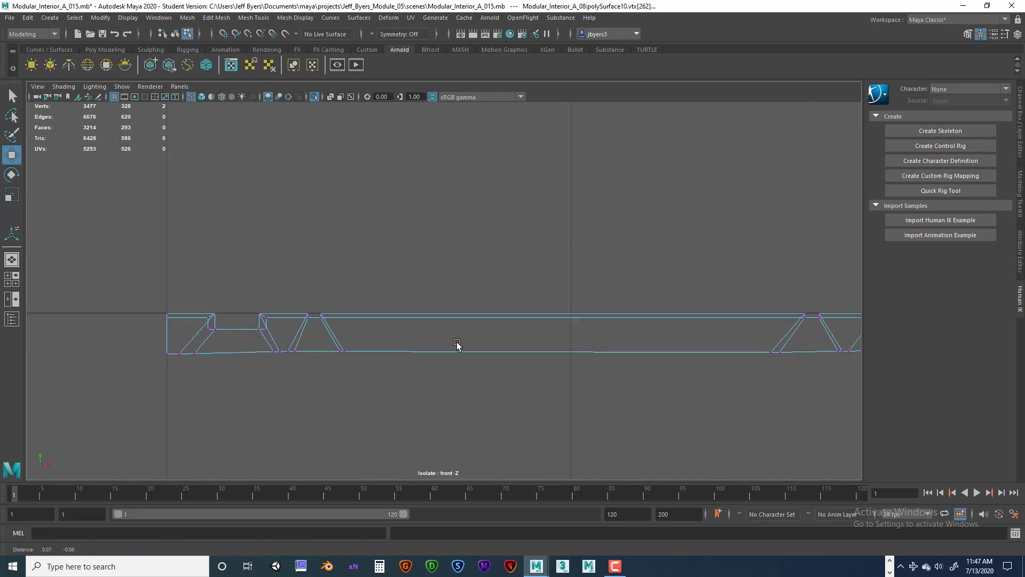
{"action": "key", "text": "space"}
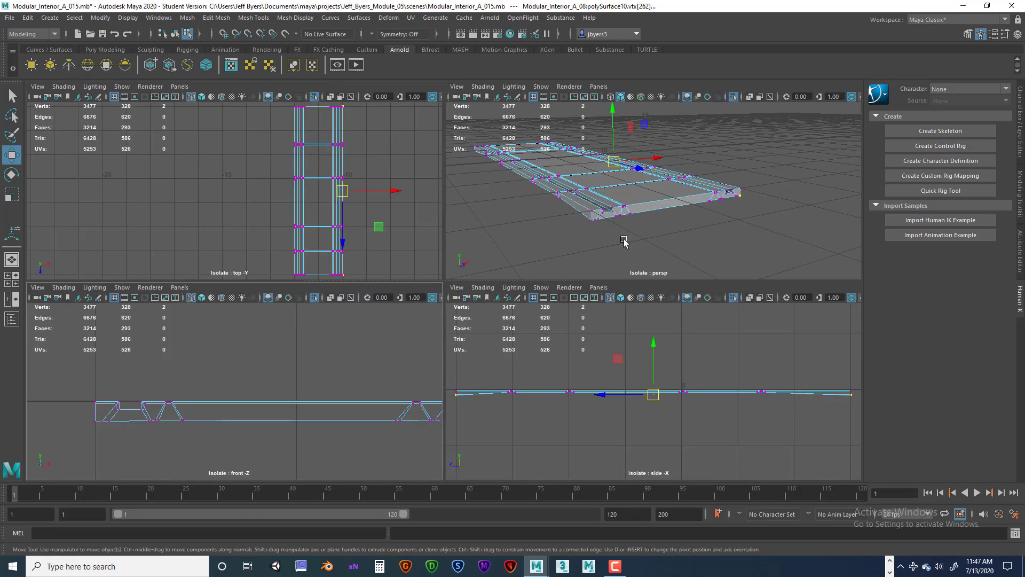
{"action": "key", "text": "space"}
{"action": "mouse_move", "coordinate": [536, 319]}
{"action": "left_mouse_down", "text": "alt"}
{"action": "mouse_move", "coordinate": [495, 328]}
{"action": "mouse_move", "coordinate": [556, 343]}
{"action": "mouse_move", "coordinate": [521, 343]}
{"action": "mouse_move", "coordinate": [631, 345]}
{"action": "mouse_move", "coordinate": [379, 375]}
{"action": "mouse_move", "coordinate": [528, 377]}
{"action": "mouse_move", "coordinate": [517, 343]}
{"action": "mouse_move", "coordinate": [528, 348]}
{"action": "mouse_move", "coordinate": [377, 359]}
{"action": "mouse_move", "coordinate": [435, 382]}
{"action": "mouse_move", "coordinate": [450, 283]}
{"action": "mouse_move", "coordinate": [497, 245]}
{"action": "mouse_move", "coordinate": [503, 300]}
{"action": "mouse_move", "coordinate": [519, 313]}
{"action": "left_mouse_up", "text": "alt"}
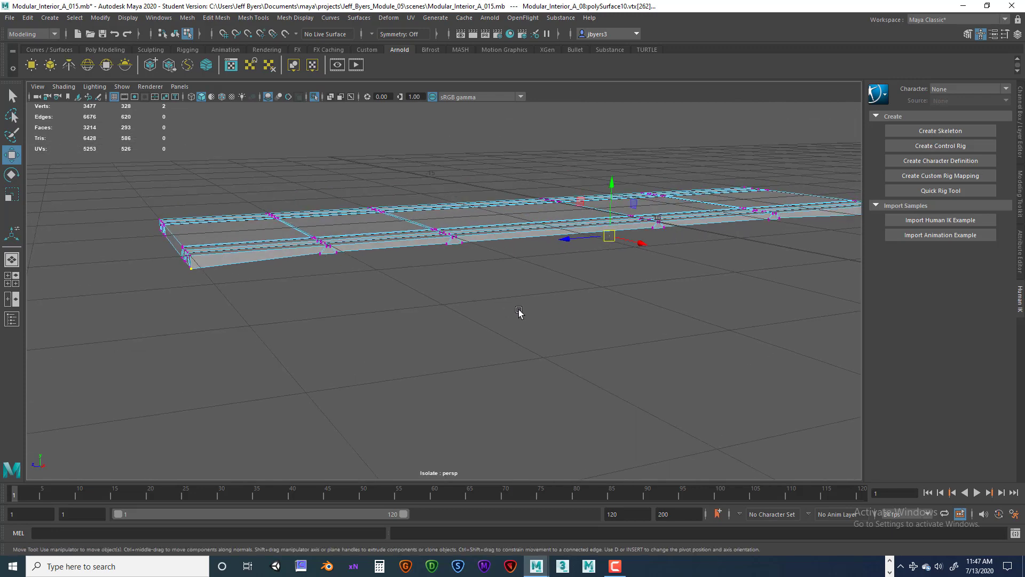
- In the side view, lower the upper rim vertices on both sides of the leftmost cross groove to the groove's bottom level, offset slightly outwards
{"action": "key", "text": "space"}
{"action": "key", "text": "space"}
{"action": "scroll", "coordinate": [600, 393], "scroll_direction": "up", "scroll_amount": 6}
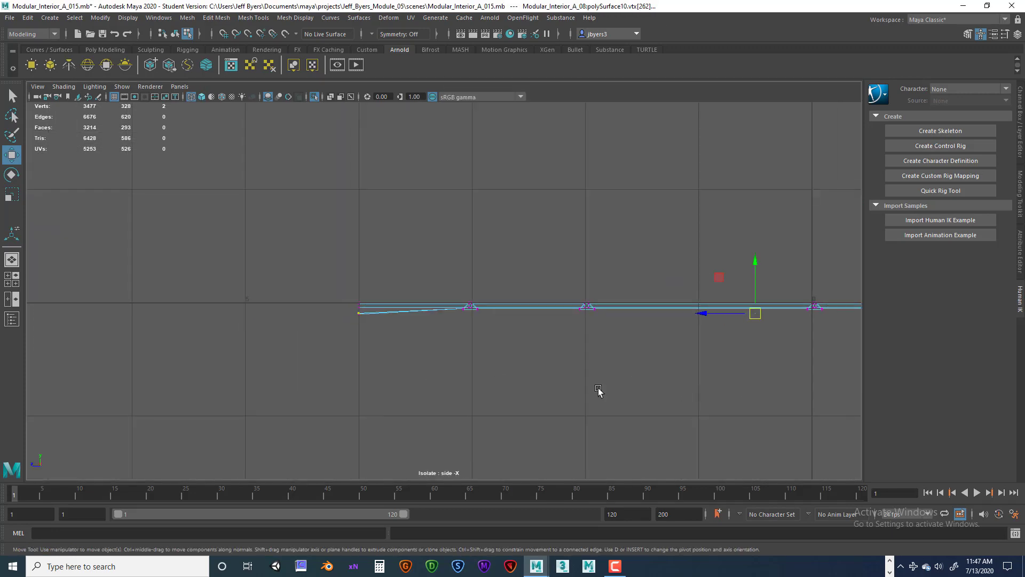
{"action": "middle_click_drag", "start_coordinate": [541, 389], "coordinate": [431, 335], "text": "alt"}
{"action": "scroll", "coordinate": [451, 355], "scroll_direction": "up", "scroll_amount": 8}
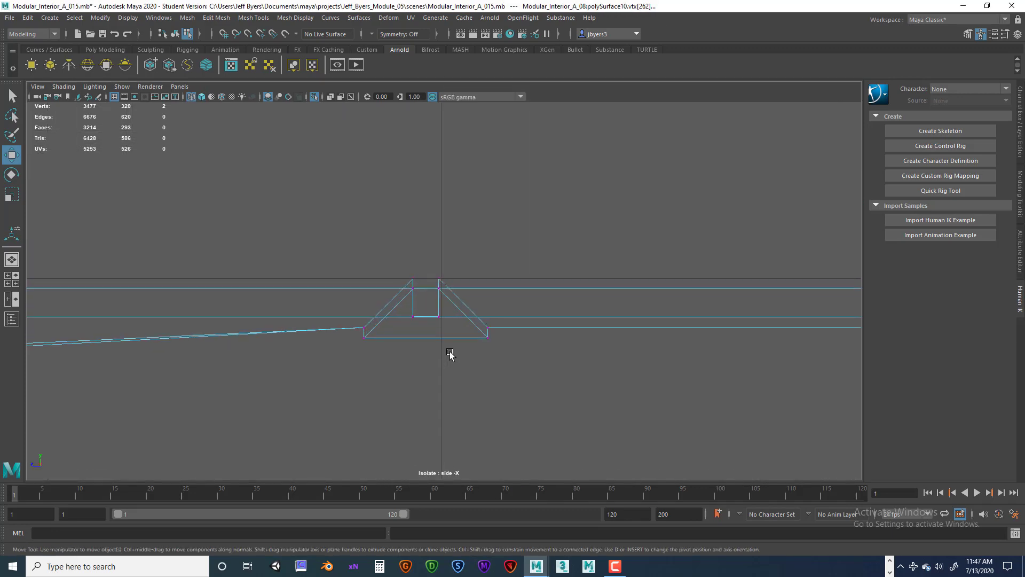
{"action": "middle_click_drag", "start_coordinate": [409, 372], "coordinate": [470, 368], "text": "alt"}
{"action": "left_click_drag", "start_coordinate": [325, 344], "coordinate": [332, 377]}
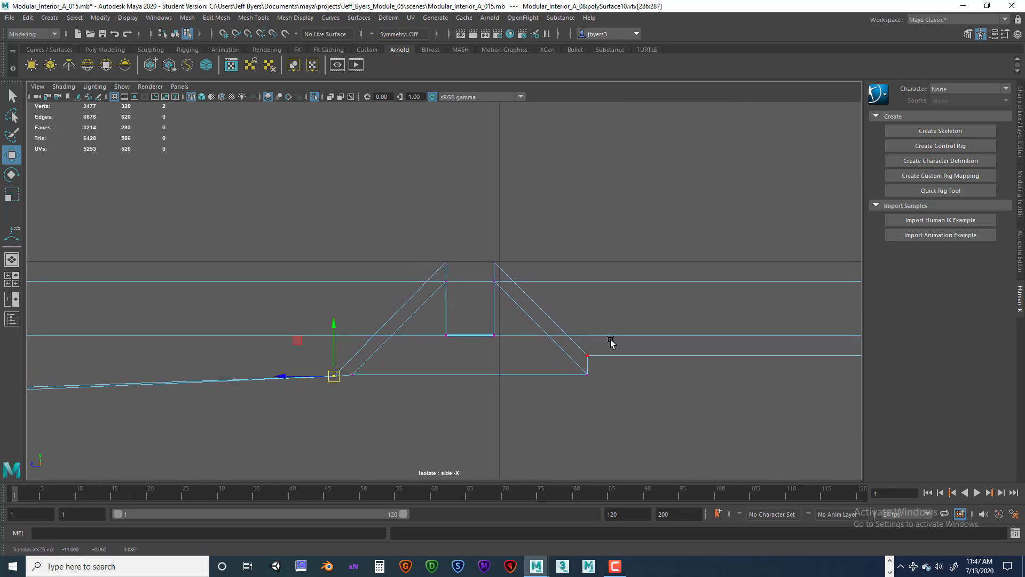
{"action": "left_click_drag", "start_coordinate": [575, 341], "coordinate": [603, 358]}
{"action": "left_click_drag", "start_coordinate": [588, 355], "coordinate": [611, 374]}
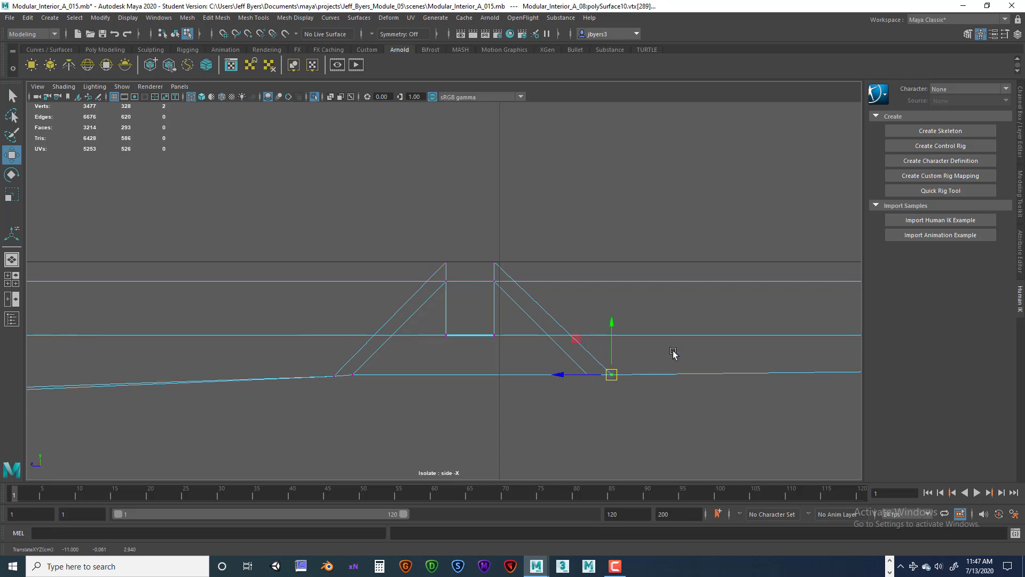
- Lower the upper rim vertices on both sides of the second cross groove from the left to the groove's bottom line, spreading them outwards
{"action": "middle_click_drag", "start_coordinate": [801, 363], "coordinate": [537, 392], "text": "alt"}
{"action": "scroll", "coordinate": [652, 373], "scroll_direction": "down", "scroll_amount": 15}
{"action": "scroll", "coordinate": [458, 385], "scroll_direction": "up", "scroll_amount": 3}
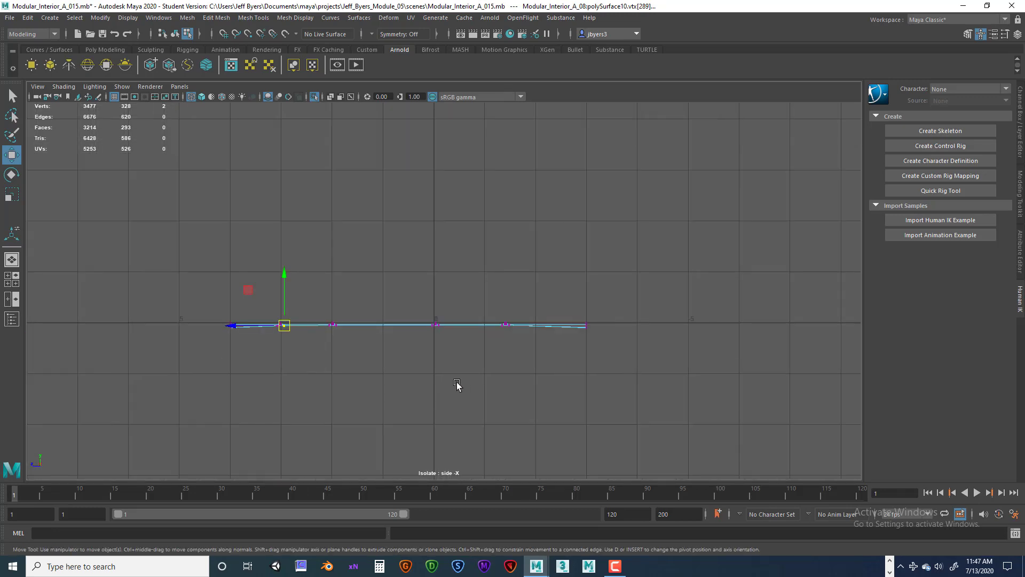
{"action": "scroll", "coordinate": [547, 382], "scroll_direction": "up", "scroll_amount": 5}
{"action": "left_click_drag", "start_coordinate": [482, 334], "coordinate": [548, 390]}
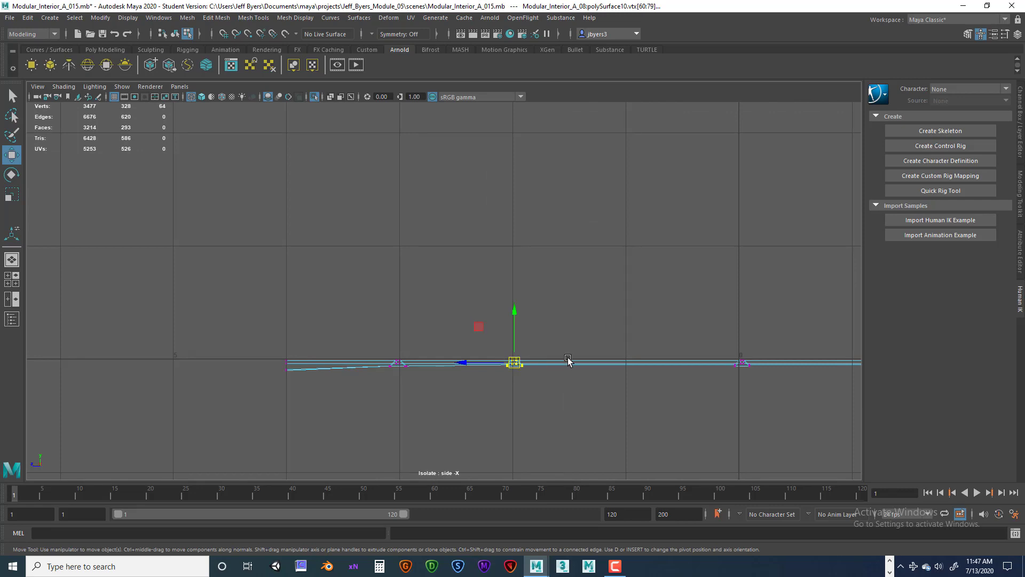
{"action": "left_click", "coordinate": [572, 341]}
{"action": "left_click_drag", "start_coordinate": [498, 343], "coordinate": [548, 383]}
{"action": "key", "text": "f"}
{"action": "scroll", "coordinate": [545, 383], "scroll_direction": "up", "scroll_amount": 8}
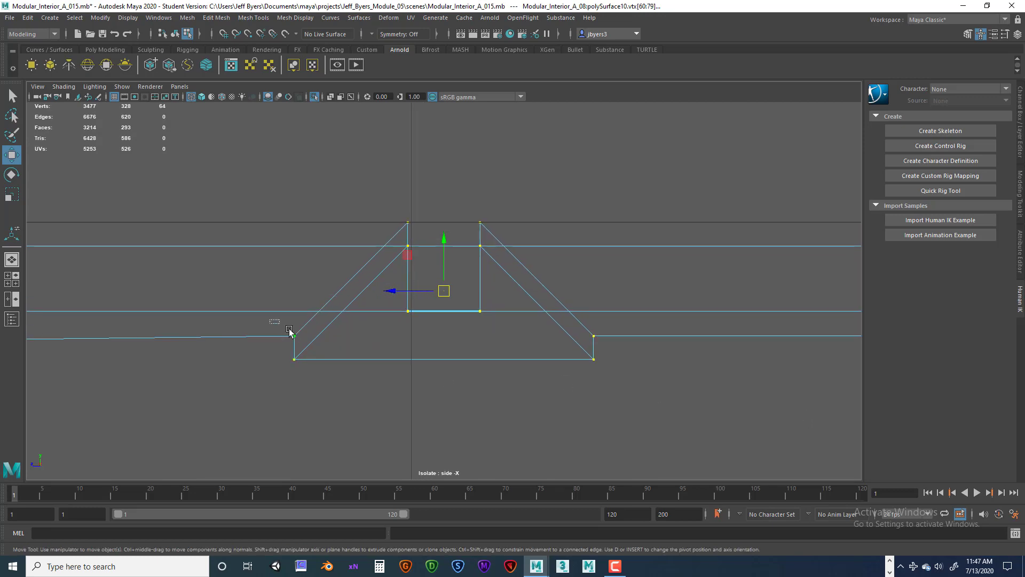
{"action": "left_click_drag", "start_coordinate": [288, 331], "coordinate": [265, 361]}
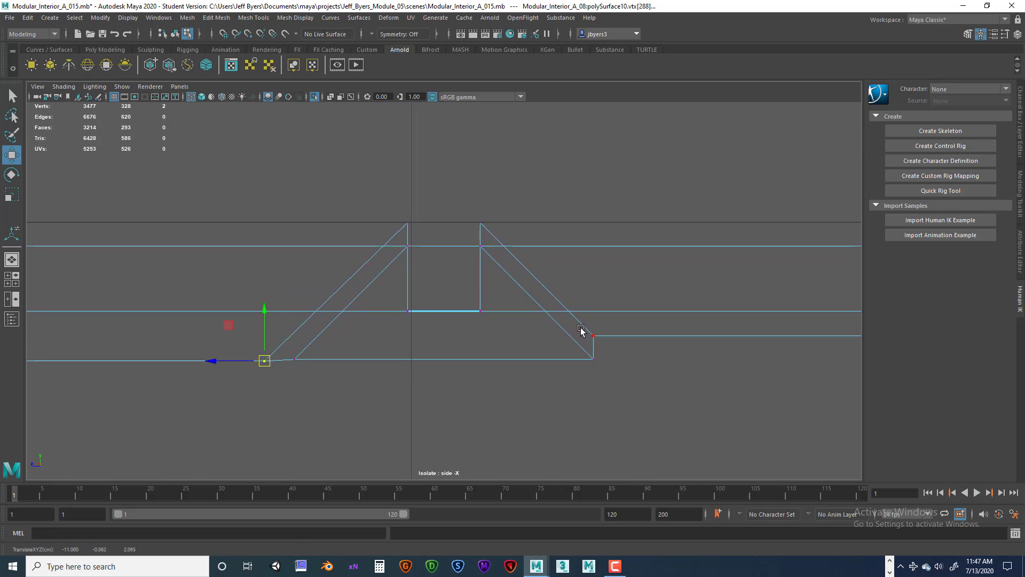
{"action": "left_click_drag", "start_coordinate": [581, 330], "coordinate": [630, 360]}
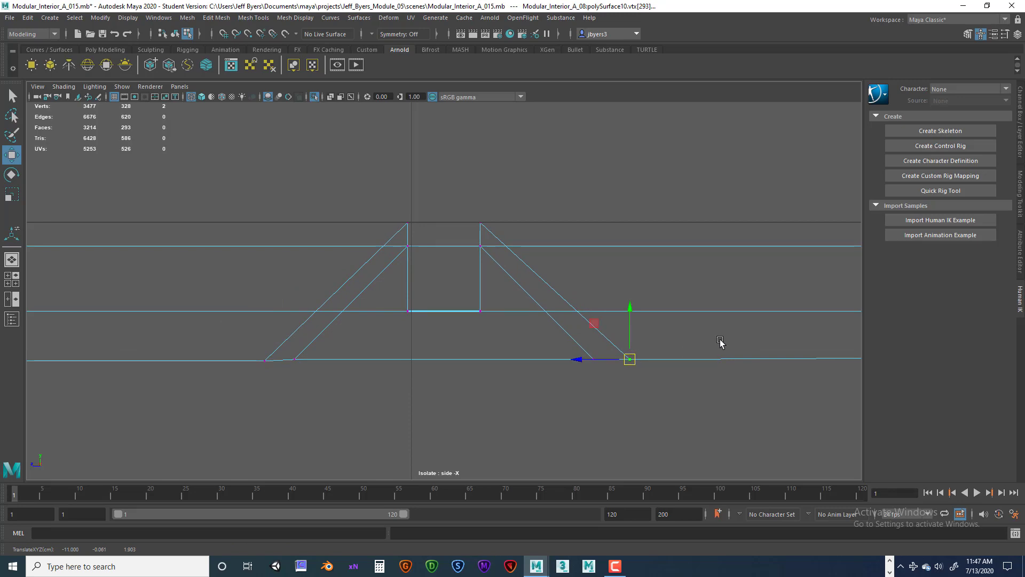
- Frame the third cross groove from the left and lower its upper rim vertices on both sides to the groove's bottom line
{"action": "middle_click_drag", "start_coordinate": [720, 343], "coordinate": [597, 369], "text": "alt"}
{"action": "key", "text": "f"}
{"action": "middle_click_drag", "start_coordinate": [497, 285], "coordinate": [494, 318], "text": "alt"}
{"action": "left_click_drag", "start_coordinate": [501, 310], "coordinate": [547, 350]}
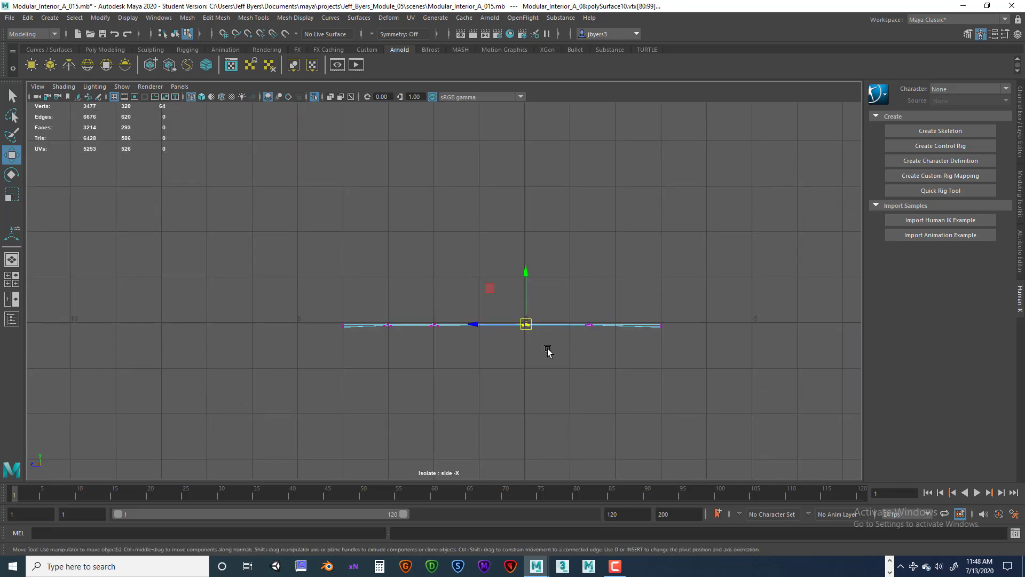
{"action": "key", "text": "f"}
{"action": "scroll", "coordinate": [488, 376], "scroll_direction": "up", "scroll_amount": 5}
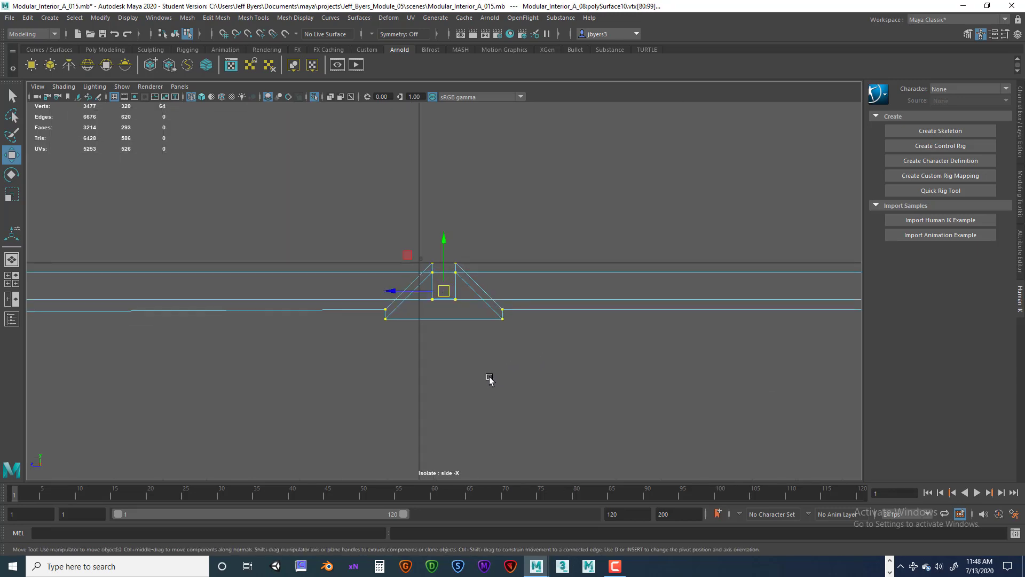
{"action": "left_click_drag", "start_coordinate": [331, 336], "coordinate": [332, 335]}
{"action": "left_click_drag", "start_coordinate": [324, 329], "coordinate": [302, 350]}
{"action": "left_click_drag", "start_coordinate": [551, 316], "coordinate": [591, 348]}
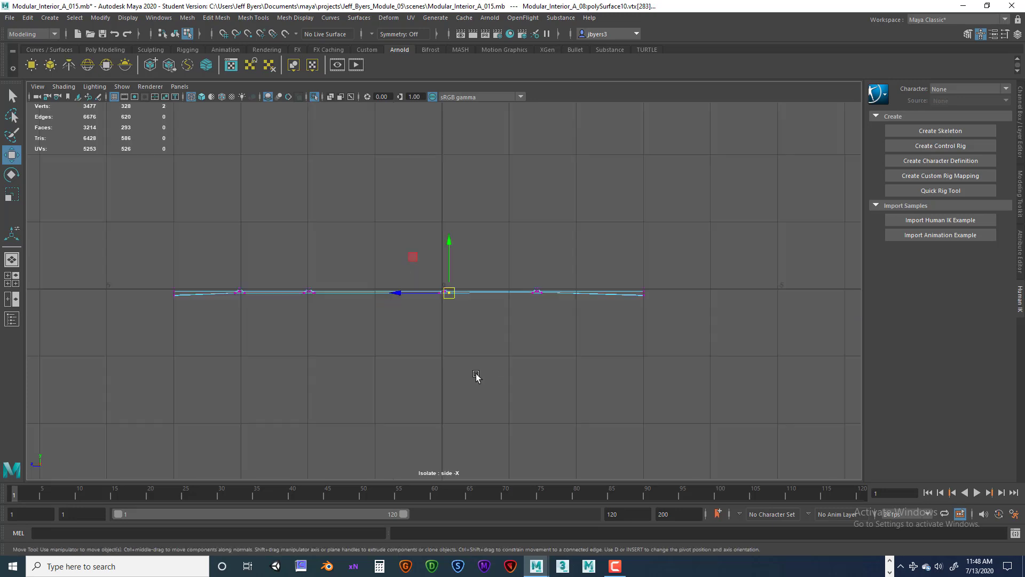
- Frame the rightmost cross groove and lower its upper rim vertices on both sides to the groove's bottom line
{"action": "scroll", "coordinate": [487, 361], "scroll_direction": "down", "scroll_amount": 5}
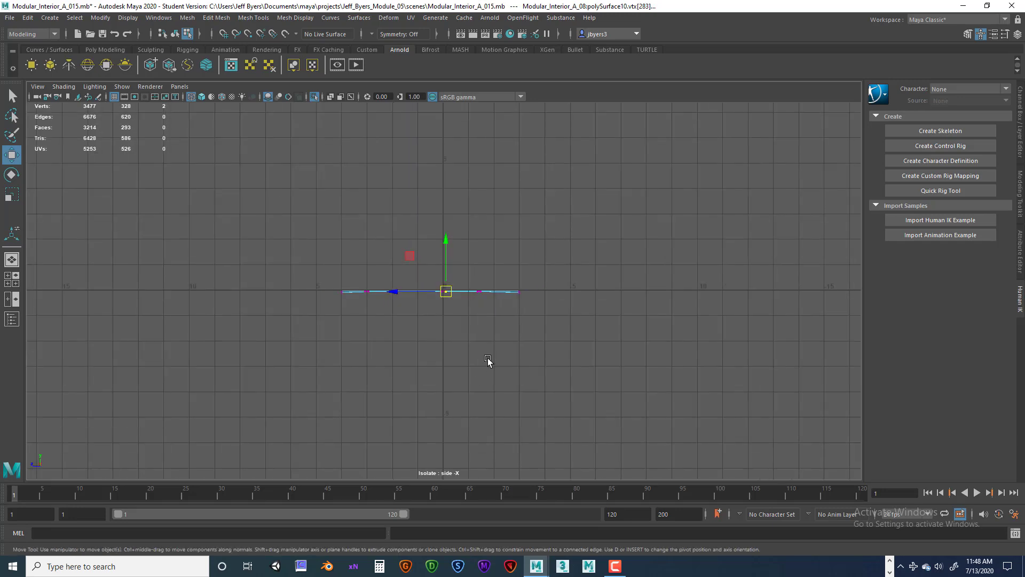
{"action": "left_click_drag", "start_coordinate": [470, 277], "coordinate": [491, 305]}
{"action": "scroll", "coordinate": [493, 308], "scroll_direction": "up", "scroll_amount": 10}
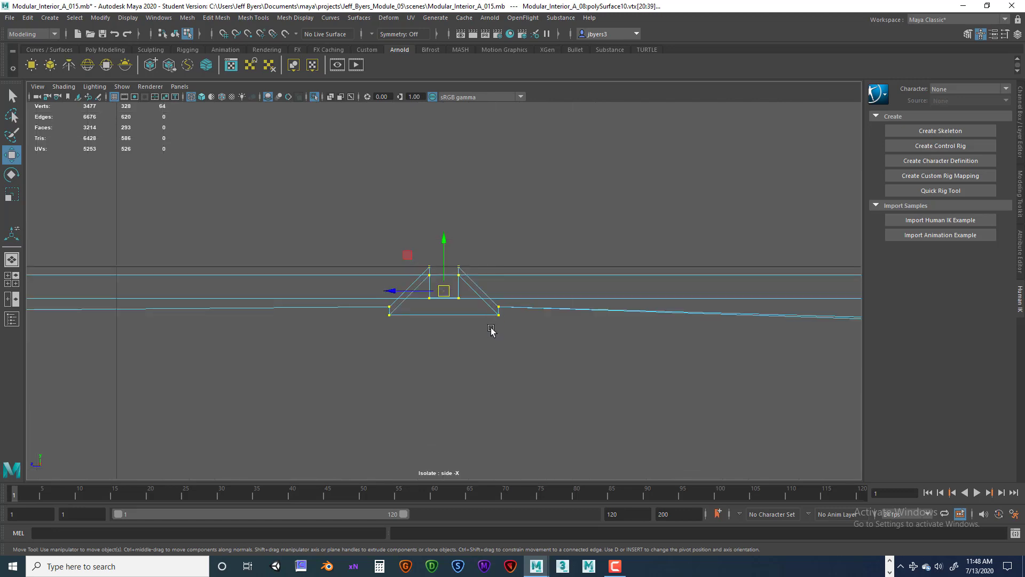
{"action": "left_click", "coordinate": [213, 358]}
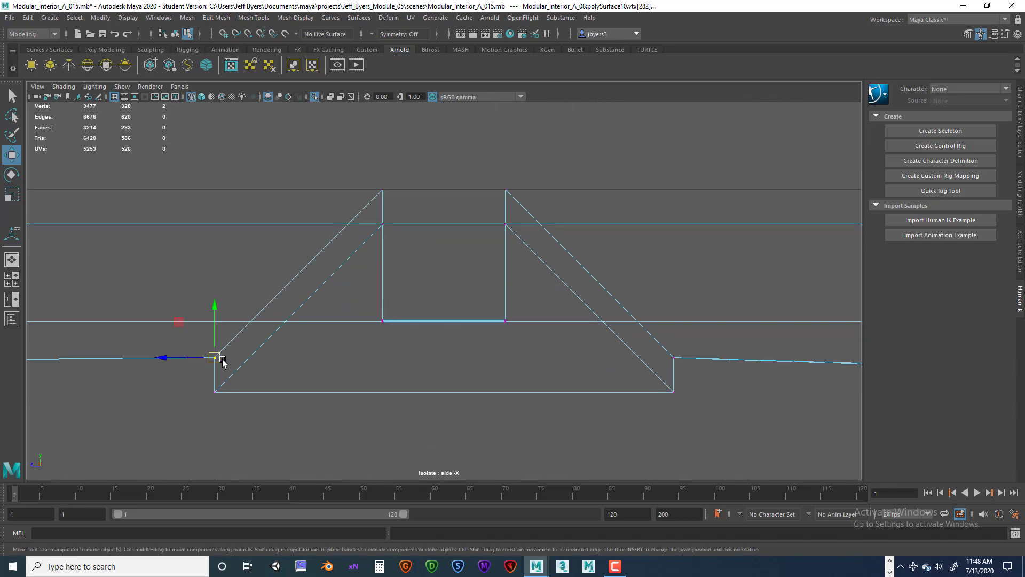
{"action": "left_click_drag", "start_coordinate": [213, 358], "coordinate": [185, 391]}
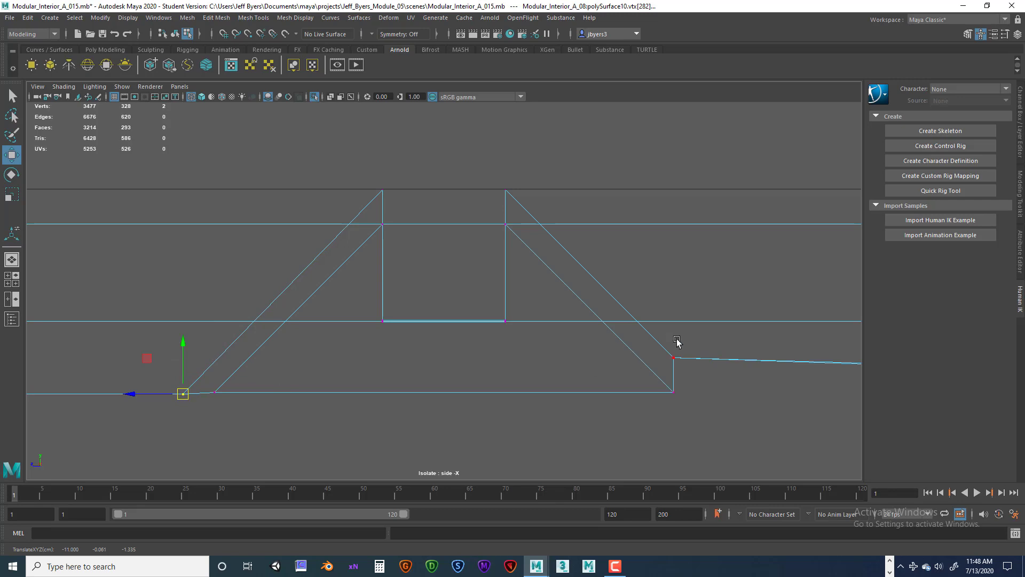
{"action": "left_click_drag", "start_coordinate": [673, 358], "coordinate": [705, 393]}
- Examine the bottom line at both ends of the panel's side profile, closing in on the left end
{"action": "scroll", "coordinate": [674, 345], "scroll_direction": "down", "scroll_amount": 15}
{"action": "scroll", "coordinate": [600, 319], "scroll_direction": "up", "scroll_amount": 6}
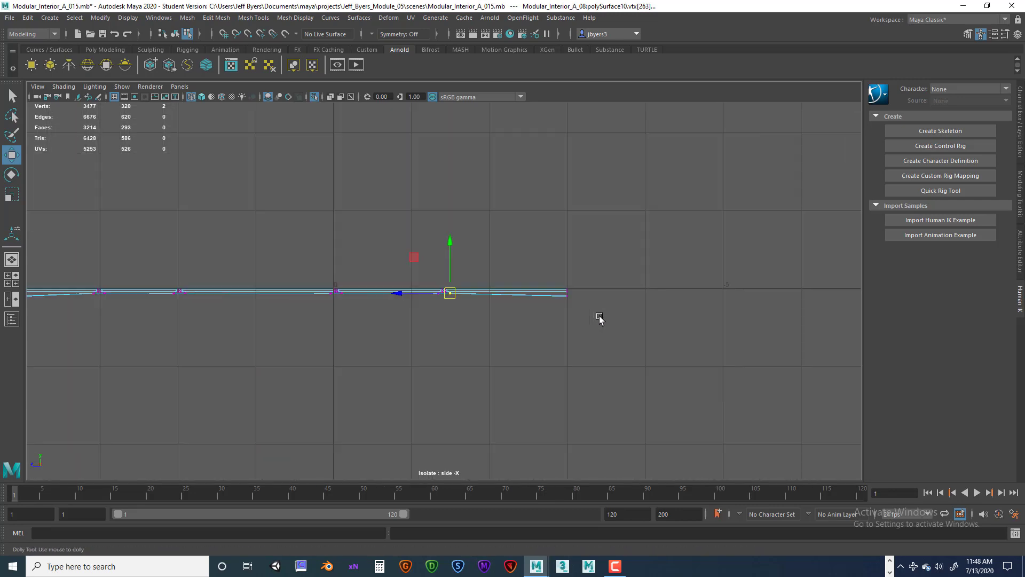
{"action": "scroll", "coordinate": [651, 305], "scroll_direction": "up", "scroll_amount": 2}
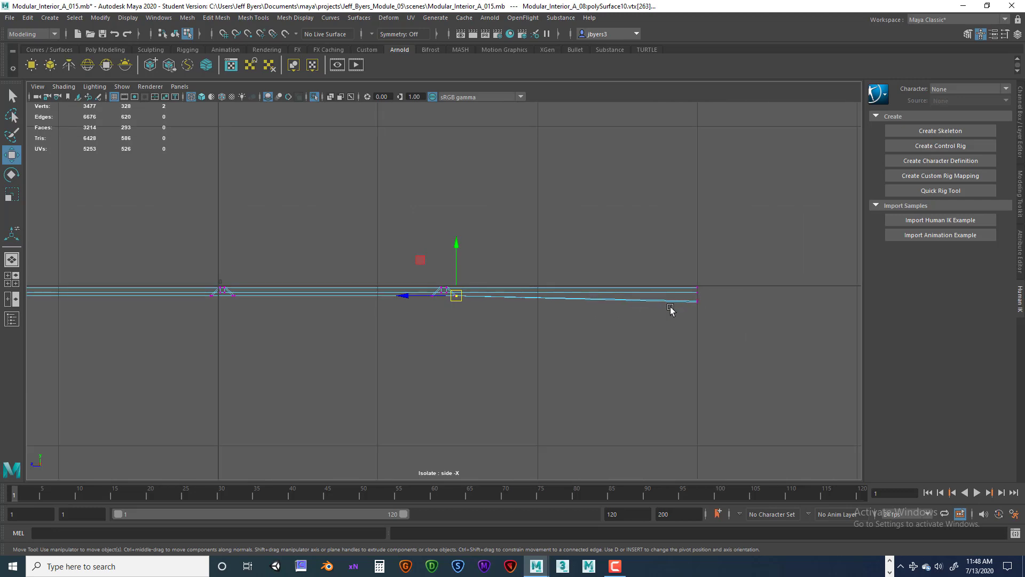
{"action": "scroll", "coordinate": [671, 310], "scroll_direction": "up", "scroll_amount": 2}
{"action": "scroll", "coordinate": [688, 315], "scroll_direction": "up", "scroll_amount": 1}
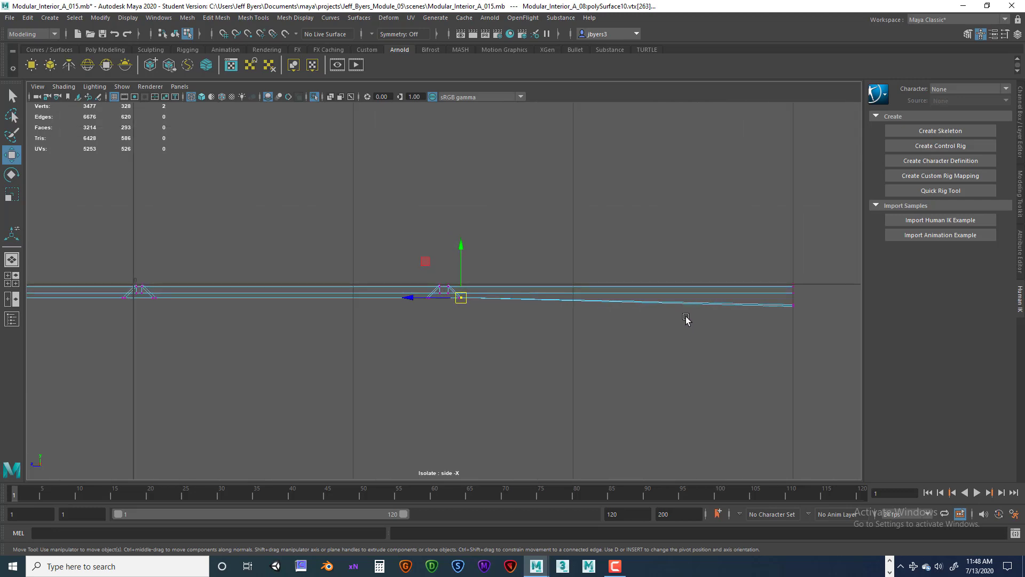
{"action": "scroll", "coordinate": [686, 320], "scroll_direction": "up", "scroll_amount": 1}
{"action": "scroll", "coordinate": [687, 320], "scroll_direction": "down", "scroll_amount": 5}
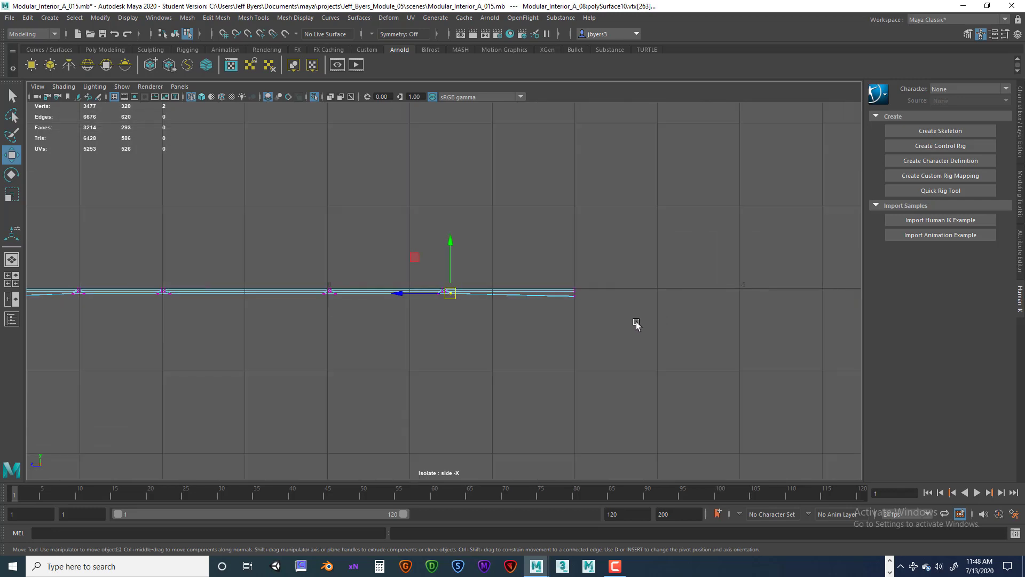
{"action": "middle_click_drag", "start_coordinate": [501, 339], "coordinate": [682, 345], "text": "alt"}
{"action": "scroll", "coordinate": [431, 381], "scroll_direction": "up", "scroll_amount": 1}
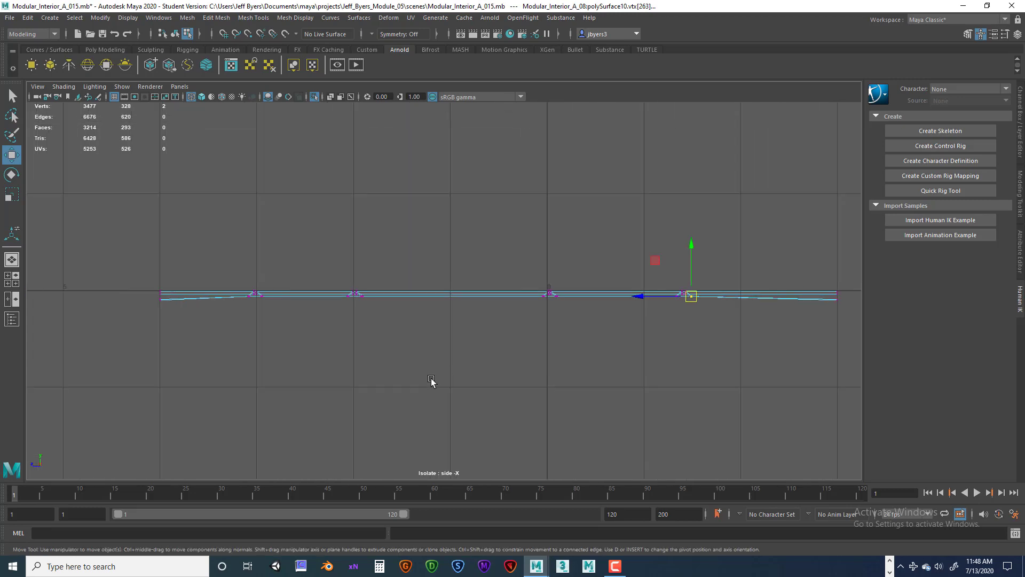
{"action": "scroll", "coordinate": [430, 380], "scroll_direction": "up", "scroll_amount": 4}
{"action": "middle_click_drag", "start_coordinate": [121, 362], "coordinate": [499, 359], "text": "alt"}
{"action": "scroll", "coordinate": [566, 354], "scroll_direction": "up", "scroll_amount": 6}
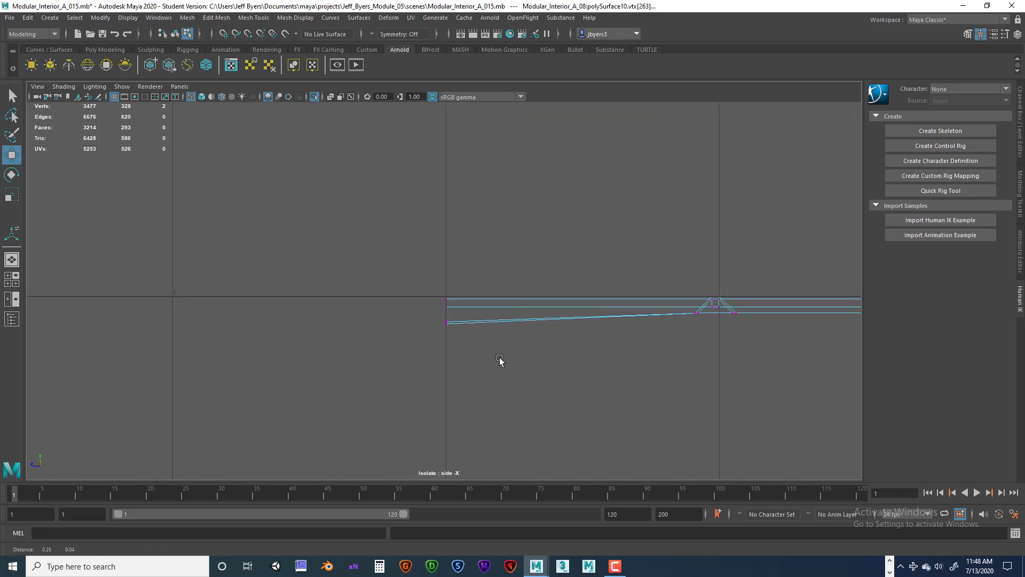
- Lower the leftmost cross groove's flared bottom vertices in side view to line up with the panel's left end
{"action": "middle_click_drag", "start_coordinate": [684, 364], "coordinate": [483, 374], "text": "alt"}
{"action": "scroll", "coordinate": [486, 373], "scroll_direction": "up", "scroll_amount": 2}
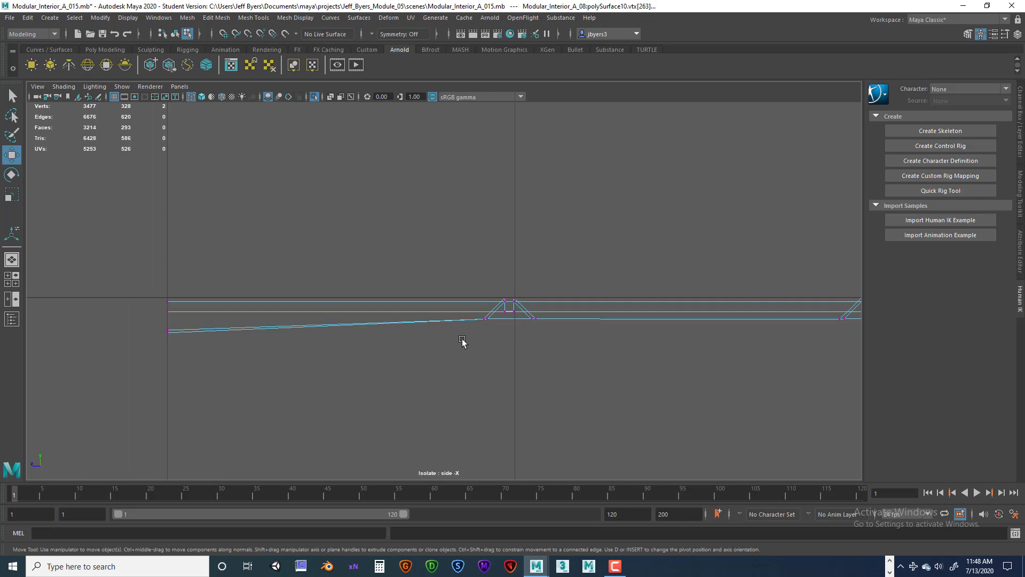
{"action": "left_click_drag", "start_coordinate": [462, 342], "coordinate": [570, 318]}
{"action": "left_click_drag", "start_coordinate": [508, 275], "coordinate": [510, 285]}
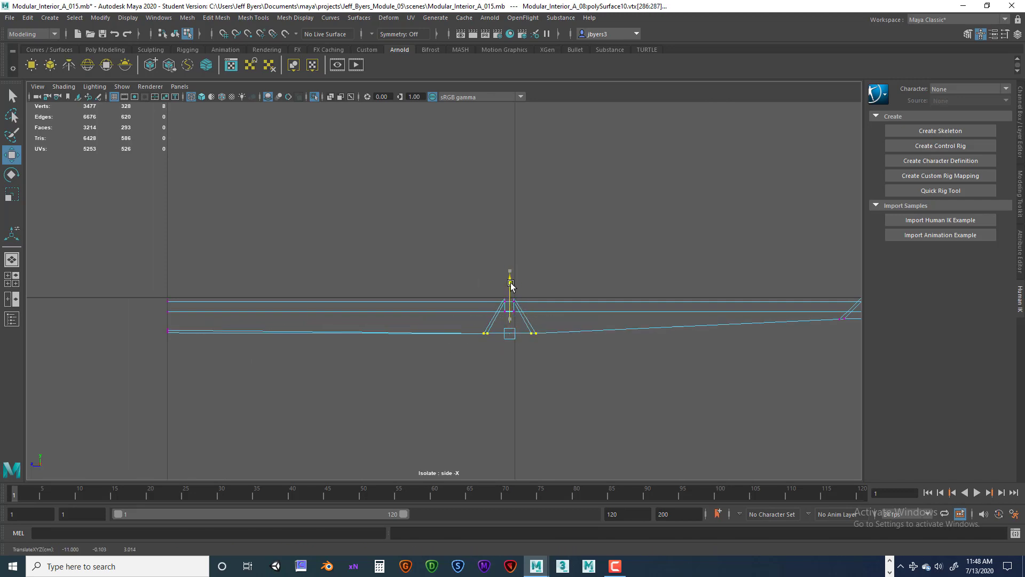
- Lower the second cross groove's flared bottom vertices to the level of the leftmost groove's base
{"action": "middle_click_drag", "start_coordinate": [737, 320], "coordinate": [396, 367], "text": "alt"}
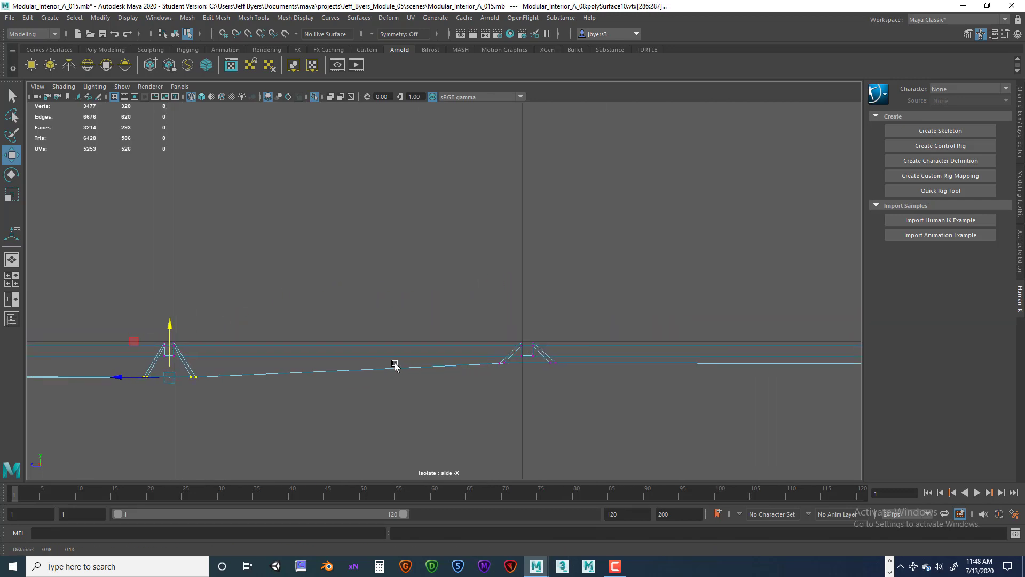
{"action": "left_click_drag", "start_coordinate": [466, 400], "coordinate": [577, 359]}
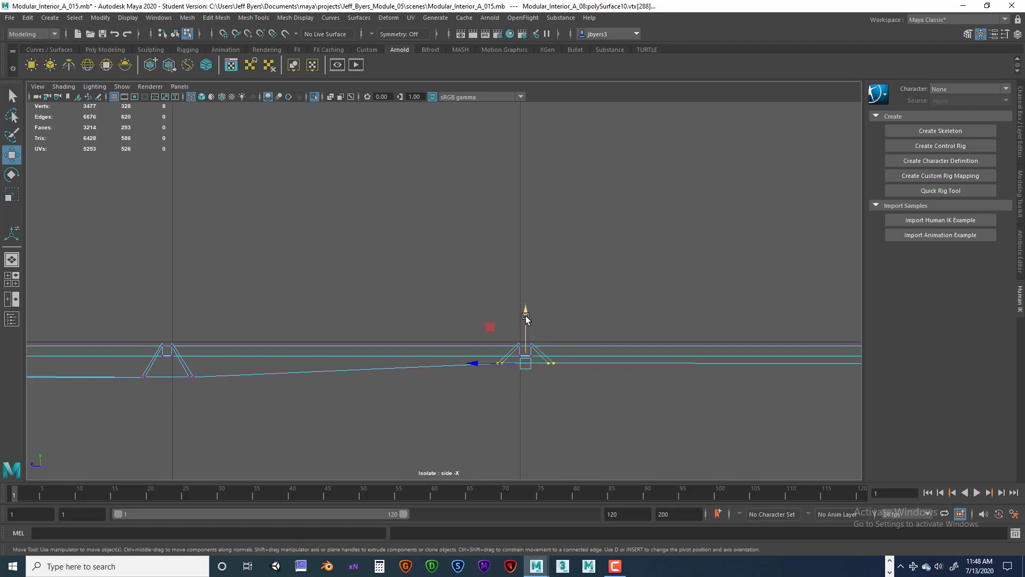
{"action": "left_click_drag", "start_coordinate": [526, 317], "coordinate": [526, 333]}
- Lower the third cross groove's flared bottom vertices to the level of the second groove's base
{"action": "middle_click_drag", "start_coordinate": [656, 347], "coordinate": [402, 346], "text": "alt"}
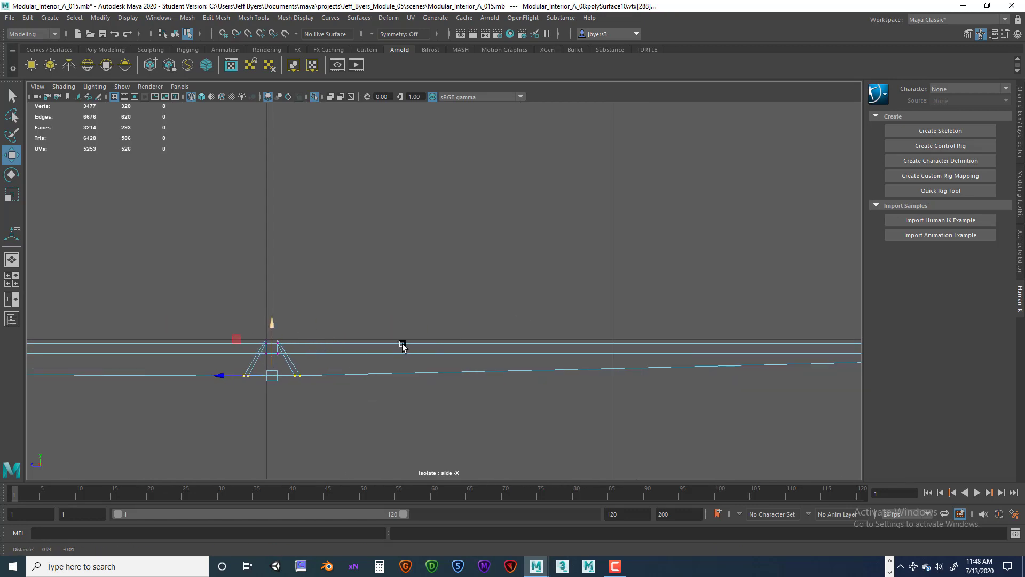
{"action": "middle_click_drag", "start_coordinate": [780, 349], "coordinate": [504, 339], "text": "alt"}
{"action": "middle_click_drag", "start_coordinate": [719, 386], "coordinate": [573, 380], "text": "alt"}
{"action": "left_click_drag", "start_coordinate": [494, 386], "coordinate": [594, 342]}
{"action": "left_click_drag", "start_coordinate": [547, 295], "coordinate": [614, 327]}
- Lower the rightmost cross groove's flared bottom vertices to continue the panel's lowered bottom line
{"action": "middle_click_drag", "start_coordinate": [729, 352], "coordinate": [518, 348], "text": "alt"}
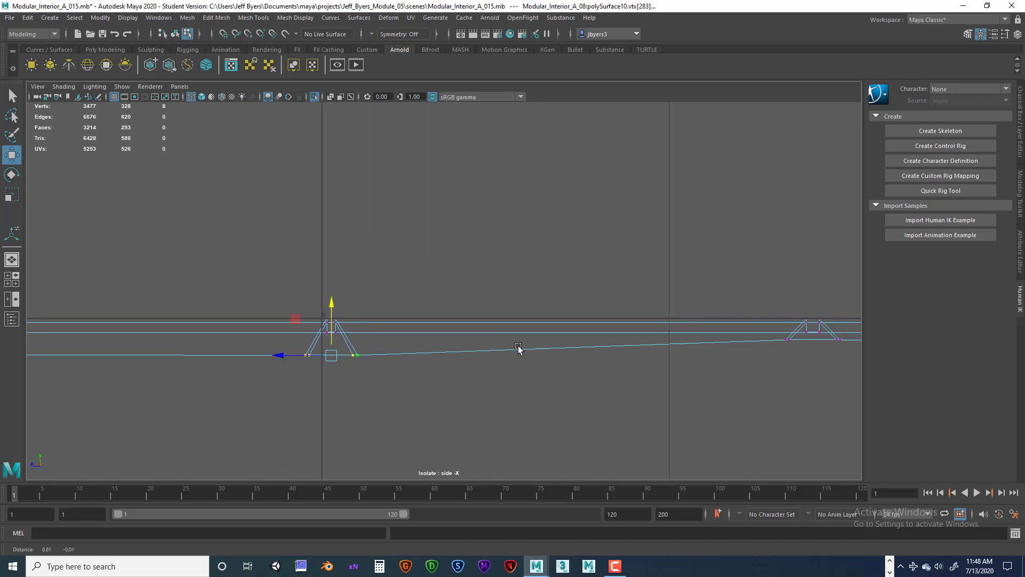
{"action": "middle_click_drag", "start_coordinate": [804, 371], "coordinate": [604, 371], "text": "alt"}
{"action": "left_click_drag", "start_coordinate": [555, 375], "coordinate": [670, 324]}
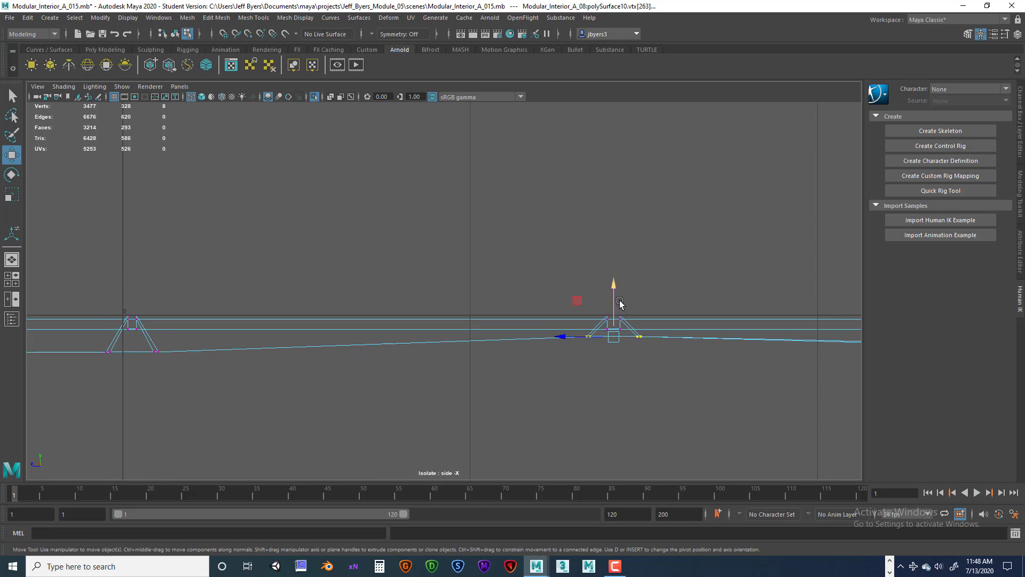
{"action": "left_click_drag", "start_coordinate": [615, 289], "coordinate": [616, 308]}
- Select all bottom vertices along the panel's full length and snap them flat onto the horizontal grid line in front view
{"action": "middle_click_drag", "start_coordinate": [796, 327], "coordinate": [626, 336], "text": "alt"}
{"action": "middle_click_drag", "start_coordinate": [857, 345], "coordinate": [574, 326], "text": "alt"}
{"action": "scroll", "coordinate": [689, 356], "scroll_direction": "down", "scroll_amount": 8}
{"action": "middle_click_drag", "start_coordinate": [465, 366], "coordinate": [489, 394], "text": "alt"}
{"action": "scroll", "coordinate": [569, 382], "scroll_direction": "up", "scroll_amount": 5}
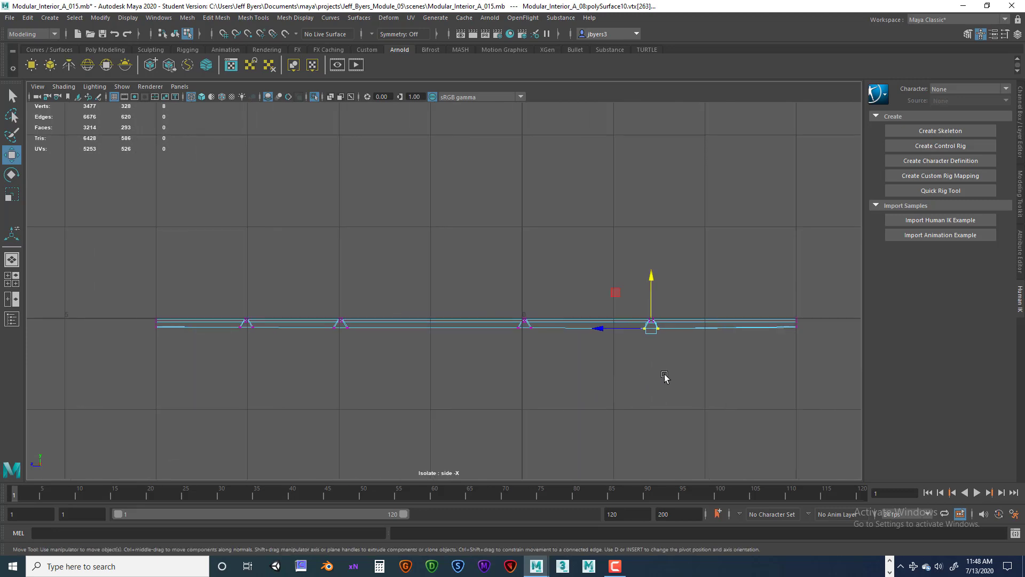
{"action": "left_click_drag", "start_coordinate": [110, 382], "coordinate": [816, 325]}
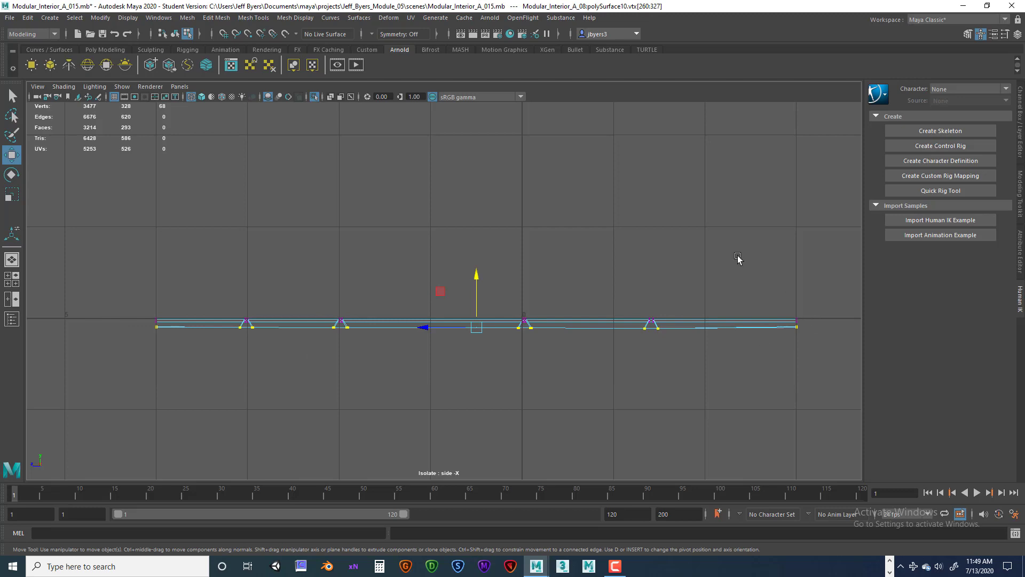
{"action": "key", "text": "space"}
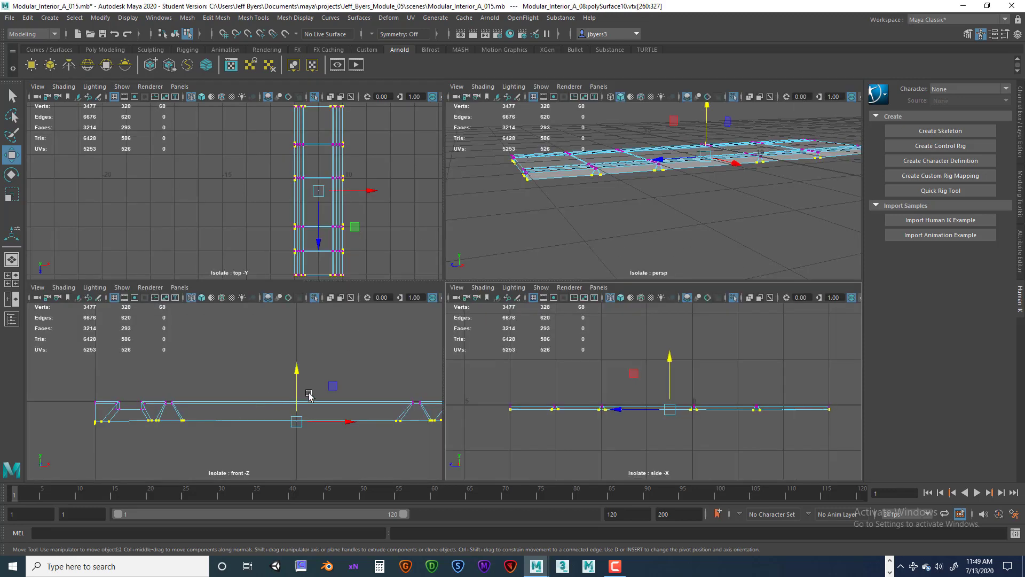
{"action": "key", "text": "space"}
{"action": "key", "text": "f"}
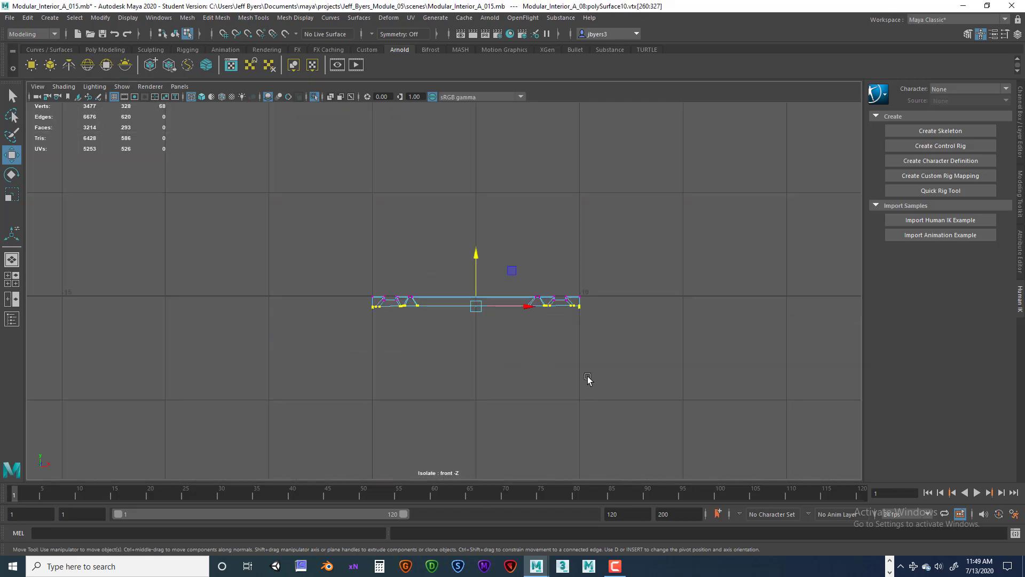
{"action": "scroll", "coordinate": [542, 378], "scroll_direction": "up", "scroll_amount": 3}
{"action": "middle_click_drag", "start_coordinate": [529, 378], "coordinate": [499, 386], "text": "alt"}
{"action": "scroll", "coordinate": [441, 388], "scroll_direction": "up", "scroll_amount": 2}
{"action": "scroll", "coordinate": [500, 388], "scroll_direction": "up", "scroll_amount": 1}
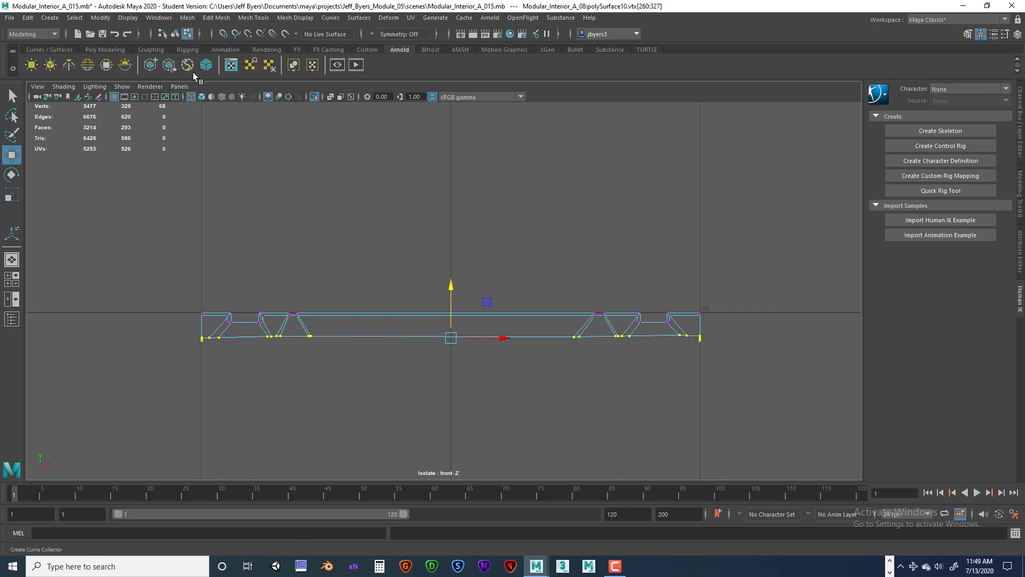
{"action": "left_click", "coordinate": [223, 34]}
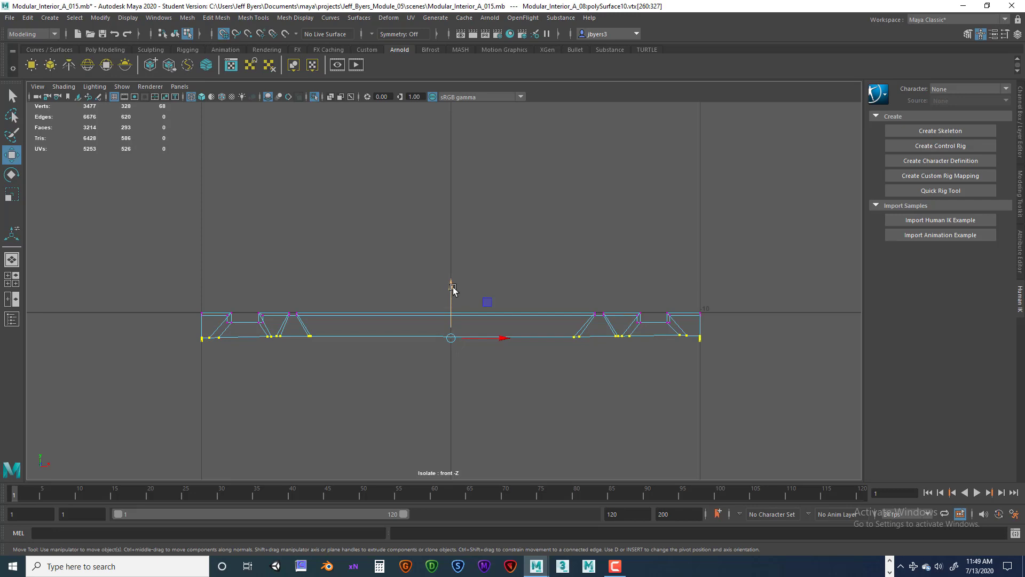
{"action": "scroll", "coordinate": [453, 288], "scroll_direction": "down", "scroll_amount": 5}
{"action": "scroll", "coordinate": [454, 284], "scroll_direction": "up", "scroll_amount": 5}
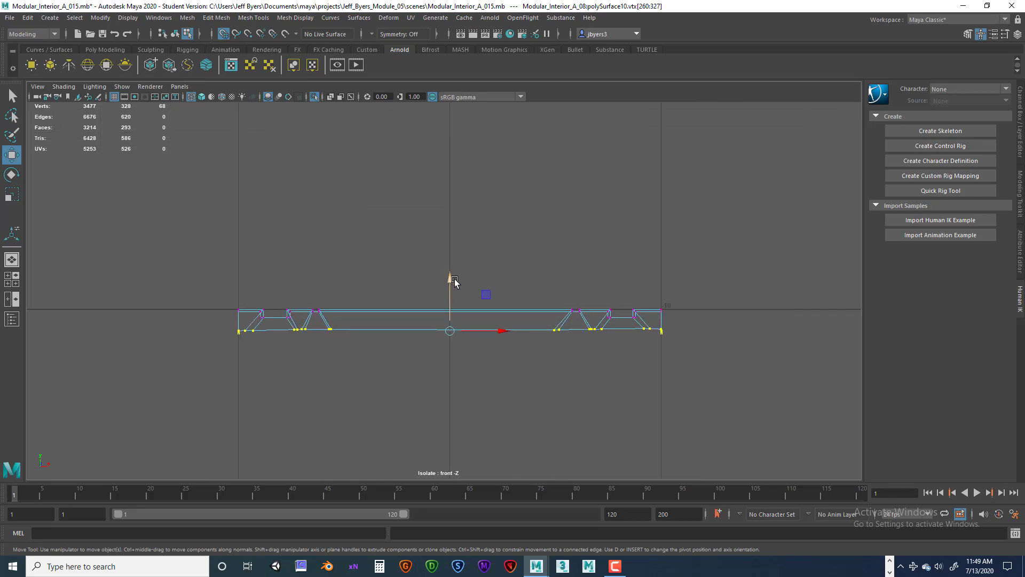
{"action": "left_click_drag", "start_coordinate": [453, 279], "coordinate": [451, 263]}
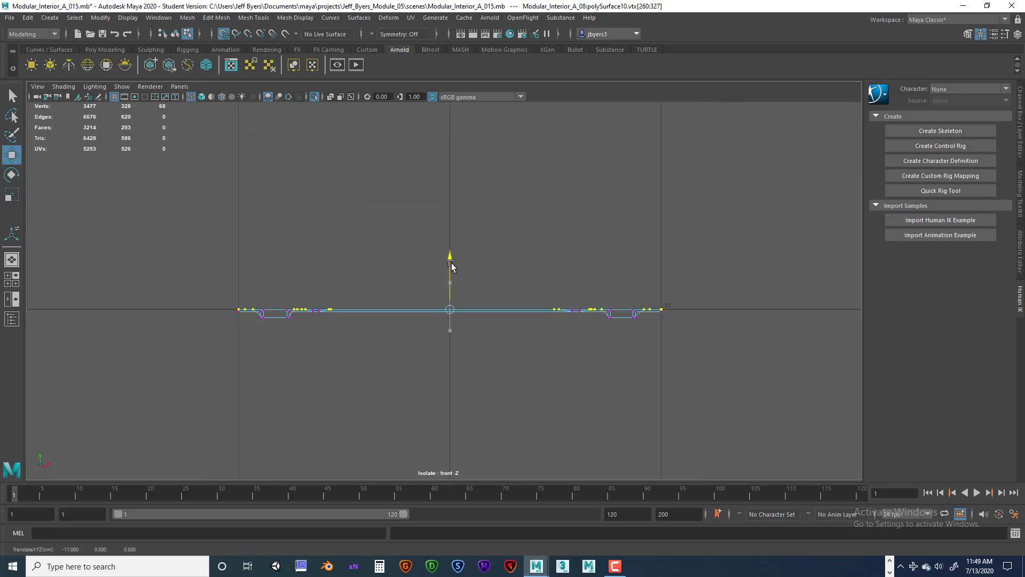
- Turn off grid snapping, lower the flattened bottom vertices below the grooves, and return to the perspective view
{"action": "left_click", "coordinate": [223, 34]}
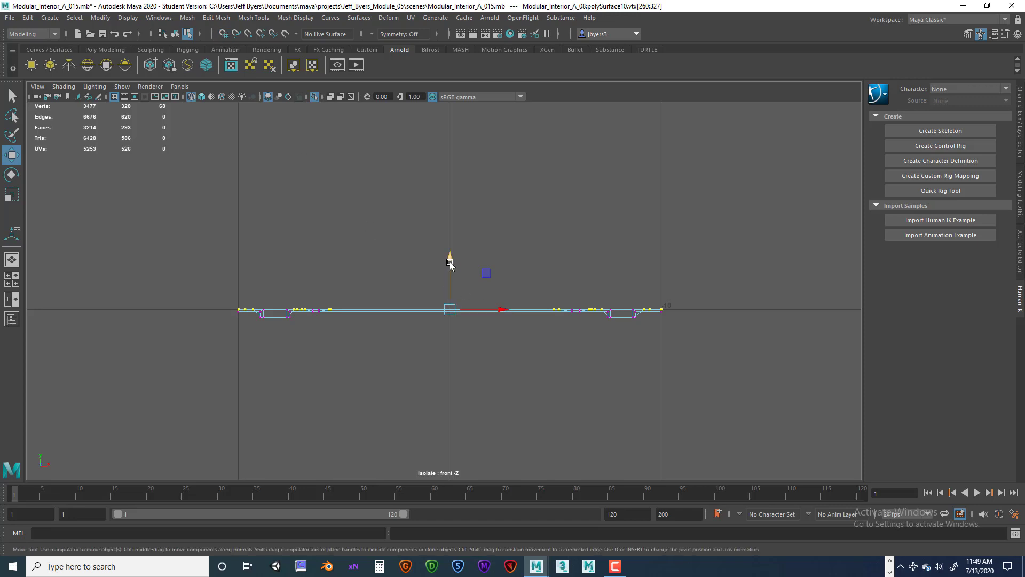
{"action": "left_click_drag", "start_coordinate": [450, 270], "coordinate": [547, 288]}
{"action": "key", "text": "space"}
{"action": "key", "text": "space"}
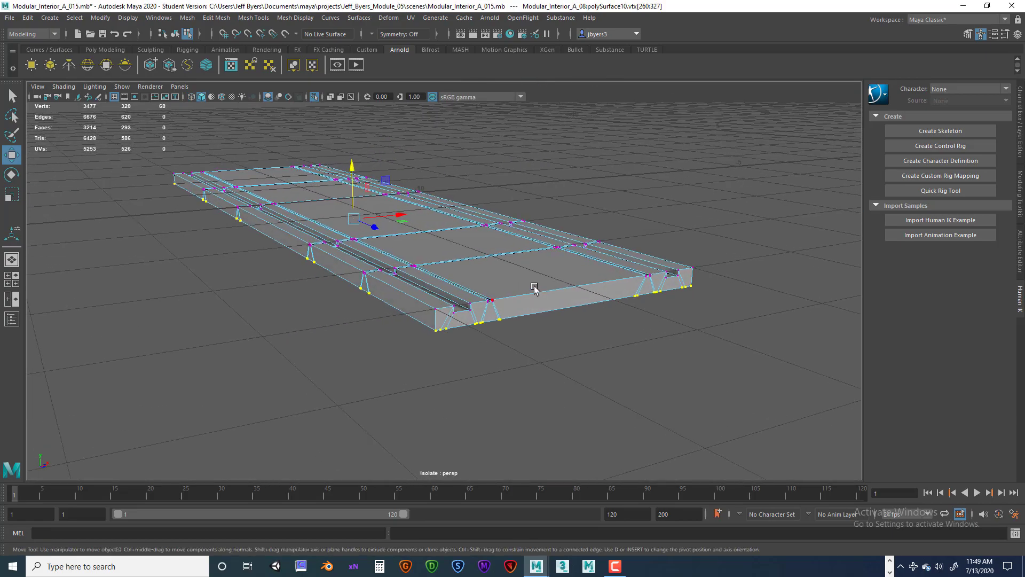
- Bring back the rest of the scene and raise the panel's bottom vertices slightly to thin the slab
{"action": "key", "text": "ctrl+1"}
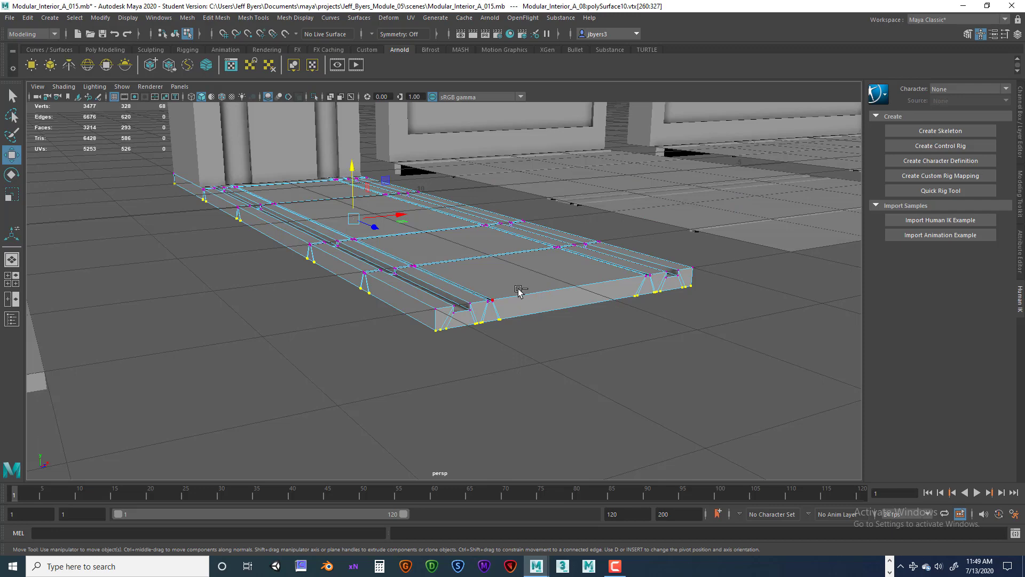
{"action": "left_click_drag", "start_coordinate": [483, 317], "coordinate": [488, 316], "text": "alt"}
{"action": "right_click_drag", "start_coordinate": [488, 316], "coordinate": [480, 318], "text": "alt"}
{"action": "middle_click_drag", "start_coordinate": [311, 331], "coordinate": [443, 327], "text": "alt"}
{"action": "left_click_drag", "start_coordinate": [340, 334], "coordinate": [400, 322], "text": "alt"}
{"action": "middle_click_drag", "start_coordinate": [445, 262], "coordinate": [419, 296], "text": "alt"}
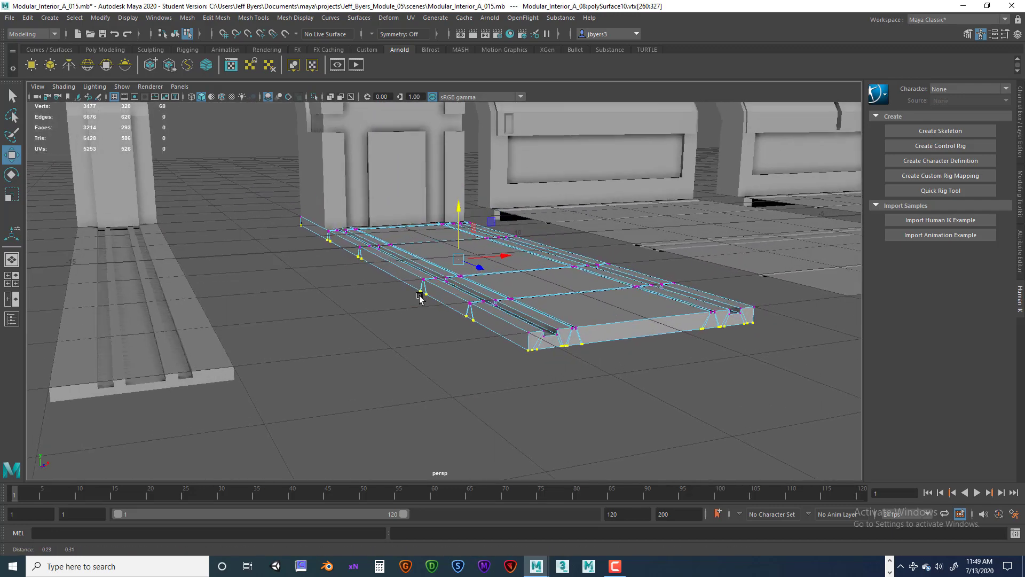
{"action": "left_click_drag", "start_coordinate": [458, 207], "coordinate": [458, 204]}
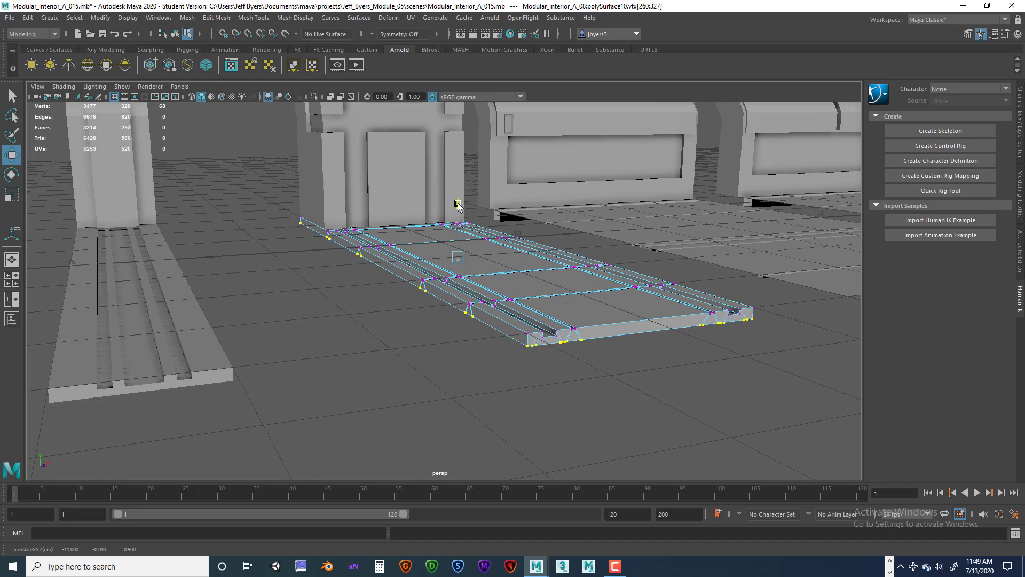
- Examine the floor panel's end face, side edge and groove profiles from several close angles
{"action": "left_click_drag", "start_coordinate": [492, 261], "coordinate": [459, 264], "text": "alt"}
{"action": "right_click_drag", "start_coordinate": [460, 264], "coordinate": [473, 266], "text": "alt"}
{"action": "middle_click_drag", "start_coordinate": [474, 265], "coordinate": [425, 229], "text": "alt"}
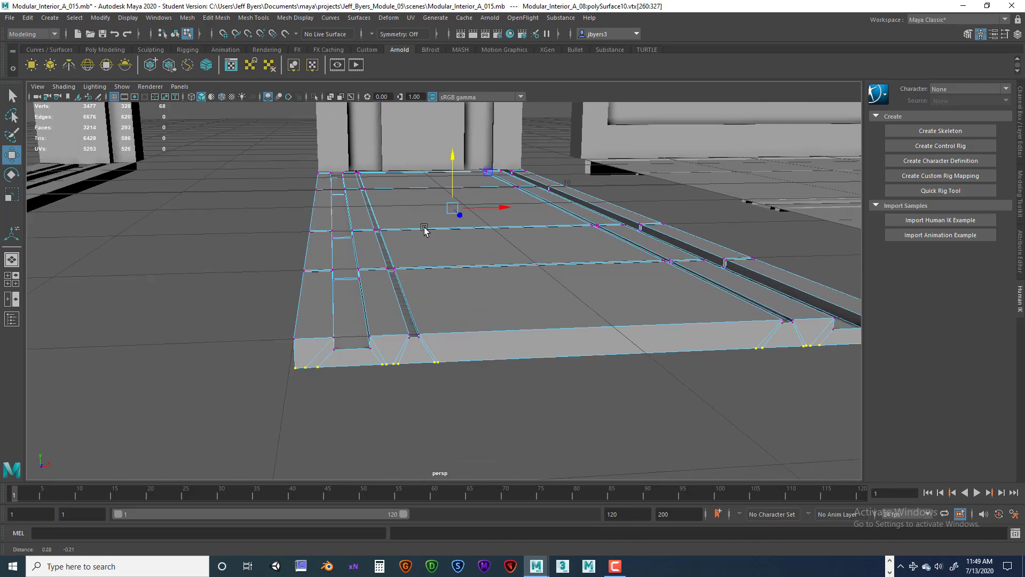
{"action": "left_click_drag", "start_coordinate": [442, 266], "coordinate": [432, 253], "text": "alt"}
{"action": "right_click_drag", "start_coordinate": [448, 260], "coordinate": [517, 271], "text": "alt"}
{"action": "middle_click_drag", "start_coordinate": [364, 300], "coordinate": [413, 292], "text": "alt"}
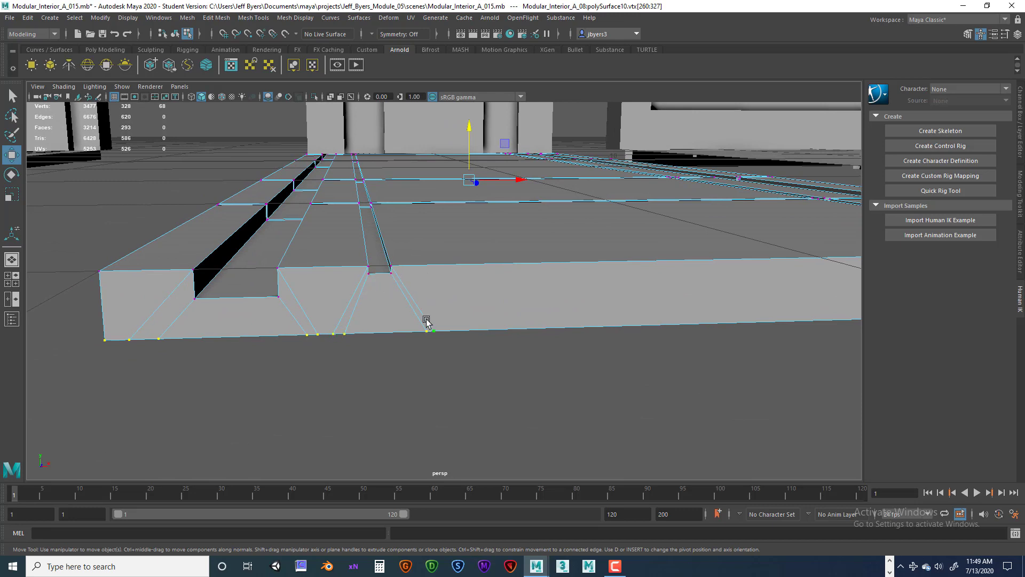
{"action": "left_click_drag", "start_coordinate": [327, 327], "coordinate": [464, 286], "text": "alt"}
{"action": "left_click_drag", "start_coordinate": [564, 288], "coordinate": [369, 300], "text": "alt"}
{"action": "left_click_drag", "start_coordinate": [567, 352], "coordinate": [595, 350], "text": "alt"}
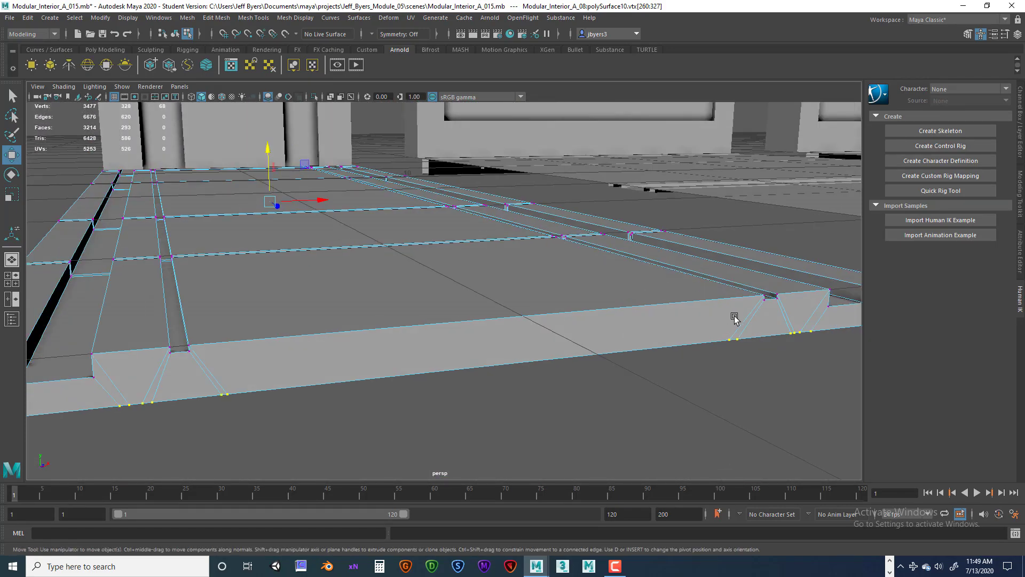
{"action": "left_click_drag", "start_coordinate": [432, 334], "coordinate": [331, 327], "text": "alt"}
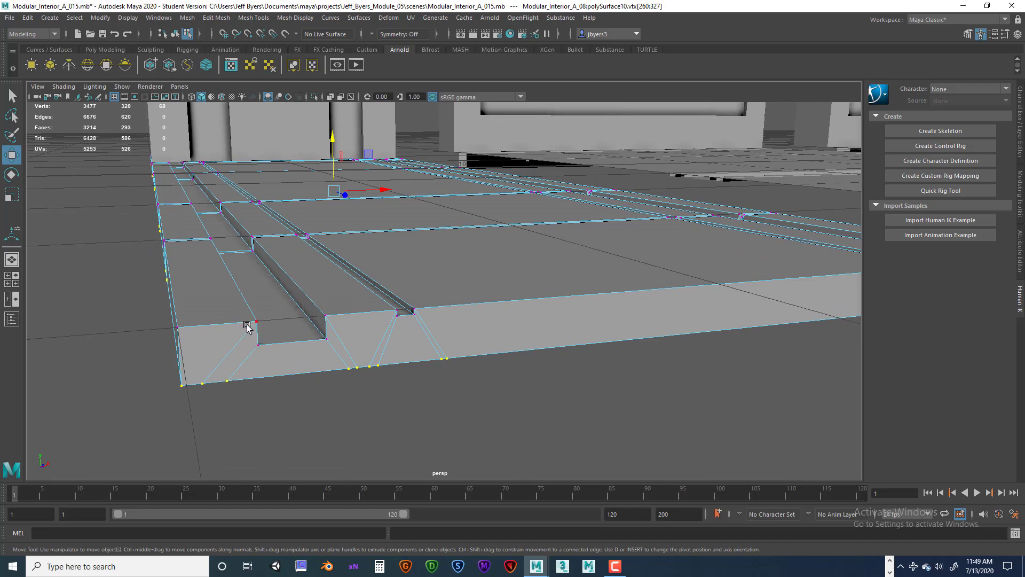
{"action": "left_click_drag", "start_coordinate": [228, 332], "coordinate": [218, 314], "text": "alt"}
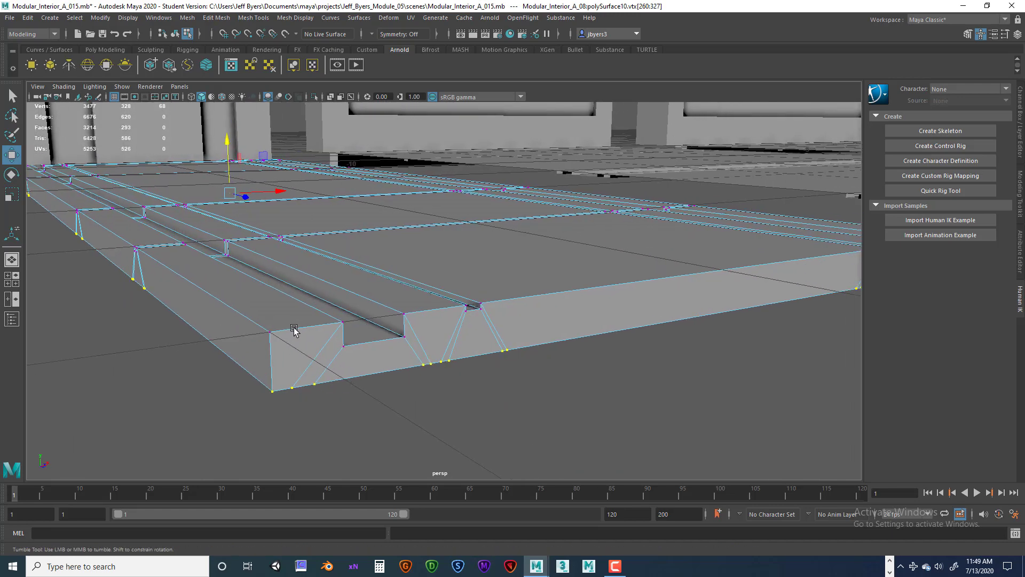
{"action": "left_click_drag", "start_coordinate": [294, 330], "coordinate": [316, 333], "text": "alt"}
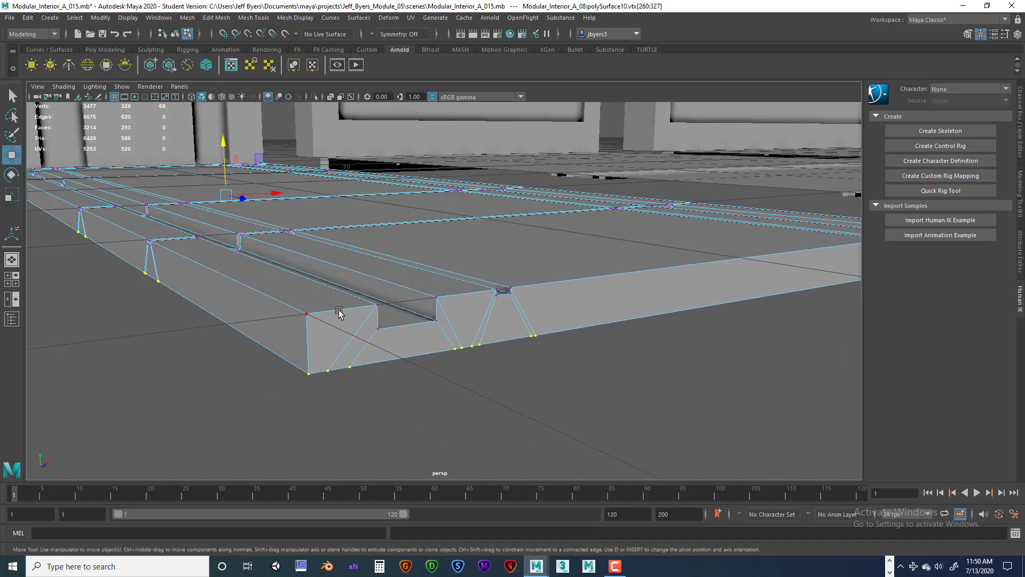
- Return the thickened floor panel to object mode and deselect it
{"action": "right_click_drag", "start_coordinate": [339, 313], "coordinate": [344, 325]}
{"action": "left_click_drag", "start_coordinate": [371, 337], "coordinate": [480, 337], "text": "alt"}
{"action": "scroll", "coordinate": [409, 347], "scroll_direction": "down", "scroll_amount": 2}
{"action": "scroll", "coordinate": [424, 339], "scroll_direction": "down", "scroll_amount": 1}
{"action": "middle_click_drag", "start_coordinate": [481, 333], "coordinate": [344, 356], "text": "alt"}
{"action": "scroll", "coordinate": [368, 355], "scroll_direction": "down", "scroll_amount": 2}
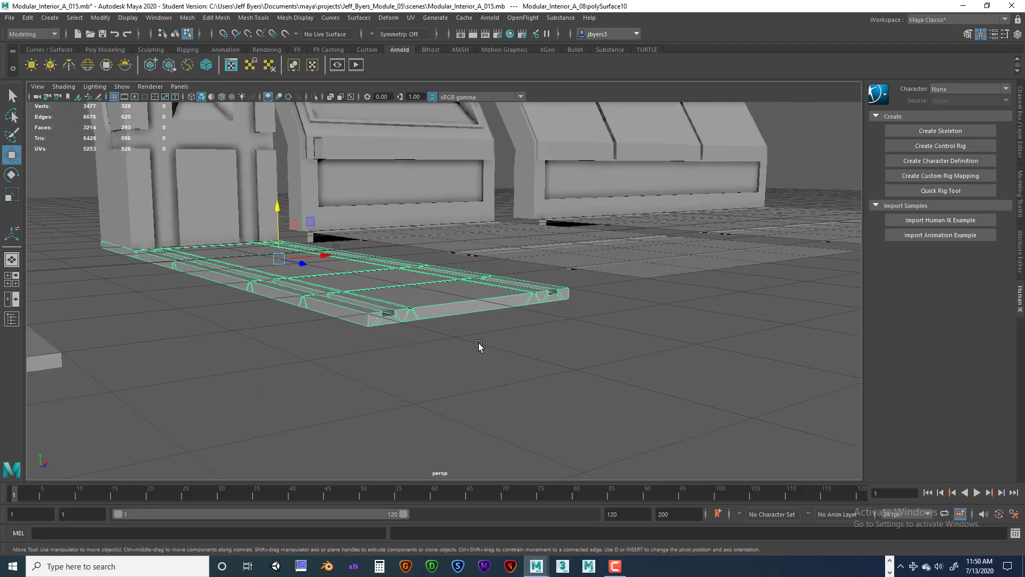
{"action": "left_click", "coordinate": [497, 345]}
- Select the flat floor panel with the cross grooves next to the thickened one
{"action": "middle_click_drag", "start_coordinate": [517, 342], "coordinate": [496, 344], "text": "alt"}
{"action": "left_click_drag", "start_coordinate": [497, 344], "coordinate": [473, 328], "text": "alt"}
{"action": "left_click", "coordinate": [354, 339]}
{"action": "right_click", "coordinate": [394, 354]}
{"action": "left_click", "coordinate": [382, 339]}
{"action": "mouse_move", "coordinate": [382, 315]}
{"action": "left_mouse_down", "text": "alt"}
{"action": "mouse_move", "coordinate": [398, 315]}
{"action": "mouse_move", "coordinate": [377, 313]}
{"action": "left_mouse_up", "text": "alt"}
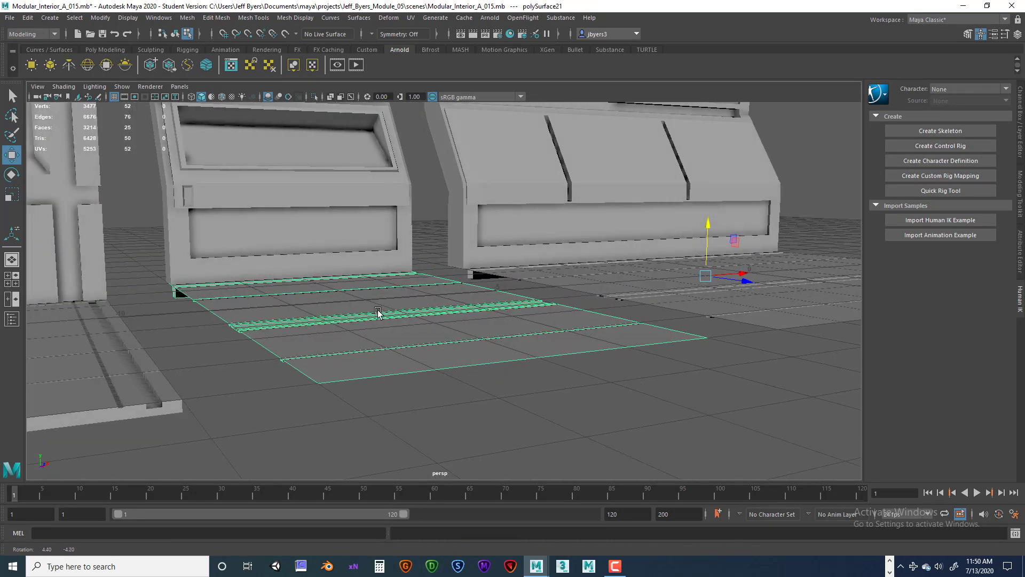
{"action": "middle_click_drag", "start_coordinate": [377, 312], "coordinate": [347, 308], "text": "alt"}
{"action": "left_click_drag", "start_coordinate": [340, 319], "coordinate": [402, 321], "text": "alt"}
{"action": "right_click", "coordinate": [411, 366]}
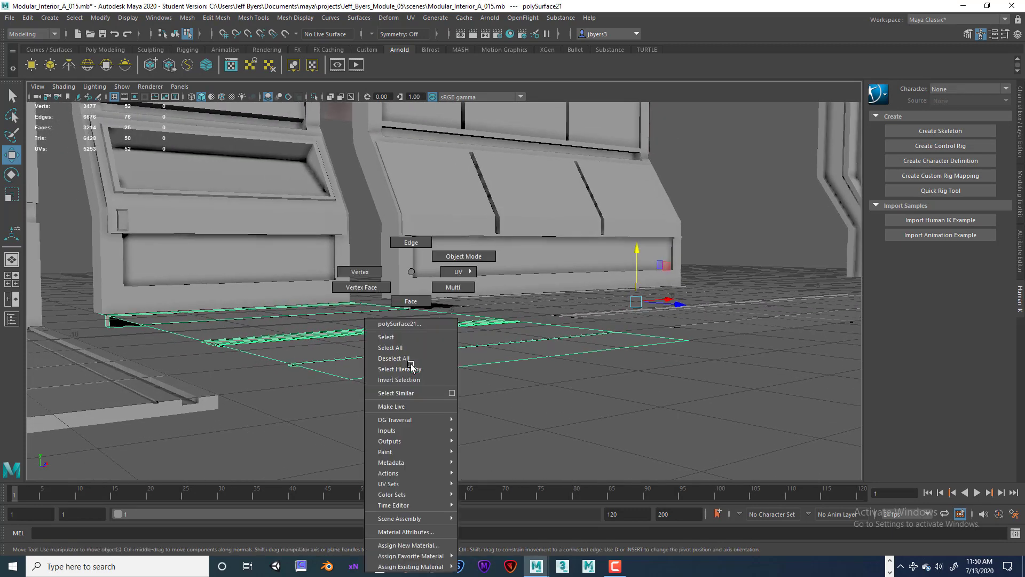
{"action": "left_click", "coordinate": [410, 358]}
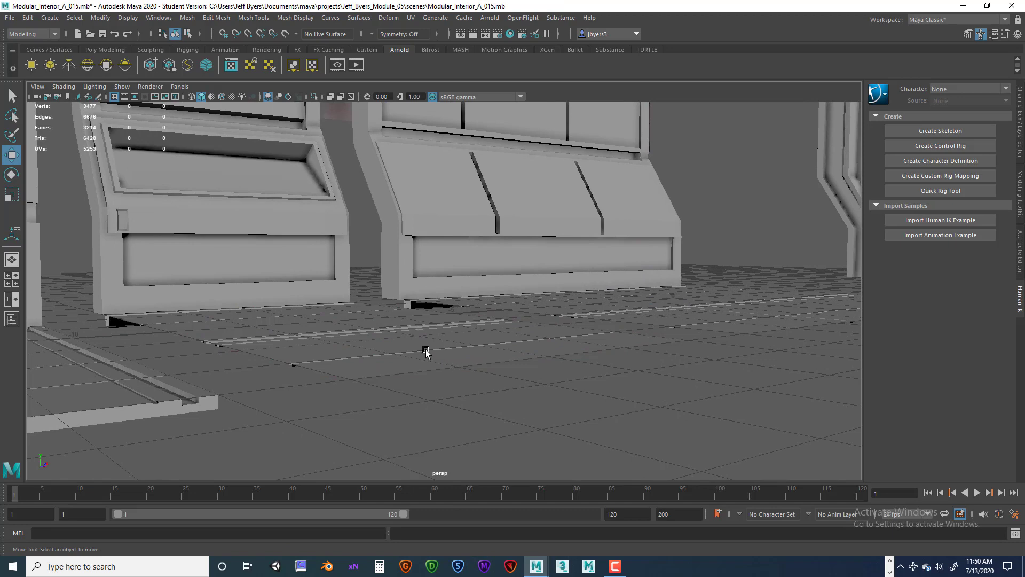
{"action": "left_click", "coordinate": [426, 351]}
{"action": "left_click_drag", "start_coordinate": [451, 346], "coordinate": [448, 348], "text": "alt"}
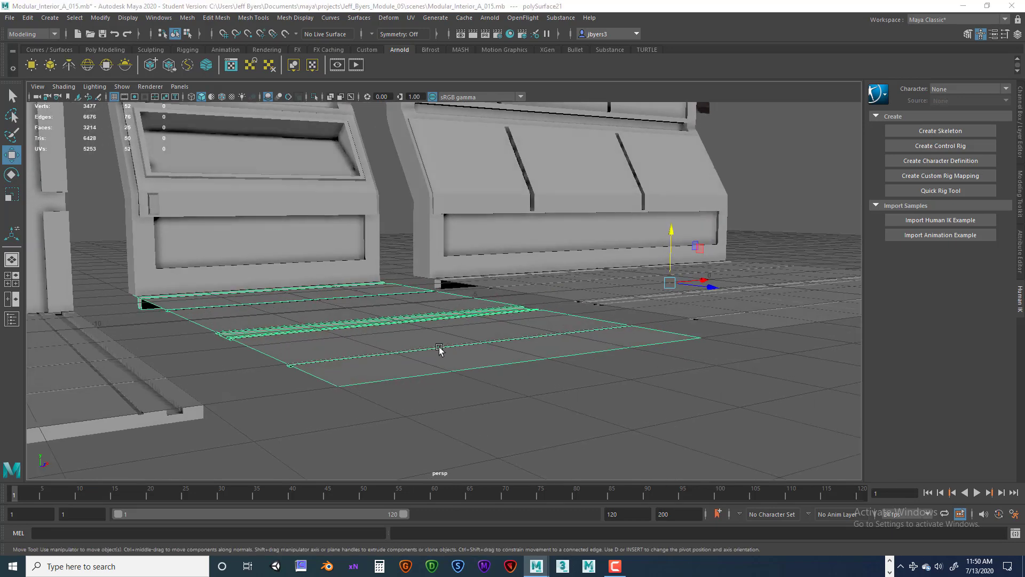
- Show the four-view layout and bring the whole scene back in the top, front and side views
{"action": "key", "text": "space"}
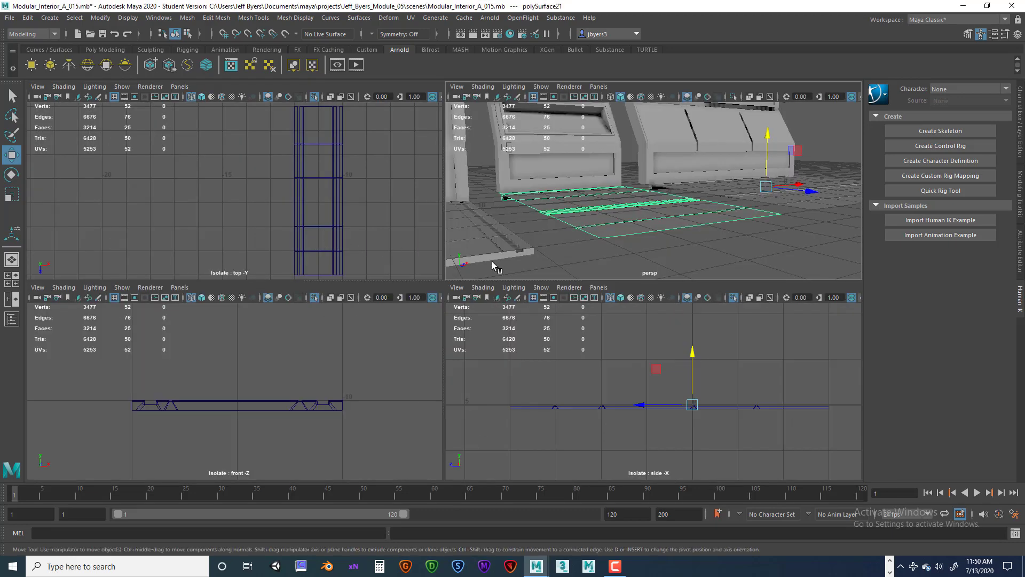
{"action": "left_click_drag", "start_coordinate": [638, 231], "coordinate": [673, 216], "text": "alt"}
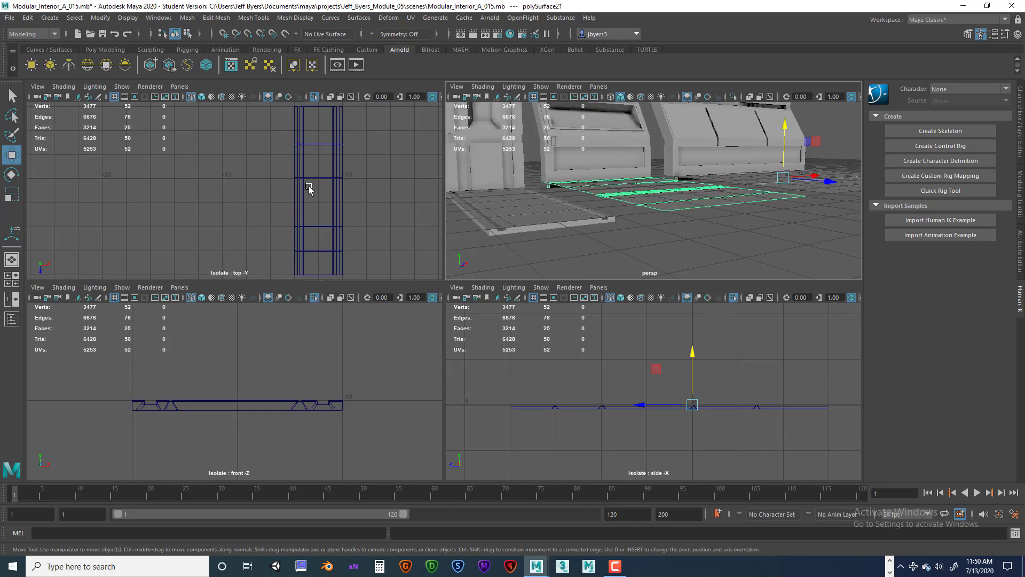
{"action": "key", "text": "f"}
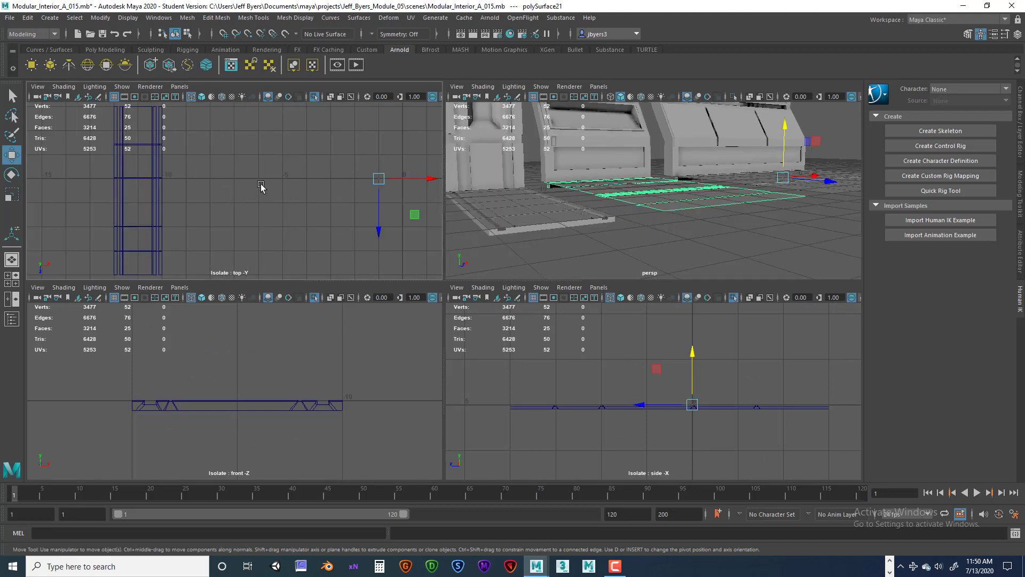
{"action": "scroll", "coordinate": [309, 181], "scroll_direction": "down", "scroll_amount": 3}
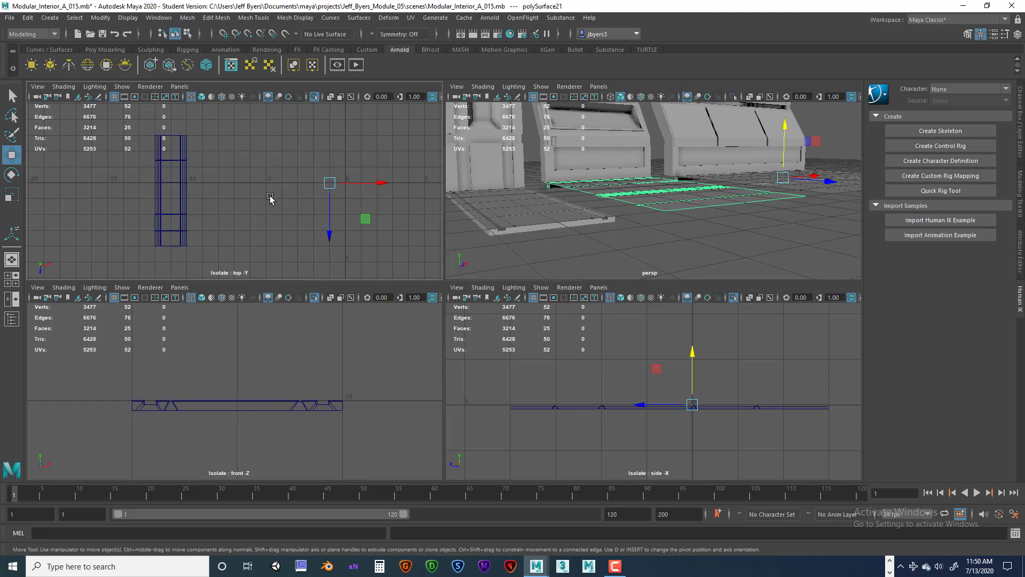
{"action": "key", "text": "ctrl+1"}
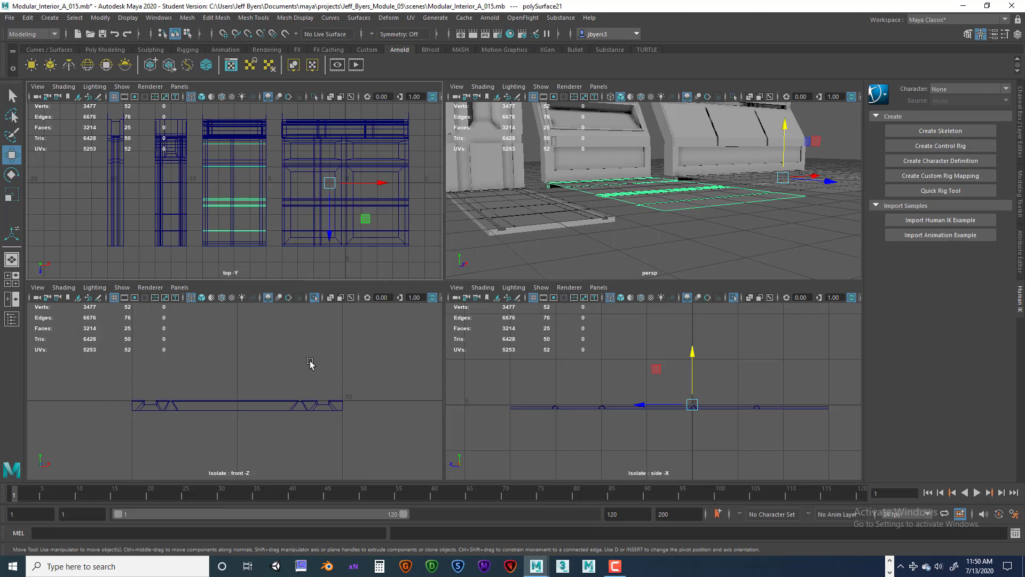
{"action": "key", "text": "ctrl+1"}
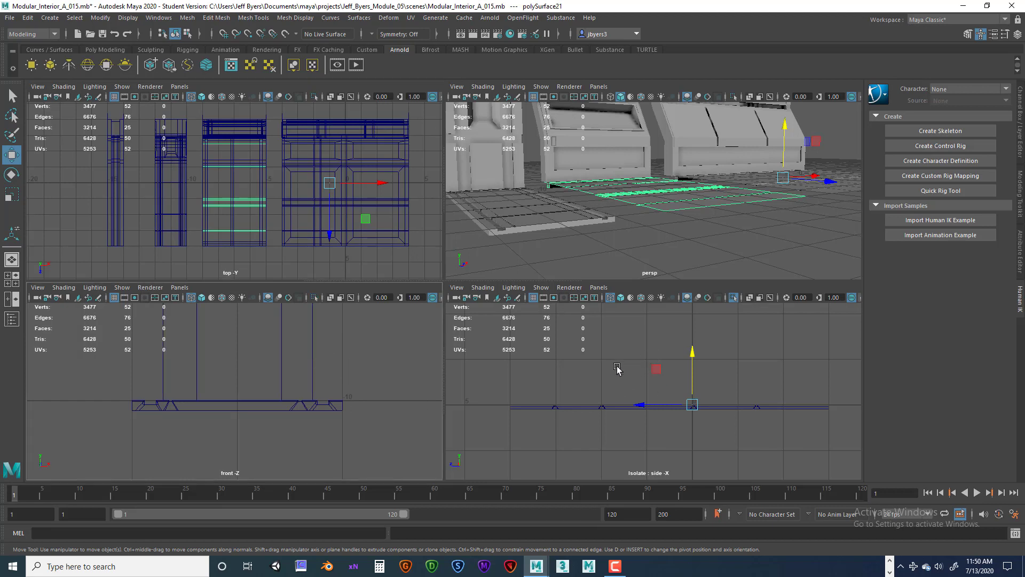
{"action": "key", "text": "ctrl+1"}
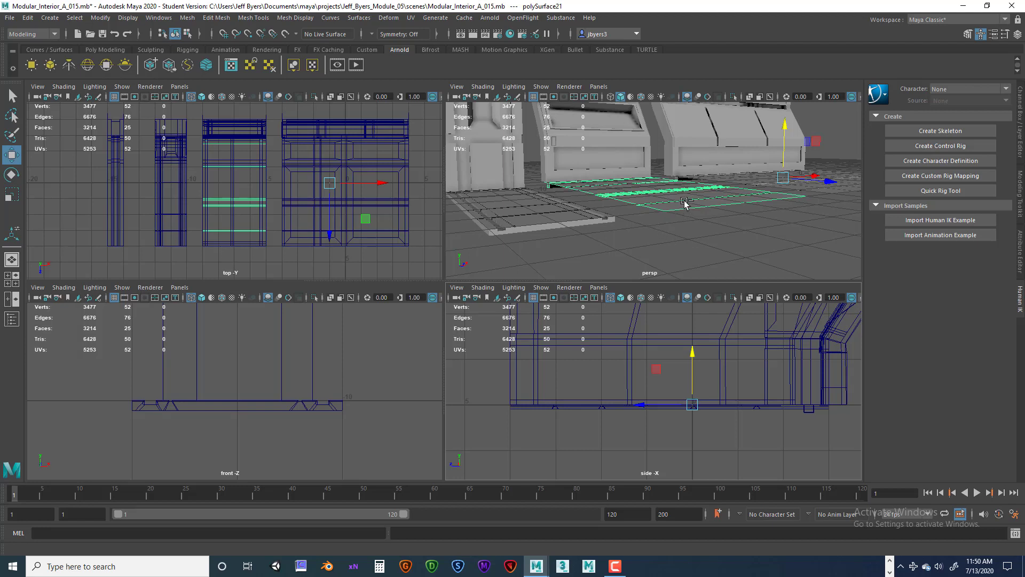
- Isolate the selected cross-grooved floor panel in all four views and frame it in the orthographic views
{"action": "key", "text": "ctrl+1"}
{"action": "key", "text": "ctrl+1"}
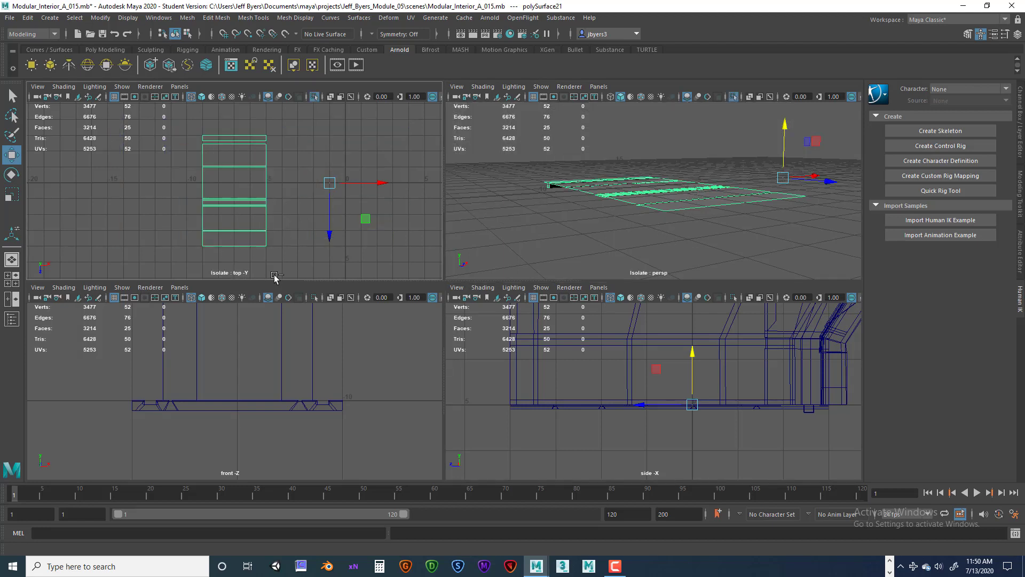
{"action": "key", "text": "ctrl+1"}
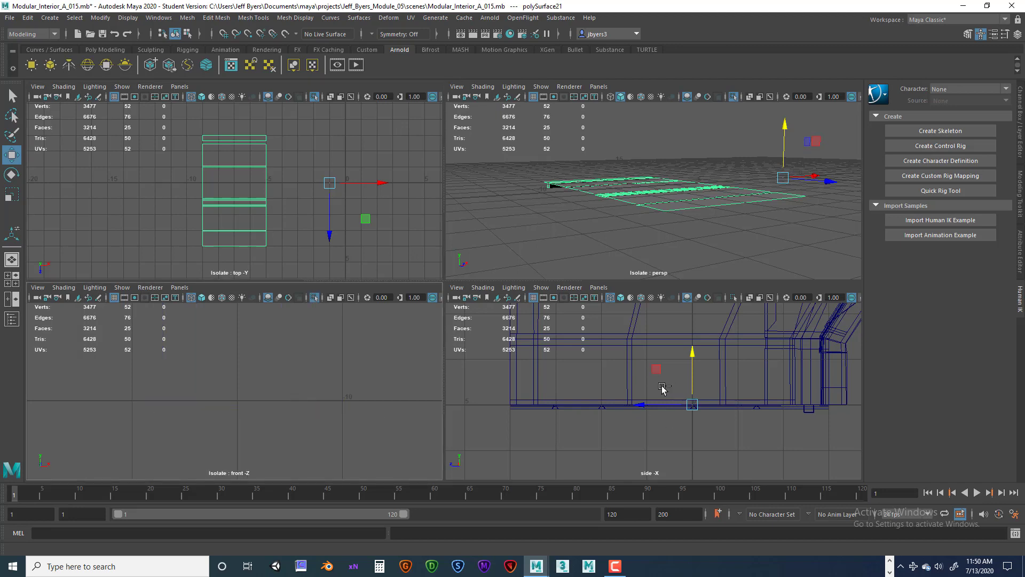
{"action": "key", "text": "ctrl+1"}
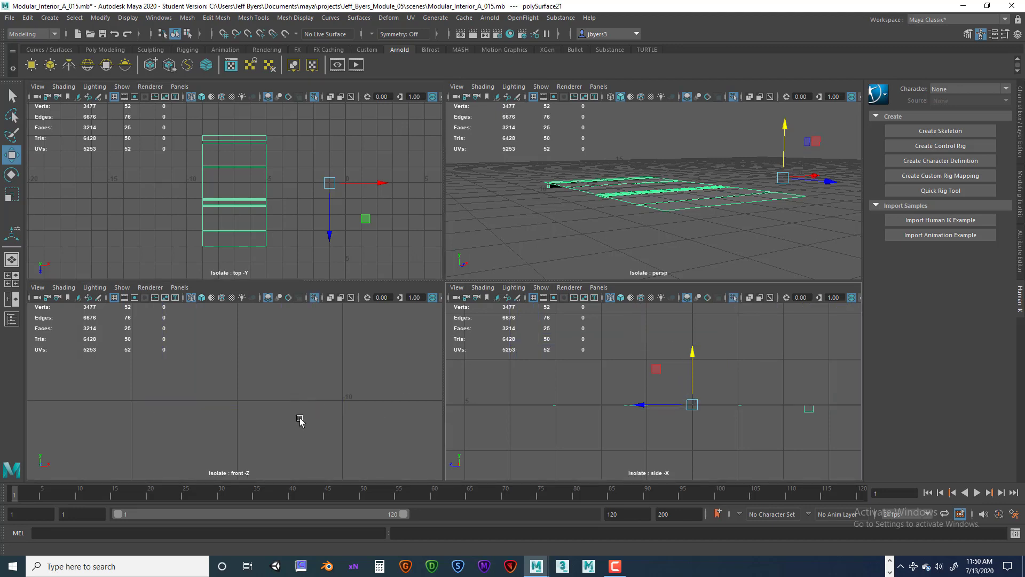
{"action": "key", "text": "f"}
{"action": "key", "text": "f"}
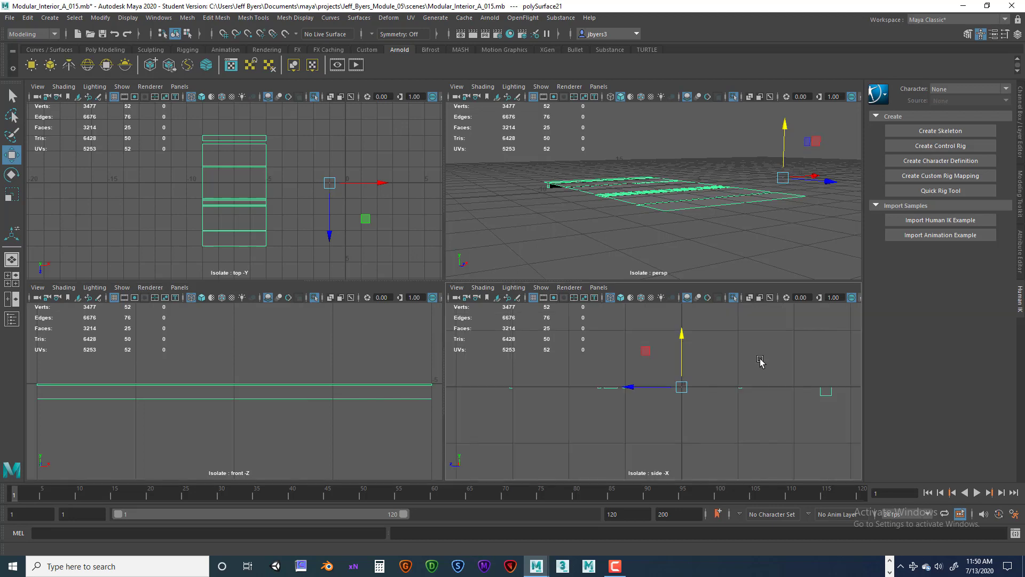
{"action": "key", "text": "f"}
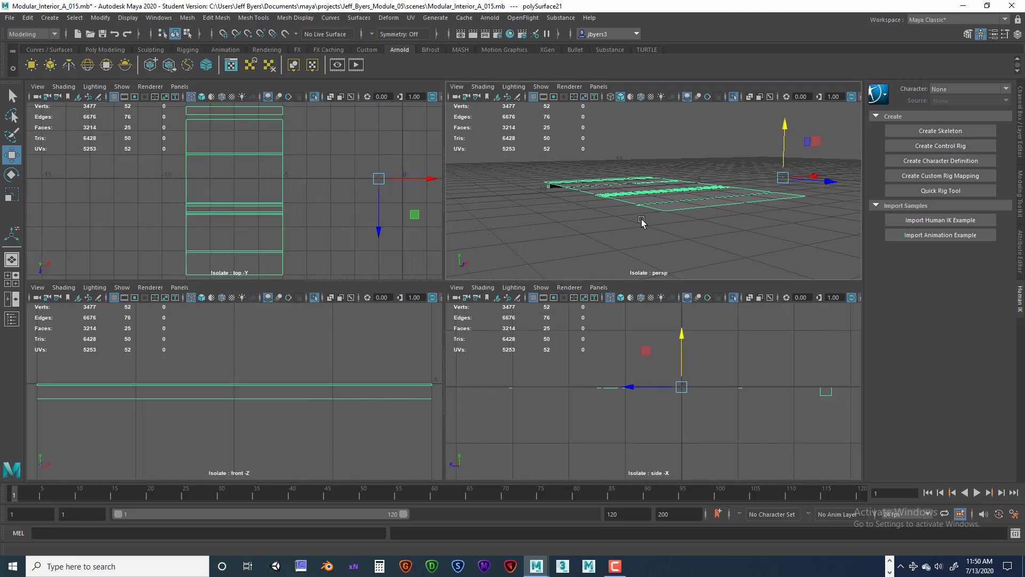
- Examine the isolated floor panel's groove and channel profile against the grid line in the side view
{"action": "scroll", "coordinate": [662, 415], "scroll_direction": "up", "scroll_amount": 4}
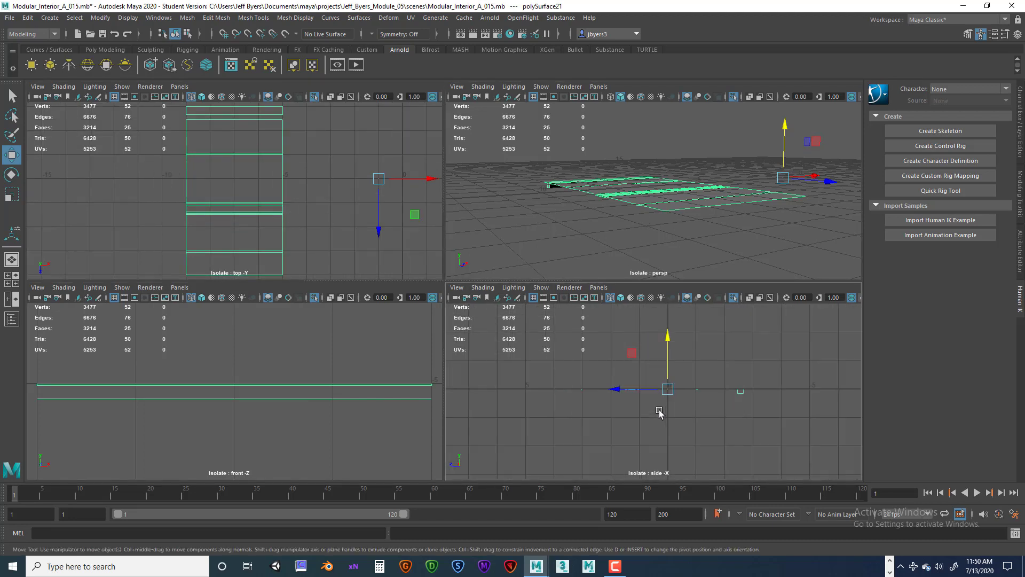
{"action": "scroll", "coordinate": [658, 411], "scroll_direction": "up", "scroll_amount": 4}
{"action": "scroll", "coordinate": [659, 413], "scroll_direction": "down", "scroll_amount": 7}
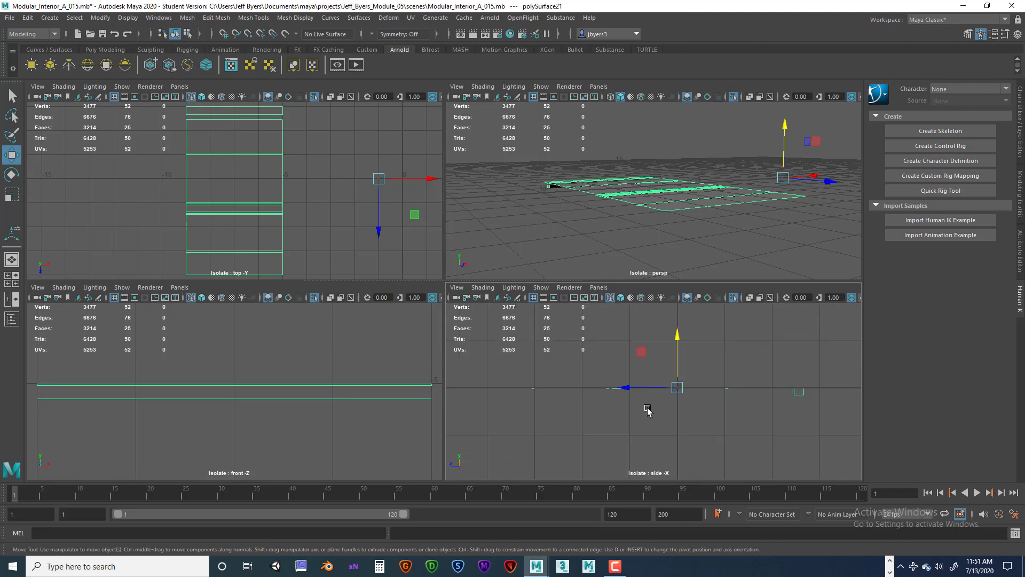
{"action": "scroll", "coordinate": [592, 403], "scroll_direction": "up", "scroll_amount": 5}
{"action": "scroll", "coordinate": [592, 404], "scroll_direction": "down", "scroll_amount": 3}
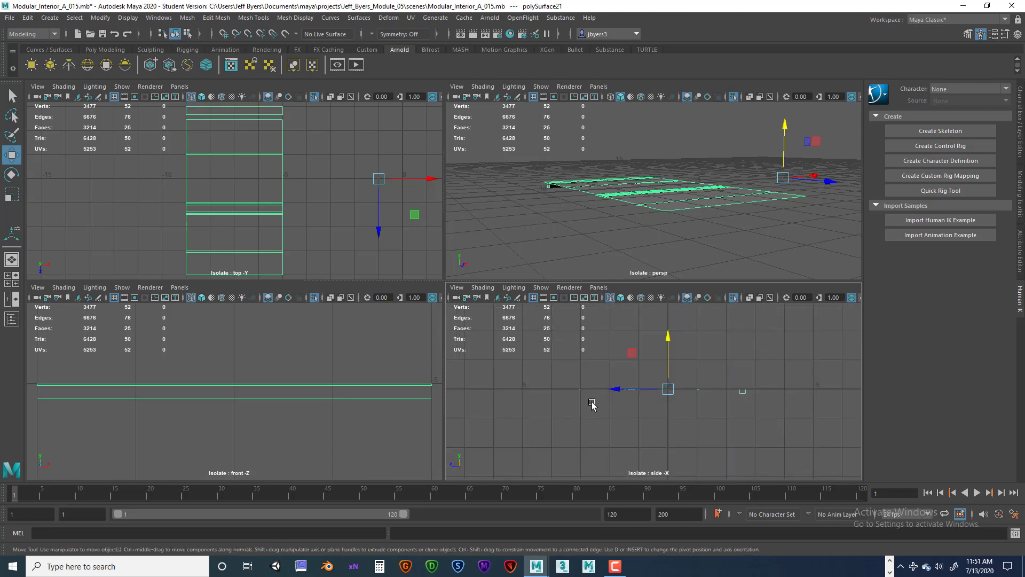
{"action": "key", "text": "space"}
{"action": "scroll", "coordinate": [607, 390], "scroll_direction": "down", "scroll_amount": 4}
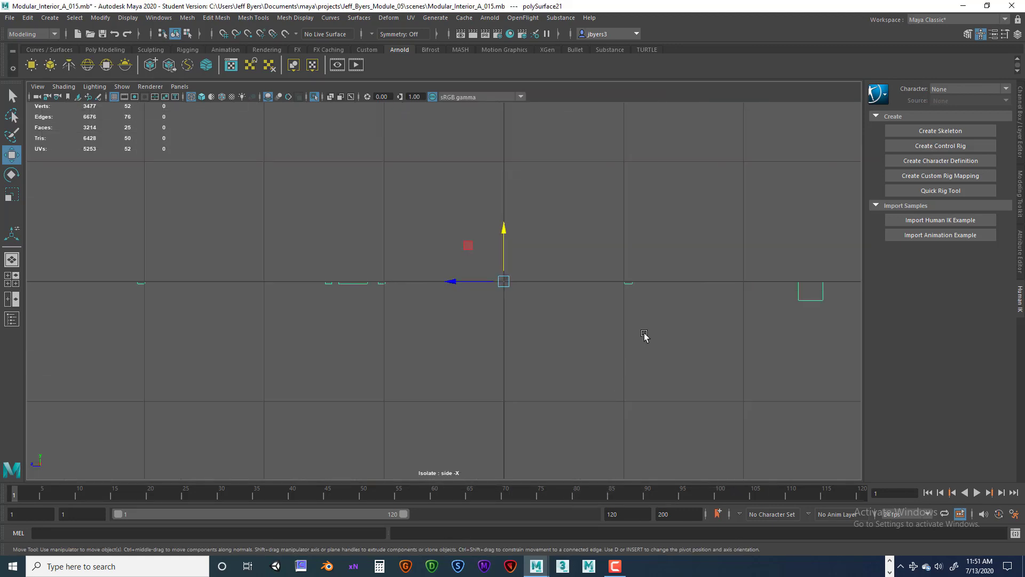
{"action": "key", "text": "space"}
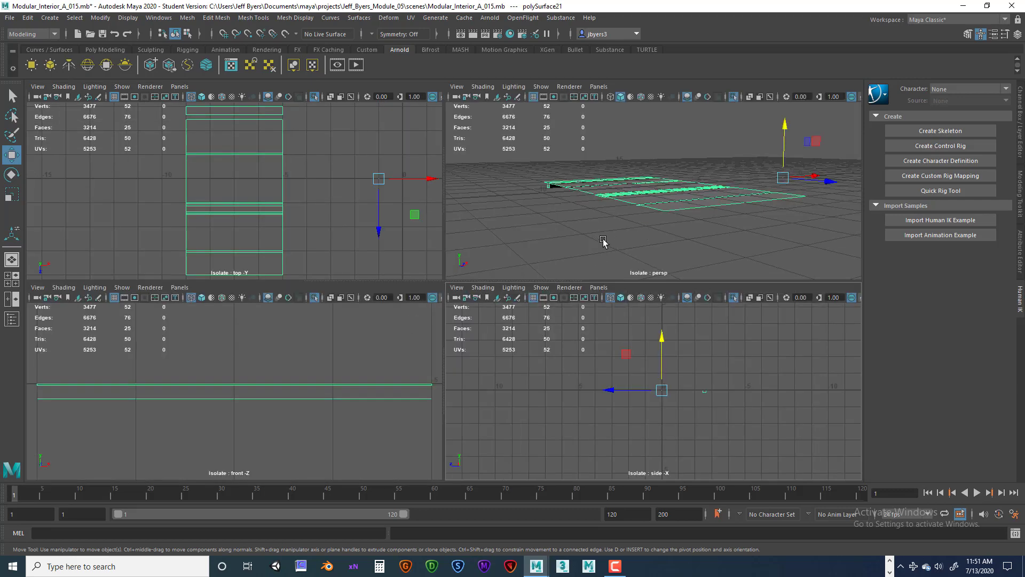
{"action": "key", "text": "space"}
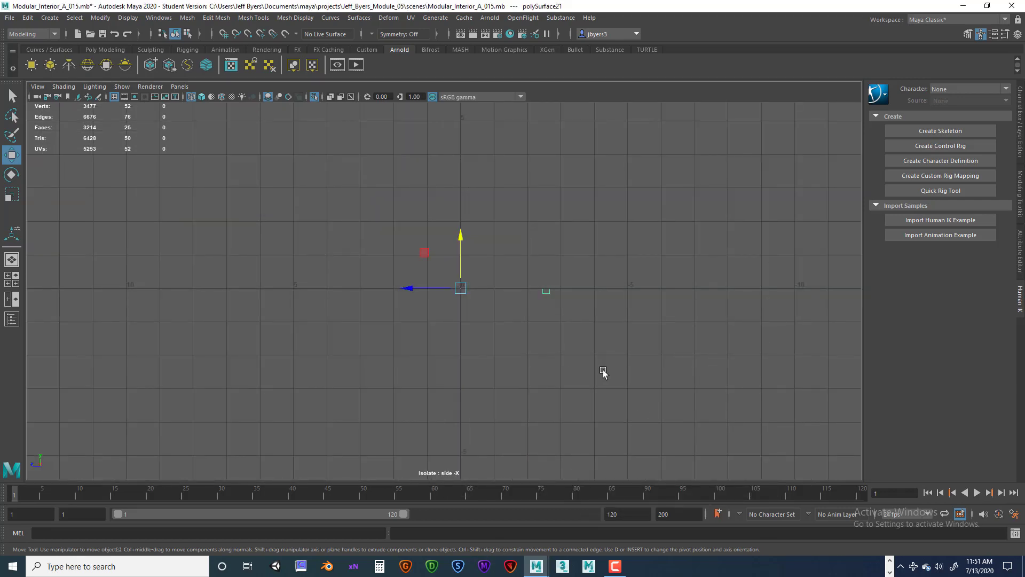
{"action": "scroll", "coordinate": [473, 328], "scroll_direction": "up", "scroll_amount": 5}
{"action": "scroll", "coordinate": [354, 335], "scroll_direction": "up", "scroll_amount": 3}
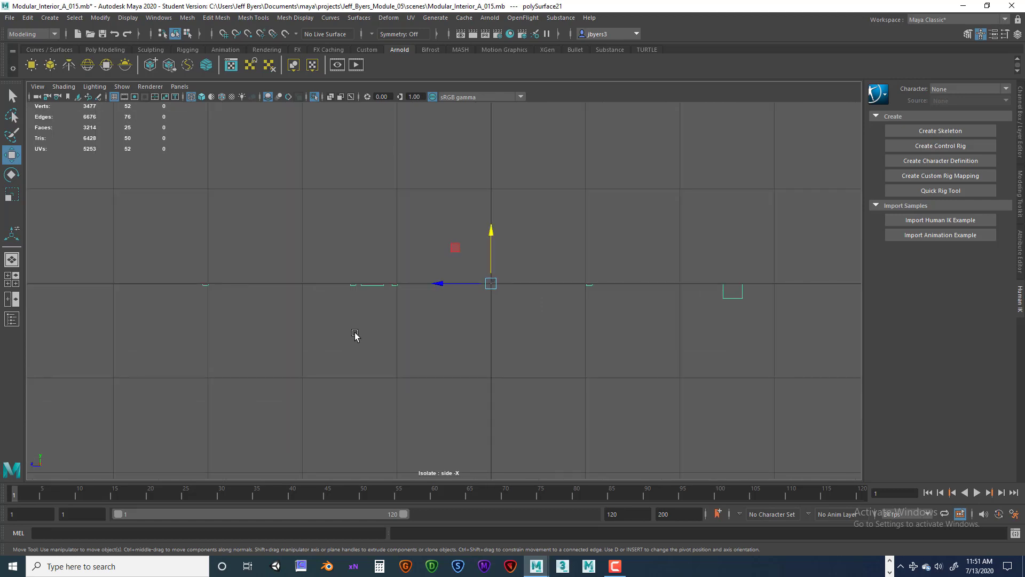
- Raise the floor panel about 0.11 cm in Y so its profile sits just above the grid line
{"action": "scroll", "coordinate": [356, 337], "scroll_direction": "down", "scroll_amount": 7}
{"action": "scroll", "coordinate": [389, 341], "scroll_direction": "up", "scroll_amount": 2}
{"action": "left_click_drag", "start_coordinate": [468, 235], "coordinate": [468, 225]}
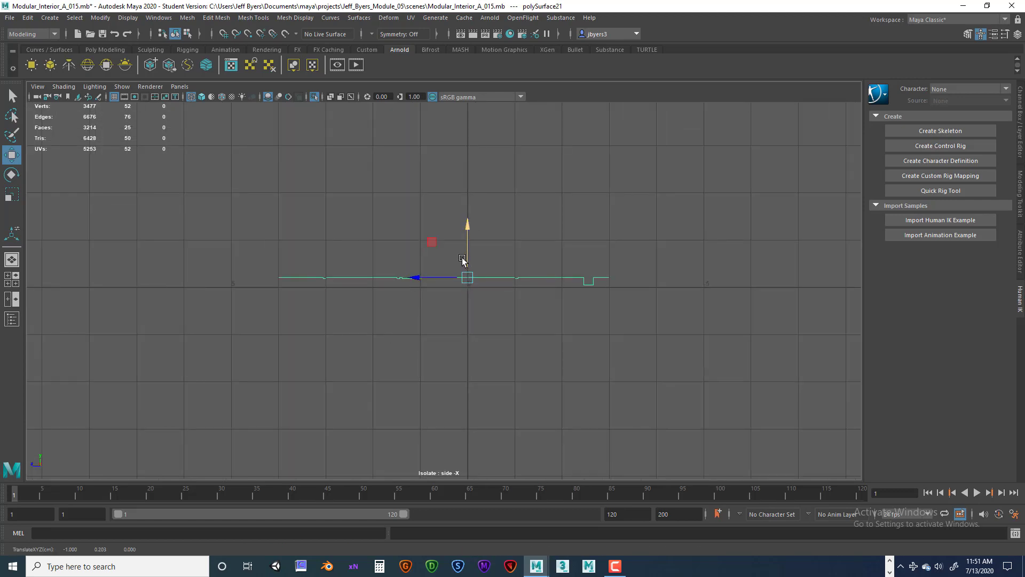
{"action": "key", "text": "ctrl+z"}
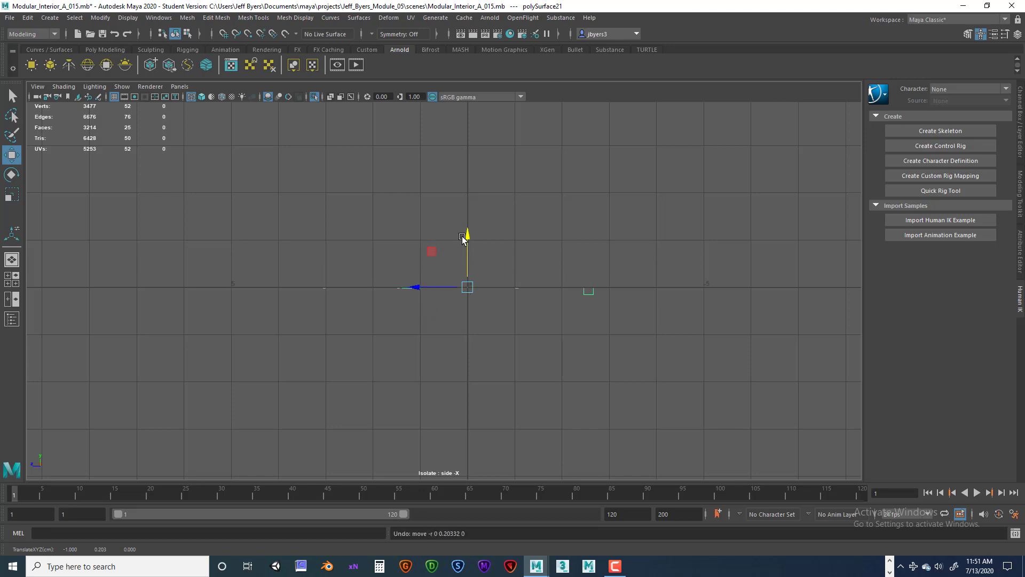
{"action": "mouse_move", "coordinate": [463, 237]}
{"action": "left_mouse_down"}
{"action": "mouse_move", "coordinate": [467, 227]}
{"action": "mouse_move", "coordinate": [467, 239]}
{"action": "left_mouse_up"}
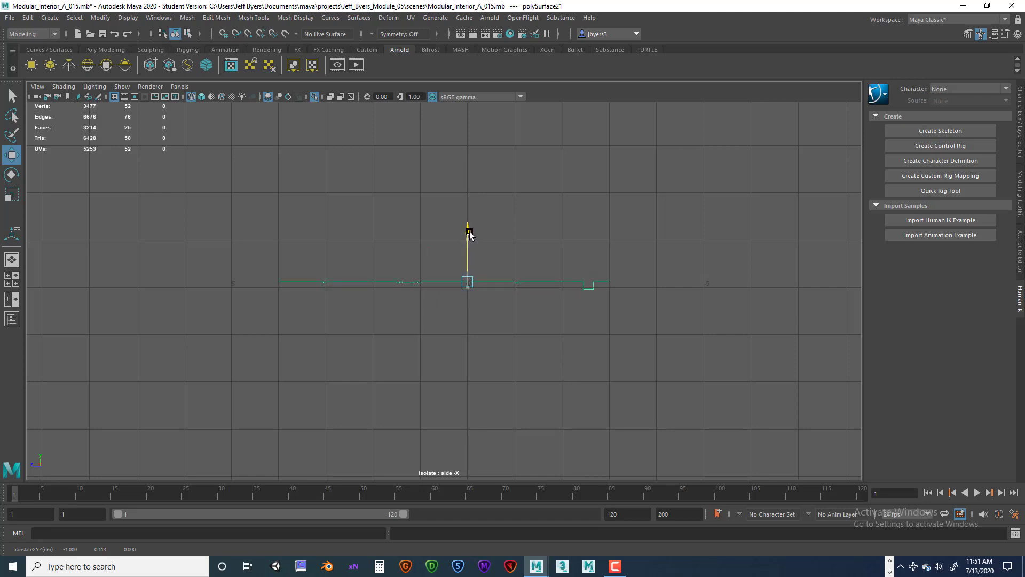
- Check the raised panel's height against the grid in the front and side views, ending in the full perspective view
{"action": "key", "text": "space"}
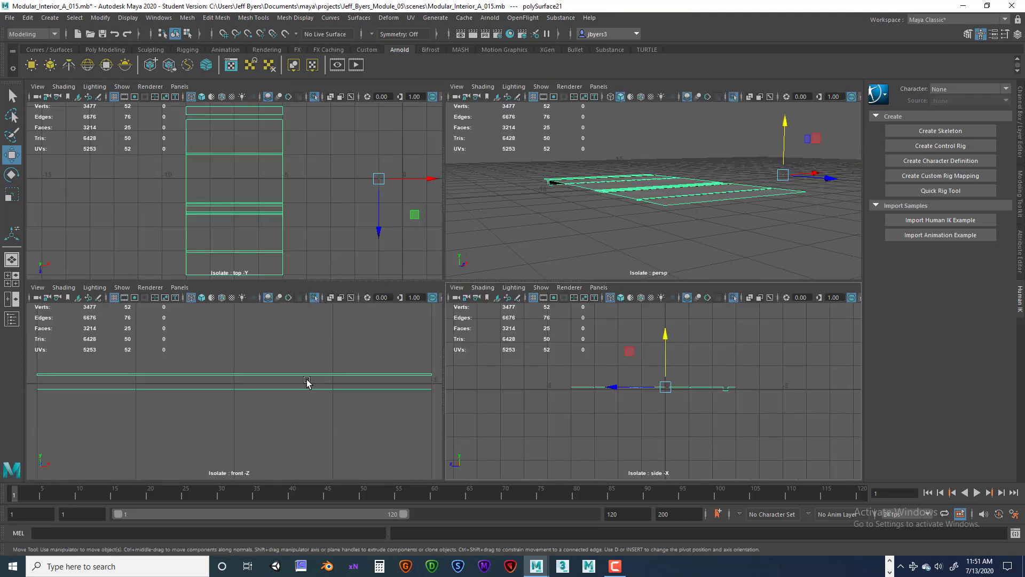
{"action": "key", "text": "space"}
{"action": "scroll", "coordinate": [359, 358], "scroll_direction": "up", "scroll_amount": 5}
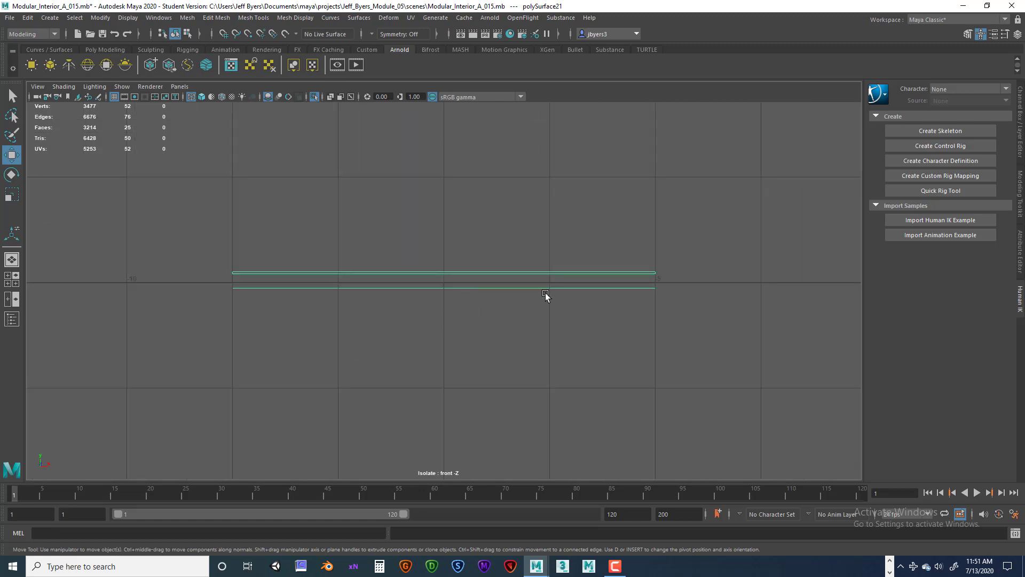
{"action": "key", "text": "space"}
{"action": "key", "text": "space"}
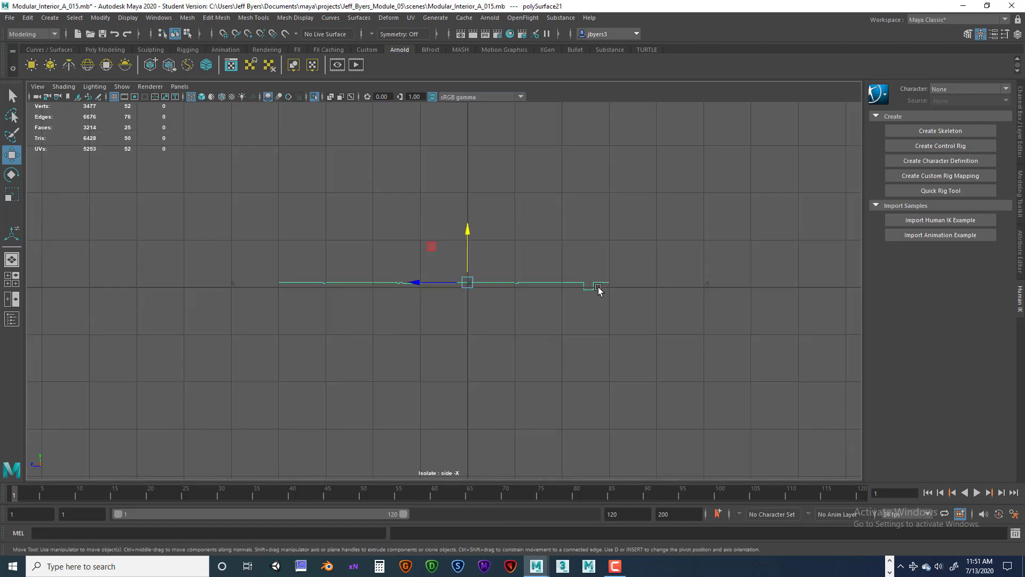
{"action": "key", "text": "space"}
{"action": "key", "text": "space"}
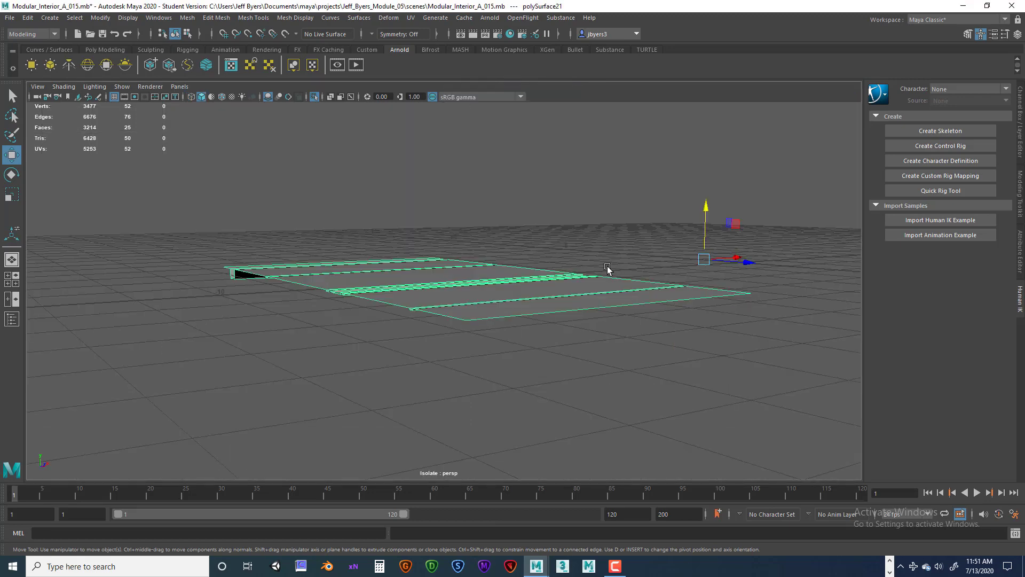
- Switch the floor panel to edge editing and select its entire outer border edge loop
{"action": "right_click_drag", "start_coordinate": [600, 286], "coordinate": [685, 295], "text": "alt"}
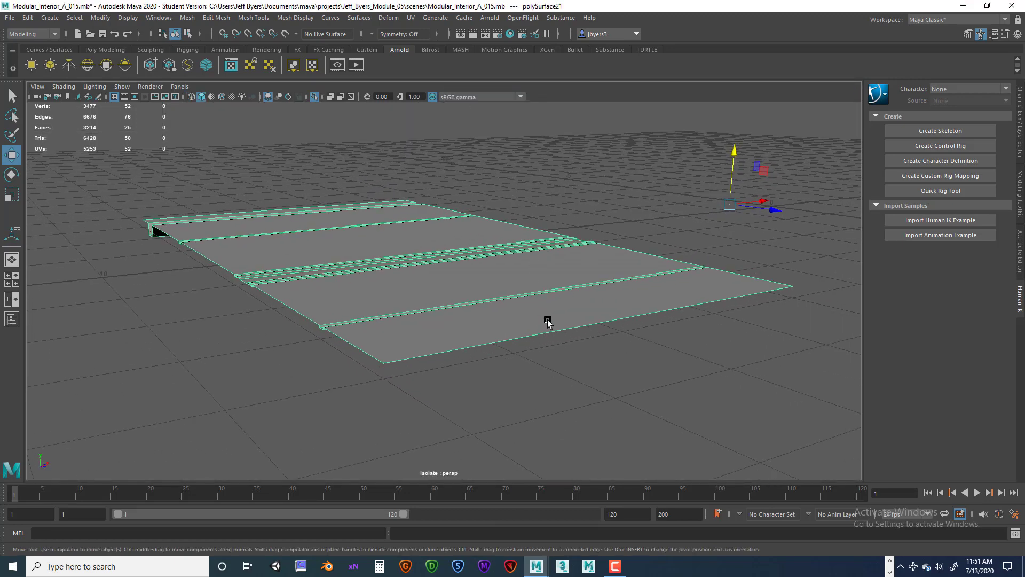
{"action": "right_click_drag", "start_coordinate": [549, 320], "coordinate": [549, 245]}
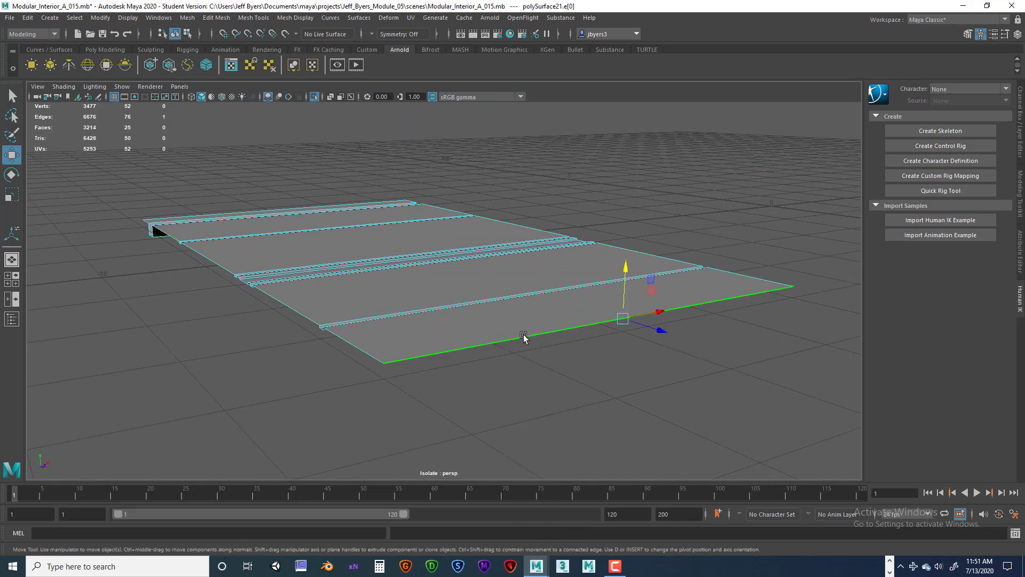
{"action": "double_click", "coordinate": [525, 338]}
{"action": "left_click_drag", "start_coordinate": [418, 324], "coordinate": [450, 310], "text": "alt"}
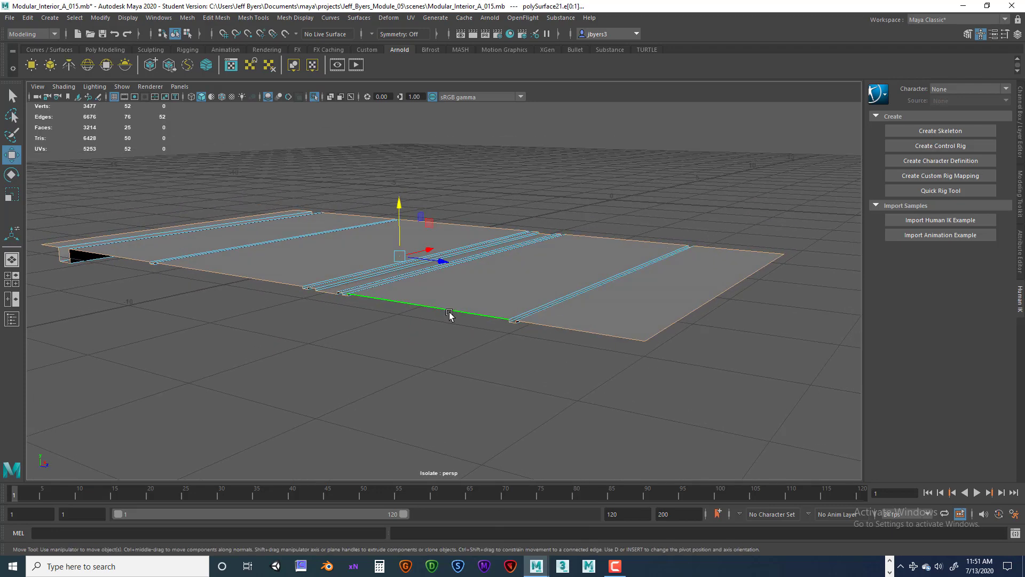
- Extrude the panel's border edges downward with a Local Translate Z of about -0.122
{"action": "key", "text": "ctrl+e"}
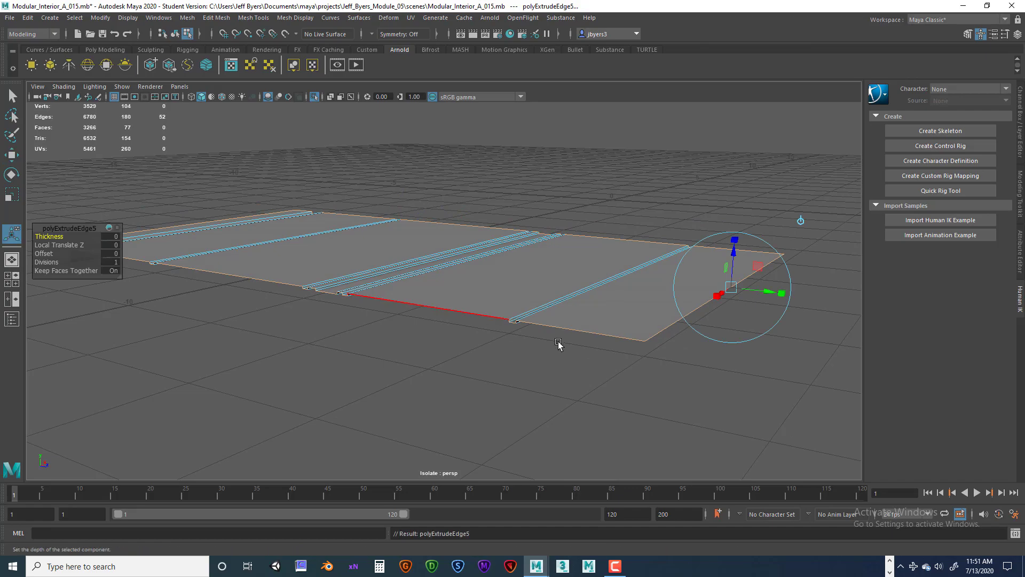
{"action": "left_click_drag", "start_coordinate": [559, 352], "coordinate": [507, 342], "text": "alt"}
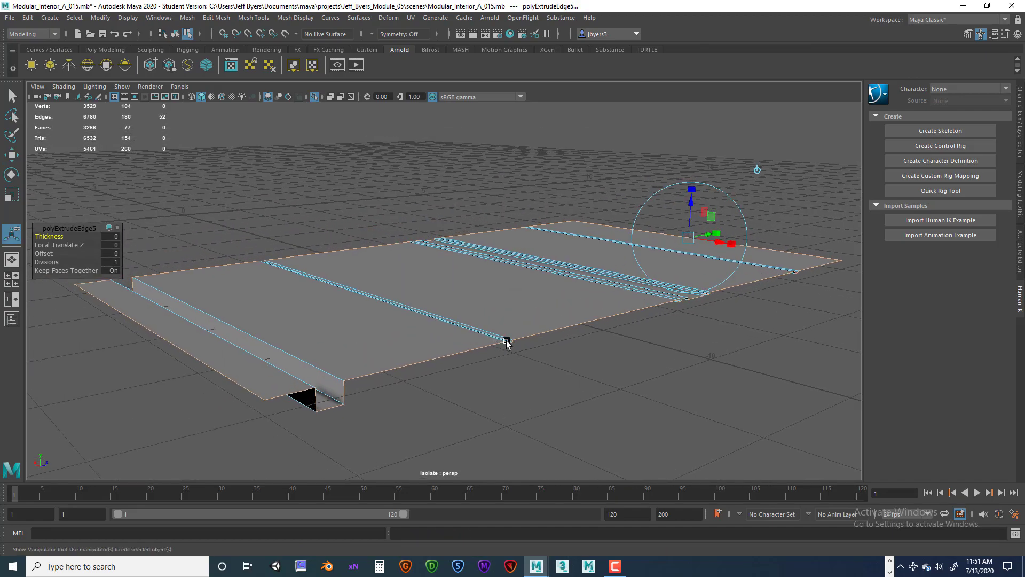
{"action": "left_click_drag", "start_coordinate": [696, 220], "coordinate": [693, 219]}
{"action": "left_click_drag", "start_coordinate": [682, 259], "coordinate": [662, 260], "text": "alt"}
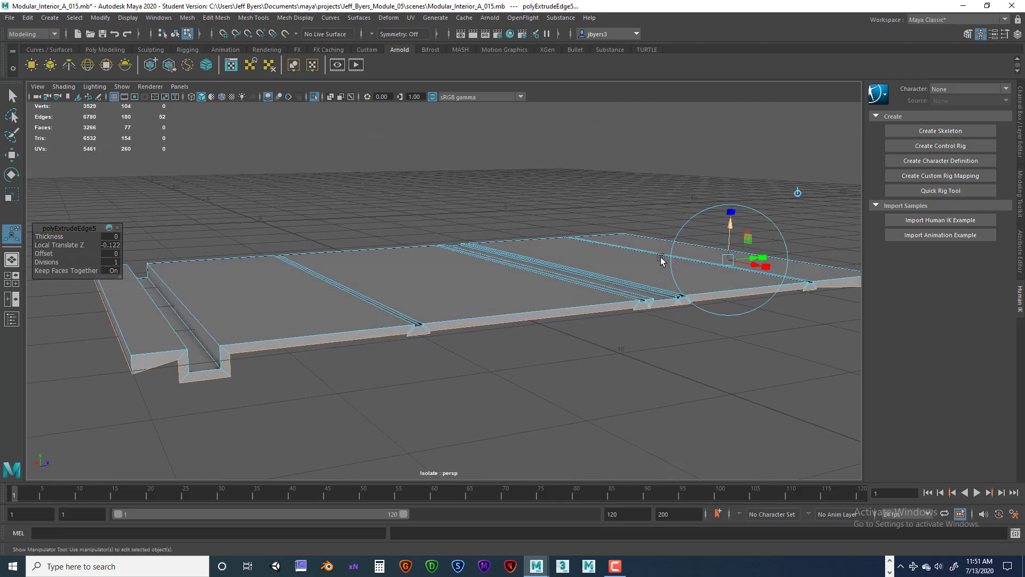
- Reduce the border extrusion to a Local Translate Z of about -0.041 so the walls around the grooves do not overlap
{"action": "scroll", "coordinate": [661, 261], "scroll_direction": "up", "scroll_amount": 6}
{"action": "middle_click_drag", "start_coordinate": [661, 261], "coordinate": [438, 245], "text": "alt"}
{"action": "scroll", "coordinate": [522, 276], "scroll_direction": "down", "scroll_amount": 1}
{"action": "scroll", "coordinate": [574, 276], "scroll_direction": "down", "scroll_amount": 2}
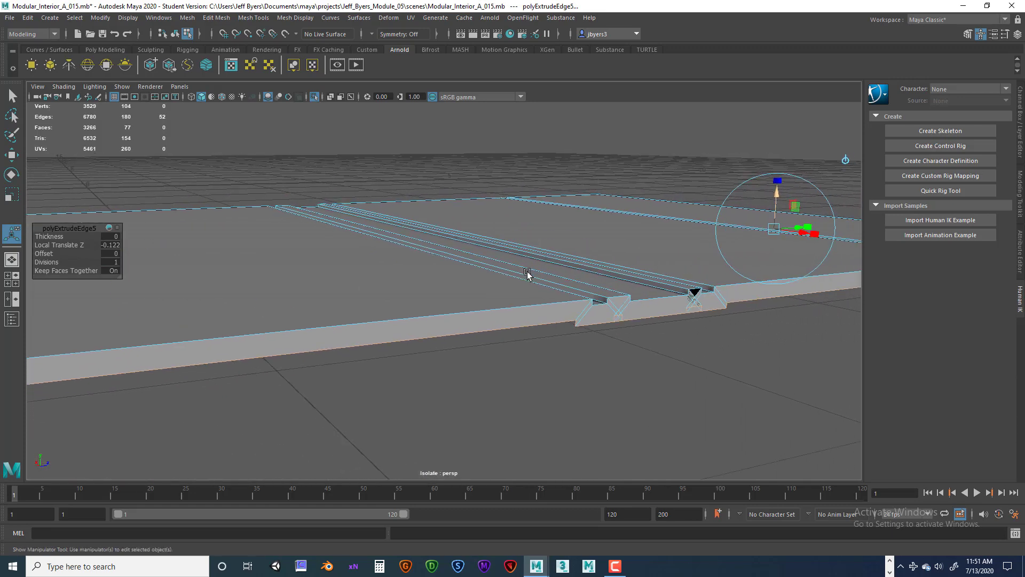
{"action": "middle_click_drag", "start_coordinate": [529, 275], "coordinate": [421, 292], "text": "alt"}
{"action": "left_click_drag", "start_coordinate": [534, 287], "coordinate": [528, 290], "text": "alt"}
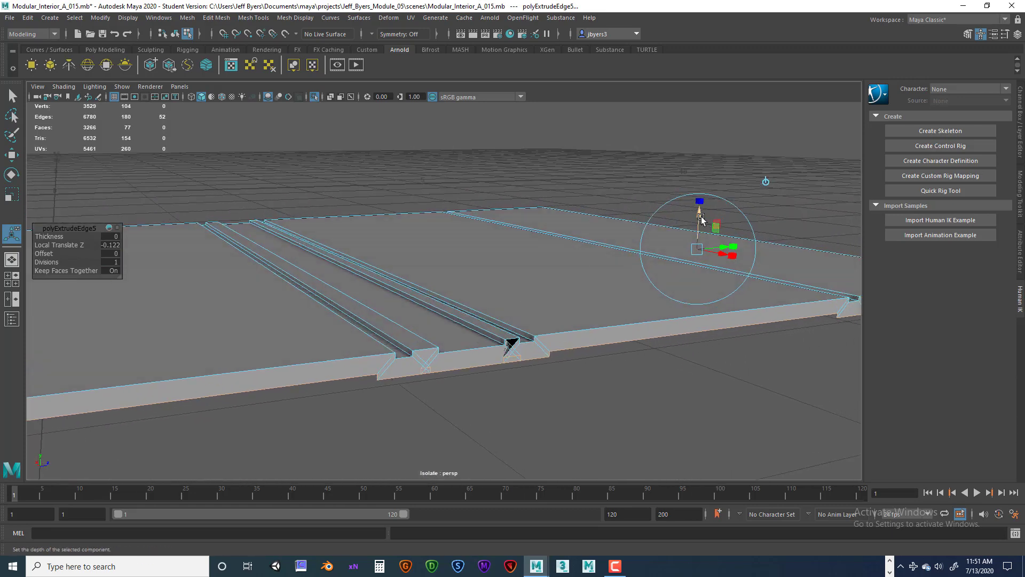
{"action": "left_click_drag", "start_coordinate": [701, 214], "coordinate": [705, 207]}
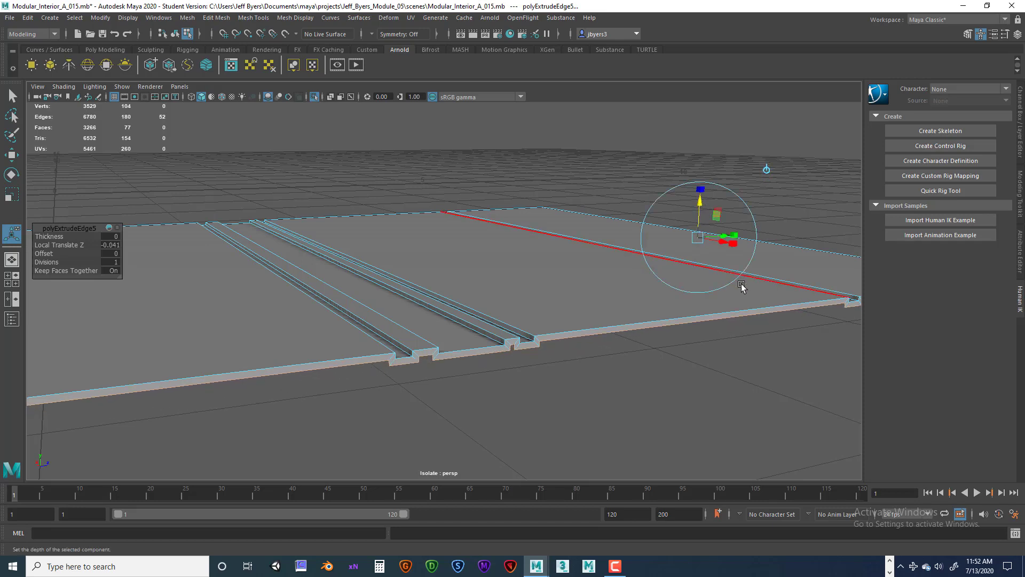
- Show the floor panel's extruded profile in the full side view and switch the panel to vertex editing
{"action": "key", "text": "space"}
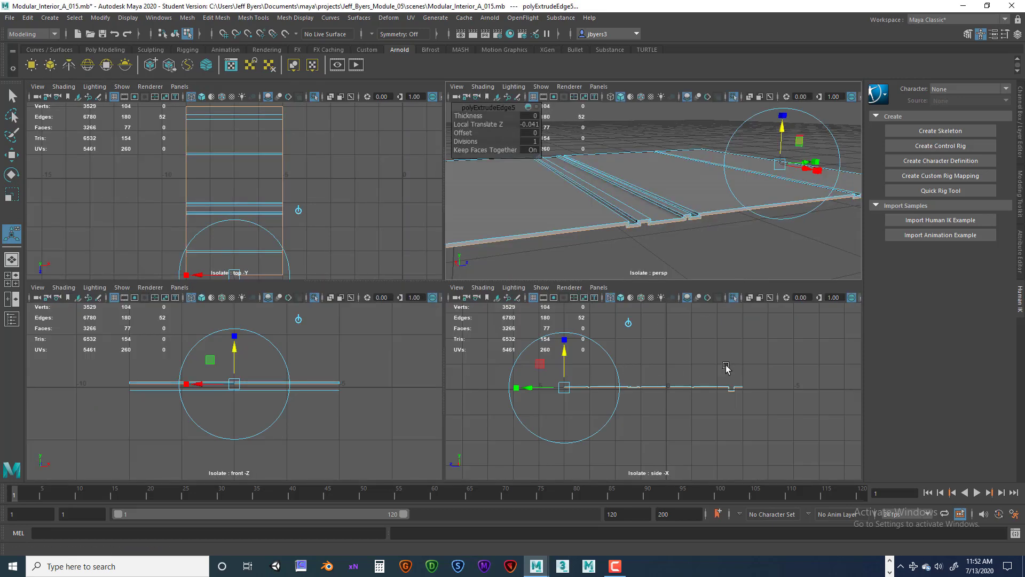
{"action": "key", "text": "space"}
{"action": "scroll", "coordinate": [499, 314], "scroll_direction": "up", "scroll_amount": 3}
{"action": "scroll", "coordinate": [394, 303], "scroll_direction": "up", "scroll_amount": 2}
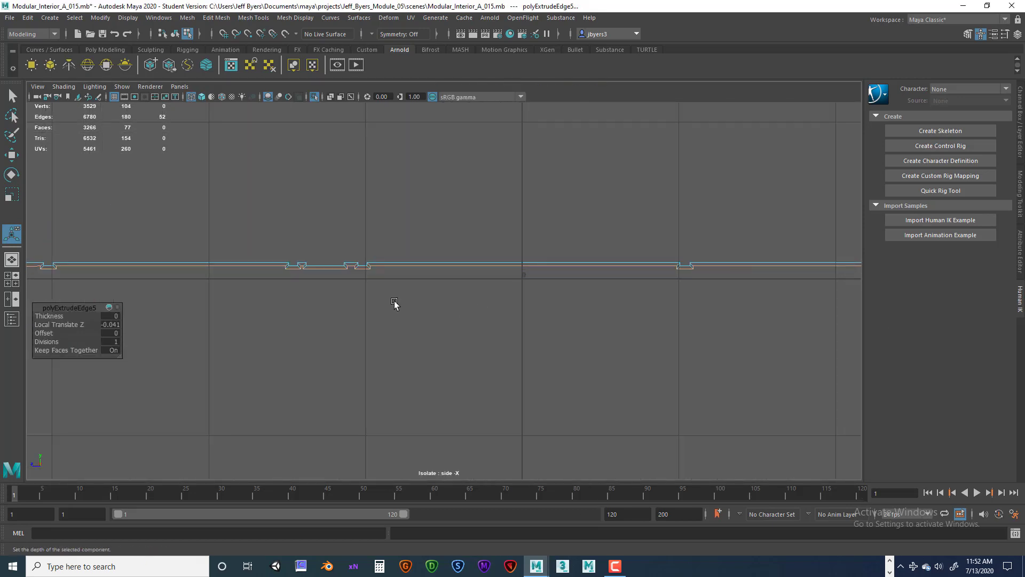
{"action": "scroll", "coordinate": [394, 304], "scroll_direction": "up", "scroll_amount": 1}
{"action": "middle_click_drag", "start_coordinate": [449, 300], "coordinate": [839, 297], "text": "alt"}
{"action": "scroll", "coordinate": [497, 313], "scroll_direction": "up", "scroll_amount": 2}
{"action": "middle_click_drag", "start_coordinate": [485, 308], "coordinate": [545, 359], "text": "alt"}
{"action": "scroll", "coordinate": [522, 349], "scroll_direction": "up", "scroll_amount": 3}
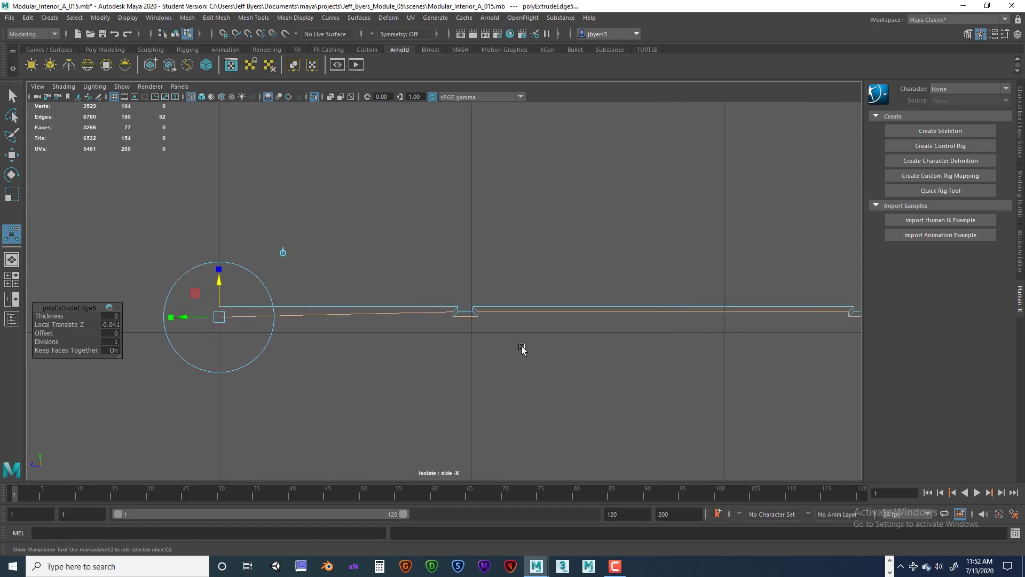
{"action": "scroll", "coordinate": [522, 347], "scroll_direction": "up", "scroll_amount": 1}
{"action": "middle_click_drag", "start_coordinate": [407, 326], "coordinate": [498, 330], "text": "alt"}
{"action": "right_click_drag", "start_coordinate": [444, 314], "coordinate": [394, 272]}
- Select all vertices of the shallow groove farthest from the deep channel and frame them in the side view
{"action": "middle_click_drag", "start_coordinate": [557, 322], "coordinate": [478, 305], "text": "alt"}
{"action": "scroll", "coordinate": [464, 326], "scroll_direction": "up", "scroll_amount": 4}
{"action": "scroll", "coordinate": [472, 327], "scroll_direction": "up", "scroll_amount": 3}
{"action": "scroll", "coordinate": [465, 314], "scroll_direction": "up", "scroll_amount": 6}
{"action": "scroll", "coordinate": [471, 327], "scroll_direction": "up", "scroll_amount": 3}
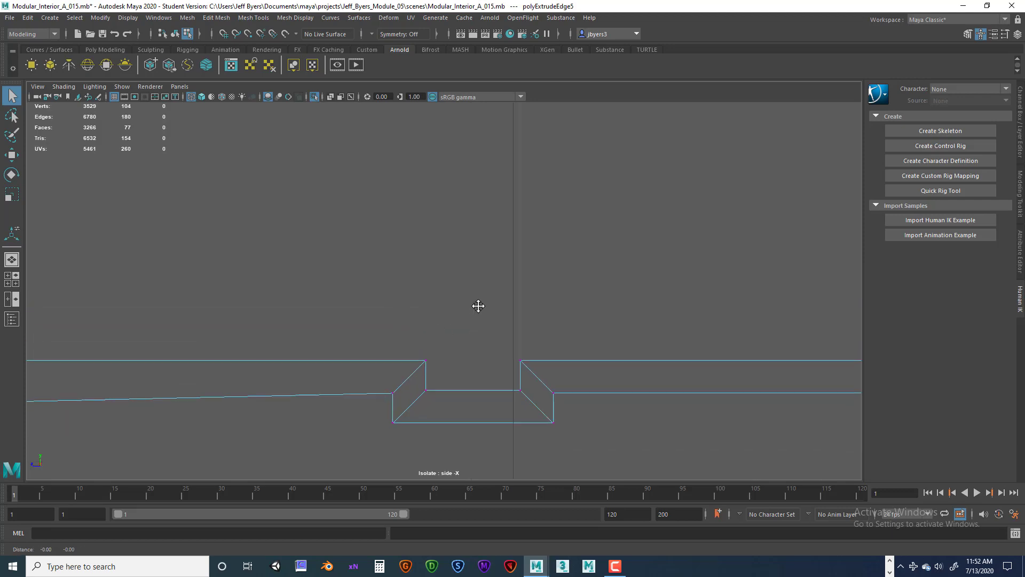
{"action": "scroll", "coordinate": [483, 293], "scroll_direction": "down", "scroll_amount": 8}
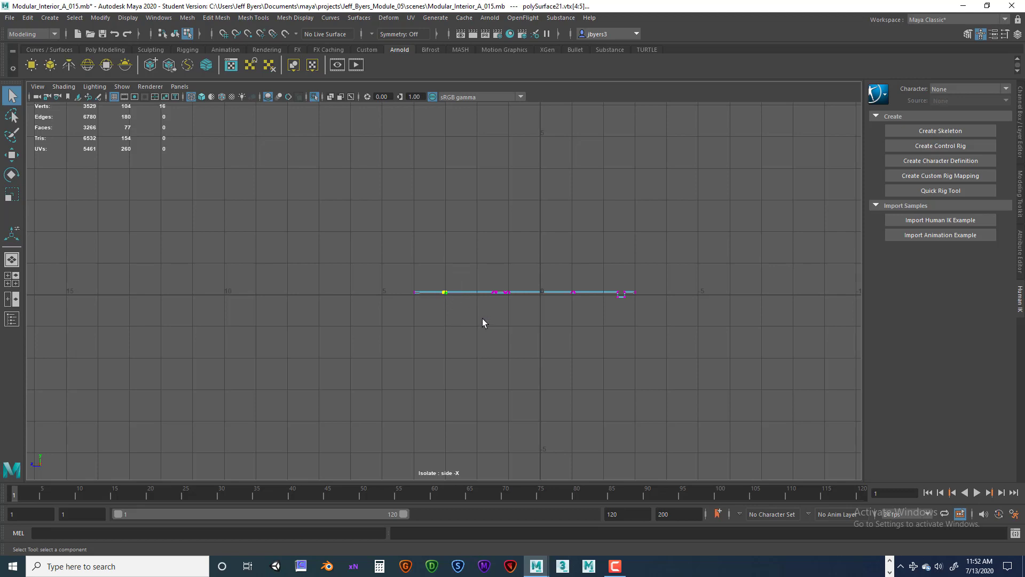
{"action": "key", "text": "f"}
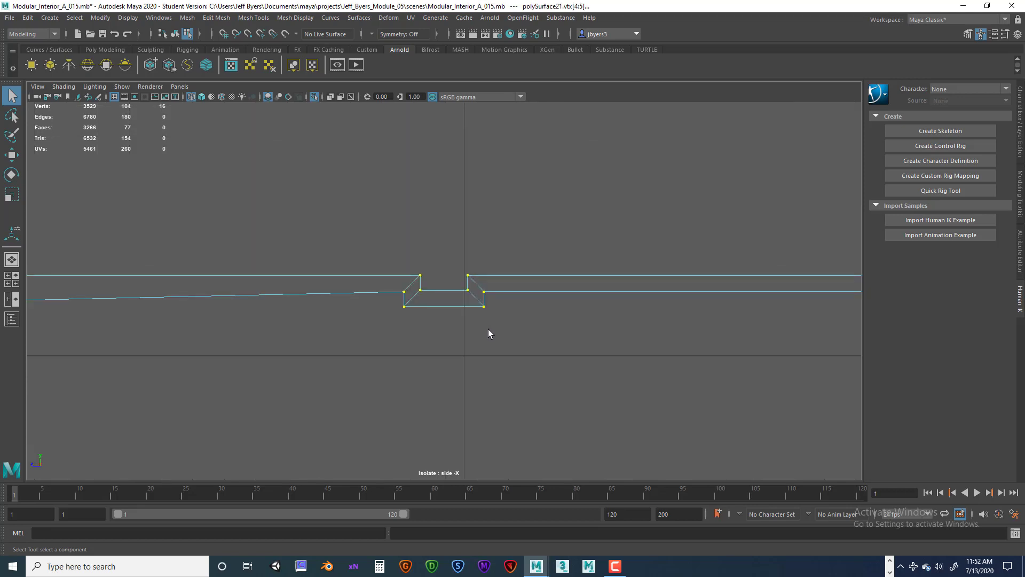
- Examine how the extruded underside steps around the framed shallow groove compared with the neighbouring flat sections
{"action": "scroll", "coordinate": [484, 332], "scroll_direction": "up", "scroll_amount": 3}
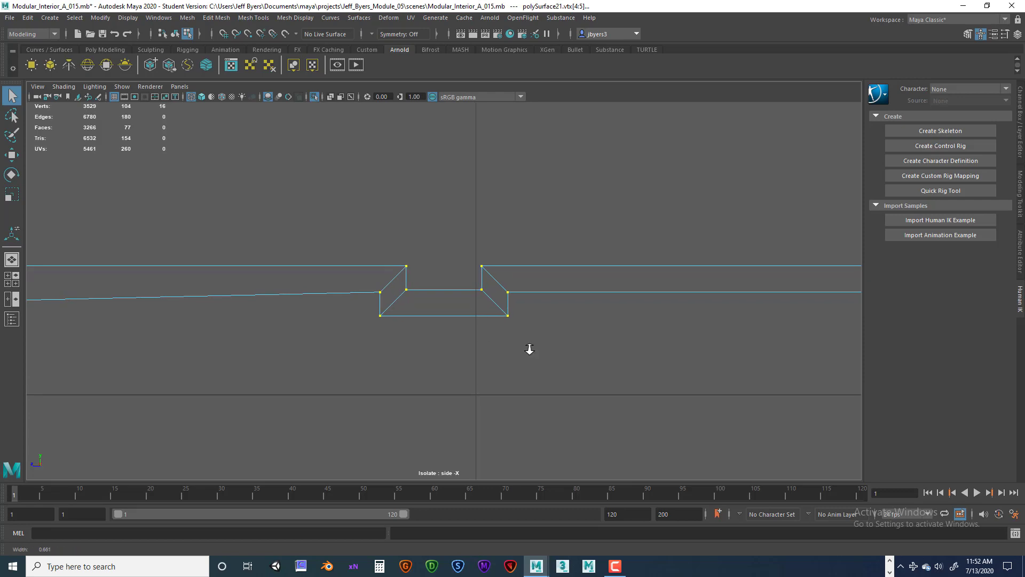
{"action": "scroll", "coordinate": [511, 335], "scroll_direction": "down", "scroll_amount": 5}
{"action": "scroll", "coordinate": [508, 334], "scroll_direction": "up", "scroll_amount": 6}
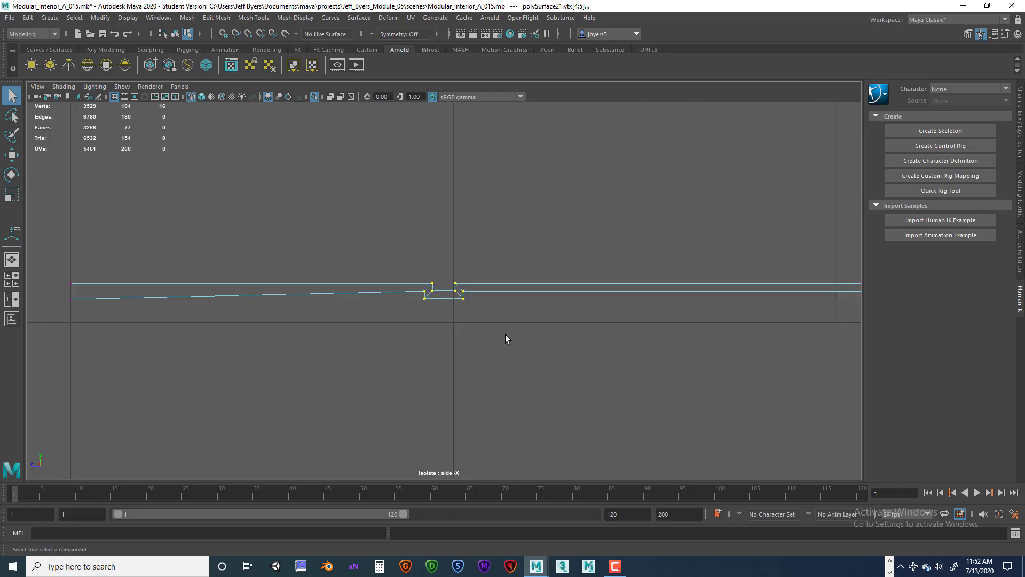
{"action": "scroll", "coordinate": [503, 335], "scroll_direction": "down", "scroll_amount": 5}
{"action": "scroll", "coordinate": [499, 337], "scroll_direction": "up", "scroll_amount": 5}
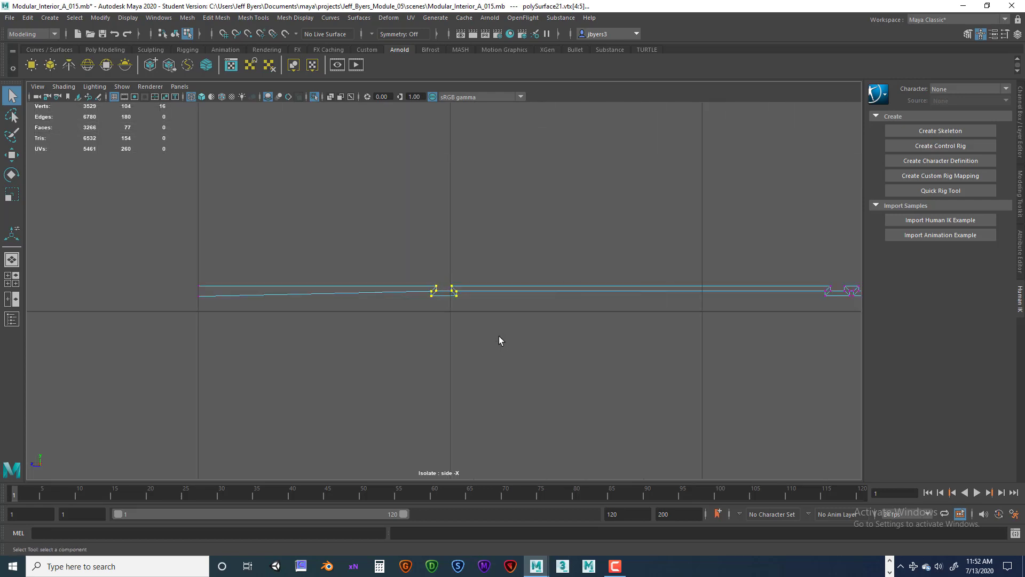
{"action": "scroll", "coordinate": [498, 336], "scroll_direction": "down", "scroll_amount": 5}
{"action": "scroll", "coordinate": [491, 338], "scroll_direction": "up", "scroll_amount": 5}
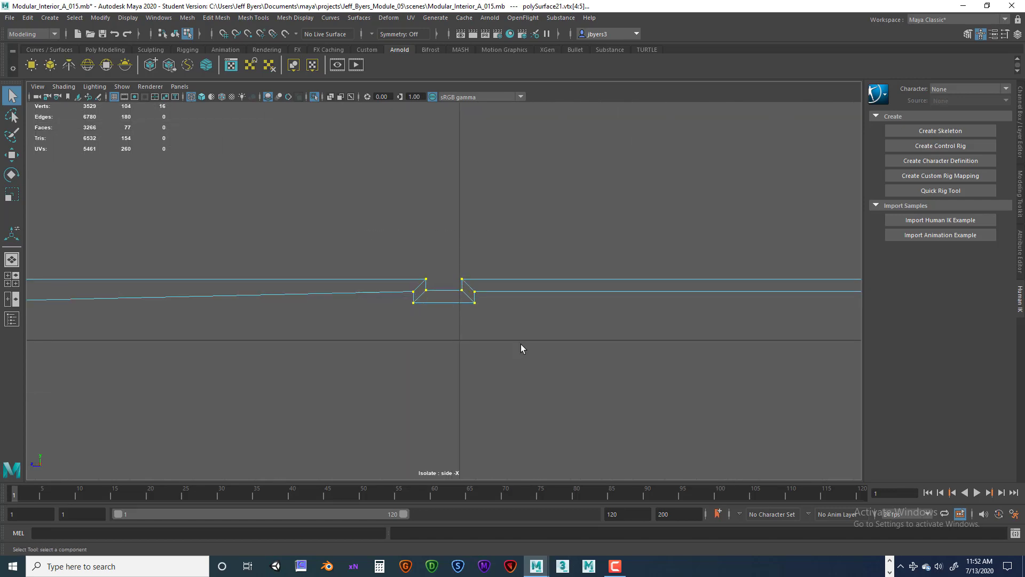
{"action": "scroll", "coordinate": [520, 345], "scroll_direction": "up", "scroll_amount": 1}
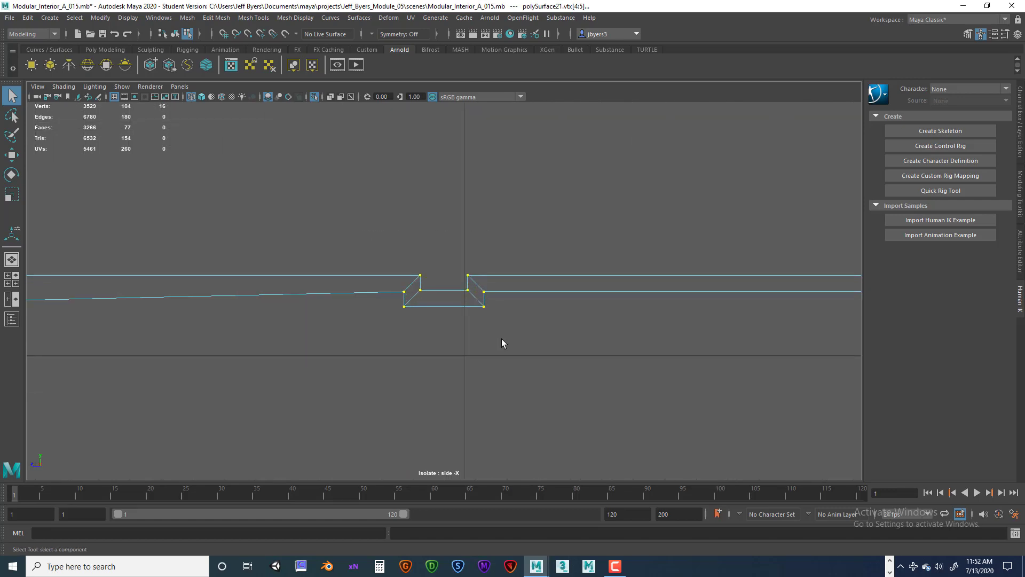
{"action": "scroll", "coordinate": [527, 343], "scroll_direction": "up", "scroll_amount": 3}
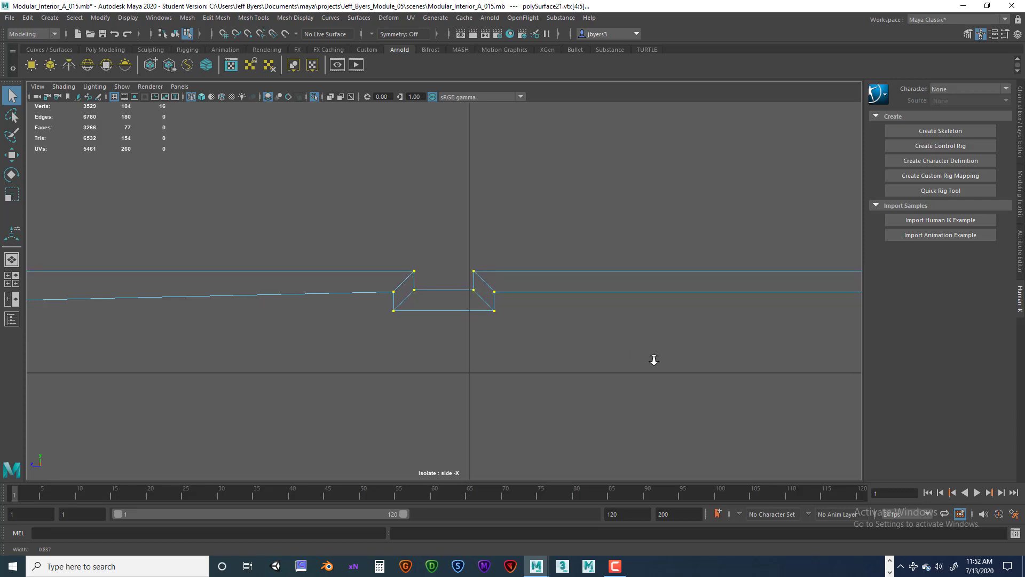
{"action": "scroll", "coordinate": [673, 366], "scroll_direction": "up", "scroll_amount": 4}
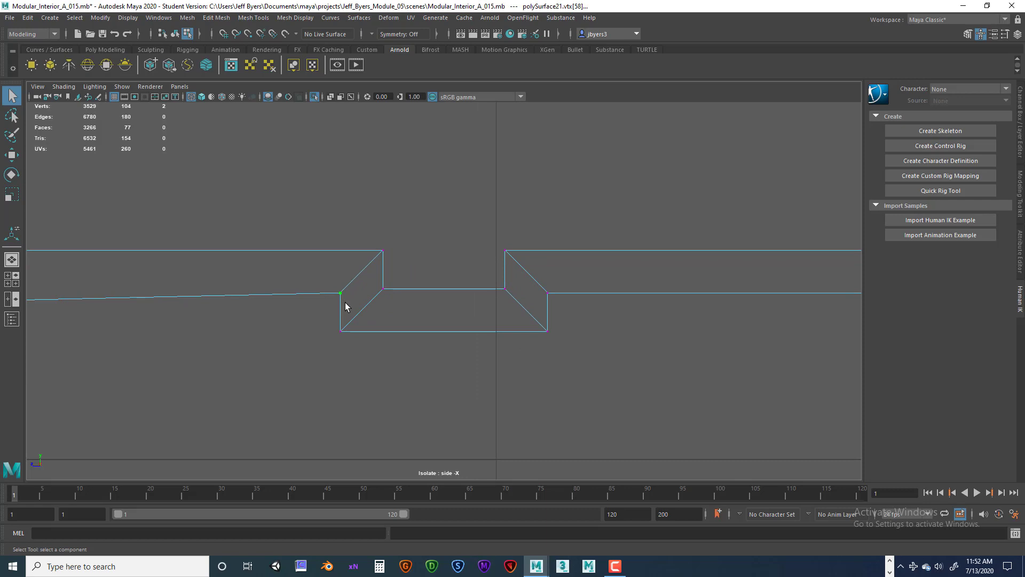
- Move the two raised underside corners beside the shallow groove down to its bottom level and outward from the groove
{"action": "key", "text": "w"}
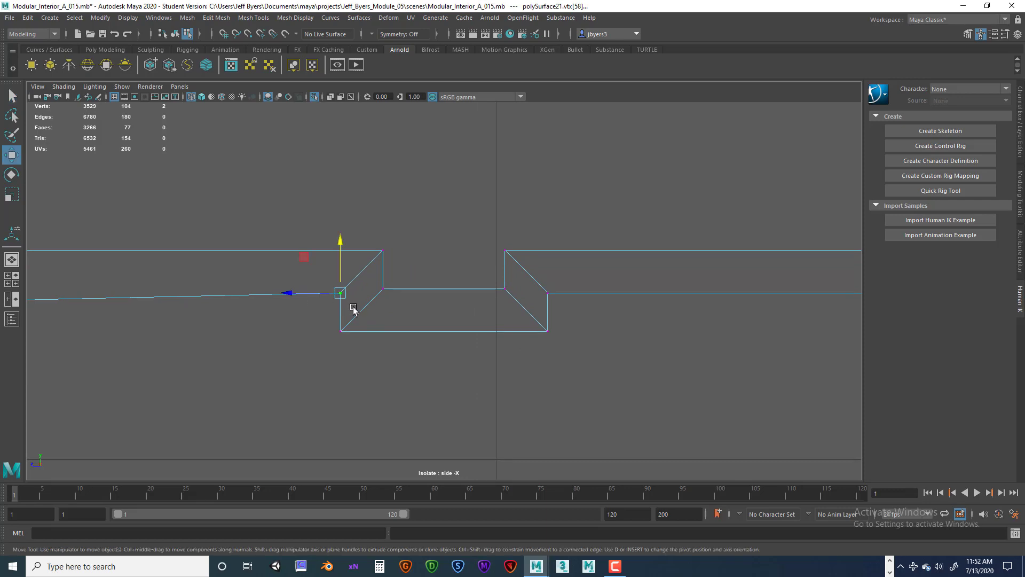
{"action": "left_click_drag", "start_coordinate": [340, 293], "coordinate": [313, 336]}
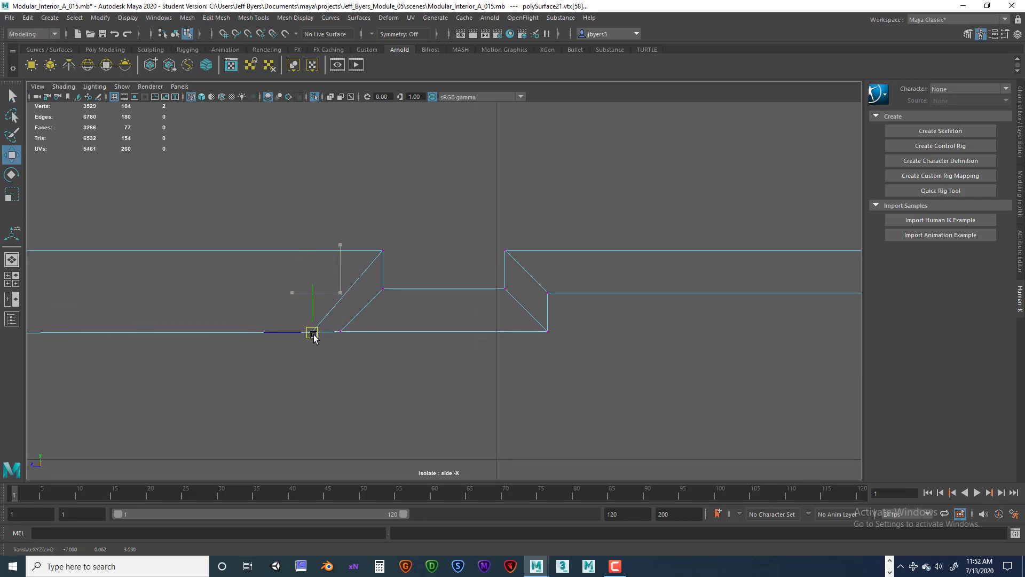
{"action": "left_click", "coordinate": [544, 286]}
{"action": "left_click_drag", "start_coordinate": [551, 293], "coordinate": [587, 332]}
- Frame the middle groove cluster and move its first outer underside corner down and outward to the bottom level
{"action": "scroll", "coordinate": [588, 333], "scroll_direction": "down", "scroll_amount": 10}
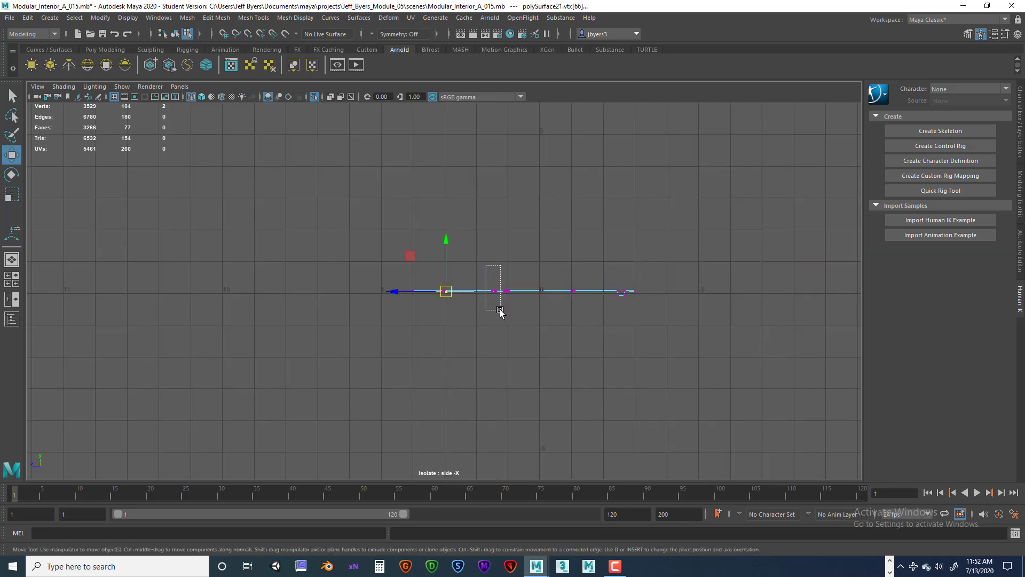
{"action": "left_click_drag", "start_coordinate": [499, 311], "coordinate": [519, 306]}
{"action": "key", "text": "f"}
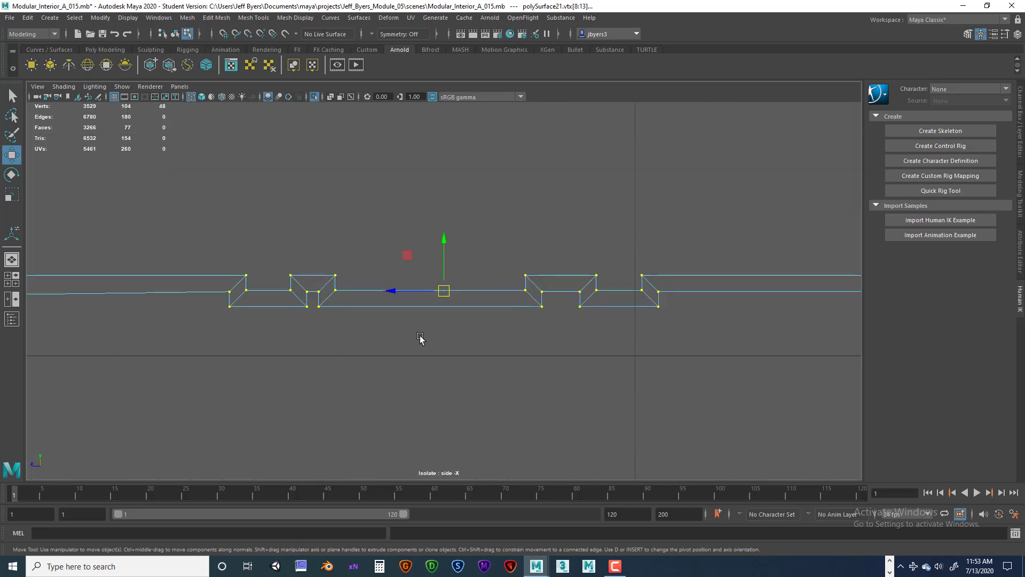
{"action": "left_click", "coordinate": [229, 291]}
{"action": "left_click_drag", "start_coordinate": [230, 291], "coordinate": [210, 309]}
- Spread the bottom vertices under the middle cluster's narrow rib apart and lower the inner underside vertices to the bottom line
{"action": "left_click", "coordinate": [307, 306]}
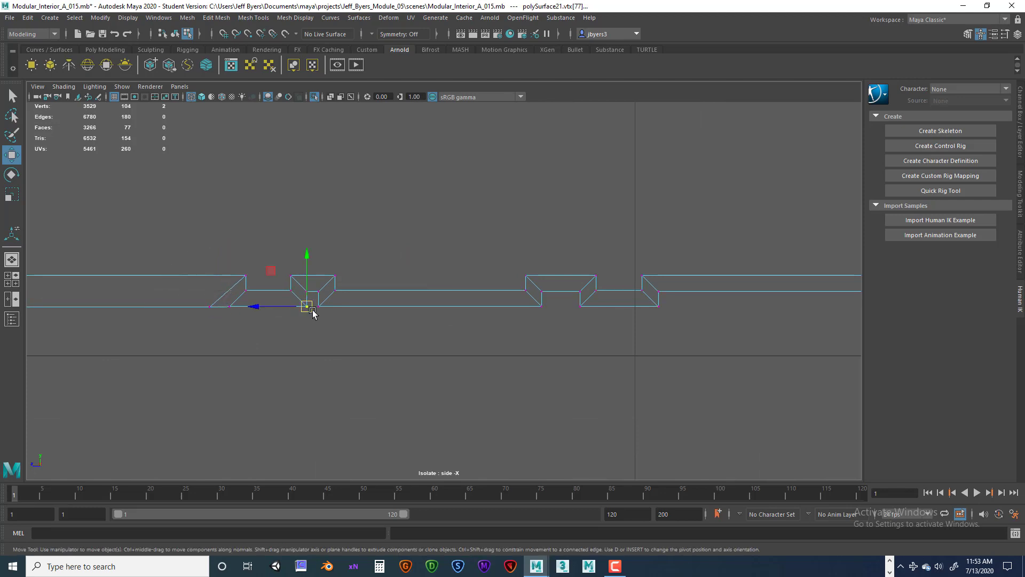
{"action": "left_click_drag", "start_coordinate": [299, 308], "coordinate": [290, 308]}
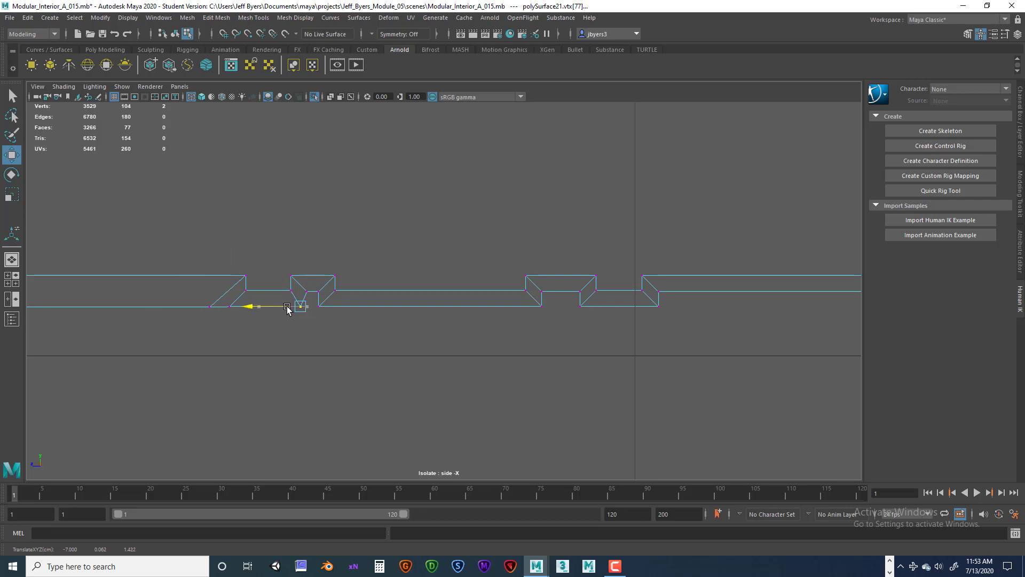
{"action": "left_click", "coordinate": [335, 308]}
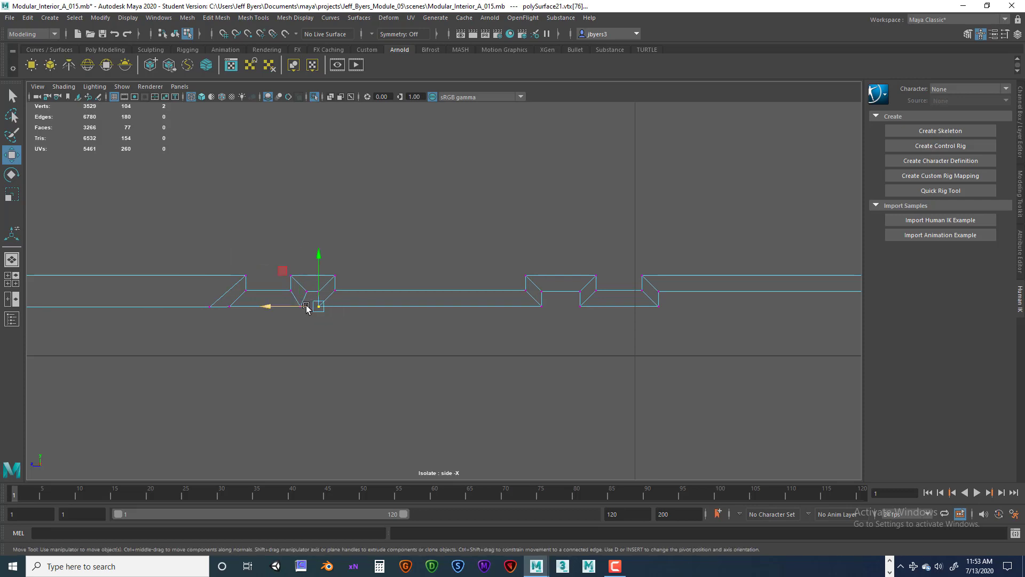
{"action": "left_click_drag", "start_coordinate": [306, 308], "coordinate": [313, 279]}
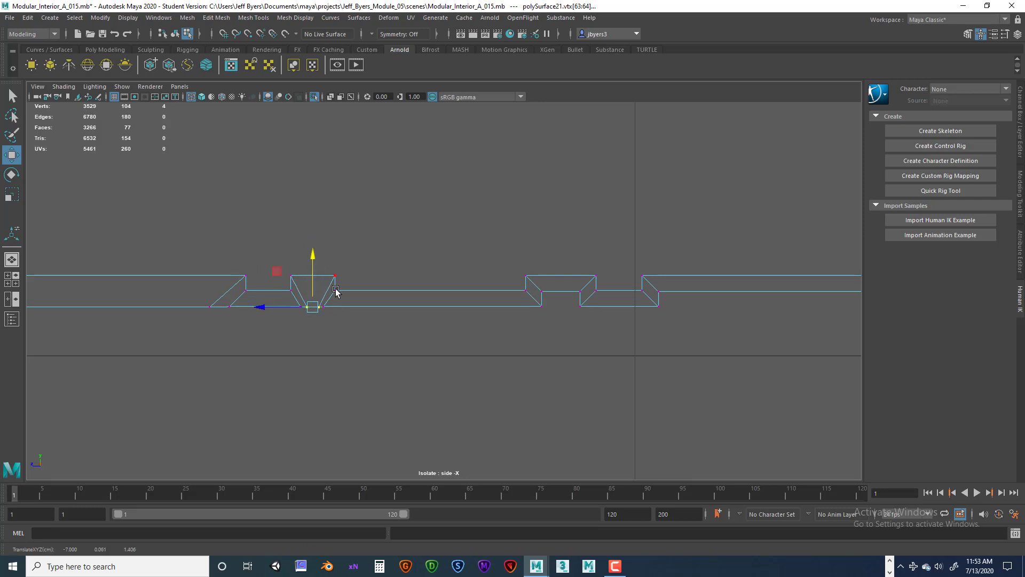
- Spread and flatten the wider rib's underside vertices, and move the cluster's last outer corner down and outward to the bottom level
{"action": "left_click_drag", "start_coordinate": [532, 301], "coordinate": [588, 298]}
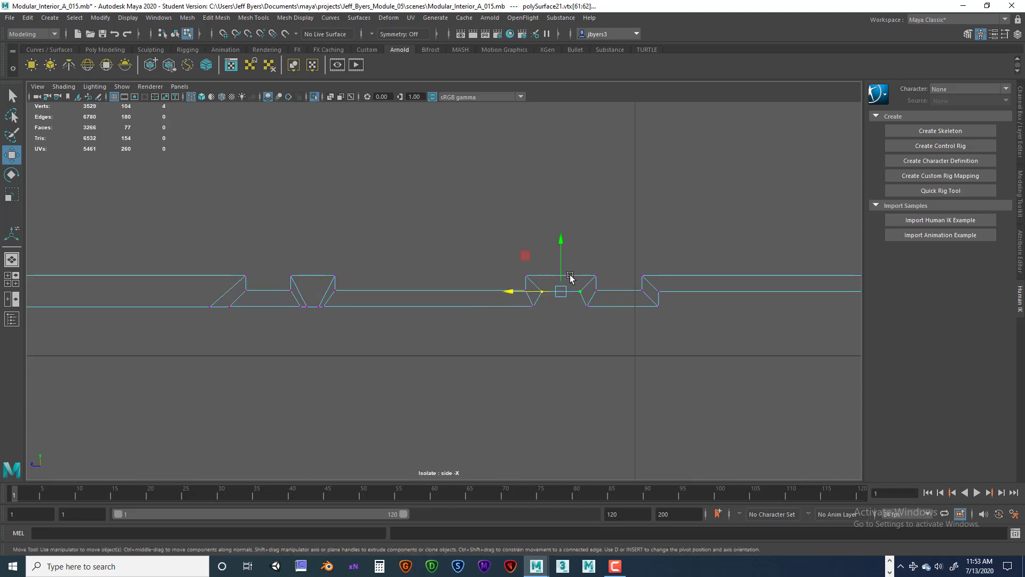
{"action": "left_click_drag", "start_coordinate": [559, 258], "coordinate": [557, 273]}
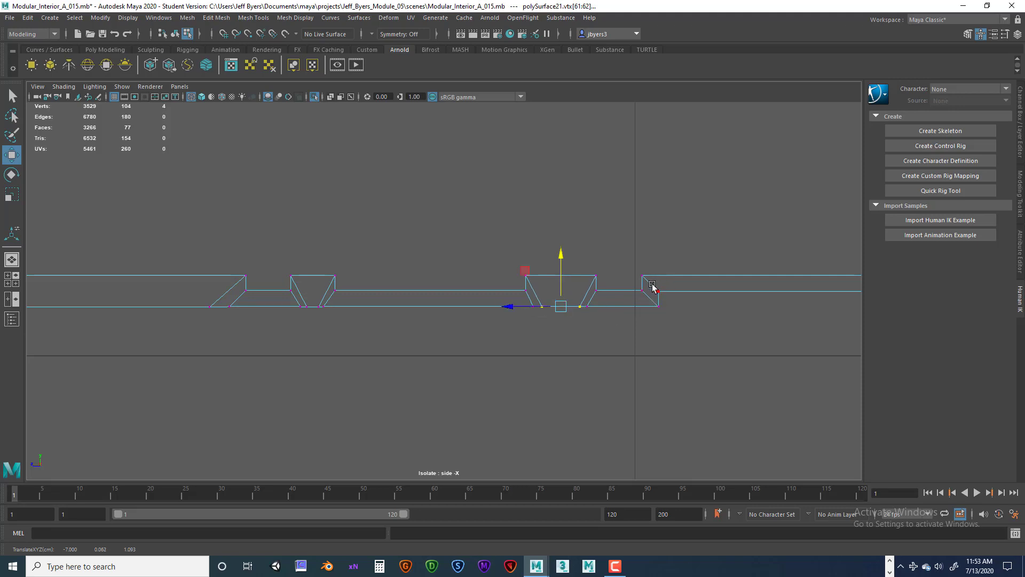
{"action": "left_click_drag", "start_coordinate": [652, 284], "coordinate": [673, 306]}
- Frame the shallow groove nearest the deep channel and move both of its raised underside corners down and outward
{"action": "middle_click_drag", "start_coordinate": [667, 337], "coordinate": [455, 337], "text": "alt"}
{"action": "middle_click_drag", "start_coordinate": [632, 337], "coordinate": [457, 337], "text": "alt"}
{"action": "scroll", "coordinate": [526, 337], "scroll_direction": "down", "scroll_amount": 8}
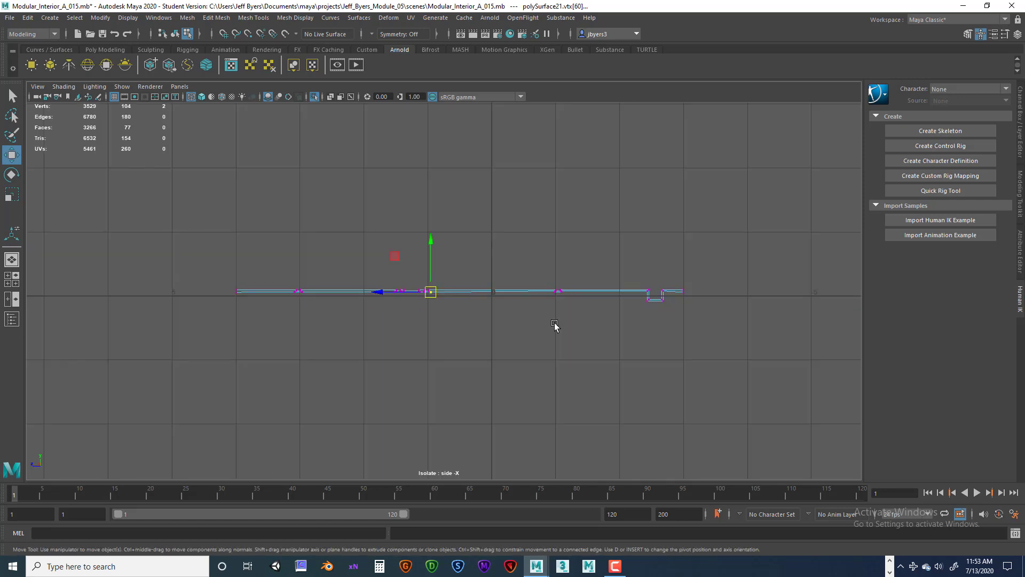
{"action": "scroll", "coordinate": [555, 326], "scroll_direction": "up", "scroll_amount": 2}
{"action": "left_click_drag", "start_coordinate": [554, 263], "coordinate": [625, 317]}
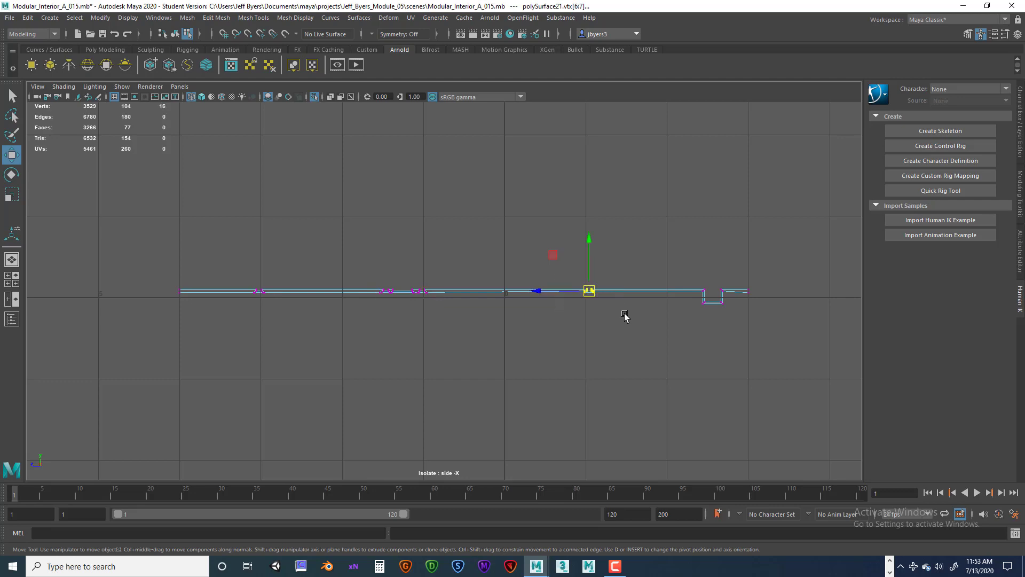
{"action": "key", "text": "f"}
{"action": "scroll", "coordinate": [518, 339], "scroll_direction": "up", "scroll_amount": 7}
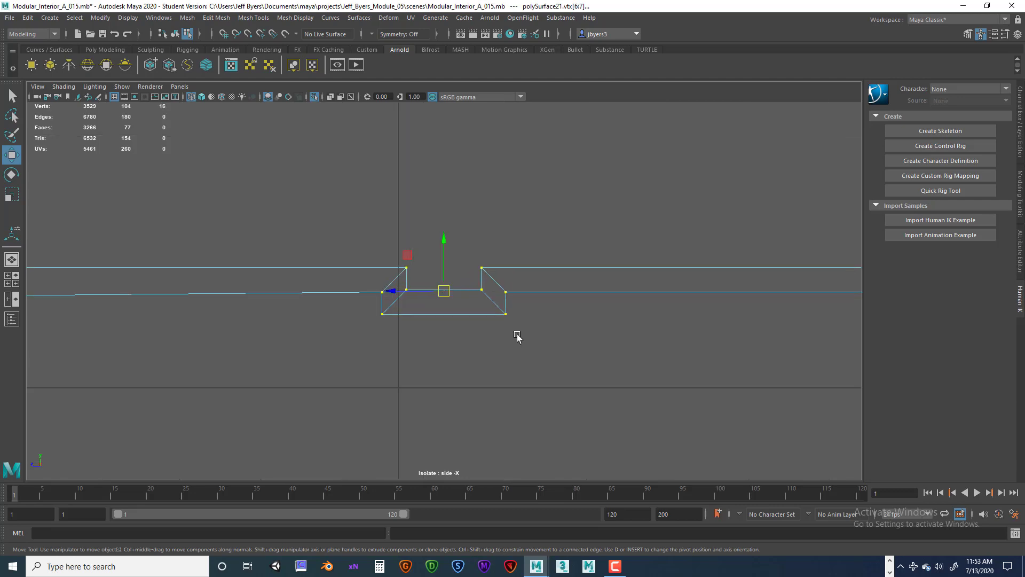
{"action": "left_click_drag", "start_coordinate": [329, 282], "coordinate": [310, 329]}
{"action": "left_click_drag", "start_coordinate": [524, 290], "coordinate": [585, 327]}
- Move the two raised underside corners beside the deep channel down to its bottom level and outward from the channel walls
{"action": "scroll", "coordinate": [634, 332], "scroll_direction": "down", "scroll_amount": 20}
{"action": "scroll", "coordinate": [628, 331], "scroll_direction": "up", "scroll_amount": 5}
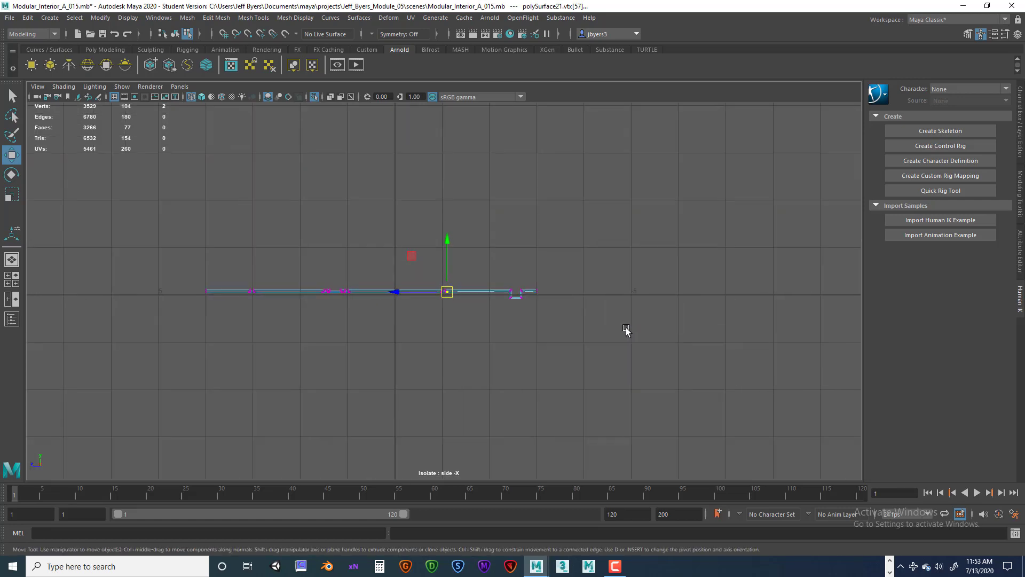
{"action": "middle_click_drag", "start_coordinate": [607, 327], "coordinate": [576, 258], "text": "alt"}
{"action": "scroll", "coordinate": [500, 343], "scroll_direction": "up", "scroll_amount": 8}
{"action": "scroll", "coordinate": [555, 276], "scroll_direction": "up", "scroll_amount": 5}
{"action": "left_click_drag", "start_coordinate": [524, 283], "coordinate": [476, 381]}
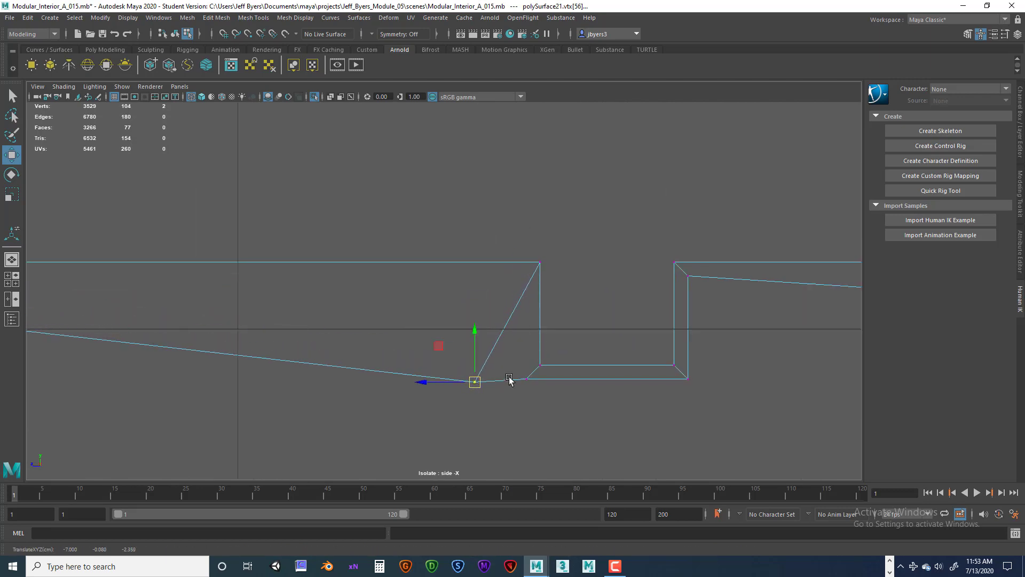
{"action": "left_click", "coordinate": [688, 275]}
{"action": "left_click_drag", "start_coordinate": [698, 288], "coordinate": [736, 378]}
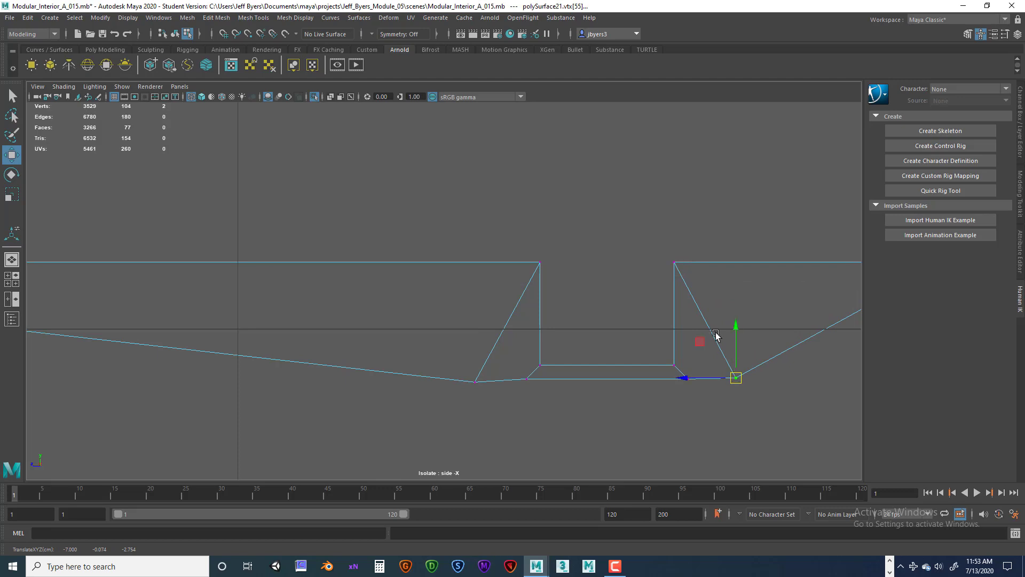
- Lower the bottom vertices at the panel end beside the deep channel to the level of the channel's bottom
{"action": "scroll", "coordinate": [716, 335], "scroll_direction": "down", "scroll_amount": 5}
{"action": "scroll", "coordinate": [613, 309], "scroll_direction": "up", "scroll_amount": 3}
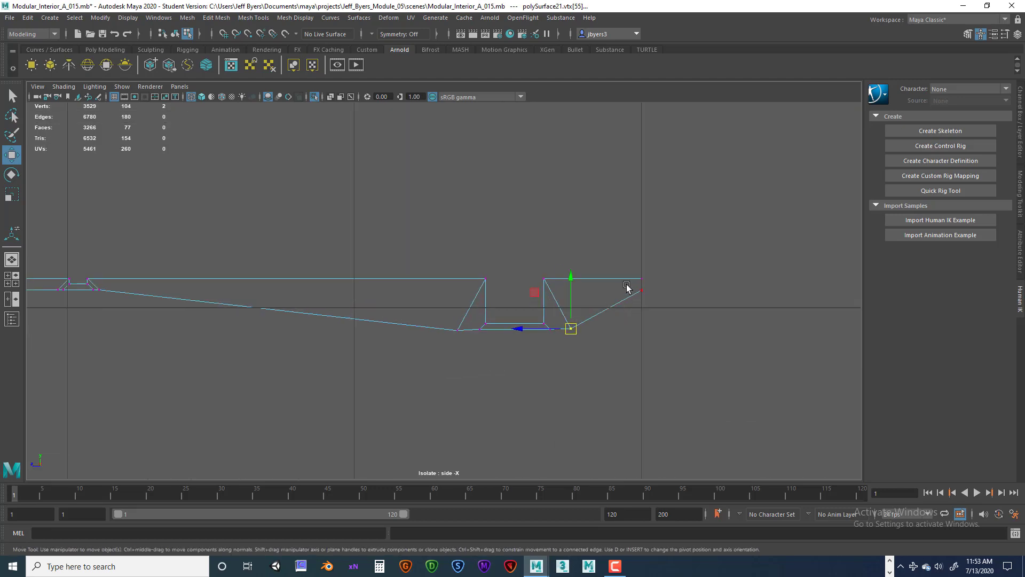
{"action": "left_click", "coordinate": [627, 288]}
{"action": "left_click_drag", "start_coordinate": [643, 259], "coordinate": [644, 296]}
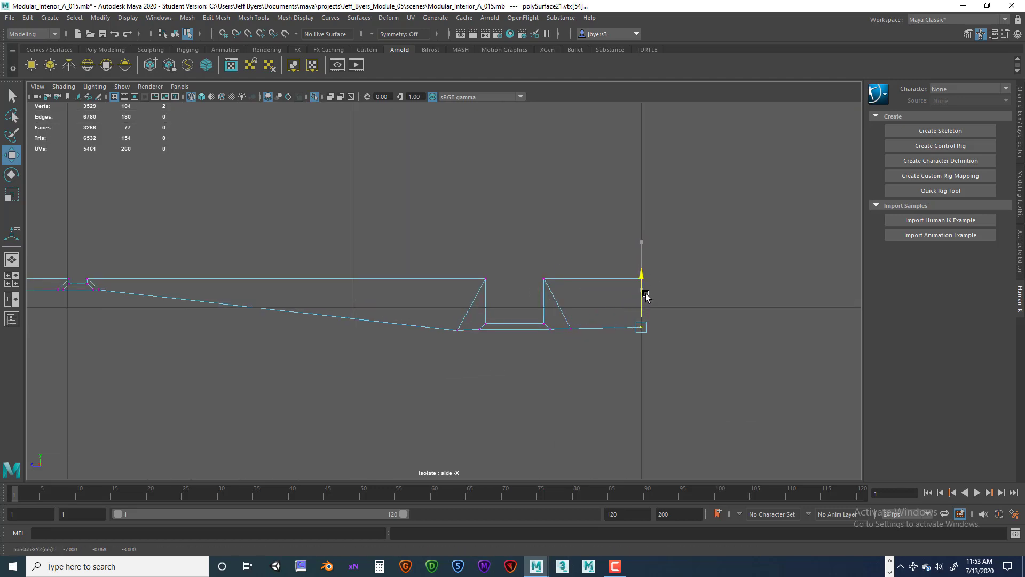
- Select all bottom vertices of the shallow-grooved part of the panel, leaving out those around the deep channel
{"action": "middle_click_drag", "start_coordinate": [488, 313], "coordinate": [607, 315], "text": "alt"}
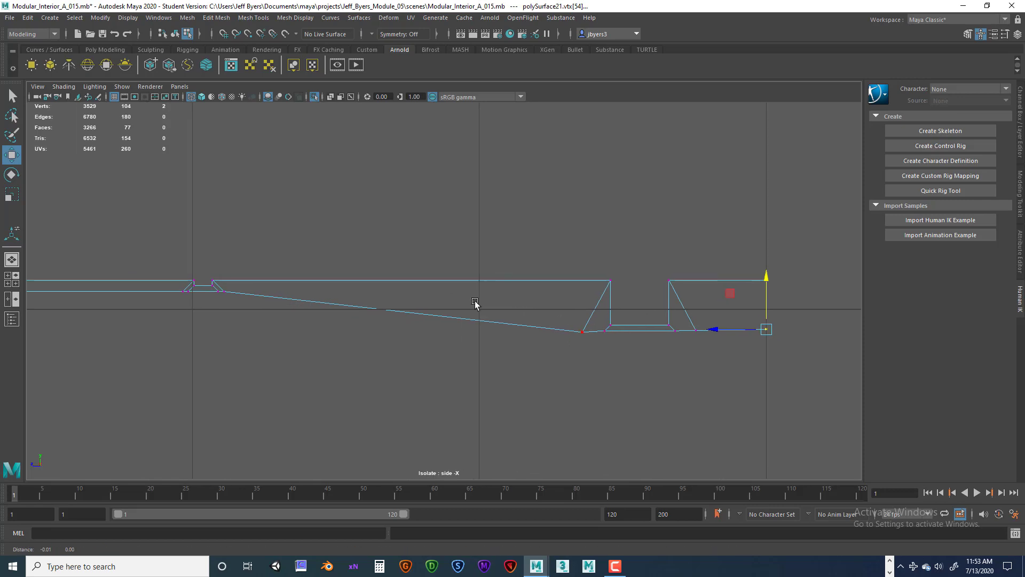
{"action": "middle_click_drag", "start_coordinate": [476, 304], "coordinate": [609, 304], "text": "alt"}
{"action": "scroll", "coordinate": [609, 305], "scroll_direction": "down", "scroll_amount": 4}
{"action": "middle_click_drag", "start_coordinate": [373, 325], "coordinate": [505, 334], "text": "alt"}
{"action": "scroll", "coordinate": [345, 347], "scroll_direction": "up", "scroll_amount": 3}
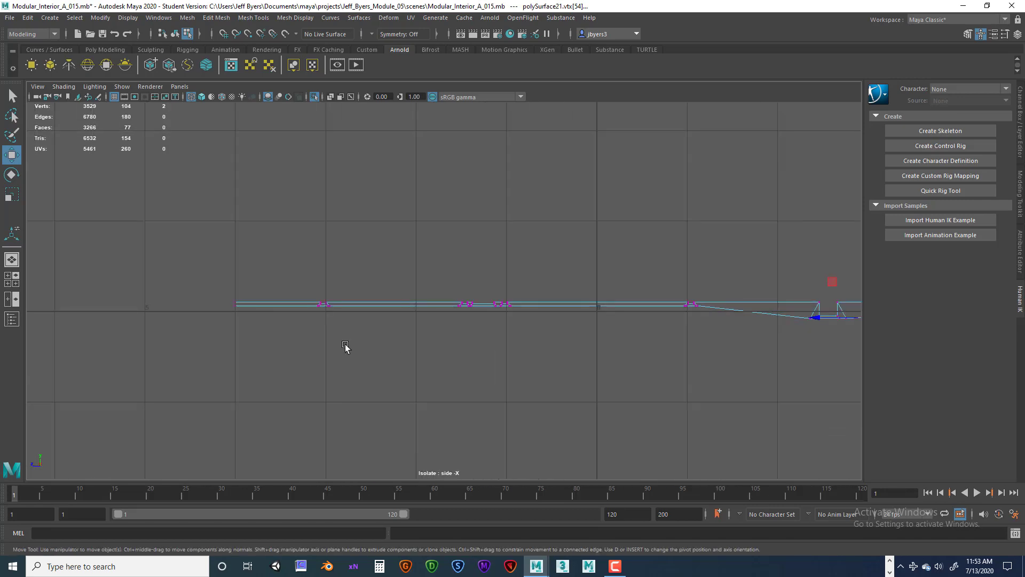
{"action": "left_click_drag", "start_coordinate": [190, 348], "coordinate": [718, 305]}
- Inspect the selected bottom vertices along the panel's whole shallow-grooved length in the side view
{"action": "scroll", "coordinate": [711, 317], "scroll_direction": "up", "scroll_amount": 6}
{"action": "middle_click_drag", "start_coordinate": [707, 320], "coordinate": [459, 322], "text": "alt"}
{"action": "scroll", "coordinate": [536, 321], "scroll_direction": "up", "scroll_amount": 4}
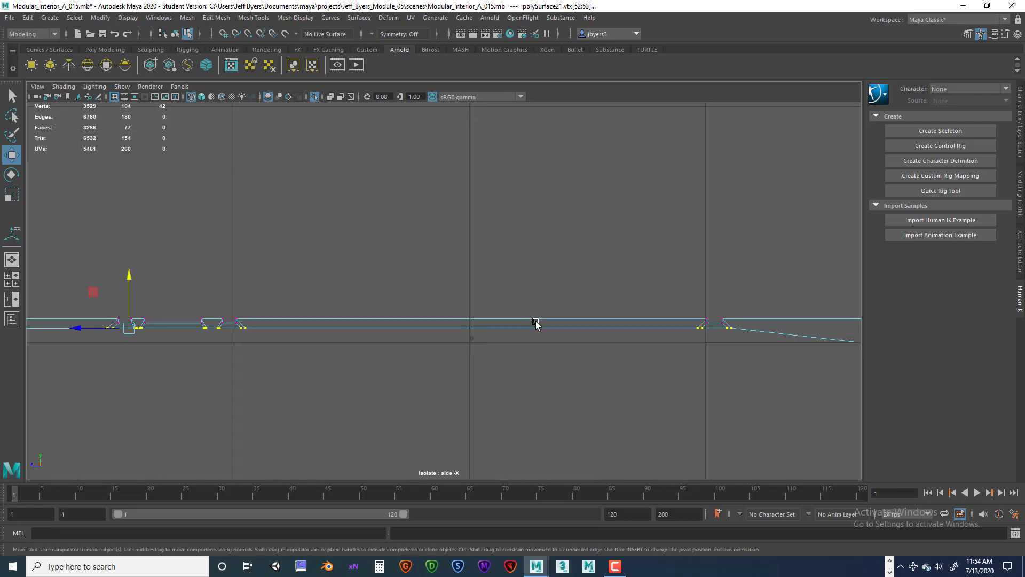
{"action": "scroll", "coordinate": [535, 321], "scroll_direction": "up", "scroll_amount": 4}
{"action": "middle_click_drag", "start_coordinate": [577, 306], "coordinate": [251, 258], "text": "alt"}
{"action": "scroll", "coordinate": [442, 299], "scroll_direction": "up", "scroll_amount": 3}
{"action": "middle_click_drag", "start_coordinate": [490, 302], "coordinate": [696, 298], "text": "alt"}
{"action": "middle_click_drag", "start_coordinate": [376, 282], "coordinate": [623, 280], "text": "alt"}
{"action": "middle_click_drag", "start_coordinate": [234, 280], "coordinate": [612, 280], "text": "alt"}
{"action": "middle_click_drag", "start_coordinate": [372, 296], "coordinate": [636, 298], "text": "alt"}
{"action": "middle_click_drag", "start_coordinate": [406, 313], "coordinate": [590, 317], "text": "alt"}
{"action": "middle_click_drag", "start_coordinate": [347, 315], "coordinate": [598, 315], "text": "alt"}
{"action": "middle_click_drag", "start_coordinate": [279, 318], "coordinate": [328, 318], "text": "alt"}
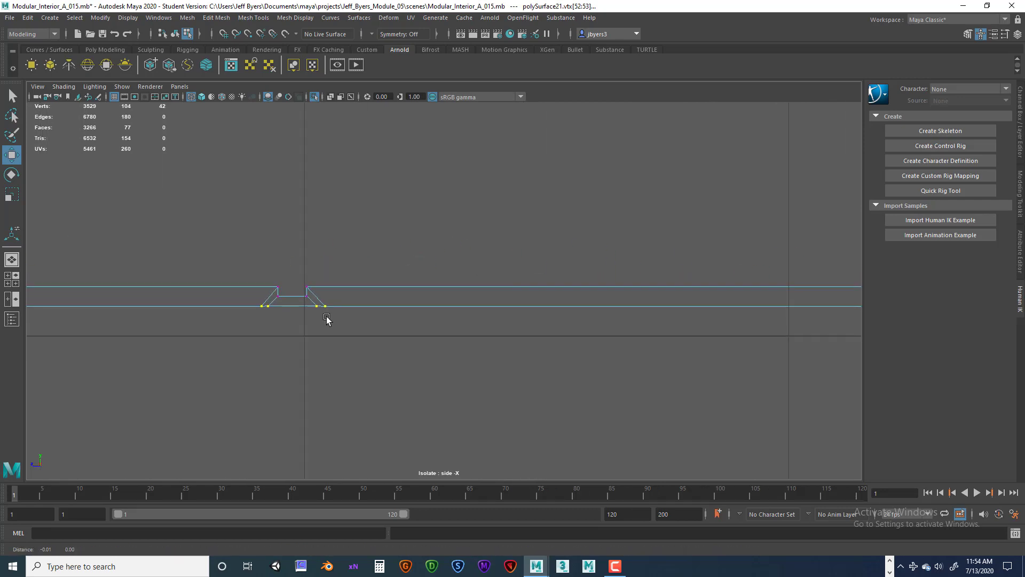
- Lower the selected bottom vertices of the panel's shallow-grooved part to the level of the deep channel's underside
{"action": "middle_click_drag", "start_coordinate": [218, 325], "coordinate": [469, 326], "text": "alt"}
{"action": "mouse_move", "coordinate": [250, 332]}
{"action": "middle_mouse_down", "text": "alt"}
{"action": "mouse_move", "coordinate": [501, 332]}
{"action": "mouse_move", "coordinate": [415, 330]}
{"action": "mouse_move", "coordinate": [487, 320]}
{"action": "middle_mouse_up", "text": "alt"}
{"action": "scroll", "coordinate": [517, 334], "scroll_direction": "down", "scroll_amount": 4}
{"action": "scroll", "coordinate": [414, 330], "scroll_direction": "up", "scroll_amount": 8}
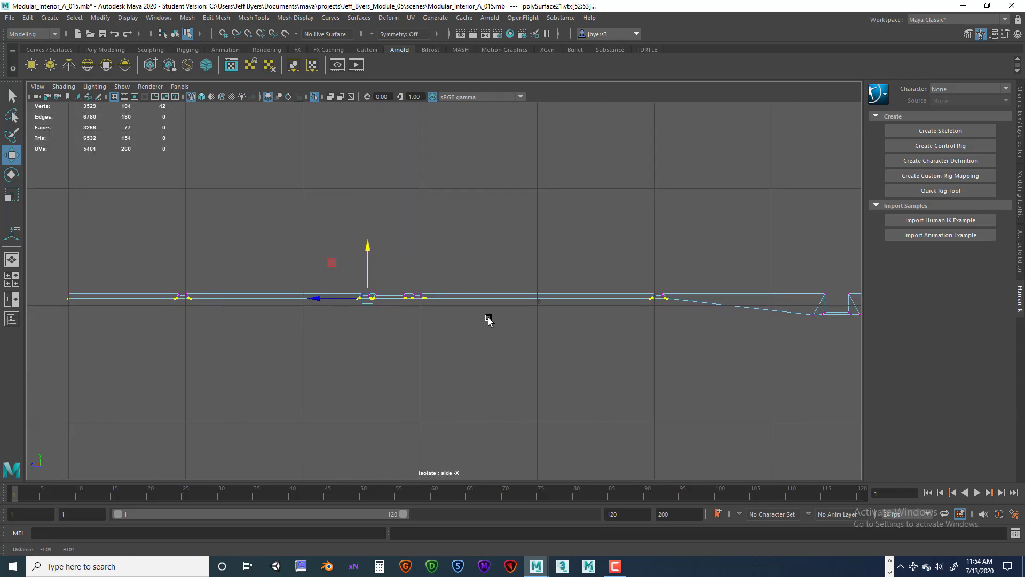
{"action": "left_click_drag", "start_coordinate": [365, 250], "coordinate": [362, 262]}
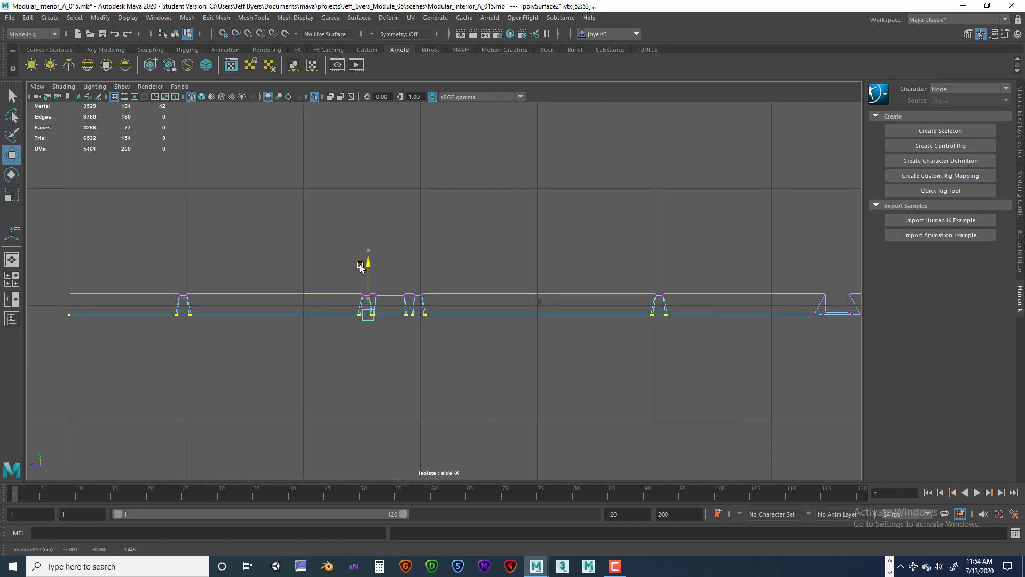
{"action": "scroll", "coordinate": [365, 299], "scroll_direction": "down", "scroll_amount": 5}
{"action": "scroll", "coordinate": [366, 319], "scroll_direction": "up", "scroll_amount": 4}
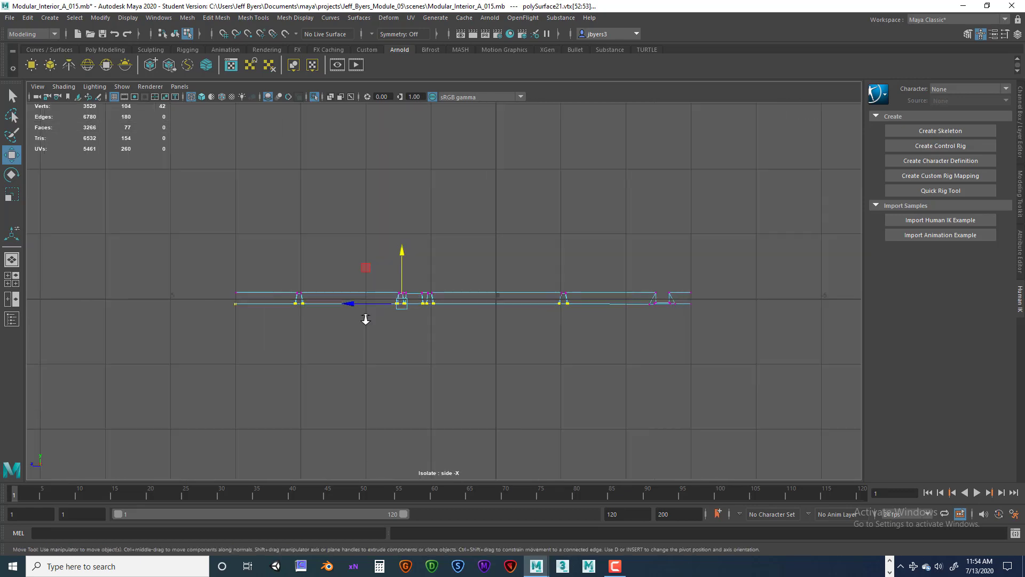
- Select the bottom vertices around the deep channel and at the adjoining panel end, and examine how level they are in the side view
{"action": "middle_click_drag", "start_coordinate": [599, 367], "coordinate": [449, 371], "text": "alt"}
{"action": "scroll", "coordinate": [449, 371], "scroll_direction": "up", "scroll_amount": 4}
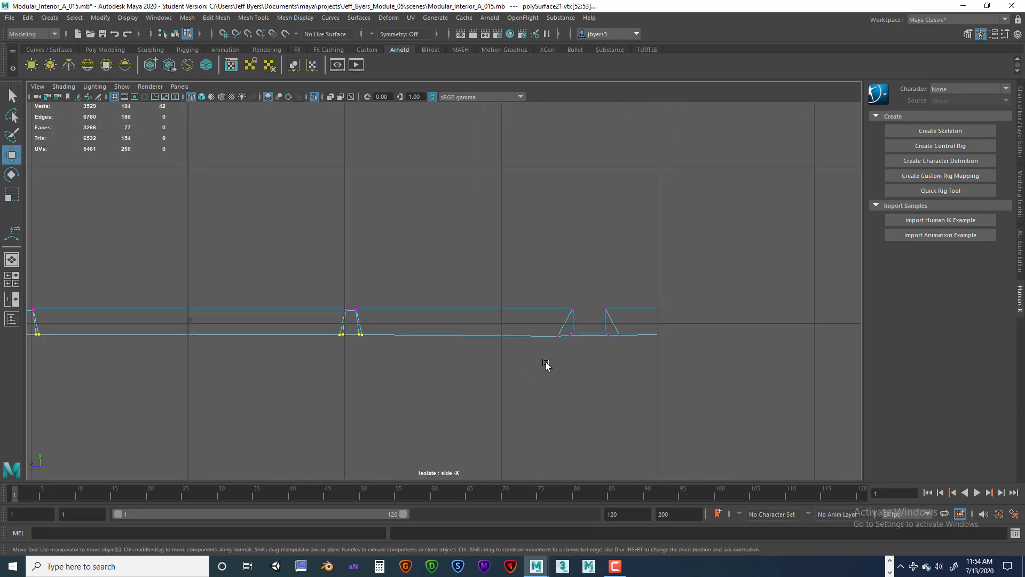
{"action": "middle_click_drag", "start_coordinate": [614, 360], "coordinate": [588, 359], "text": "alt"}
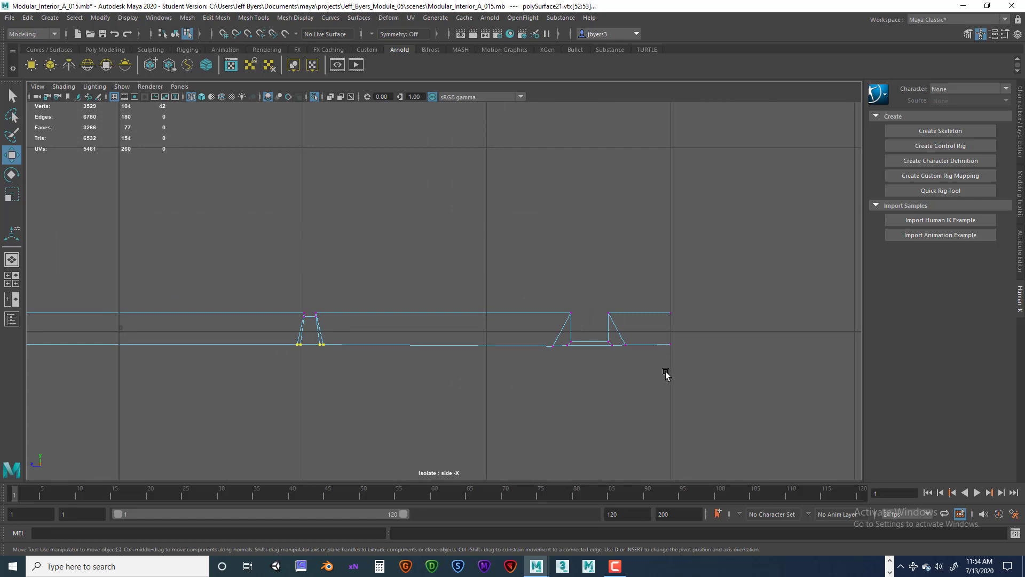
{"action": "left_click_drag", "start_coordinate": [453, 395], "coordinate": [726, 345]}
{"action": "scroll", "coordinate": [598, 362], "scroll_direction": "up", "scroll_amount": 1}
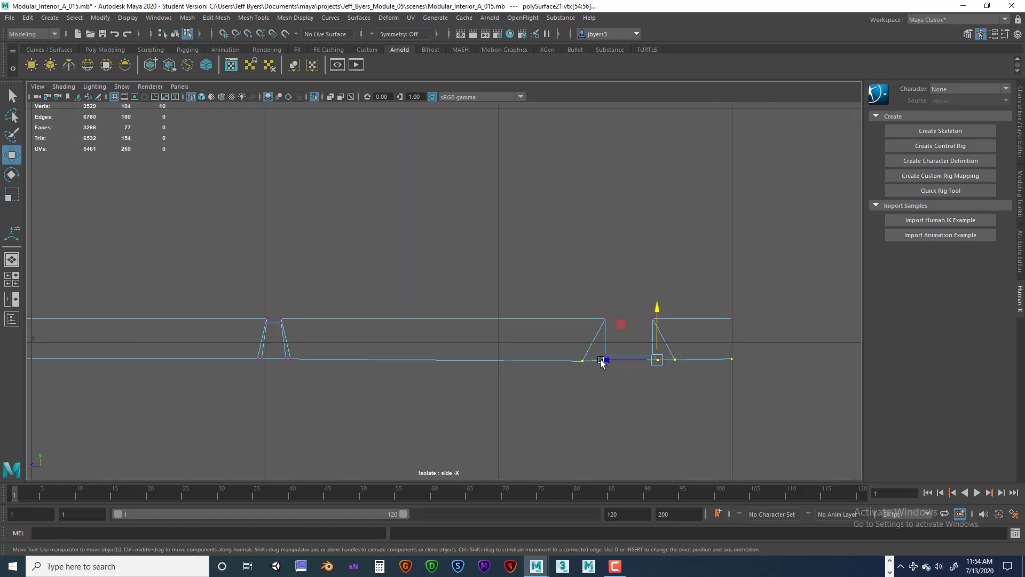
{"action": "scroll", "coordinate": [623, 358], "scroll_direction": "up", "scroll_amount": 2}
{"action": "middle_click_drag", "start_coordinate": [636, 350], "coordinate": [437, 327], "text": "alt"}
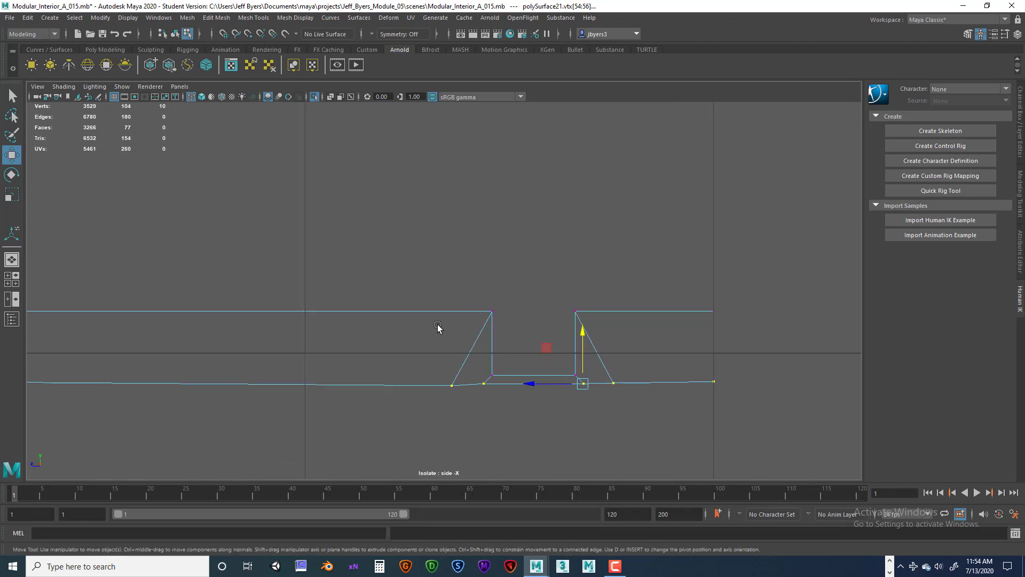
{"action": "scroll", "coordinate": [437, 327], "scroll_direction": "up", "scroll_amount": 1}
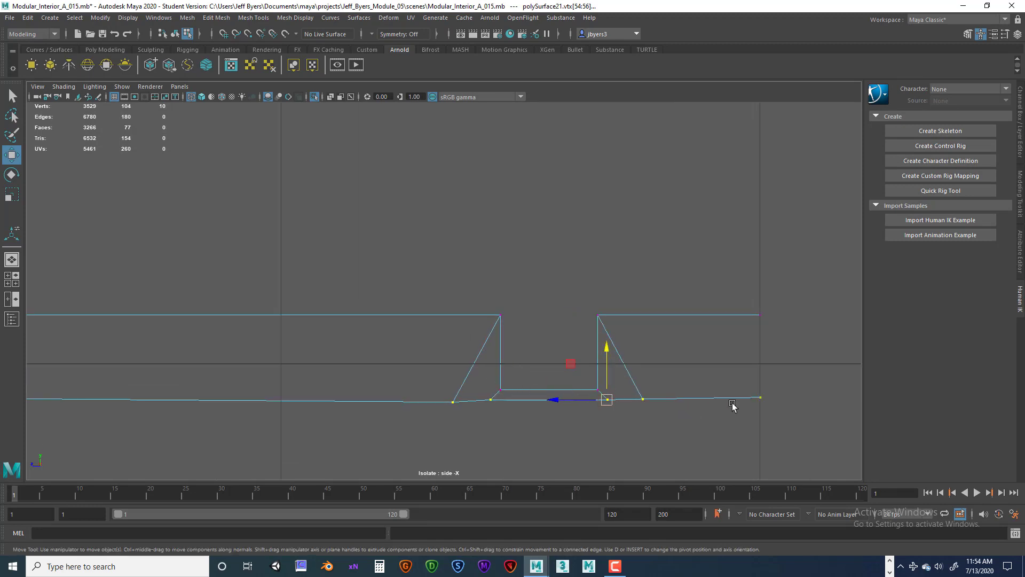
{"action": "scroll", "coordinate": [363, 406], "scroll_direction": "down", "scroll_amount": 10}
{"action": "middle_click_drag", "start_coordinate": [290, 387], "coordinate": [470, 416], "text": "alt"}
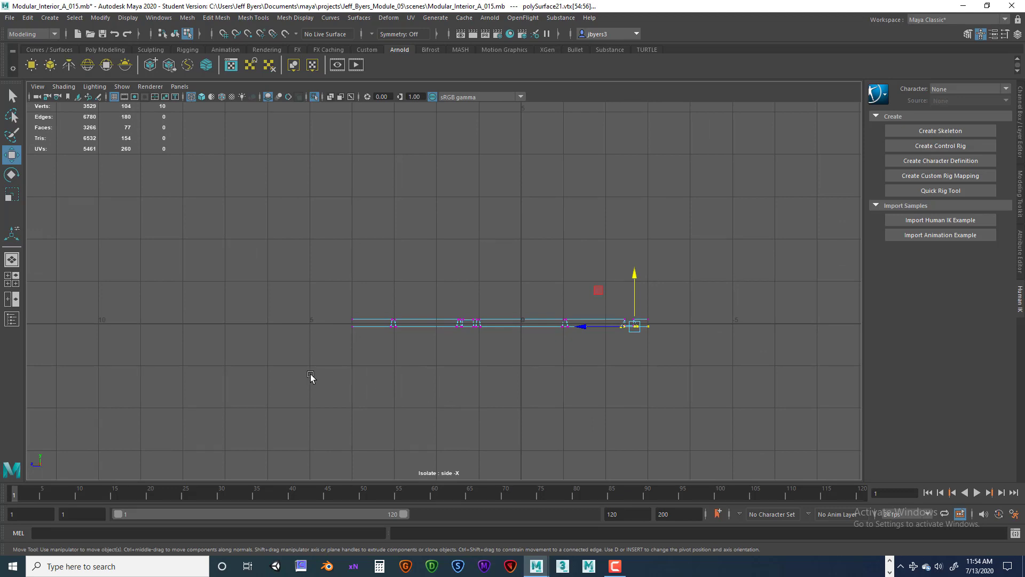
- Select all bottom vertices along the panel's full length, including those around the deep channel
{"action": "left_click_drag", "start_coordinate": [286, 368], "coordinate": [585, 326]}
{"action": "scroll", "coordinate": [563, 351], "scroll_direction": "up", "scroll_amount": 7}
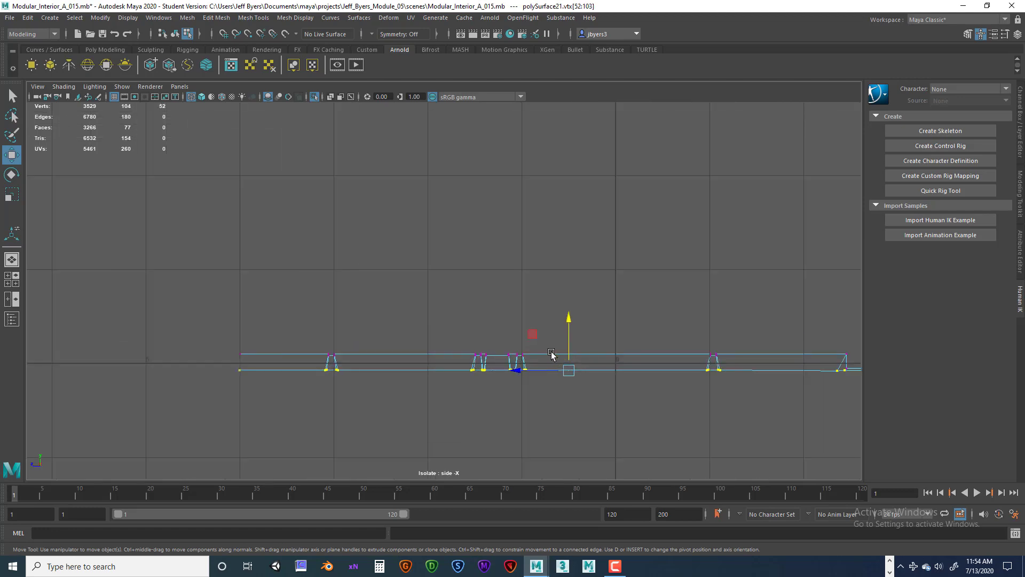
{"action": "middle_click_drag", "start_coordinate": [534, 349], "coordinate": [450, 297], "text": "alt"}
{"action": "scroll", "coordinate": [438, 309], "scroll_direction": "up", "scroll_amount": 2}
{"action": "middle_click_drag", "start_coordinate": [610, 345], "coordinate": [531, 319], "text": "alt"}
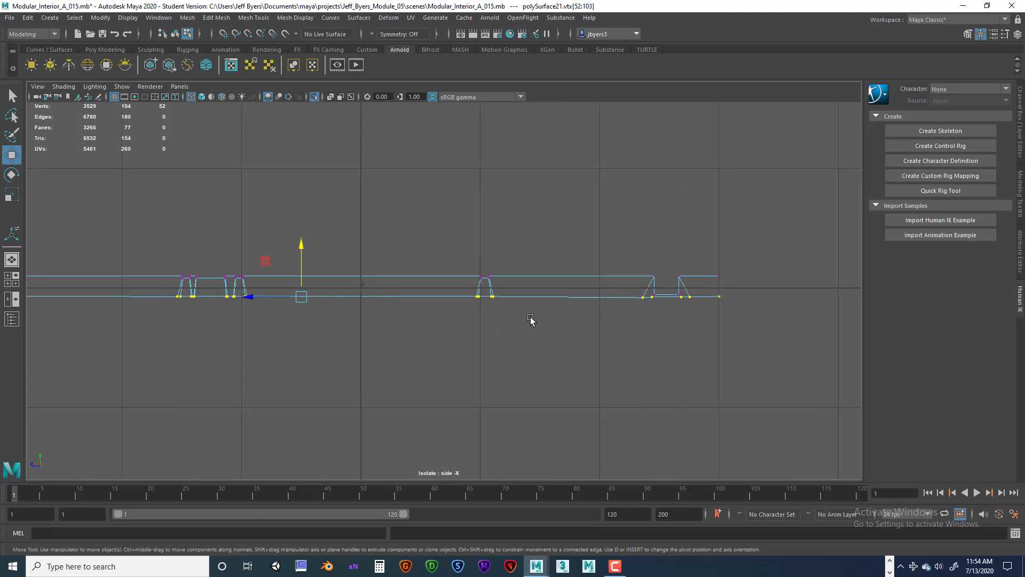
{"action": "middle_click_drag", "start_coordinate": [598, 321], "coordinate": [676, 327], "text": "alt"}
{"action": "middle_click_drag", "start_coordinate": [511, 324], "coordinate": [618, 323], "text": "alt"}
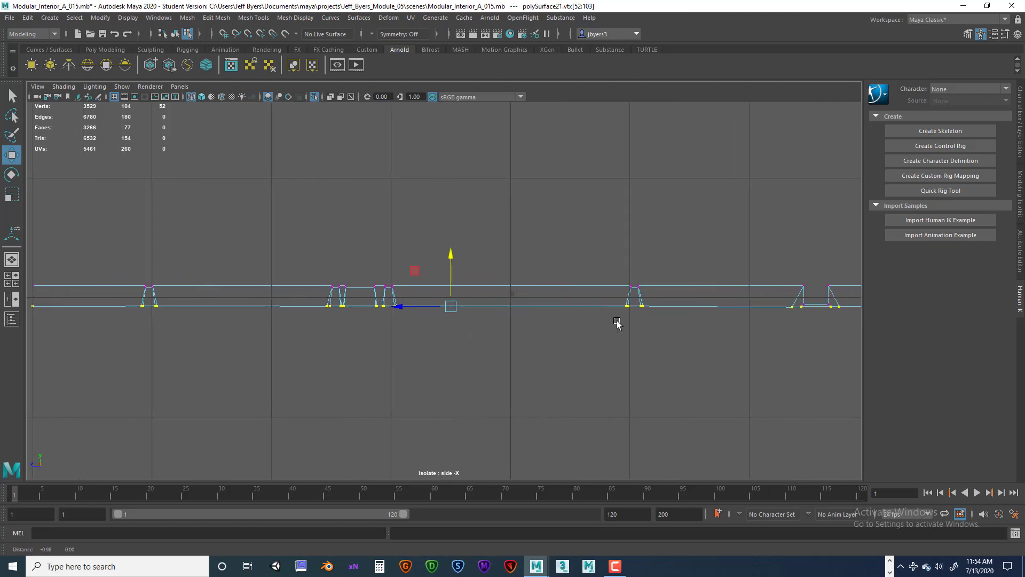
{"action": "scroll", "coordinate": [571, 337], "scroll_direction": "down", "scroll_amount": 4}
{"action": "scroll", "coordinate": [554, 337], "scroll_direction": "up", "scroll_amount": 3}
{"action": "middle_click_drag", "start_coordinate": [553, 333], "coordinate": [554, 357], "text": "alt"}
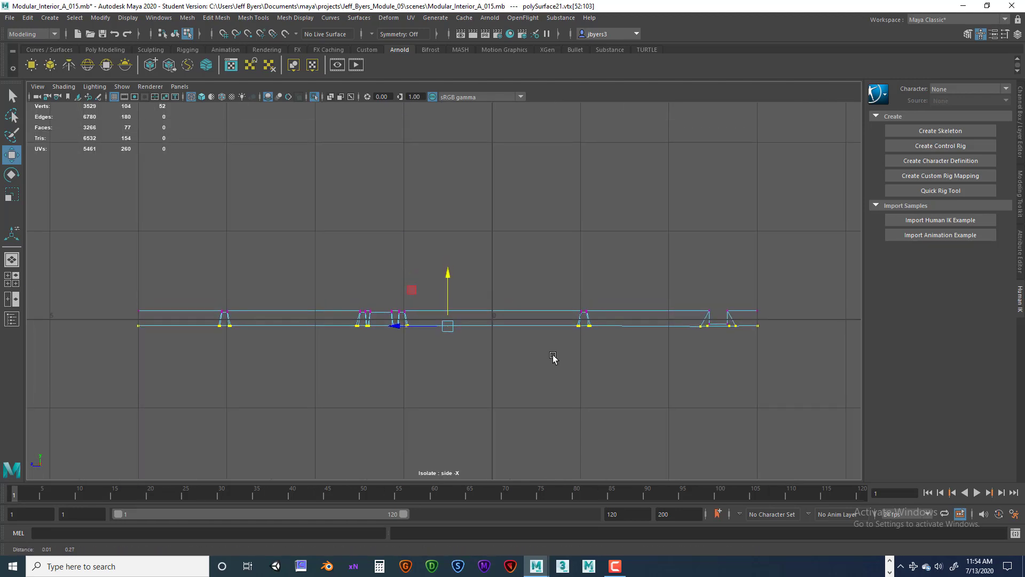
{"action": "scroll", "coordinate": [553, 357], "scroll_direction": "up", "scroll_amount": 1}
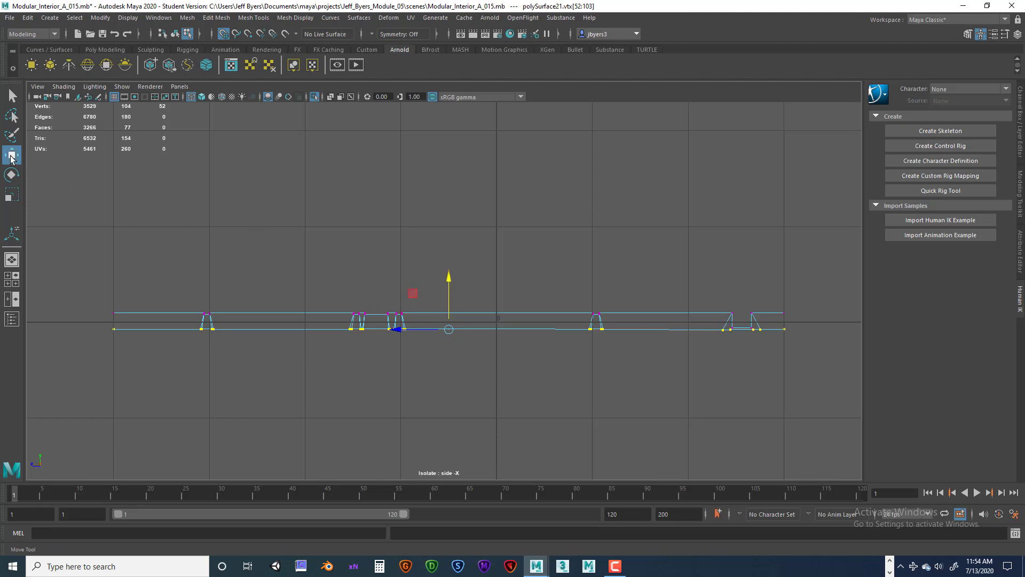
- Open the Move tool's settings and show its Move Snap options
{"action": "double_click", "coordinate": [11, 155]}
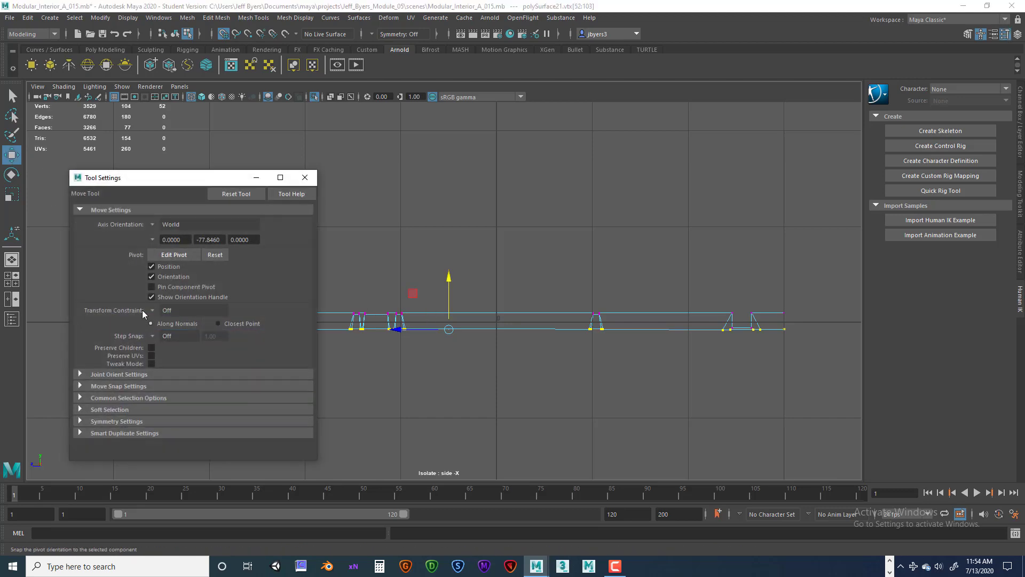
{"action": "left_click", "coordinate": [79, 386]}
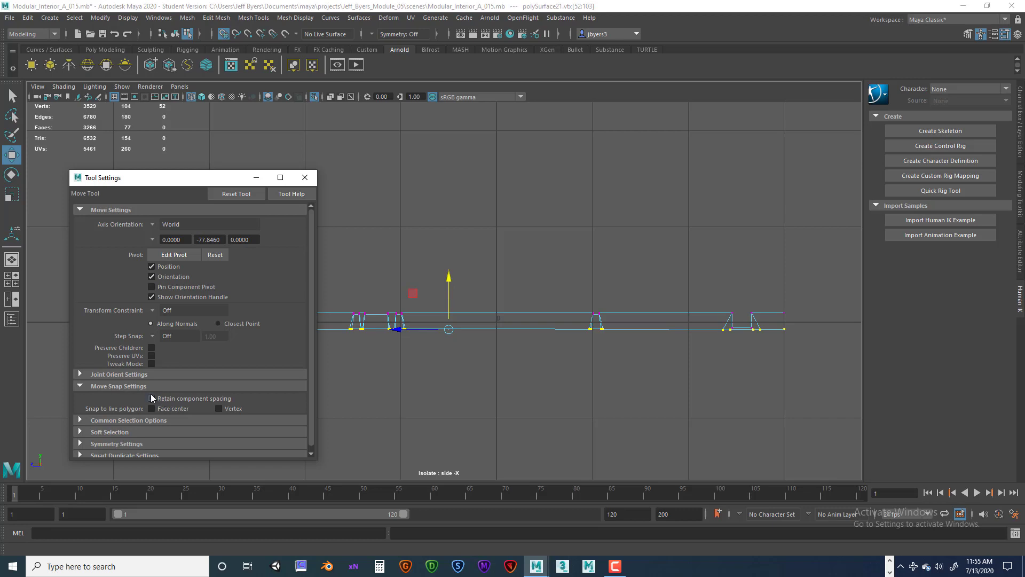
- Flatten the floor panel's selected bottom vertices onto the grid line at height 0 with grid snapping, and turn snapping off again
{"action": "left_click", "coordinate": [304, 177]}
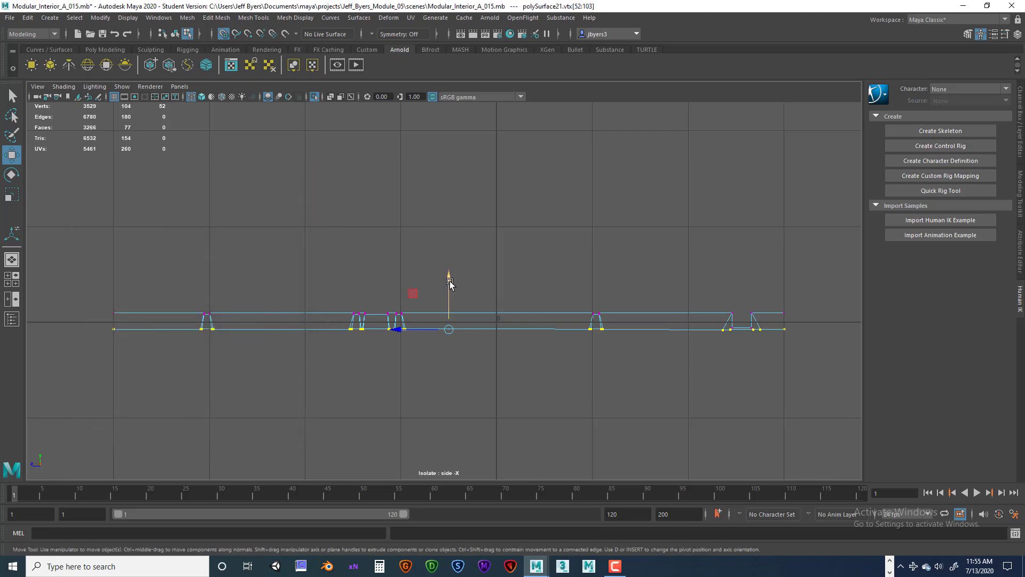
{"action": "mouse_move", "coordinate": [449, 283]}
{"action": "left_mouse_down"}
{"action": "mouse_move", "coordinate": [451, 272]}
{"action": "mouse_move", "coordinate": [446, 294]}
{"action": "left_mouse_up"}
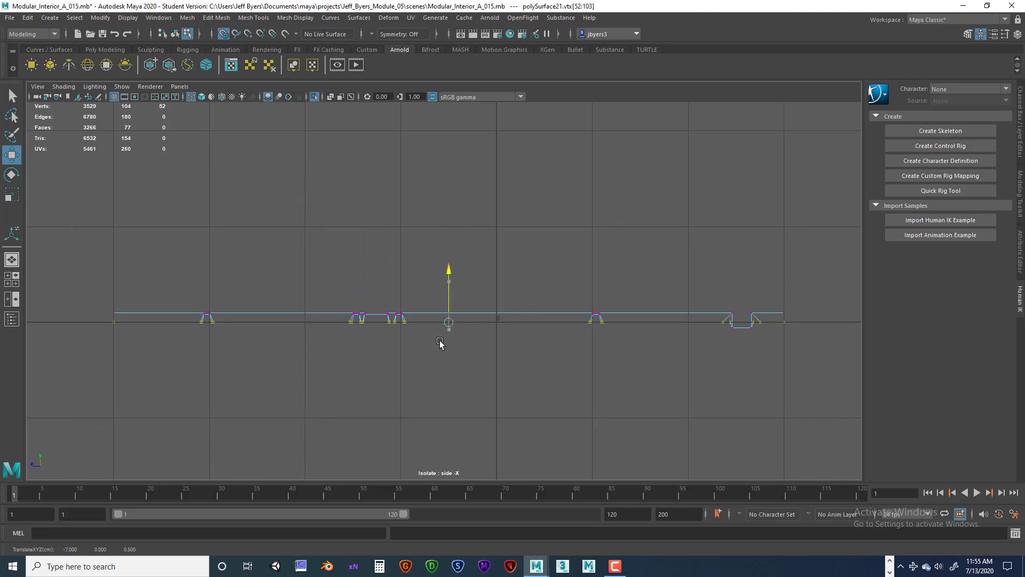
{"action": "mouse_move", "coordinate": [440, 343]}
{"action": "left_mouse_down"}
{"action": "mouse_move", "coordinate": [437, 373]}
{"action": "mouse_move", "coordinate": [428, 328]}
{"action": "left_mouse_up"}
{"action": "left_click", "coordinate": [223, 34]}
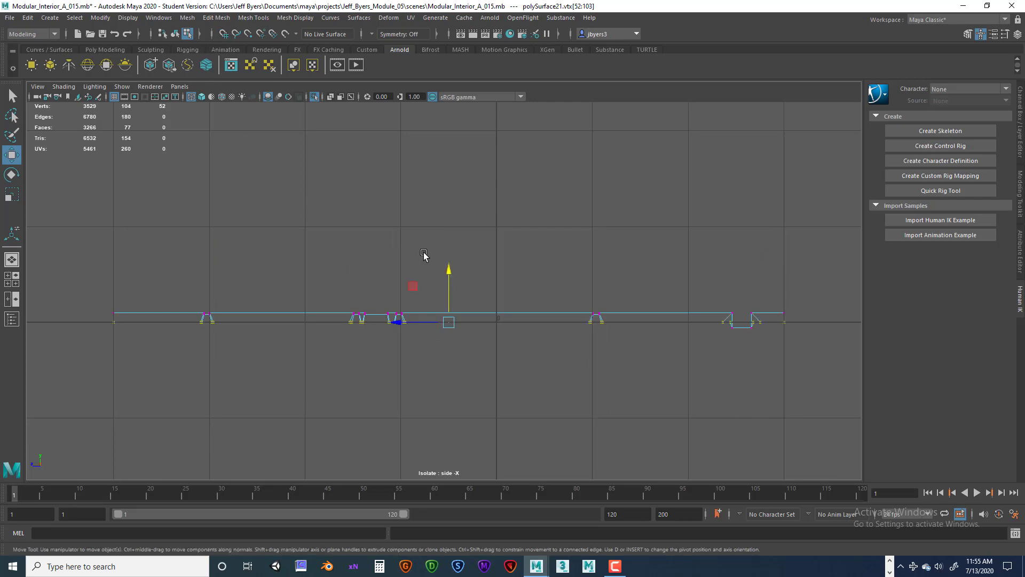
- Lower the panel's bottom vertices freely to about 0.16 cm below the grid line and return to object mode in perspective
{"action": "left_click_drag", "start_coordinate": [448, 272], "coordinate": [448, 286]}
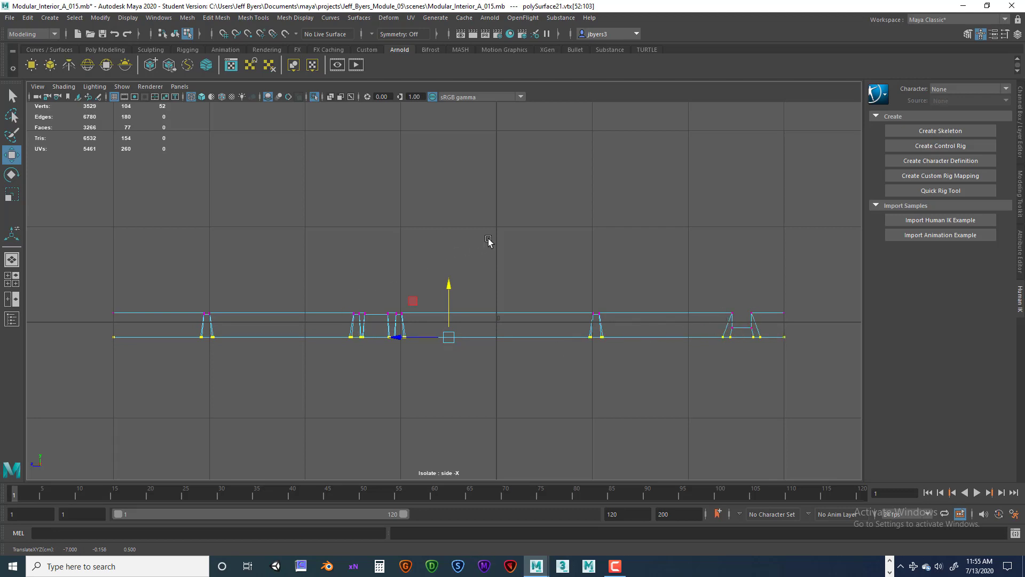
{"action": "key", "text": "space"}
{"action": "key", "text": "space"}
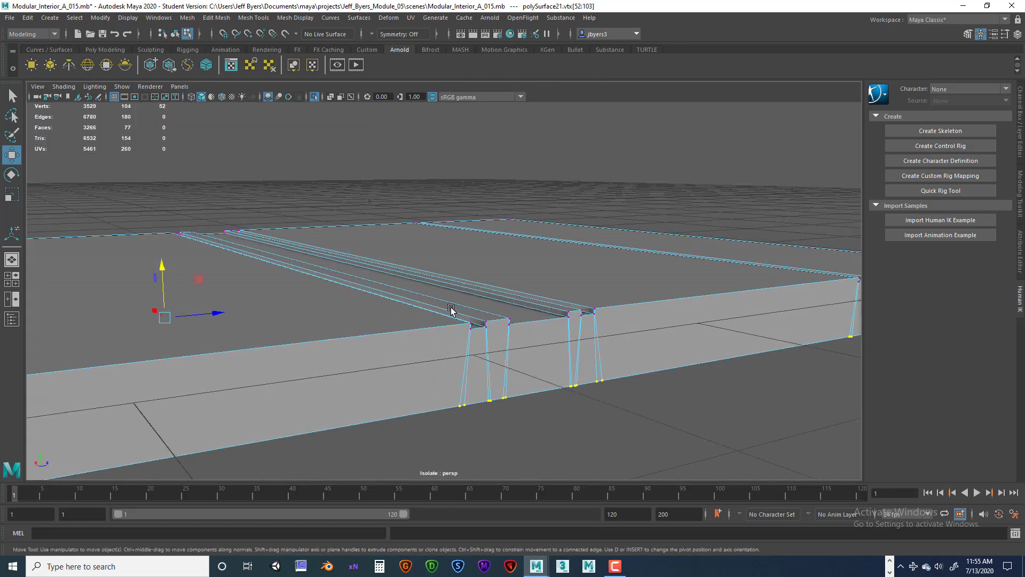
{"action": "scroll", "coordinate": [499, 313], "scroll_direction": "down", "scroll_amount": 5}
{"action": "left_click_drag", "start_coordinate": [499, 313], "coordinate": [451, 319], "text": "alt"}
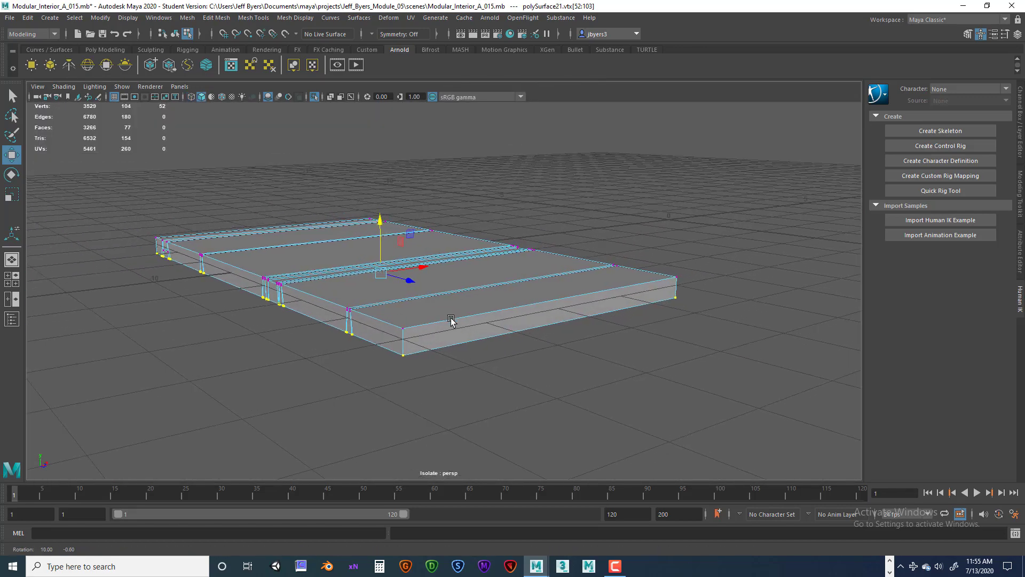
{"action": "right_click_drag", "start_coordinate": [452, 329], "coordinate": [416, 361]}
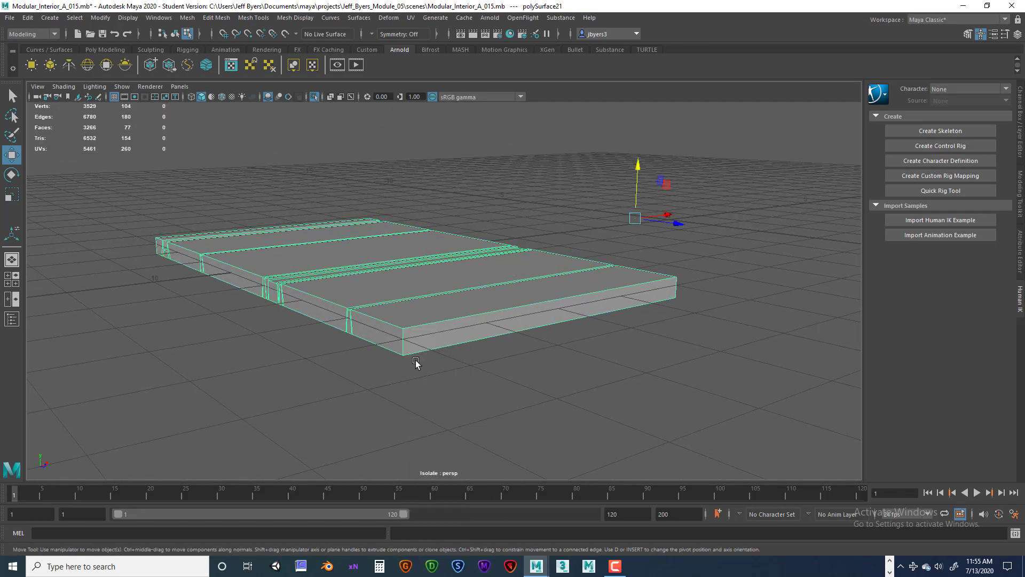
- Try sliding the bottom vertex pair on one side of the groove sideways away from it, and undo the move
{"action": "scroll", "coordinate": [443, 366], "scroll_direction": "up", "scroll_amount": 6}
{"action": "left_click_drag", "start_coordinate": [444, 366], "coordinate": [474, 362], "text": "alt"}
{"action": "scroll", "coordinate": [474, 362], "scroll_direction": "up", "scroll_amount": 4}
{"action": "middle_click_drag", "start_coordinate": [496, 367], "coordinate": [403, 325], "text": "alt"}
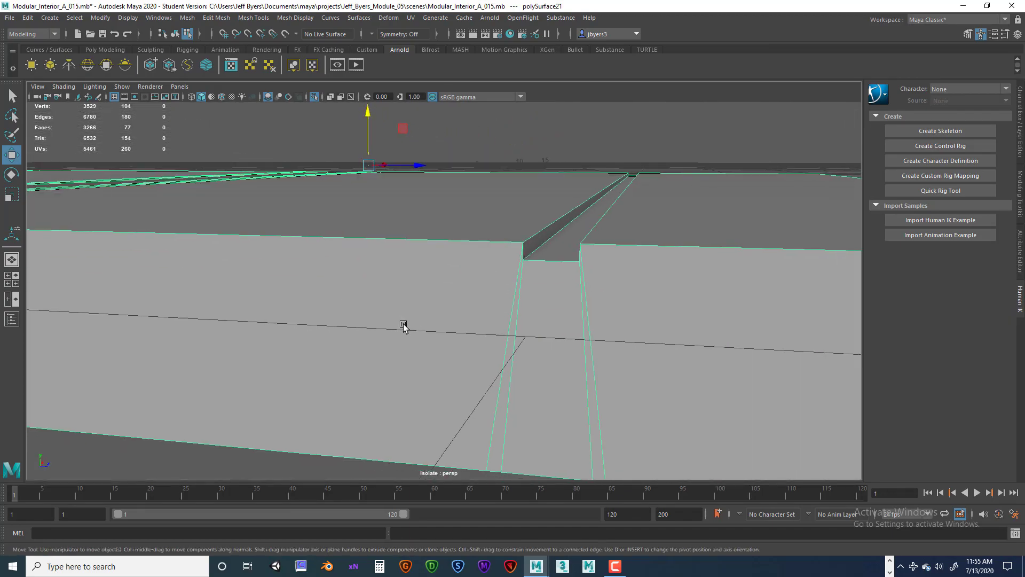
{"action": "middle_click_drag", "start_coordinate": [543, 334], "coordinate": [555, 301], "text": "alt"}
{"action": "right_click_drag", "start_coordinate": [611, 347], "coordinate": [508, 337], "text": "alt"}
{"action": "middle_click_drag", "start_coordinate": [497, 330], "coordinate": [524, 343], "text": "alt"}
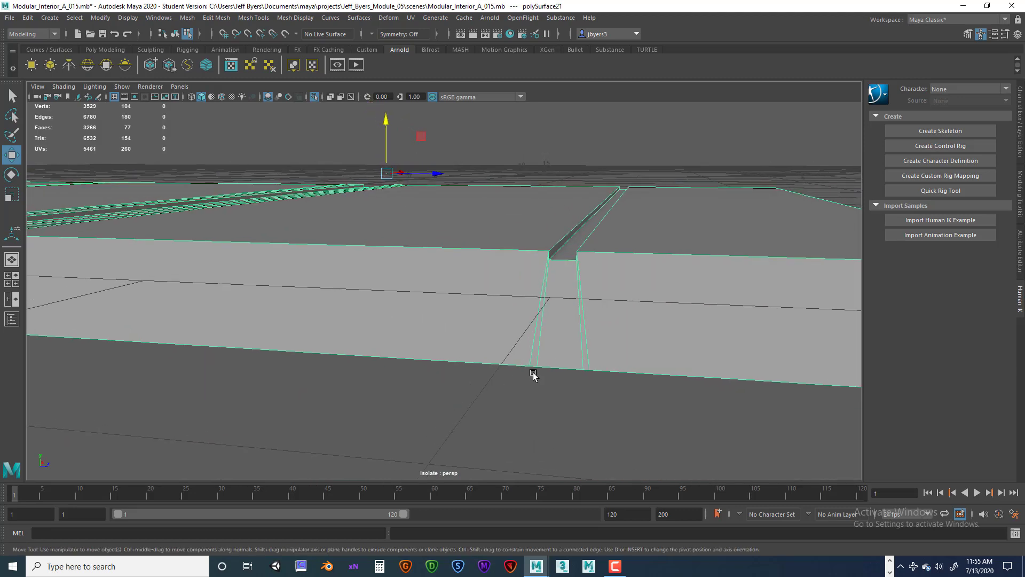
{"action": "right_click_drag", "start_coordinate": [528, 271], "coordinate": [475, 287]}
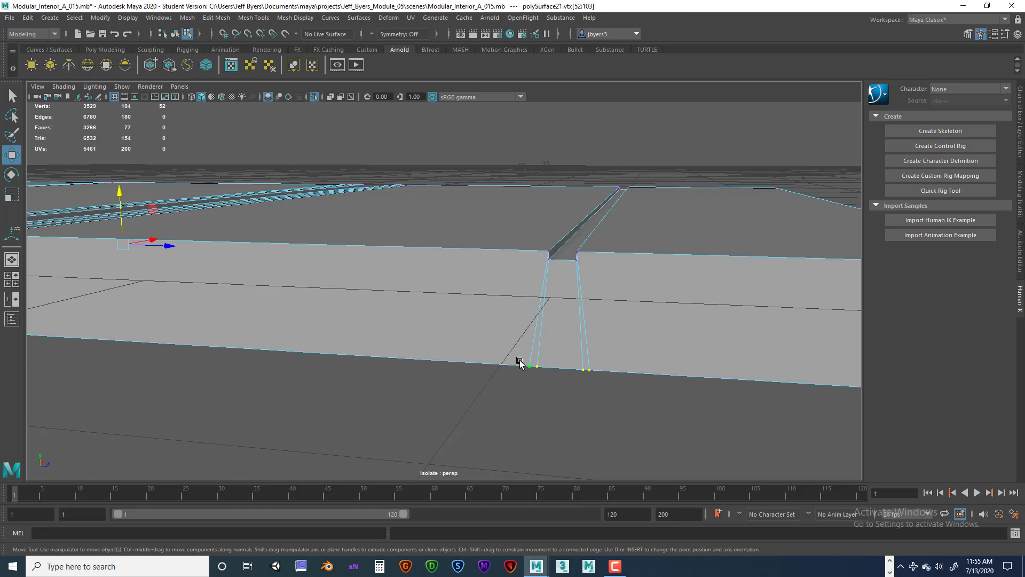
{"action": "left_click", "coordinate": [528, 368]}
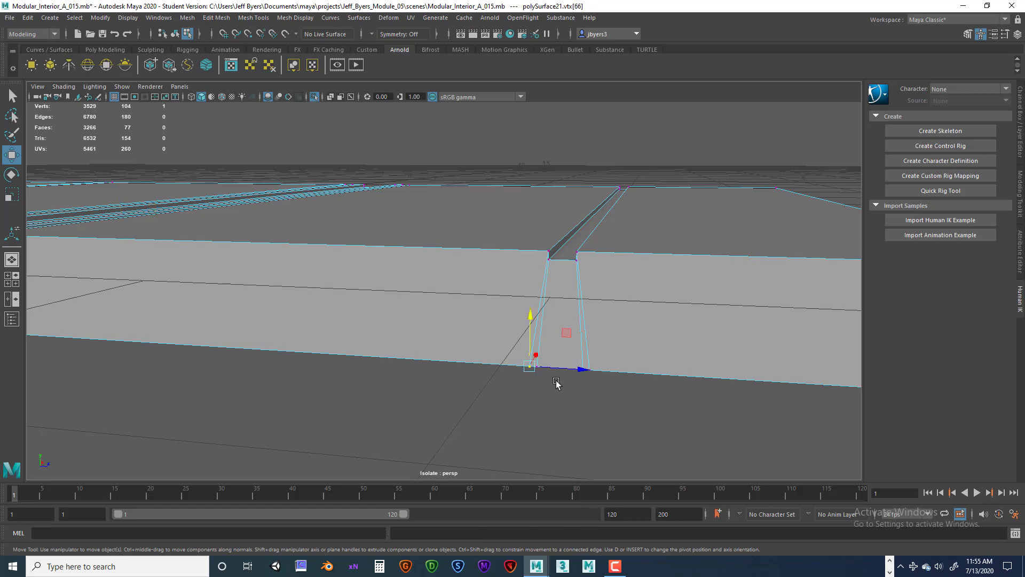
{"action": "left_click_drag", "start_coordinate": [488, 392], "coordinate": [522, 365]}
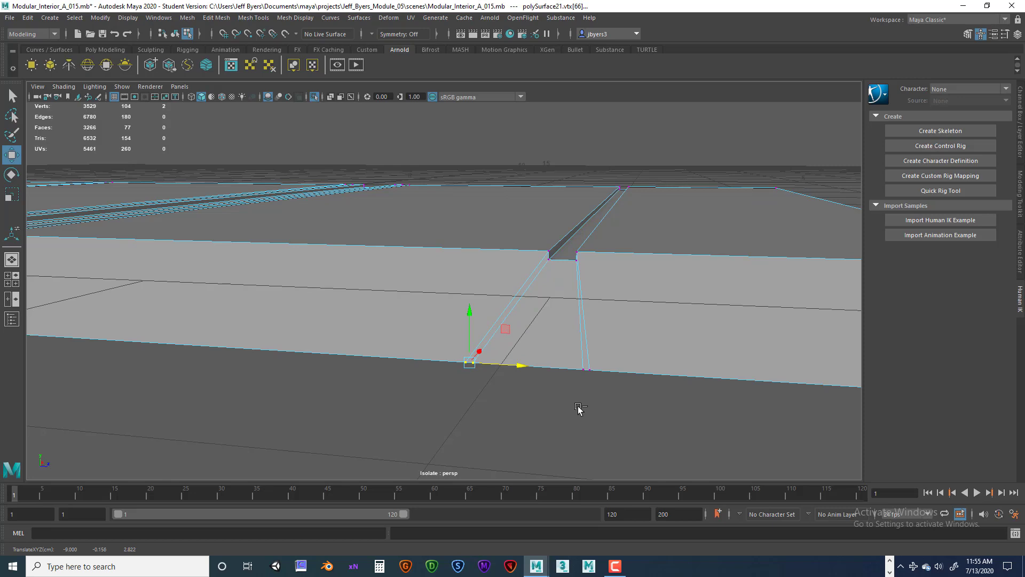
{"action": "key", "text": "ctrl+z"}
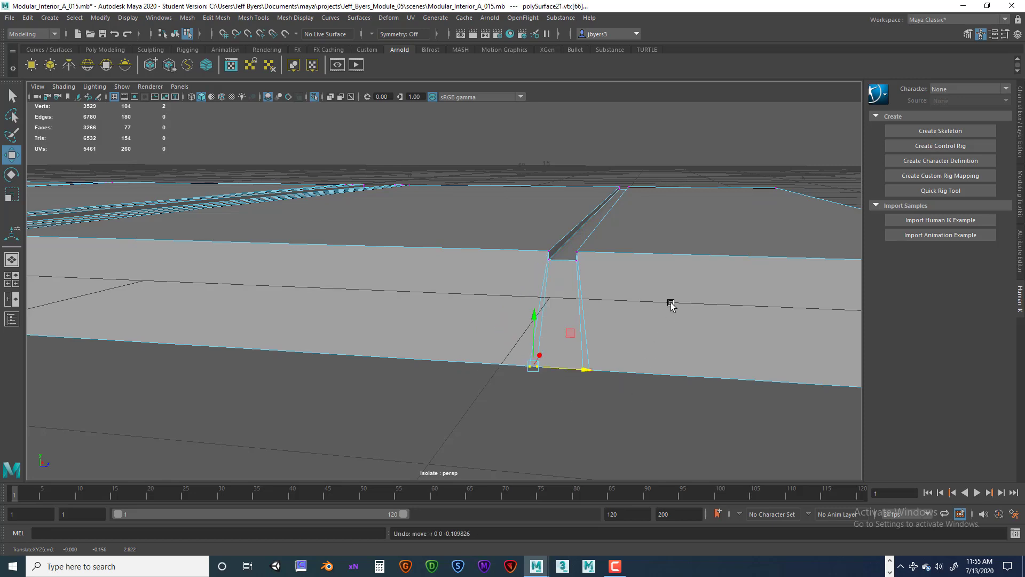
- Move the inner bottom vertices beneath the narrow rib between the grooves slightly closer together in the side view
{"action": "key", "text": "space"}
{"action": "key", "text": "space"}
{"action": "scroll", "coordinate": [566, 378], "scroll_direction": "up", "scroll_amount": 3}
{"action": "scroll", "coordinate": [561, 376], "scroll_direction": "up", "scroll_amount": 2}
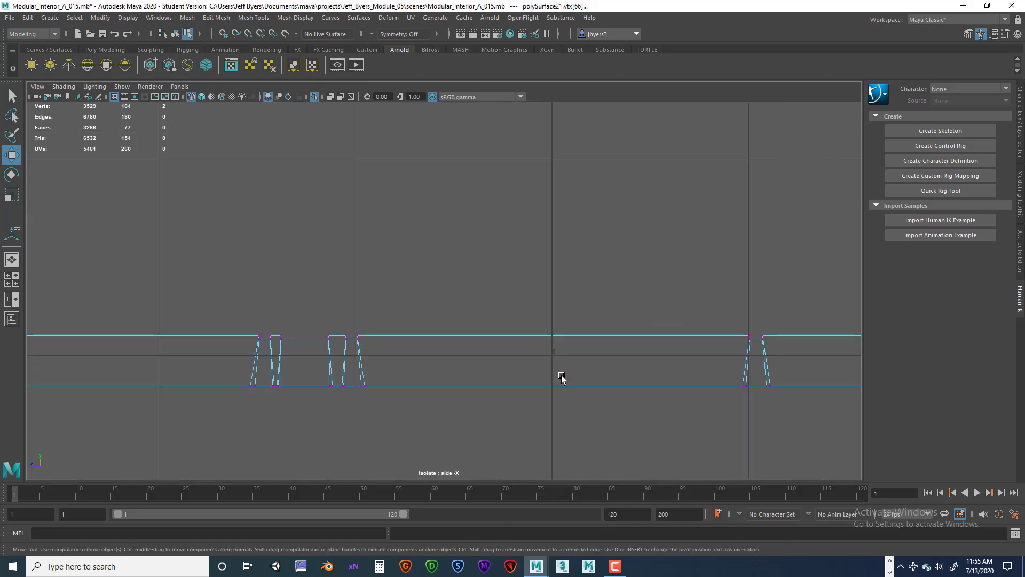
{"action": "middle_click_drag", "start_coordinate": [395, 382], "coordinate": [571, 374], "text": "alt"}
{"action": "scroll", "coordinate": [569, 373], "scroll_direction": "up", "scroll_amount": 7}
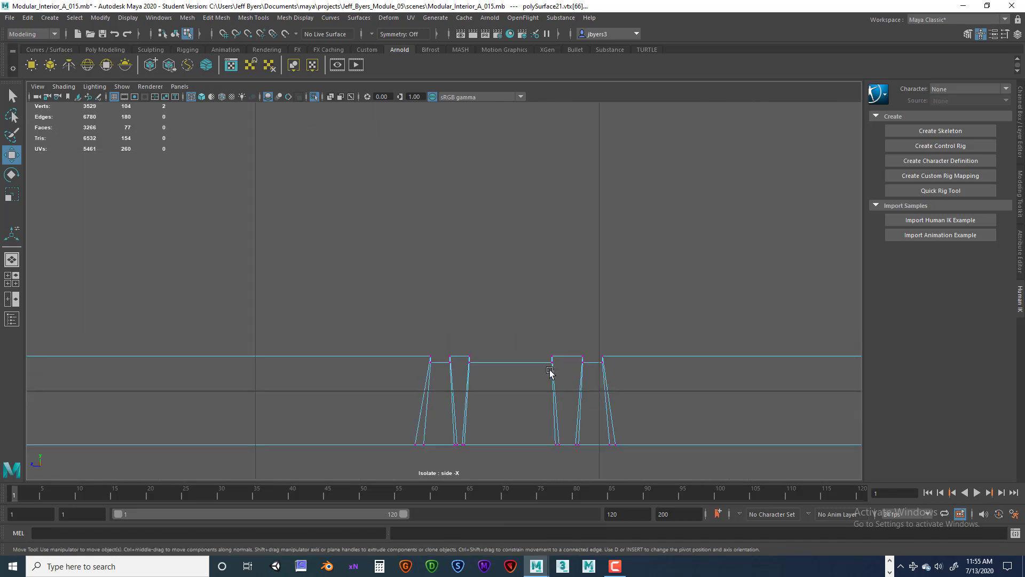
{"action": "middle_click_drag", "start_coordinate": [489, 380], "coordinate": [510, 271], "text": "alt"}
{"action": "scroll", "coordinate": [512, 314], "scroll_direction": "up", "scroll_amount": 3}
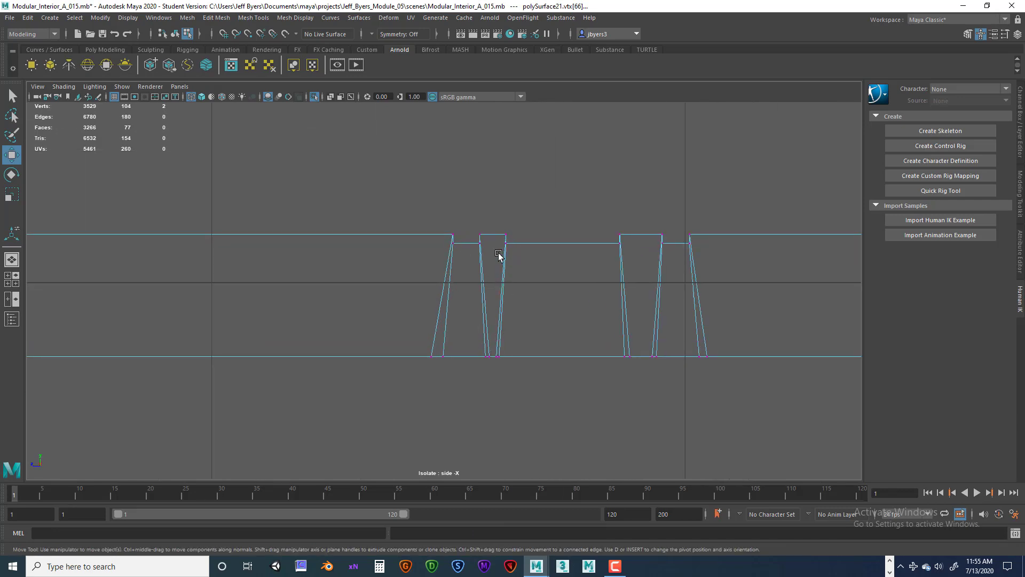
{"action": "scroll", "coordinate": [540, 363], "scroll_direction": "up", "scroll_amount": 6}
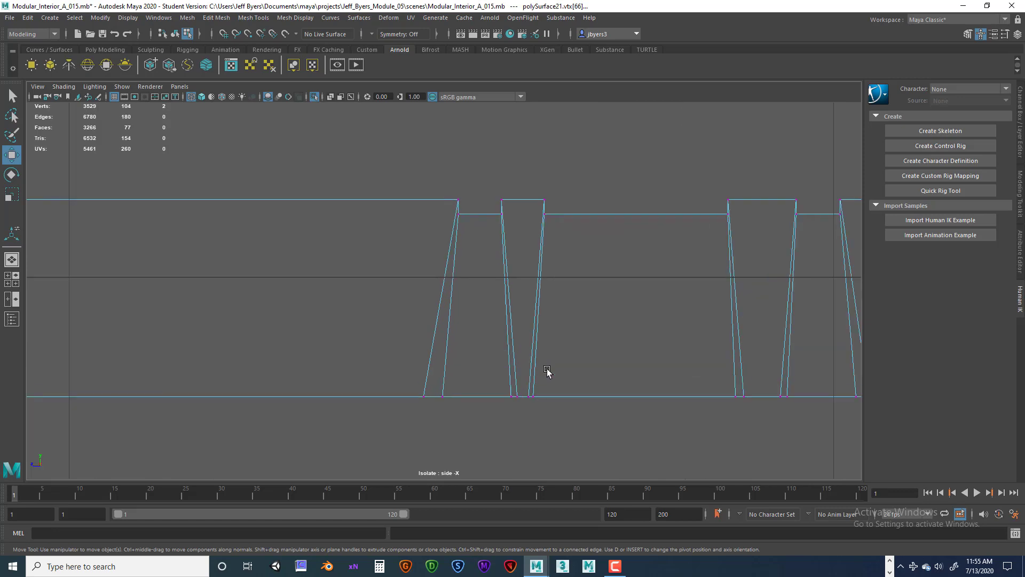
{"action": "middle_click_drag", "start_coordinate": [534, 349], "coordinate": [491, 343], "text": "alt"}
{"action": "scroll", "coordinate": [507, 334], "scroll_direction": "up", "scroll_amount": 4}
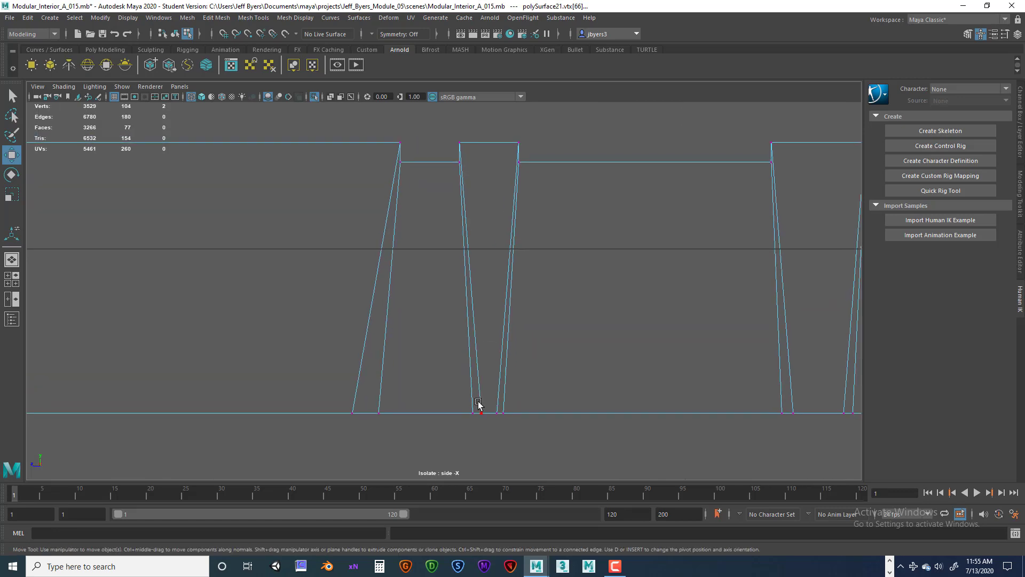
{"action": "mouse_move", "coordinate": [478, 402]}
{"action": "left_mouse_down"}
{"action": "mouse_move", "coordinate": [493, 422]}
{"action": "mouse_move", "coordinate": [502, 419]}
{"action": "mouse_move", "coordinate": [475, 413]}
{"action": "left_mouse_up"}
{"action": "key", "text": "ctrl+z"}
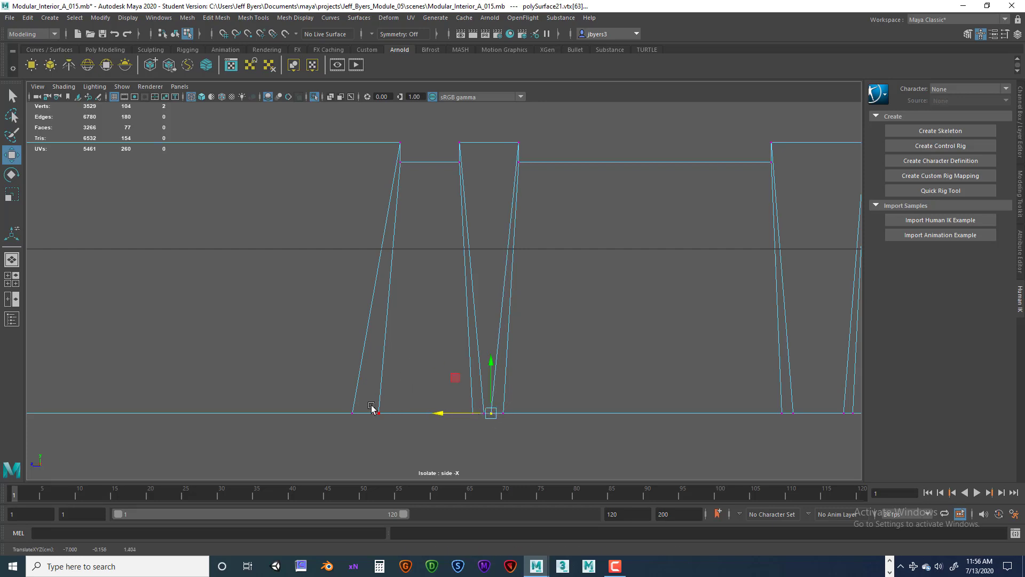
- Try spreading the two bottom vertices beside the narrow rib's neighbouring groove outward, and undo both moves
{"action": "left_click", "coordinate": [350, 411]}
{"action": "left_click_drag", "start_coordinate": [345, 411], "coordinate": [276, 410]}
{"action": "left_click", "coordinate": [378, 412]}
{"action": "mouse_move", "coordinate": [341, 410]}
{"action": "left_mouse_down"}
{"action": "mouse_move", "coordinate": [299, 409]}
{"action": "mouse_move", "coordinate": [322, 409]}
{"action": "left_mouse_up"}
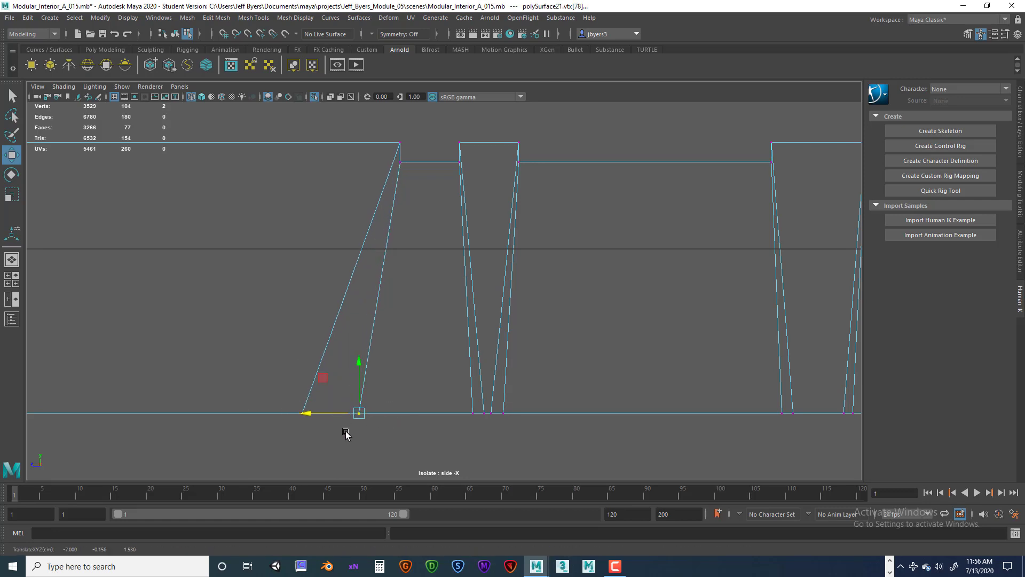
{"action": "key", "text": "ctrl+z"}
{"action": "key", "text": "ctrl+z"}
{"action": "key", "text": "ctrl+z"}
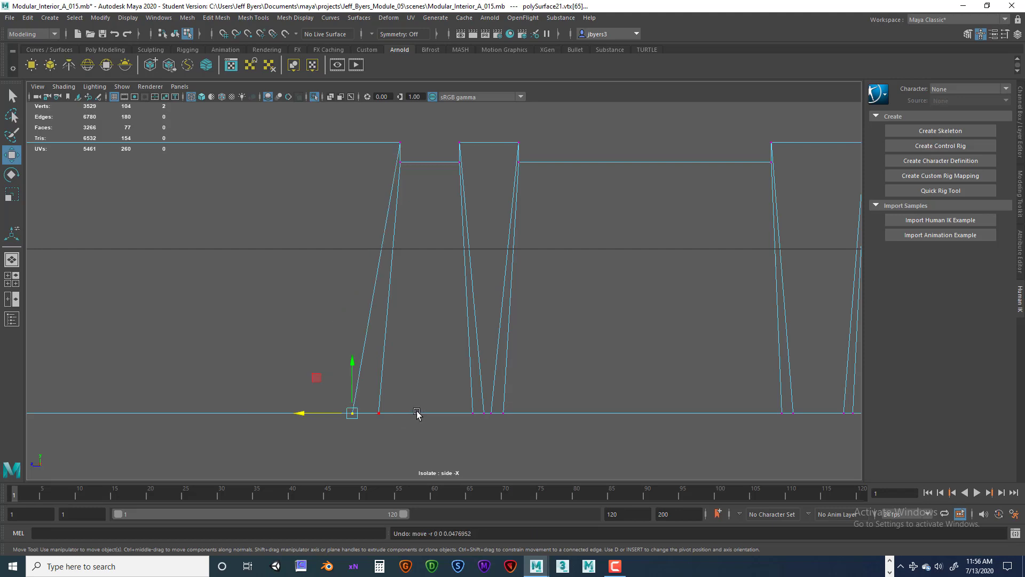
- Go back to the perspective view, return the floor panel to object mode and examine its thickened edges
{"action": "scroll", "coordinate": [489, 296], "scroll_direction": "down", "scroll_amount": 5}
{"action": "scroll", "coordinate": [647, 369], "scroll_direction": "up", "scroll_amount": 1}
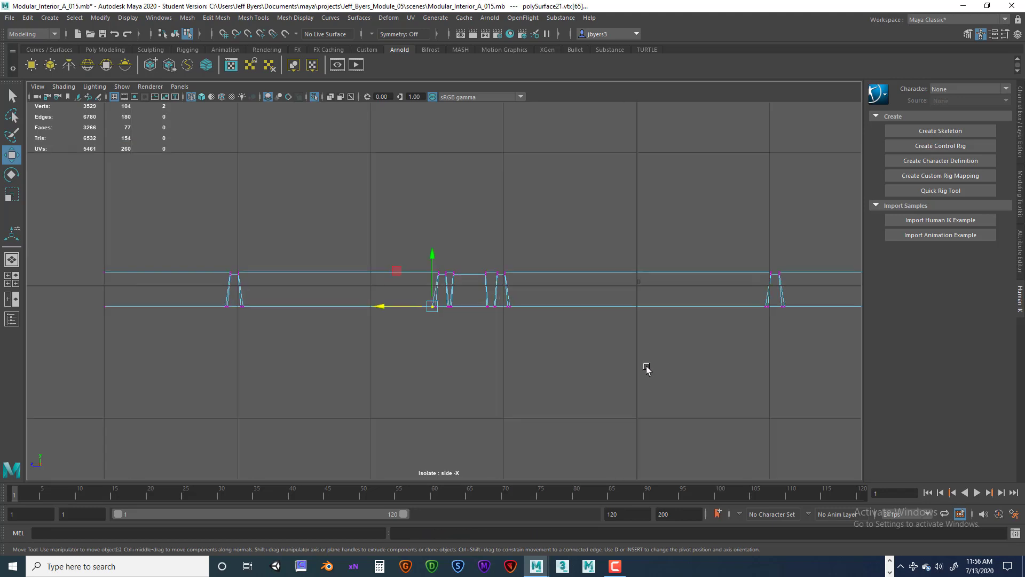
{"action": "scroll", "coordinate": [587, 350], "scroll_direction": "down", "scroll_amount": 3}
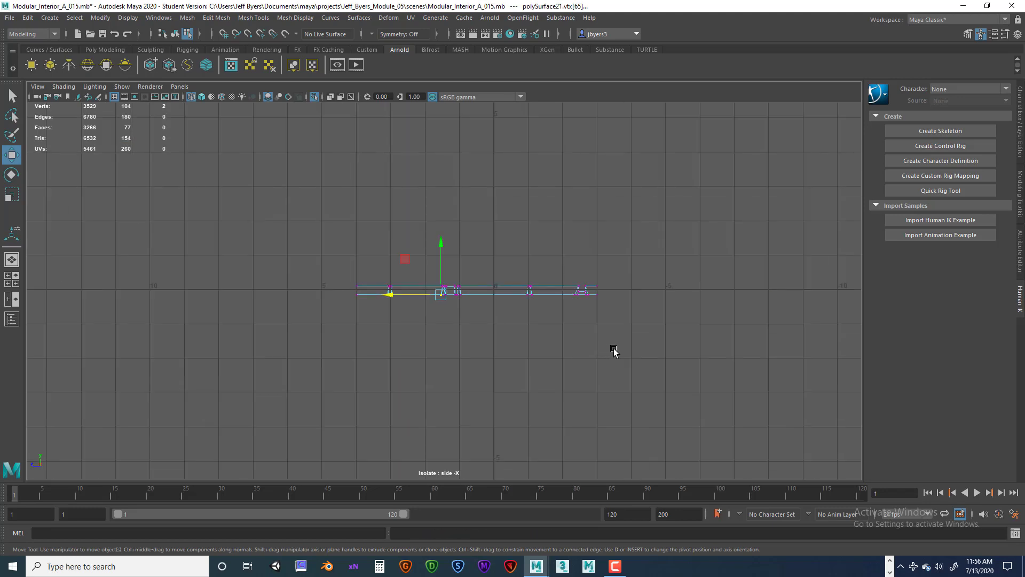
{"action": "scroll", "coordinate": [641, 350], "scroll_direction": "up", "scroll_amount": 1}
{"action": "key", "text": "space"}
{"action": "key", "text": "space"}
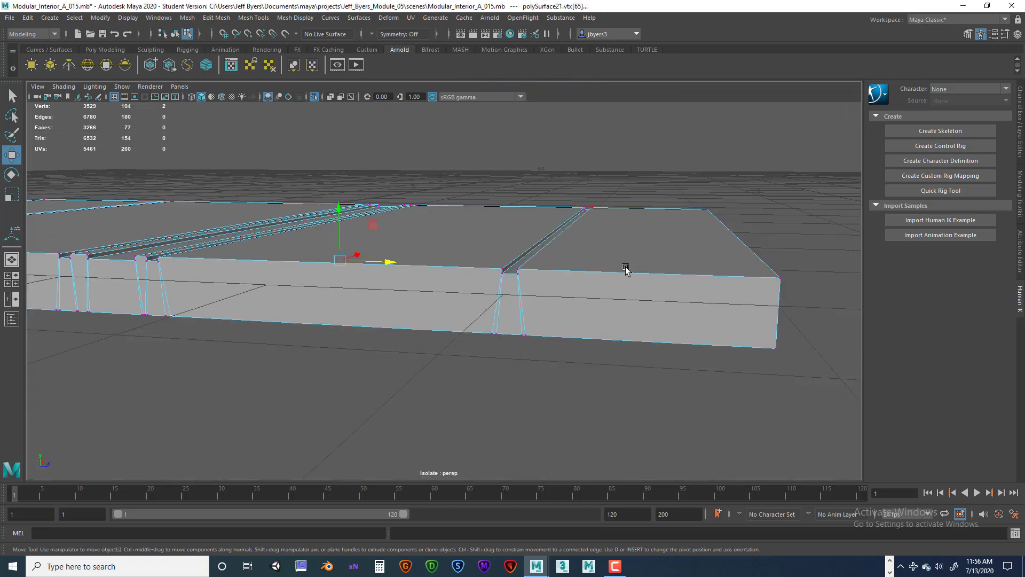
{"action": "scroll", "coordinate": [522, 341], "scroll_direction": "down", "scroll_amount": 2}
{"action": "left_click_drag", "start_coordinate": [477, 342], "coordinate": [425, 358], "text": "alt"}
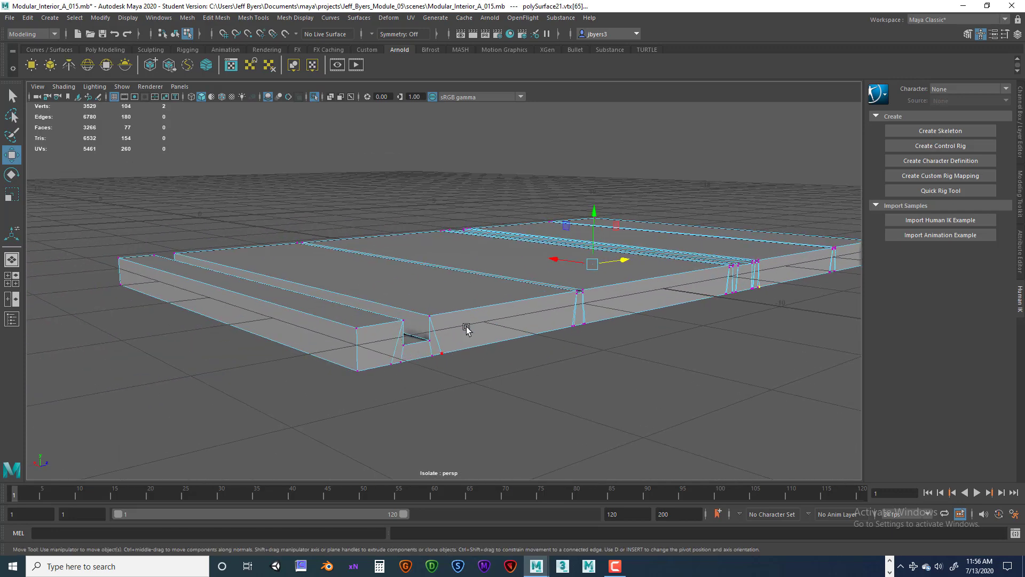
{"action": "right_click_drag", "start_coordinate": [466, 329], "coordinate": [453, 338]}
{"action": "scroll", "coordinate": [406, 361], "scroll_direction": "down", "scroll_amount": 5}
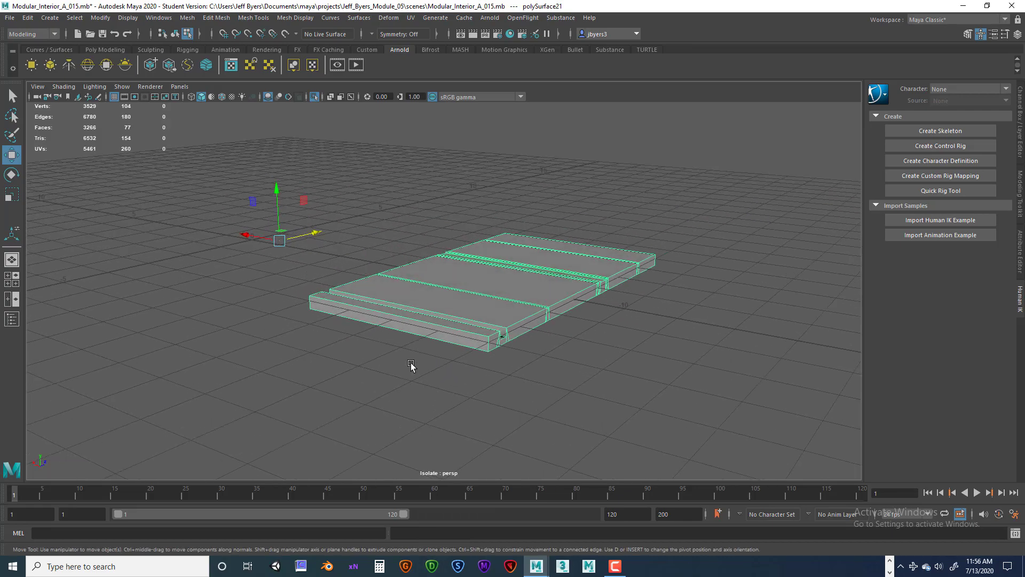
{"action": "left_click_drag", "start_coordinate": [381, 358], "coordinate": [454, 353], "text": "alt"}
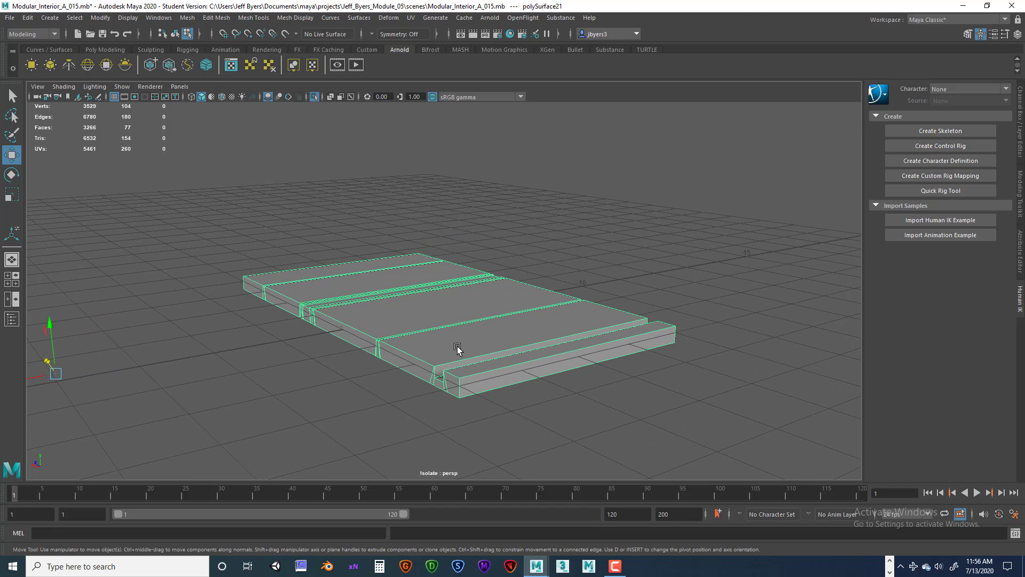
- Turn off isolation in the top, front, side and perspective views so the whole scene is shown
{"action": "key", "text": "space"}
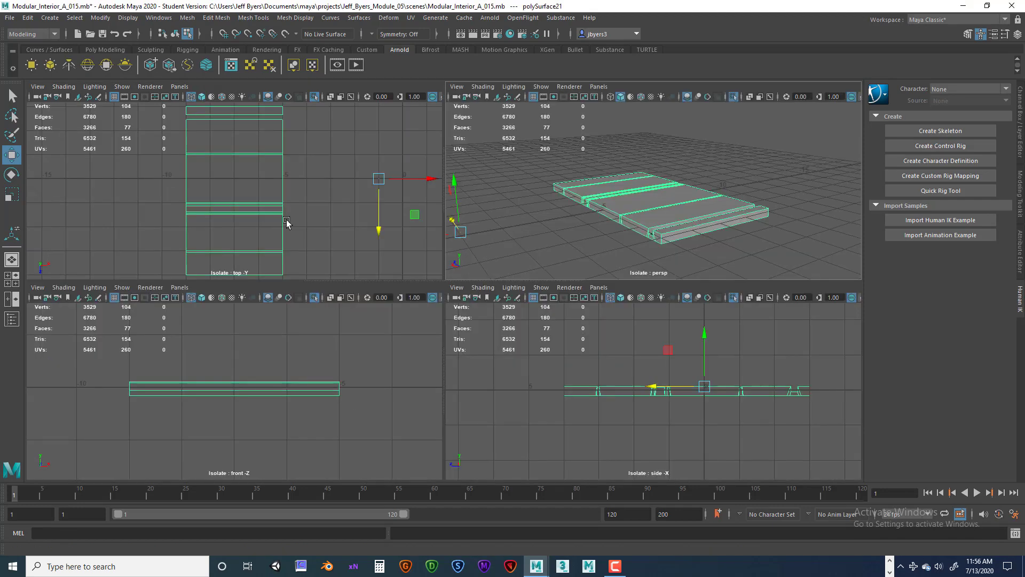
{"action": "key", "text": "ctrl+1"}
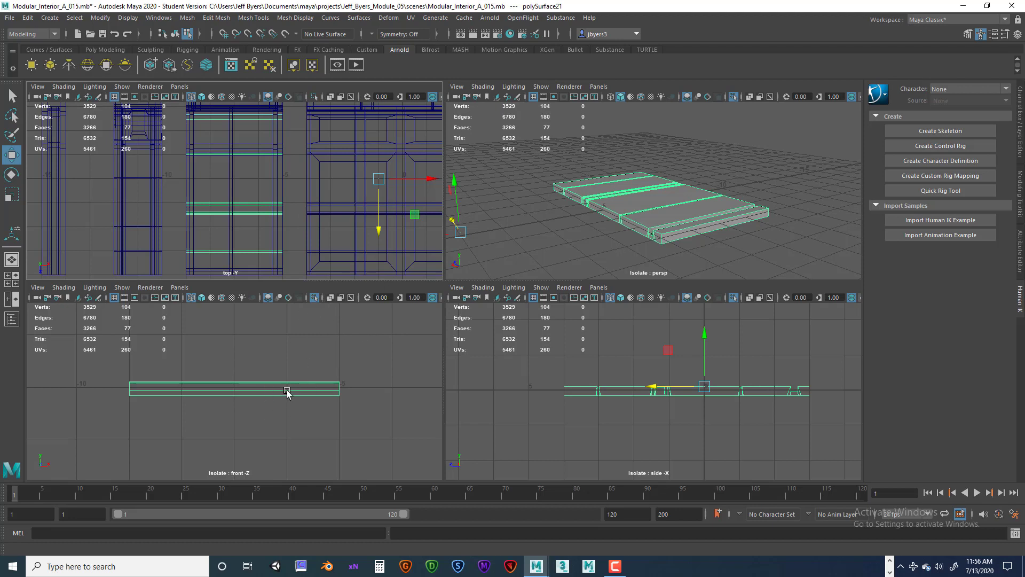
{"action": "key", "text": "ctrl+1"}
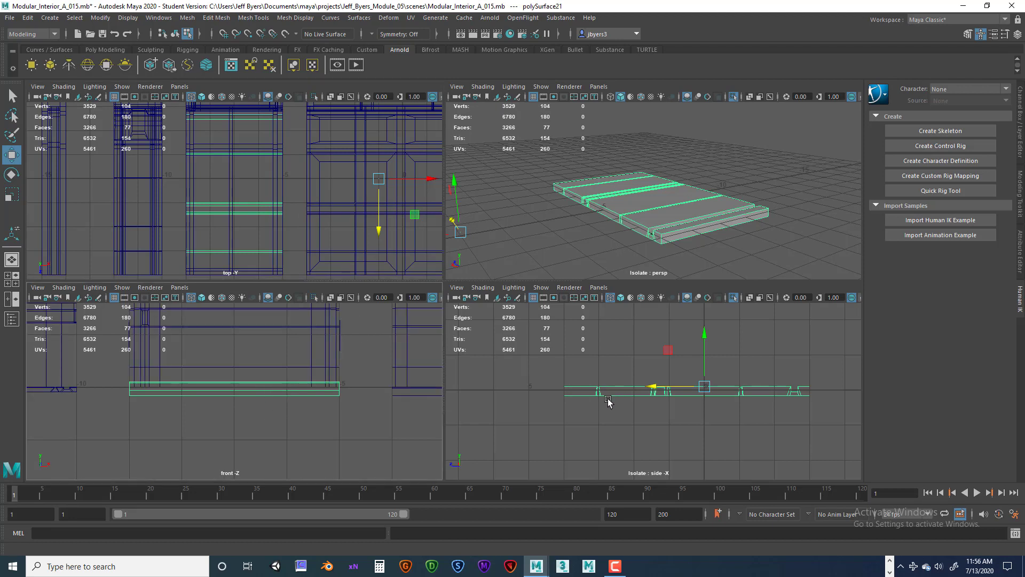
{"action": "key", "text": "ctrl+1"}
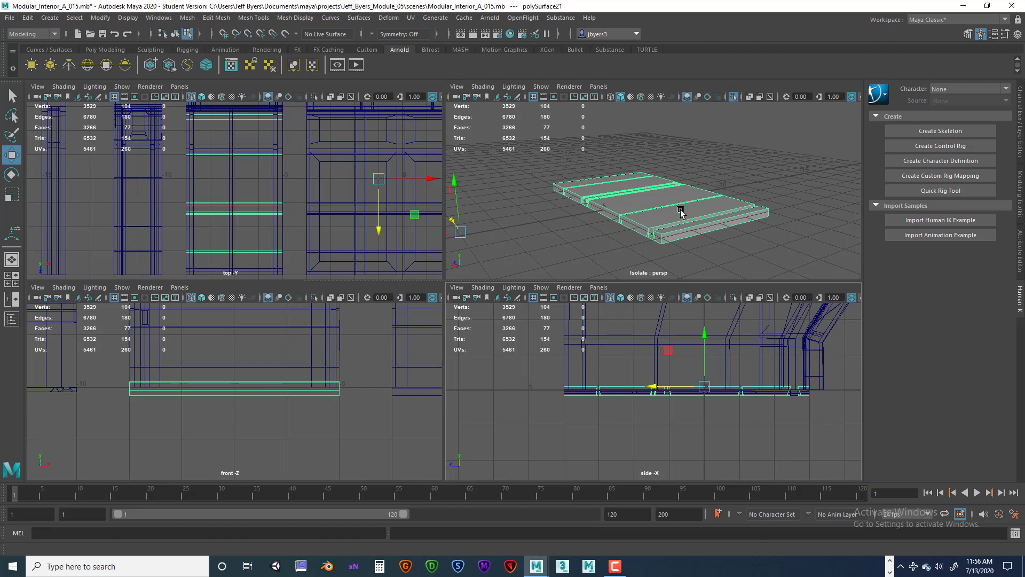
{"action": "key", "text": "ctrl+1"}
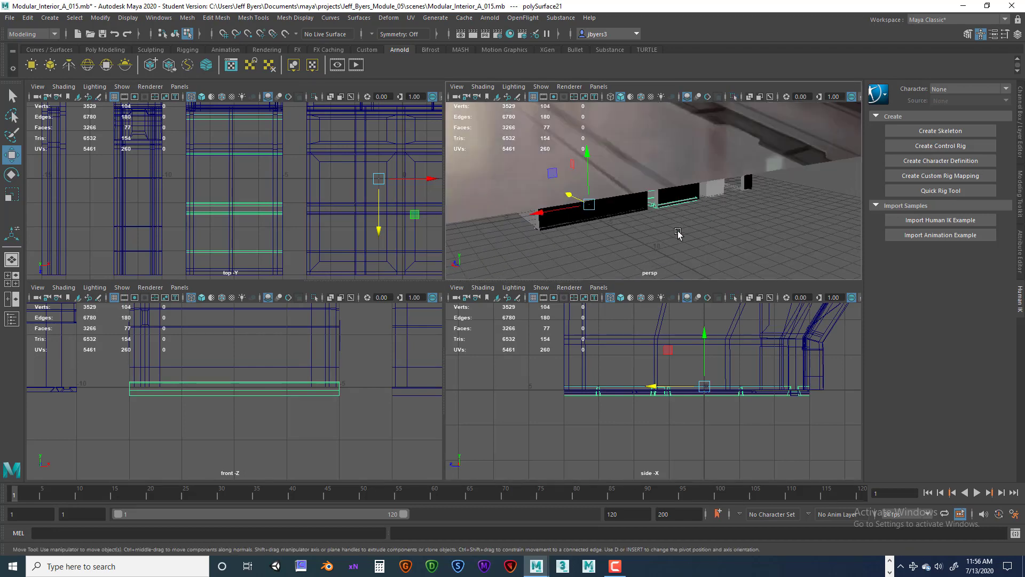
- Add the adjacent larger floor panel beneath the wall module to the selection with its vertices displayed
{"action": "left_click_drag", "start_coordinate": [607, 230], "coordinate": [750, 222], "text": "alt"}
{"action": "right_click_drag", "start_coordinate": [750, 222], "coordinate": [671, 226], "text": "alt"}
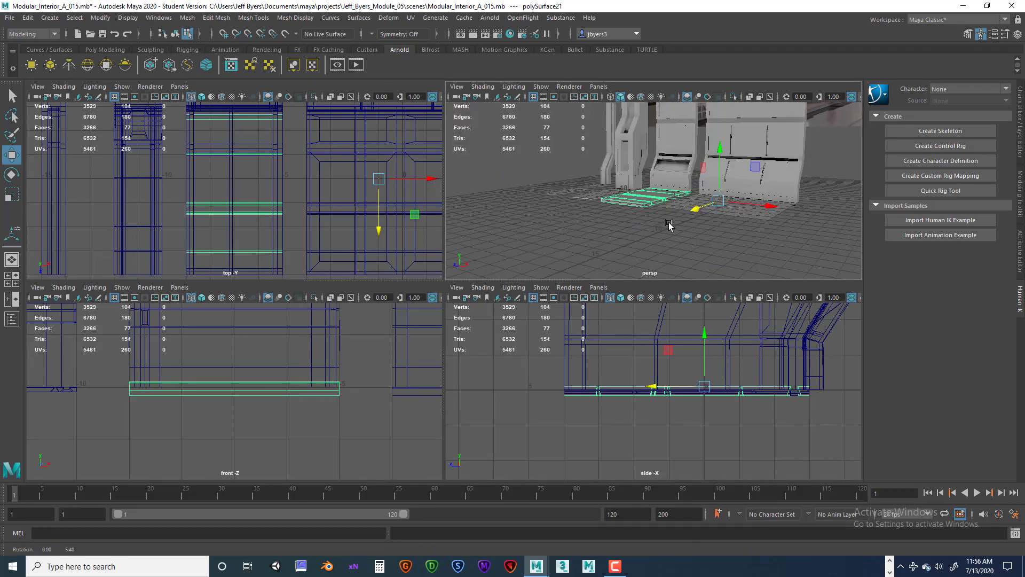
{"action": "left_click_drag", "start_coordinate": [671, 226], "coordinate": [699, 227], "text": "alt"}
{"action": "middle_click_drag", "start_coordinate": [699, 227], "coordinate": [615, 250], "text": "alt"}
{"action": "left_click_drag", "start_coordinate": [616, 250], "coordinate": [657, 251], "text": "alt"}
{"action": "right_click_drag", "start_coordinate": [656, 252], "coordinate": [681, 270], "text": "alt"}
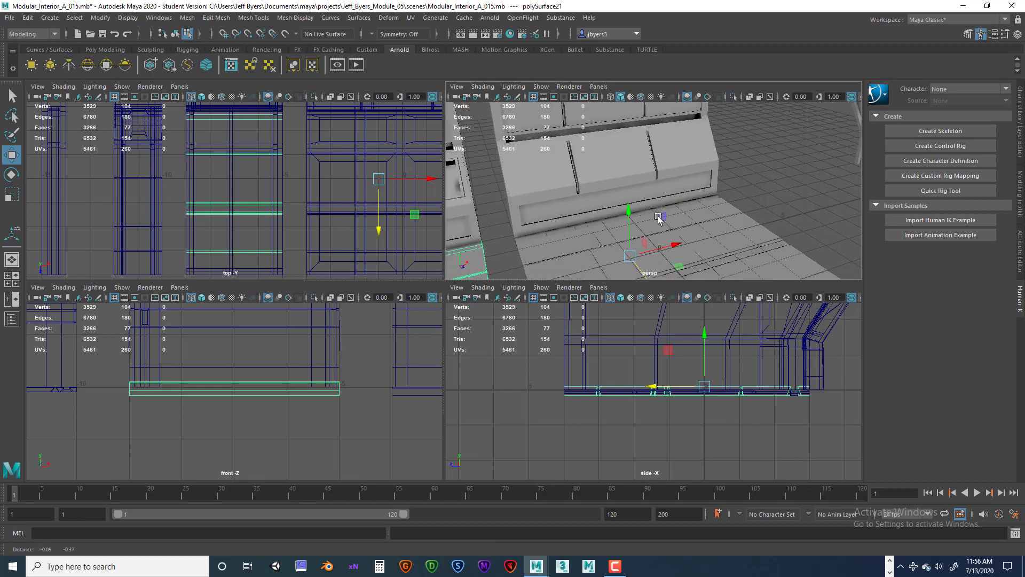
{"action": "middle_click_drag", "start_coordinate": [681, 270], "coordinate": [670, 218], "text": "alt"}
{"action": "mouse_move", "coordinate": [670, 218]}
{"action": "left_mouse_down", "text": "alt"}
{"action": "mouse_move", "coordinate": [642, 225]}
{"action": "mouse_move", "coordinate": [652, 223]}
{"action": "left_mouse_up", "text": "alt"}
{"action": "left_click", "coordinate": [641, 248], "text": "shift"}
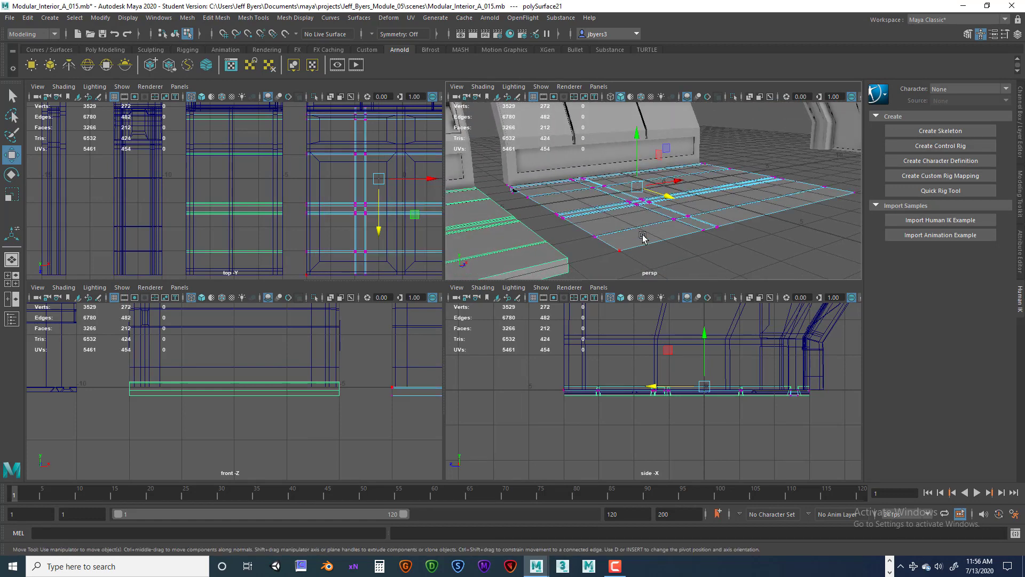
- Switch the larger floor panel to edge selection and select its whole outer border edge loop
{"action": "right_click_drag", "start_coordinate": [643, 235], "coordinate": [649, 208]}
{"action": "right_click_drag", "start_coordinate": [649, 213], "coordinate": [654, 245], "text": "alt"}
{"action": "left_click_drag", "start_coordinate": [655, 245], "coordinate": [691, 210], "text": "alt"}
{"action": "right_click_drag", "start_coordinate": [691, 210], "coordinate": [609, 218], "text": "alt"}
{"action": "left_click", "coordinate": [648, 250]}
{"action": "left_click_drag", "start_coordinate": [617, 235], "coordinate": [453, 236], "text": "alt"}
{"action": "left_click_drag", "start_coordinate": [634, 219], "coordinate": [661, 201], "text": "alt"}
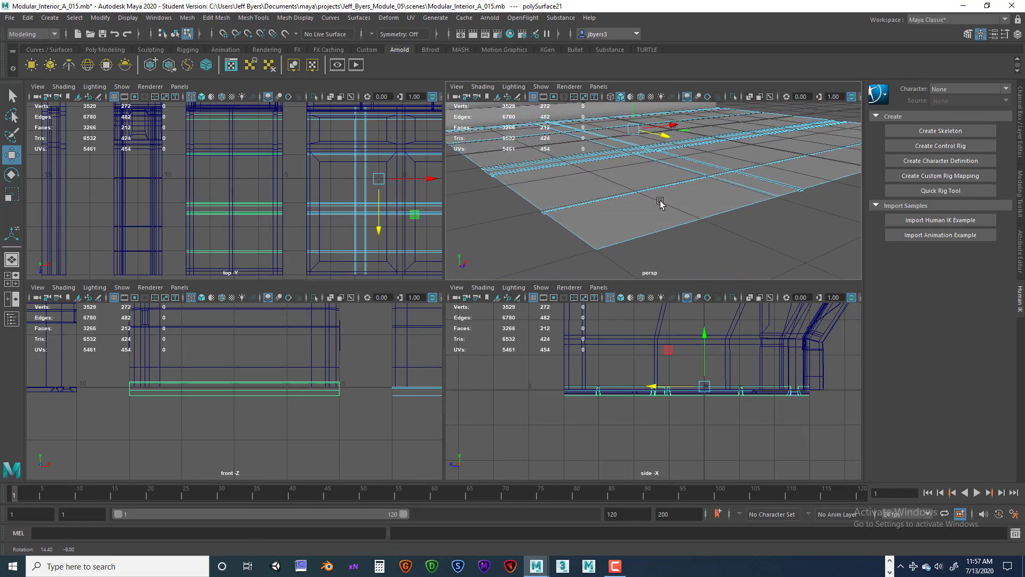
{"action": "double_click", "coordinate": [674, 225]}
- Extrude the floor panel's border edges downward with a Local Translate Z of -0.030
{"action": "mouse_move", "coordinate": [711, 231]}
{"action": "left_mouse_down", "text": "alt"}
{"action": "mouse_move", "coordinate": [703, 231]}
{"action": "mouse_move", "coordinate": [716, 228]}
{"action": "left_mouse_up", "text": "alt"}
{"action": "right_click_drag", "start_coordinate": [716, 229], "coordinate": [822, 233], "text": "alt"}
{"action": "middle_click_drag", "start_coordinate": [654, 238], "coordinate": [689, 253], "text": "alt"}
{"action": "right_click_drag", "start_coordinate": [689, 253], "coordinate": [650, 238], "text": "alt"}
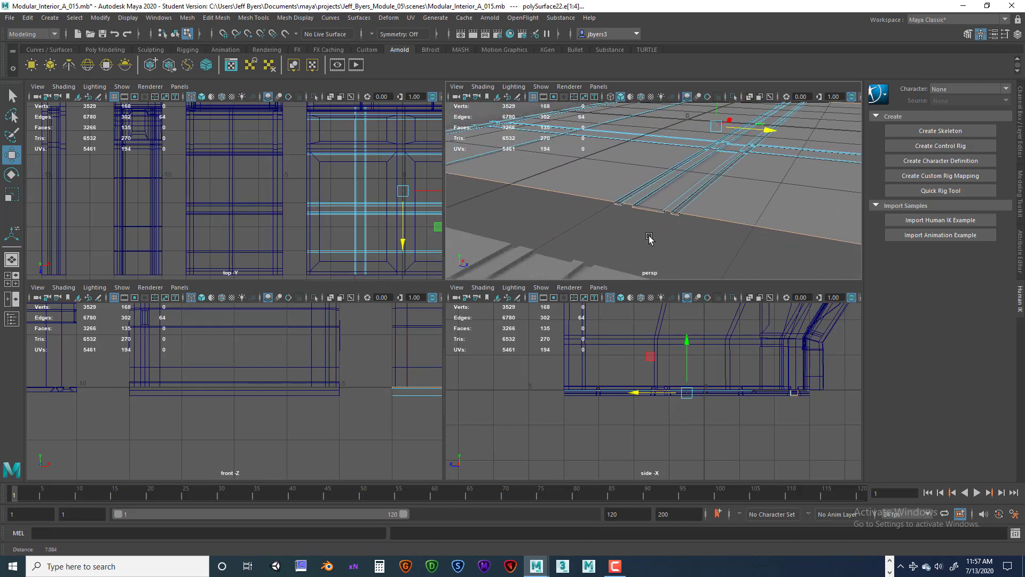
{"action": "middle_click_drag", "start_coordinate": [673, 225], "coordinate": [658, 242], "text": "alt"}
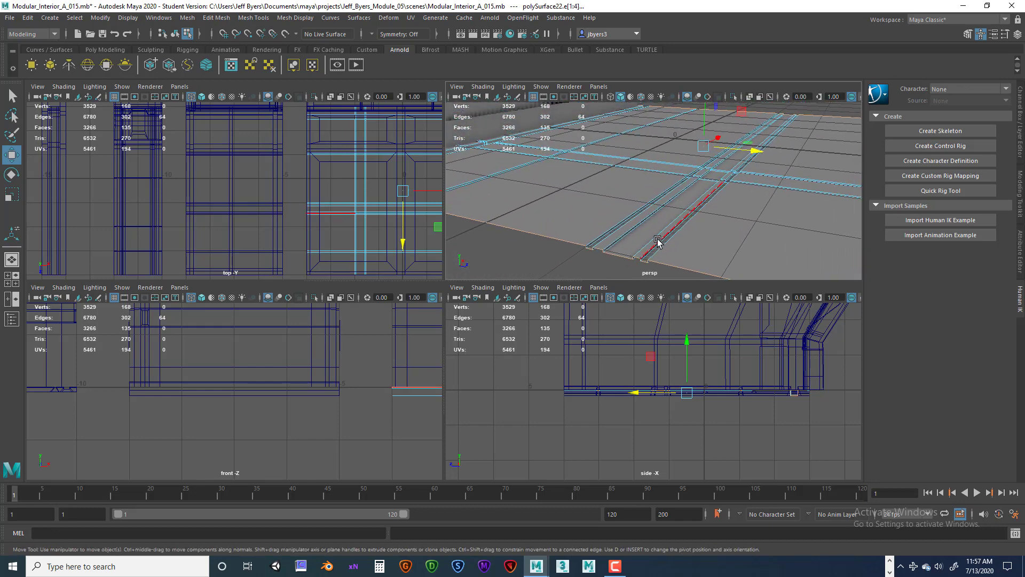
{"action": "key", "text": "ctrl+e"}
{"action": "right_click_drag", "start_coordinate": [709, 224], "coordinate": [611, 192], "text": "alt"}
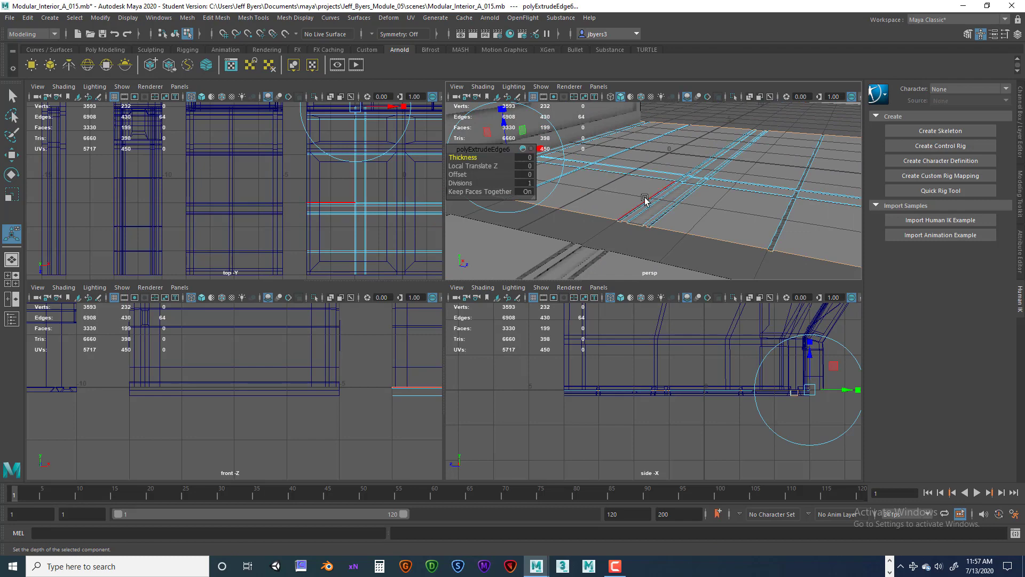
{"action": "key", "text": "space"}
{"action": "left_click_drag", "start_coordinate": [629, 219], "coordinate": [587, 228], "text": "alt"}
{"action": "left_click_drag", "start_coordinate": [262, 213], "coordinate": [263, 216]}
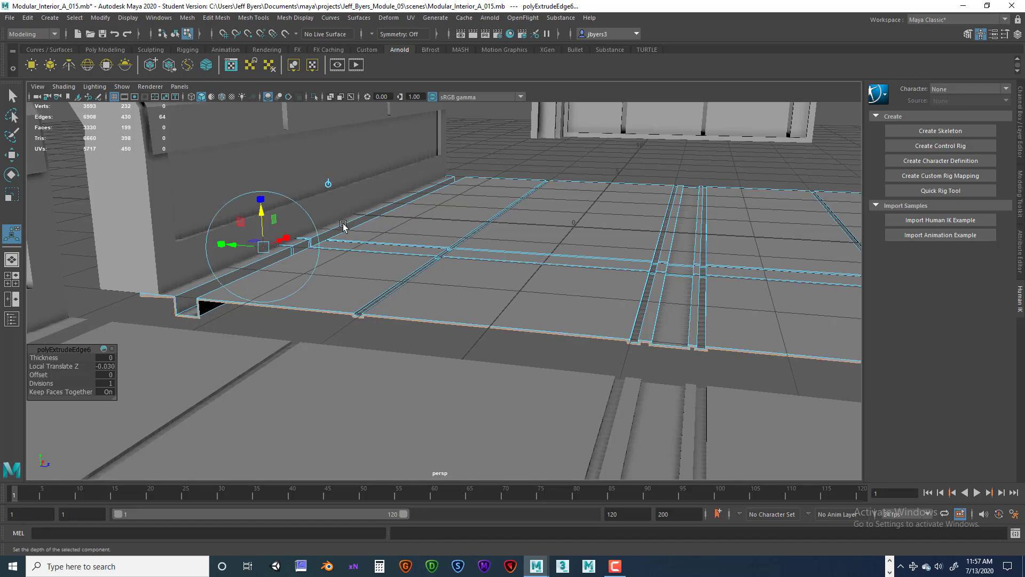
- Examine the extruded border along the grooves on both sides and return the floor panel to object mode
{"action": "mouse_move", "coordinate": [632, 277]}
{"action": "left_mouse_down", "text": "alt"}
{"action": "mouse_move", "coordinate": [593, 261]}
{"action": "mouse_move", "coordinate": [632, 283]}
{"action": "left_mouse_up", "text": "alt"}
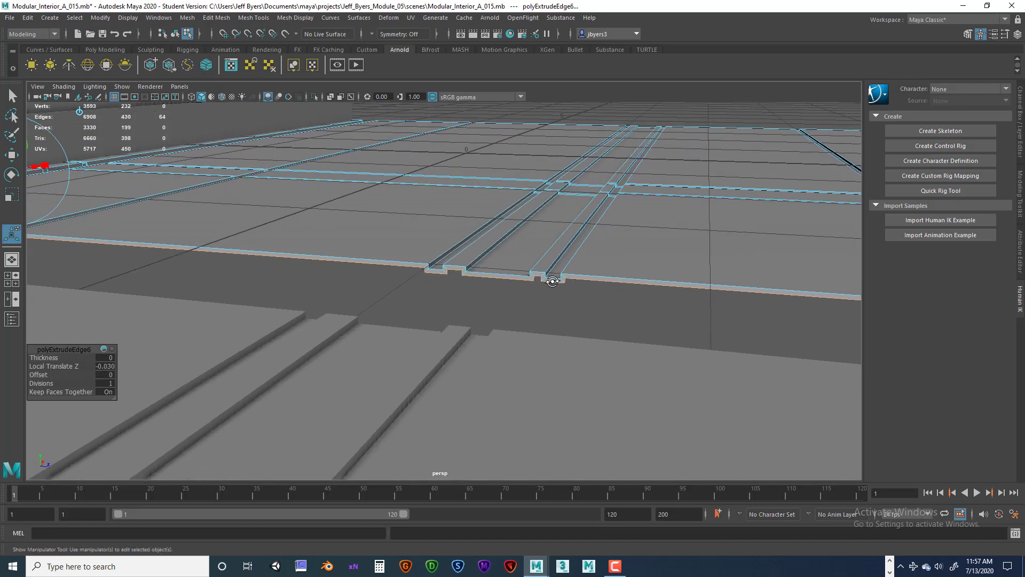
{"action": "scroll", "coordinate": [552, 281], "scroll_direction": "down", "scroll_amount": 5}
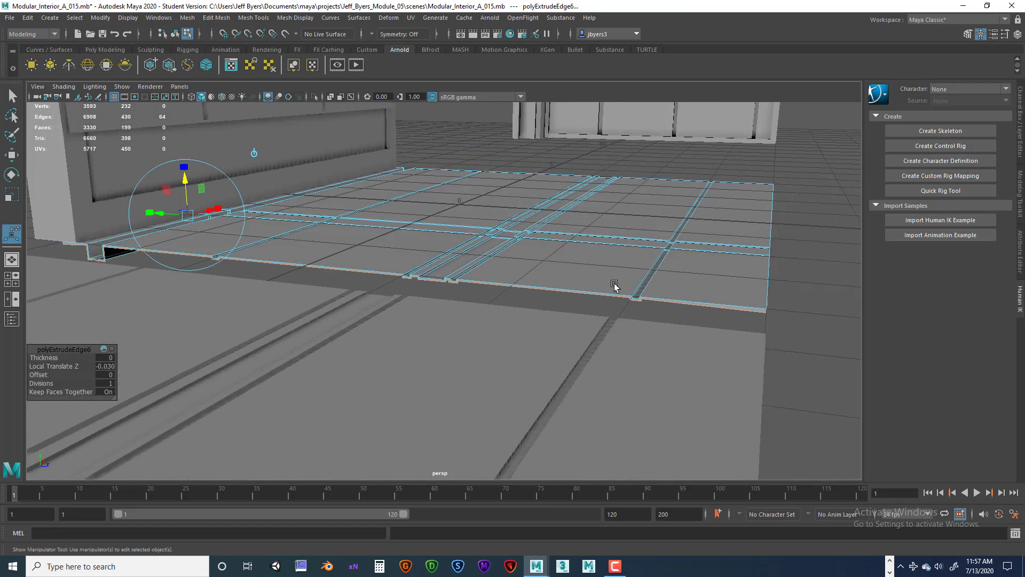
{"action": "left_click_drag", "start_coordinate": [614, 285], "coordinate": [402, 286], "text": "alt"}
{"action": "right_click_drag", "start_coordinate": [403, 286], "coordinate": [595, 289], "text": "alt"}
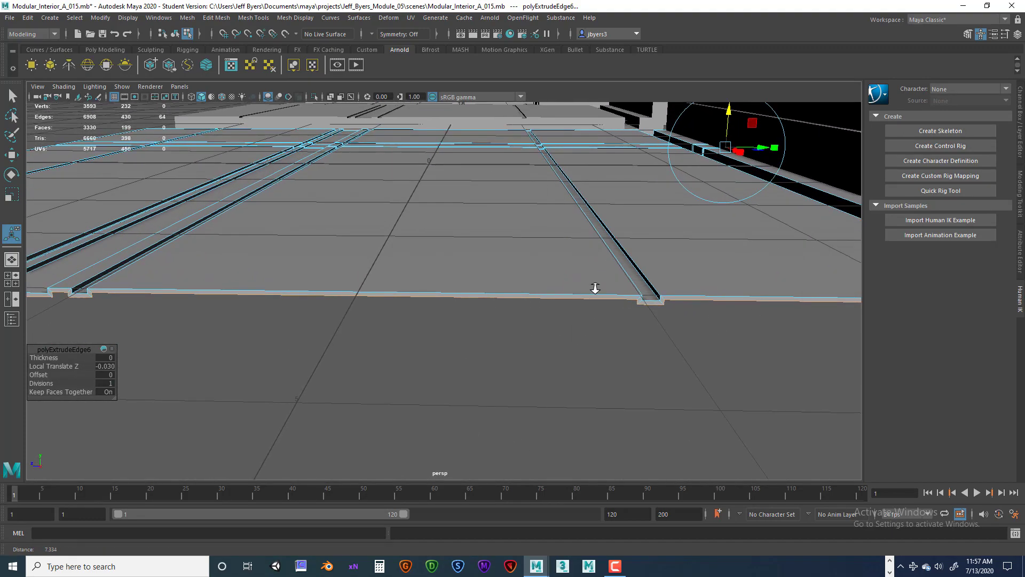
{"action": "left_click_drag", "start_coordinate": [320, 304], "coordinate": [327, 301], "text": "alt"}
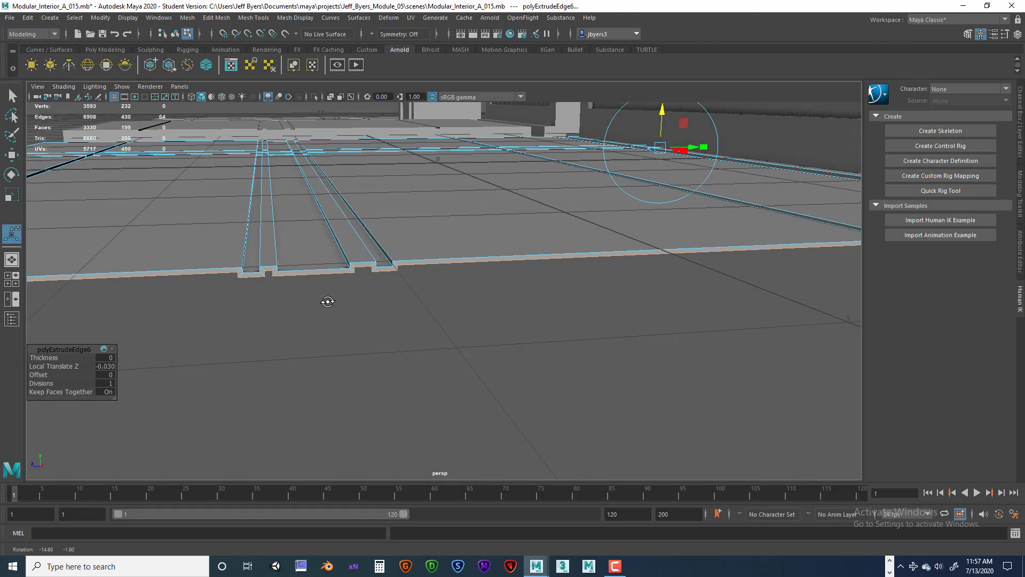
{"action": "mouse_move", "coordinate": [398, 304]}
{"action": "left_mouse_down", "text": "alt"}
{"action": "mouse_move", "coordinate": [337, 313]}
{"action": "mouse_move", "coordinate": [393, 295]}
{"action": "left_mouse_up", "text": "alt"}
{"action": "right_click_drag", "start_coordinate": [394, 272], "coordinate": [396, 336]}
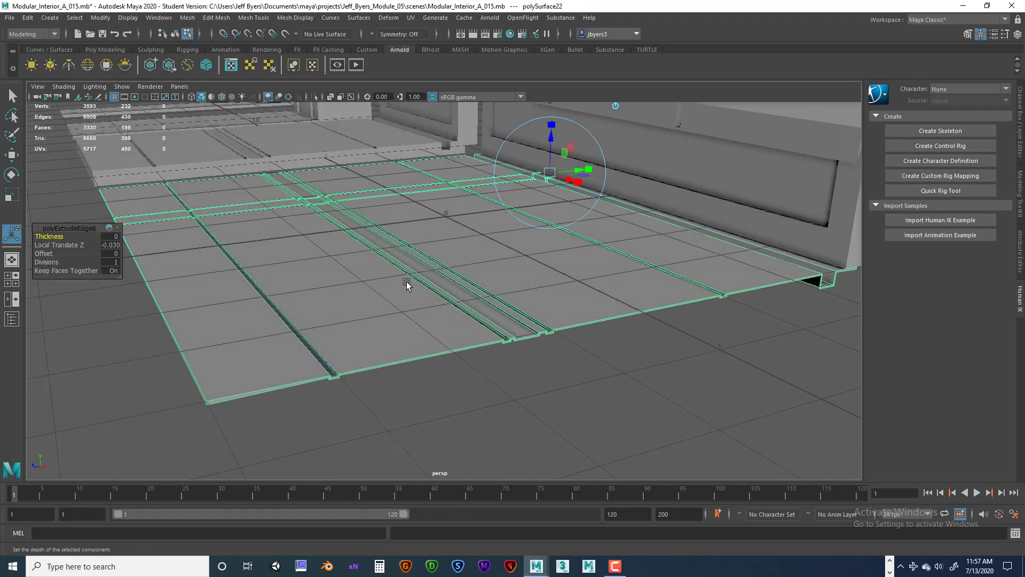
- Return to the four-view layout and frame the larger floor panel in the views
{"action": "left_click_drag", "start_coordinate": [372, 303], "coordinate": [588, 246], "text": "alt"}
{"action": "key", "text": "space"}
{"action": "key", "text": "space"}
{"action": "key", "text": "space"}
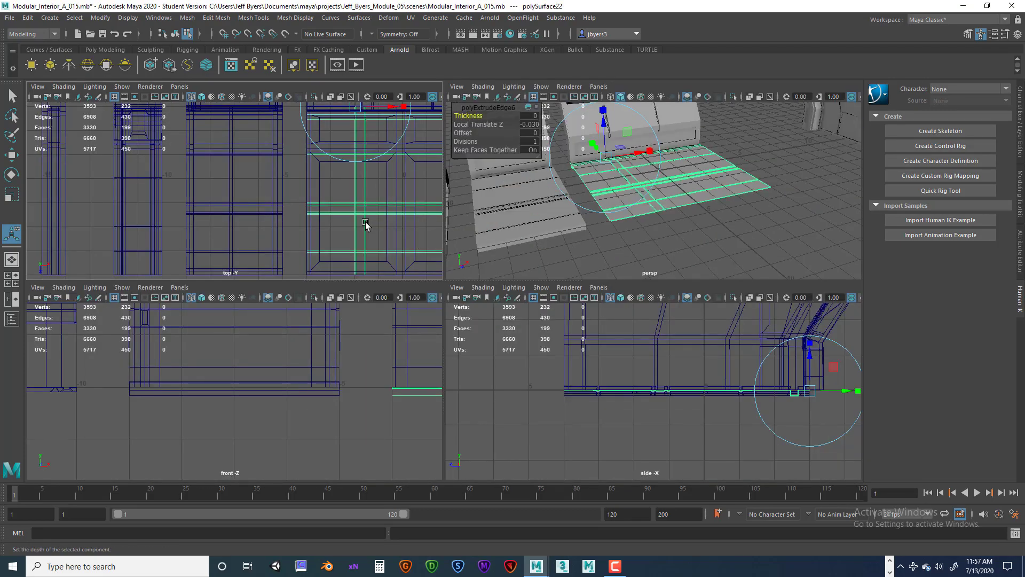
{"action": "key", "text": "f"}
{"action": "key", "text": "f"}
{"action": "key", "text": "f"}
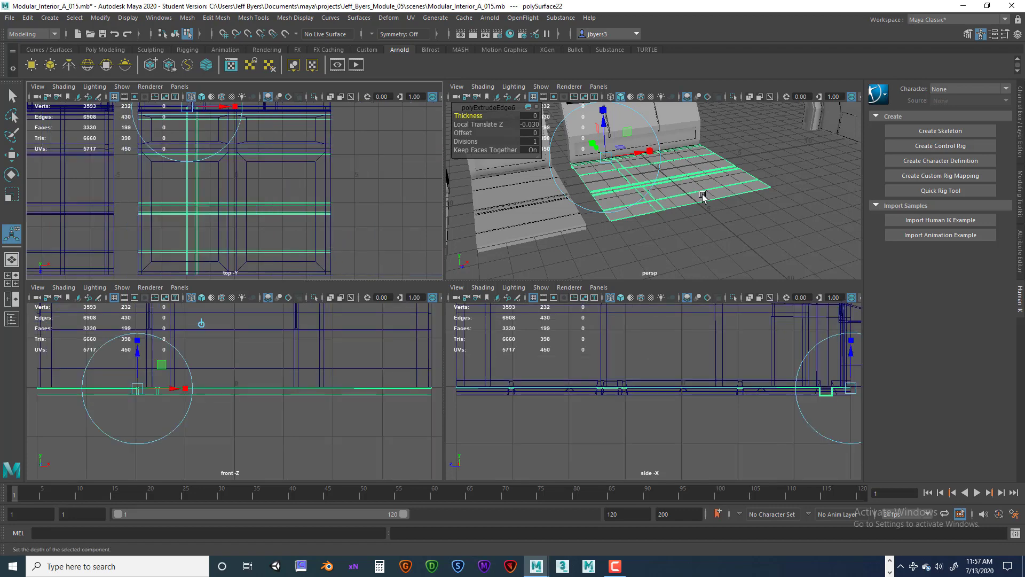
{"action": "key", "text": "f"}
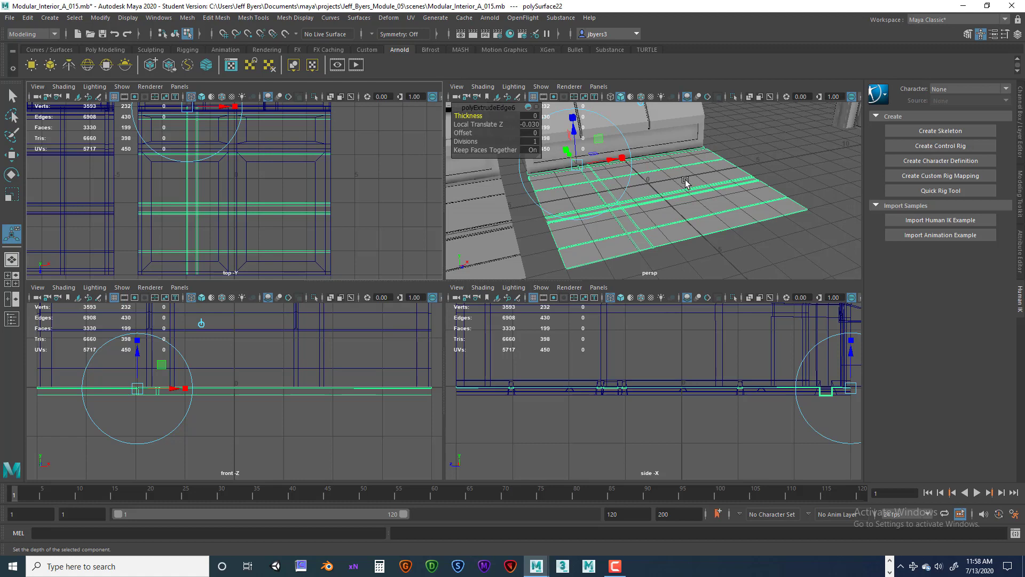
- Leave the Extrude manipulator and isolate the floor panel in the perspective, side, front and top views
{"action": "key", "text": "q"}
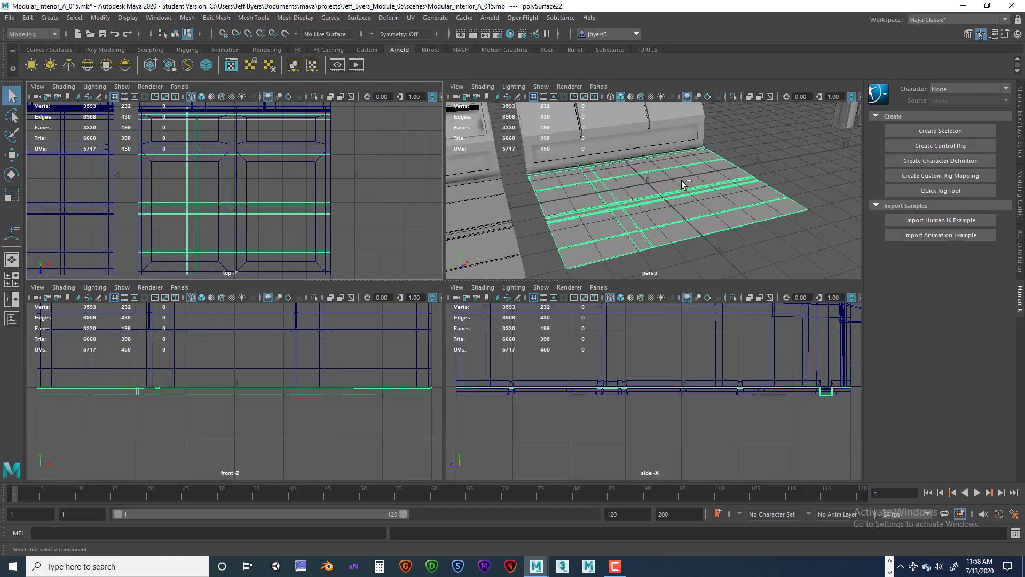
{"action": "key", "text": "ctrl+1"}
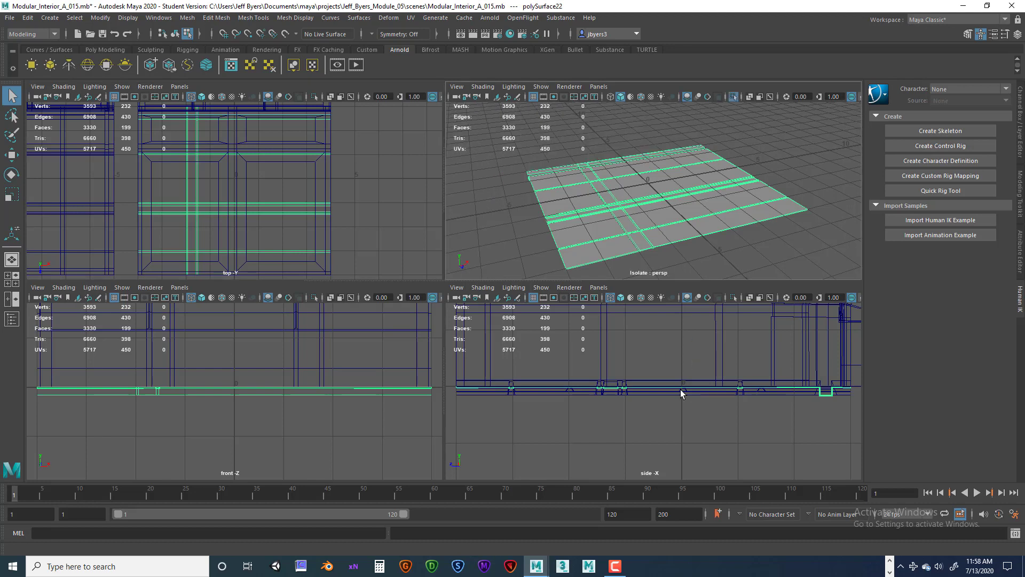
{"action": "key", "text": "ctrl+1"}
{"action": "key", "text": "ctrl+1"}
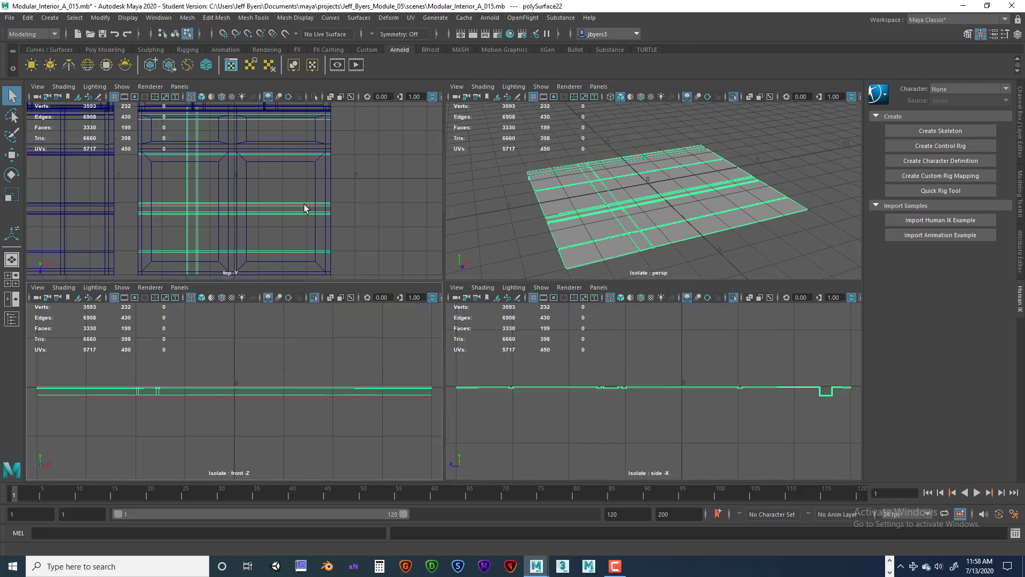
{"action": "key", "text": "ctrl+1"}
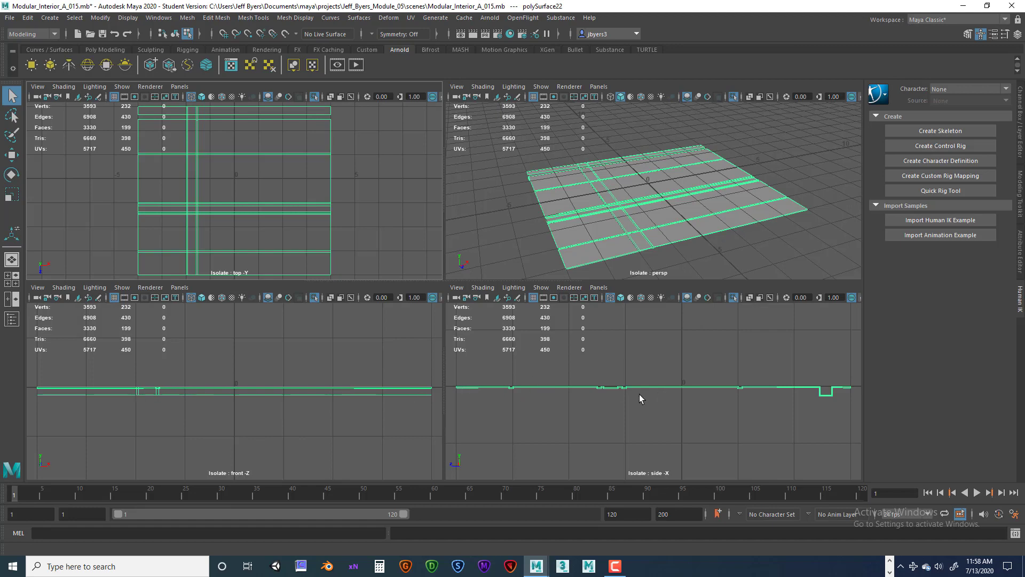
- Show the panel's vertices in the enlarged side view and select the bottom vertices at its outer end
{"action": "key", "text": "space"}
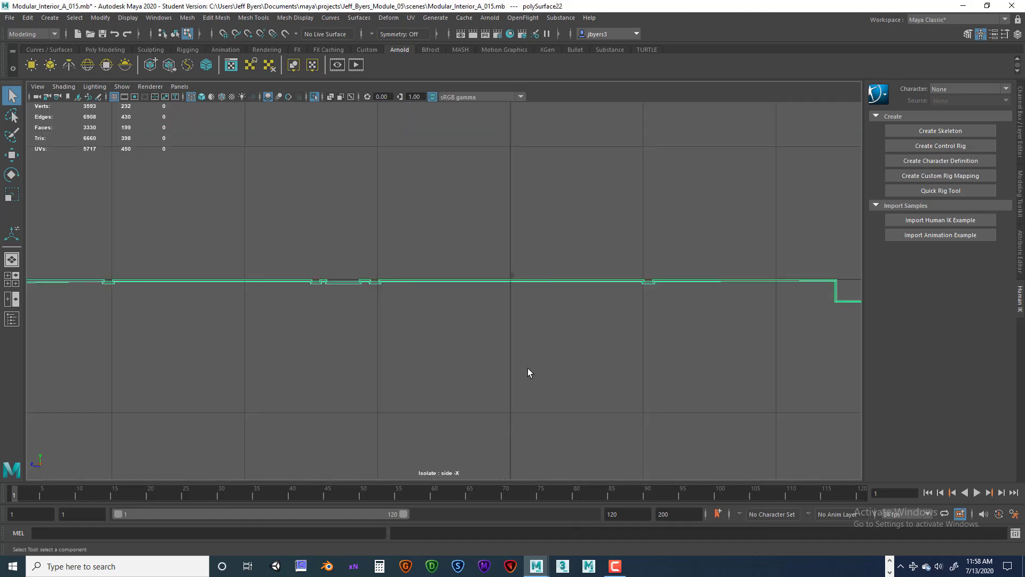
{"action": "scroll", "coordinate": [523, 368], "scroll_direction": "down", "scroll_amount": 4}
{"action": "scroll", "coordinate": [339, 383], "scroll_direction": "up", "scroll_amount": 2}
{"action": "middle_click_drag", "start_coordinate": [338, 383], "coordinate": [566, 388], "text": "alt"}
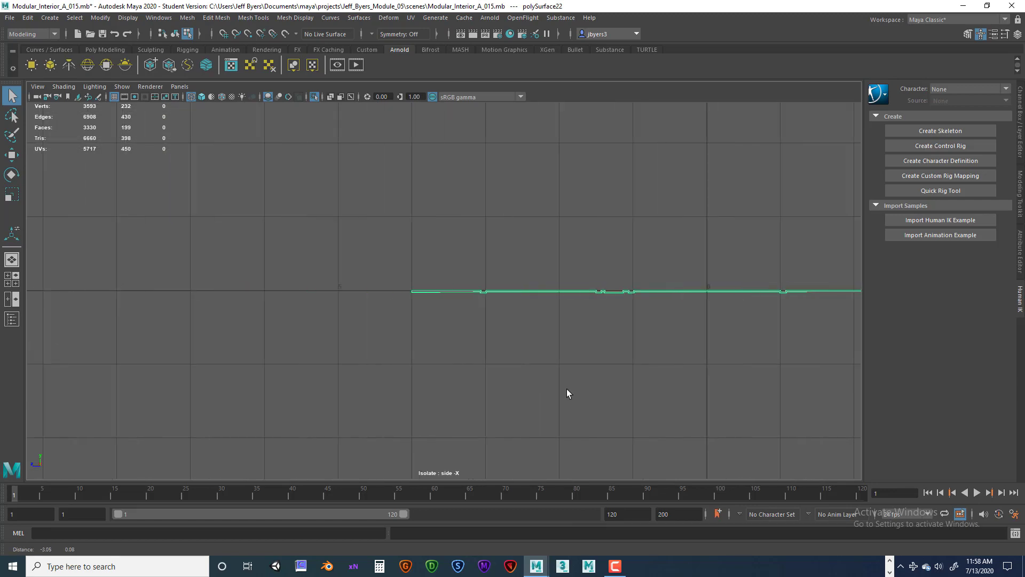
{"action": "scroll", "coordinate": [489, 381], "scroll_direction": "up", "scroll_amount": 8}
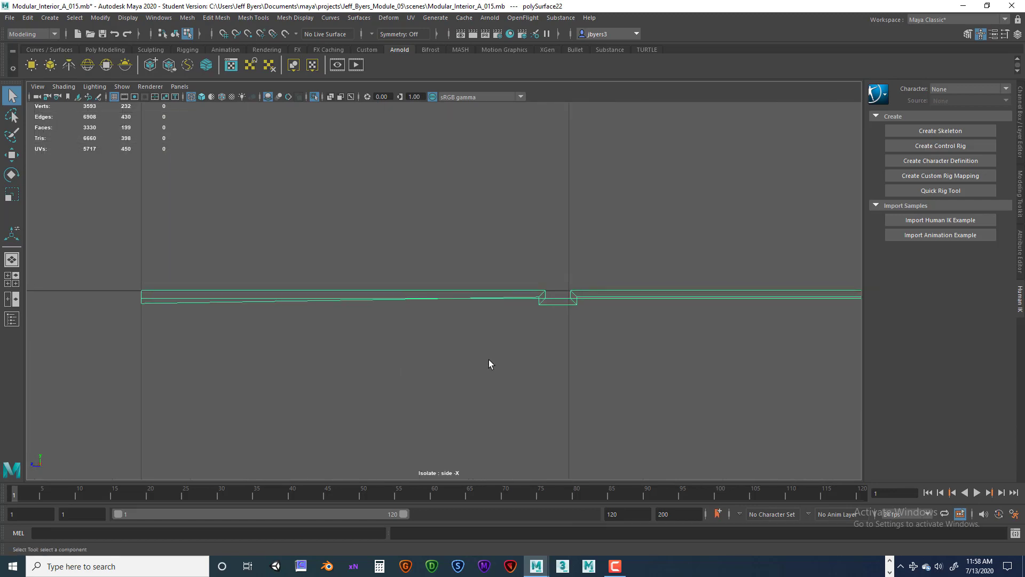
{"action": "scroll", "coordinate": [490, 360], "scroll_direction": "up", "scroll_amount": 1}
{"action": "middle_click_drag", "start_coordinate": [540, 351], "coordinate": [476, 373], "text": "alt"}
{"action": "scroll", "coordinate": [508, 367], "scroll_direction": "up", "scroll_amount": 2}
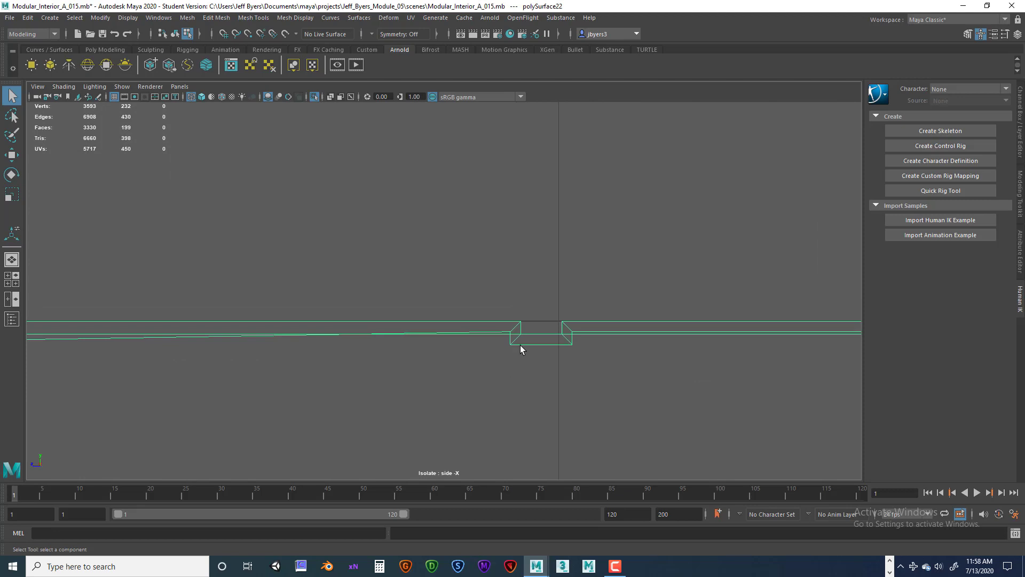
{"action": "right_click_drag", "start_coordinate": [521, 344], "coordinate": [472, 279]}
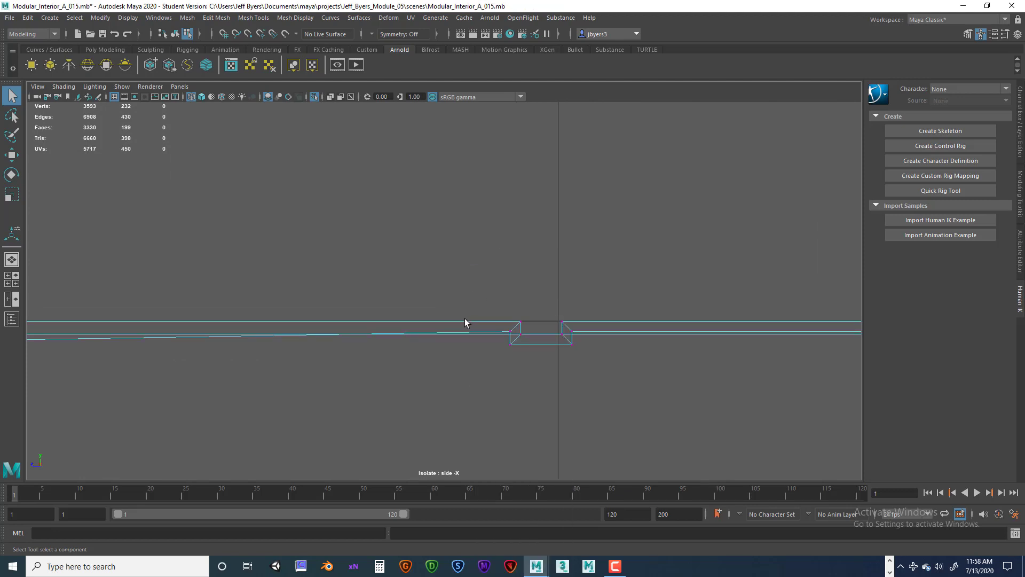
{"action": "middle_click_drag", "start_coordinate": [470, 299], "coordinate": [659, 304], "text": "alt"}
{"action": "middle_click_drag", "start_coordinate": [410, 310], "coordinate": [517, 308], "text": "alt"}
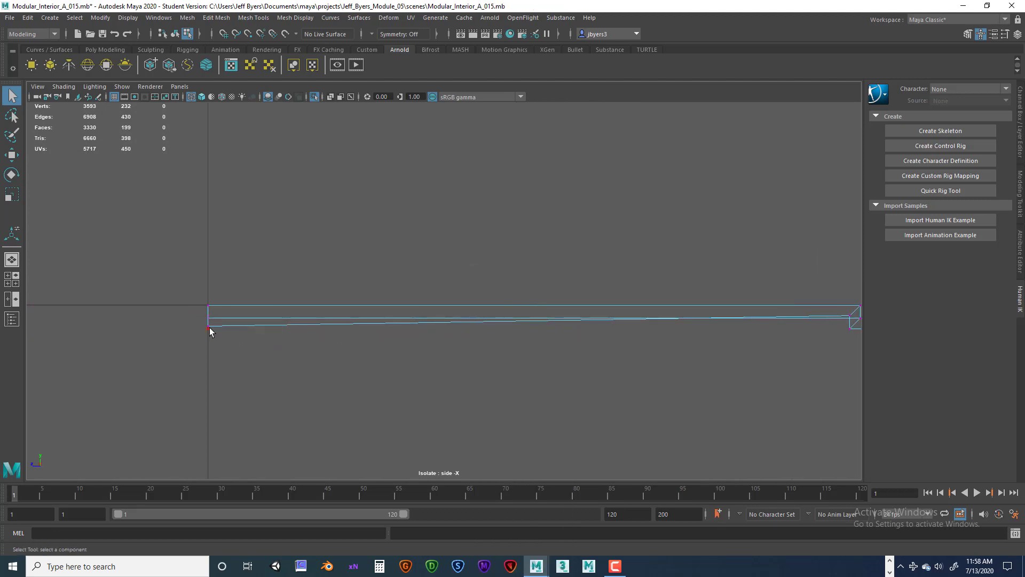
{"action": "left_click_drag", "start_coordinate": [230, 340], "coordinate": [202, 322]}
- Check the selected end vertices in perspective, and add the bottom vertices of the nearest groove in the side view
{"action": "key", "text": "space"}
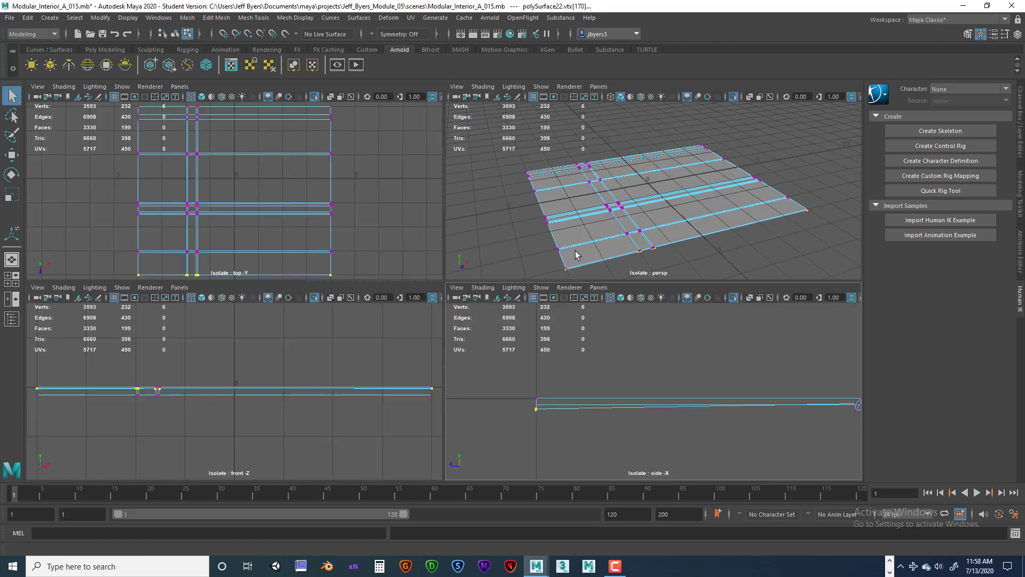
{"action": "key", "text": "space"}
{"action": "left_click_drag", "start_coordinate": [544, 285], "coordinate": [524, 277], "text": "alt"}
{"action": "scroll", "coordinate": [522, 279], "scroll_direction": "up", "scroll_amount": 3}
{"action": "middle_click_drag", "start_coordinate": [523, 280], "coordinate": [542, 261], "text": "alt"}
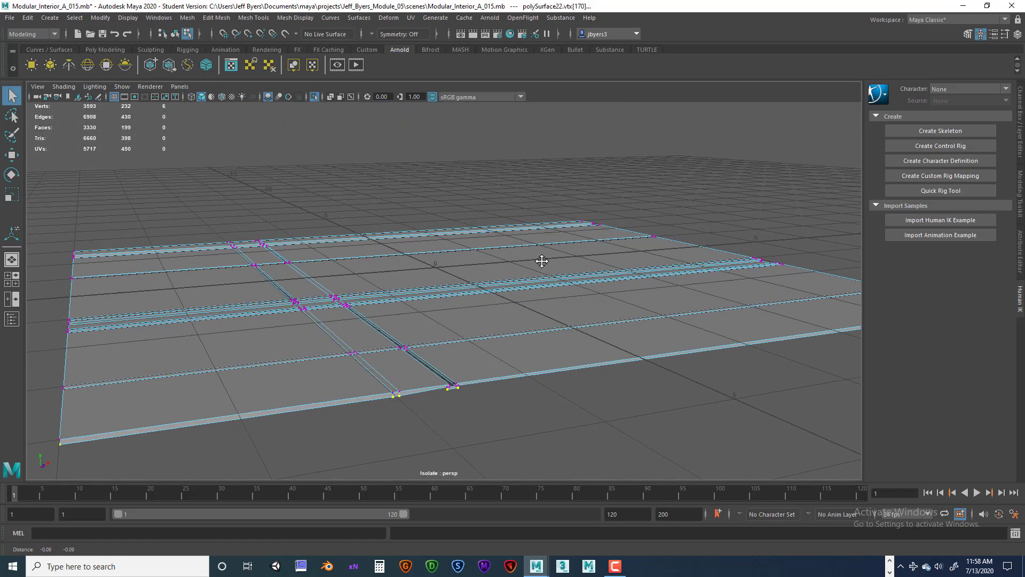
{"action": "left_click_drag", "start_coordinate": [542, 261], "coordinate": [512, 238], "text": "alt"}
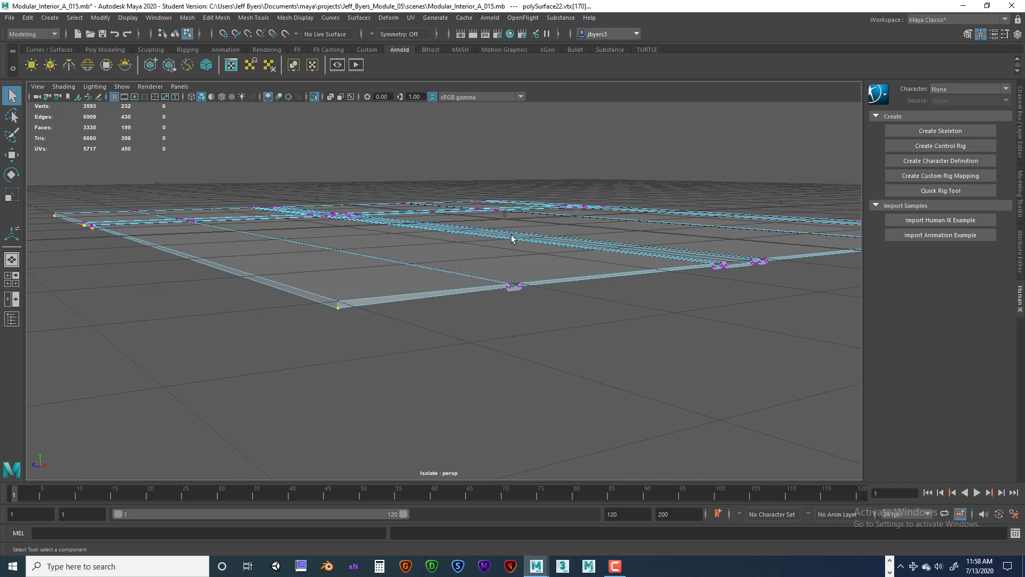
{"action": "key", "text": "space"}
{"action": "key", "text": "space"}
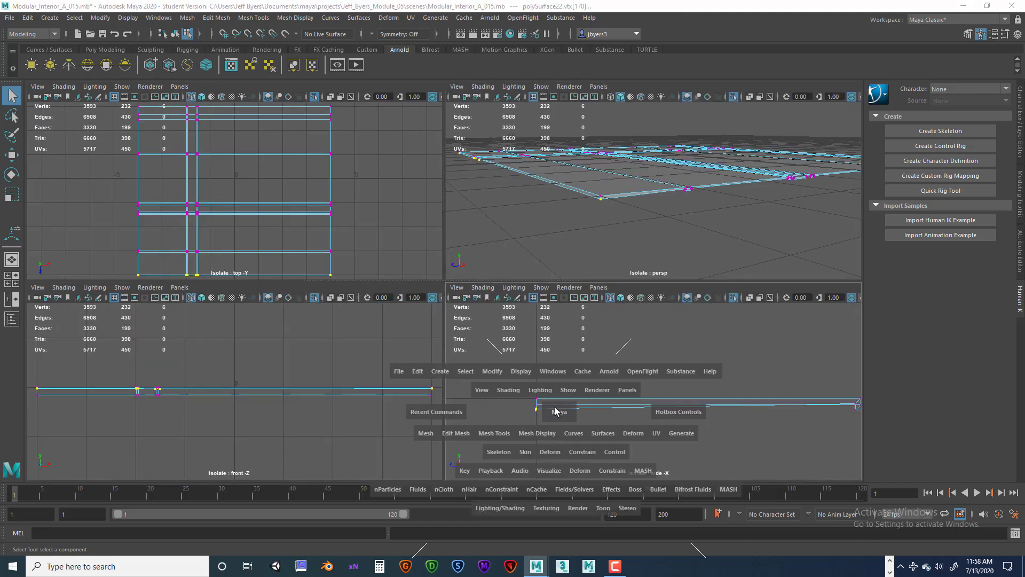
{"action": "middle_click_drag", "start_coordinate": [648, 342], "coordinate": [502, 345], "text": "alt"}
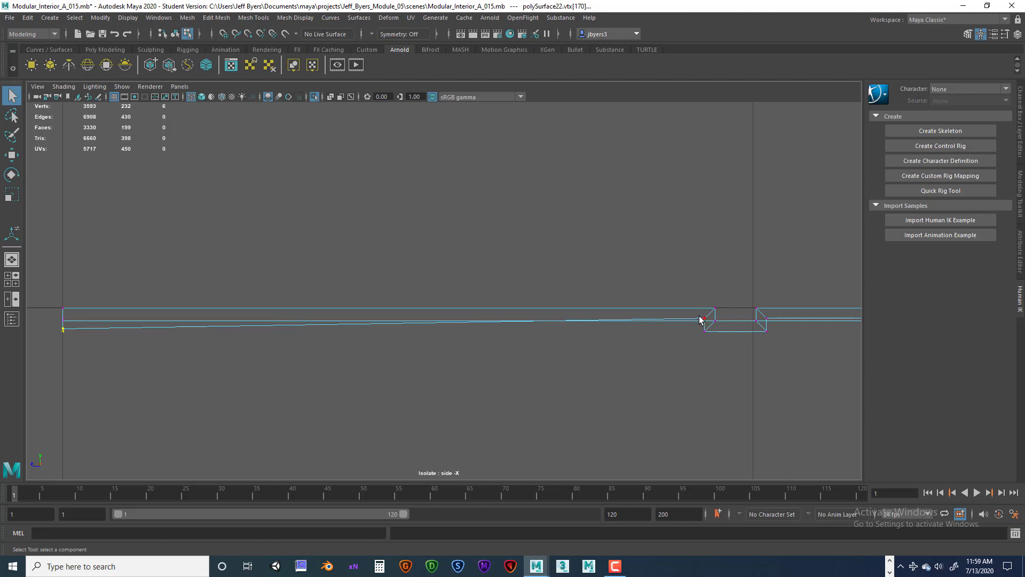
{"action": "left_click_drag", "start_coordinate": [707, 334], "coordinate": [780, 319], "text": "shift"}
- Add the bottom vertices of the two middle grooves and the wide recess between them to the selection
{"action": "middle_click_drag", "start_coordinate": [783, 343], "coordinate": [463, 344], "text": "alt"}
{"action": "middle_click_drag", "start_coordinate": [809, 347], "coordinate": [416, 347], "text": "alt"}
{"action": "middle_click_drag", "start_coordinate": [836, 350], "coordinate": [597, 382], "text": "alt"}
{"action": "scroll", "coordinate": [700, 353], "scroll_direction": "down", "scroll_amount": 10}
{"action": "scroll", "coordinate": [597, 382], "scroll_direction": "up", "scroll_amount": 1}
{"action": "scroll", "coordinate": [545, 383], "scroll_direction": "up", "scroll_amount": 5}
{"action": "middle_click_drag", "start_coordinate": [491, 382], "coordinate": [667, 345], "text": "alt"}
{"action": "scroll", "coordinate": [593, 365], "scroll_direction": "up", "scroll_amount": 4}
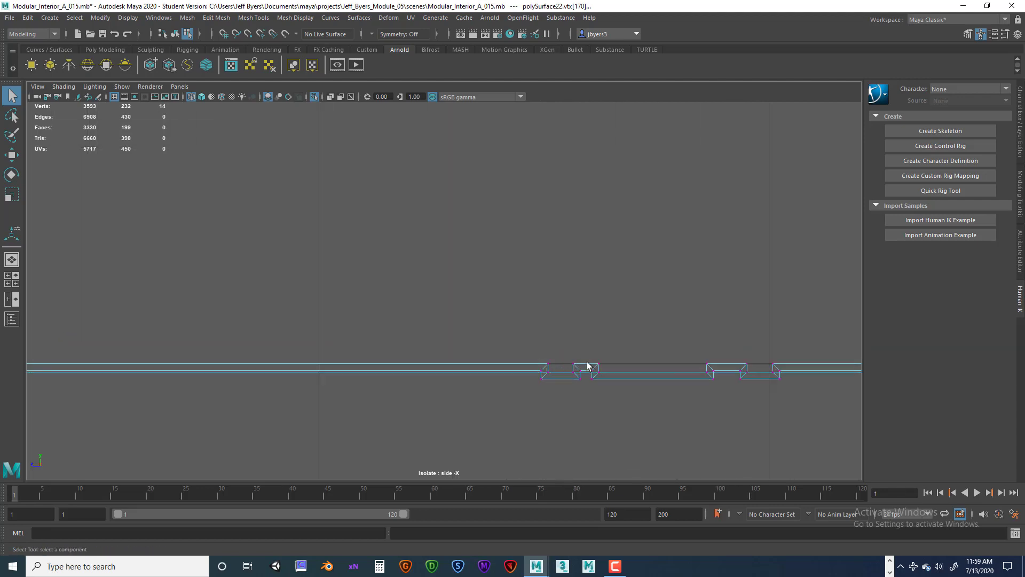
{"action": "middle_click_drag", "start_coordinate": [577, 346], "coordinate": [557, 275], "text": "alt"}
{"action": "scroll", "coordinate": [556, 318], "scroll_direction": "up", "scroll_amount": 4}
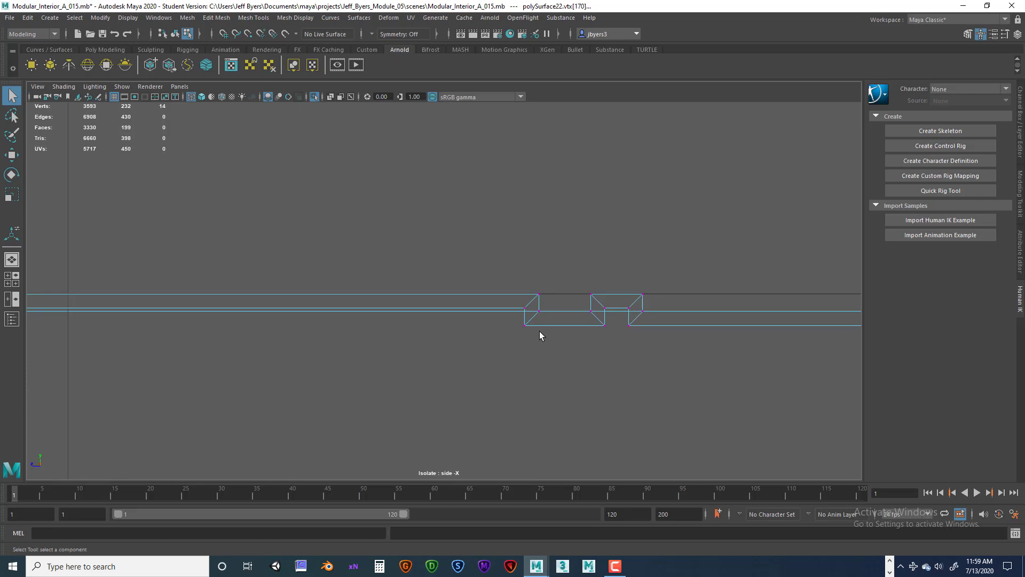
{"action": "left_click_drag", "start_coordinate": [516, 300], "coordinate": [535, 339], "text": "shift"}
{"action": "left_click_drag", "start_coordinate": [633, 346], "coordinate": [634, 347], "text": "shift"}
{"action": "middle_click_drag", "start_coordinate": [731, 372], "coordinate": [646, 337], "text": "alt"}
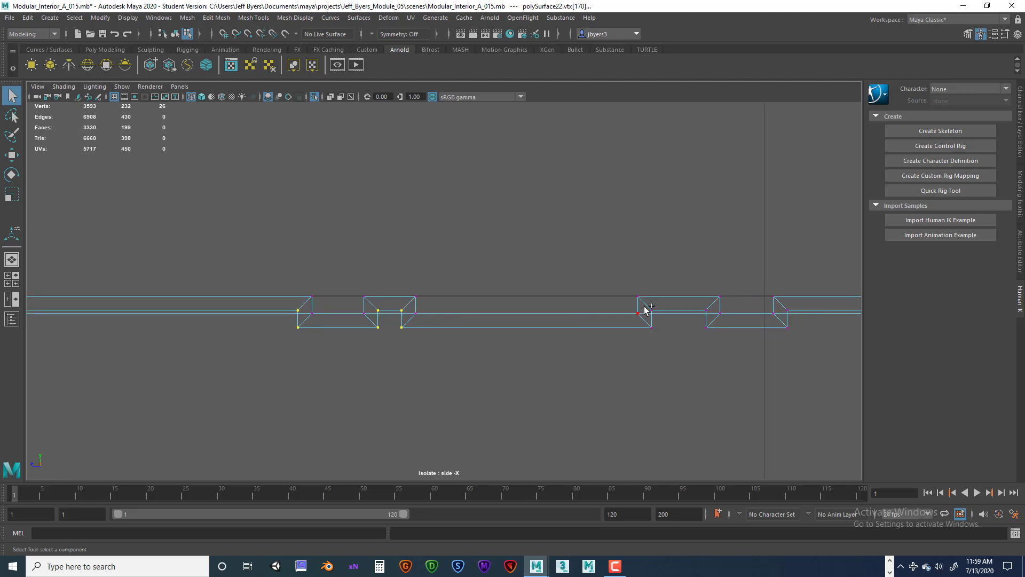
{"action": "left_click_drag", "start_coordinate": [646, 302], "coordinate": [714, 354], "text": "shift"}
- Add the bottom vertices of the single groove between the middle grooves and the deep channel to the selection
{"action": "middle_click_drag", "start_coordinate": [790, 373], "coordinate": [571, 400], "text": "alt"}
{"action": "middle_click_drag", "start_coordinate": [730, 373], "coordinate": [497, 381], "text": "alt"}
{"action": "middle_click_drag", "start_coordinate": [818, 378], "coordinate": [518, 379], "text": "alt"}
{"action": "middle_click_drag", "start_coordinate": [844, 374], "coordinate": [632, 374], "text": "alt"}
{"action": "scroll", "coordinate": [726, 376], "scroll_direction": "down", "scroll_amount": 10}
{"action": "middle_click_drag", "start_coordinate": [728, 379], "coordinate": [696, 379], "text": "alt"}
{"action": "scroll", "coordinate": [695, 383], "scroll_direction": "down", "scroll_amount": 4}
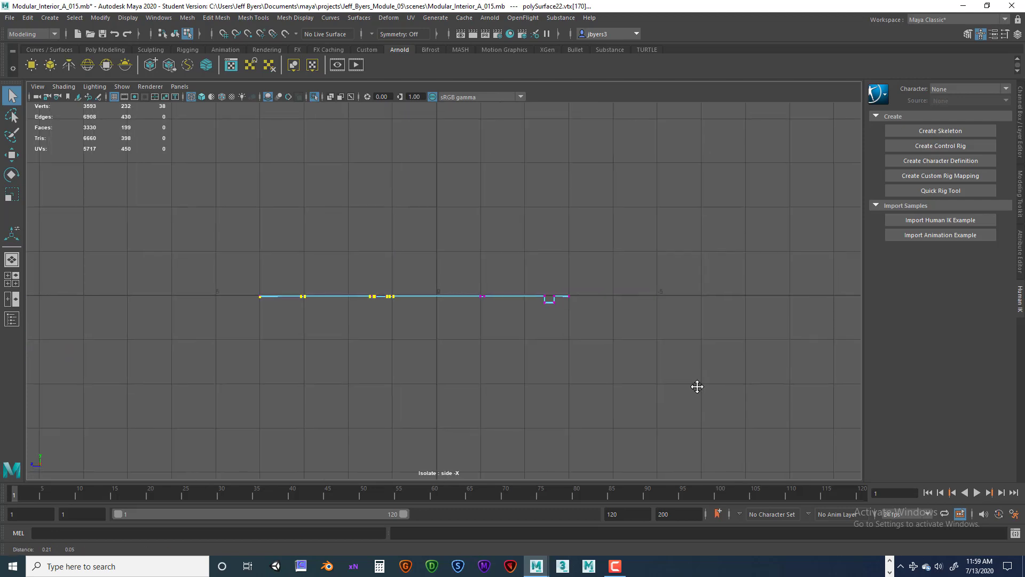
{"action": "scroll", "coordinate": [547, 394], "scroll_direction": "up", "scroll_amount": 8}
{"action": "middle_click_drag", "start_coordinate": [566, 395], "coordinate": [469, 306], "text": "alt"}
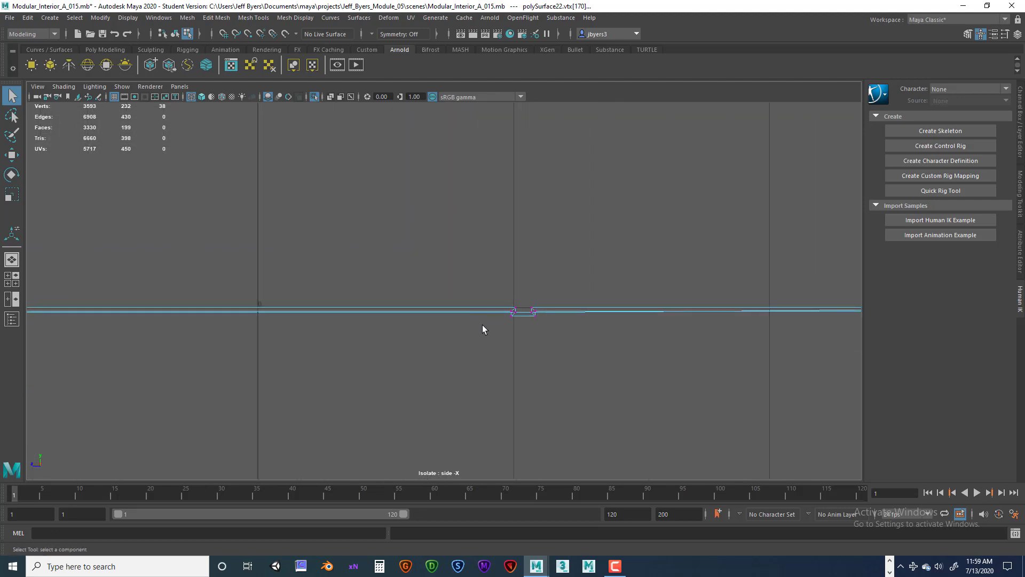
{"action": "scroll", "coordinate": [517, 335], "scroll_direction": "up", "scroll_amount": 7}
{"action": "middle_click_drag", "start_coordinate": [532, 341], "coordinate": [424, 327], "text": "alt"}
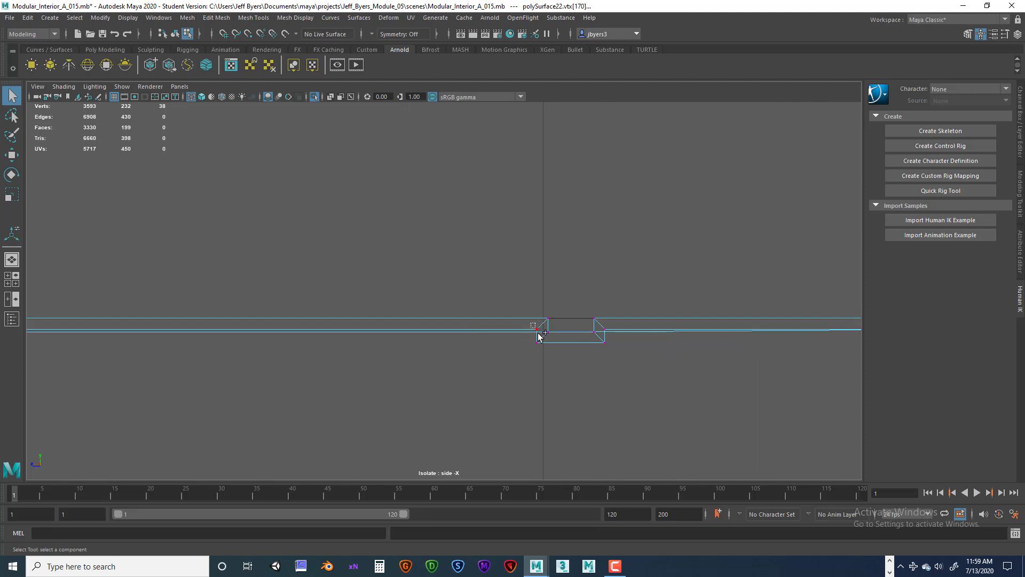
{"action": "left_click_drag", "start_coordinate": [600, 346], "coordinate": [616, 319], "text": "shift"}
- Add the bottom vertices of the deep channel and of the panel end beyond it to the selection in the side view
{"action": "middle_click_drag", "start_coordinate": [711, 361], "coordinate": [432, 363], "text": "alt"}
{"action": "middle_click_drag", "start_coordinate": [753, 370], "coordinate": [427, 371], "text": "alt"}
{"action": "middle_click_drag", "start_coordinate": [787, 373], "coordinate": [602, 380], "text": "alt"}
{"action": "middle_click_drag", "start_coordinate": [733, 374], "coordinate": [550, 381], "text": "alt"}
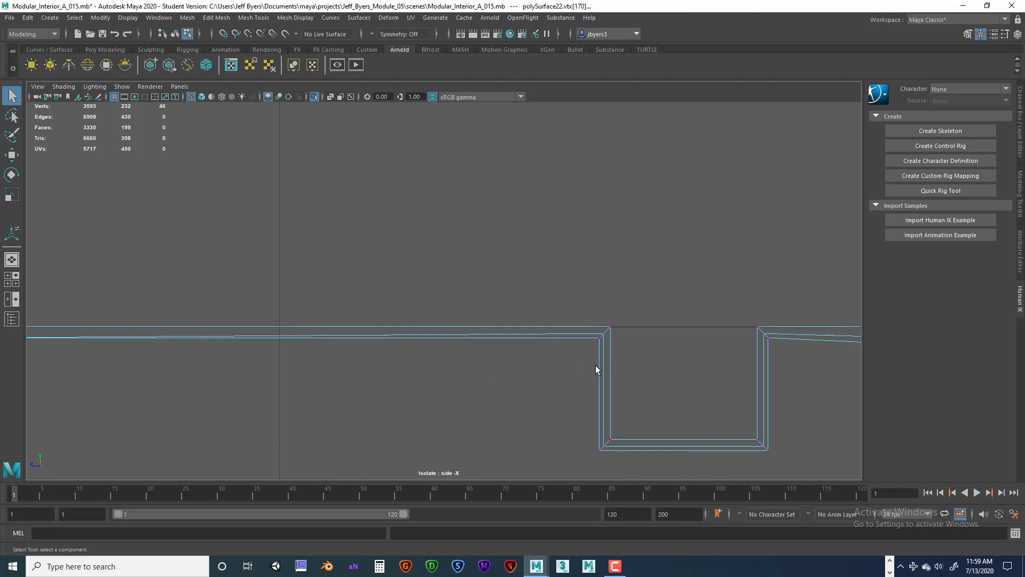
{"action": "left_click_drag", "start_coordinate": [593, 331], "coordinate": [608, 358], "text": "shift"}
{"action": "left_click_drag", "start_coordinate": [603, 455], "coordinate": [607, 459], "text": "shift"}
{"action": "middle_click_drag", "start_coordinate": [762, 431], "coordinate": [643, 439], "text": "alt"}
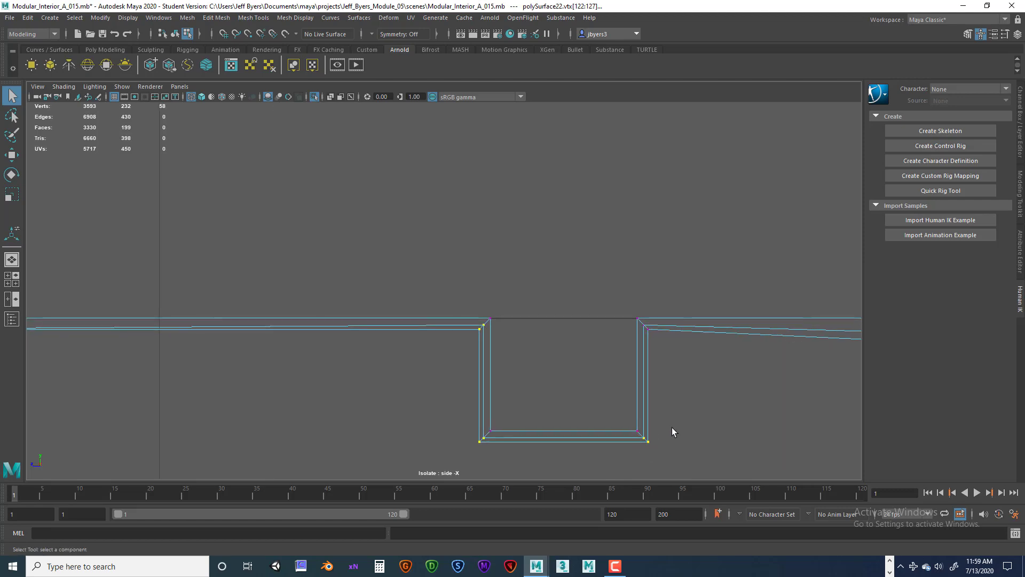
{"action": "left_click_drag", "start_coordinate": [640, 324], "coordinate": [658, 348], "text": "shift"}
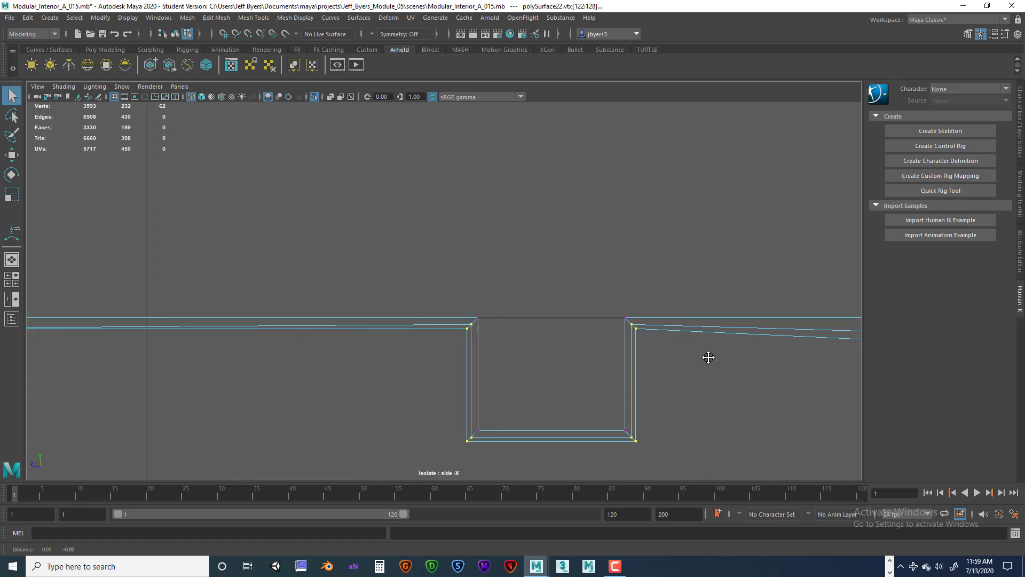
{"action": "middle_click_drag", "start_coordinate": [707, 357], "coordinate": [610, 350], "text": "alt"}
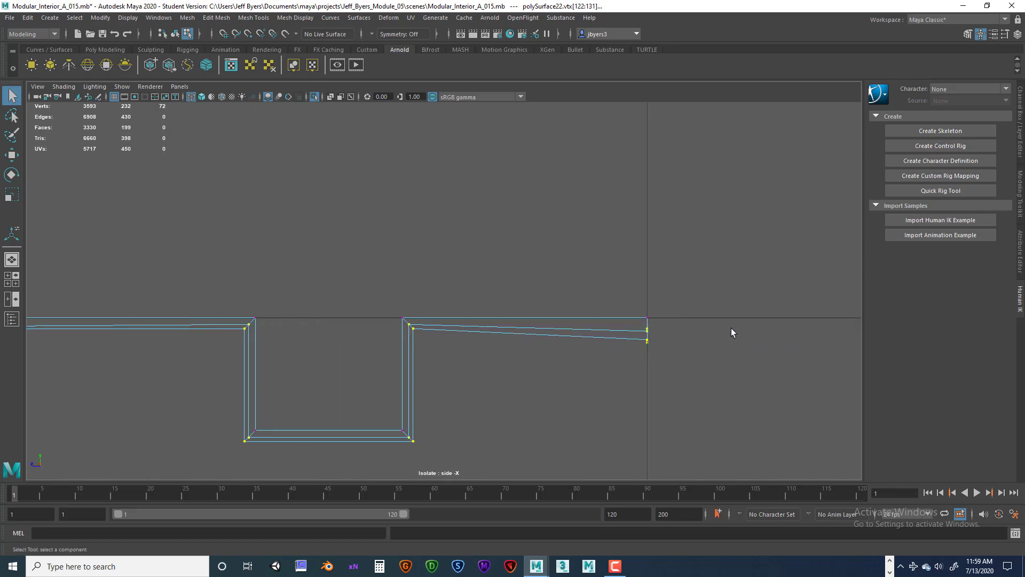
- Examine in perspective which vertices are selected around the deep channel and its crossings with the perpendicular grooves
{"action": "key", "text": "space"}
{"action": "key", "text": "space"}
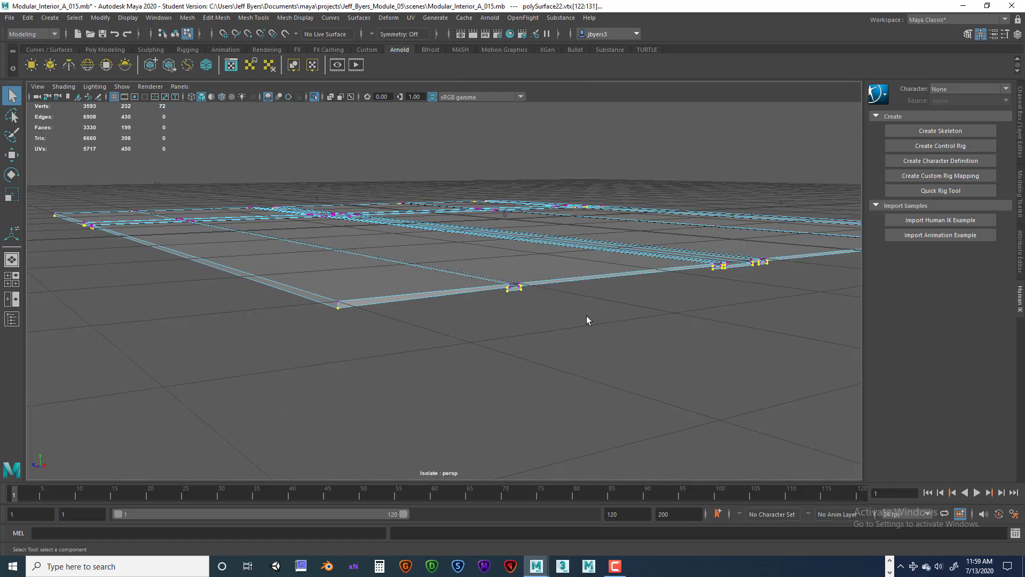
{"action": "left_click_drag", "start_coordinate": [587, 315], "coordinate": [626, 342], "text": "alt"}
{"action": "left_click_drag", "start_coordinate": [504, 306], "coordinate": [586, 414], "text": "alt"}
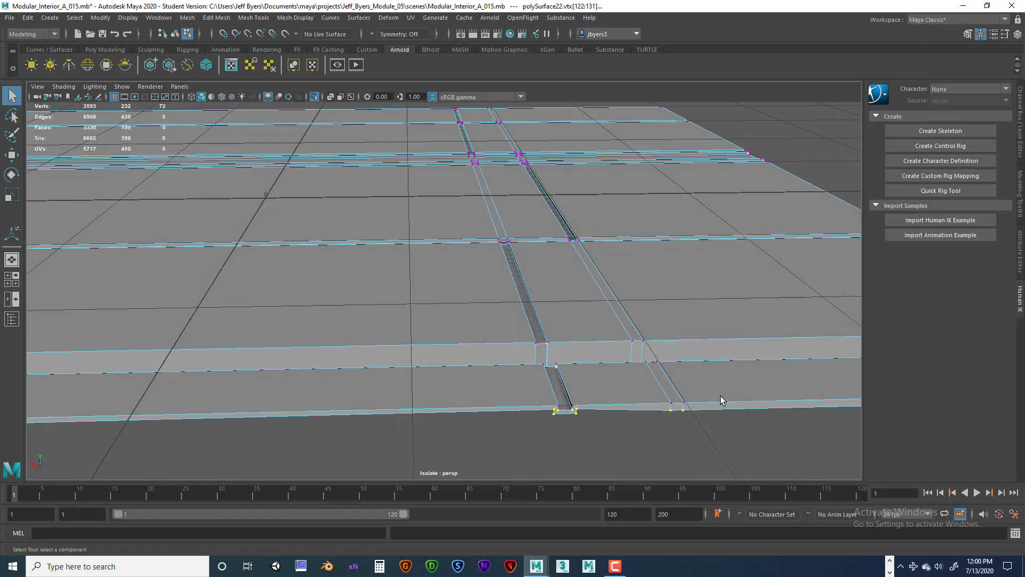
{"action": "left_click_drag", "start_coordinate": [720, 396], "coordinate": [639, 394], "text": "alt"}
{"action": "middle_click_drag", "start_coordinate": [640, 394], "coordinate": [637, 288], "text": "alt"}
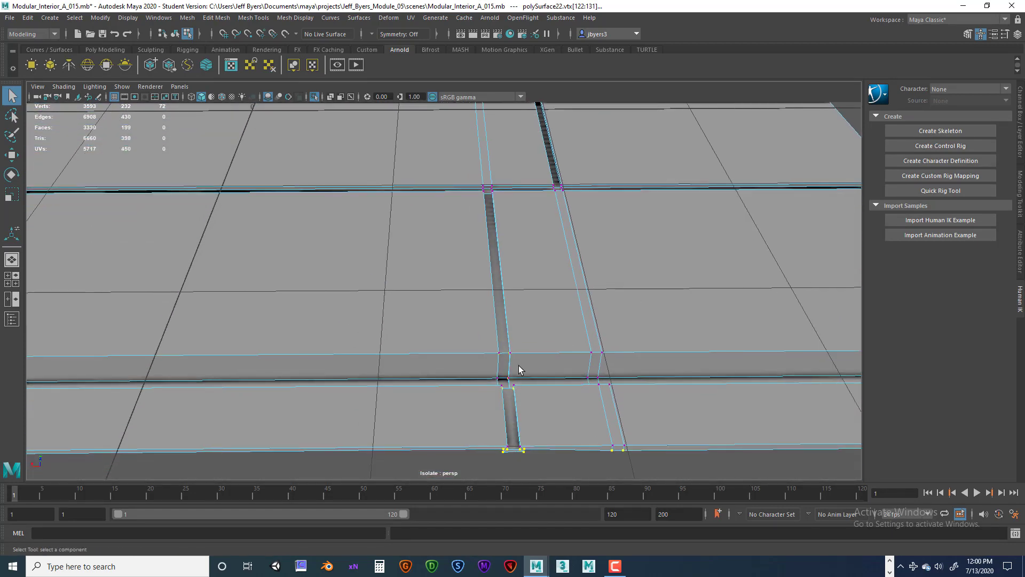
{"action": "mouse_move", "coordinate": [642, 382]}
{"action": "left_mouse_down", "text": "alt"}
{"action": "mouse_move", "coordinate": [595, 359]}
{"action": "mouse_move", "coordinate": [645, 345]}
{"action": "mouse_move", "coordinate": [645, 397]}
{"action": "left_mouse_up", "text": "alt"}
{"action": "left_click_drag", "start_coordinate": [570, 349], "coordinate": [423, 270], "text": "alt"}
{"action": "mouse_move", "coordinate": [446, 274]}
{"action": "middle_mouse_down", "text": "alt"}
{"action": "mouse_move", "coordinate": [453, 417]}
{"action": "mouse_move", "coordinate": [466, 269]}
{"action": "middle_mouse_up", "text": "alt"}
{"action": "left_click_drag", "start_coordinate": [520, 355], "coordinate": [522, 351], "text": "alt"}
- Deselect the interior vertices where the deep channel crosses the two perpendicular grooves, working in the top view
{"action": "key", "text": "space"}
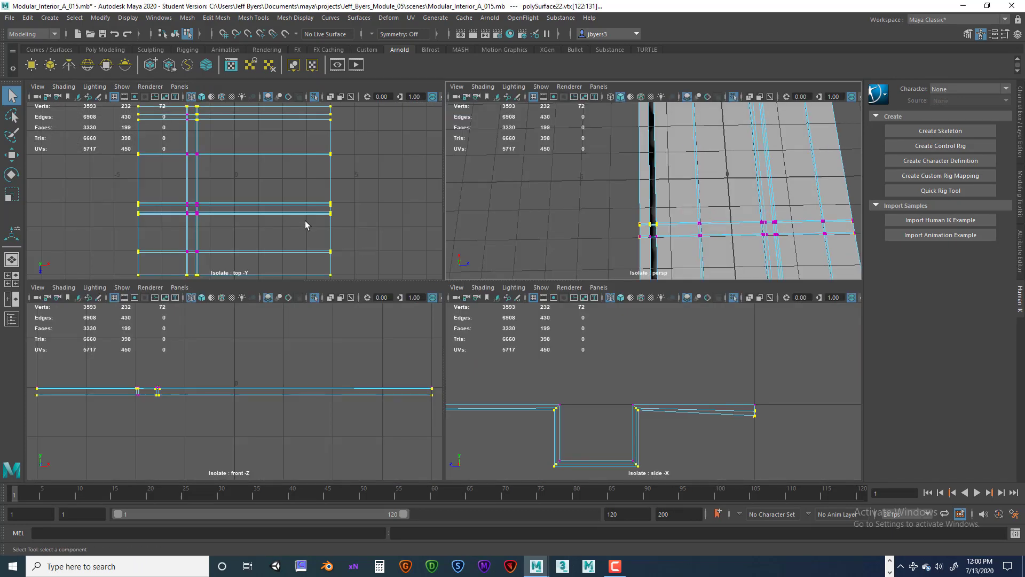
{"action": "key", "text": "space"}
{"action": "scroll", "coordinate": [395, 219], "scroll_direction": "down", "scroll_amount": 2}
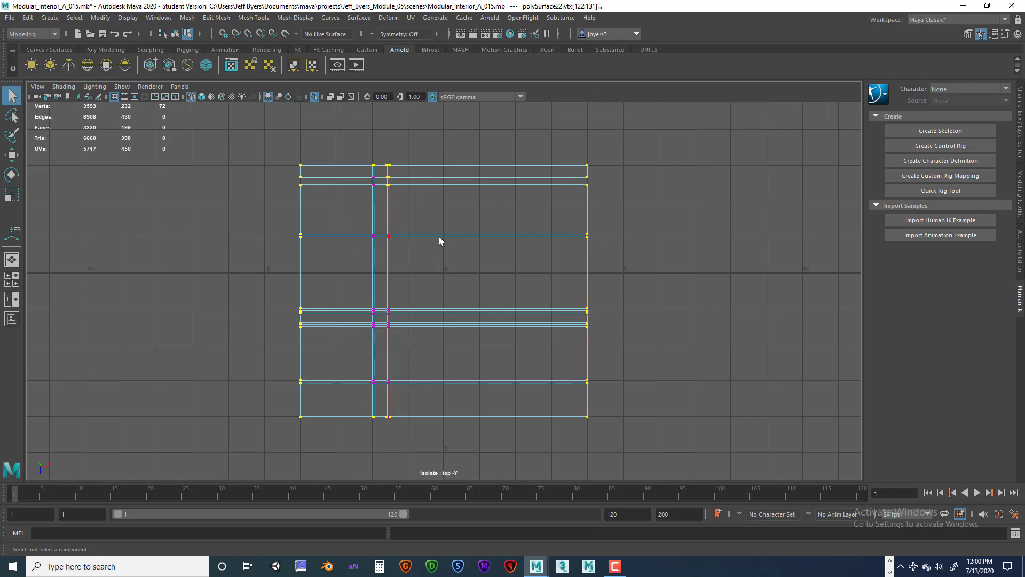
{"action": "middle_click_drag", "start_coordinate": [399, 184], "coordinate": [399, 210], "text": "alt"}
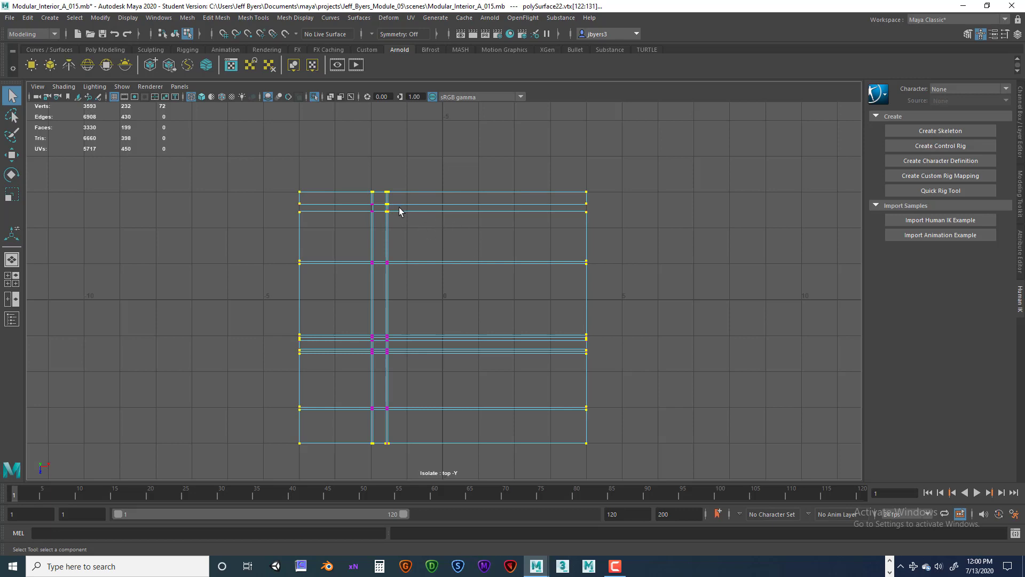
{"action": "left_click_drag", "start_coordinate": [354, 247], "coordinate": [415, 199], "text": "ctrl"}
{"action": "key", "text": "space"}
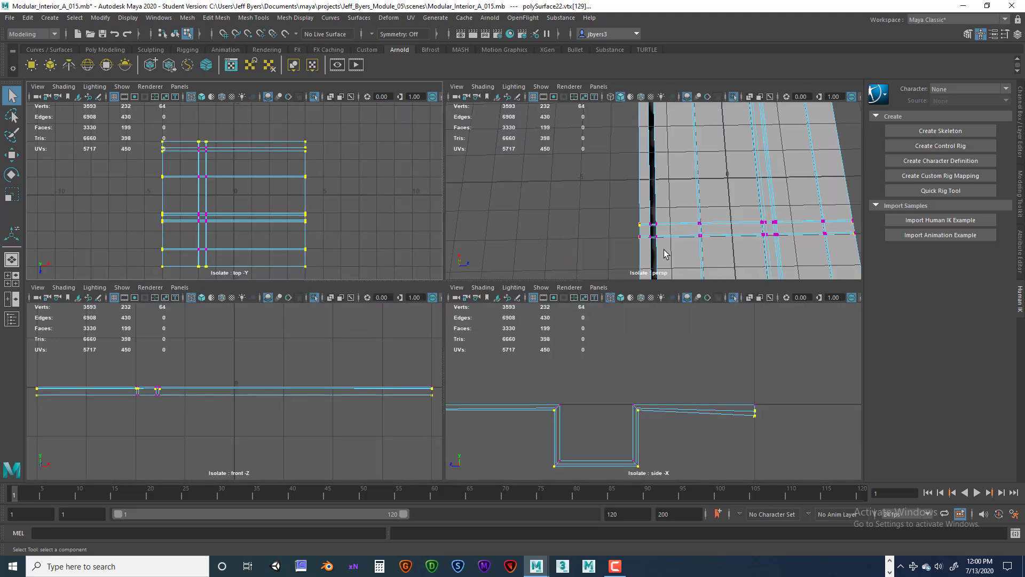
- Lower the selected bottom vertices straight down in the side view to thicken the panel's border
{"action": "key", "text": "space"}
{"action": "scroll", "coordinate": [561, 336], "scroll_direction": "down", "scroll_amount": 12}
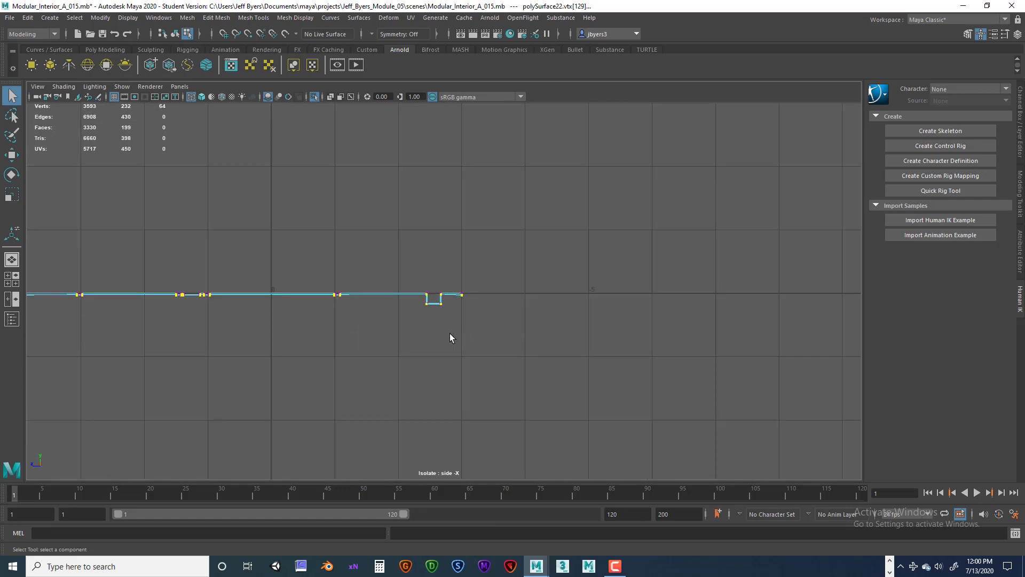
{"action": "middle_click_drag", "start_coordinate": [404, 336], "coordinate": [627, 343], "text": "alt"}
{"action": "key", "text": "w"}
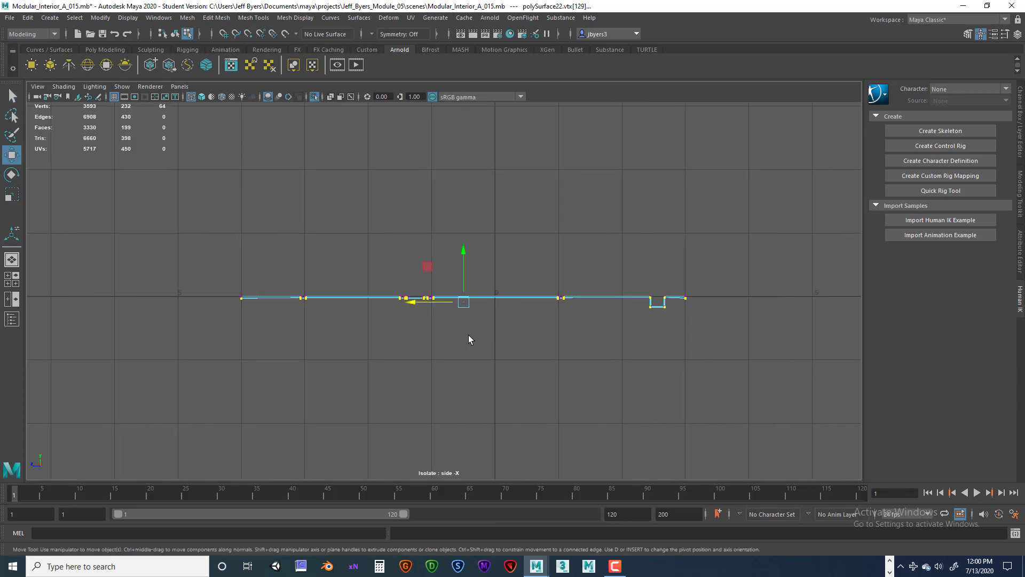
{"action": "scroll", "coordinate": [469, 337], "scroll_direction": "up", "scroll_amount": 2}
{"action": "middle_click_drag", "start_coordinate": [469, 336], "coordinate": [467, 268]}
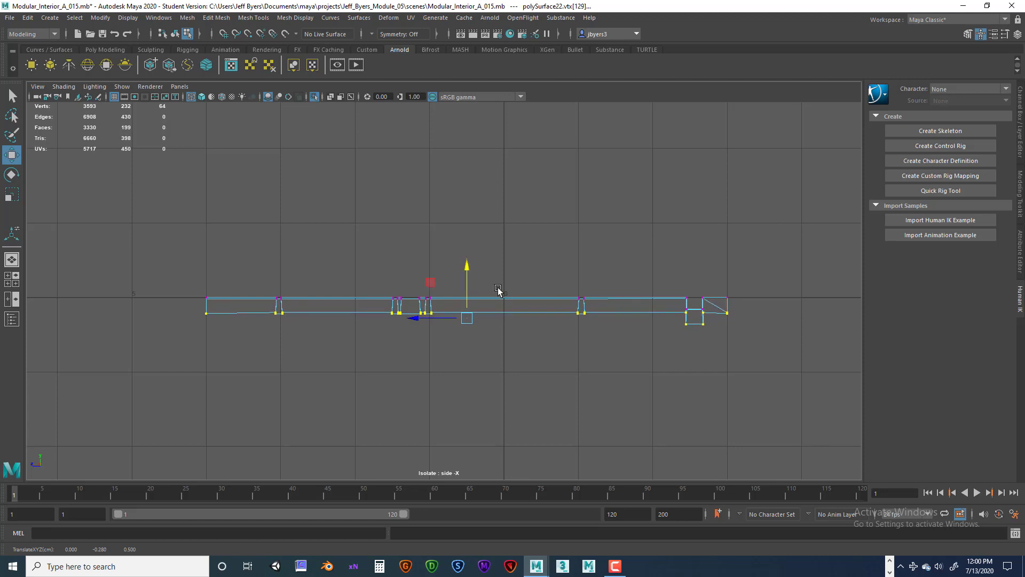
- Pull the raised bottom vertices beside the deep channel outward and down to its base level, and lower the end vertices to match
{"action": "scroll", "coordinate": [534, 320], "scroll_direction": "up", "scroll_amount": 1}
{"action": "scroll", "coordinate": [739, 330], "scroll_direction": "up", "scroll_amount": 2}
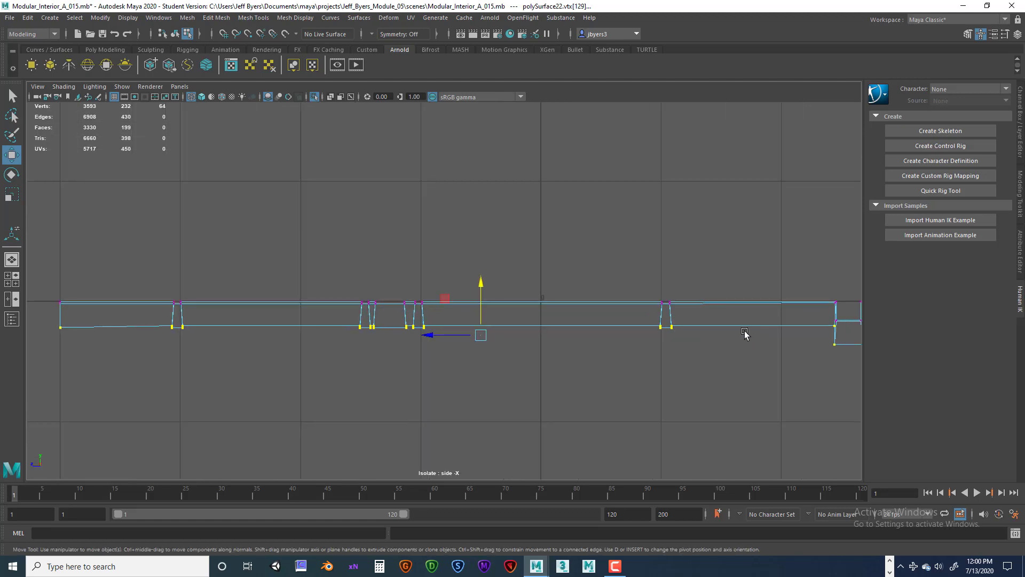
{"action": "middle_click_drag", "start_coordinate": [648, 334], "coordinate": [367, 320], "text": "alt"}
{"action": "scroll", "coordinate": [567, 326], "scroll_direction": "up", "scroll_amount": 1}
{"action": "scroll", "coordinate": [531, 327], "scroll_direction": "up", "scroll_amount": 5}
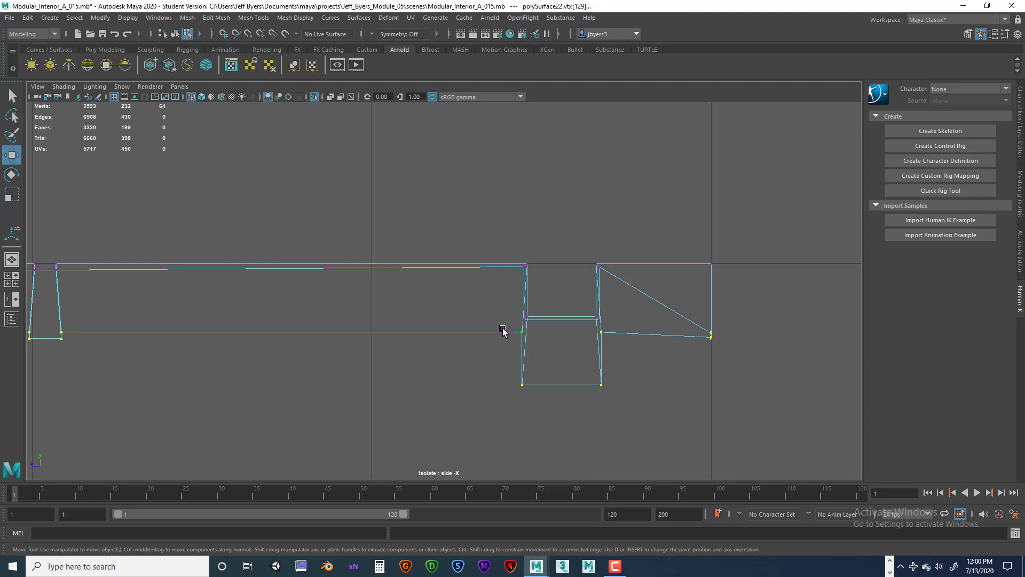
{"action": "left_click_drag", "start_coordinate": [502, 326], "coordinate": [478, 387]}
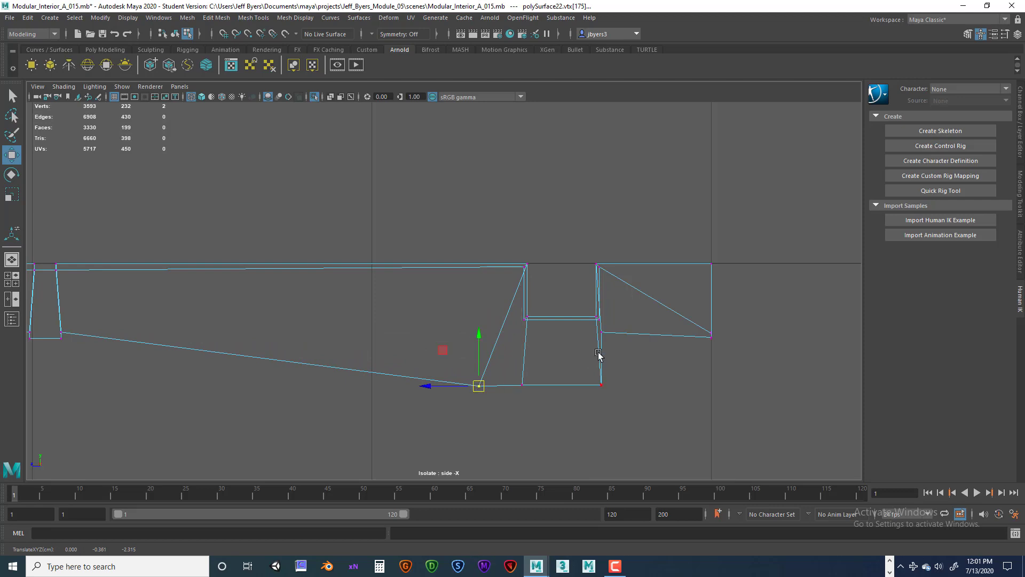
{"action": "left_click_drag", "start_coordinate": [581, 350], "coordinate": [631, 382]}
{"action": "left_click_drag", "start_coordinate": [704, 317], "coordinate": [722, 354]}
{"action": "left_click_drag", "start_coordinate": [714, 291], "coordinate": [714, 336]}
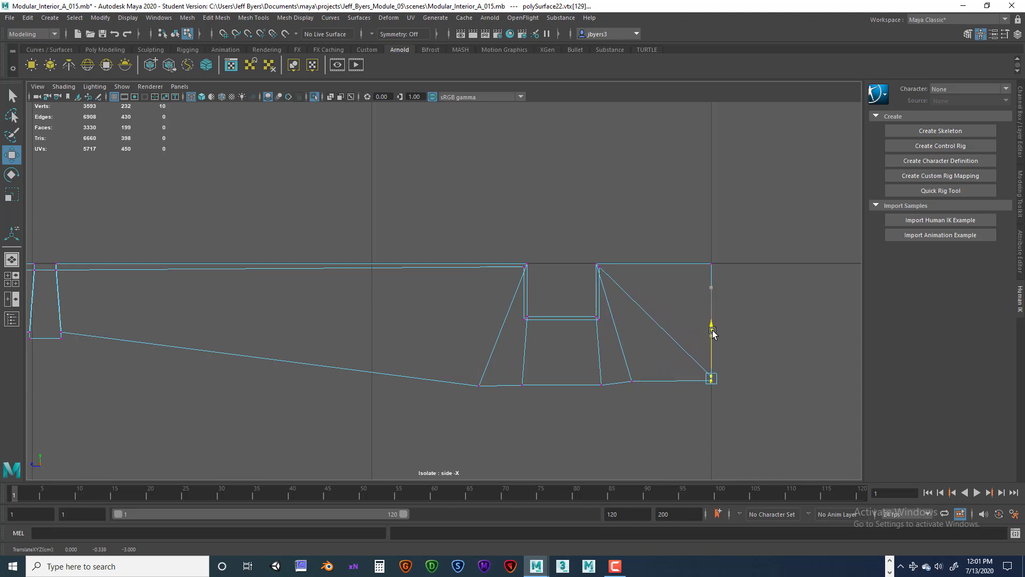
- Move the raised bottom vertices on both sides of the single groove outward and down level with the groove's base
{"action": "middle_click_drag", "start_coordinate": [410, 370], "coordinate": [756, 367], "text": "alt"}
{"action": "middle_click_drag", "start_coordinate": [456, 363], "coordinate": [539, 371], "text": "alt"}
{"action": "scroll", "coordinate": [519, 369], "scroll_direction": "up", "scroll_amount": 2}
{"action": "left_click_drag", "start_coordinate": [490, 340], "coordinate": [524, 357]}
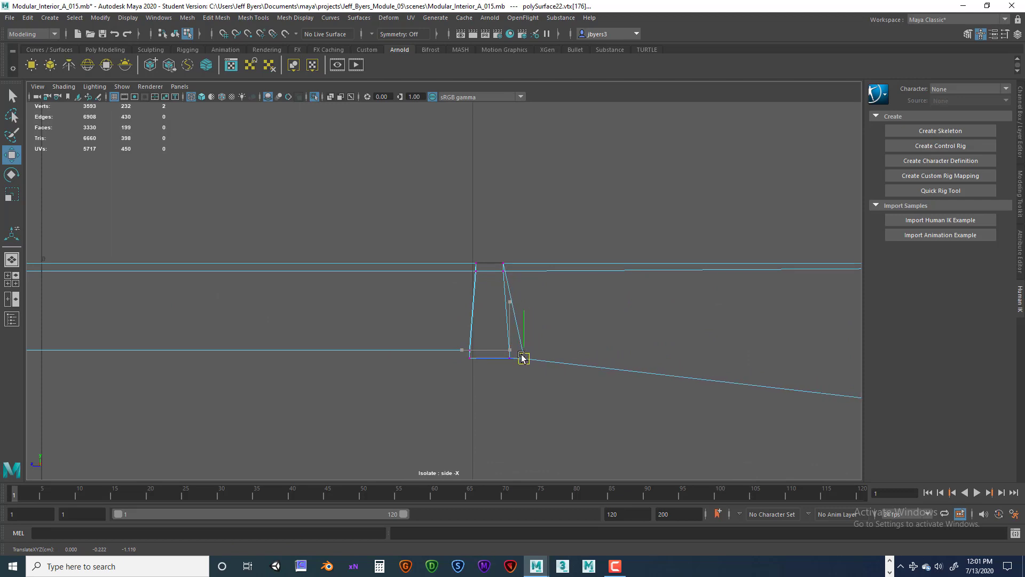
{"action": "left_click_drag", "start_coordinate": [417, 333], "coordinate": [451, 359]}
- Spread the raised bottom vertices around the middle groove nearest the deep channel and bring them down to its base level
{"action": "middle_click_drag", "start_coordinate": [330, 363], "coordinate": [604, 355], "text": "alt"}
{"action": "middle_click_drag", "start_coordinate": [261, 354], "coordinate": [571, 350], "text": "alt"}
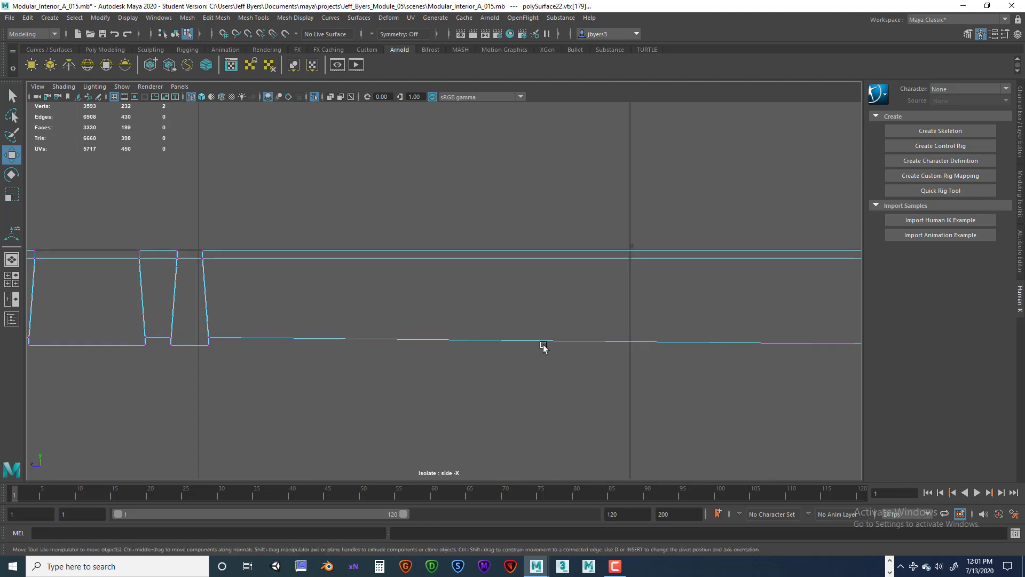
{"action": "middle_click_drag", "start_coordinate": [325, 356], "coordinate": [545, 374], "text": "alt"}
{"action": "scroll", "coordinate": [534, 373], "scroll_direction": "up", "scroll_amount": 3}
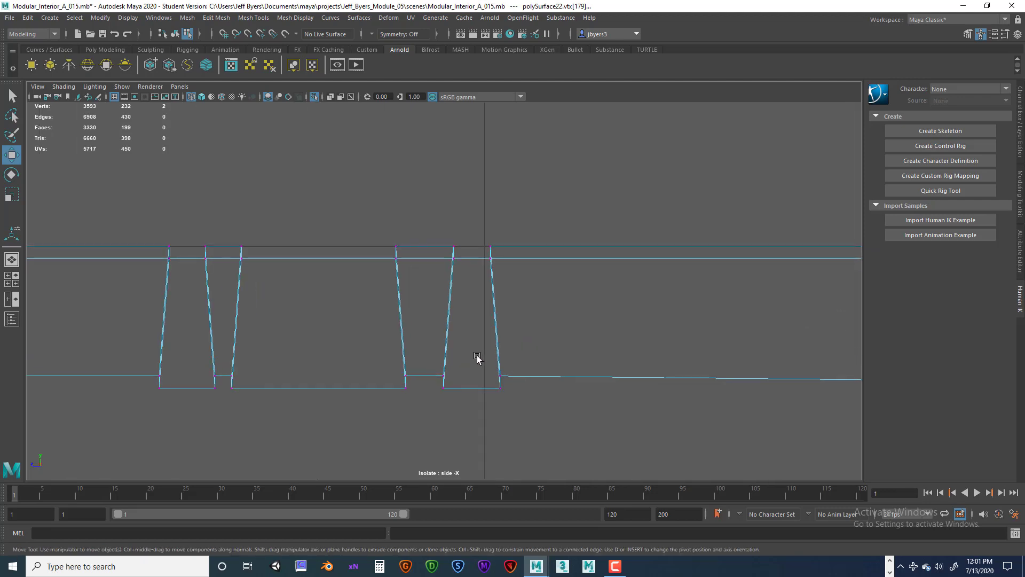
{"action": "left_click_drag", "start_coordinate": [477, 355], "coordinate": [533, 391]}
{"action": "left_click_drag", "start_coordinate": [426, 369], "coordinate": [419, 389]}
{"action": "left_click", "coordinate": [405, 376]}
- Bring the raised bottom vertices around the other middle groove, including its outer side, down to the base level
{"action": "mouse_move", "coordinate": [418, 388]}
{"action": "middle_mouse_down", "text": "alt"}
{"action": "mouse_move", "coordinate": [362, 380]}
{"action": "mouse_move", "coordinate": [426, 384]}
{"action": "middle_mouse_up", "text": "alt"}
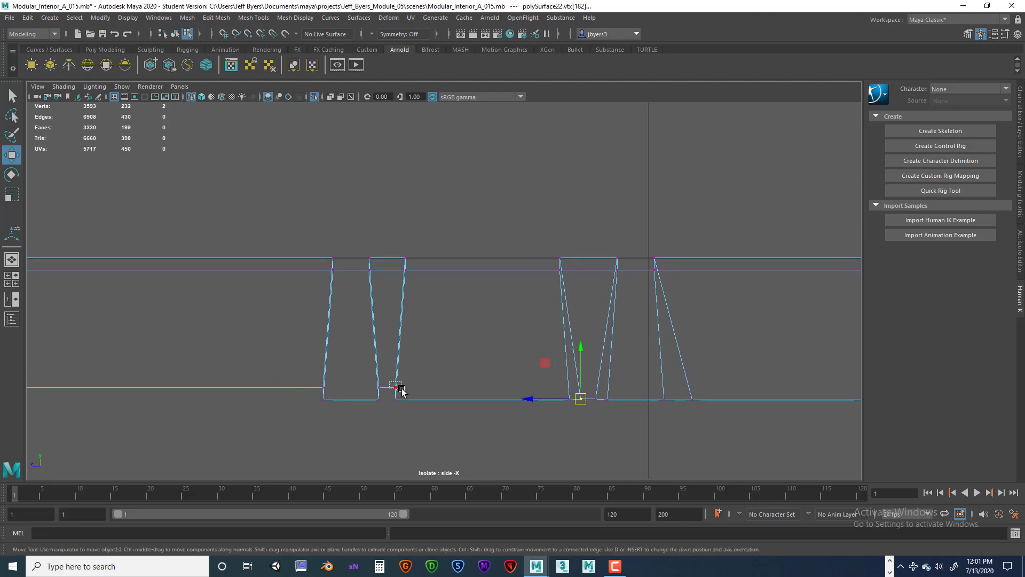
{"action": "left_click_drag", "start_coordinate": [401, 391], "coordinate": [411, 389]}
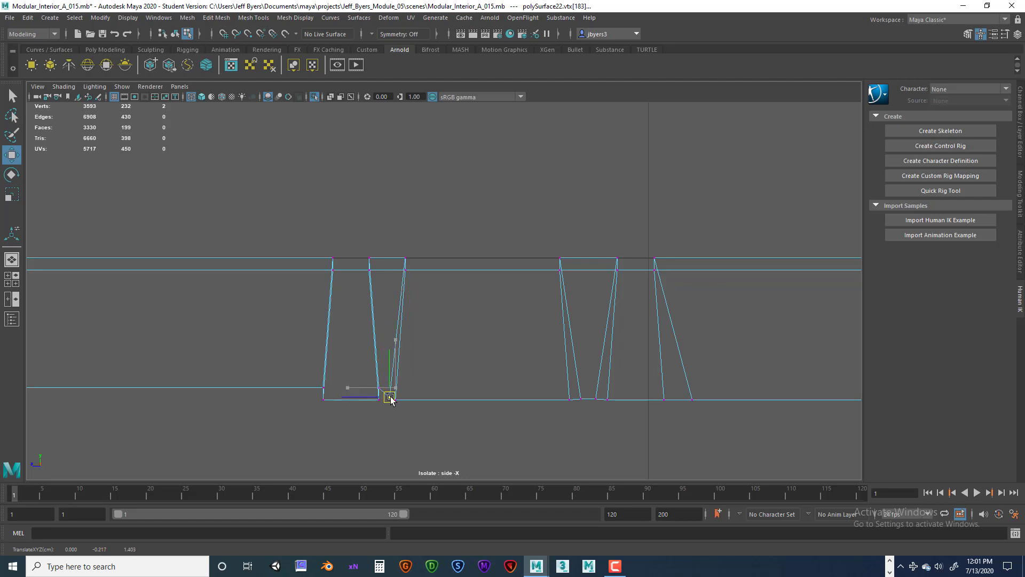
{"action": "left_click", "coordinate": [383, 394]}
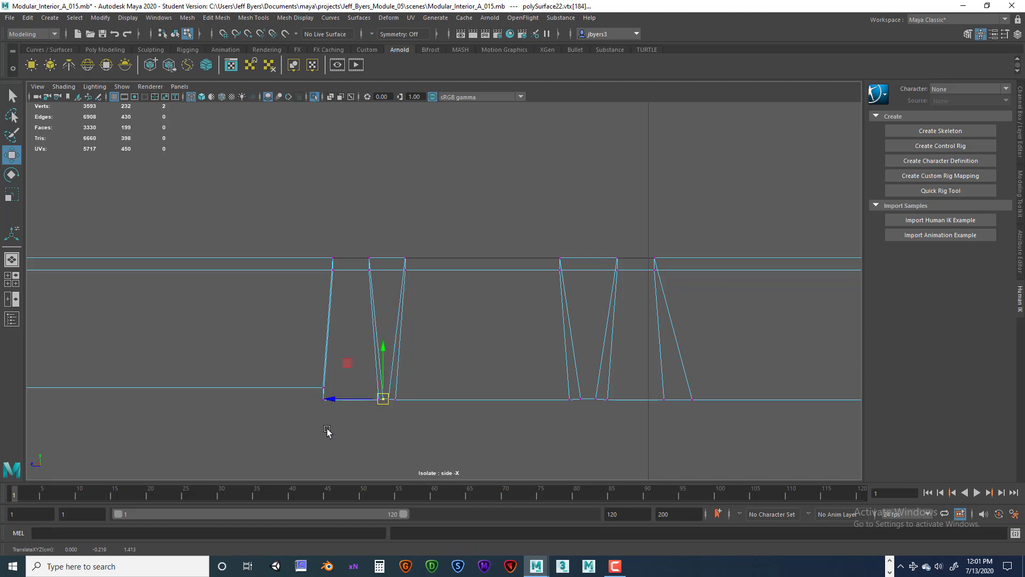
{"action": "middle_click_drag", "start_coordinate": [328, 431], "coordinate": [411, 410], "text": "alt"}
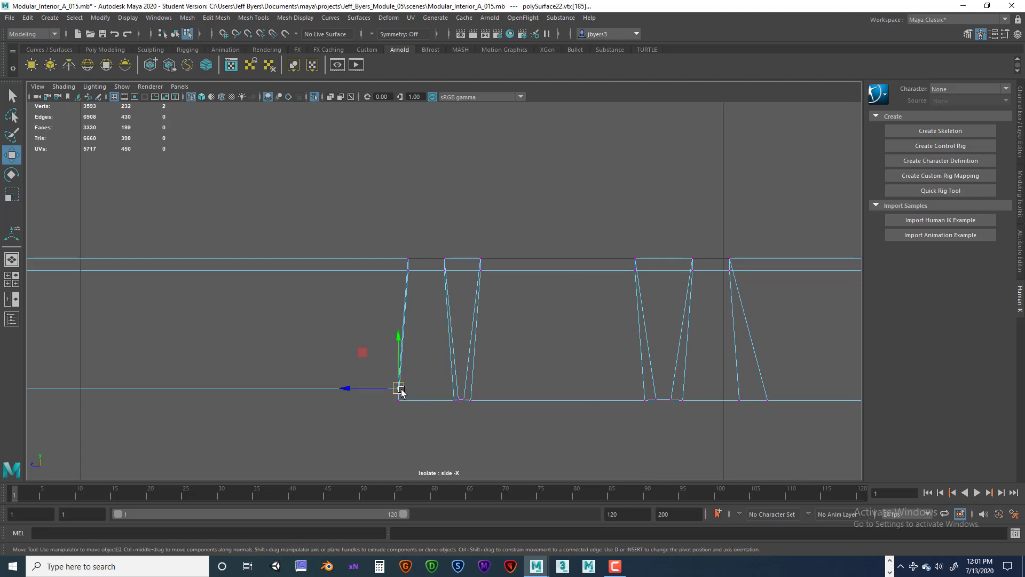
{"action": "left_click_drag", "start_coordinate": [401, 391], "coordinate": [373, 402]}
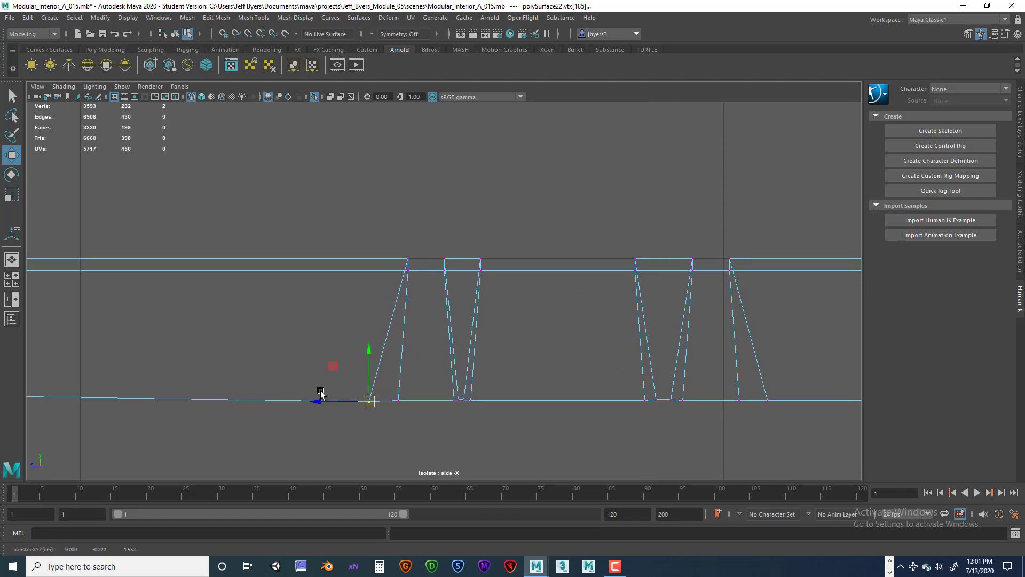
- Move the raised bottom vertices on both sides of the outermost groove outward and down to its base level
{"action": "middle_click_drag", "start_coordinate": [321, 393], "coordinate": [412, 387], "text": "alt"}
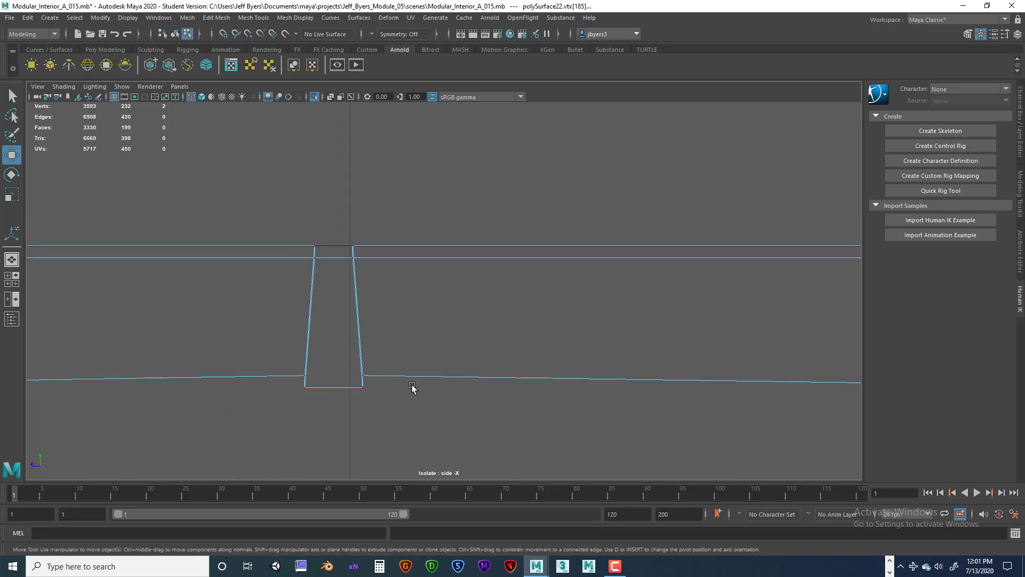
{"action": "left_click_drag", "start_coordinate": [373, 377], "coordinate": [384, 387]}
{"action": "left_click", "coordinate": [306, 380]}
{"action": "left_click_drag", "start_coordinate": [307, 379], "coordinate": [284, 390]}
{"action": "middle_click_drag", "start_coordinate": [284, 390], "coordinate": [593, 372], "text": "alt"}
{"action": "middle_click_drag", "start_coordinate": [332, 363], "coordinate": [606, 357], "text": "alt"}
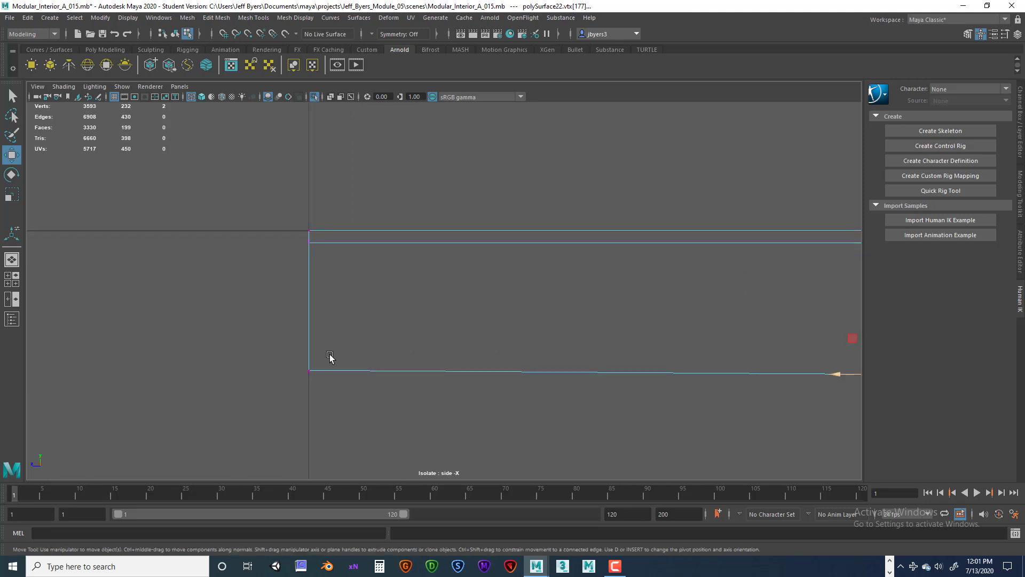
- Adjust the bottom vertex between the deep channel and the panel's end in perspective, shifting it toward the channel
{"action": "scroll", "coordinate": [408, 350], "scroll_direction": "down", "scroll_amount": 12}
{"action": "middle_click_drag", "start_coordinate": [527, 334], "coordinate": [515, 343], "text": "alt"}
{"action": "scroll", "coordinate": [514, 346], "scroll_direction": "up", "scroll_amount": 5}
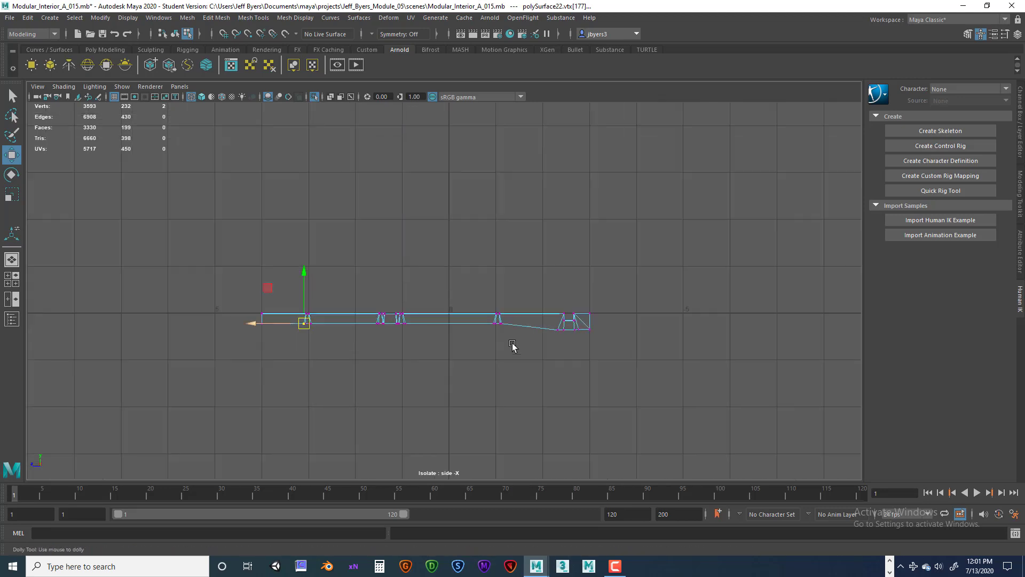
{"action": "key", "text": "space"}
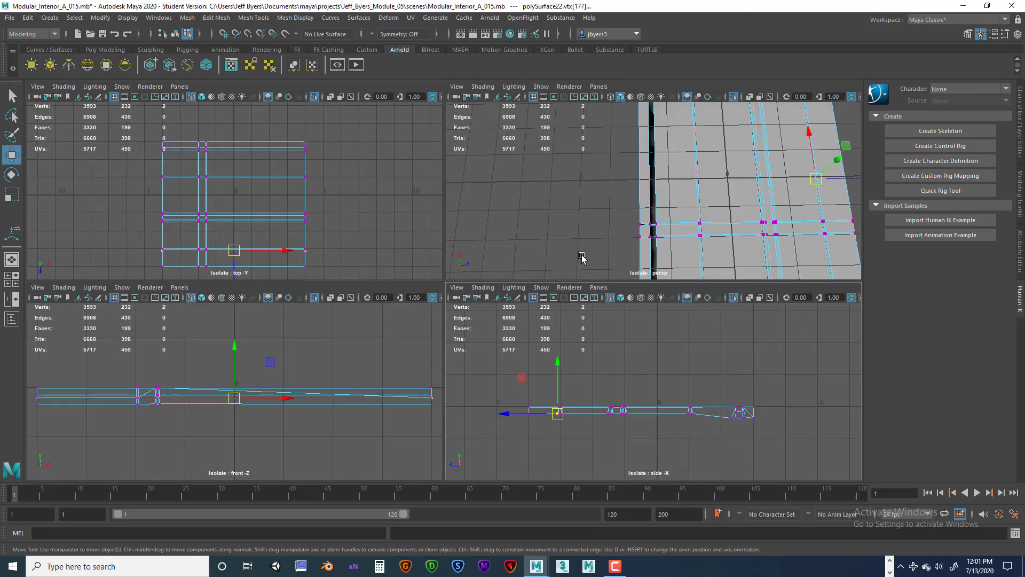
{"action": "key", "text": "space"}
{"action": "left_click_drag", "start_coordinate": [642, 277], "coordinate": [588, 289], "text": "alt"}
{"action": "scroll", "coordinate": [576, 271], "scroll_direction": "up", "scroll_amount": 4}
{"action": "scroll", "coordinate": [587, 289], "scroll_direction": "up", "scroll_amount": 5}
{"action": "middle_click_drag", "start_coordinate": [279, 350], "coordinate": [319, 350], "text": "alt"}
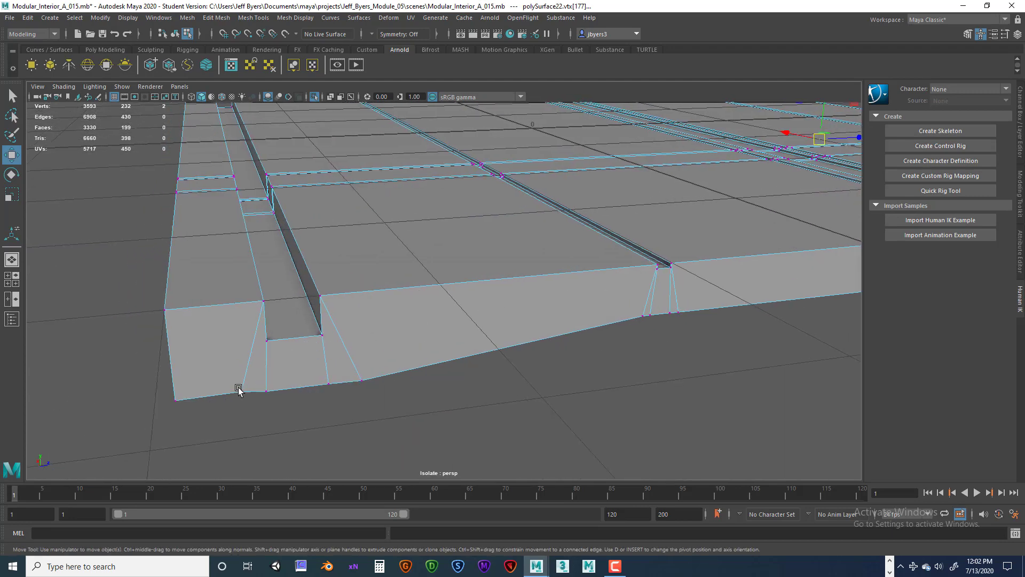
{"action": "left_click_drag", "start_coordinate": [239, 389], "coordinate": [264, 396]}
{"action": "left_click_drag", "start_coordinate": [234, 349], "coordinate": [234, 352]}
- Slide the spread-out bottom vertex beside the single groove inward along the panel's bottom edge in perspective
{"action": "middle_click_drag", "start_coordinate": [675, 341], "coordinate": [446, 360], "text": "alt"}
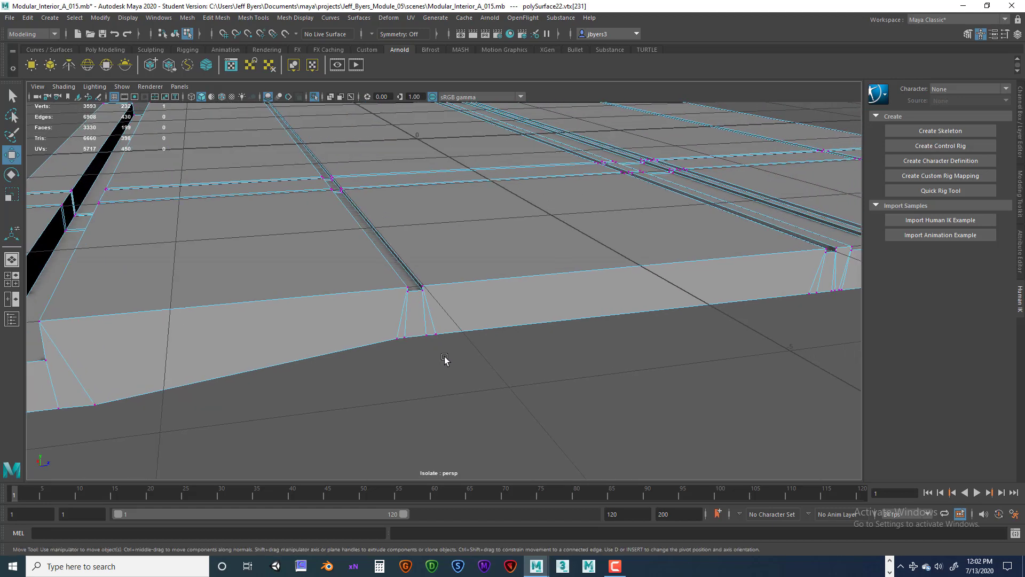
{"action": "scroll", "coordinate": [446, 359], "scroll_direction": "up", "scroll_amount": 4}
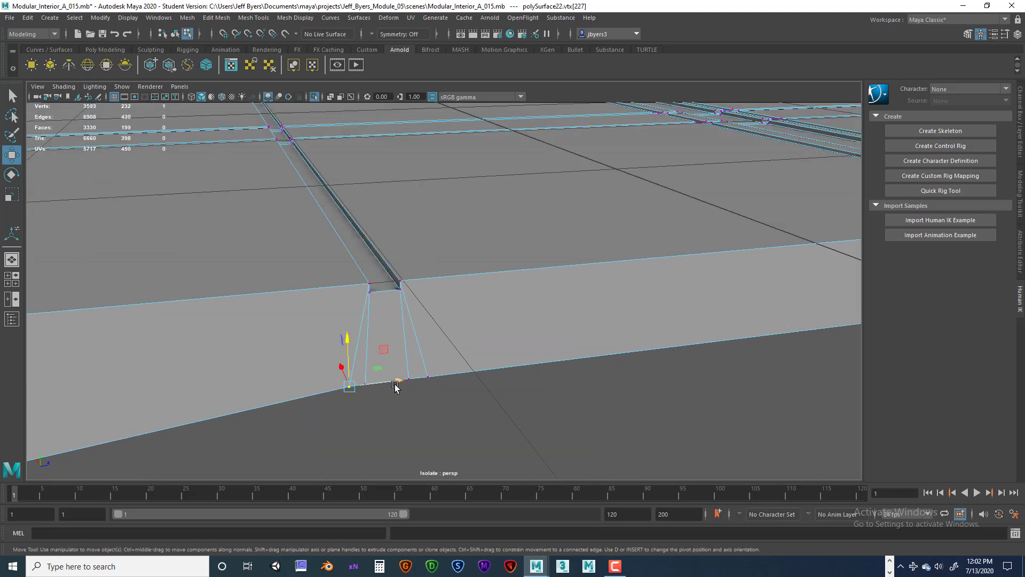
{"action": "left_click_drag", "start_coordinate": [396, 387], "coordinate": [446, 378], "text": "ctrl+shift"}
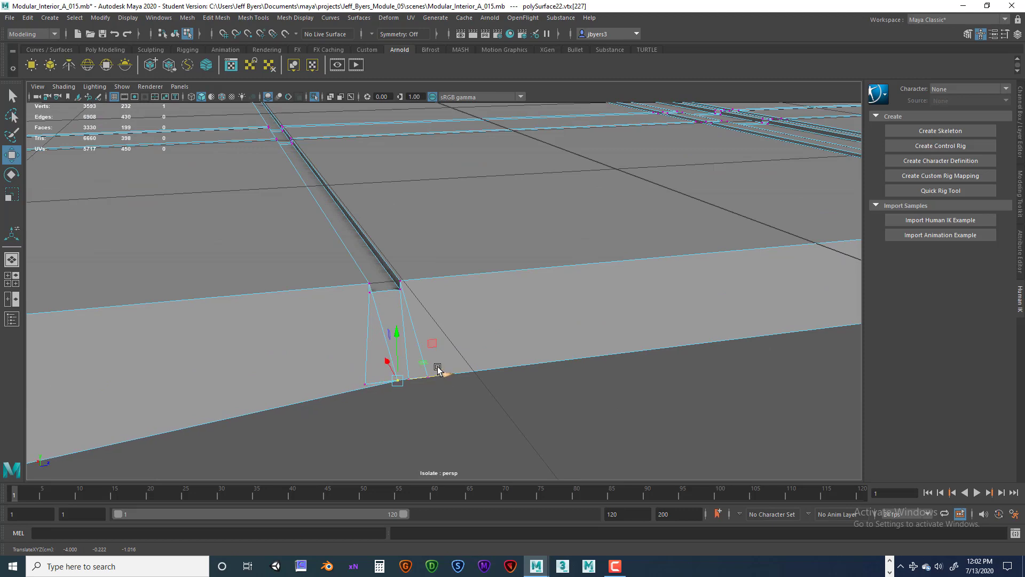
{"action": "scroll", "coordinate": [435, 364], "scroll_direction": "up", "scroll_amount": 5}
{"action": "scroll", "coordinate": [438, 355], "scroll_direction": "down", "scroll_amount": 2}
{"action": "scroll", "coordinate": [442, 353], "scroll_direction": "up", "scroll_amount": 1}
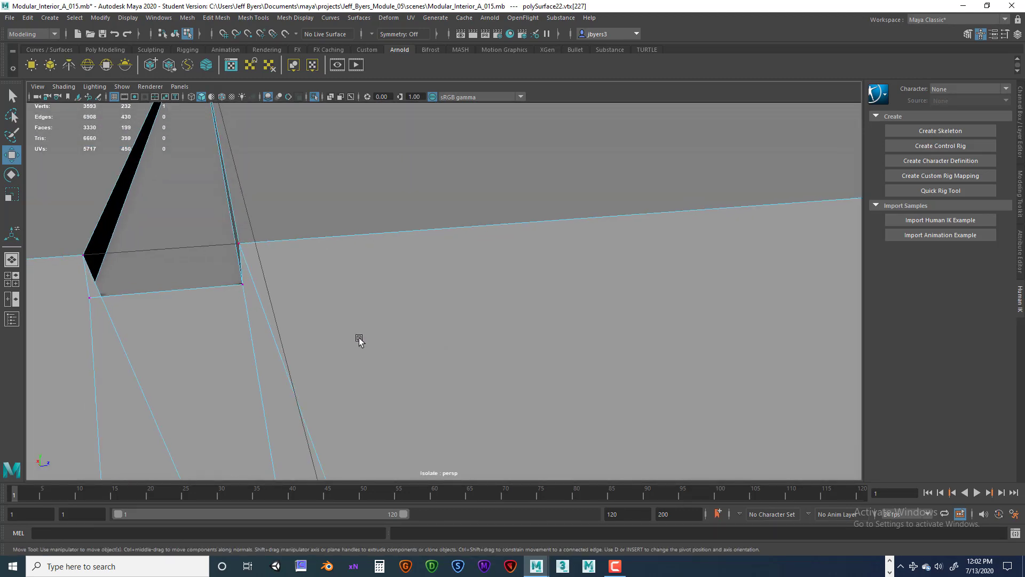
- Slide the selected bottom vertex at the single groove outward along the panel's bottom edge, past the groove's outer side
{"action": "middle_click_drag", "start_coordinate": [359, 339], "coordinate": [384, 326], "text": "alt"}
{"action": "middle_click_drag", "start_coordinate": [567, 270], "coordinate": [545, 256], "text": "alt"}
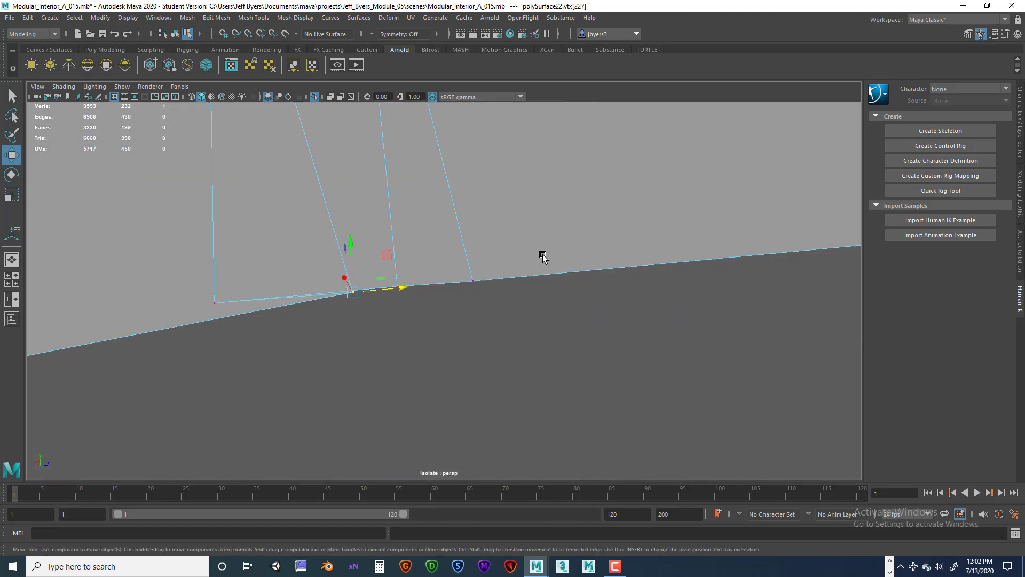
{"action": "scroll", "coordinate": [511, 271], "scroll_direction": "down", "scroll_amount": 2}
{"action": "left_click_drag", "start_coordinate": [447, 293], "coordinate": [296, 333]}
{"action": "scroll", "coordinate": [388, 303], "scroll_direction": "down", "scroll_amount": 5}
{"action": "middle_click_drag", "start_coordinate": [454, 307], "coordinate": [415, 328], "text": "alt"}
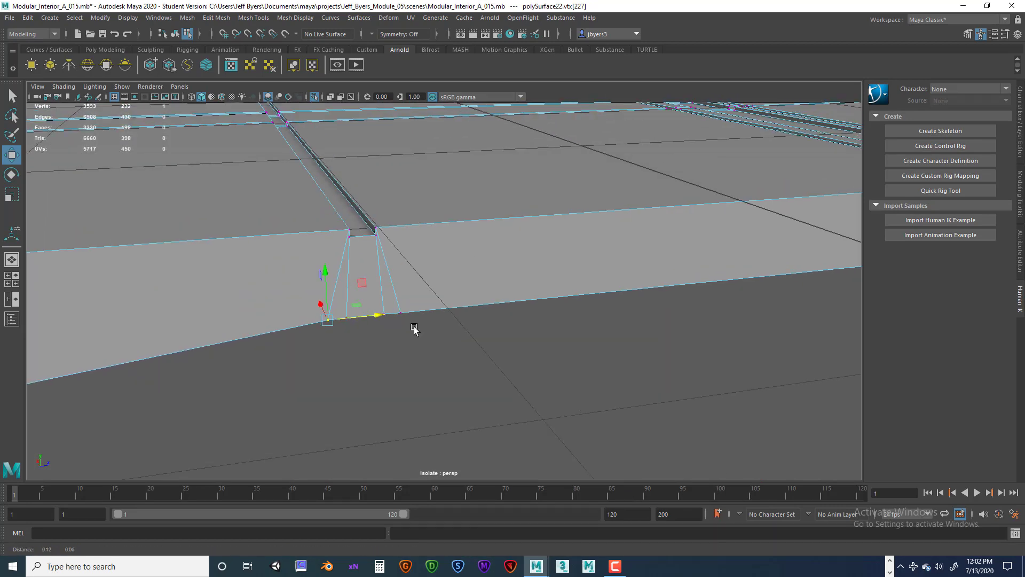
- Nudge the bottom vertex inside the first of the paired grooves closer to that groove along the panel's bottom edge
{"action": "middle_click_drag", "start_coordinate": [566, 326], "coordinate": [475, 352], "text": "alt"}
{"action": "scroll", "coordinate": [476, 352], "scroll_direction": "up", "scroll_amount": 4}
{"action": "scroll", "coordinate": [486, 338], "scroll_direction": "down", "scroll_amount": 4}
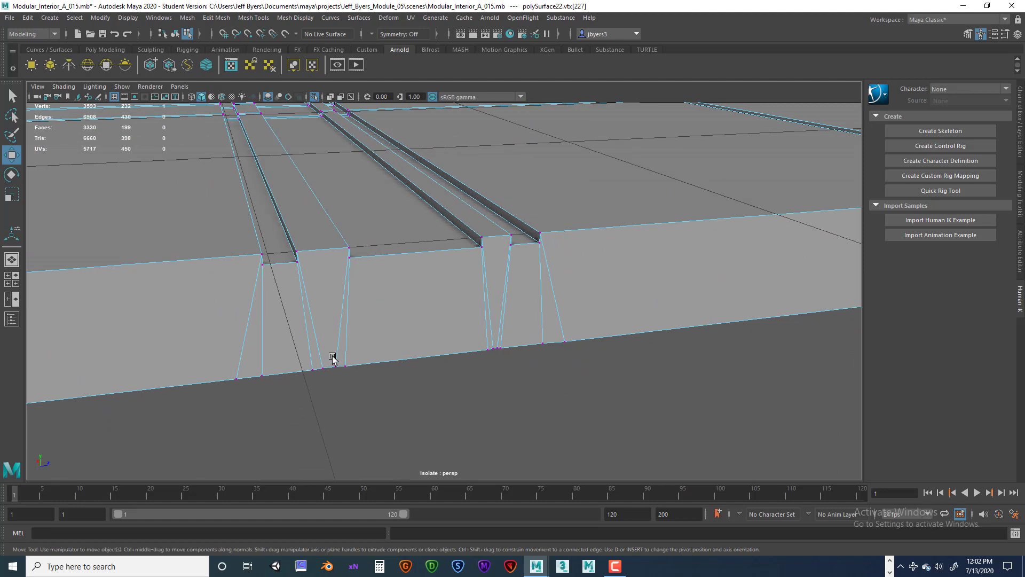
{"action": "scroll", "coordinate": [361, 348], "scroll_direction": "up", "scroll_amount": 1}
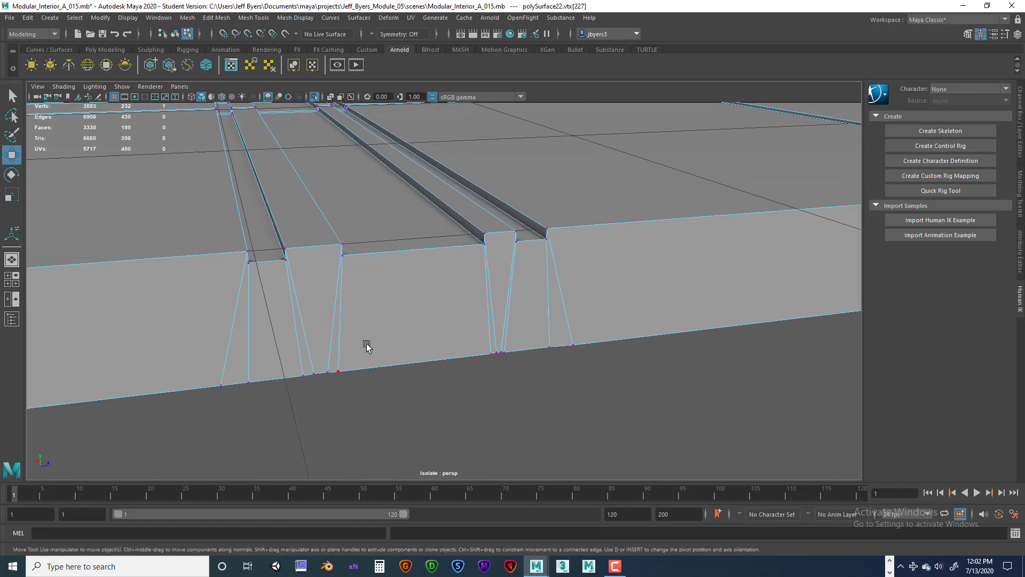
{"action": "scroll", "coordinate": [369, 345], "scroll_direction": "up", "scroll_amount": 1}
{"action": "middle_click_drag", "start_coordinate": [307, 368], "coordinate": [377, 325], "text": "alt"}
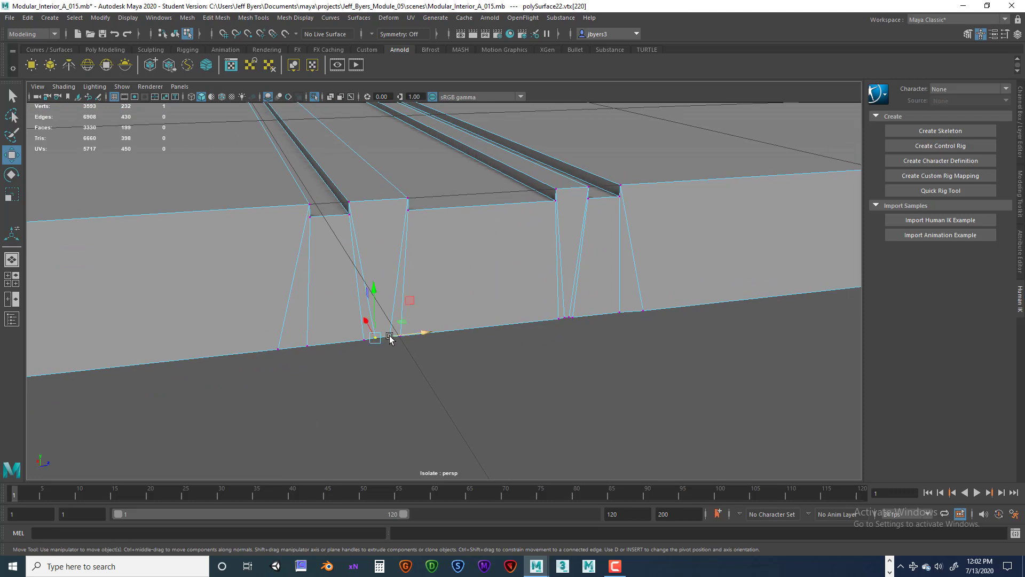
{"action": "mouse_move", "coordinate": [389, 338]}
{"action": "left_mouse_down"}
{"action": "mouse_move", "coordinate": [363, 342]}
{"action": "mouse_move", "coordinate": [388, 346]}
{"action": "left_mouse_up"}
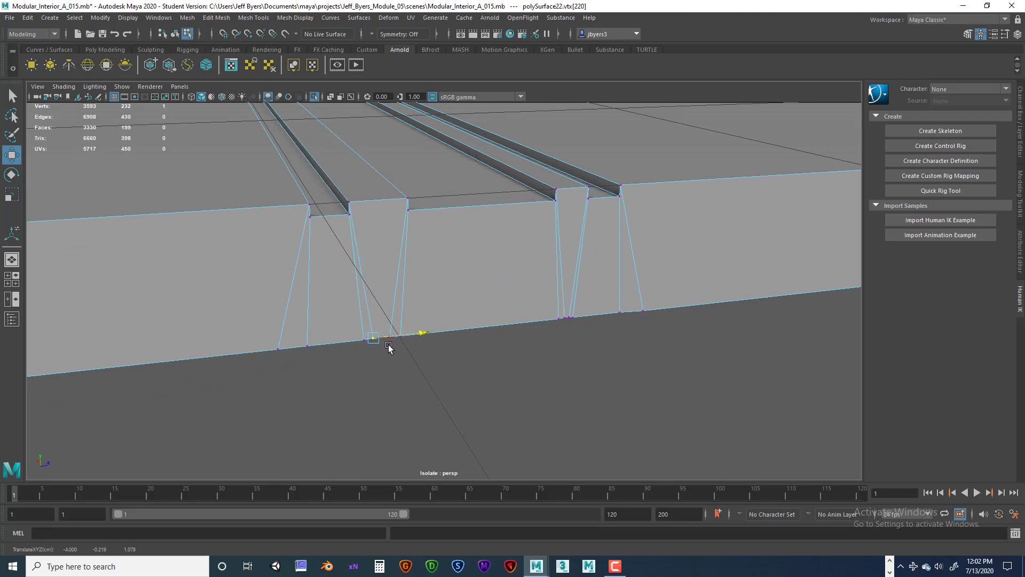
- Spread the bunched bottom vertices beneath the second paired groove apart so they line up with the groove's sides above
{"action": "middle_click_drag", "start_coordinate": [531, 321], "coordinate": [422, 341], "text": "alt"}
{"action": "right_click_drag", "start_coordinate": [422, 341], "coordinate": [510, 339], "text": "alt"}
{"action": "middle_click_drag", "start_coordinate": [420, 335], "coordinate": [482, 314], "text": "alt"}
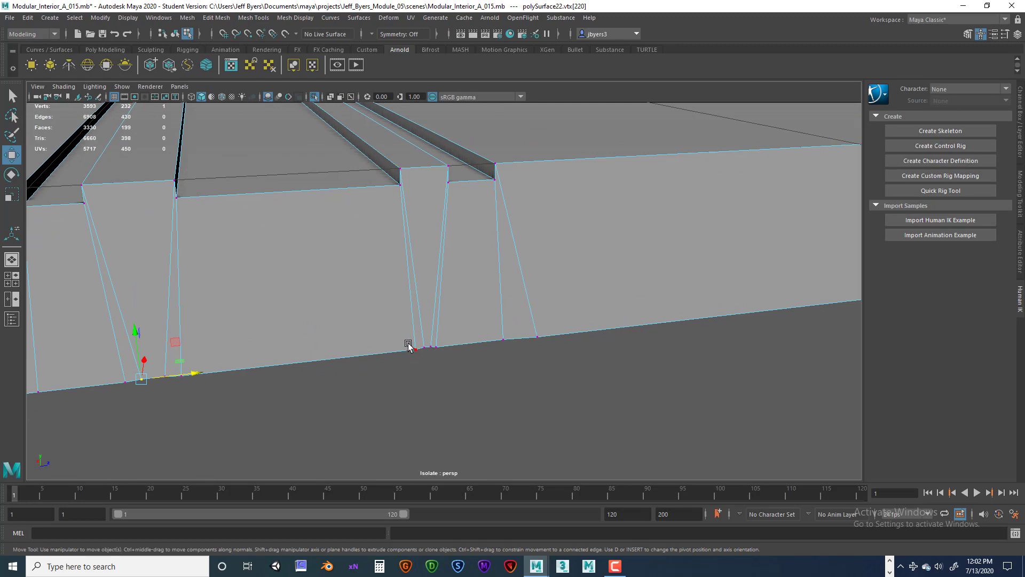
{"action": "left_click", "coordinate": [411, 348]}
{"action": "left_click_drag", "start_coordinate": [430, 353], "coordinate": [479, 344]}
{"action": "mouse_move", "coordinate": [413, 341]}
{"action": "left_mouse_down"}
{"action": "mouse_move", "coordinate": [436, 354]}
{"action": "mouse_move", "coordinate": [449, 347]}
{"action": "mouse_move", "coordinate": [422, 342]}
{"action": "mouse_move", "coordinate": [447, 349]}
{"action": "mouse_move", "coordinate": [428, 348]}
{"action": "left_mouse_up"}
{"action": "left_click", "coordinate": [430, 349]}
{"action": "left_click", "coordinate": [415, 345]}
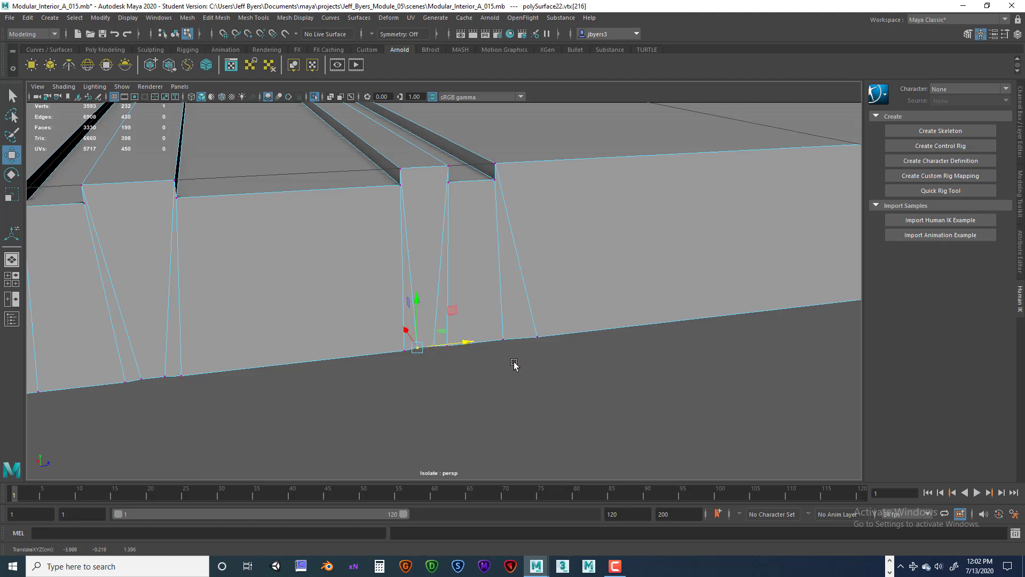
- Fine-tune the two inner bottom vertices beside the second paired groove so they follow the panel's bottom edge
{"action": "left_click_drag", "start_coordinate": [514, 364], "coordinate": [461, 347], "text": "alt"}
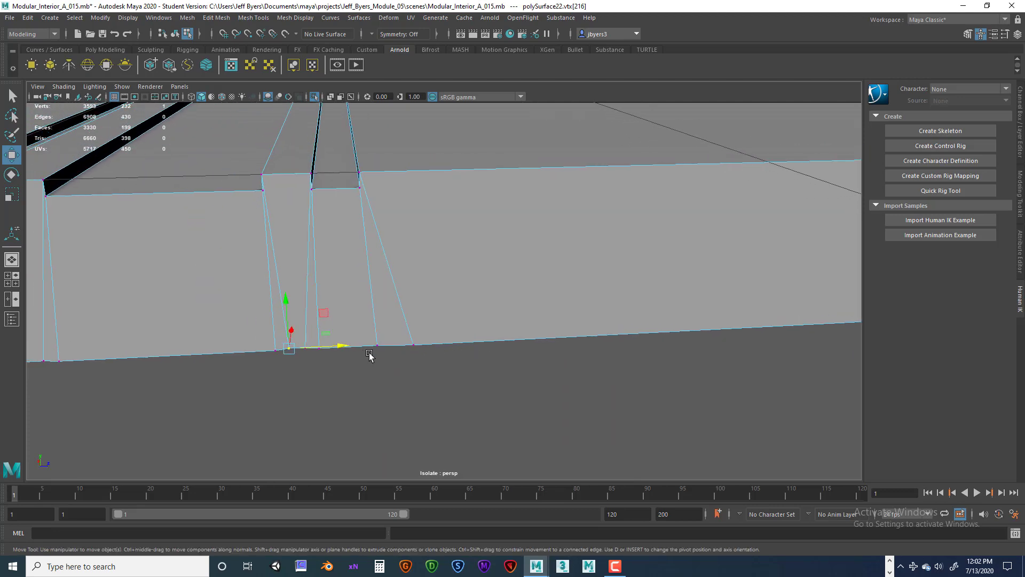
{"action": "left_click", "coordinate": [406, 341]}
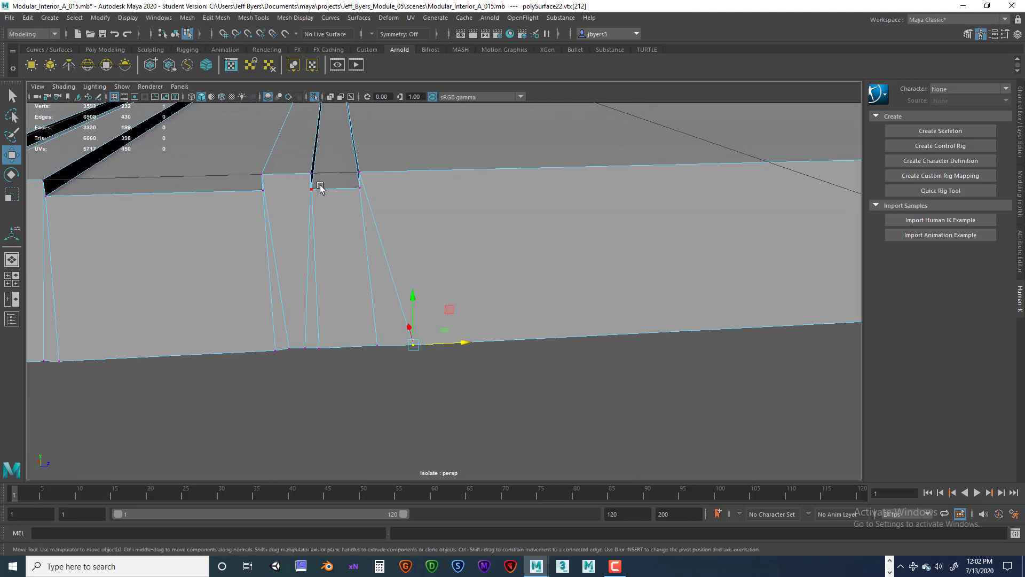
{"action": "left_click", "coordinate": [300, 347]}
{"action": "left_click_drag", "start_coordinate": [332, 348], "coordinate": [319, 347]}
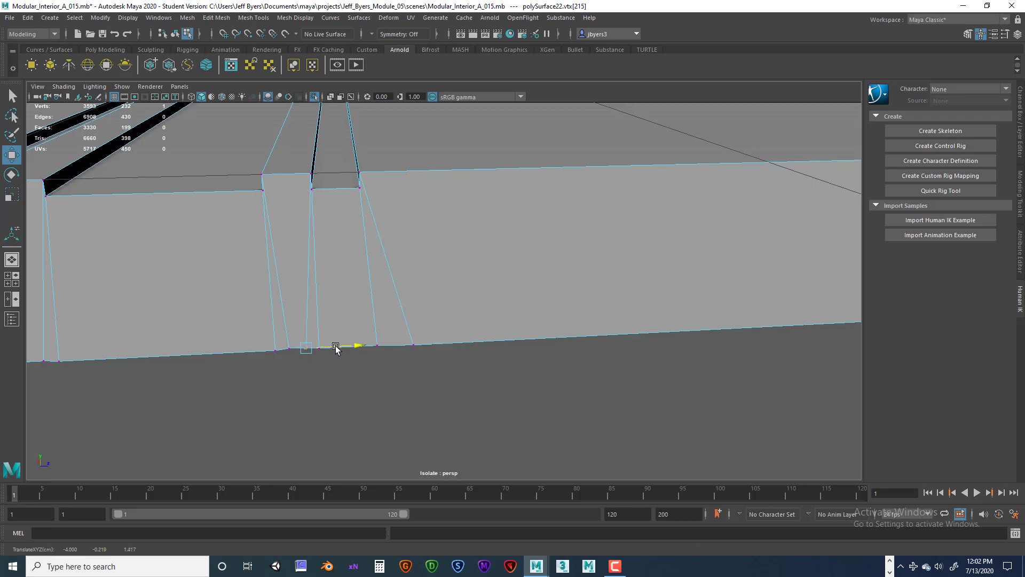
{"action": "left_click", "coordinate": [289, 348]}
{"action": "left_click_drag", "start_coordinate": [285, 305], "coordinate": [289, 308]}
- Lower the raised bottom vertex on the near side of the adjoining panel side's groove to the level of the groove's base
{"action": "middle_click_drag", "start_coordinate": [520, 321], "coordinate": [400, 328], "text": "alt"}
{"action": "scroll", "coordinate": [481, 322], "scroll_direction": "down", "scroll_amount": 4}
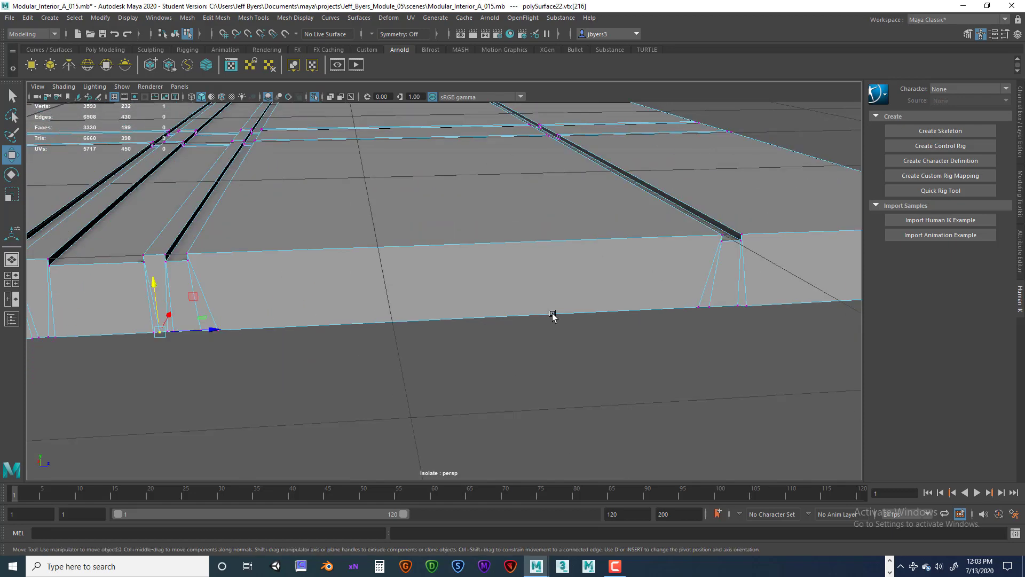
{"action": "middle_click_drag", "start_coordinate": [551, 313], "coordinate": [444, 328], "text": "alt"}
{"action": "scroll", "coordinate": [513, 330], "scroll_direction": "up", "scroll_amount": 3}
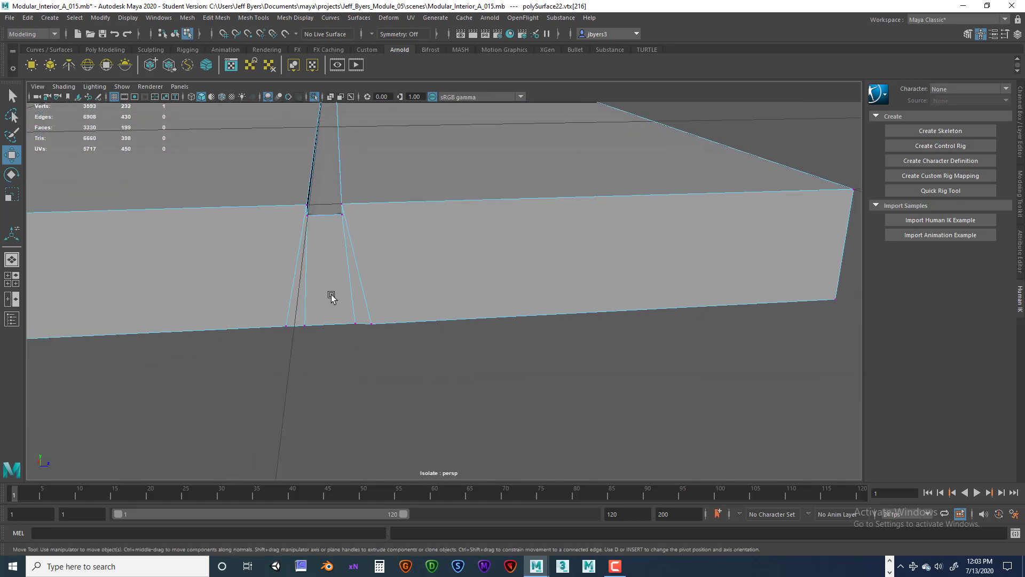
{"action": "middle_click_drag", "start_coordinate": [588, 290], "coordinate": [395, 347], "text": "alt"}
{"action": "left_click_drag", "start_coordinate": [544, 316], "coordinate": [380, 320], "text": "alt"}
{"action": "middle_click_drag", "start_coordinate": [460, 294], "coordinate": [444, 387], "text": "alt"}
{"action": "scroll", "coordinate": [427, 330], "scroll_direction": "up", "scroll_amount": 2}
{"action": "scroll", "coordinate": [438, 345], "scroll_direction": "up", "scroll_amount": 3}
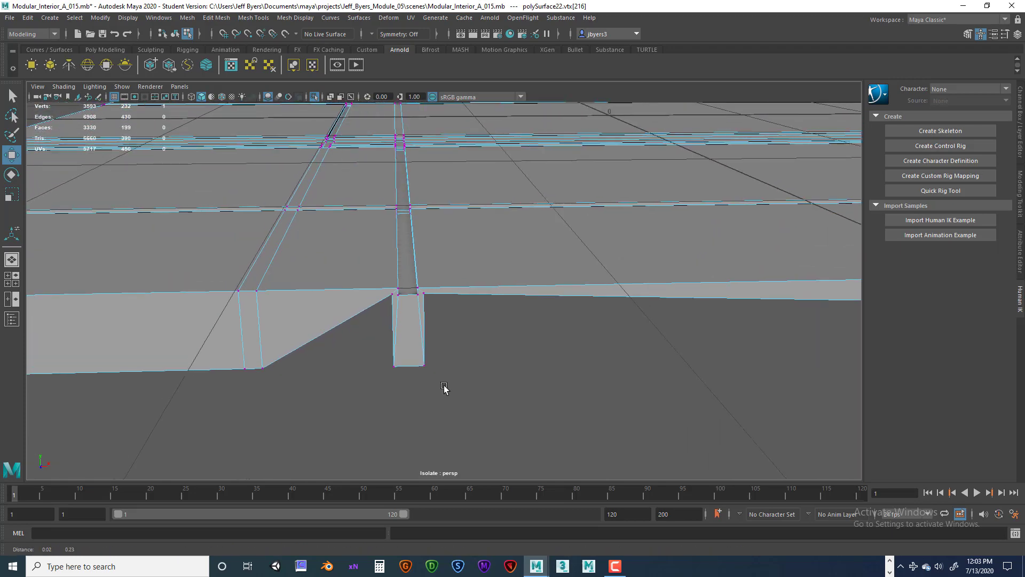
{"action": "left_click_drag", "start_coordinate": [443, 389], "coordinate": [456, 352], "text": "alt"}
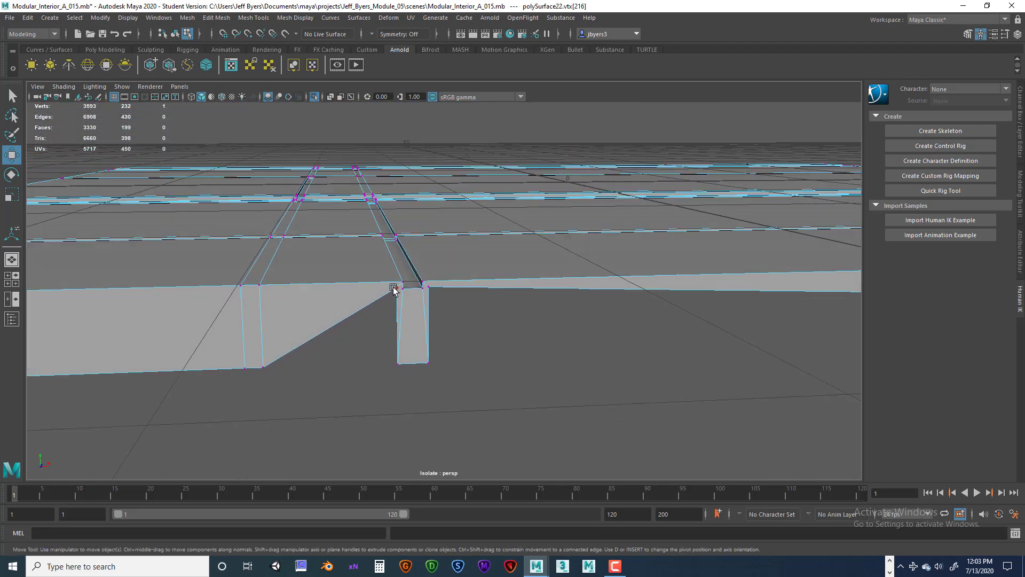
{"action": "left_click_drag", "start_coordinate": [403, 251], "coordinate": [408, 357], "text": "alt"}
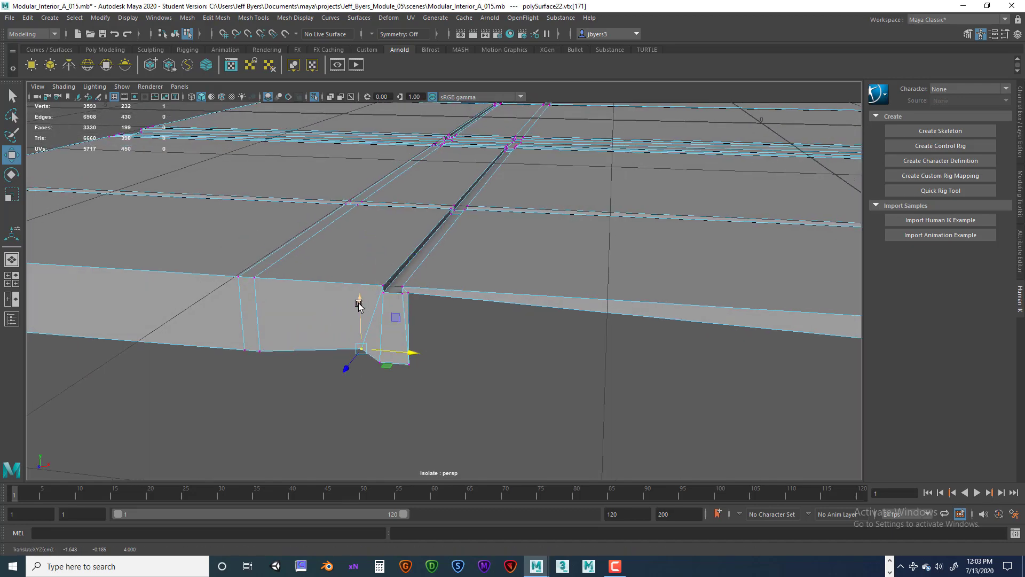
{"action": "left_click_drag", "start_coordinate": [358, 305], "coordinate": [357, 319]}
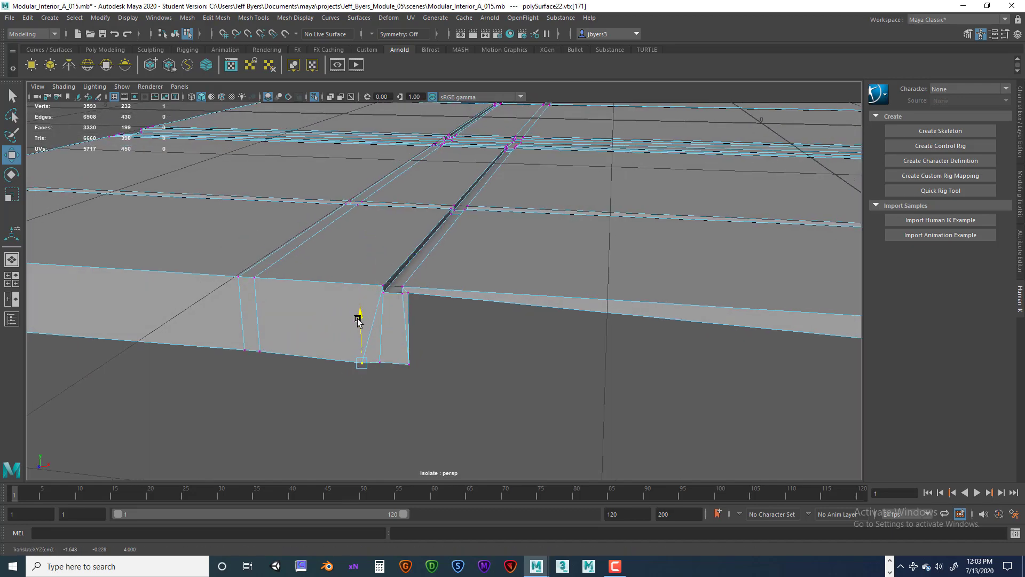
- Lower the raised bottom vertices on the groove's other side and at the panel's far corner to the base level
{"action": "left_click", "coordinate": [408, 293]}
{"action": "left_click_drag", "start_coordinate": [412, 253], "coordinate": [412, 295]}
{"action": "left_click_drag", "start_coordinate": [434, 336], "coordinate": [457, 339]}
{"action": "left_click_drag", "start_coordinate": [430, 297], "coordinate": [430, 330]}
- Examine the panel's thickness along its outer sides, from the far corner round to the deep channel
{"action": "scroll", "coordinate": [508, 332], "scroll_direction": "down", "scroll_amount": 2}
{"action": "left_click_drag", "start_coordinate": [567, 327], "coordinate": [524, 365], "text": "alt"}
{"action": "scroll", "coordinate": [584, 339], "scroll_direction": "down", "scroll_amount": 2}
{"action": "middle_click_drag", "start_coordinate": [483, 325], "coordinate": [528, 370], "text": "alt"}
{"action": "mouse_move", "coordinate": [527, 372]}
{"action": "left_mouse_down", "text": "alt"}
{"action": "mouse_move", "coordinate": [498, 320]}
{"action": "mouse_move", "coordinate": [521, 398]}
{"action": "mouse_move", "coordinate": [598, 392]}
{"action": "mouse_move", "coordinate": [513, 388]}
{"action": "mouse_move", "coordinate": [534, 382]}
{"action": "left_mouse_up", "text": "alt"}
{"action": "middle_click_drag", "start_coordinate": [534, 382], "coordinate": [512, 322], "text": "alt"}
{"action": "scroll", "coordinate": [617, 366], "scroll_direction": "down", "scroll_amount": 1}
{"action": "middle_click_drag", "start_coordinate": [617, 366], "coordinate": [494, 309], "text": "alt"}
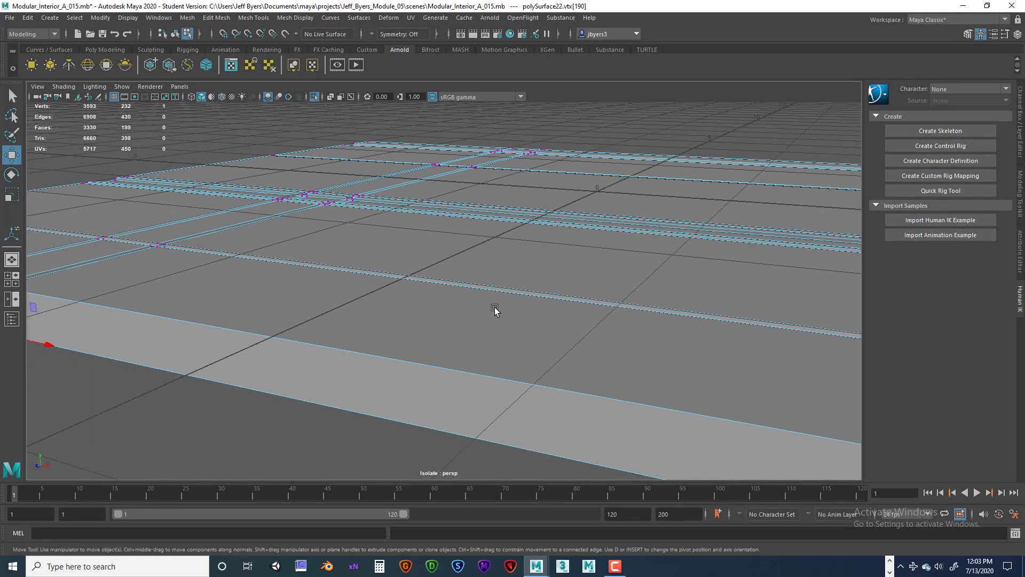
{"action": "middle_click_drag", "start_coordinate": [582, 368], "coordinate": [489, 314], "text": "alt"}
{"action": "scroll", "coordinate": [545, 347], "scroll_direction": "down", "scroll_amount": 2}
{"action": "left_click_drag", "start_coordinate": [630, 341], "coordinate": [386, 367], "text": "alt"}
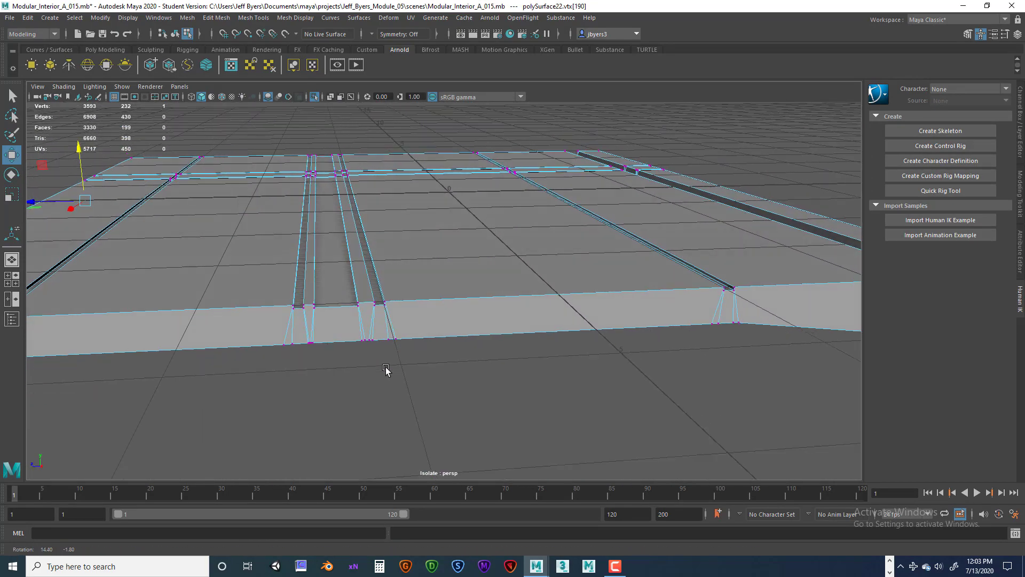
{"action": "mouse_move", "coordinate": [439, 368]}
{"action": "middle_mouse_down", "text": "alt"}
{"action": "mouse_move", "coordinate": [331, 367]}
{"action": "mouse_move", "coordinate": [438, 357]}
{"action": "middle_mouse_up", "text": "alt"}
{"action": "left_click_drag", "start_coordinate": [438, 357], "coordinate": [500, 342], "text": "alt"}
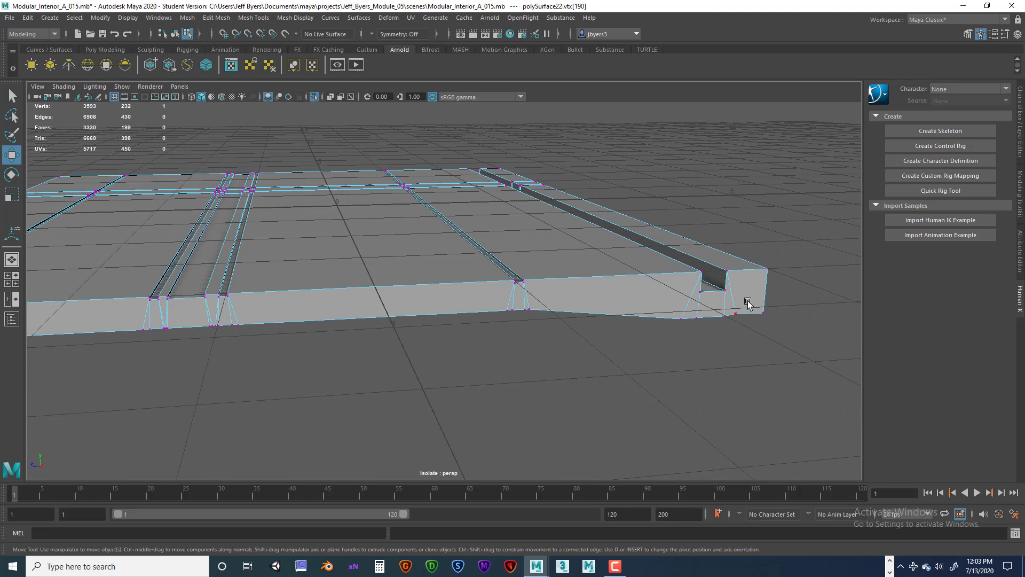
- Raise the low bottom vertices around the deep channel in the side view to the level of the other bottom vertices
{"action": "key", "text": "space"}
{"action": "key", "text": "space"}
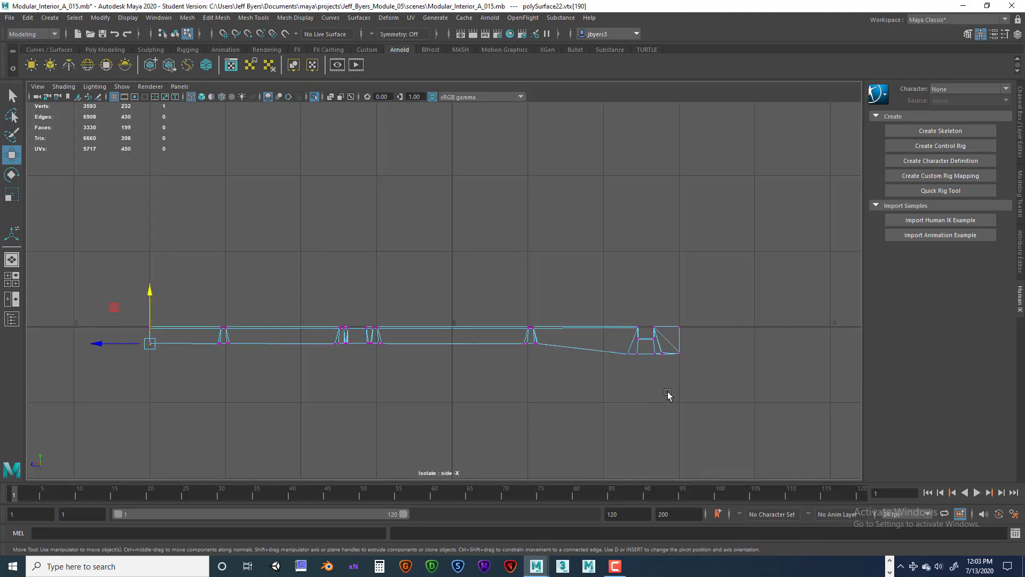
{"action": "scroll", "coordinate": [662, 400], "scroll_direction": "up", "scroll_amount": 2}
{"action": "left_click_drag", "start_coordinate": [637, 412], "coordinate": [802, 372]}
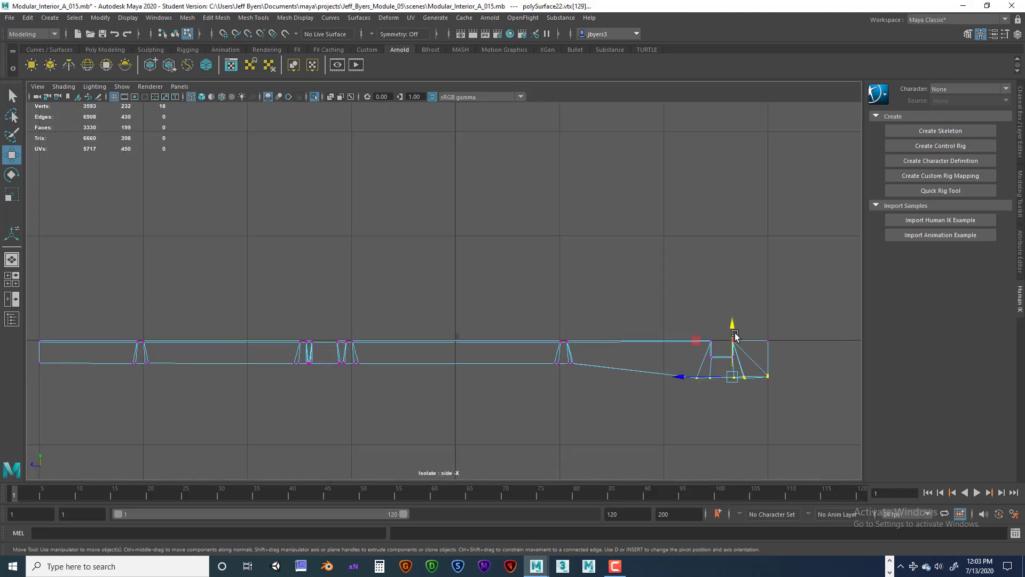
{"action": "left_click_drag", "start_coordinate": [735, 334], "coordinate": [735, 321]}
{"action": "scroll", "coordinate": [422, 346], "scroll_direction": "down", "scroll_amount": 2}
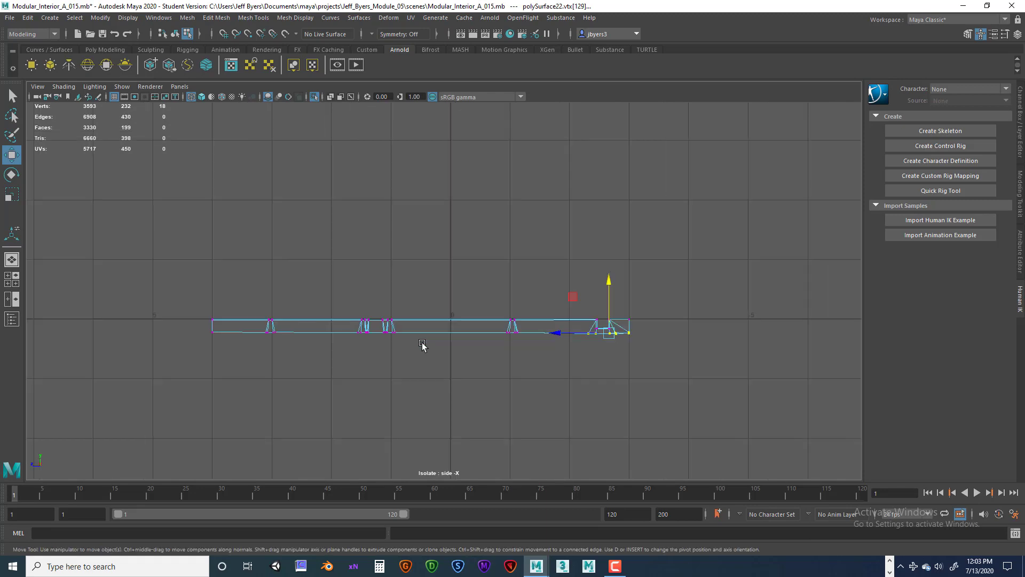
{"action": "scroll", "coordinate": [288, 388], "scroll_direction": "up", "scroll_amount": 1}
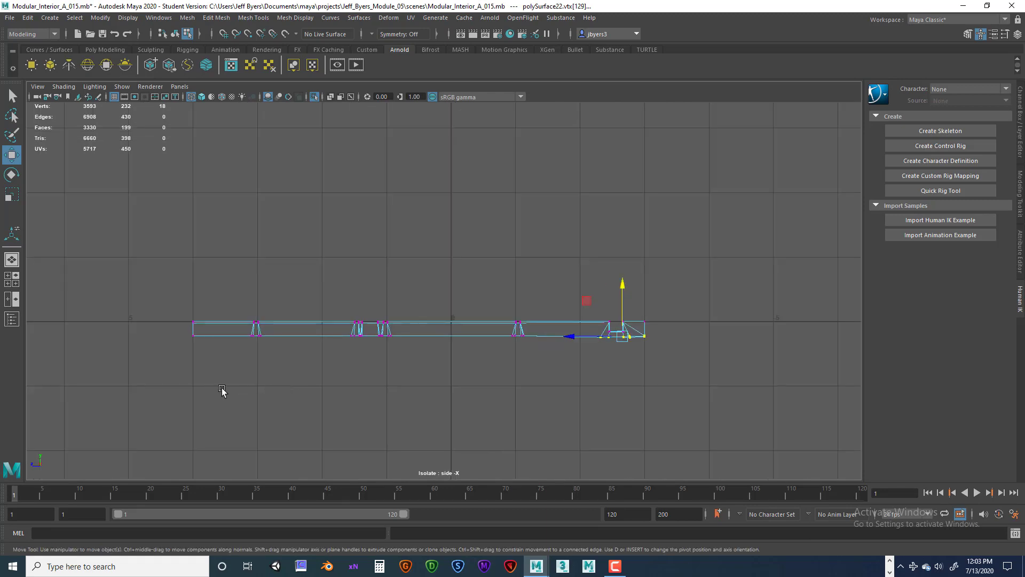
- Level all of the panel's bottom vertices with grid snapping in the side view and place them just beneath the deep channel
{"action": "left_click_drag", "start_coordinate": [140, 398], "coordinate": [677, 336]}
{"action": "key", "text": "x"}
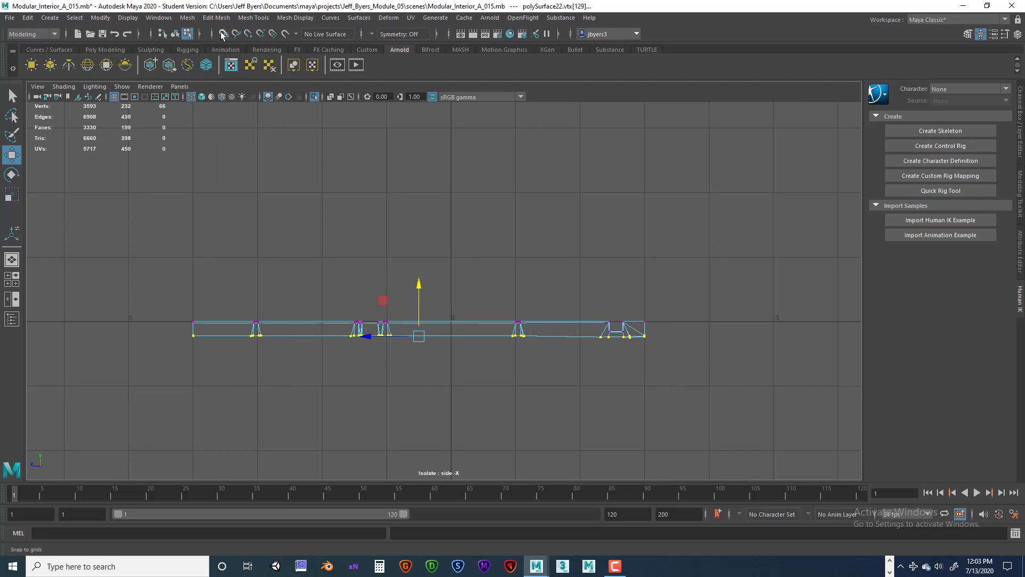
{"action": "left_click_drag", "start_coordinate": [424, 286], "coordinate": [424, 274]}
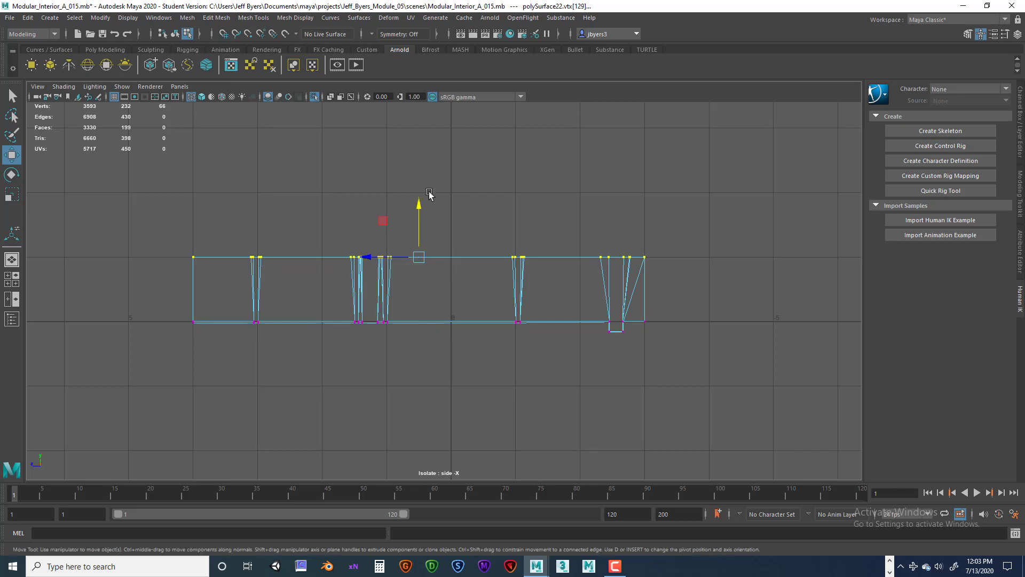
{"action": "left_click_drag", "start_coordinate": [421, 207], "coordinate": [427, 283]}
{"action": "scroll", "coordinate": [573, 313], "scroll_direction": "up", "scroll_amount": 2}
{"action": "right_click_drag", "start_coordinate": [574, 313], "coordinate": [634, 334], "text": "alt"}
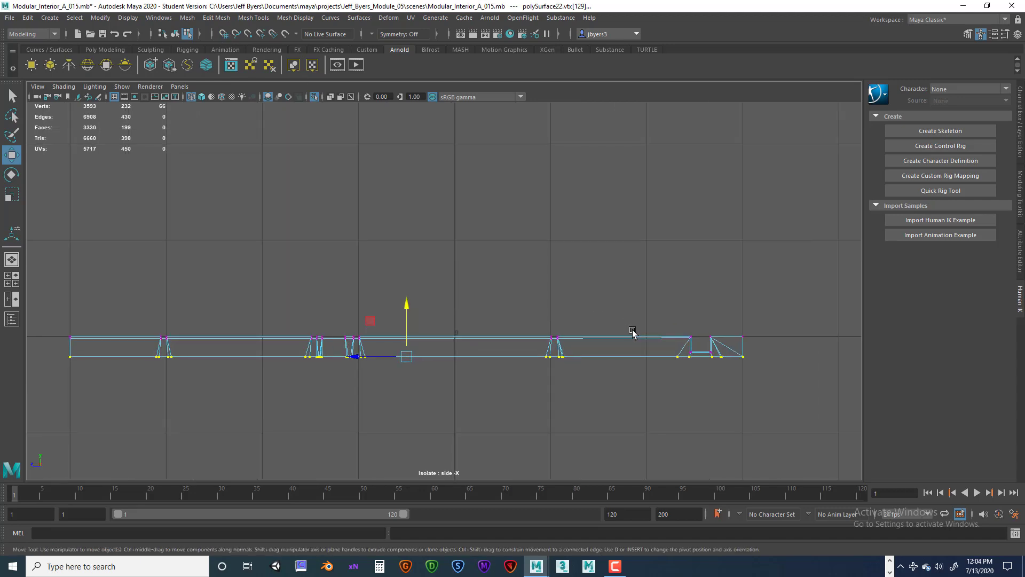
{"action": "middle_click_drag", "start_coordinate": [627, 328], "coordinate": [454, 279], "text": "alt"}
{"action": "right_click_drag", "start_coordinate": [454, 280], "coordinate": [536, 299], "text": "alt"}
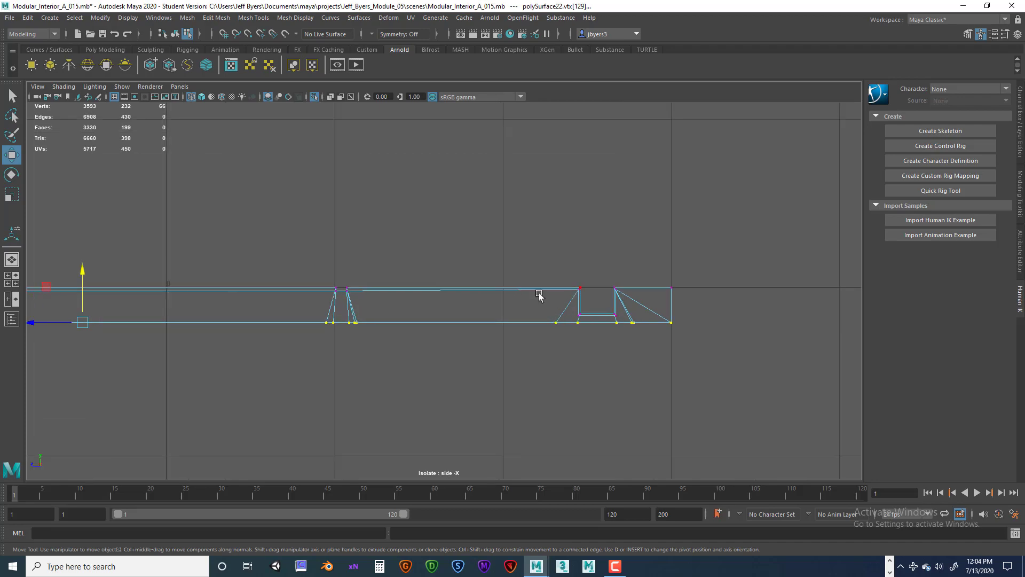
{"action": "middle_click_drag", "start_coordinate": [436, 291], "coordinate": [609, 283], "text": "alt"}
- Return to perspective, leave vertex editing, and inspect the panel's sides and the groove ends
{"action": "key", "text": "space"}
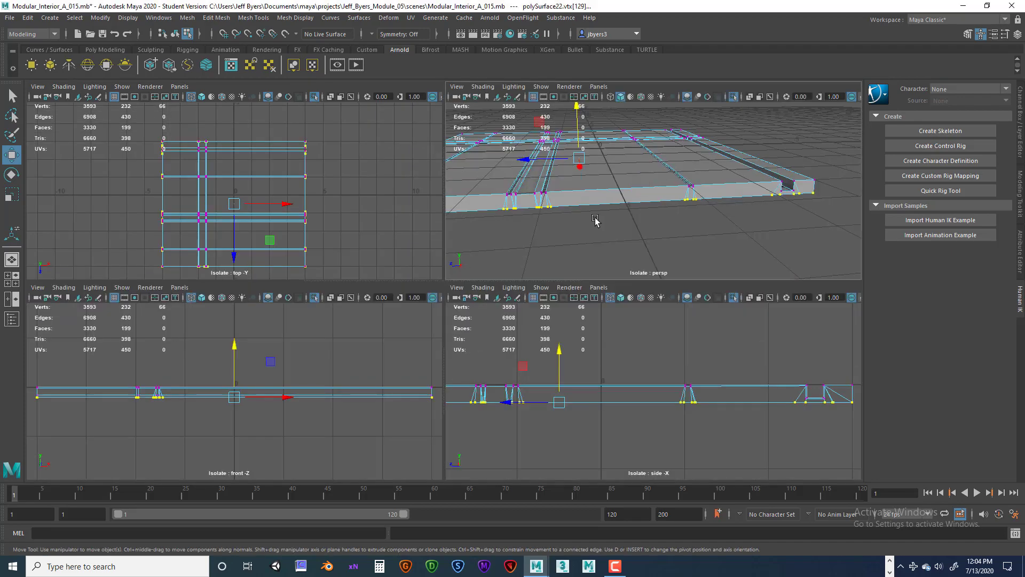
{"action": "key", "text": "space"}
{"action": "scroll", "coordinate": [488, 278], "scroll_direction": "up", "scroll_amount": 3}
{"action": "right_click", "coordinate": [491, 273]}
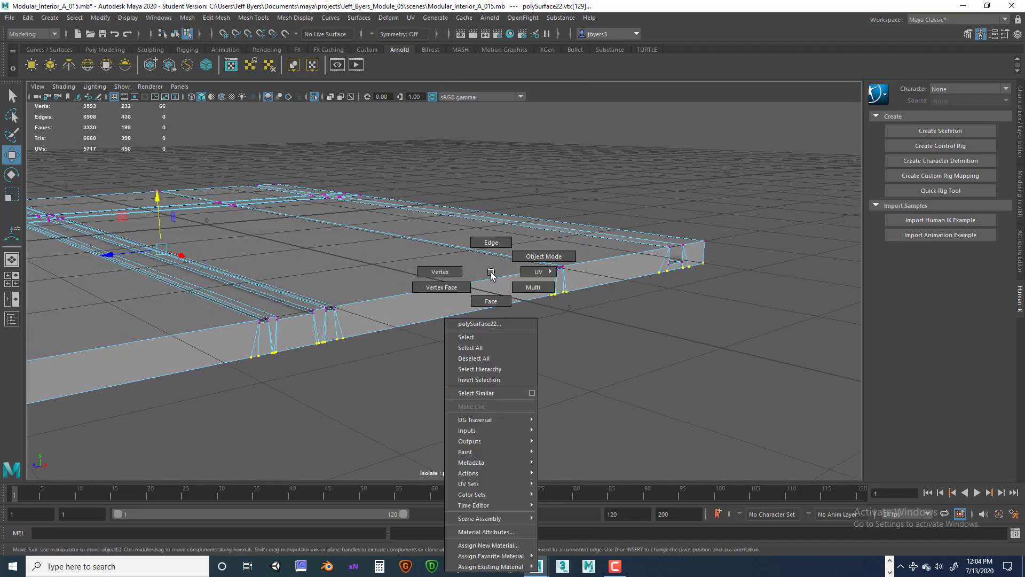
{"action": "right_click_drag", "start_coordinate": [487, 323], "coordinate": [408, 337]}
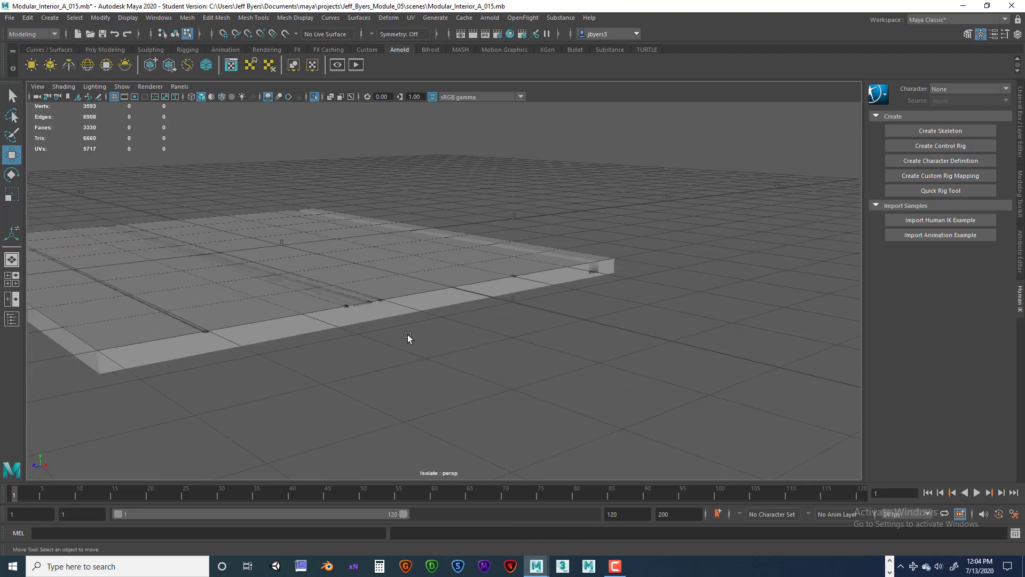
{"action": "middle_click_drag", "start_coordinate": [407, 336], "coordinate": [478, 336], "text": "alt"}
{"action": "left_click_drag", "start_coordinate": [477, 336], "coordinate": [516, 352], "text": "alt"}
{"action": "left_click_drag", "start_coordinate": [437, 363], "coordinate": [591, 373], "text": "alt"}
{"action": "middle_click_drag", "start_coordinate": [581, 359], "coordinate": [488, 358], "text": "alt"}
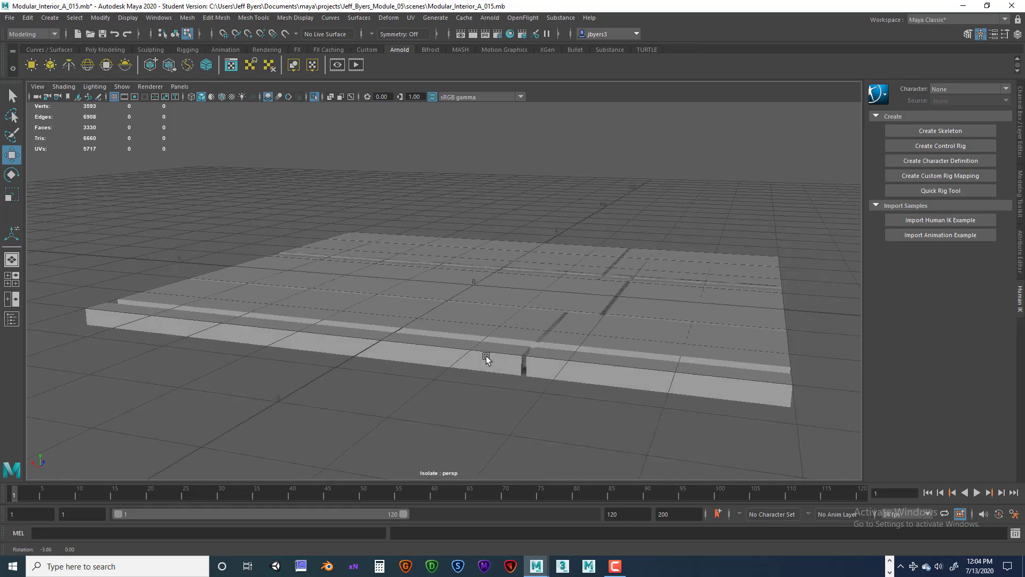
{"action": "left_click_drag", "start_coordinate": [488, 358], "coordinate": [551, 363], "text": "alt"}
{"action": "right_click_drag", "start_coordinate": [552, 363], "coordinate": [586, 359], "text": "alt"}
{"action": "middle_click_drag", "start_coordinate": [586, 358], "coordinate": [578, 348], "text": "alt"}
{"action": "left_click_drag", "start_coordinate": [579, 348], "coordinate": [447, 351], "text": "alt"}
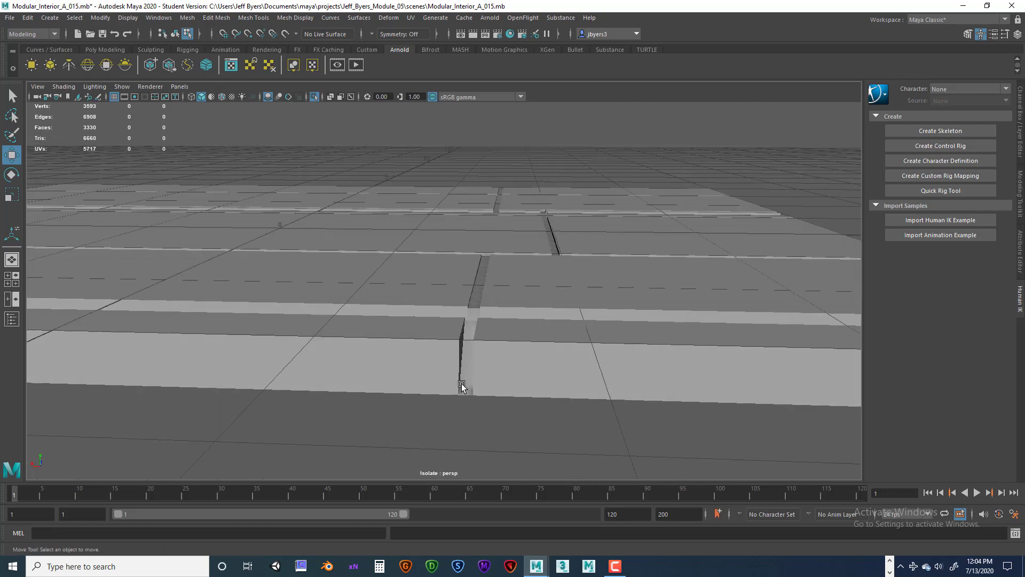
{"action": "left_click", "coordinate": [463, 385]}
{"action": "scroll", "coordinate": [503, 378], "scroll_direction": "up", "scroll_amount": 3}
{"action": "left_click_drag", "start_coordinate": [503, 378], "coordinate": [480, 304], "text": "alt"}
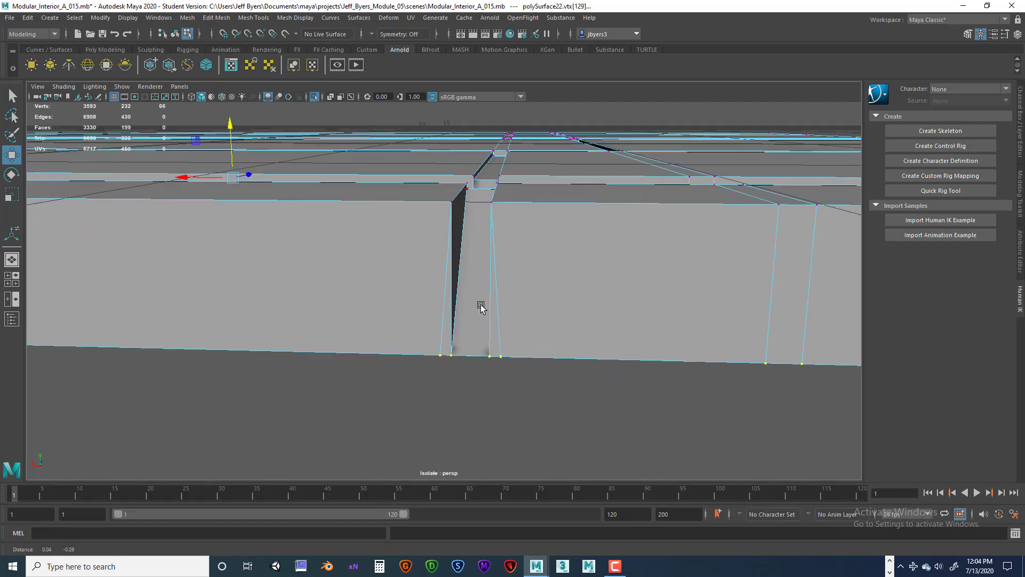
{"action": "left_click", "coordinate": [454, 356]}
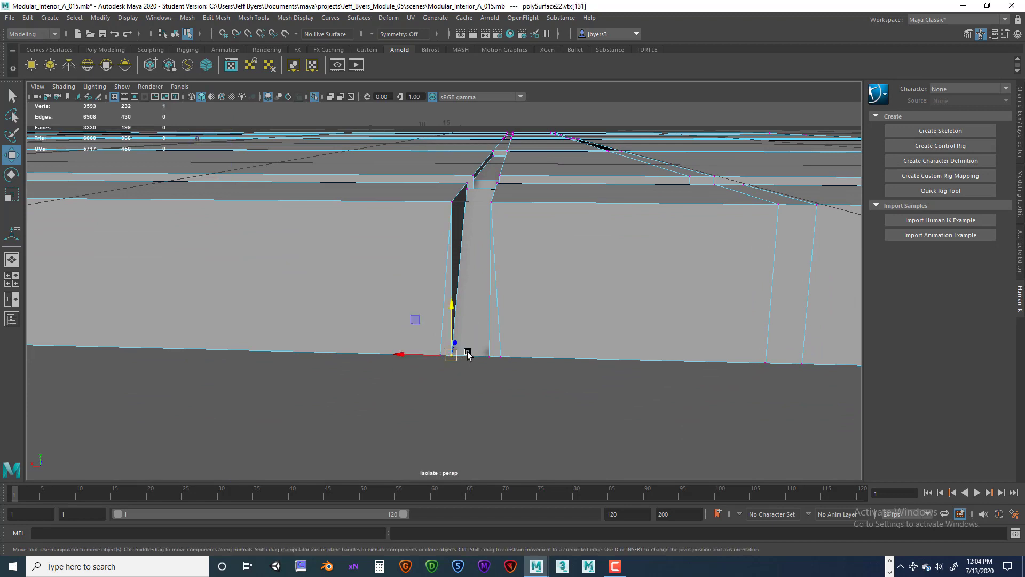
{"action": "left_click_drag", "start_coordinate": [448, 315], "coordinate": [458, 281]}
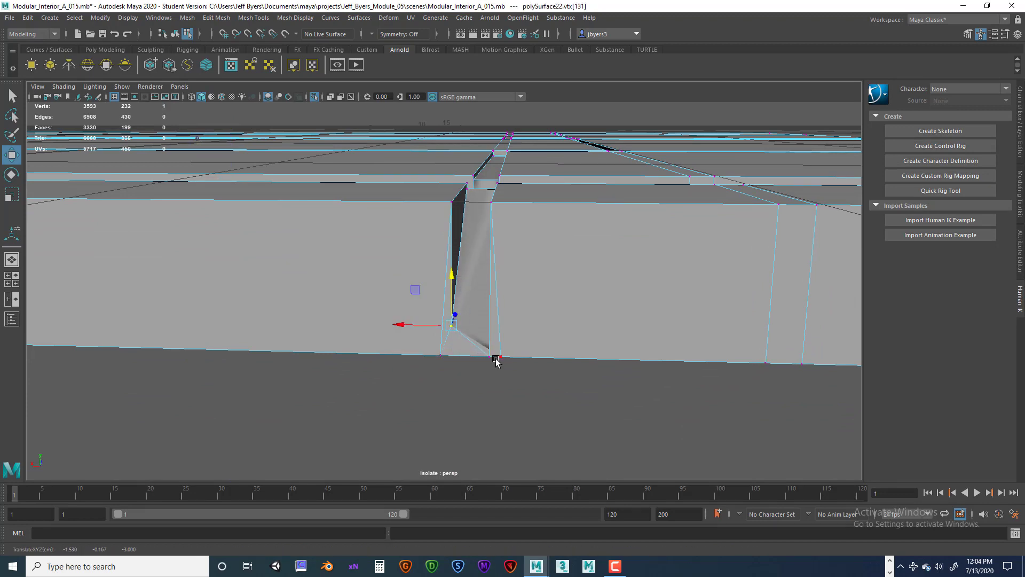
{"action": "key", "text": "ctrl+z"}
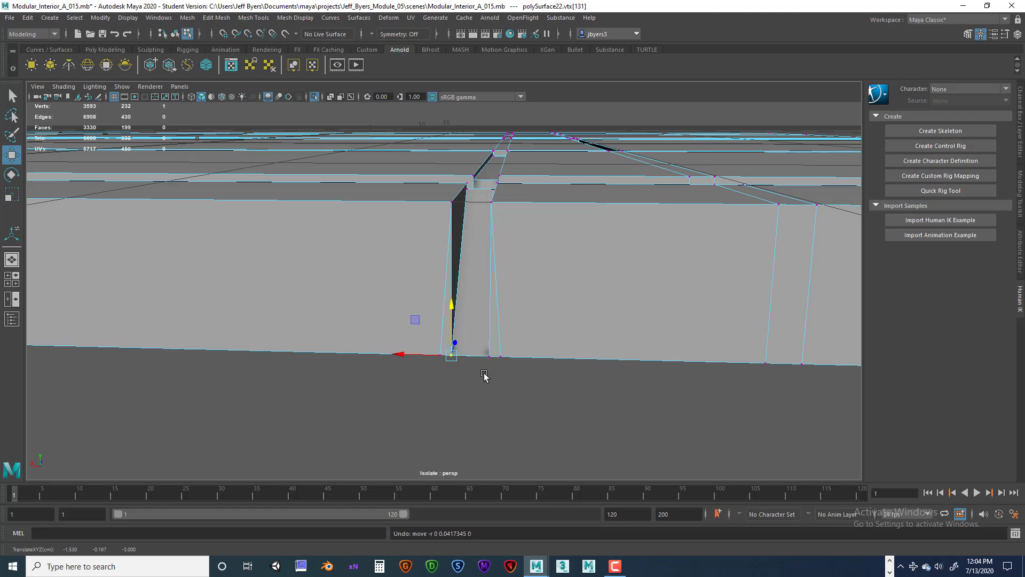
{"action": "left_click", "coordinate": [453, 376]}
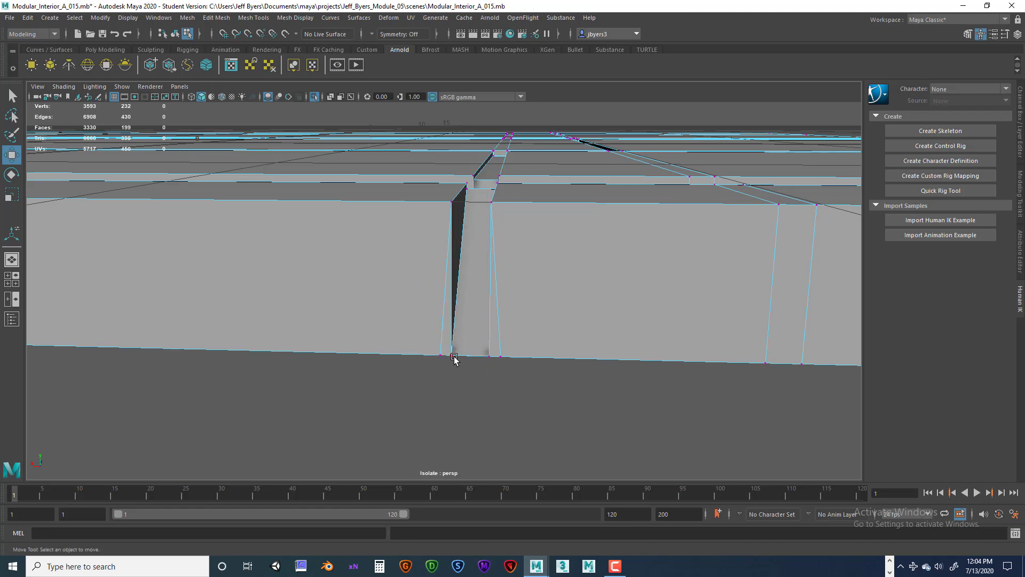
- Raise the two inner bottom vertices at the groove's front end to matching heights beneath the top edge, shifting the left one inward
{"action": "left_click", "coordinate": [452, 357]}
{"action": "left_click_drag", "start_coordinate": [450, 306], "coordinate": [495, 181]}
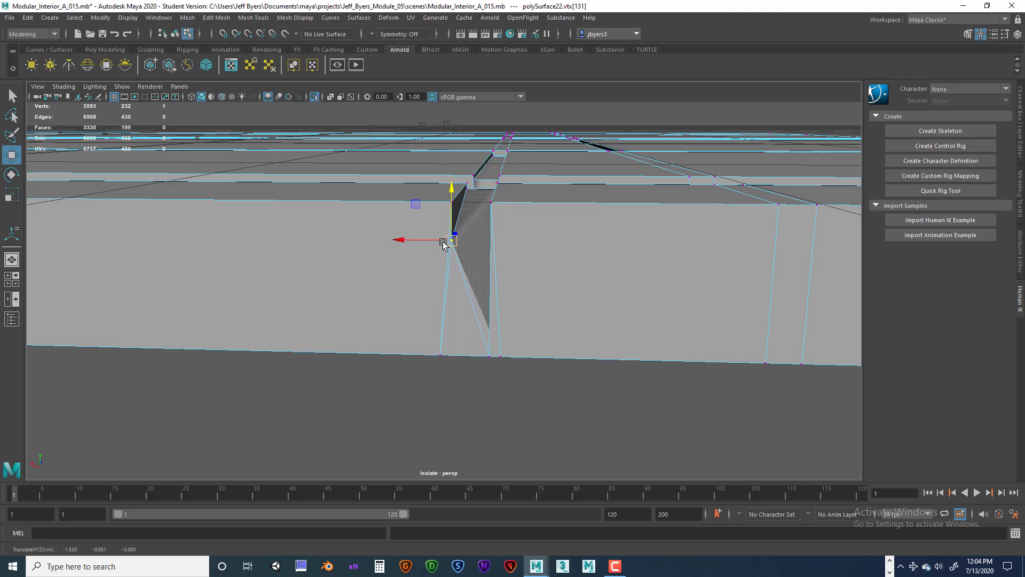
{"action": "left_click_drag", "start_coordinate": [443, 243], "coordinate": [422, 241]}
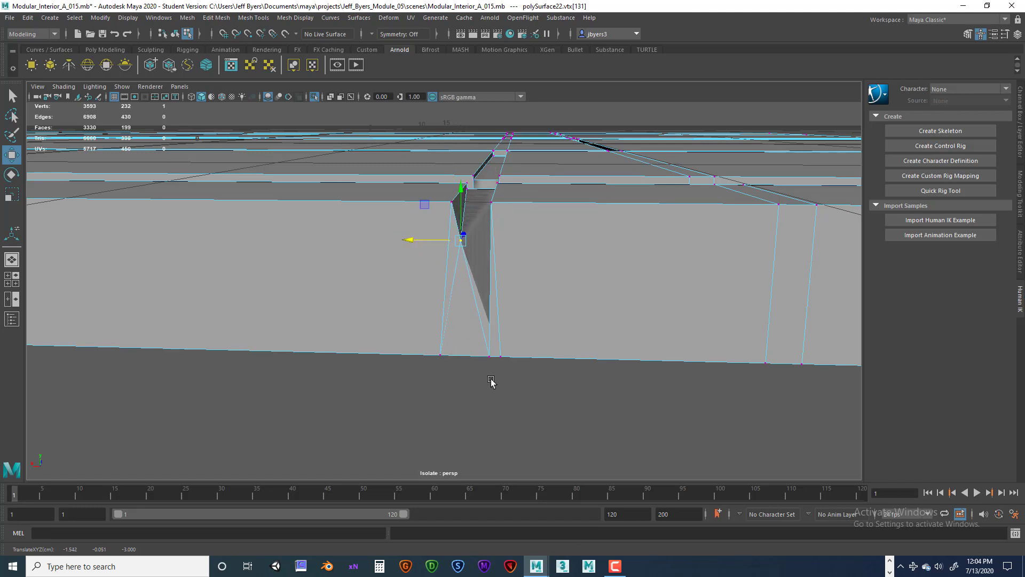
{"action": "left_click", "coordinate": [489, 356]}
{"action": "left_click_drag", "start_coordinate": [489, 337], "coordinate": [489, 293]}
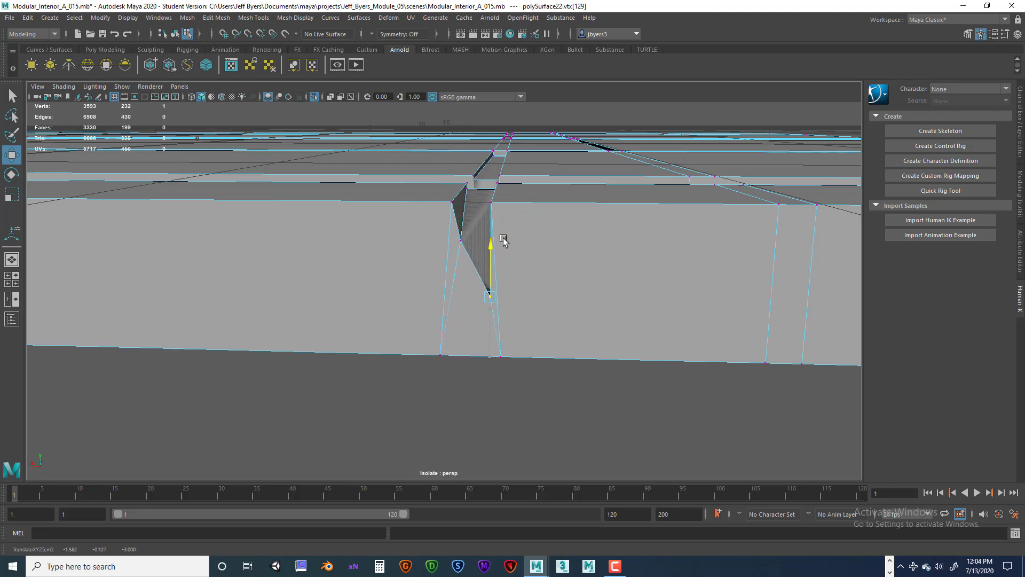
{"action": "left_click_drag", "start_coordinate": [505, 218], "coordinate": [503, 192]}
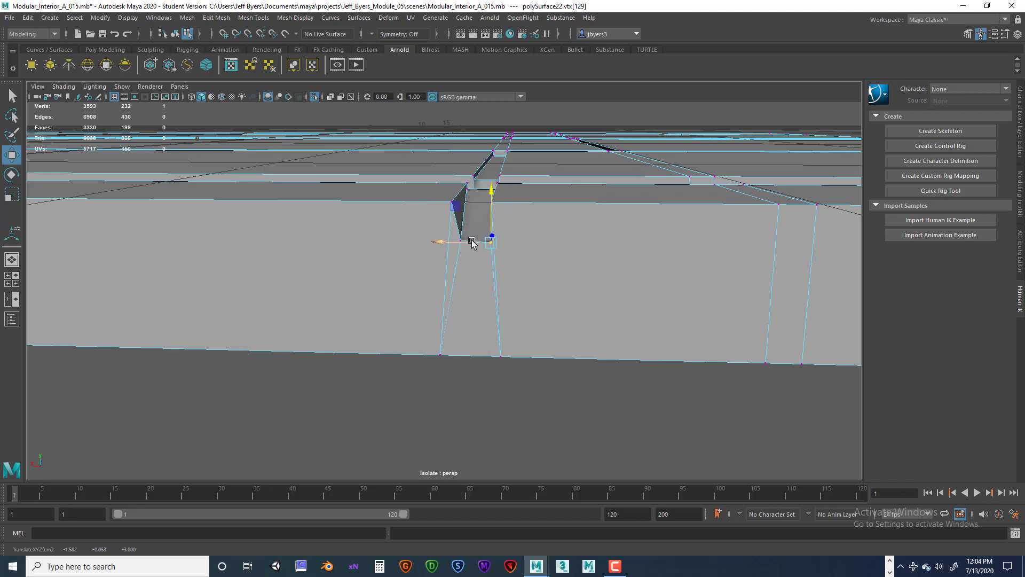
- Spread the overlapping bottom-edge vertices below the groove end apart sideways
{"action": "left_click_drag", "start_coordinate": [516, 288], "coordinate": [543, 256], "text": "alt"}
{"action": "left_click_drag", "start_coordinate": [536, 293], "coordinate": [504, 334], "text": "alt"}
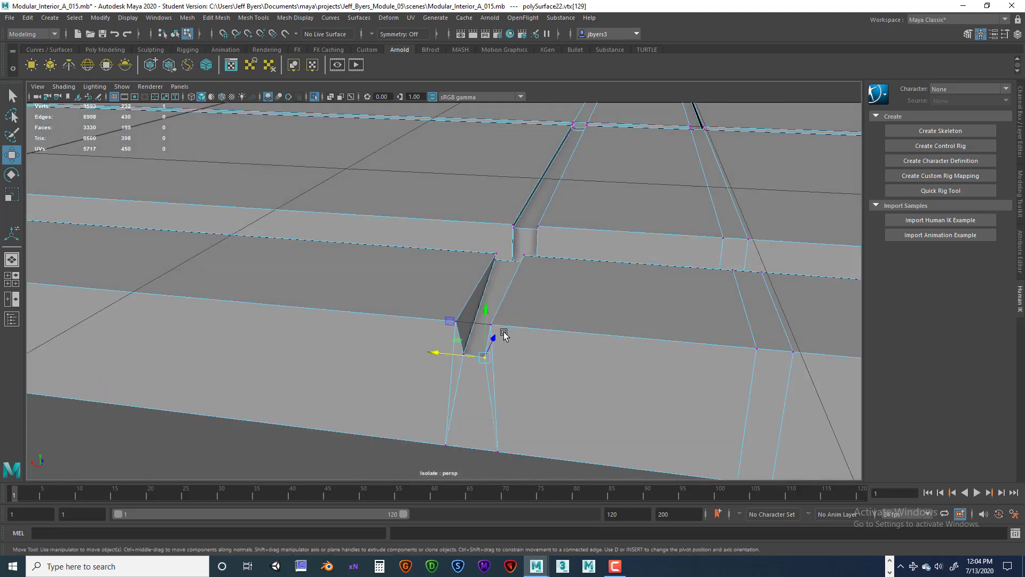
{"action": "left_click", "coordinate": [502, 451]}
{"action": "left_click_drag", "start_coordinate": [480, 453], "coordinate": [442, 449]}
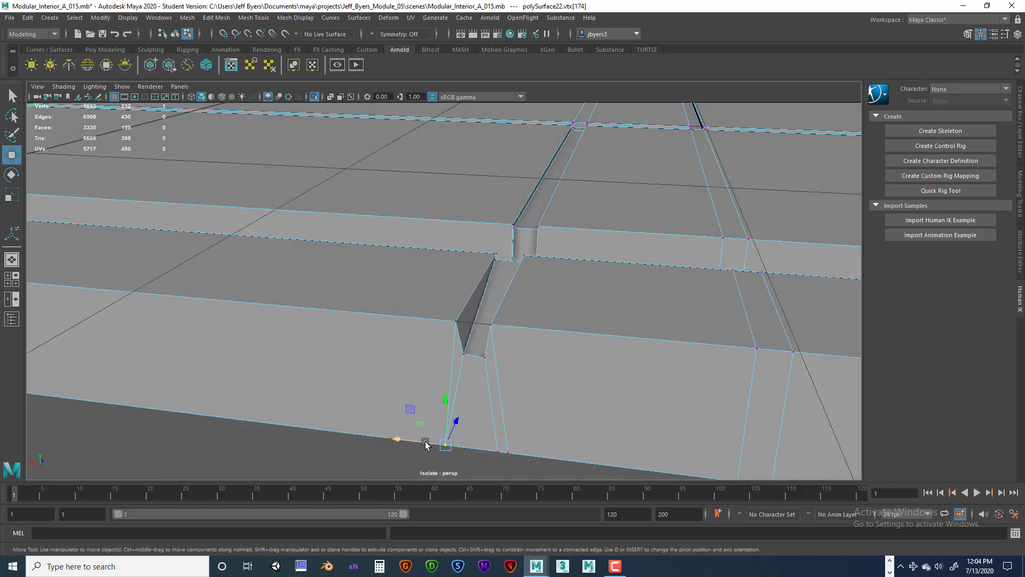
- Raise the groove end's two inner vertices closer to the top edge and bring them to the same height
{"action": "left_click_drag", "start_coordinate": [510, 363], "coordinate": [487, 329], "text": "alt"}
{"action": "left_click", "coordinate": [496, 330]}
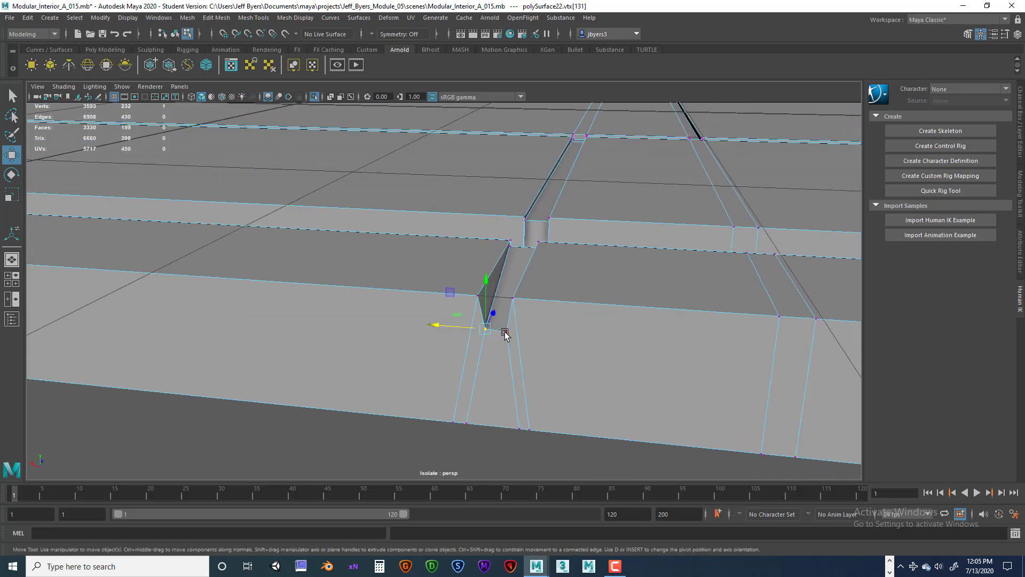
{"action": "left_click_drag", "start_coordinate": [490, 288], "coordinate": [494, 266]}
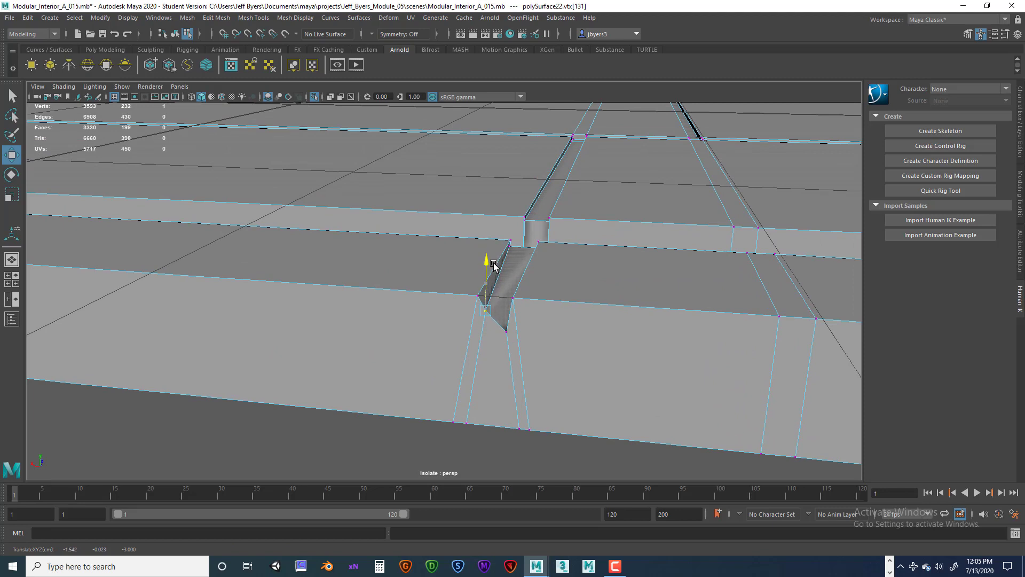
{"action": "left_click_drag", "start_coordinate": [560, 334], "coordinate": [564, 325], "text": "alt"}
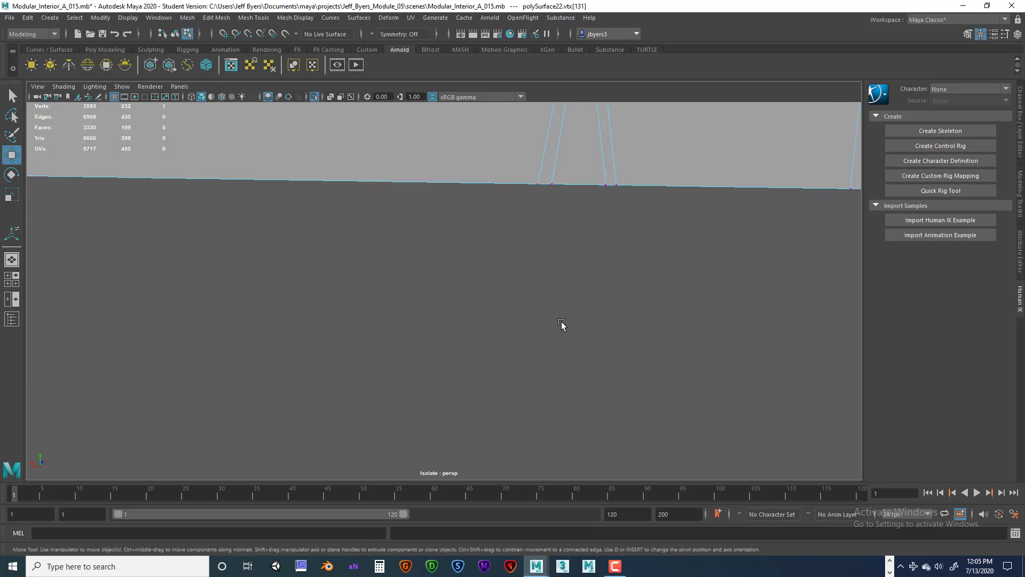
{"action": "middle_click_drag", "start_coordinate": [563, 297], "coordinate": [551, 348], "text": "alt"}
{"action": "left_click", "coordinate": [550, 292]}
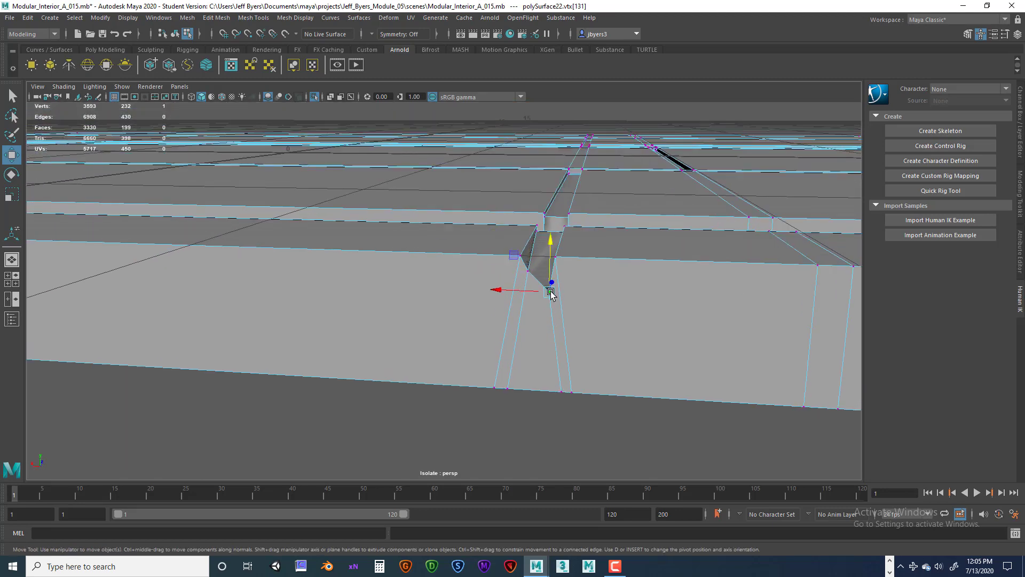
{"action": "mouse_move", "coordinate": [550, 251]}
{"action": "left_mouse_down"}
{"action": "mouse_move", "coordinate": [553, 233]}
{"action": "mouse_move", "coordinate": [551, 257]}
{"action": "left_mouse_up"}
{"action": "middle_click_drag", "start_coordinate": [552, 257], "coordinate": [527, 319], "text": "alt"}
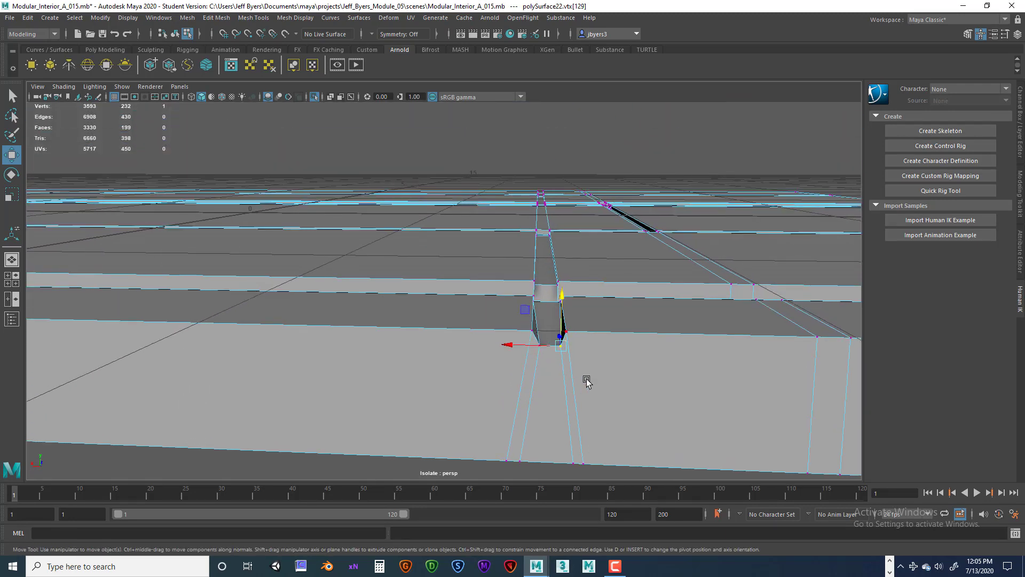
- Select both inner vertices at the groove end and raise them slightly together in the front view
{"action": "left_click_drag", "start_coordinate": [586, 379], "coordinate": [390, 361], "text": "alt"}
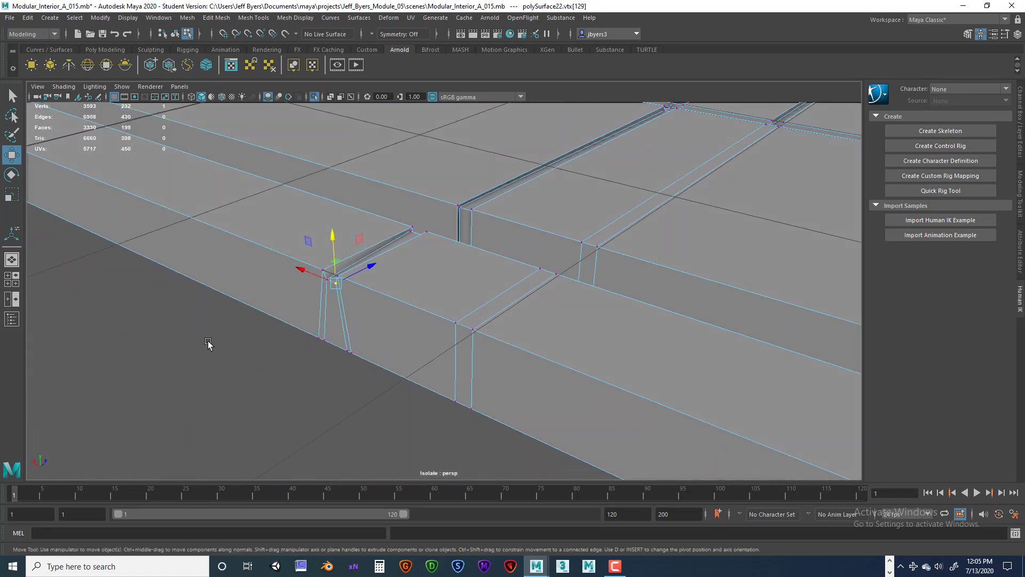
{"action": "left_click", "coordinate": [208, 343]}
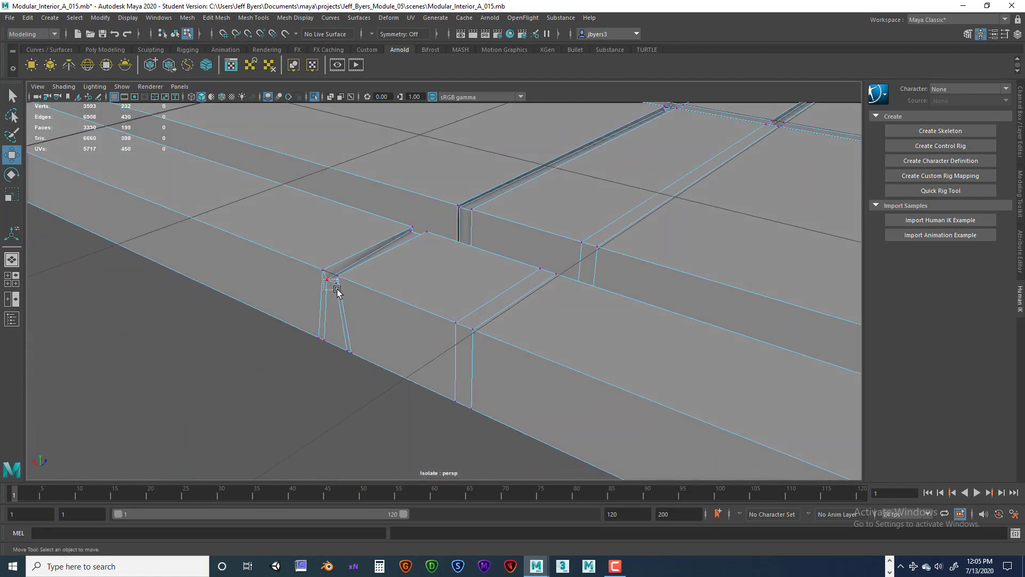
{"action": "left_click_drag", "start_coordinate": [337, 290], "coordinate": [337, 291]}
{"action": "left_click_drag", "start_coordinate": [355, 338], "coordinate": [359, 342], "text": "alt"}
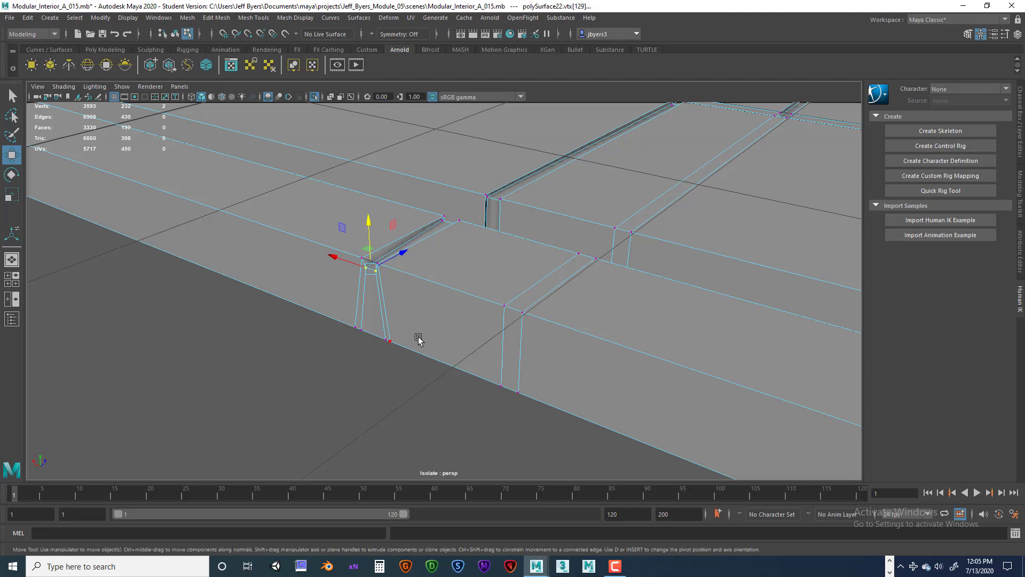
{"action": "key", "text": "space"}
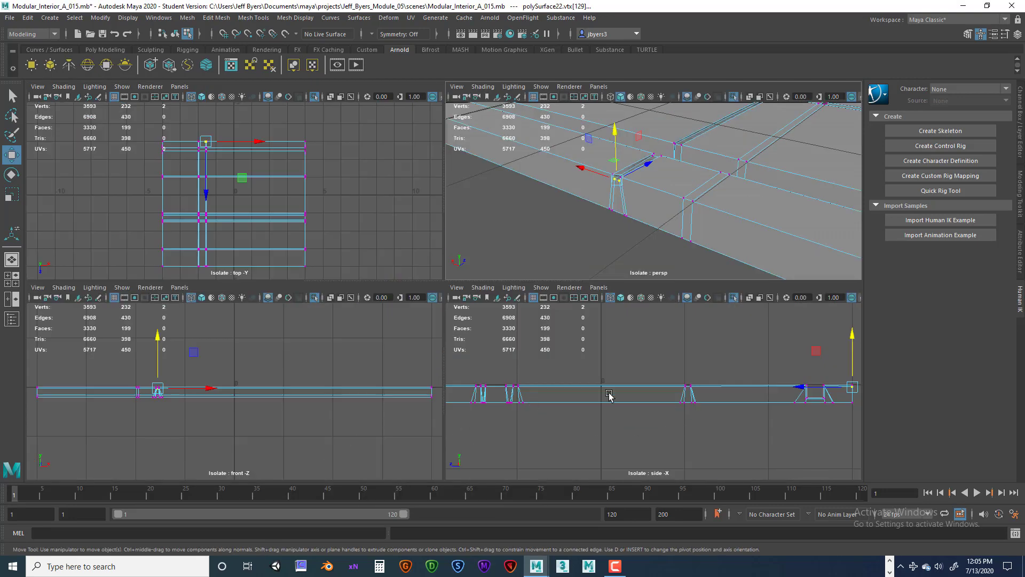
{"action": "key", "text": "space"}
{"action": "scroll", "coordinate": [318, 378], "scroll_direction": "up", "scroll_amount": 6}
{"action": "middle_click_drag", "start_coordinate": [250, 387], "coordinate": [526, 417], "text": "alt"}
{"action": "scroll", "coordinate": [409, 403], "scroll_direction": "up", "scroll_amount": 3}
{"action": "scroll", "coordinate": [410, 404], "scroll_direction": "up", "scroll_amount": 6}
{"action": "middle_click_drag", "start_coordinate": [345, 397], "coordinate": [556, 382], "text": "alt"}
{"action": "scroll", "coordinate": [556, 382], "scroll_direction": "up", "scroll_amount": 2}
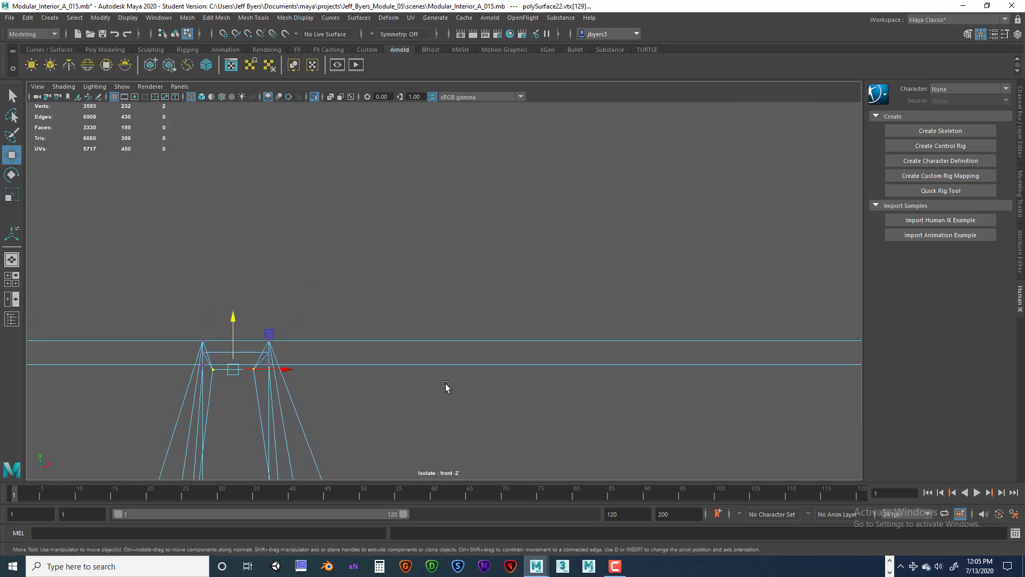
{"action": "middle_click_drag", "start_coordinate": [382, 387], "coordinate": [512, 369], "text": "alt"}
{"action": "scroll", "coordinate": [429, 362], "scroll_direction": "up", "scroll_amount": 1}
{"action": "left_click_drag", "start_coordinate": [350, 316], "coordinate": [351, 312]}
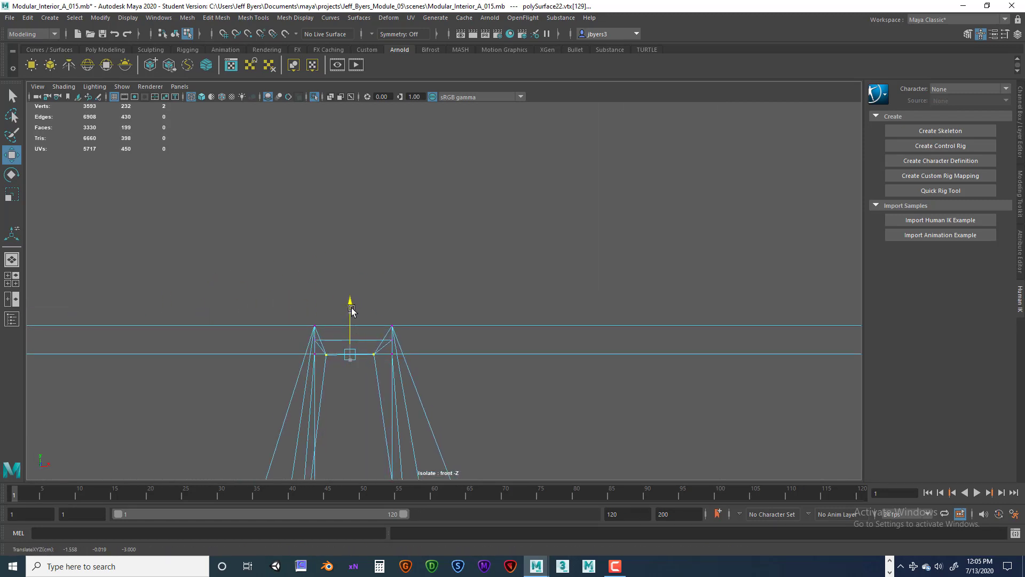
- Align the groove end's inner vertices horizontally with the groove's side edges in the front view and return to perspective
{"action": "left_click", "coordinate": [327, 352]}
{"action": "left_click_drag", "start_coordinate": [343, 354], "coordinate": [418, 366]}
{"action": "key", "text": "space"}
{"action": "key", "text": "space"}
{"action": "left_click", "coordinate": [350, 371]}
- Raise both inner groove-end vertices further and match them to the groove floor's height in the front view
{"action": "middle_click_drag", "start_coordinate": [418, 367], "coordinate": [366, 389], "text": "alt"}
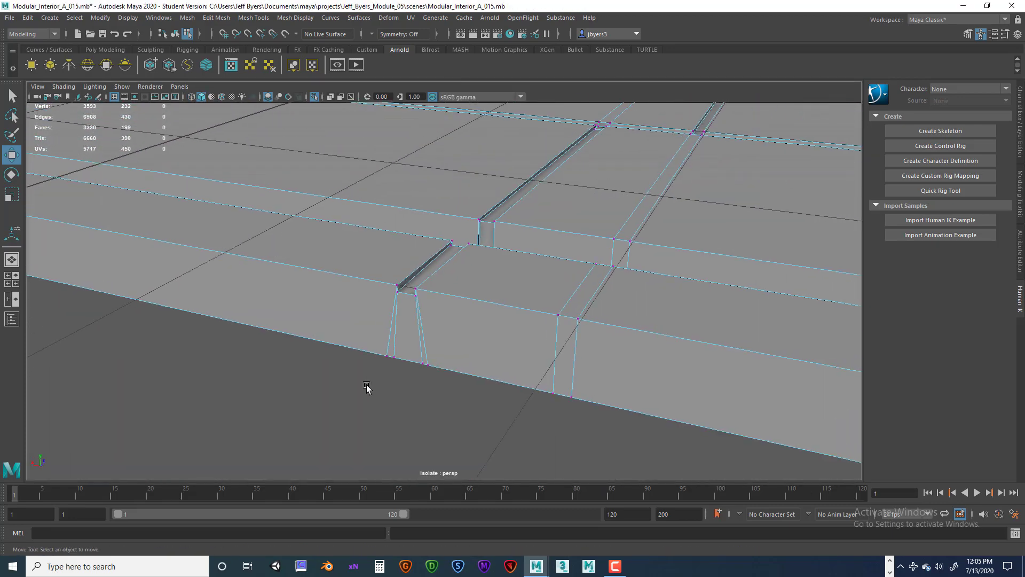
{"action": "right_click_drag", "start_coordinate": [366, 389], "coordinate": [466, 391], "text": "alt"}
{"action": "left_click_drag", "start_coordinate": [481, 389], "coordinate": [540, 396], "text": "alt"}
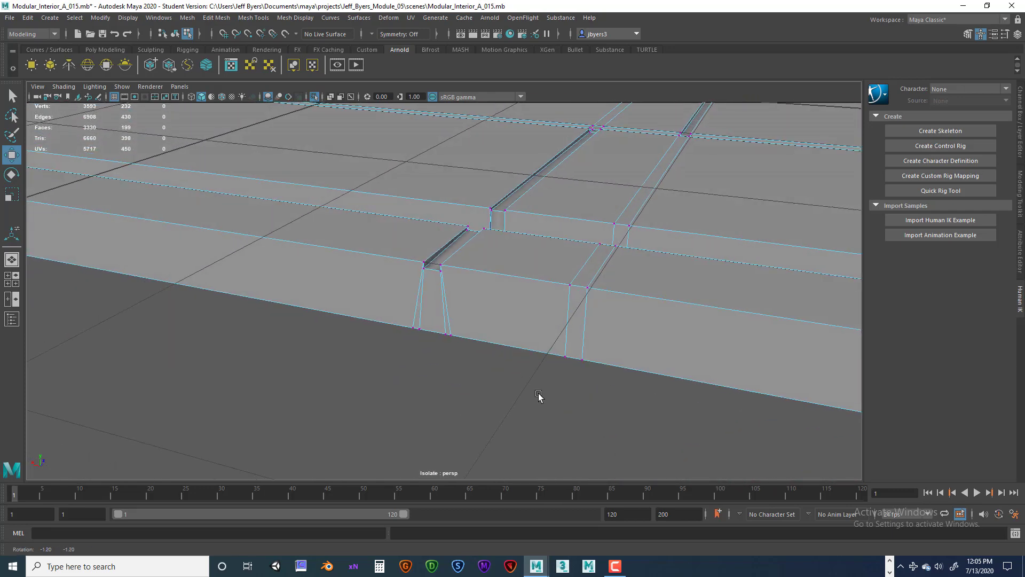
{"action": "right_click_drag", "start_coordinate": [452, 387], "coordinate": [592, 408], "text": "alt"}
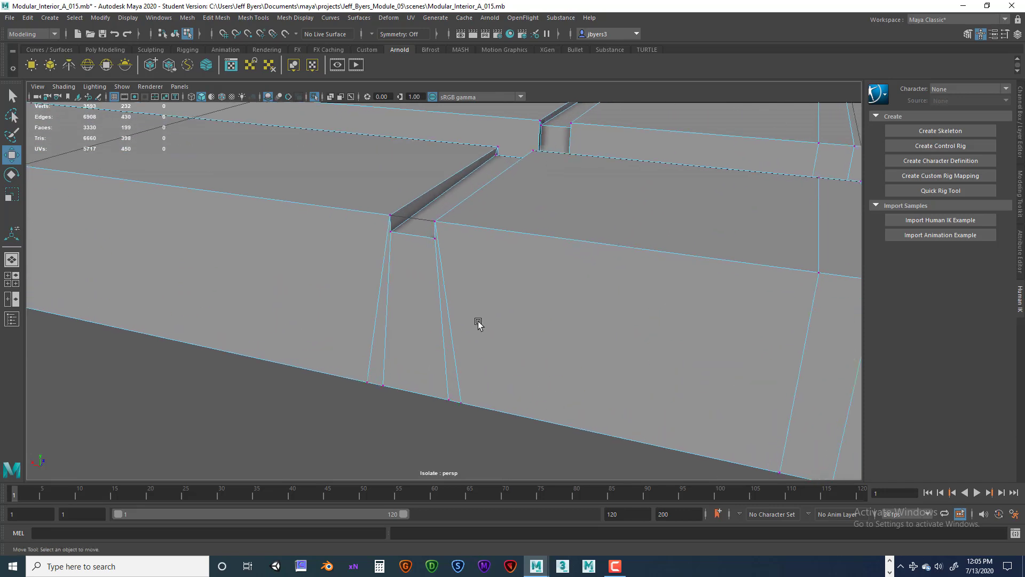
{"action": "middle_click_drag", "start_coordinate": [490, 179], "coordinate": [480, 258], "text": "alt"}
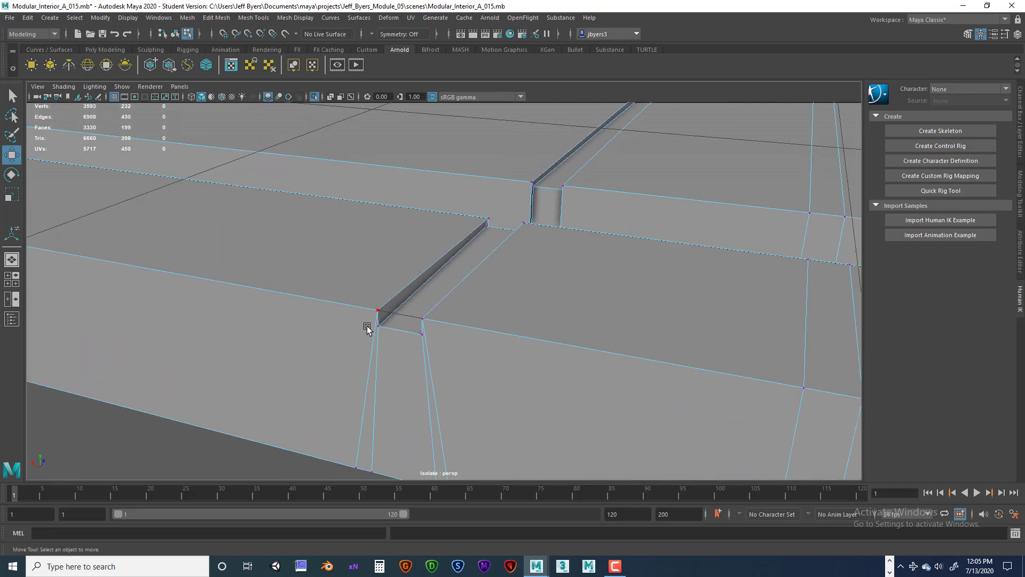
{"action": "left_click_drag", "start_coordinate": [372, 321], "coordinate": [433, 351]}
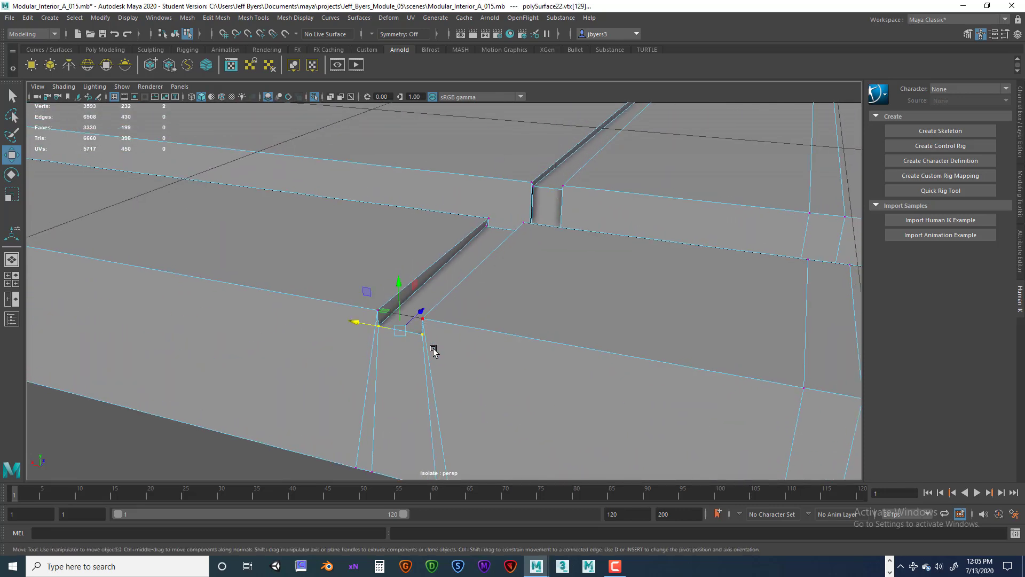
{"action": "left_click_drag", "start_coordinate": [405, 297], "coordinate": [404, 290]}
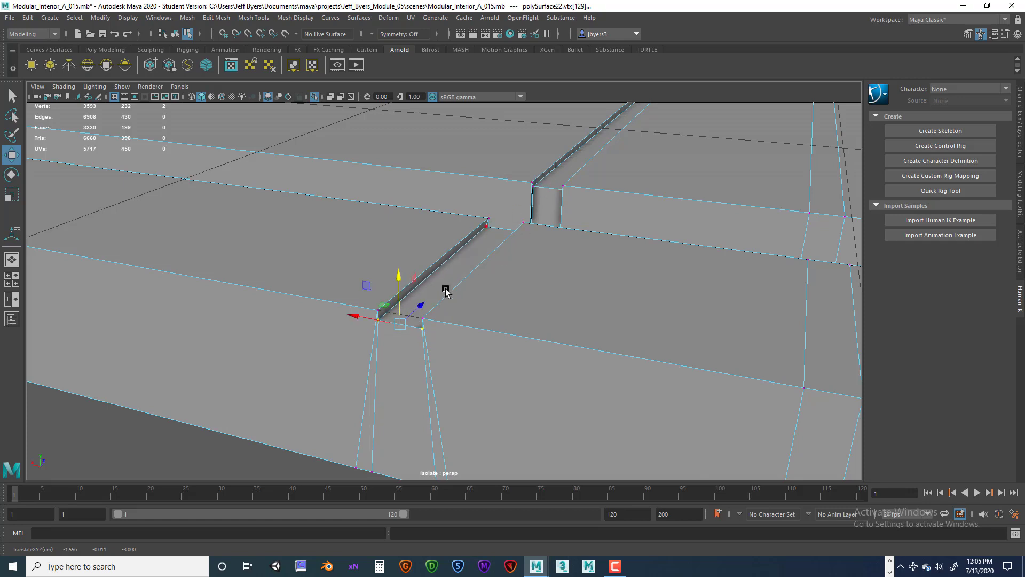
{"action": "key", "text": "space"}
{"action": "key", "text": "space"}
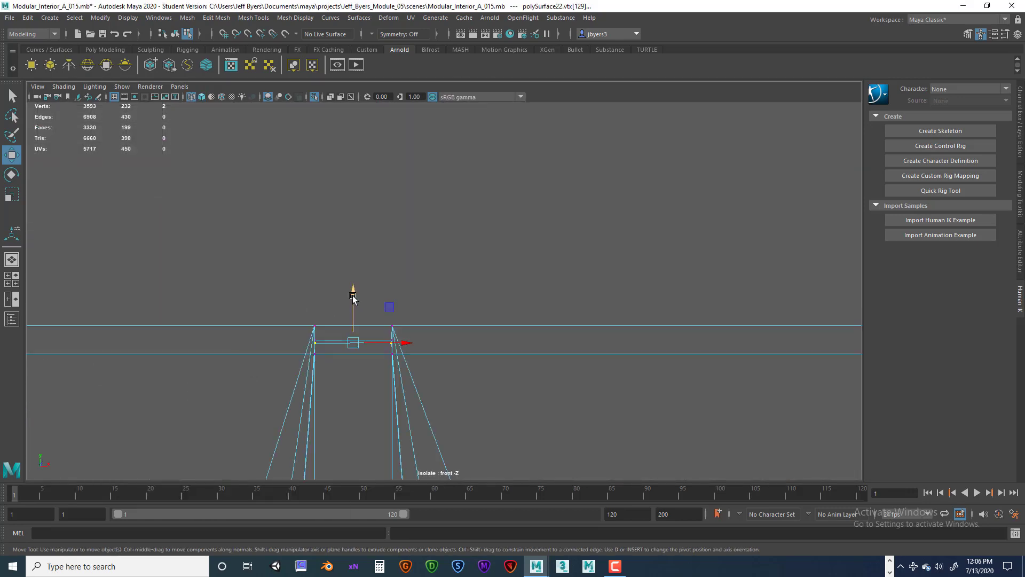
{"action": "left_click_drag", "start_coordinate": [352, 297], "coordinate": [355, 294]}
- Return to perspective, switch the floor panel back to object mode, and frame it
{"action": "key", "text": "space"}
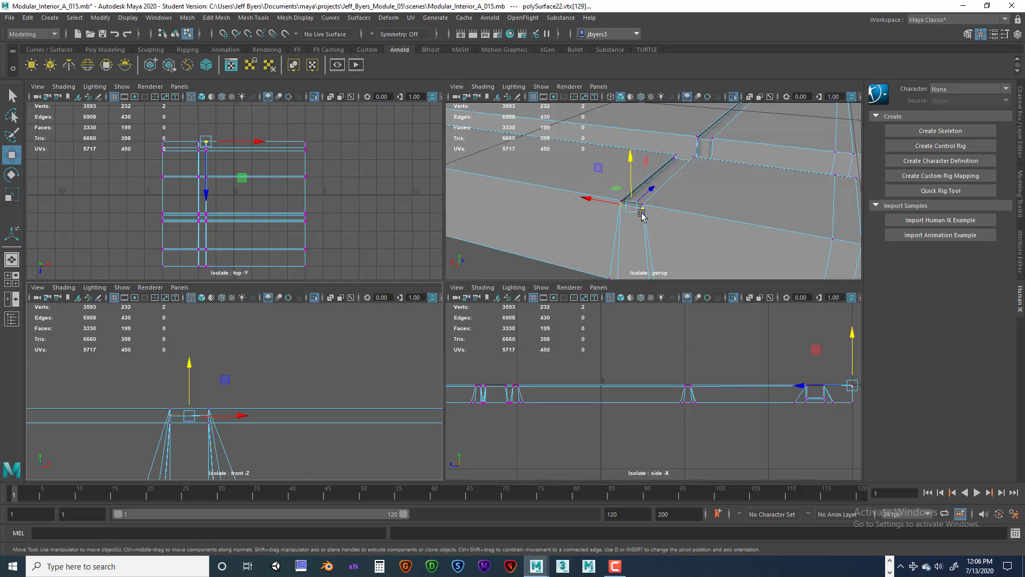
{"action": "key", "text": "space"}
{"action": "right_click_drag", "start_coordinate": [470, 309], "coordinate": [470, 237]}
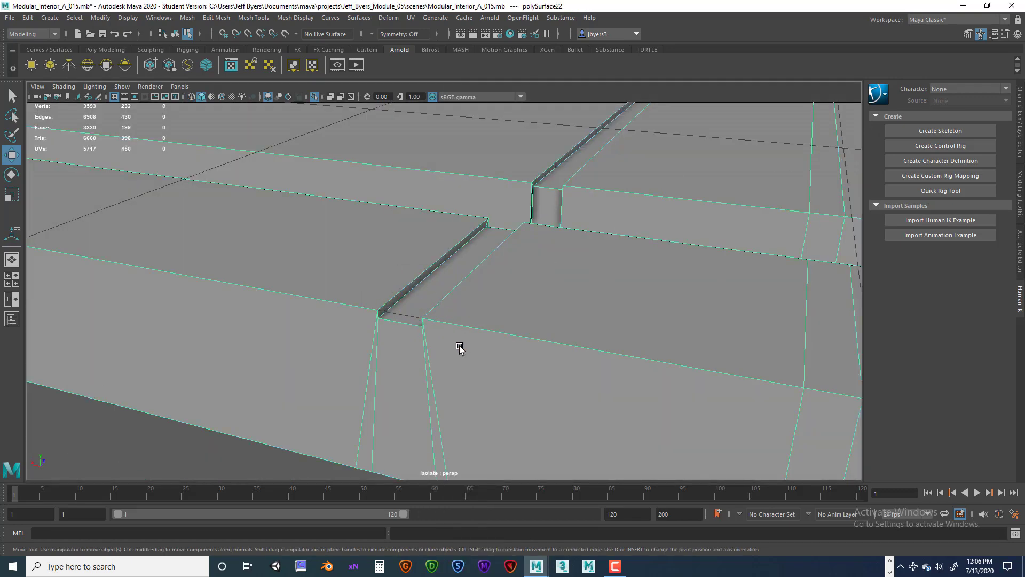
{"action": "left_click_drag", "start_coordinate": [458, 348], "coordinate": [458, 383], "text": "alt"}
{"action": "key", "text": "f"}
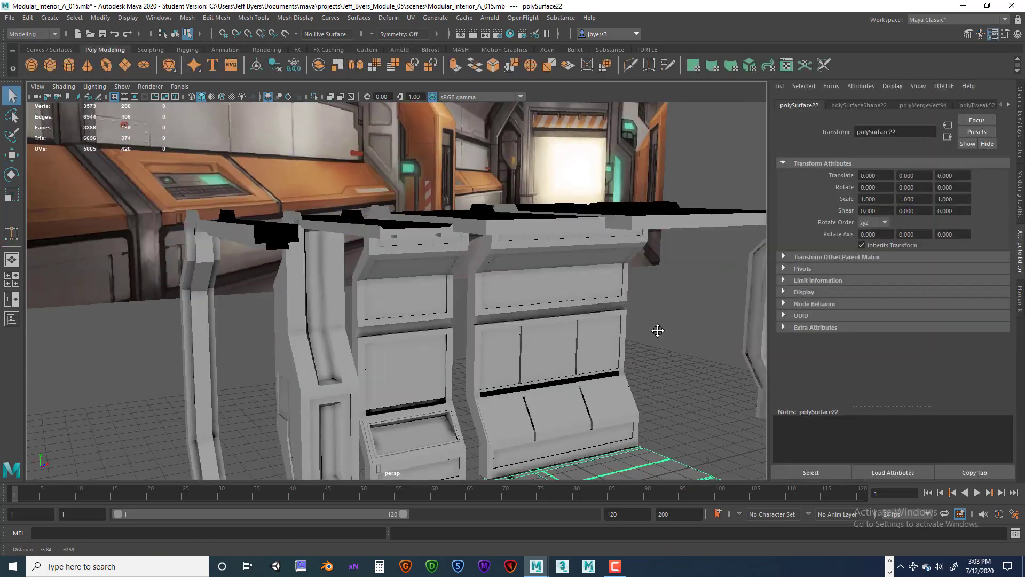
- Inspect the ceiling beams and put the outermost wall frame, with its long ceiling beam, into vertex mode
{"action": "left_click_drag", "start_coordinate": [657, 330], "coordinate": [511, 256], "text": "alt"}
{"action": "left_click", "coordinate": [514, 337]}
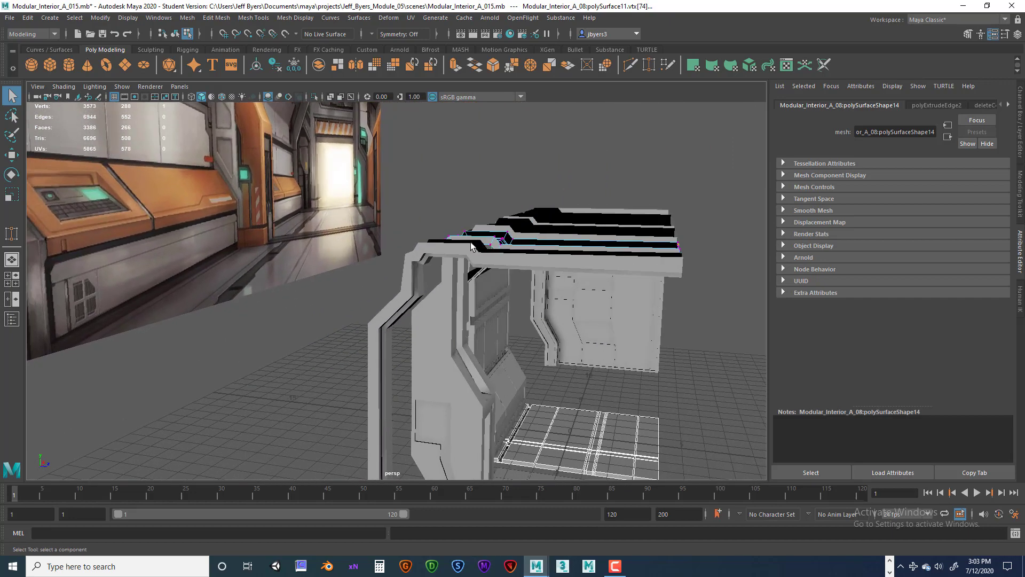
{"action": "left_click_drag", "start_coordinate": [656, 262], "coordinate": [647, 303], "text": "alt"}
{"action": "middle_click_drag", "start_coordinate": [647, 302], "coordinate": [523, 303], "text": "alt"}
{"action": "right_click_drag", "start_coordinate": [524, 303], "coordinate": [627, 318], "text": "alt"}
{"action": "middle_click_drag", "start_coordinate": [626, 318], "coordinate": [484, 298], "text": "alt"}
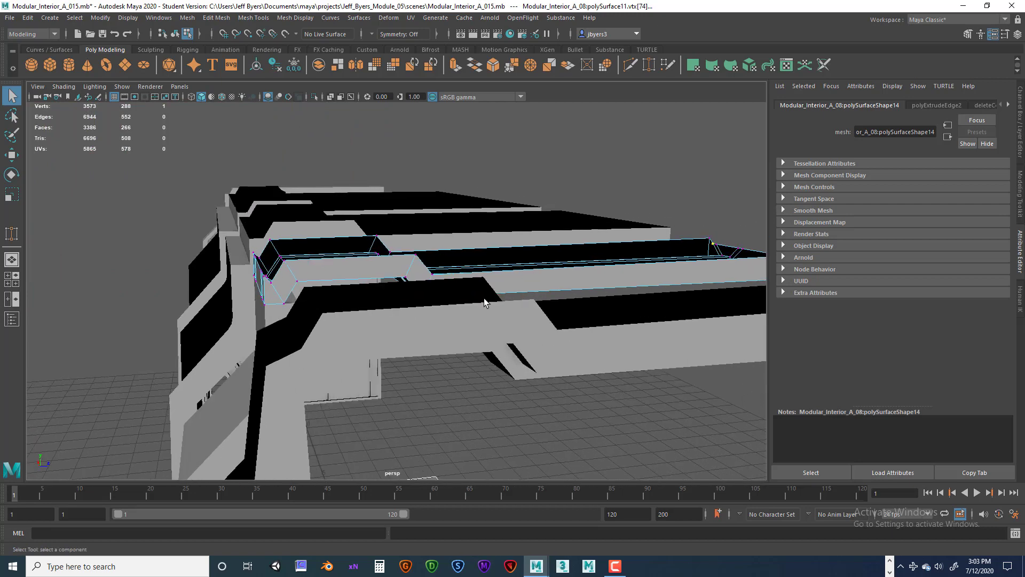
{"action": "right_click_drag", "start_coordinate": [523, 322], "coordinate": [503, 327]}
{"action": "left_click_drag", "start_coordinate": [518, 328], "coordinate": [577, 294], "text": "alt"}
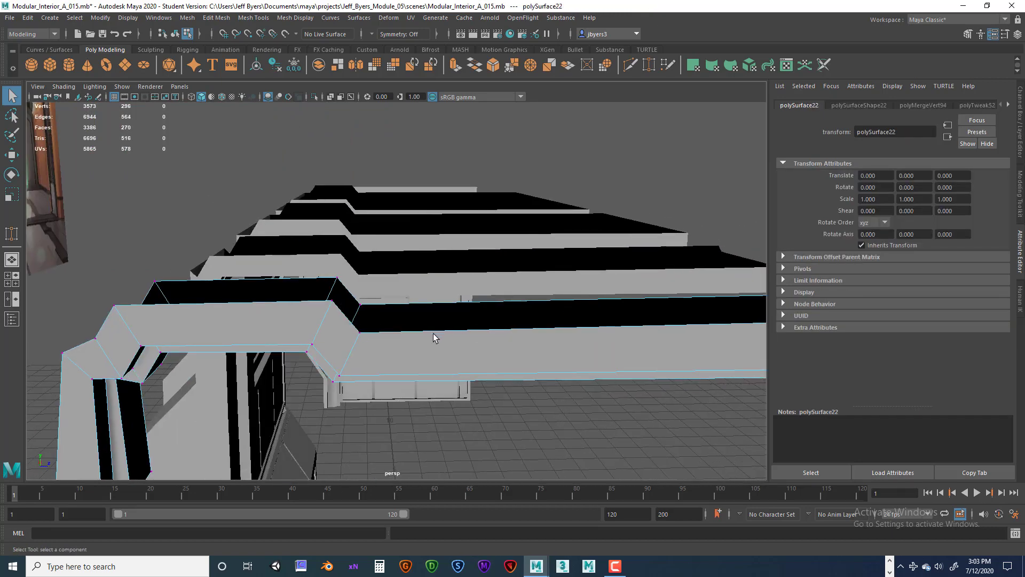
- Select the four upper vertices of the outer frame's long, lower beam section and raise them level with its raised end section
{"action": "left_click", "coordinate": [357, 331]}
{"action": "middle_click_drag", "start_coordinate": [474, 323], "coordinate": [401, 329], "text": "alt"}
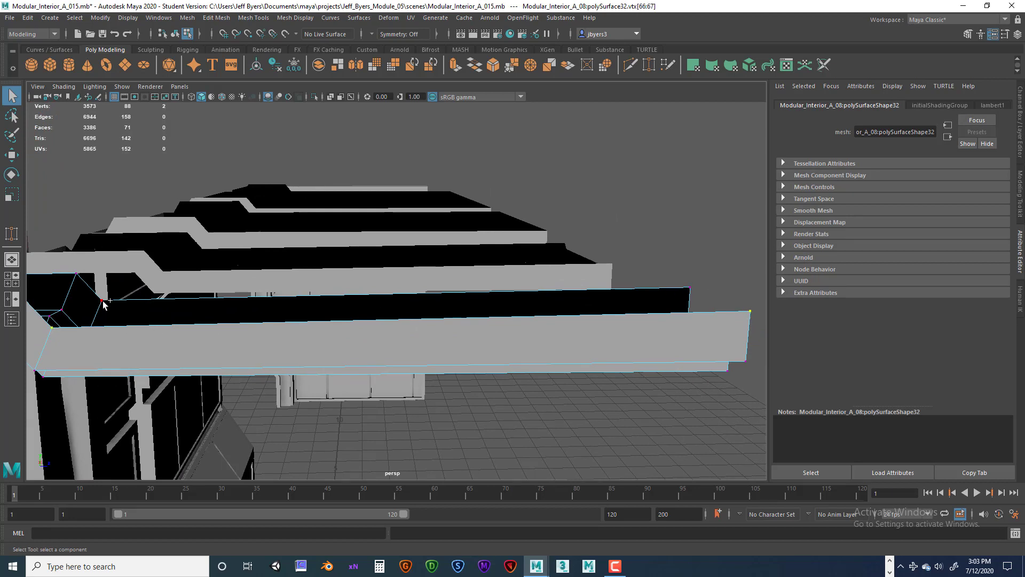
{"action": "middle_click_drag", "start_coordinate": [269, 329], "coordinate": [299, 332], "text": "alt"}
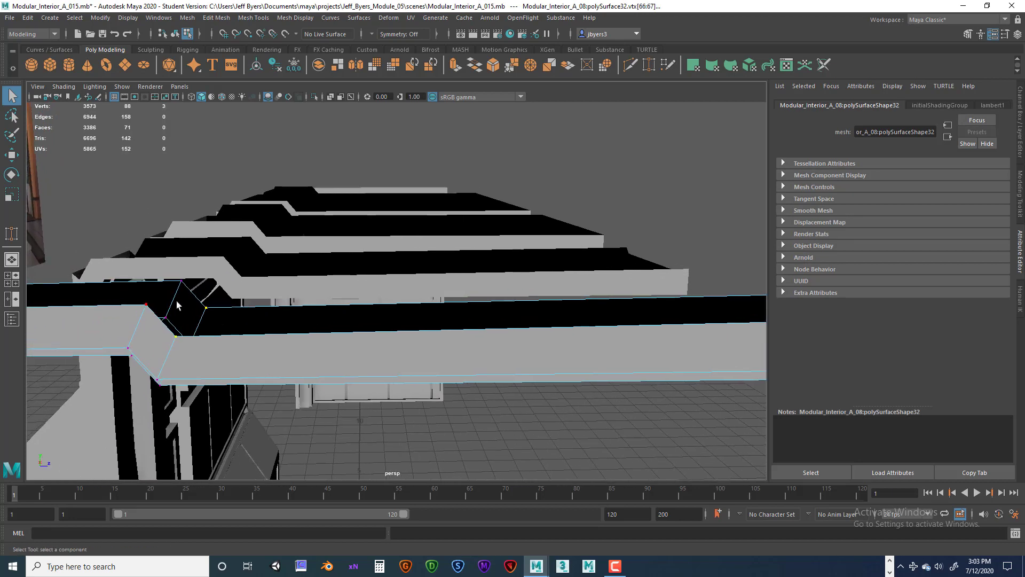
{"action": "middle_click_drag", "start_coordinate": [177, 300], "coordinate": [304, 291], "text": "alt"}
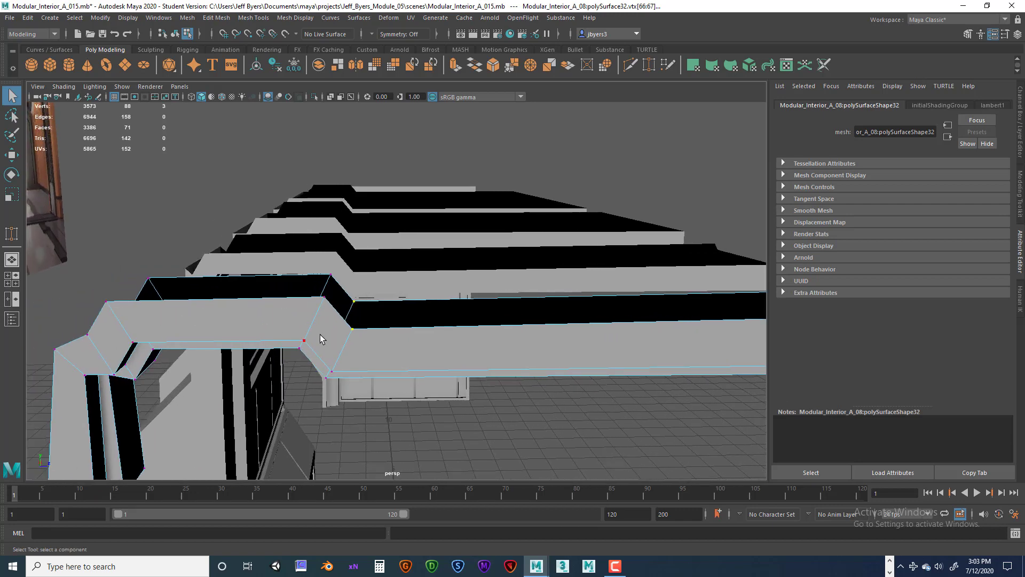
{"action": "key", "text": "w"}
{"action": "left_click_drag", "start_coordinate": [682, 258], "coordinate": [646, 257]}
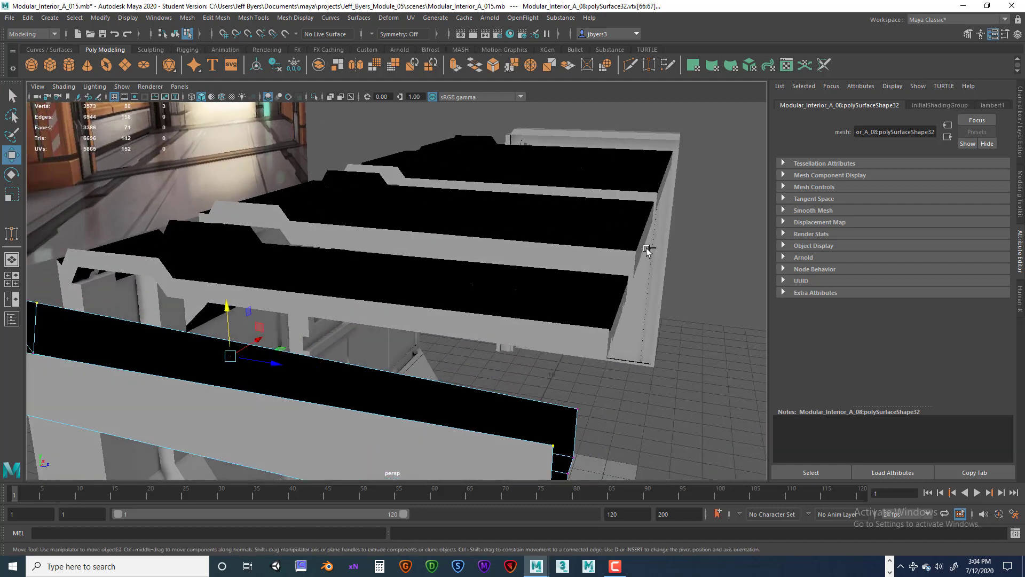
{"action": "key", "text": "ctrl+z"}
{"action": "left_click_drag", "start_coordinate": [621, 362], "coordinate": [691, 348], "text": "alt"}
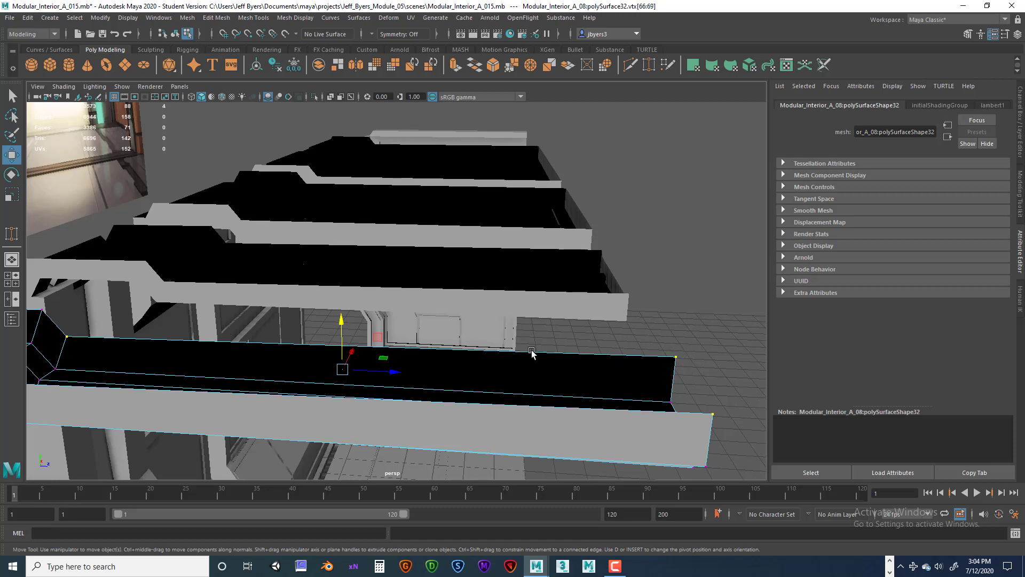
{"action": "left_click_drag", "start_coordinate": [531, 353], "coordinate": [551, 347], "text": "alt"}
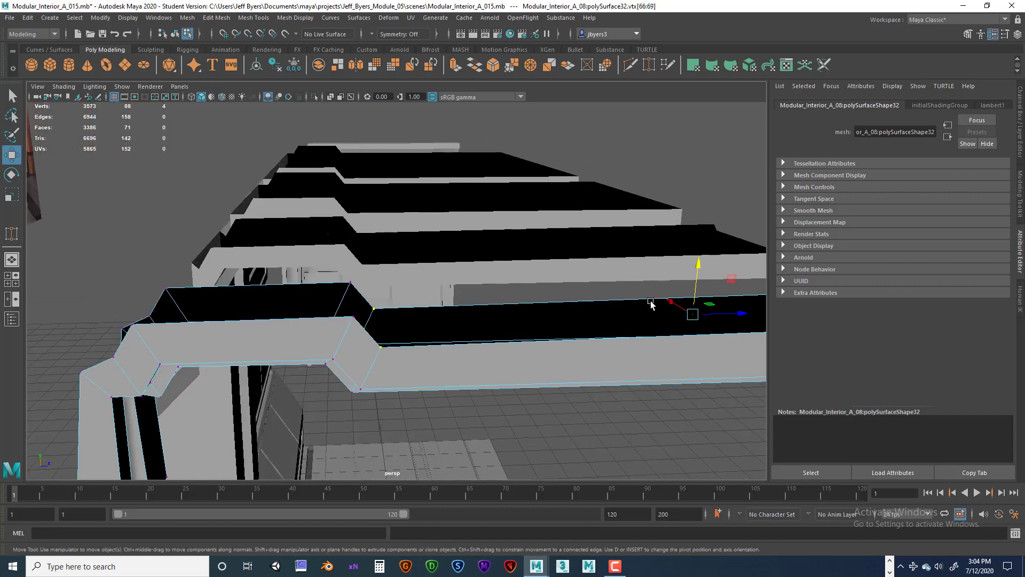
{"action": "left_click_drag", "start_coordinate": [650, 303], "coordinate": [543, 294], "text": "alt"}
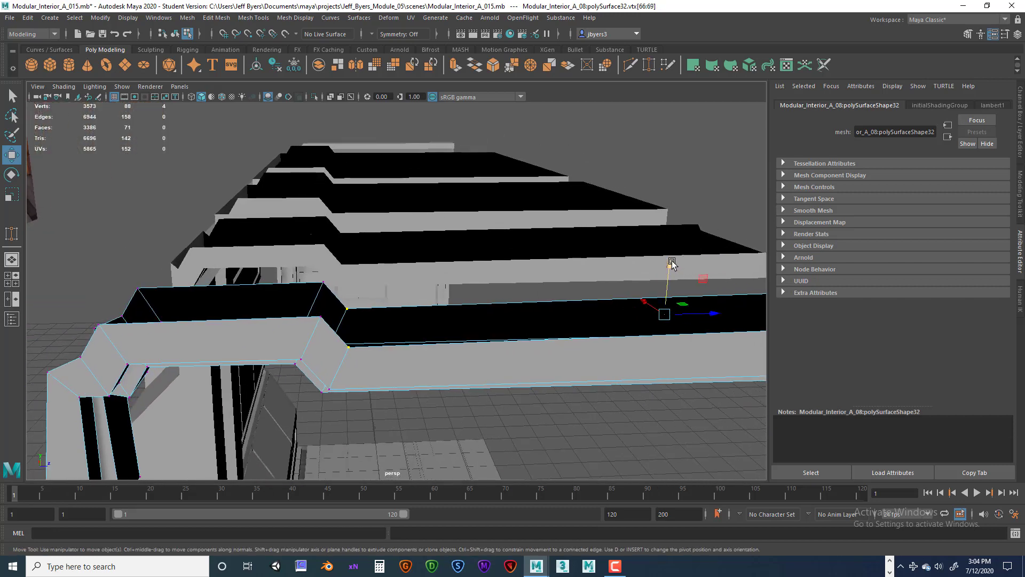
{"action": "left_click_drag", "start_coordinate": [671, 263], "coordinate": [672, 235]}
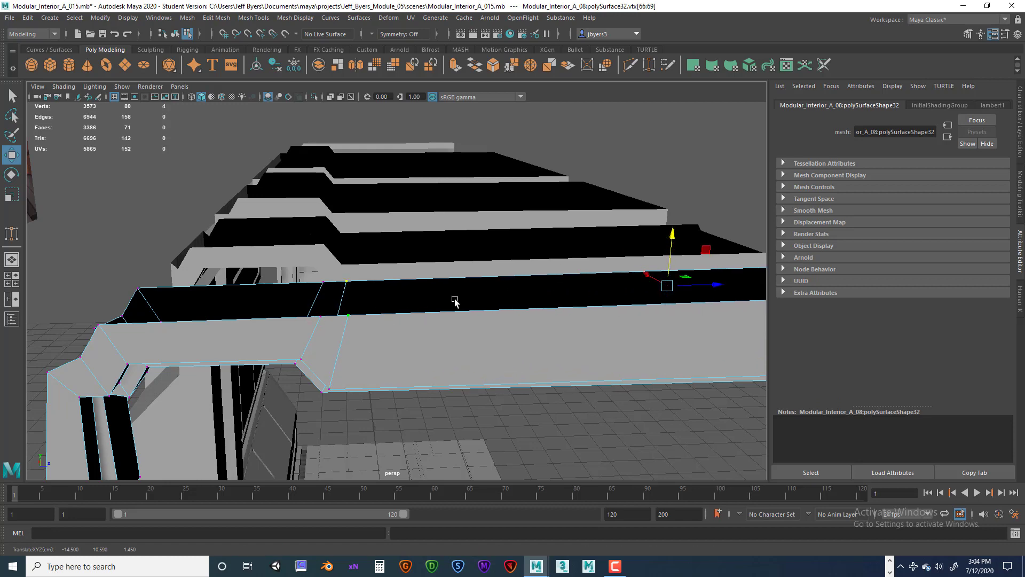
- Select the four upper vertices along the outer frame's sloped corner and raise them so the inner pair meets the beam's top
{"action": "left_click_drag", "start_coordinate": [455, 301], "coordinate": [295, 306], "text": "alt"}
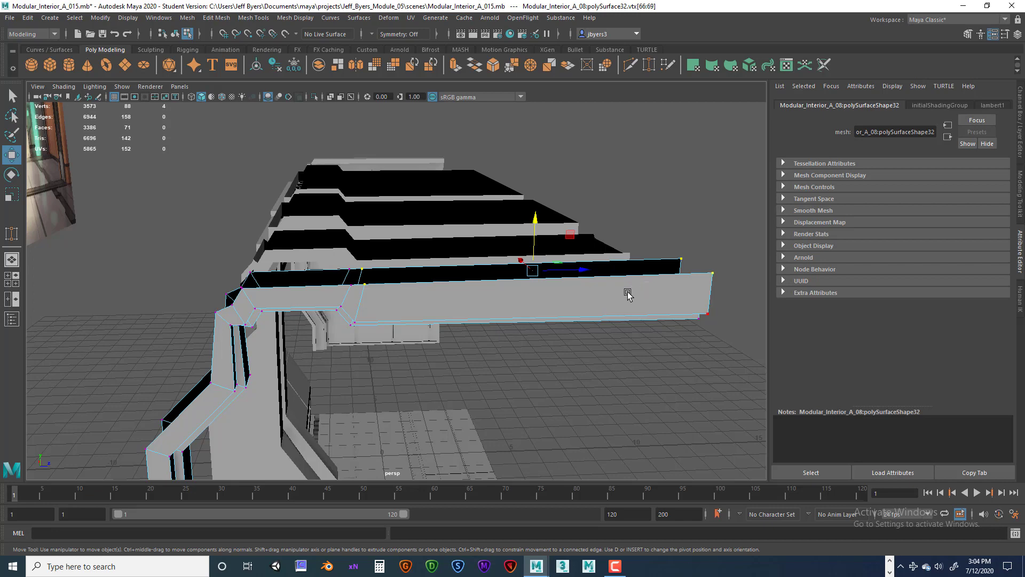
{"action": "left_click_drag", "start_coordinate": [627, 294], "coordinate": [619, 294], "text": "alt"}
{"action": "left_click_drag", "start_coordinate": [343, 289], "coordinate": [369, 288], "text": "alt"}
{"action": "right_click_drag", "start_coordinate": [369, 288], "coordinate": [392, 282], "text": "alt"}
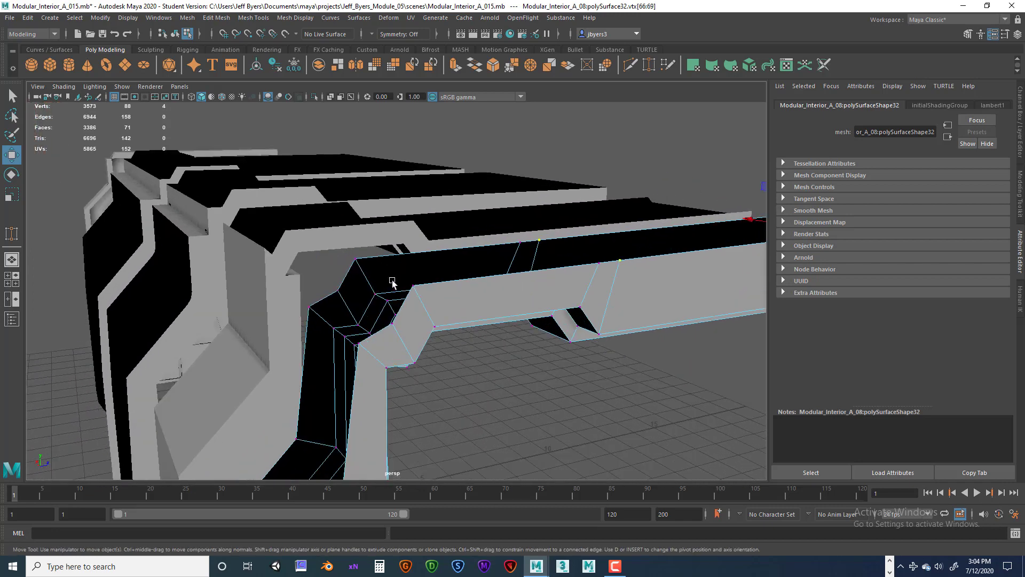
{"action": "left_click", "coordinate": [277, 254]}
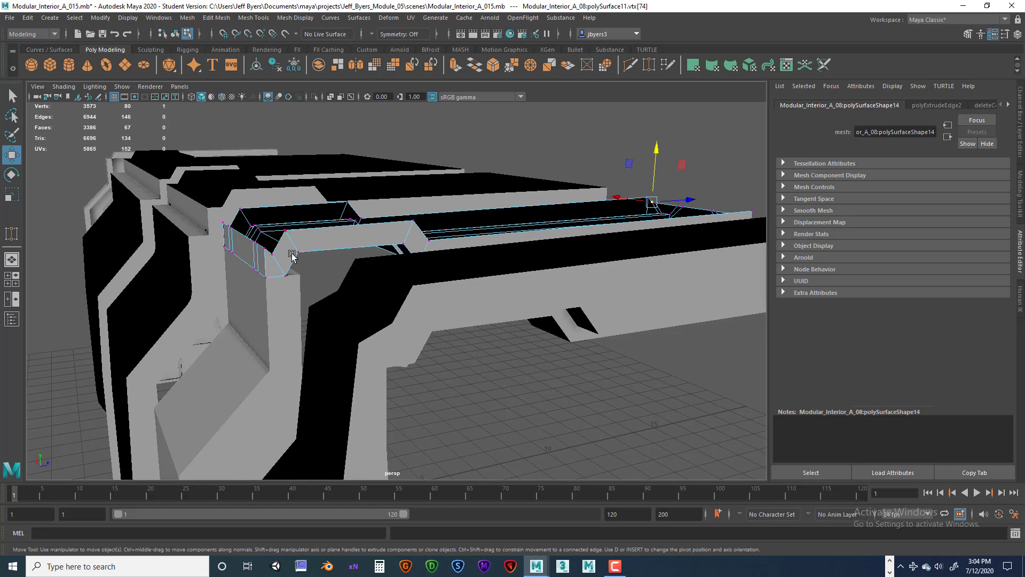
{"action": "left_click_drag", "start_coordinate": [292, 256], "coordinate": [328, 306], "text": "alt"}
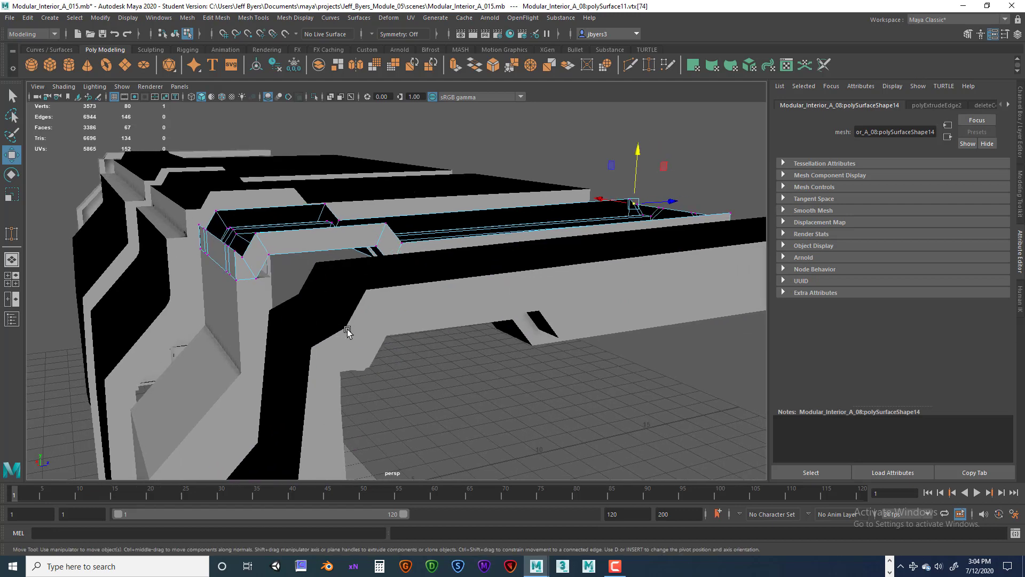
{"action": "key", "text": "ctrl+z"}
{"action": "mouse_move", "coordinate": [373, 340]}
{"action": "left_mouse_down", "text": "alt"}
{"action": "mouse_move", "coordinate": [394, 339]}
{"action": "mouse_move", "coordinate": [380, 335]}
{"action": "left_mouse_up", "text": "alt"}
{"action": "left_click_drag", "start_coordinate": [359, 291], "coordinate": [328, 314]}
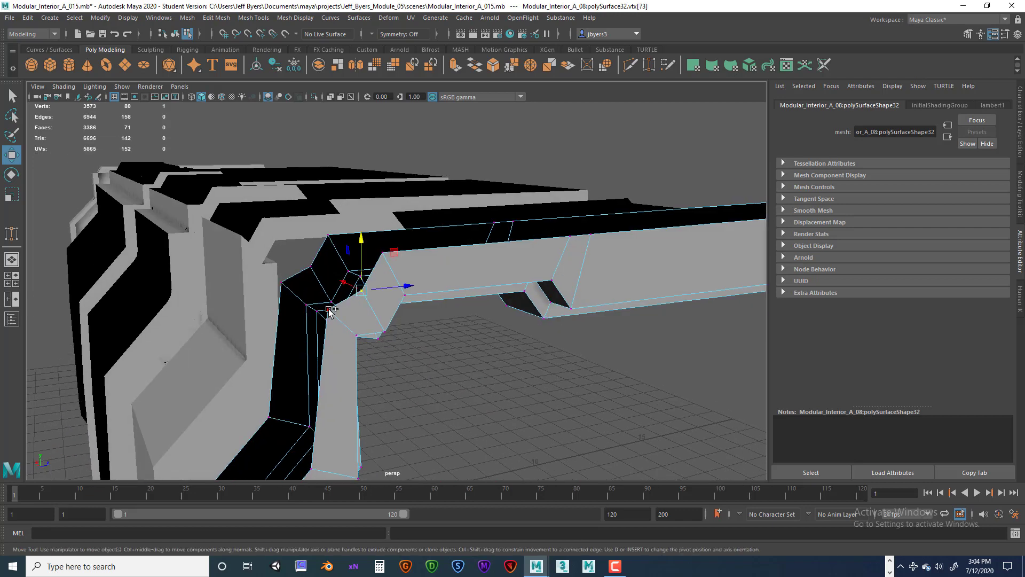
{"action": "left_click", "coordinate": [307, 268], "text": "shift"}
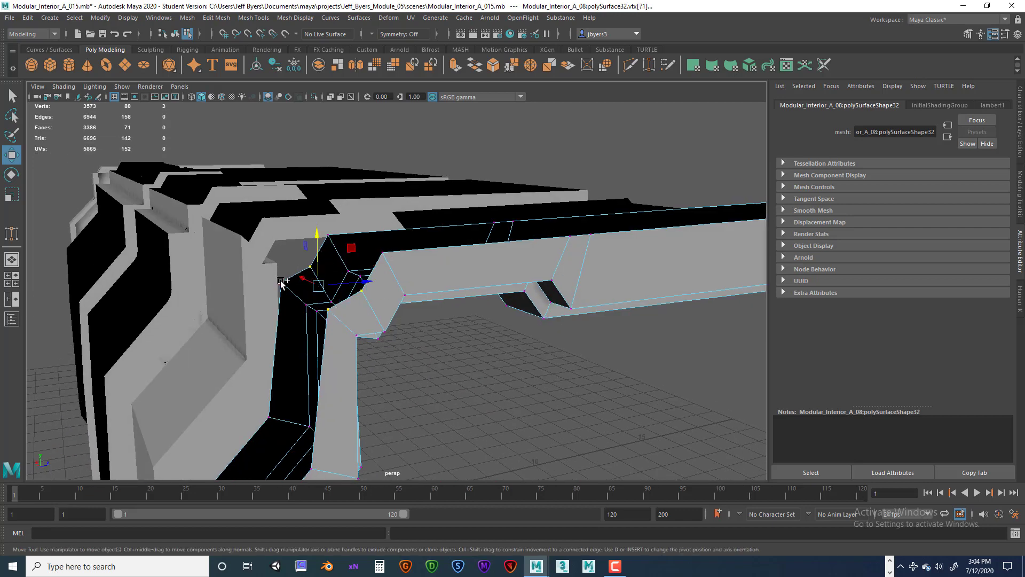
{"action": "left_click_drag", "start_coordinate": [316, 244], "coordinate": [321, 205]}
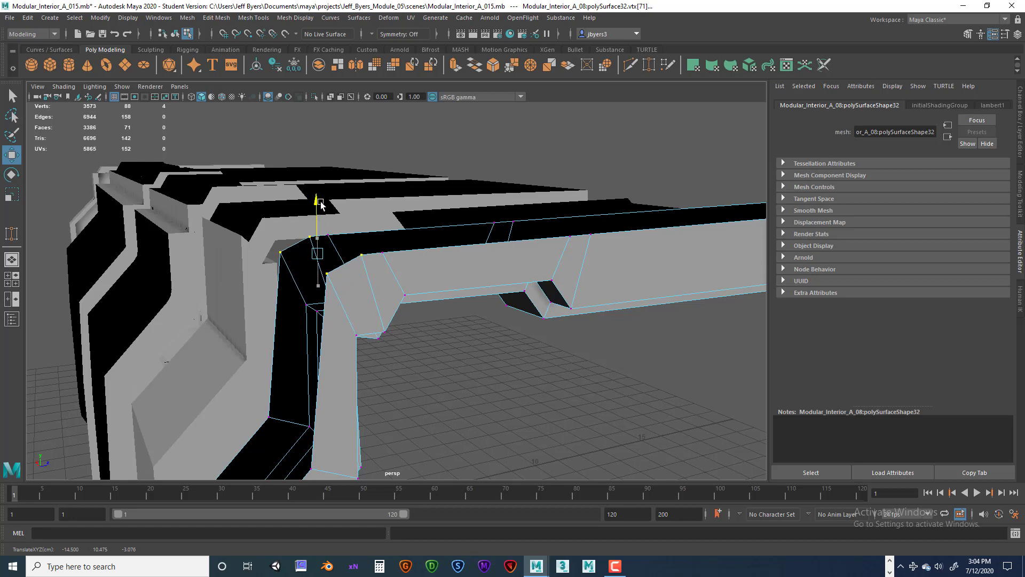
- Select the two outermost corner vertices of the frame and raise them level with the beam's top edge
{"action": "left_click", "coordinate": [276, 251]}
{"action": "left_click", "coordinate": [329, 274], "text": "shift"}
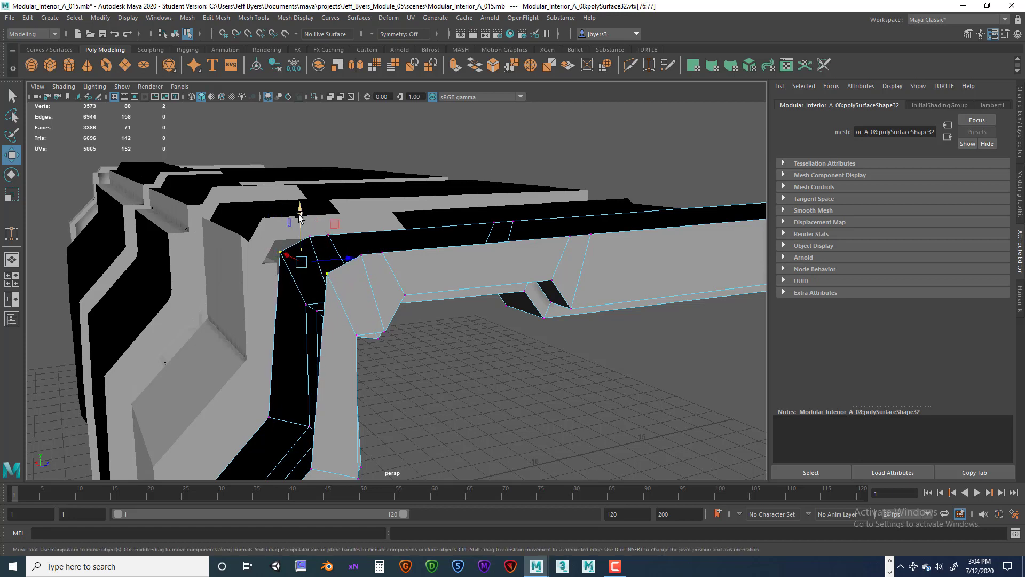
{"action": "left_click_drag", "start_coordinate": [300, 216], "coordinate": [300, 201]}
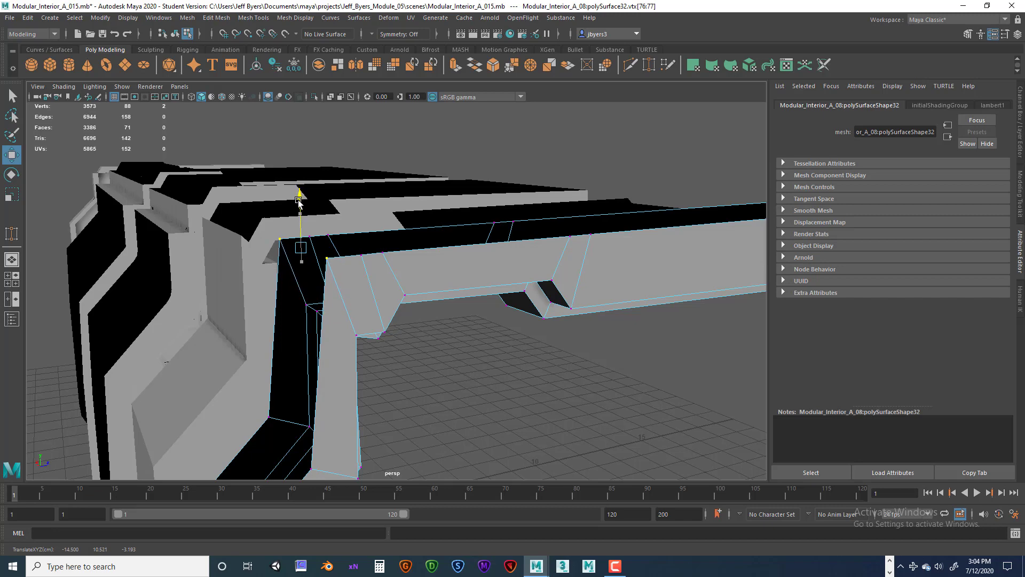
- Check the straightened beam in perspective and switch to the full-size side view of the frame's top
{"action": "left_click_drag", "start_coordinate": [469, 259], "coordinate": [487, 275], "text": "alt"}
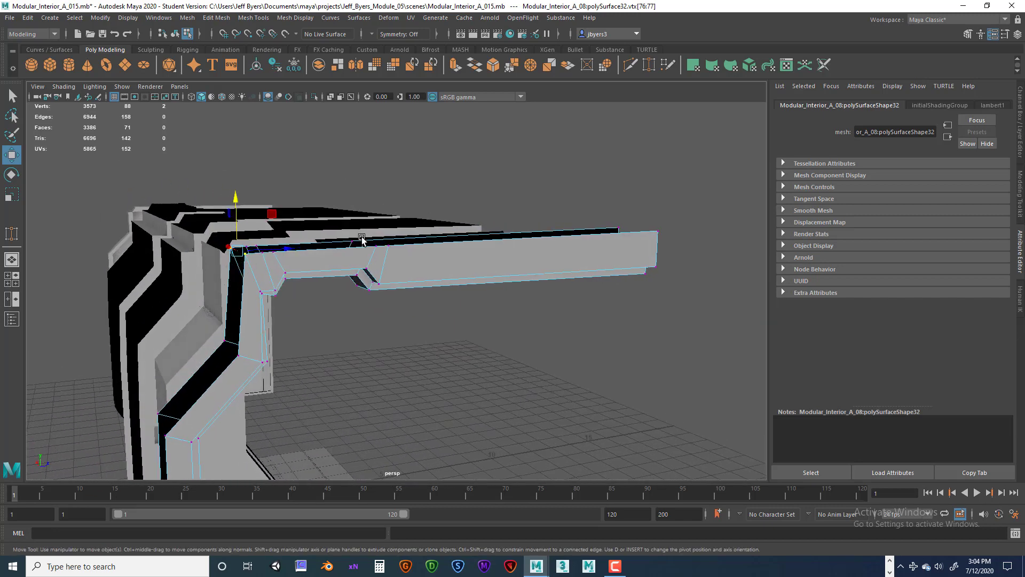
{"action": "left_click_drag", "start_coordinate": [554, 239], "coordinate": [487, 207], "text": "alt"}
{"action": "left_click_drag", "start_coordinate": [481, 244], "coordinate": [458, 253], "text": "alt"}
{"action": "left_click_drag", "start_coordinate": [403, 320], "coordinate": [444, 272], "text": "alt"}
{"action": "scroll", "coordinate": [426, 310], "scroll_direction": "up", "scroll_amount": 3}
{"action": "scroll", "coordinate": [392, 286], "scroll_direction": "up", "scroll_amount": 3}
{"action": "key", "text": "space"}
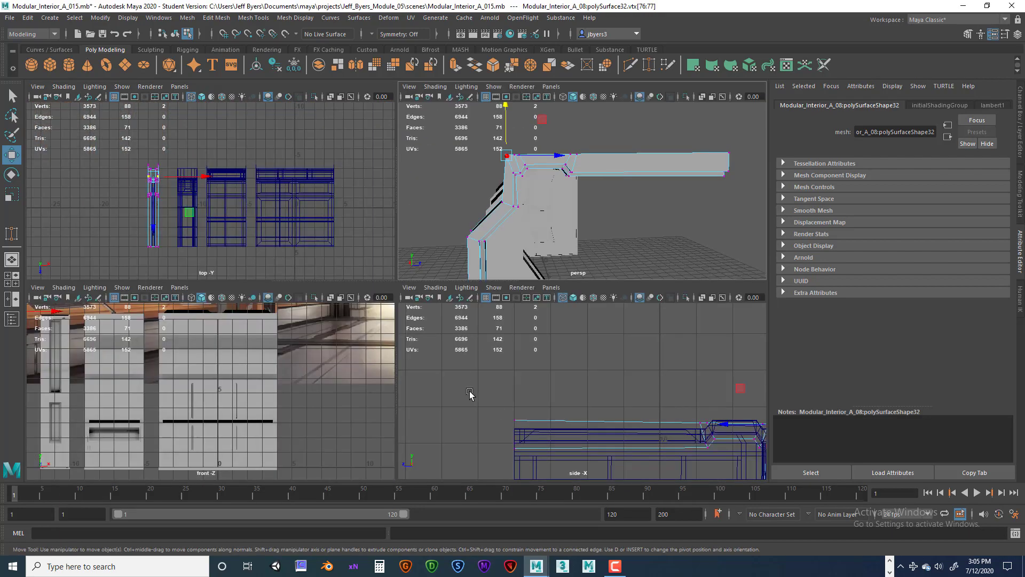
{"action": "key", "text": "space"}
{"action": "scroll", "coordinate": [442, 373], "scroll_direction": "down", "scroll_amount": 3}
{"action": "scroll", "coordinate": [442, 373], "scroll_direction": "up", "scroll_amount": 4}
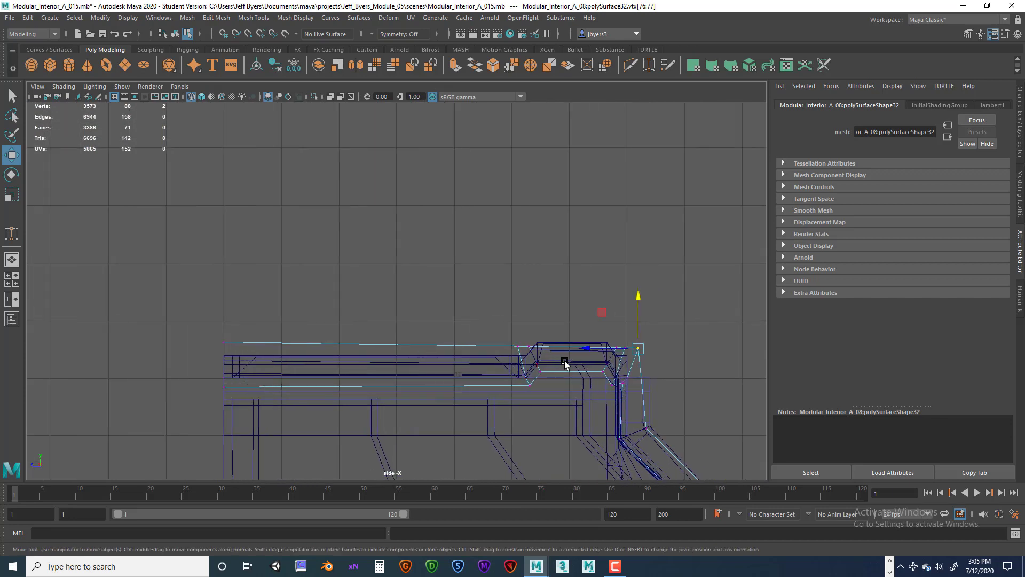
- Flatten the beam's entire top row of vertices using grid snapping without retained component spacing, and lower it to the neighbouring beams' main top edge
{"action": "middle_click_drag", "start_coordinate": [565, 363], "coordinate": [573, 305], "text": "alt"}
{"action": "left_click_drag", "start_coordinate": [213, 279], "coordinate": [704, 311]}
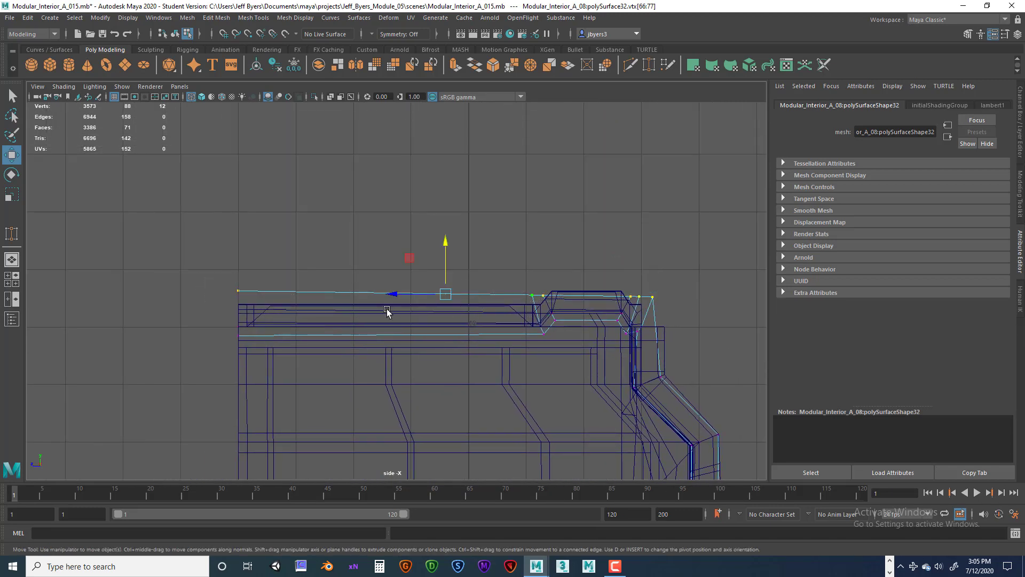
{"action": "middle_click_drag", "start_coordinate": [305, 272], "coordinate": [321, 281], "text": "alt"}
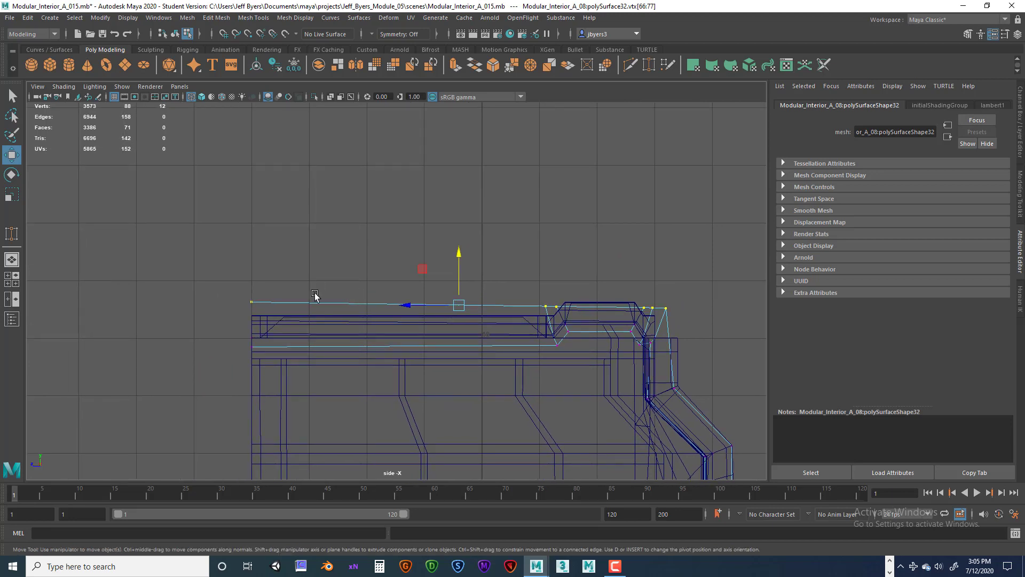
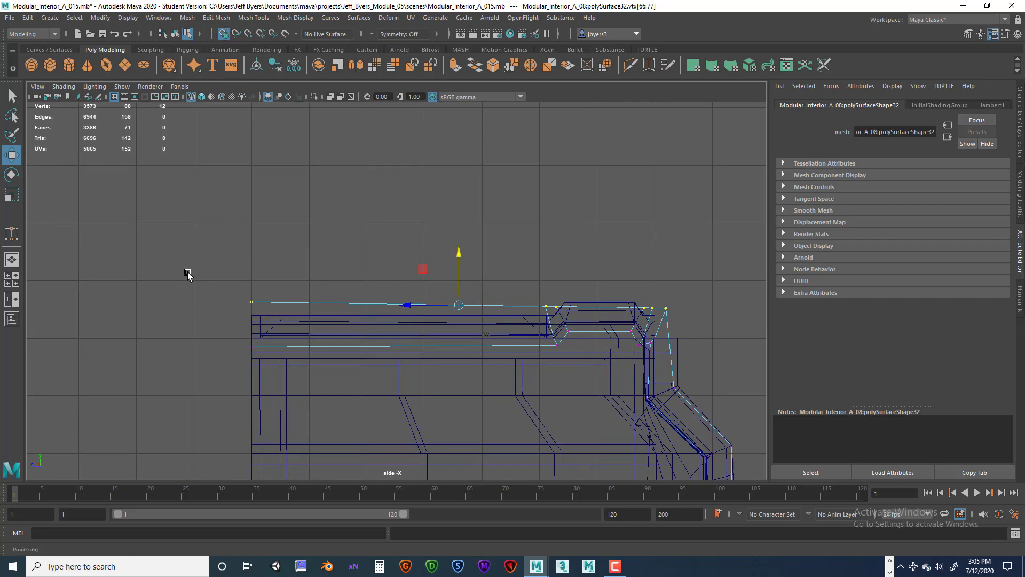
{"action": "double_click", "coordinate": [9, 157]}
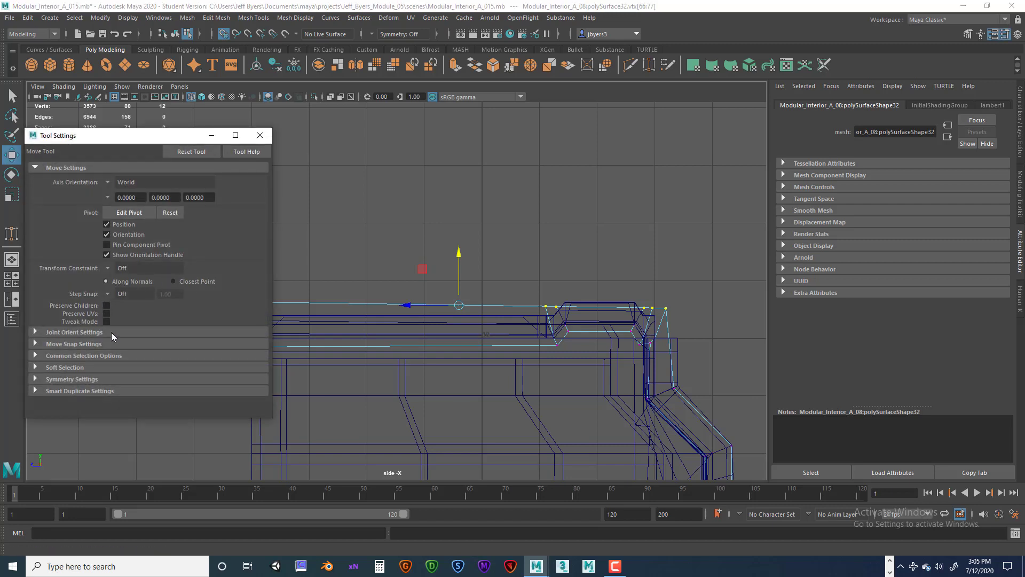
{"action": "left_click", "coordinate": [35, 344]}
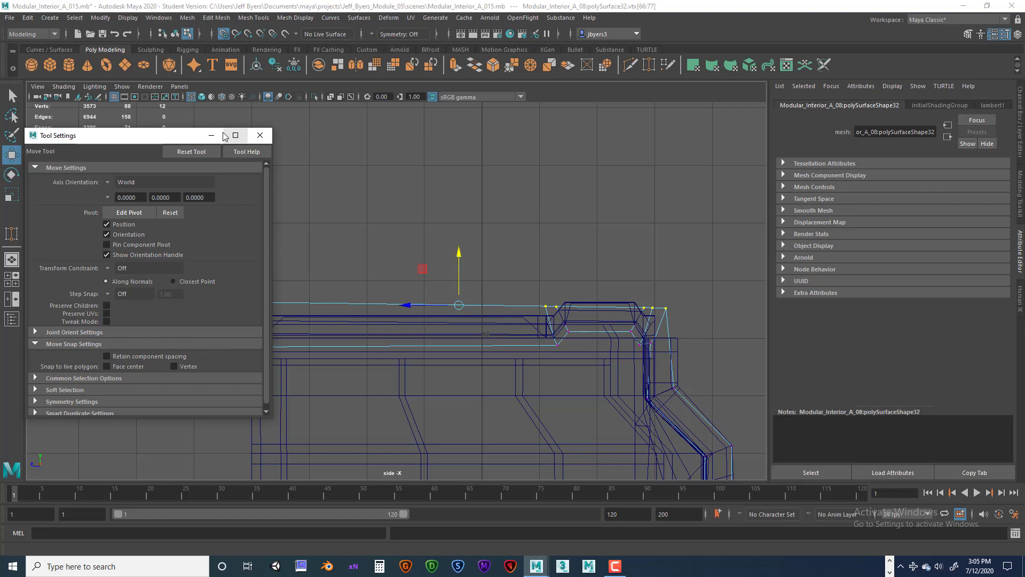
{"action": "left_click_drag", "start_coordinate": [176, 138], "coordinate": [131, 153]}
{"action": "left_click_drag", "start_coordinate": [139, 346], "coordinate": [137, 357]}
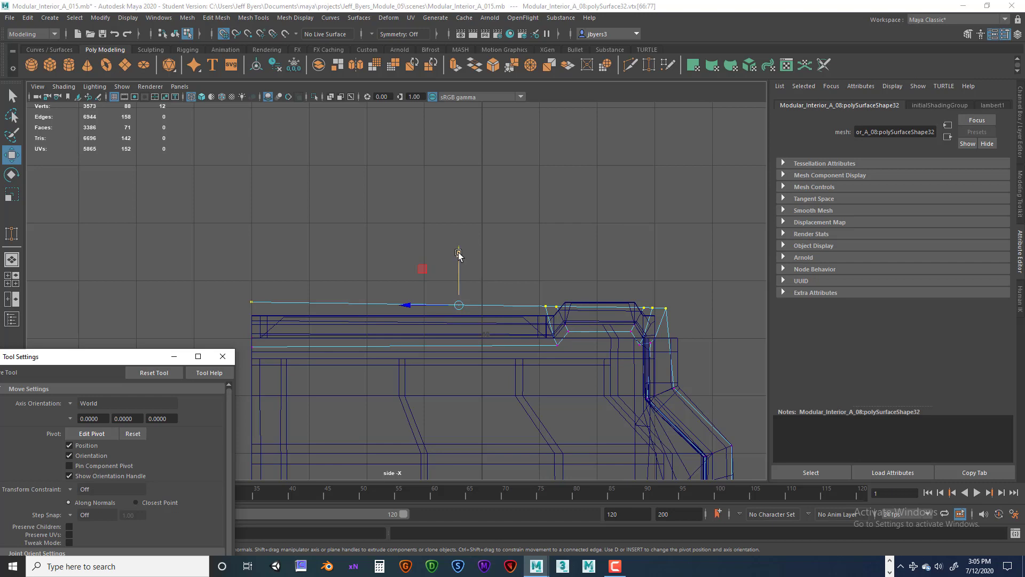
{"action": "left_click_drag", "start_coordinate": [459, 254], "coordinate": [459, 229]}
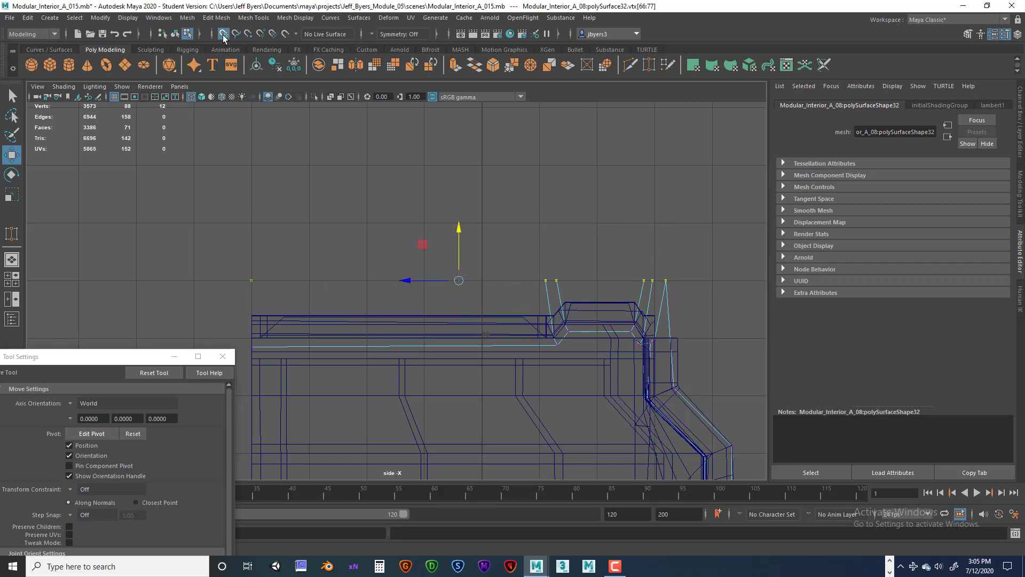
{"action": "left_click_drag", "start_coordinate": [455, 230], "coordinate": [461, 264]}
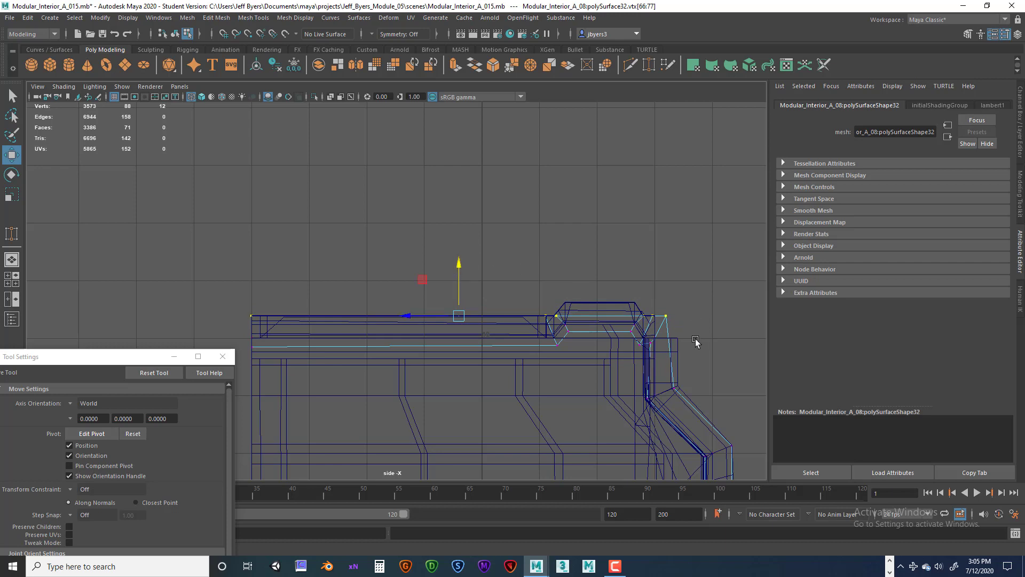
- Select the vertices along the wall frame's outer edge, from the top corner to the base, and check the selection in perspective
{"action": "middle_click_drag", "start_coordinate": [700, 323], "coordinate": [583, 207], "text": "alt"}
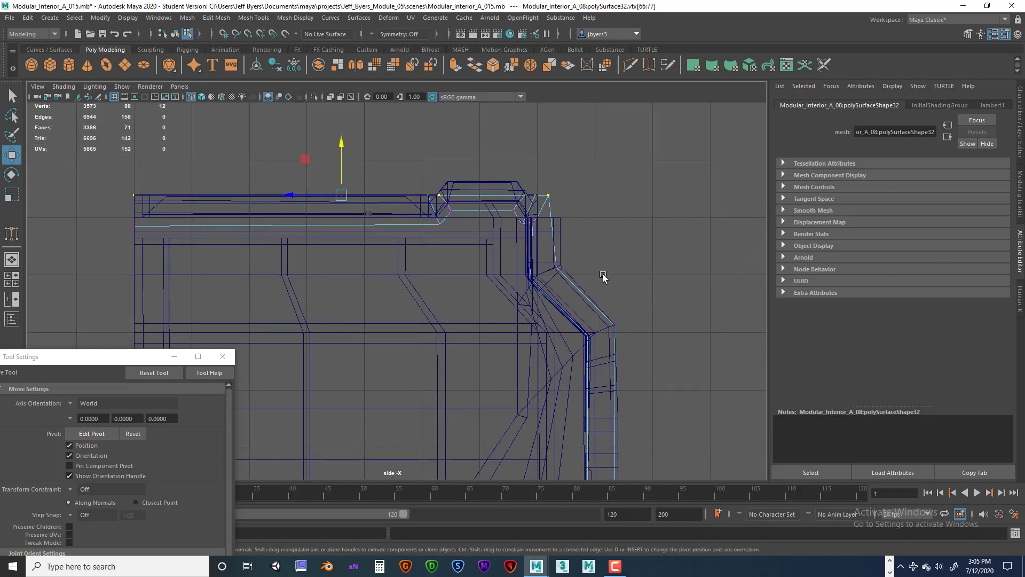
{"action": "middle_click_drag", "start_coordinate": [603, 276], "coordinate": [541, 171], "text": "alt"}
{"action": "left_click_drag", "start_coordinate": [522, 161], "coordinate": [607, 322]}
{"action": "scroll", "coordinate": [621, 316], "scroll_direction": "down", "scroll_amount": 3}
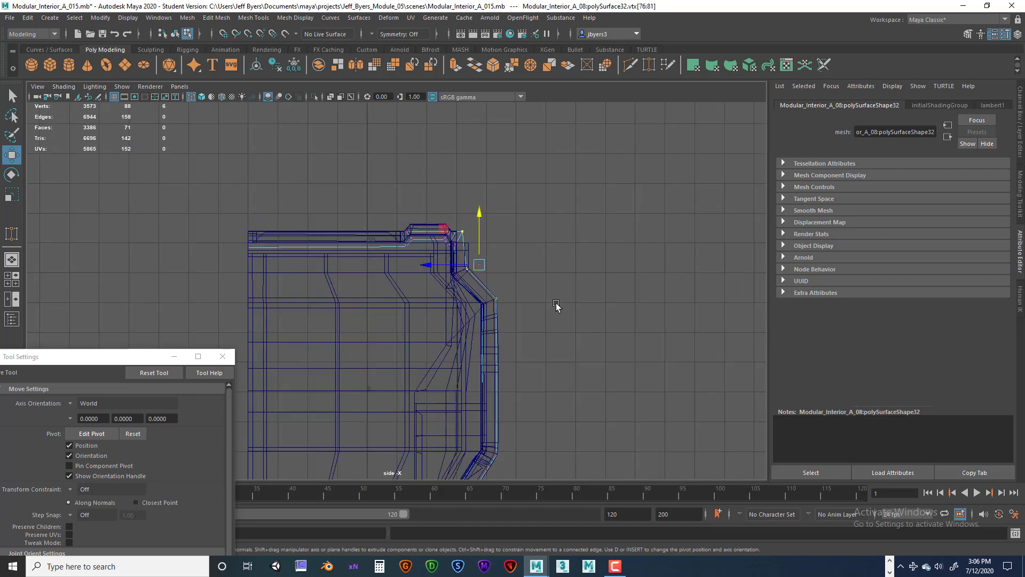
{"action": "middle_click_drag", "start_coordinate": [556, 306], "coordinate": [579, 250], "text": "alt"}
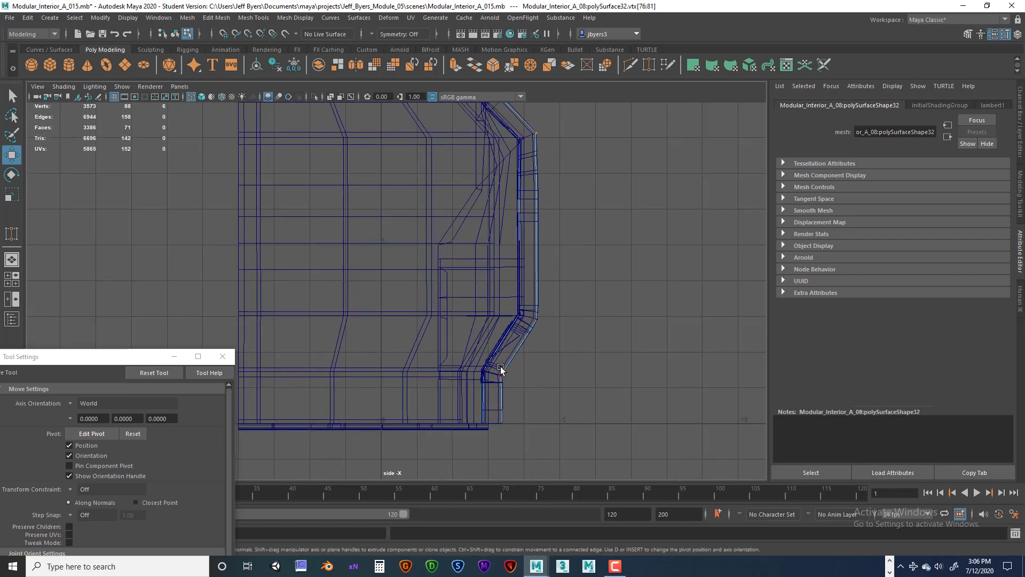
{"action": "left_click_drag", "start_coordinate": [498, 363], "coordinate": [524, 442], "text": "shift"}
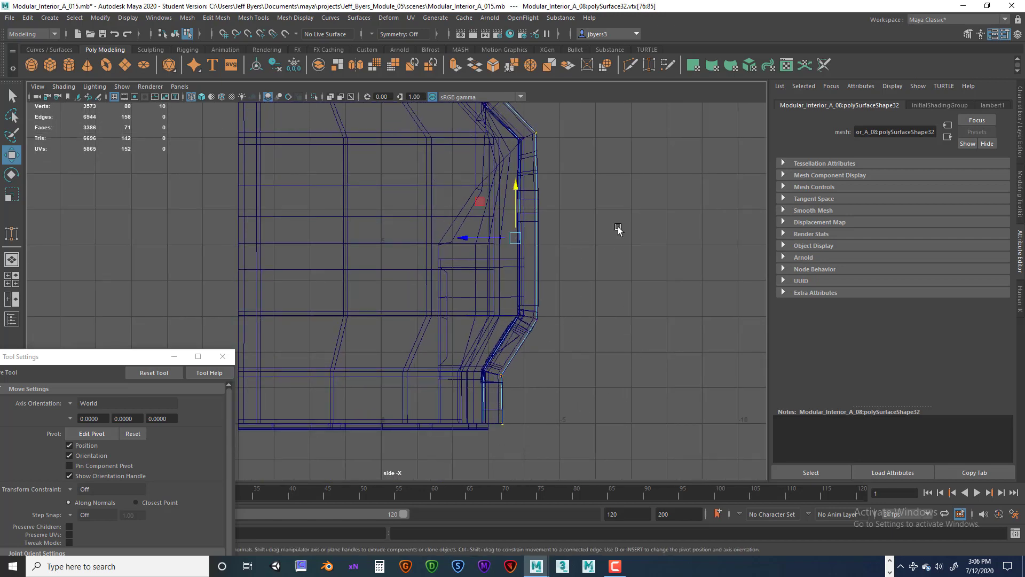
{"action": "key", "text": "space"}
{"action": "key", "text": "space"}
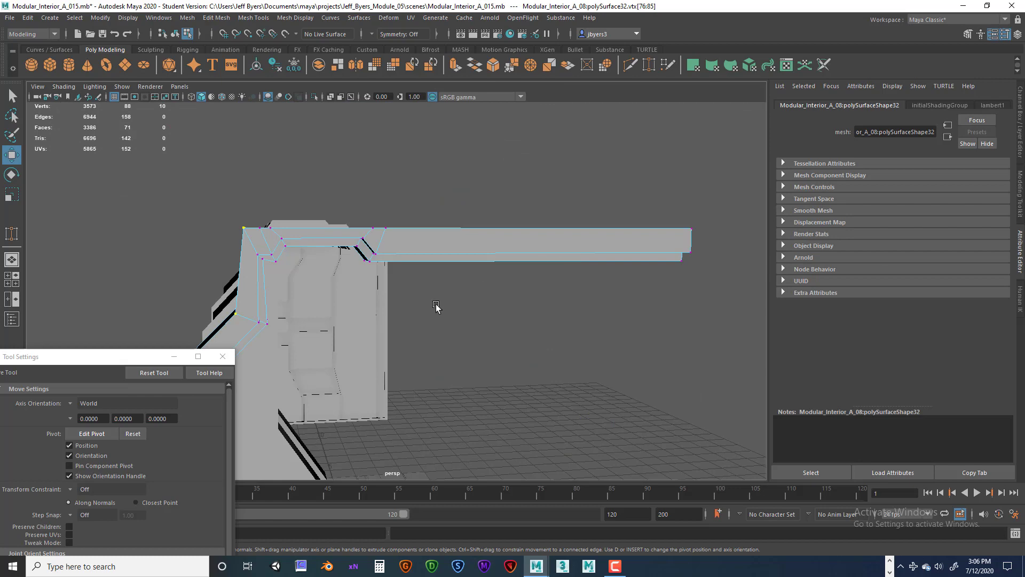
{"action": "left_click_drag", "start_coordinate": [446, 298], "coordinate": [437, 235], "text": "alt"}
{"action": "left_click_drag", "start_coordinate": [291, 218], "coordinate": [387, 206], "text": "alt"}
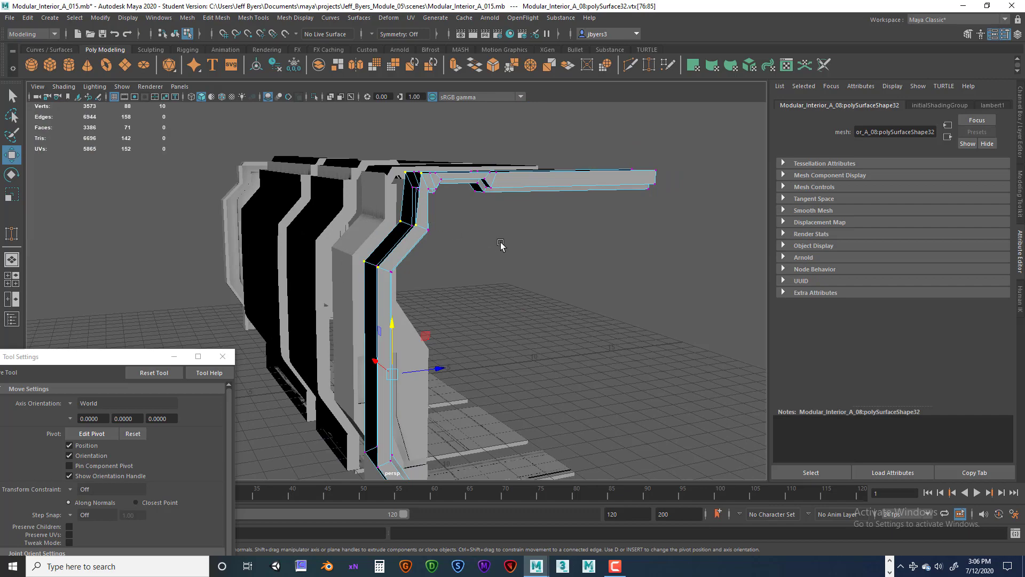
{"action": "left_click_drag", "start_coordinate": [501, 245], "coordinate": [412, 247], "text": "alt"}
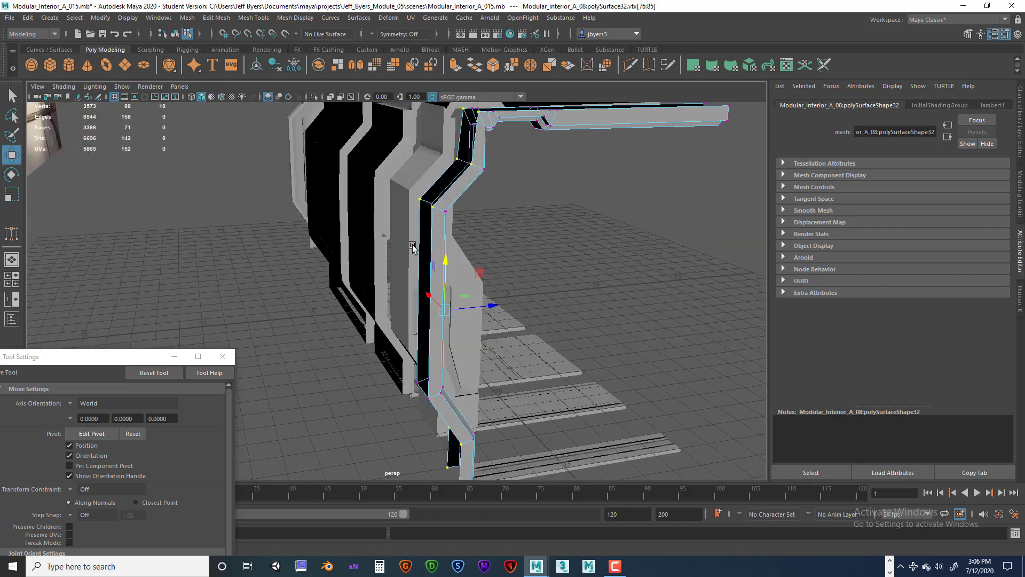
{"action": "left_click_drag", "start_coordinate": [539, 160], "coordinate": [652, 275], "text": "alt"}
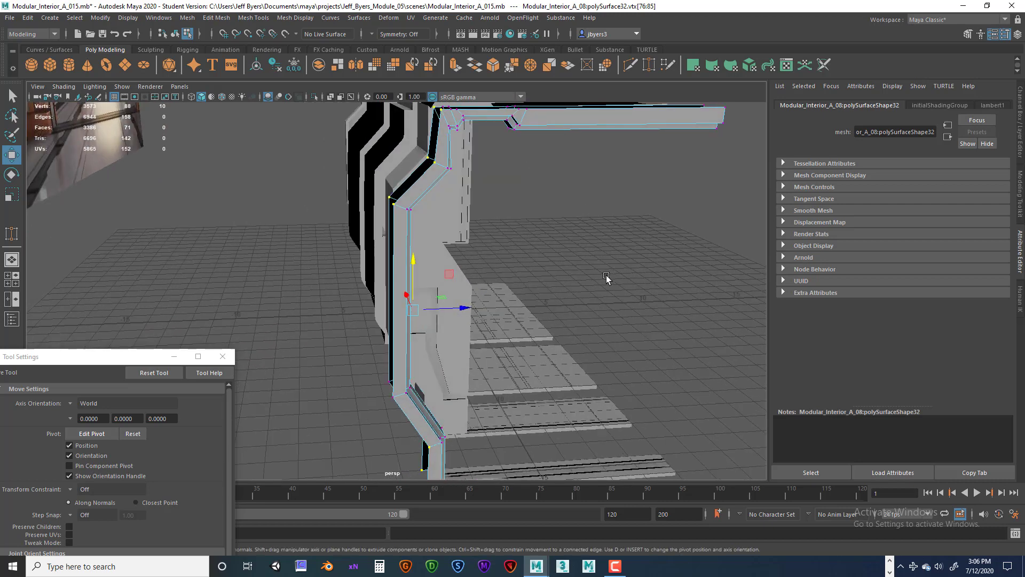
- Try to grid-snap the selected outer-edge vertices of the wall frame into one vertical line in the side view
{"action": "key", "text": "space"}
{"action": "key", "text": "space"}
{"action": "scroll", "coordinate": [498, 252], "scroll_direction": "down", "scroll_amount": 4}
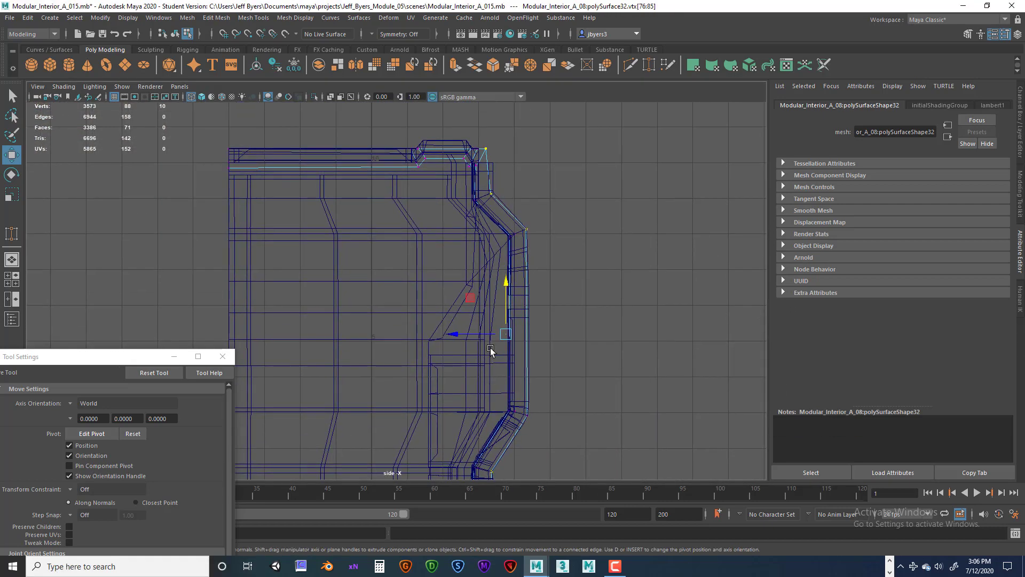
{"action": "left_click_drag", "start_coordinate": [160, 356], "coordinate": [238, 241]}
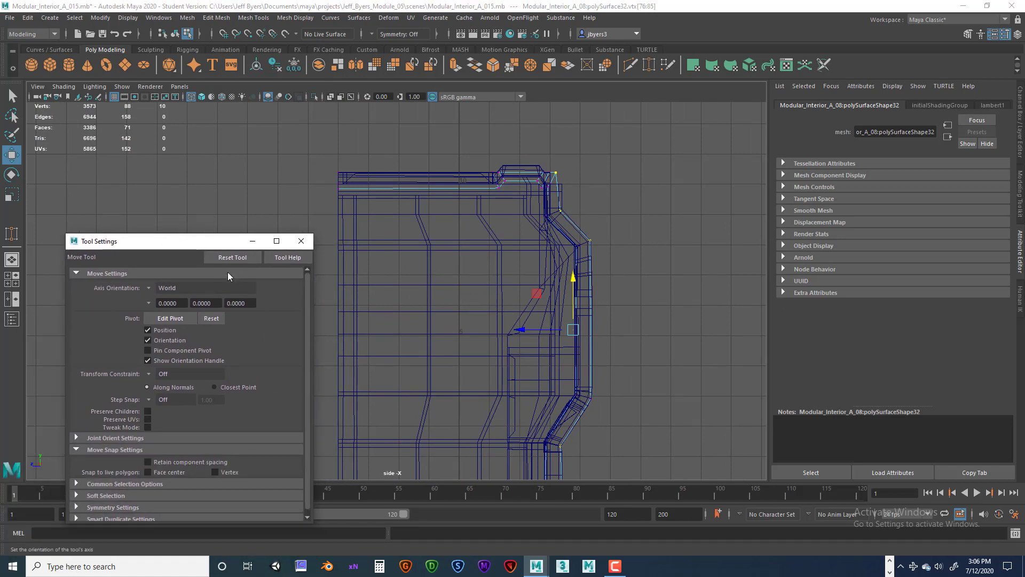
{"action": "left_click", "coordinate": [221, 35]}
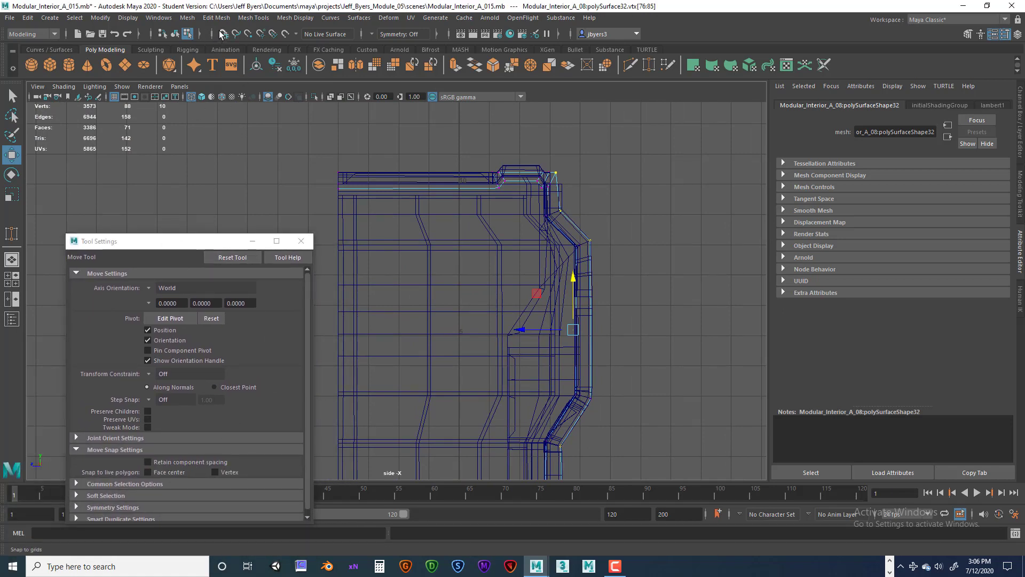
{"action": "left_click", "coordinate": [527, 330]}
{"action": "left_click_drag", "start_coordinate": [527, 332], "coordinate": [603, 344]}
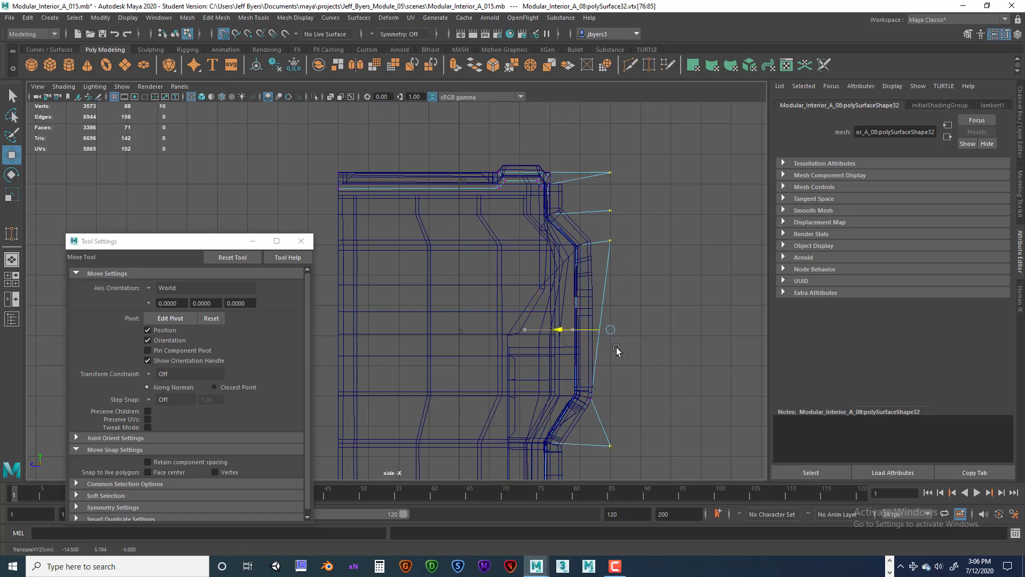
{"action": "left_click_drag", "start_coordinate": [616, 350], "coordinate": [622, 356]}
- Inspect the frame's lower bend in perspective and undo the last outward vertex move
{"action": "key", "text": "space"}
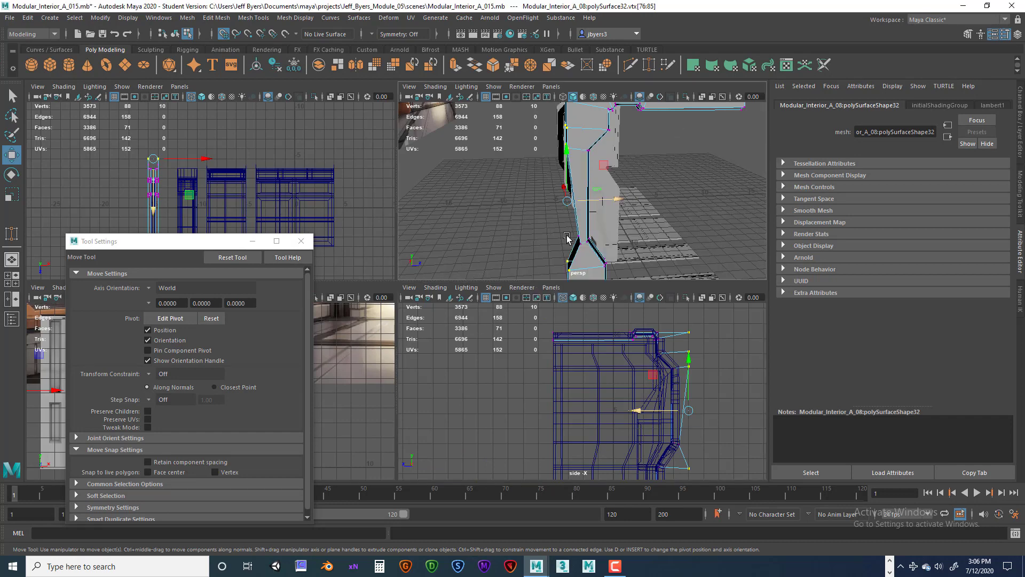
{"action": "key", "text": "space"}
{"action": "left_click_drag", "start_coordinate": [515, 262], "coordinate": [552, 287], "text": "alt"}
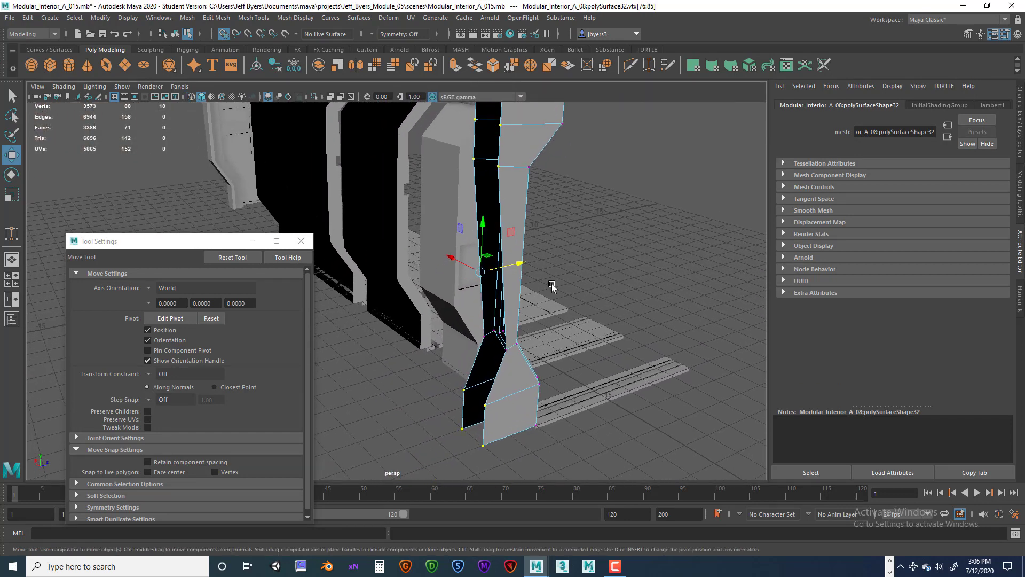
{"action": "left_click_drag", "start_coordinate": [496, 330], "coordinate": [456, 340], "text": "alt"}
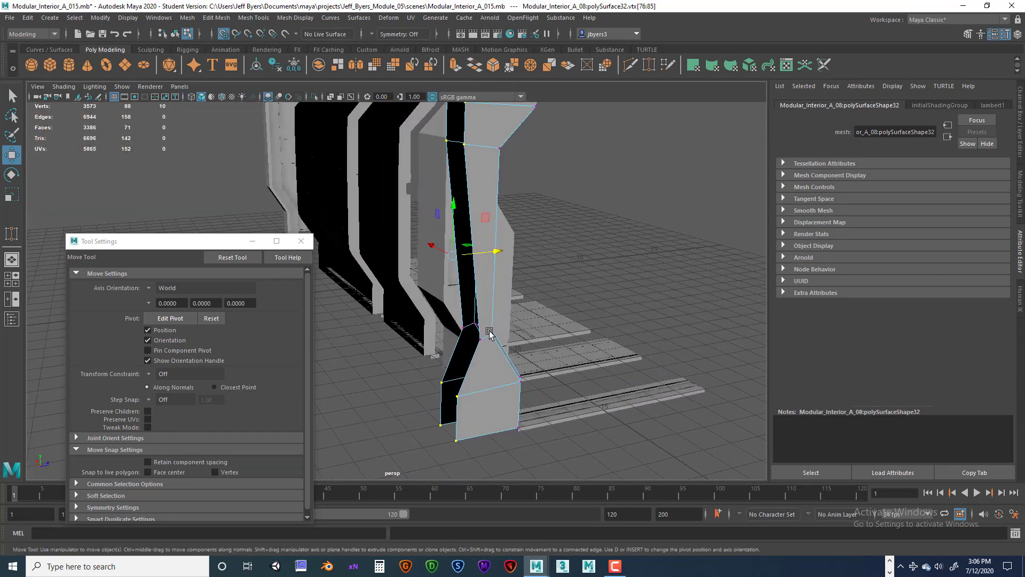
{"action": "key", "text": "ctrl+z"}
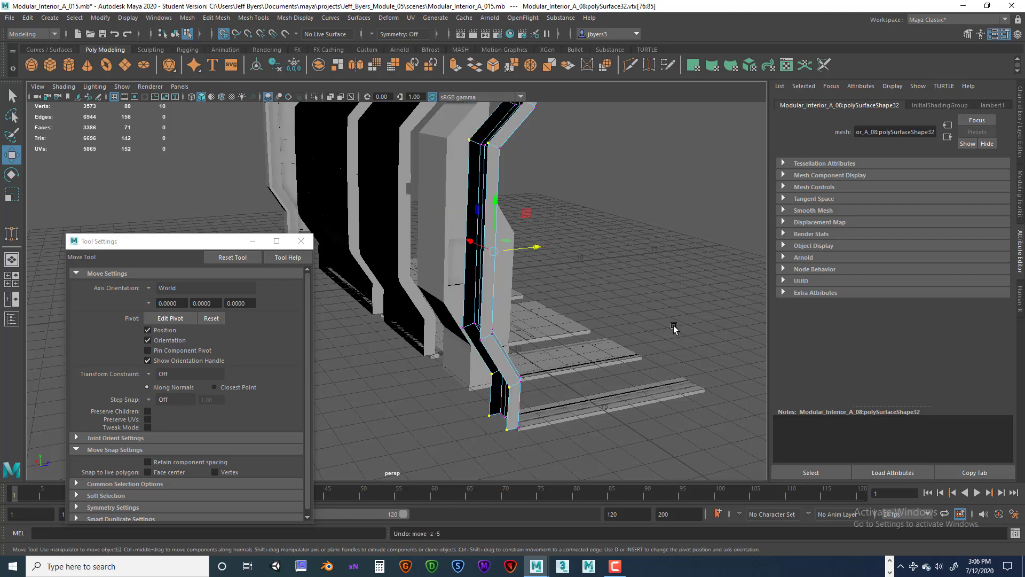
- Add the missed vertices at the frame's lower outer bend to the outer-edge selection in the side view
{"action": "key", "text": "space"}
{"action": "key", "text": "space"}
{"action": "middle_click_drag", "start_coordinate": [566, 367], "coordinate": [546, 291], "text": "alt"}
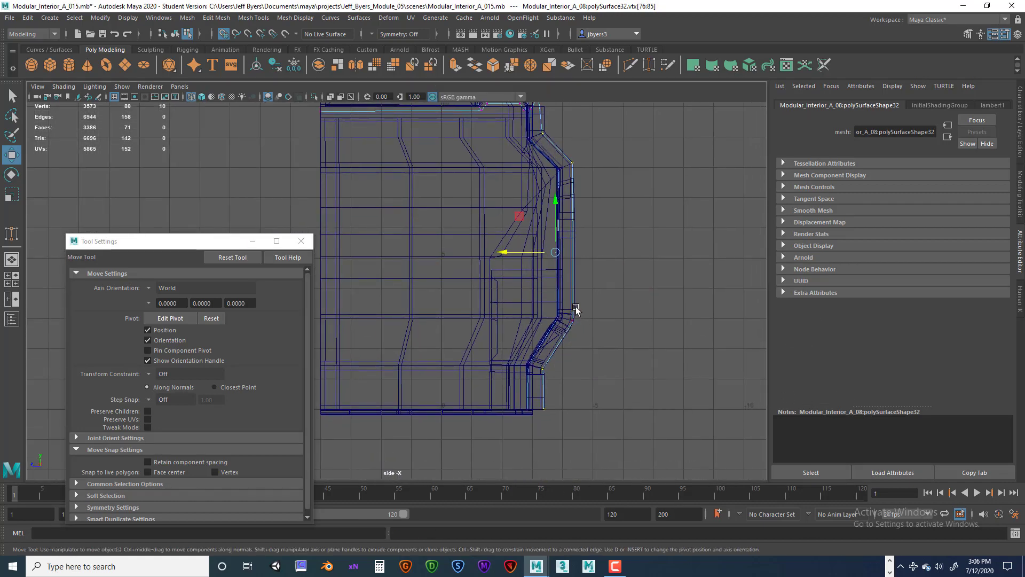
{"action": "left_click_drag", "start_coordinate": [568, 303], "coordinate": [592, 335], "text": "shift"}
- Grid-snap the outer-edge vertices into one vertical line, then move it without snapping to the frame's original outermost extent
{"action": "middle_click_drag", "start_coordinate": [618, 275], "coordinate": [591, 323], "text": "alt"}
{"action": "left_click_drag", "start_coordinate": [478, 309], "coordinate": [562, 308]}
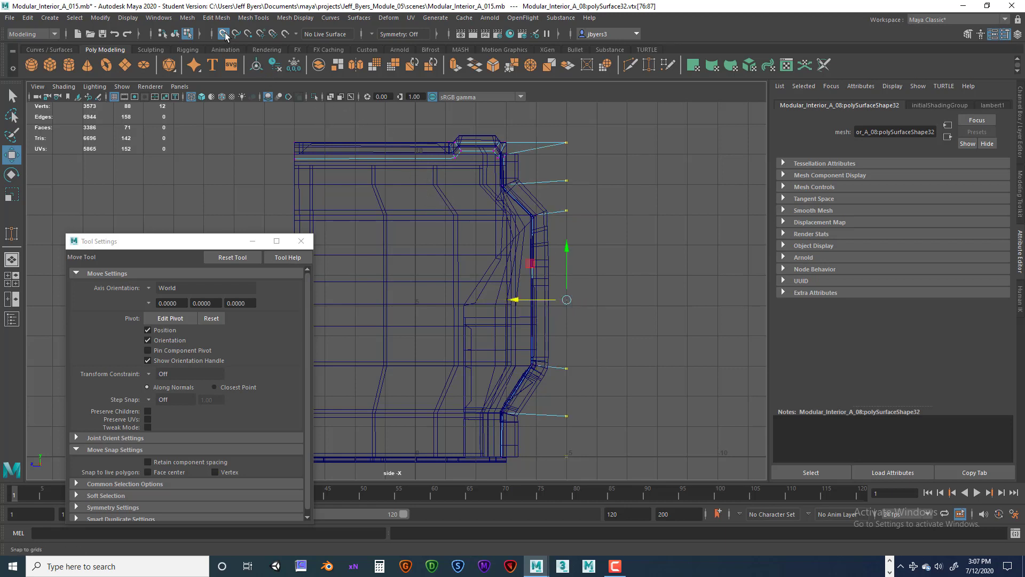
{"action": "left_click_drag", "start_coordinate": [515, 301], "coordinate": [497, 301]}
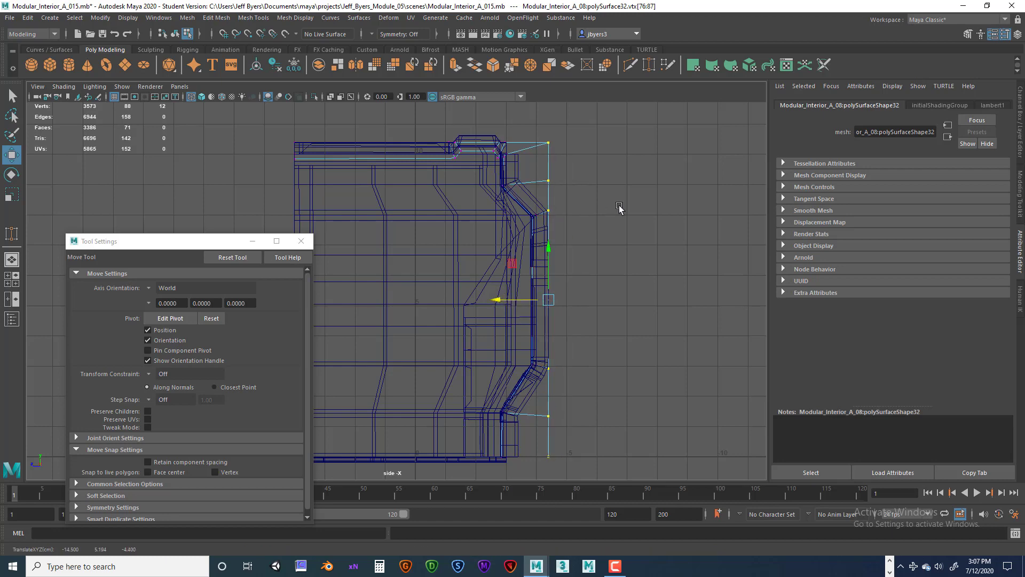
- Return the wall frame to object mode and inspect its straightened outer edge in perspective
{"action": "key", "text": "space"}
{"action": "key", "text": "space"}
{"action": "left_click_drag", "start_coordinate": [517, 286], "coordinate": [417, 291], "text": "alt"}
{"action": "middle_click_drag", "start_coordinate": [417, 292], "coordinate": [441, 340], "text": "alt"}
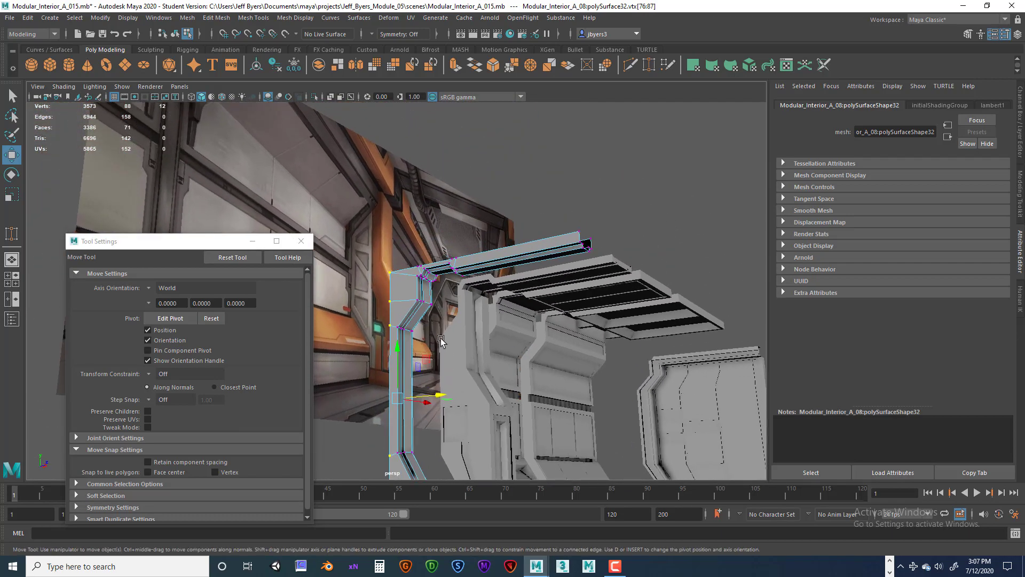
{"action": "right_click", "coordinate": [415, 273]}
{"action": "left_click", "coordinate": [374, 339]}
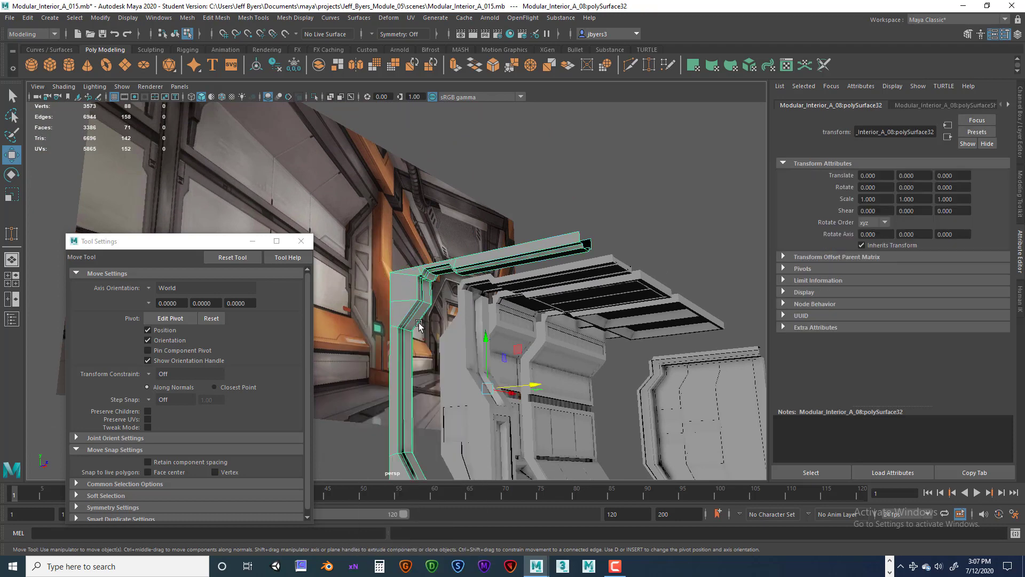
{"action": "left_click_drag", "start_coordinate": [374, 339], "coordinate": [440, 303], "text": "alt"}
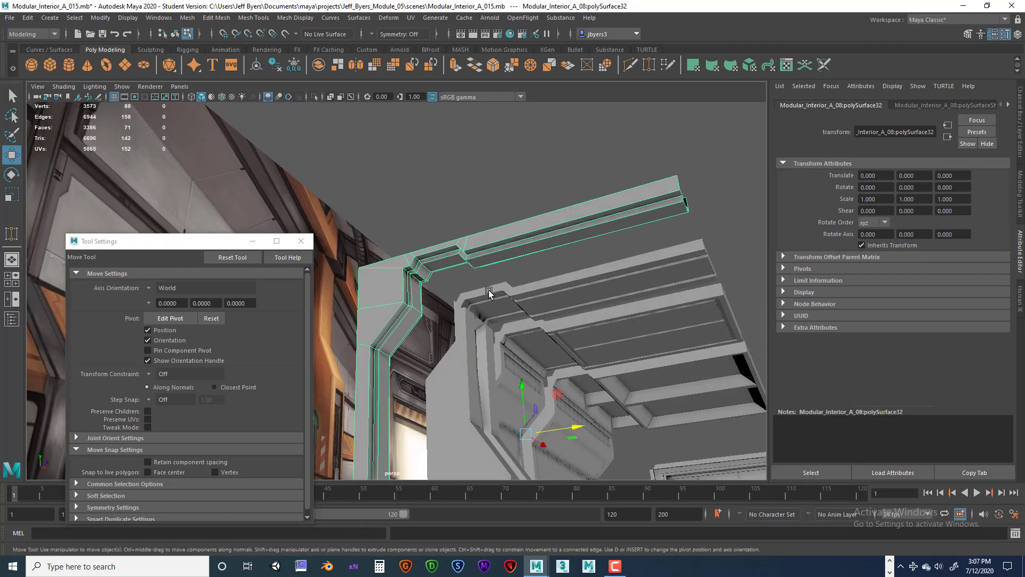
- Compare the wall frame's beam with the neighbouring narrow ceiling piece from several angles in perspective
{"action": "left_click", "coordinate": [473, 304], "text": "shift"}
{"action": "left_click_drag", "start_coordinate": [384, 272], "coordinate": [497, 356], "text": "alt"}
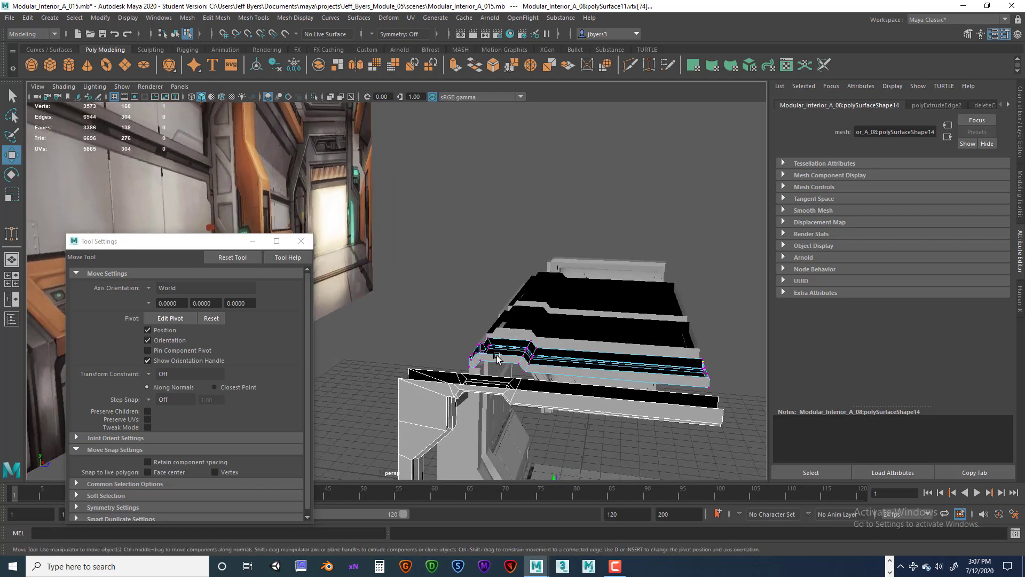
{"action": "right_click_drag", "start_coordinate": [544, 360], "coordinate": [512, 337]}
{"action": "left_click_drag", "start_coordinate": [527, 364], "coordinate": [526, 367], "text": "alt"}
{"action": "right_click_drag", "start_coordinate": [536, 370], "coordinate": [523, 371]}
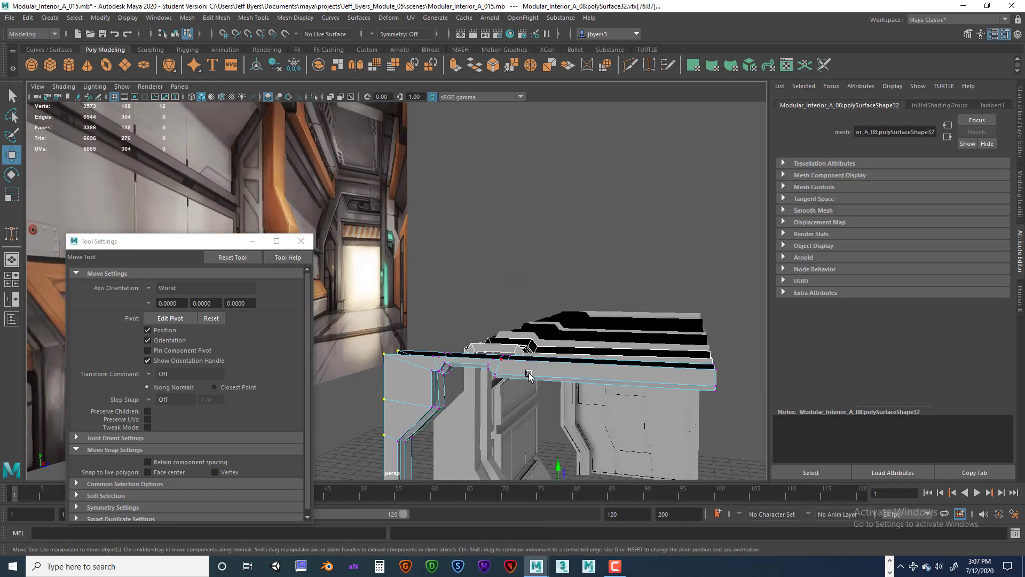
{"action": "left_click_drag", "start_coordinate": [528, 373], "coordinate": [515, 286], "text": "alt"}
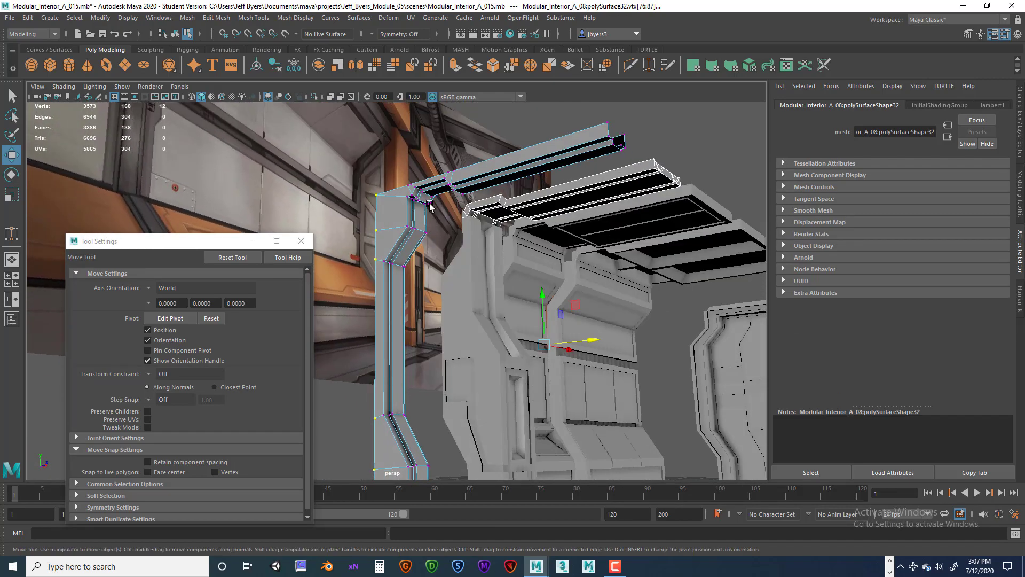
{"action": "left_click_drag", "start_coordinate": [456, 221], "coordinate": [470, 226], "text": "alt"}
{"action": "left_click_drag", "start_coordinate": [474, 291], "coordinate": [460, 293], "text": "alt"}
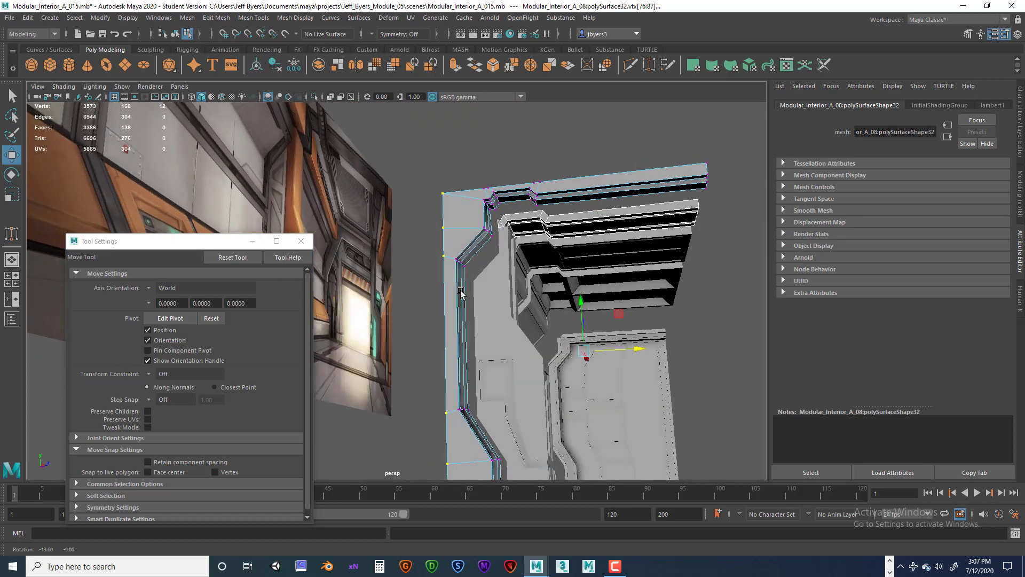
{"action": "middle_click_drag", "start_coordinate": [460, 292], "coordinate": [466, 197], "text": "alt"}
{"action": "left_click_drag", "start_coordinate": [466, 197], "coordinate": [455, 271], "text": "alt"}
{"action": "right_click_drag", "start_coordinate": [454, 271], "coordinate": [436, 322]}
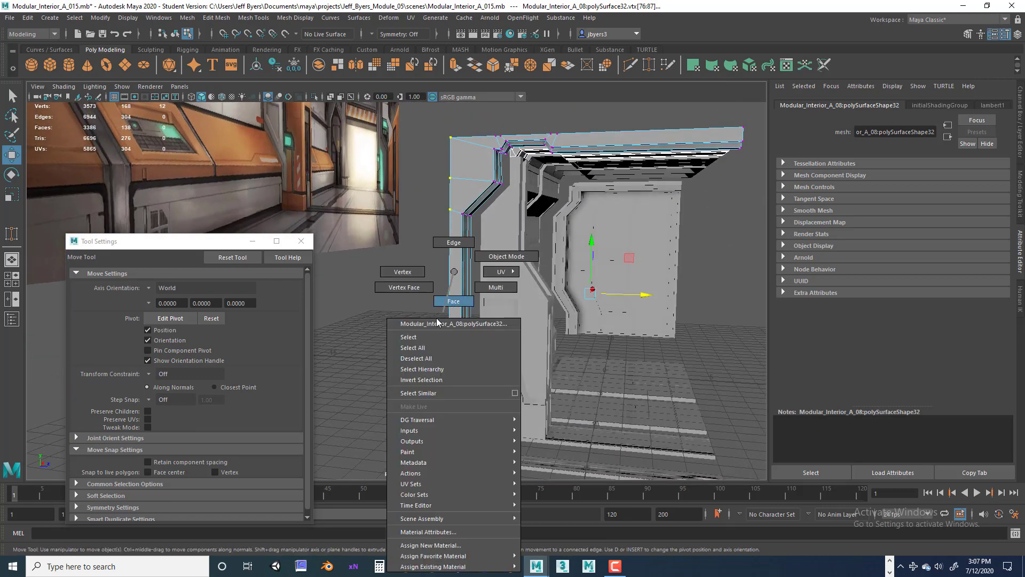
{"action": "left_click", "coordinate": [422, 337]}
- Select the neighbouring narrow ceiling piece as an object and examine its upper side and beam end
{"action": "left_click_drag", "start_coordinate": [487, 339], "coordinate": [529, 307], "text": "alt"}
{"action": "left_click_drag", "start_coordinate": [479, 283], "coordinate": [546, 283], "text": "alt"}
{"action": "left_click", "coordinate": [561, 274], "text": "shift"}
{"action": "right_click", "coordinate": [577, 272]}
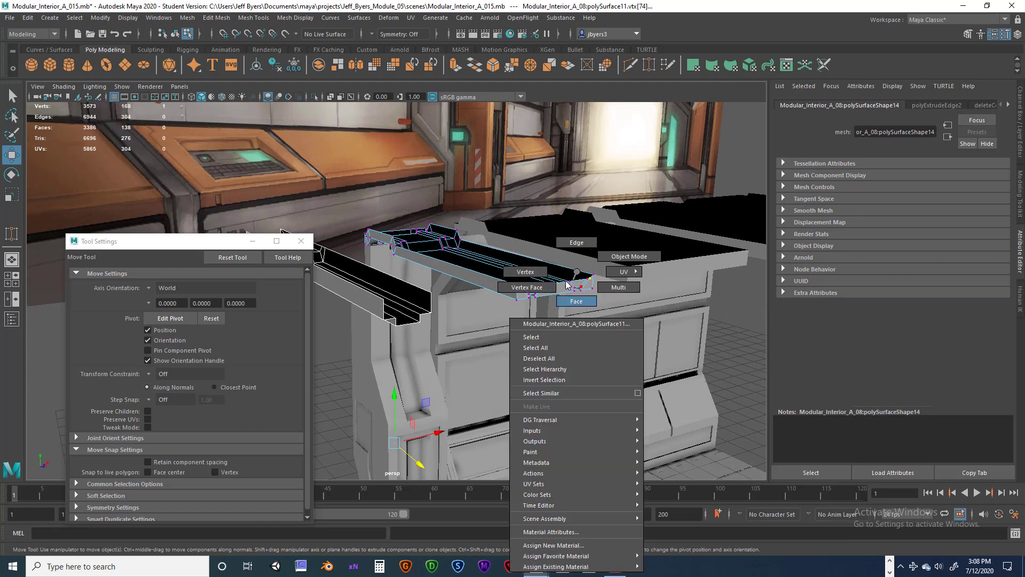
{"action": "left_click", "coordinate": [538, 340]}
{"action": "scroll", "coordinate": [545, 325], "scroll_direction": "down", "scroll_amount": 3}
{"action": "scroll", "coordinate": [546, 325], "scroll_direction": "up", "scroll_amount": 5}
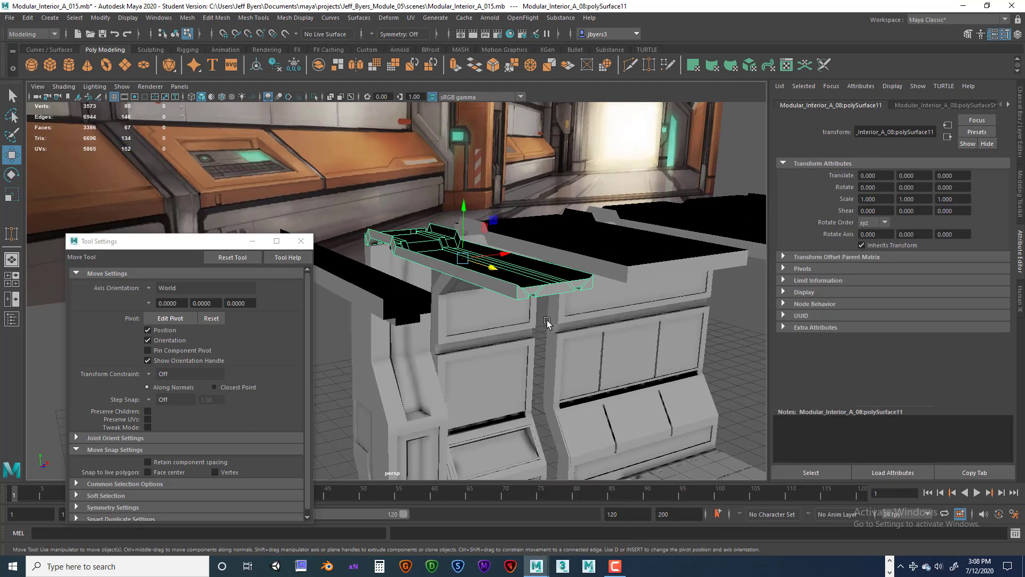
{"action": "left_click_drag", "start_coordinate": [547, 325], "coordinate": [545, 284], "text": "alt"}
{"action": "scroll", "coordinate": [544, 289], "scroll_direction": "down", "scroll_amount": 5}
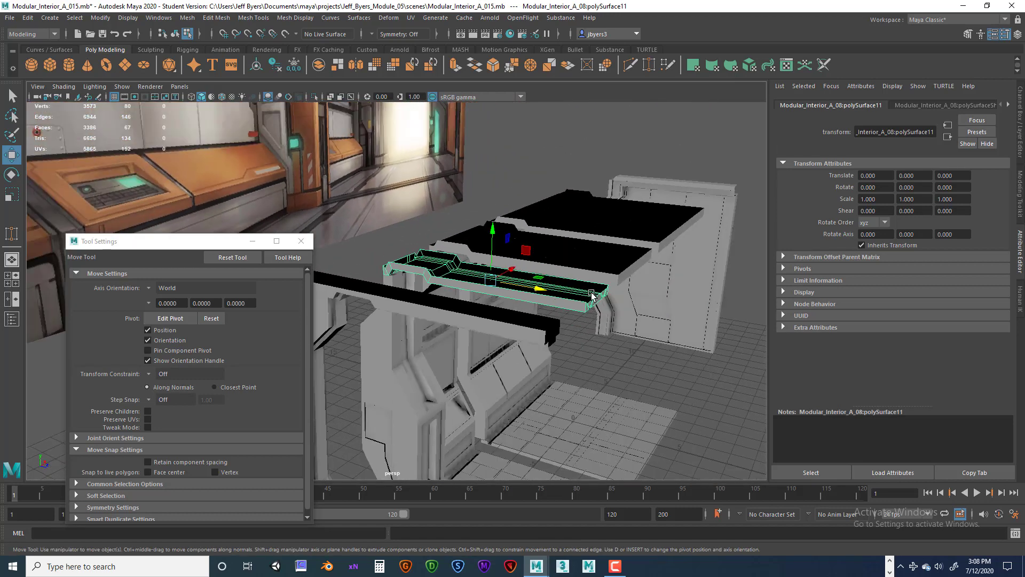
{"action": "scroll", "coordinate": [600, 297], "scroll_direction": "up", "scroll_amount": 5}
{"action": "left_click_drag", "start_coordinate": [607, 297], "coordinate": [571, 288], "text": "alt"}
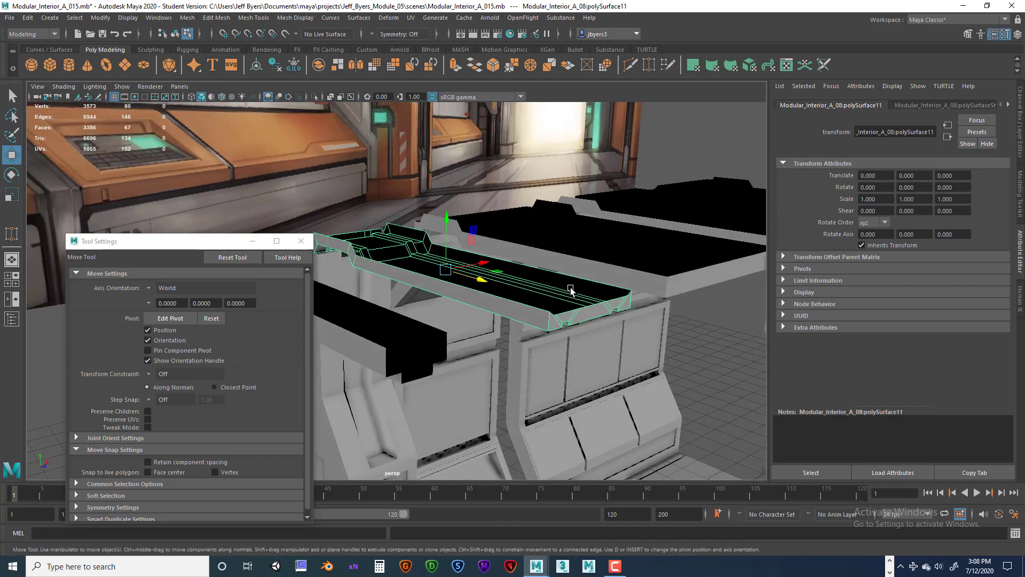
{"action": "right_click", "coordinate": [574, 271]}
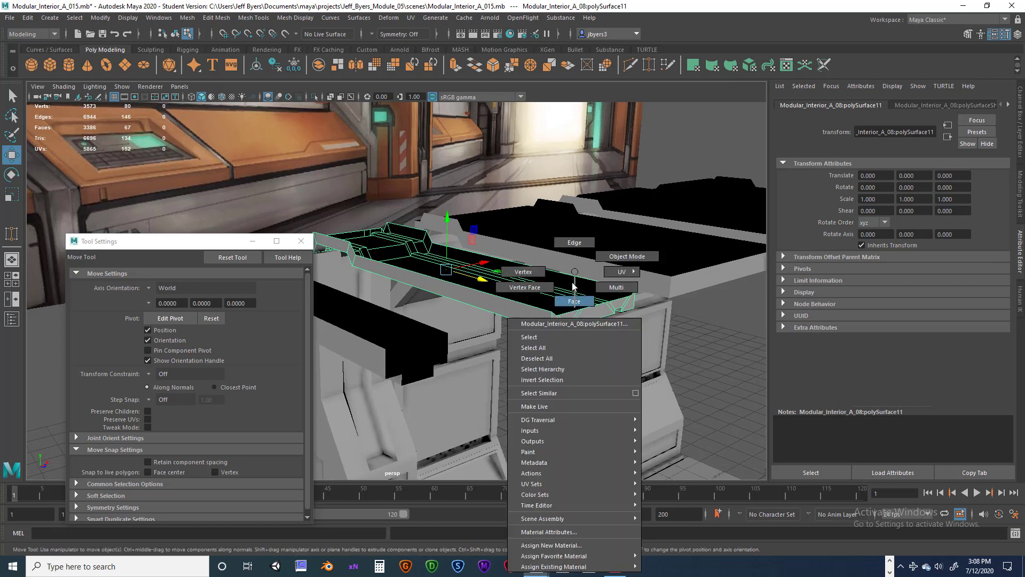
{"action": "left_click", "coordinate": [528, 272]}
{"action": "key", "text": "space"}
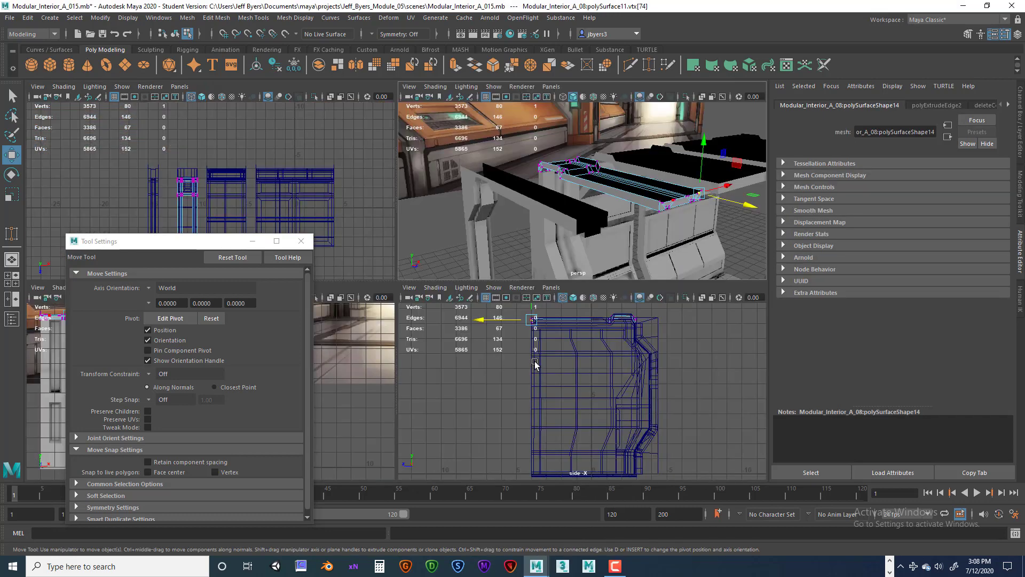
{"action": "key", "text": "space"}
{"action": "left_click_drag", "start_coordinate": [598, 272], "coordinate": [530, 266], "text": "alt"}
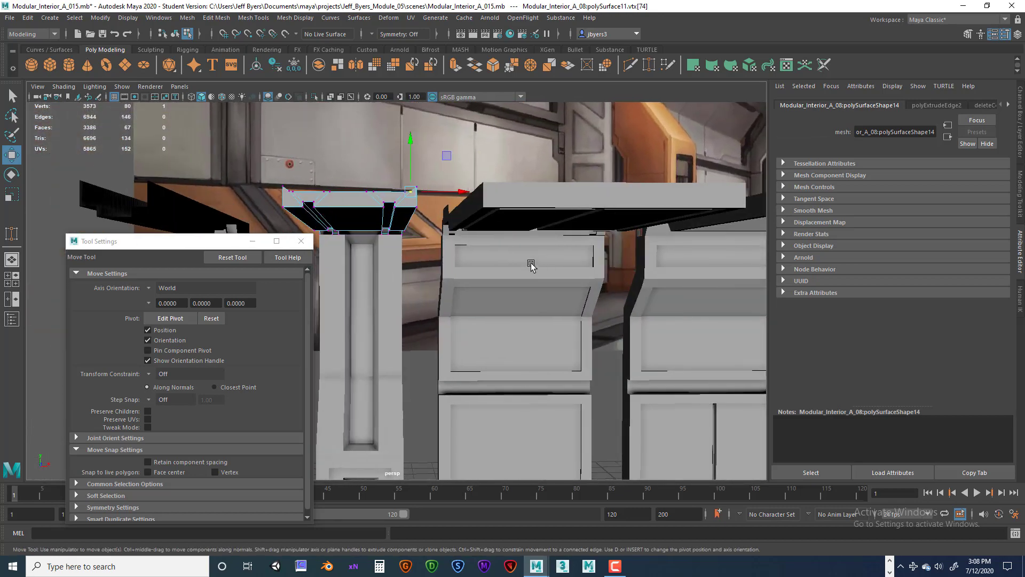
{"action": "left_click_drag", "start_coordinate": [258, 170], "coordinate": [449, 197]}
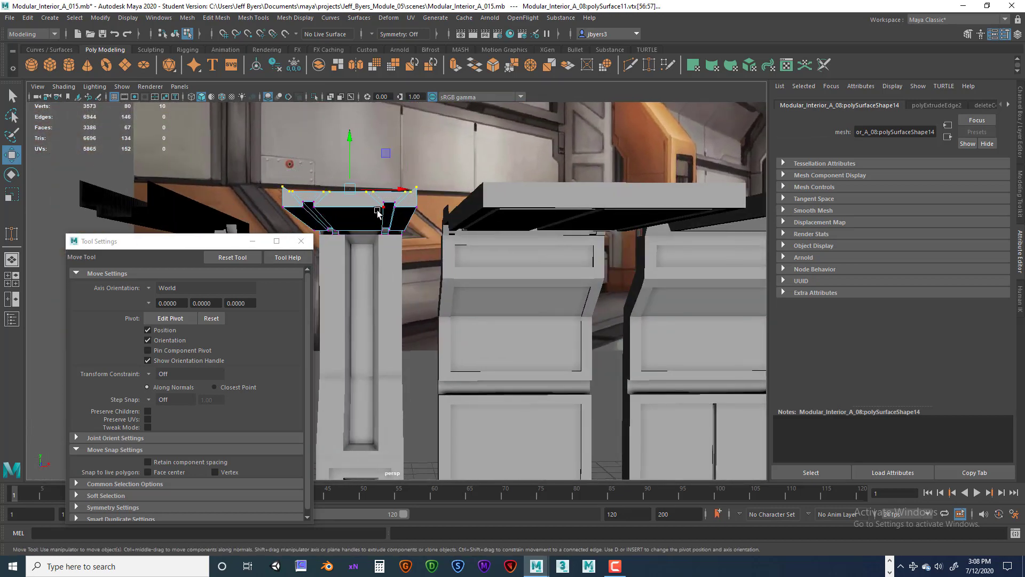
{"action": "left_click_drag", "start_coordinate": [378, 206], "coordinate": [574, 230], "text": "alt"}
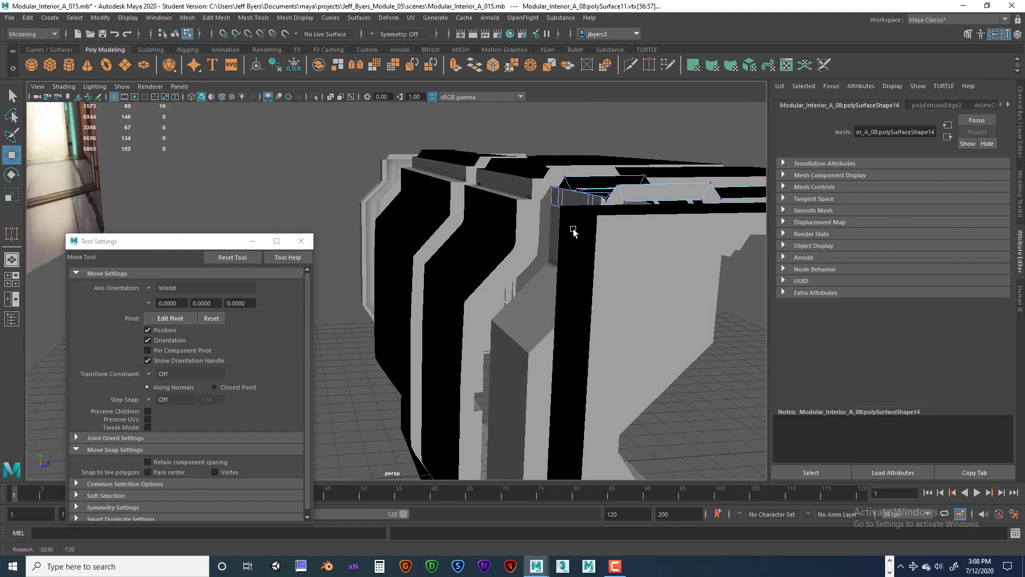
{"action": "middle_click_drag", "start_coordinate": [574, 229], "coordinate": [507, 249], "text": "alt"}
{"action": "left_click_drag", "start_coordinate": [507, 248], "coordinate": [359, 285], "text": "alt"}
{"action": "scroll", "coordinate": [389, 283], "scroll_direction": "down", "scroll_amount": 5}
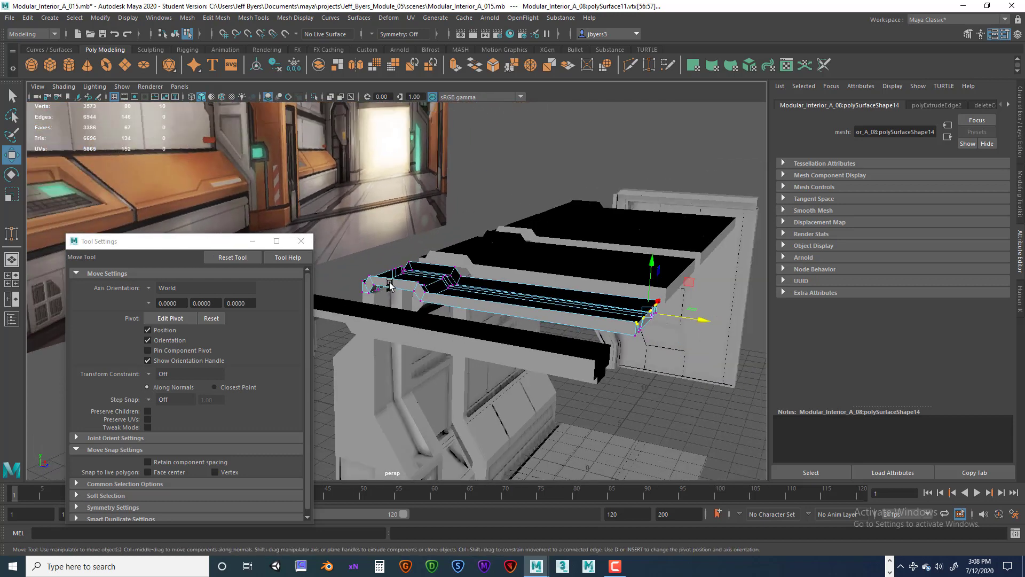
{"action": "left_click_drag", "start_coordinate": [597, 303], "coordinate": [574, 303], "text": "alt"}
- Select the narrow ceiling piece's upper outer border edge loop and convert the selection to vertices
{"action": "right_click_drag", "start_coordinate": [580, 319], "coordinate": [581, 242]}
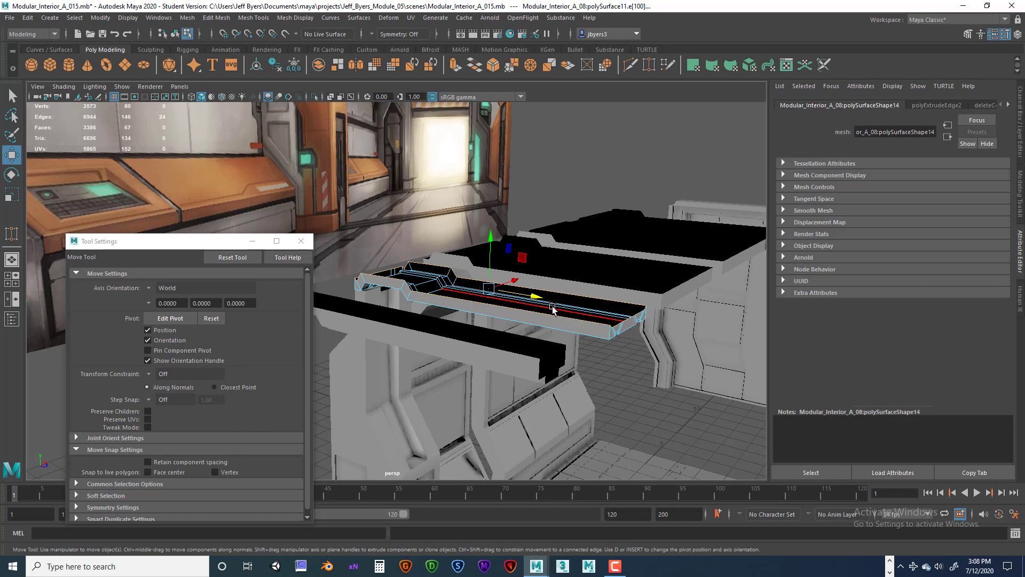
{"action": "left_click_drag", "start_coordinate": [560, 318], "coordinate": [540, 318], "text": "alt"}
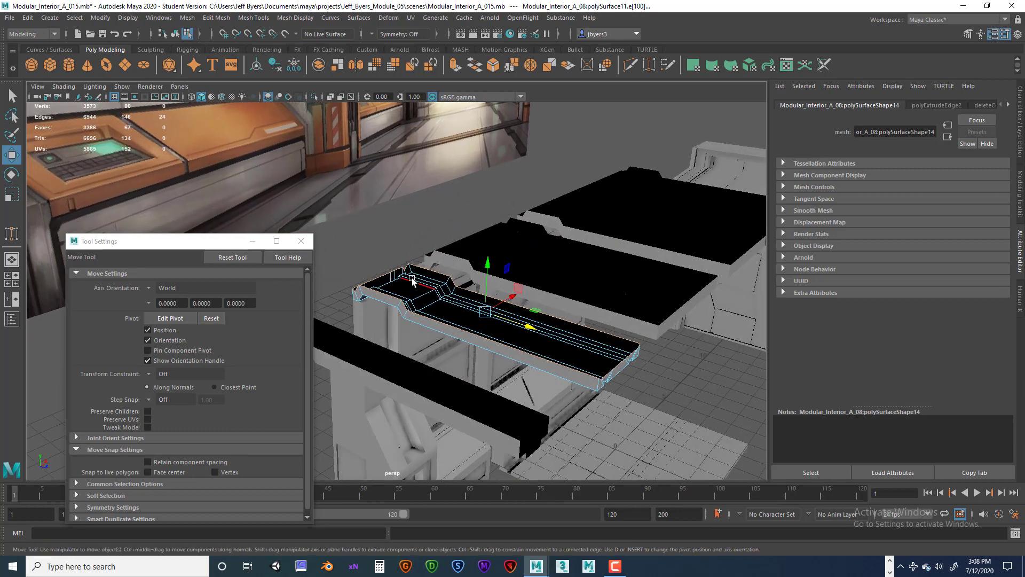
{"action": "left_click", "coordinate": [100, 18]}
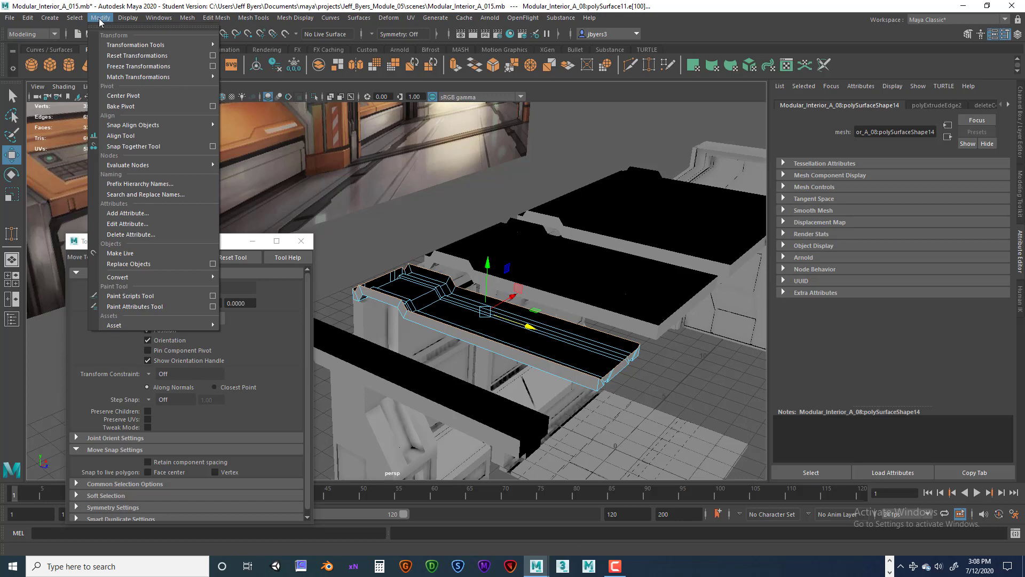
{"action": "mouse_move", "coordinate": [124, 278]}
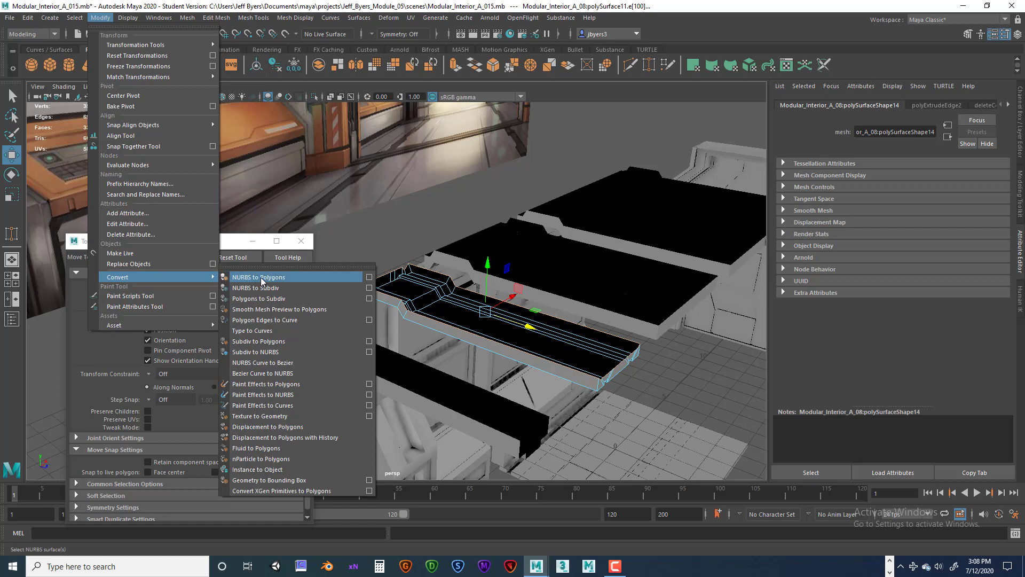
{"action": "mouse_move", "coordinate": [73, 18]}
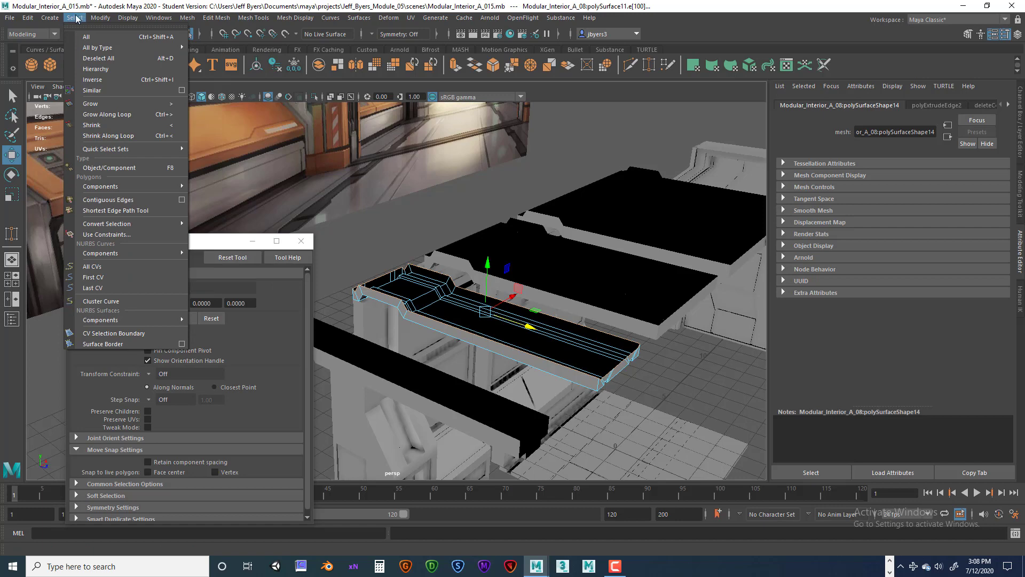
{"action": "mouse_move", "coordinate": [85, 187]}
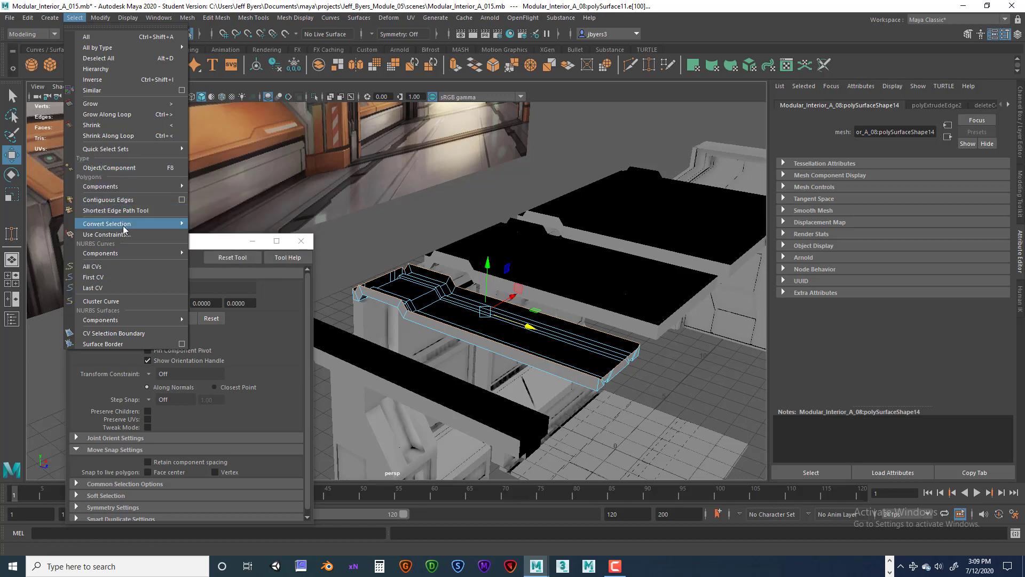
{"action": "mouse_move", "coordinate": [176, 224]}
{"action": "left_click", "coordinate": [216, 224]}
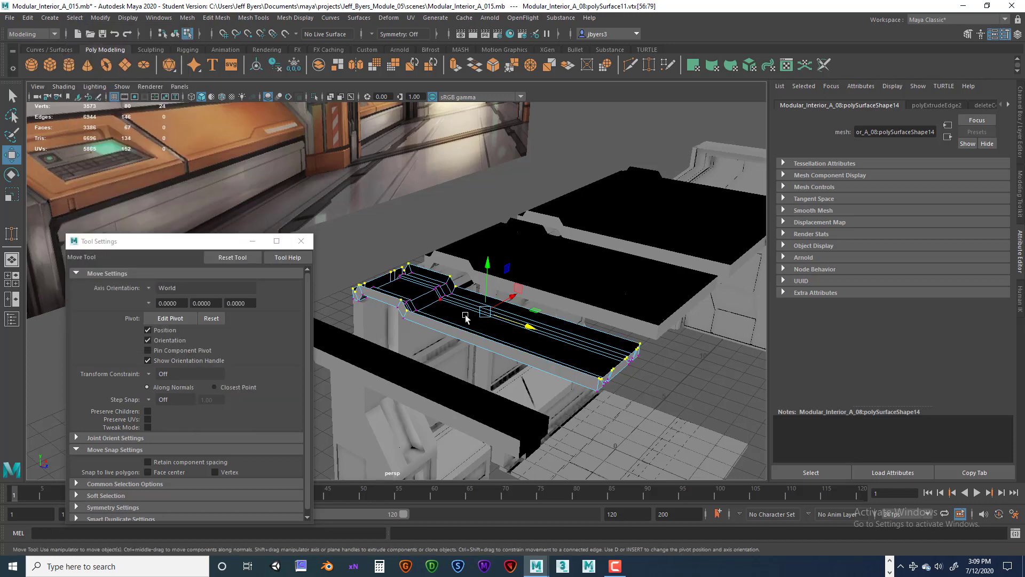
- Grid-snap the narrow ceiling piece's selected border vertices vertically onto one level in the side view
{"action": "key", "text": "space"}
{"action": "key", "text": "space"}
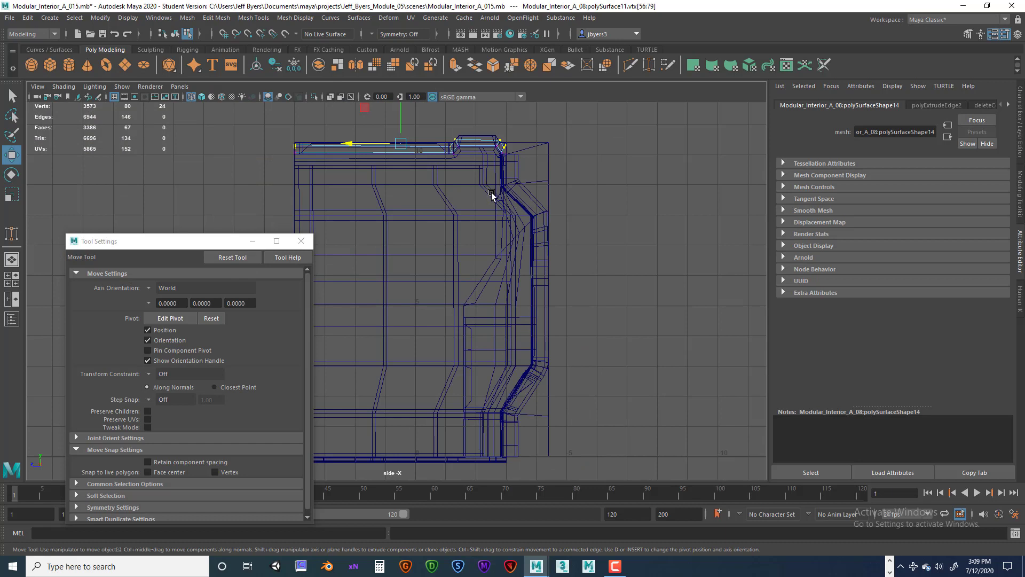
{"action": "middle_click_drag", "start_coordinate": [491, 194], "coordinate": [556, 343], "text": "alt"}
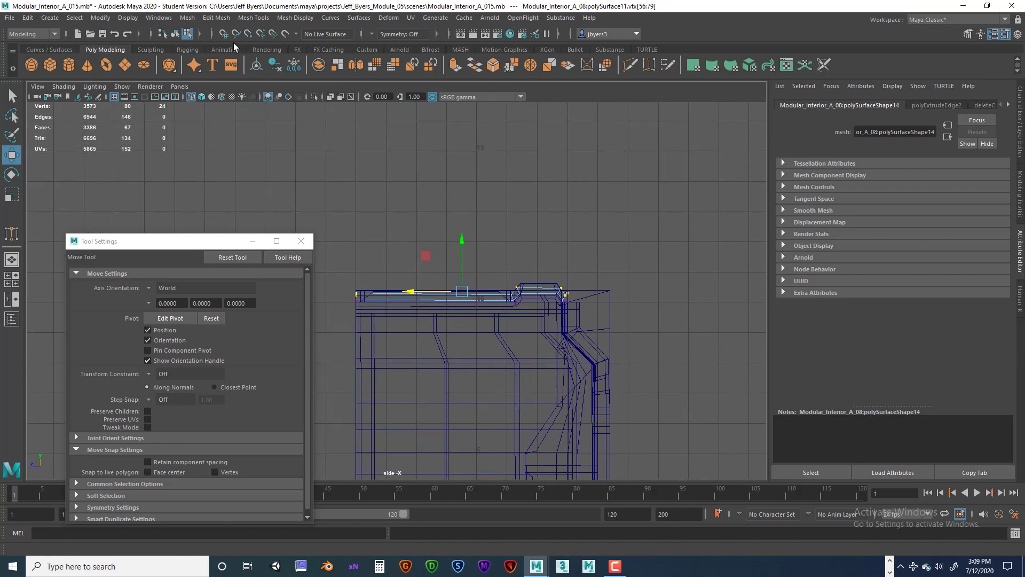
{"action": "left_click_drag", "start_coordinate": [462, 240], "coordinate": [462, 226]}
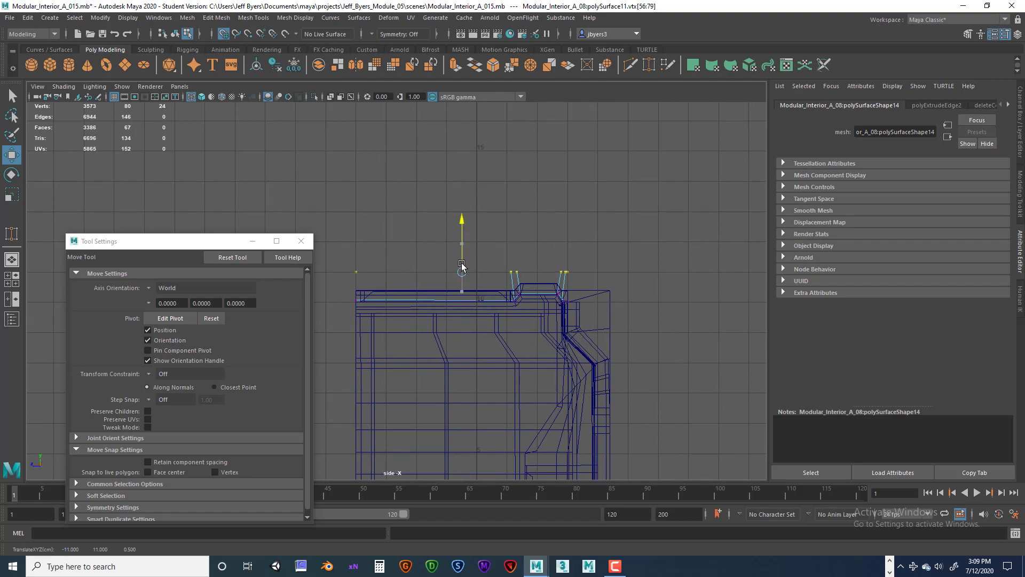
- Lower the levelled border vertices without snapping until they sit near the narrow ceiling piece's original upper height
{"action": "key", "text": "space"}
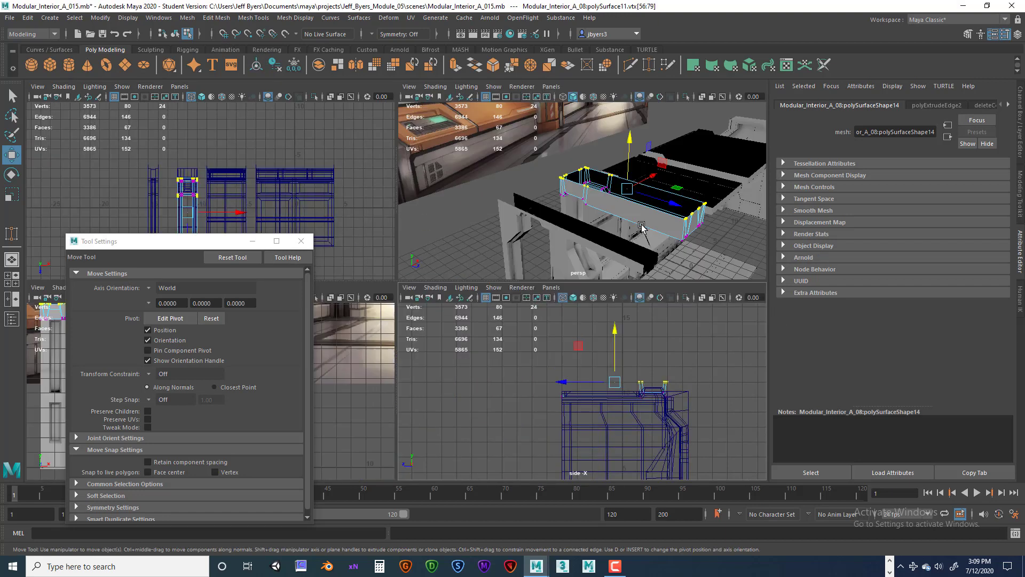
{"action": "key", "text": "space"}
{"action": "left_click_drag", "start_coordinate": [524, 260], "coordinate": [576, 247], "text": "alt"}
{"action": "left_click_drag", "start_coordinate": [526, 189], "coordinate": [484, 315]}
{"action": "key", "text": "space"}
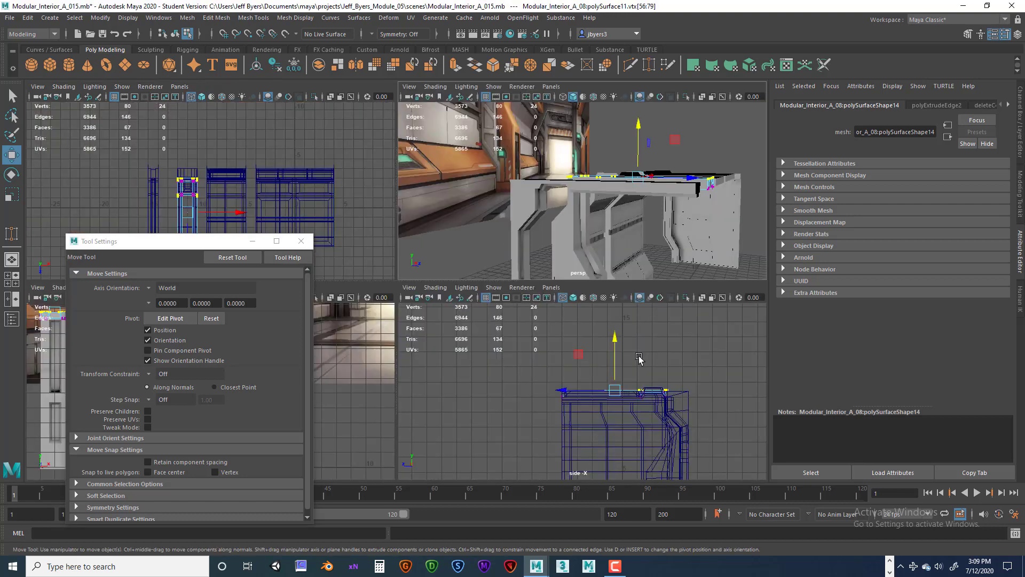
{"action": "key", "text": "space"}
{"action": "scroll", "coordinate": [585, 338], "scroll_direction": "up", "scroll_amount": 3}
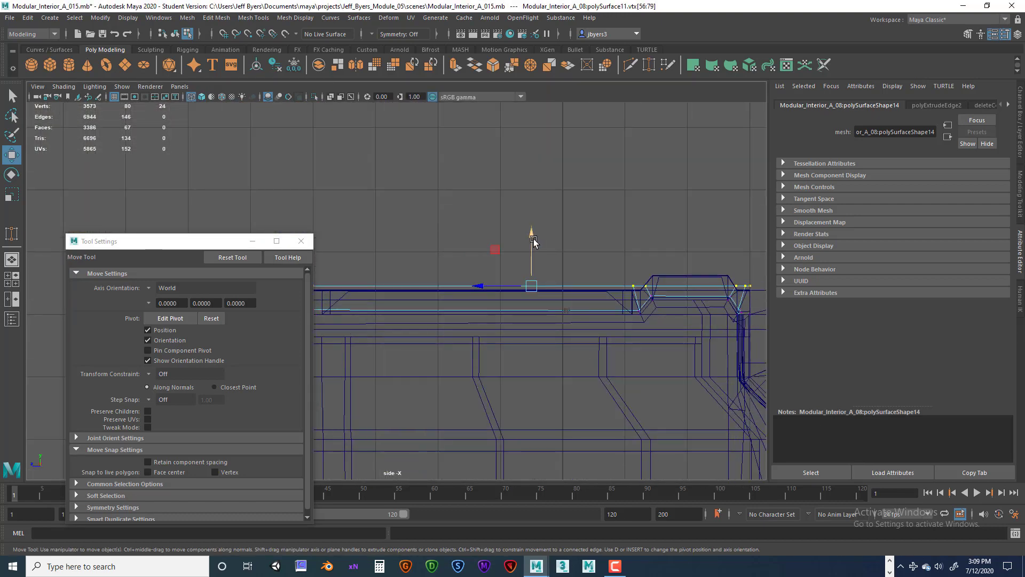
{"action": "left_click_drag", "start_coordinate": [533, 241], "coordinate": [609, 295]}
{"action": "key", "text": "space"}
{"action": "key", "text": "space"}
{"action": "scroll", "coordinate": [609, 296], "scroll_direction": "up", "scroll_amount": 8}
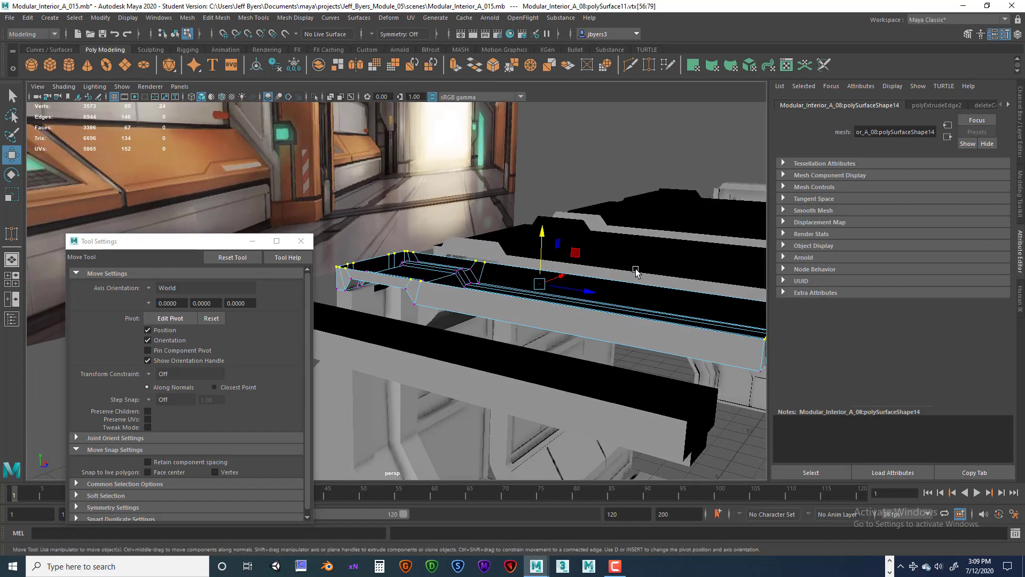
- Select the upper outer border edge loop of the next wider ceiling piece and convert it to vertices
{"action": "left_click", "coordinate": [635, 272]}
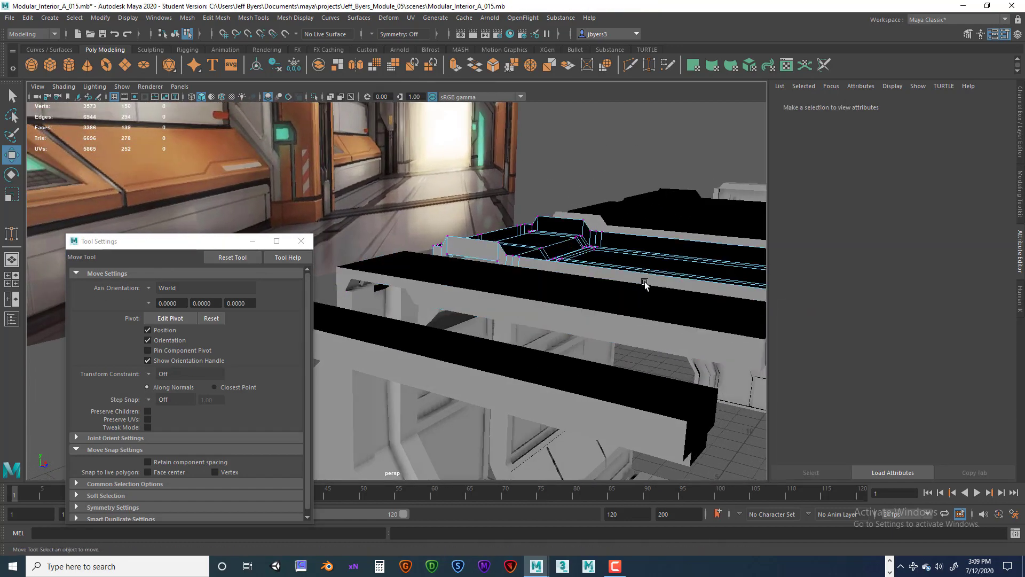
{"action": "left_click_drag", "start_coordinate": [648, 284], "coordinate": [601, 345], "text": "alt"}
{"action": "right_click", "coordinate": [599, 345]}
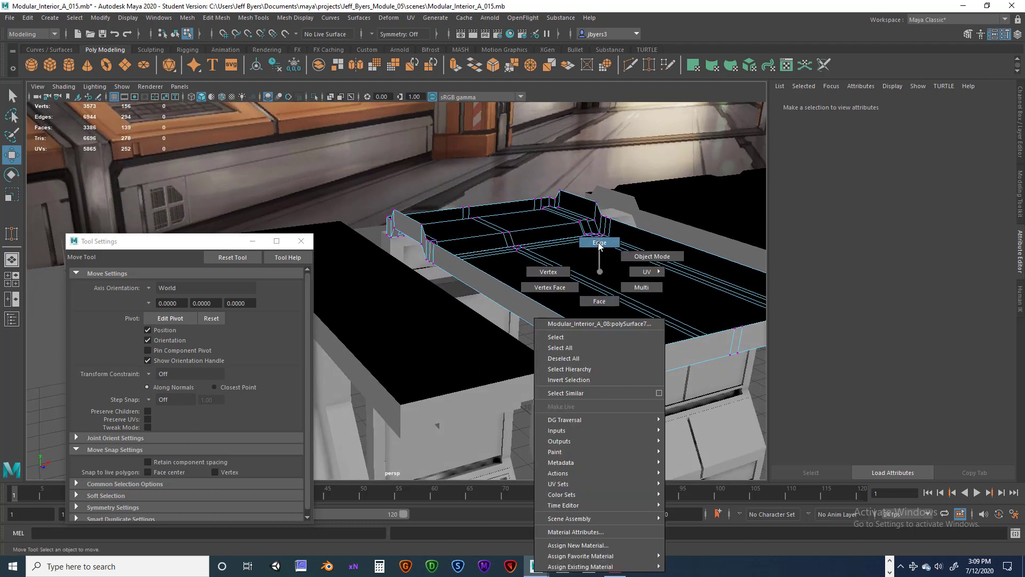
{"action": "right_click_drag", "start_coordinate": [599, 246], "coordinate": [599, 244]}
{"action": "double_click", "coordinate": [579, 324]}
{"action": "left_click_drag", "start_coordinate": [540, 337], "coordinate": [588, 341], "text": "alt"}
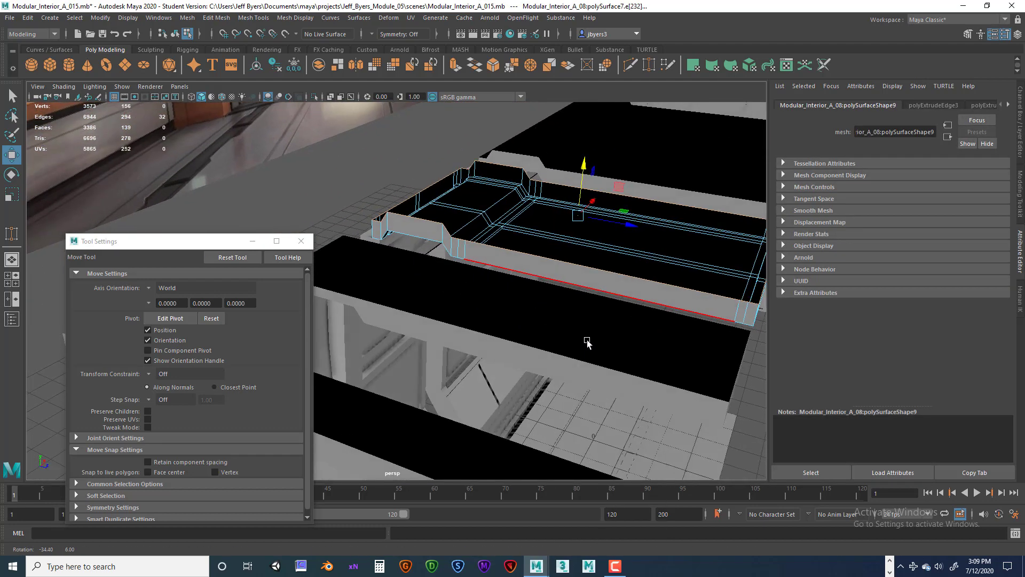
{"action": "left_click", "coordinate": [75, 17]}
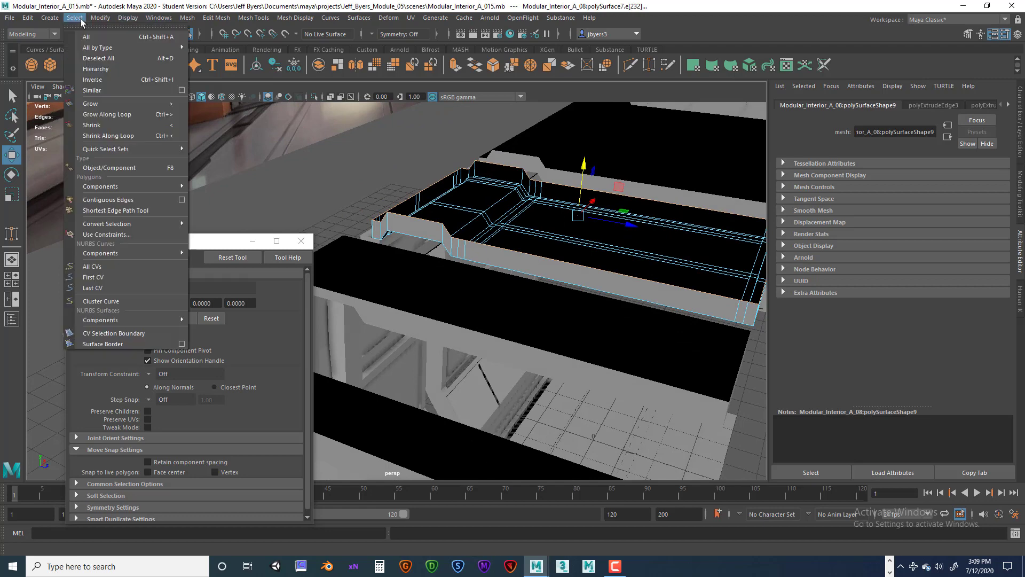
{"action": "mouse_move", "coordinate": [98, 188]}
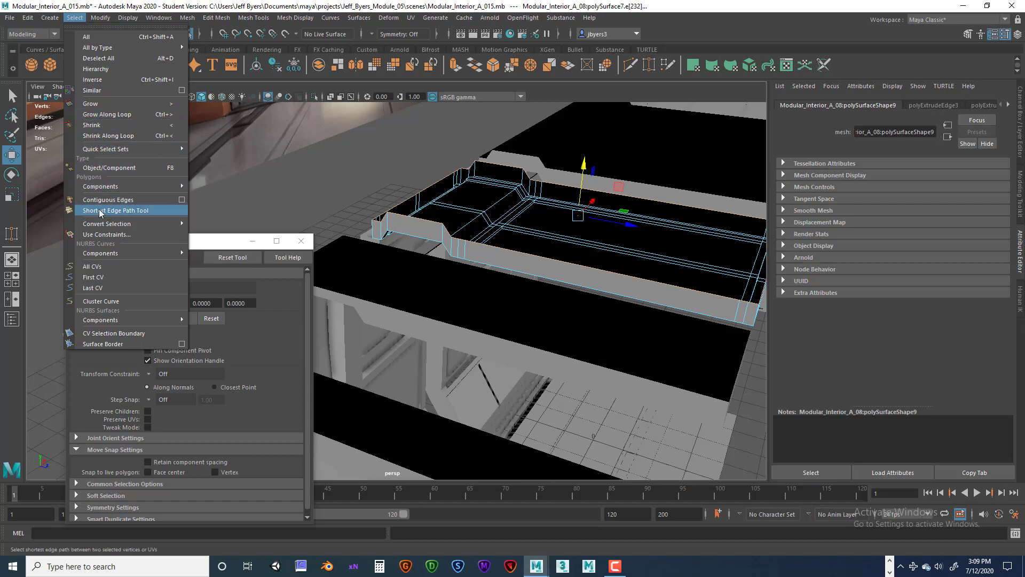
{"action": "mouse_move", "coordinate": [107, 224]}
{"action": "left_click", "coordinate": [214, 223]}
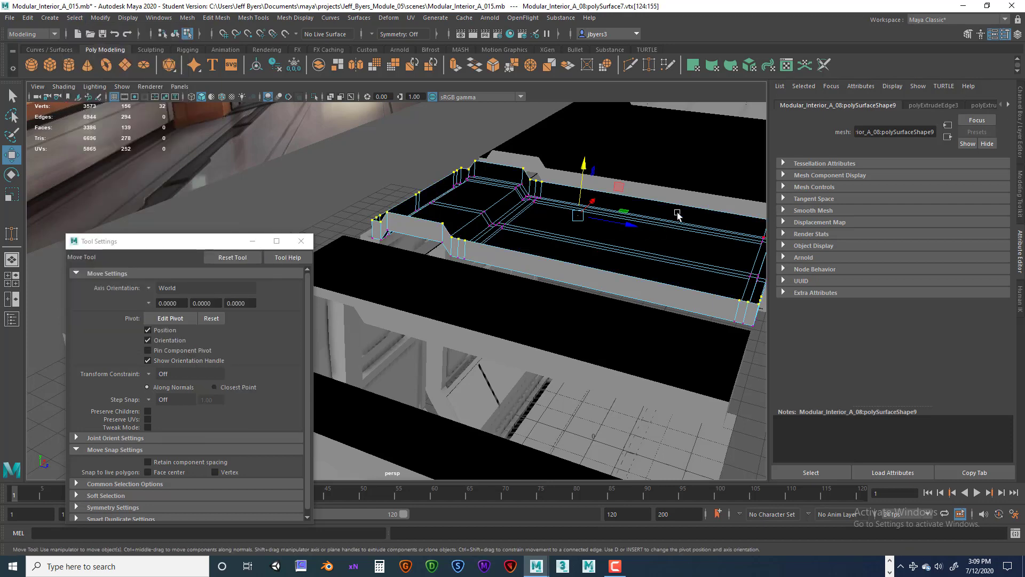
- Grid-snap the border vertices vertically onto one level, lower them without snapping to form a low rim, and return the piece to object mode
{"action": "left_click_drag", "start_coordinate": [586, 164], "coordinate": [584, 145]}
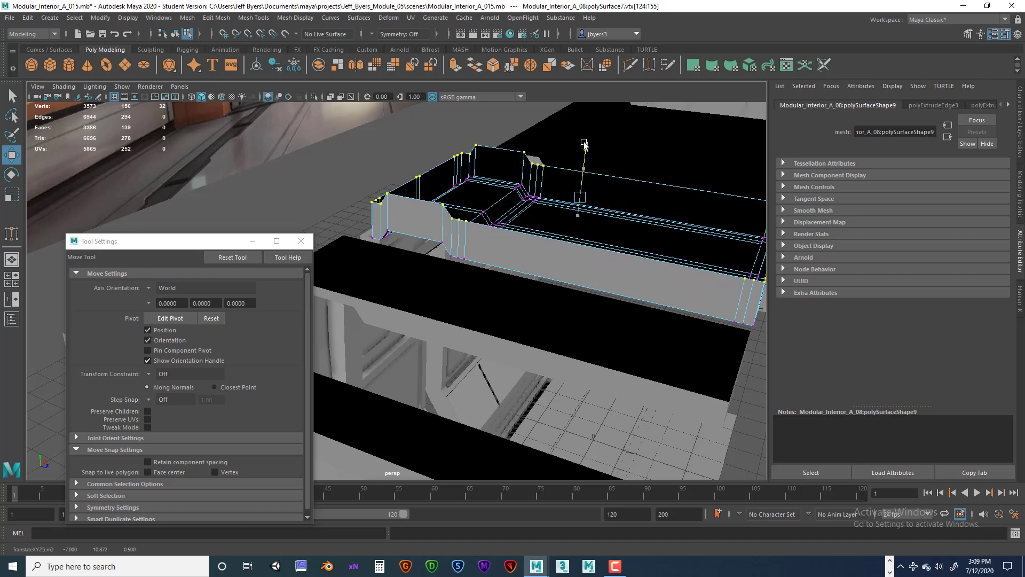
{"action": "key", "text": "ctrl+z"}
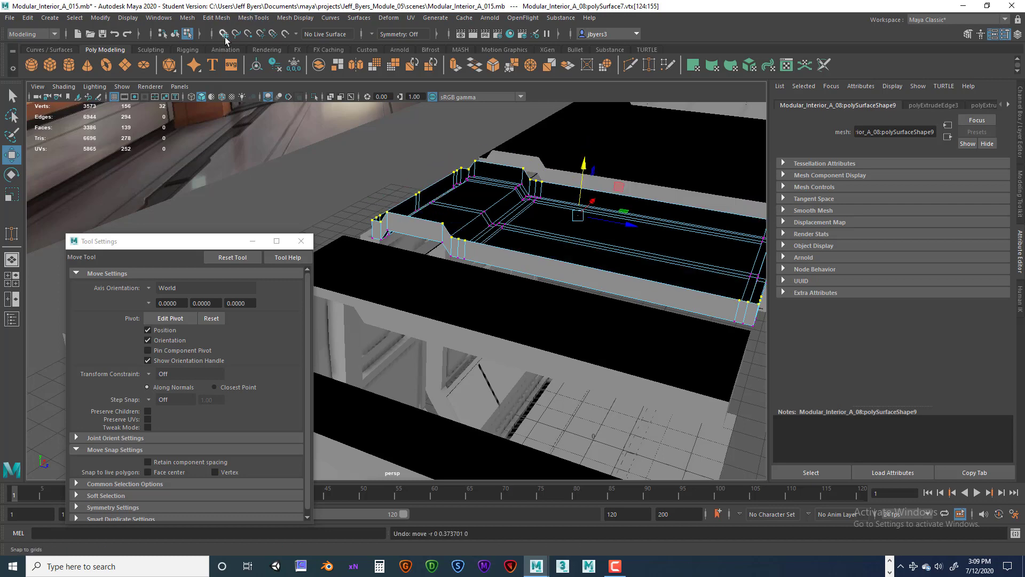
{"action": "left_click_drag", "start_coordinate": [587, 163], "coordinate": [584, 156]}
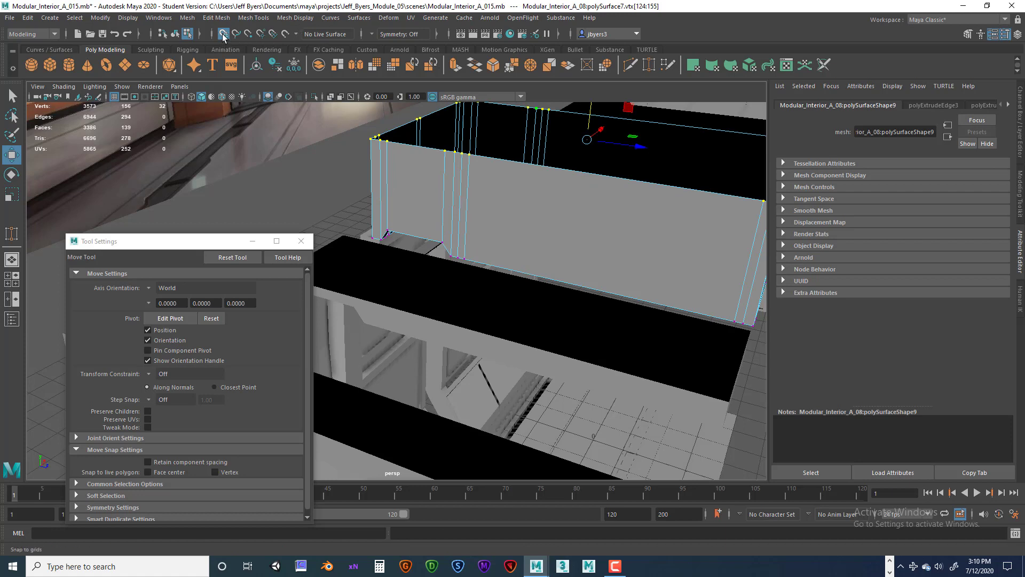
{"action": "left_click_drag", "start_coordinate": [588, 115], "coordinate": [509, 229]}
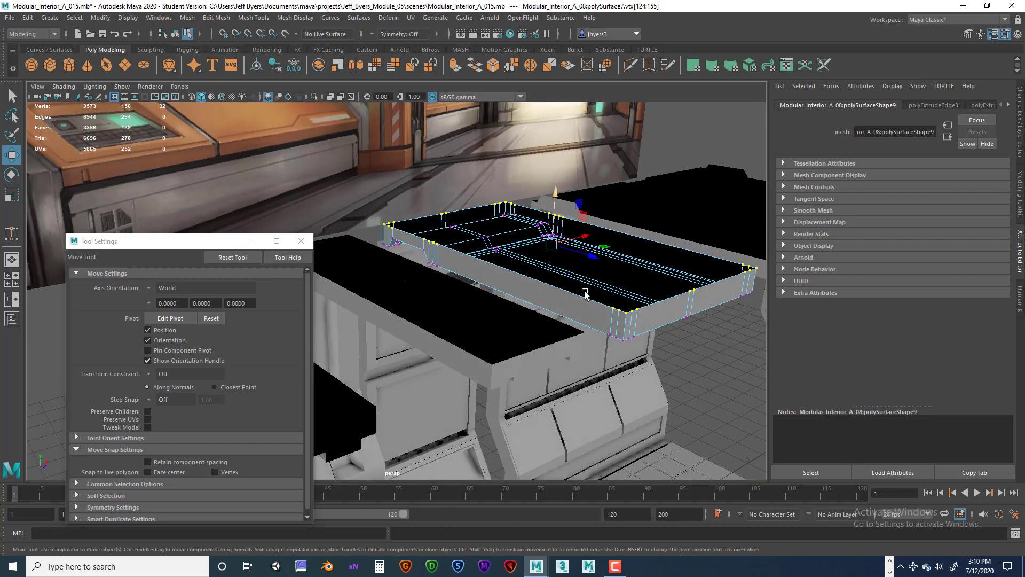
{"action": "left_click_drag", "start_coordinate": [552, 188], "coordinate": [554, 192]}
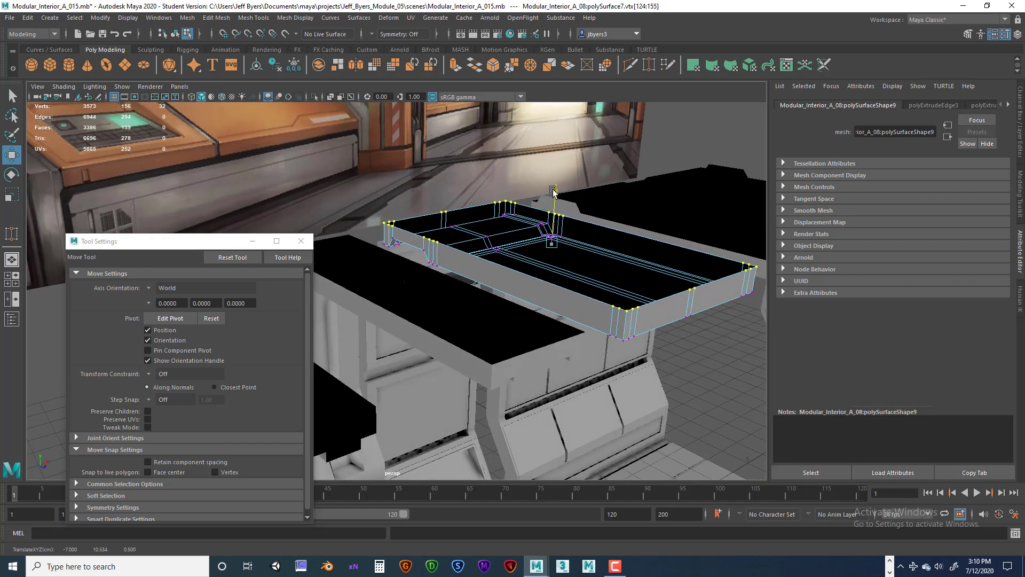
{"action": "right_click", "coordinate": [644, 310]}
{"action": "left_click", "coordinate": [621, 336]}
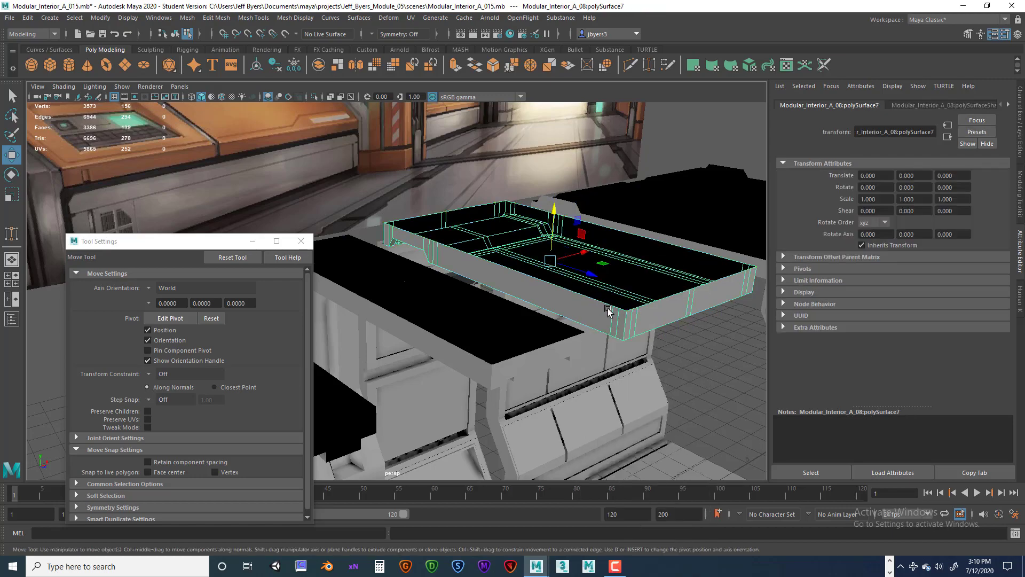
- Select the upper outer border edge loop of the last ceiling piece, nearest the standing wall panel
{"action": "left_click_drag", "start_coordinate": [620, 331], "coordinate": [539, 315], "text": "alt"}
{"action": "left_click", "coordinate": [543, 311], "text": "shift"}
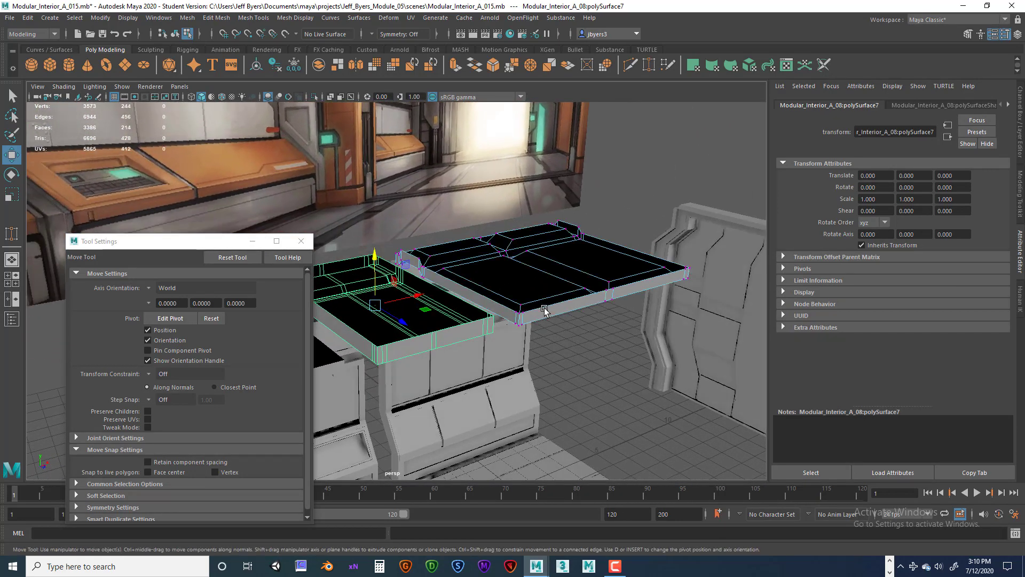
{"action": "right_click_drag", "start_coordinate": [545, 308], "coordinate": [548, 302]}
{"action": "right_click_drag", "start_coordinate": [551, 247], "coordinate": [552, 245]}
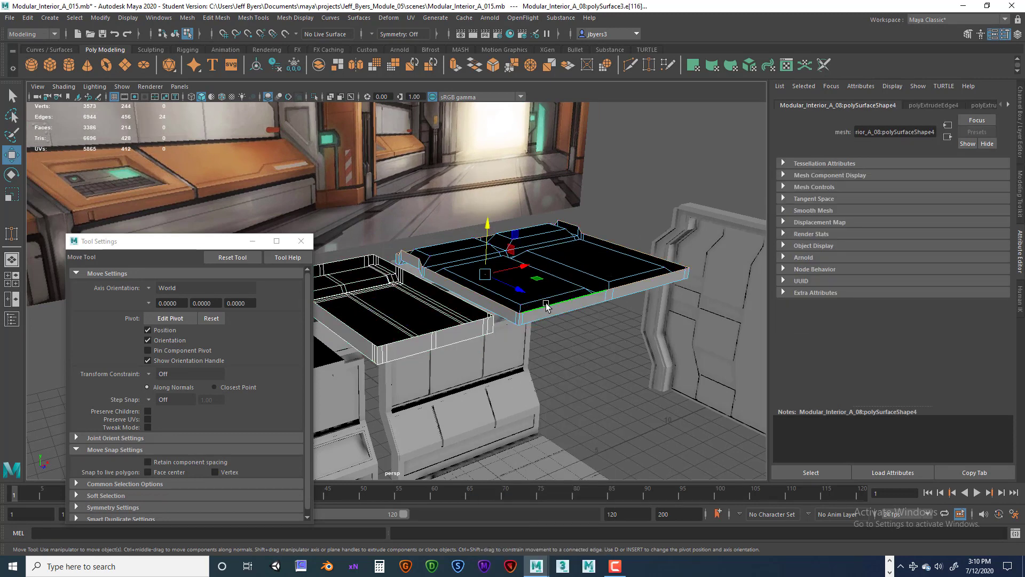
{"action": "double_click", "coordinate": [549, 304]}
{"action": "left_click_drag", "start_coordinate": [551, 302], "coordinate": [556, 311], "text": "alt"}
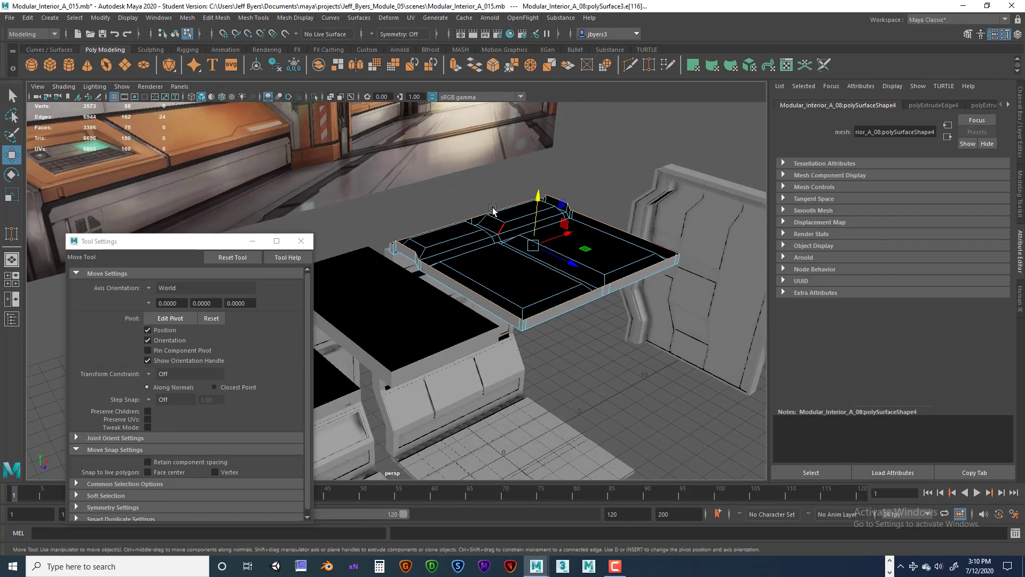
- Convert the selected upper border loop of the last ceiling piece to vertices
{"action": "left_click", "coordinate": [74, 18]}
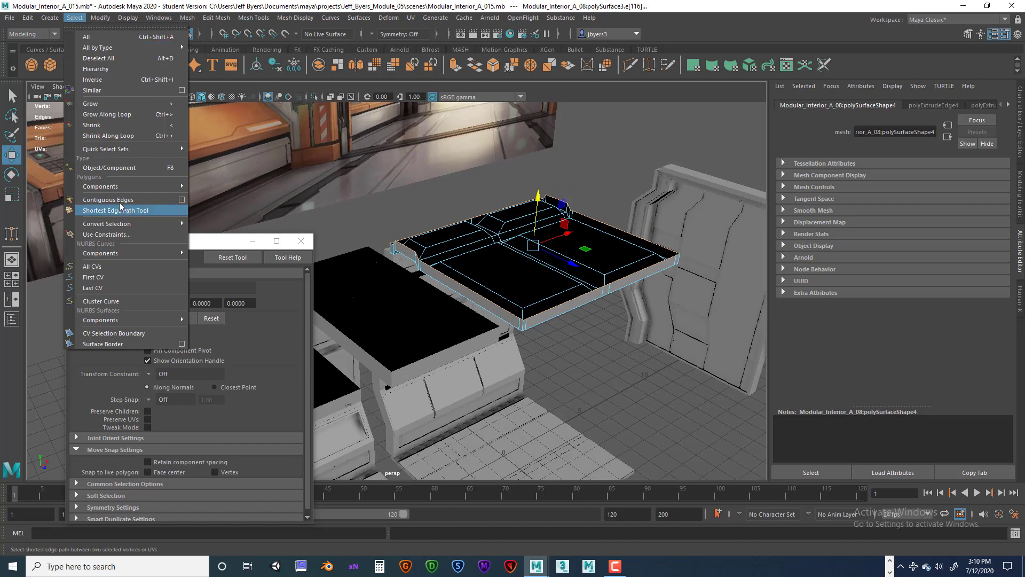
{"action": "mouse_move", "coordinate": [106, 223]}
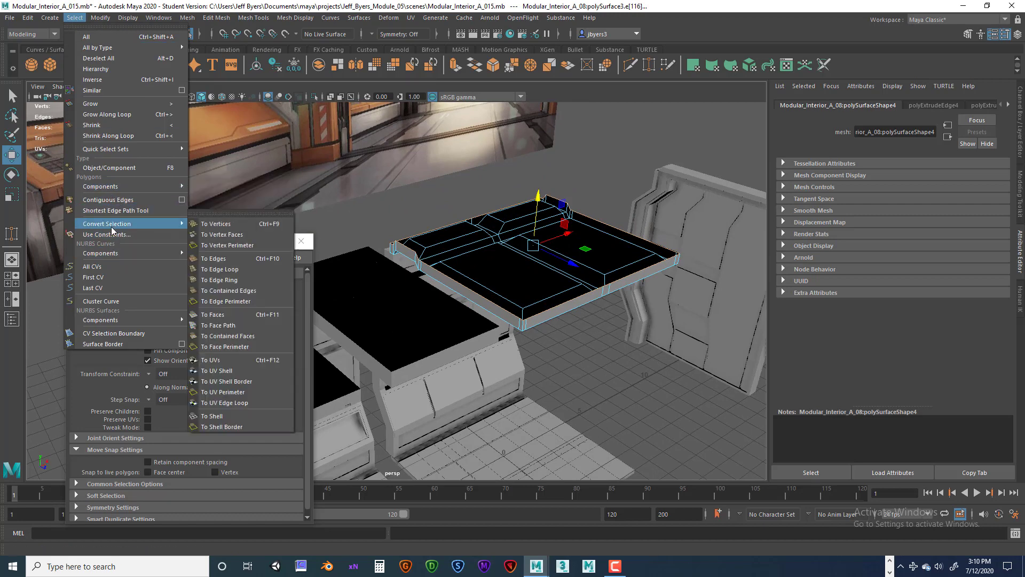
{"action": "left_click", "coordinate": [203, 225]}
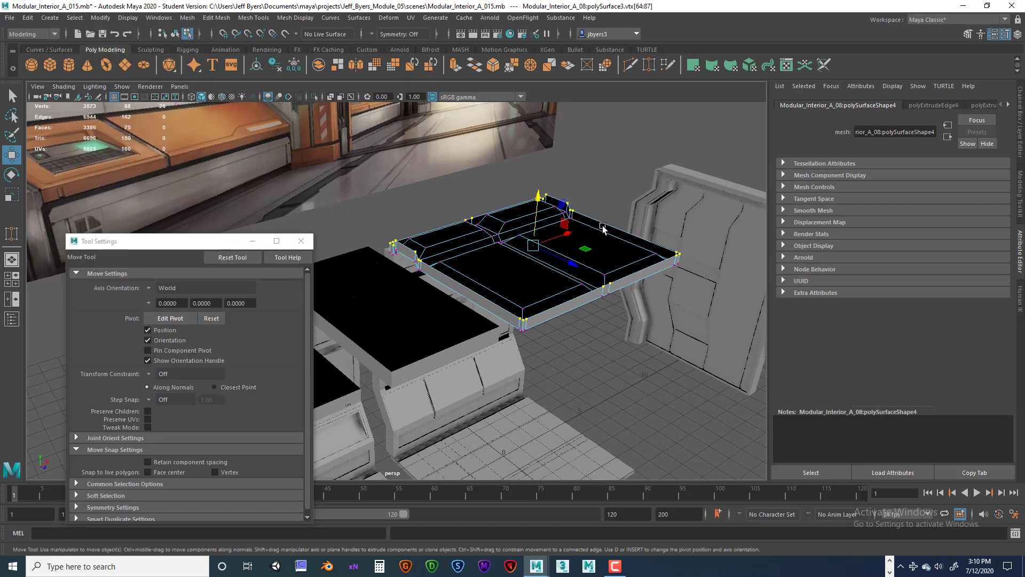
{"action": "left_click_drag", "start_coordinate": [602, 227], "coordinate": [577, 225], "text": "alt"}
- Grid-snap the border vertices vertically onto one level, lower them without snapping to form a low rim, and return the ceiling piece to object mode
{"action": "left_click", "coordinate": [223, 34]}
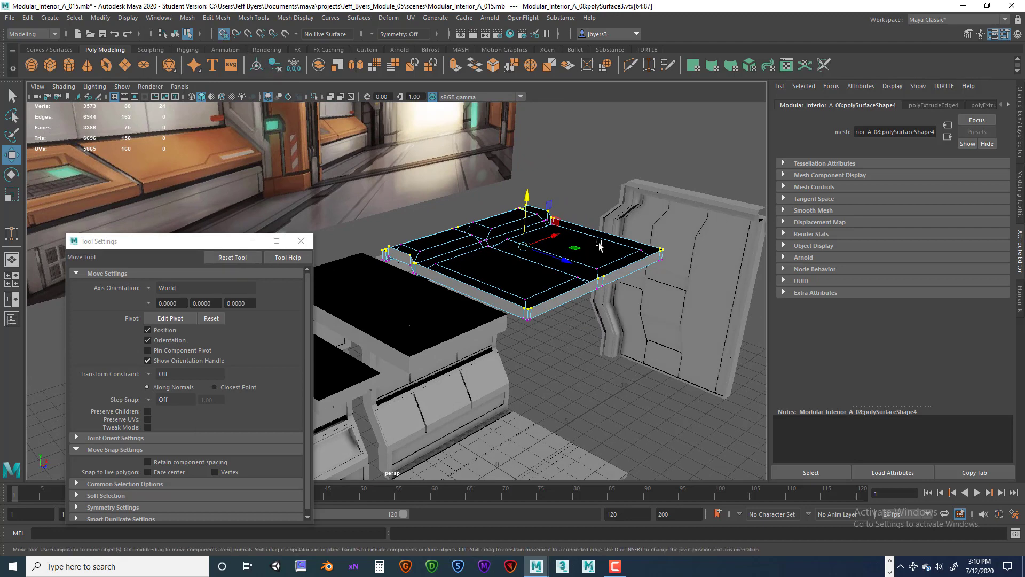
{"action": "left_click_drag", "start_coordinate": [529, 199], "coordinate": [527, 186]}
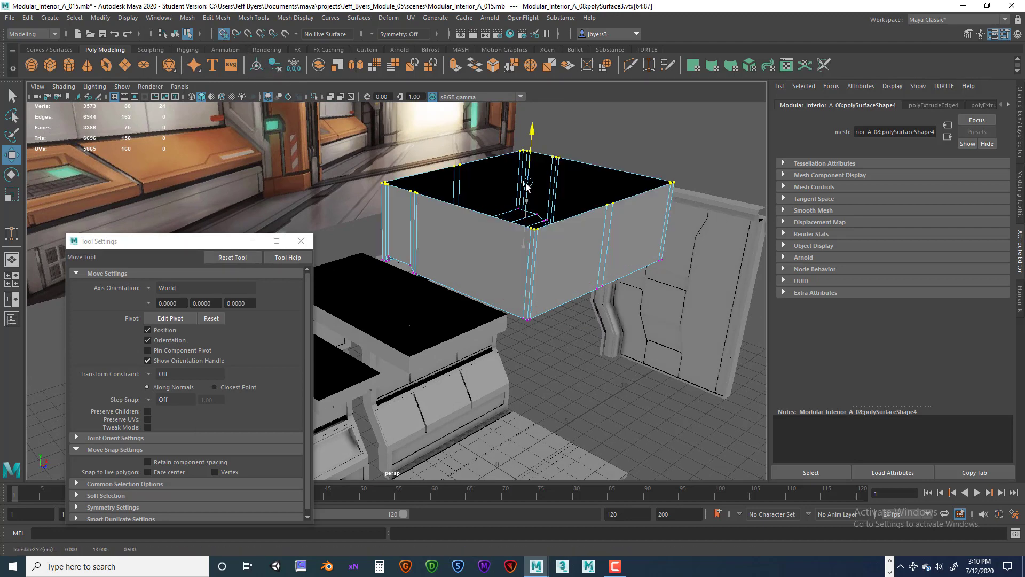
{"action": "left_click", "coordinate": [224, 35]}
{"action": "left_click_drag", "start_coordinate": [531, 140], "coordinate": [520, 203]}
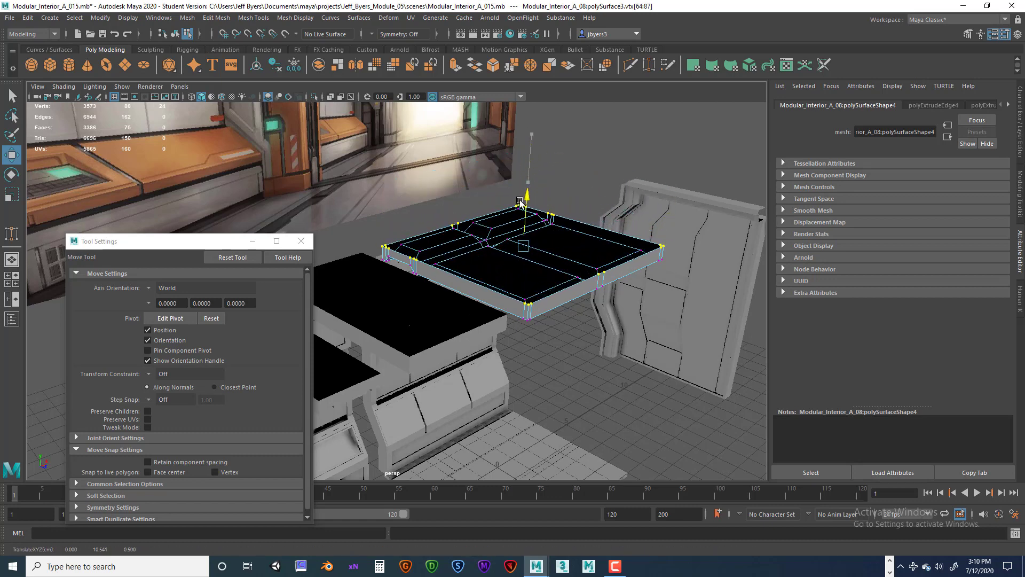
{"action": "right_click_drag", "start_coordinate": [581, 272], "coordinate": [568, 335]}
{"action": "scroll", "coordinate": [603, 315], "scroll_direction": "down", "scroll_amount": 5}
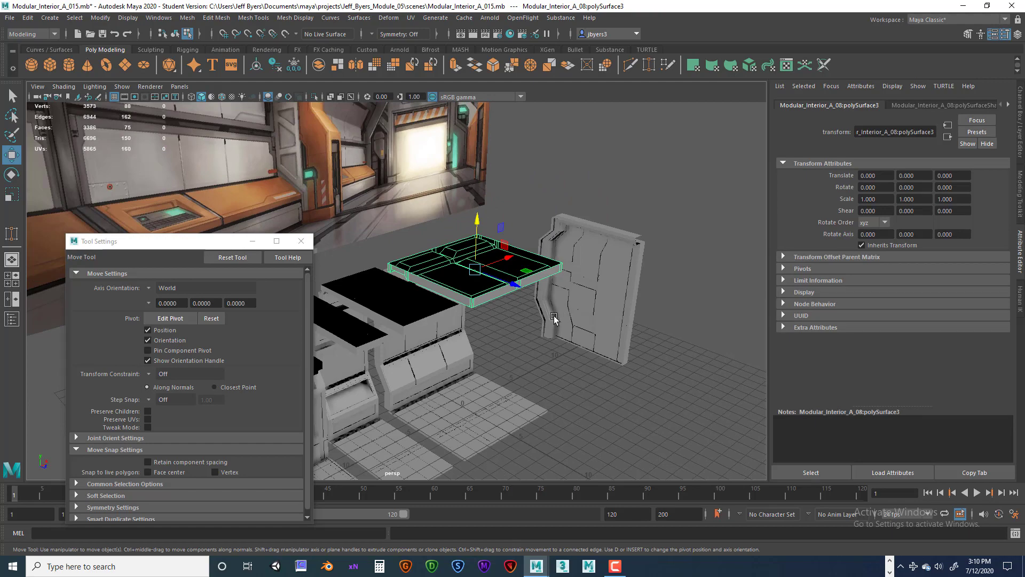
- Select the back faces of the narrow wall frame from top to bottom, check the selection from both sides, and delete them
{"action": "mouse_move", "coordinate": [554, 319]}
{"action": "left_mouse_down", "text": "alt"}
{"action": "mouse_move", "coordinate": [644, 220]}
{"action": "mouse_move", "coordinate": [684, 242]}
{"action": "mouse_move", "coordinate": [556, 284]}
{"action": "mouse_move", "coordinate": [609, 280]}
{"action": "mouse_move", "coordinate": [523, 286]}
{"action": "mouse_move", "coordinate": [532, 322]}
{"action": "mouse_move", "coordinate": [610, 332]}
{"action": "mouse_move", "coordinate": [553, 333]}
{"action": "left_mouse_up", "text": "alt"}
{"action": "key", "text": "ctrl+z"}
{"action": "key", "text": "ctrl+z"}
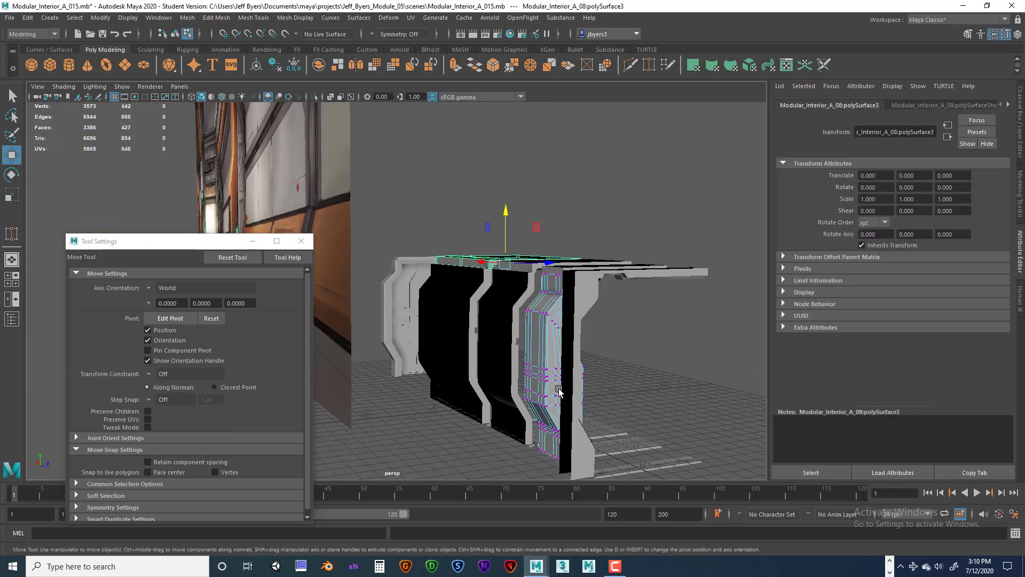
{"action": "left_click_drag", "start_coordinate": [556, 391], "coordinate": [515, 262], "text": "alt"}
{"action": "right_click", "coordinate": [516, 255]}
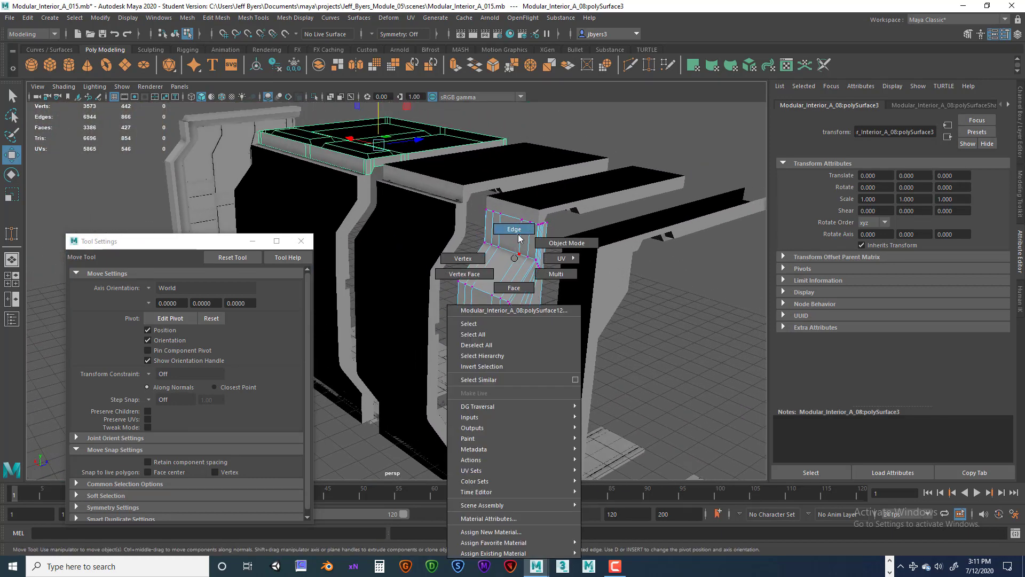
{"action": "left_click", "coordinate": [511, 291]}
{"action": "left_click", "coordinate": [521, 278]}
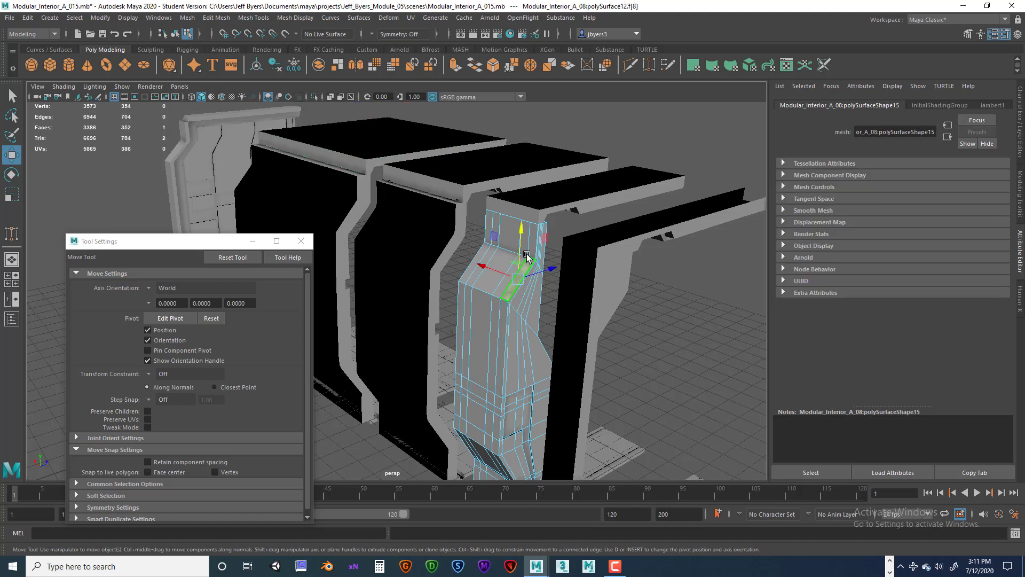
{"action": "key", "text": "q"}
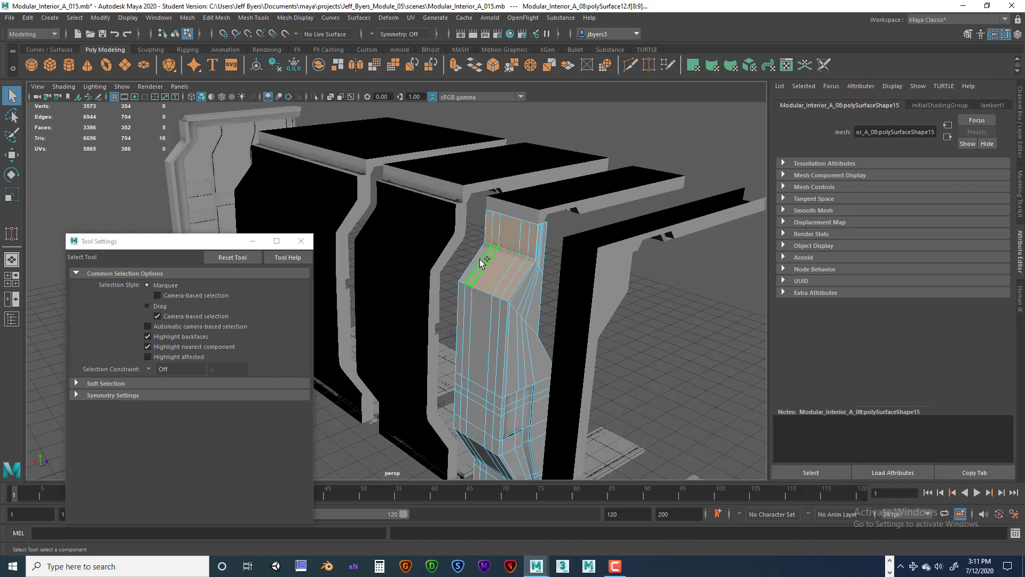
{"action": "left_click", "coordinate": [483, 313], "text": "shift"}
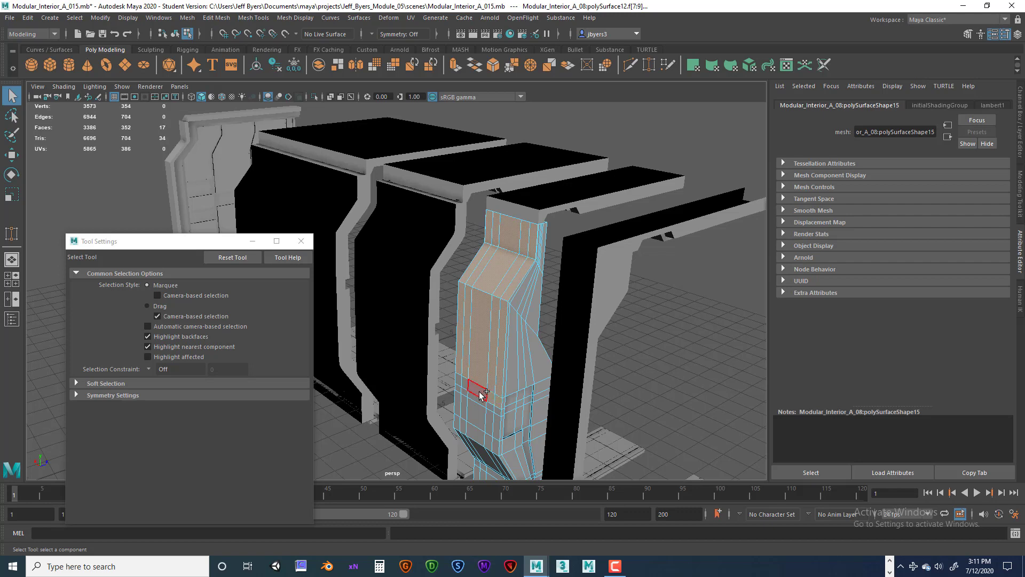
{"action": "middle_click_drag", "start_coordinate": [484, 333], "coordinate": [496, 174], "text": "alt"}
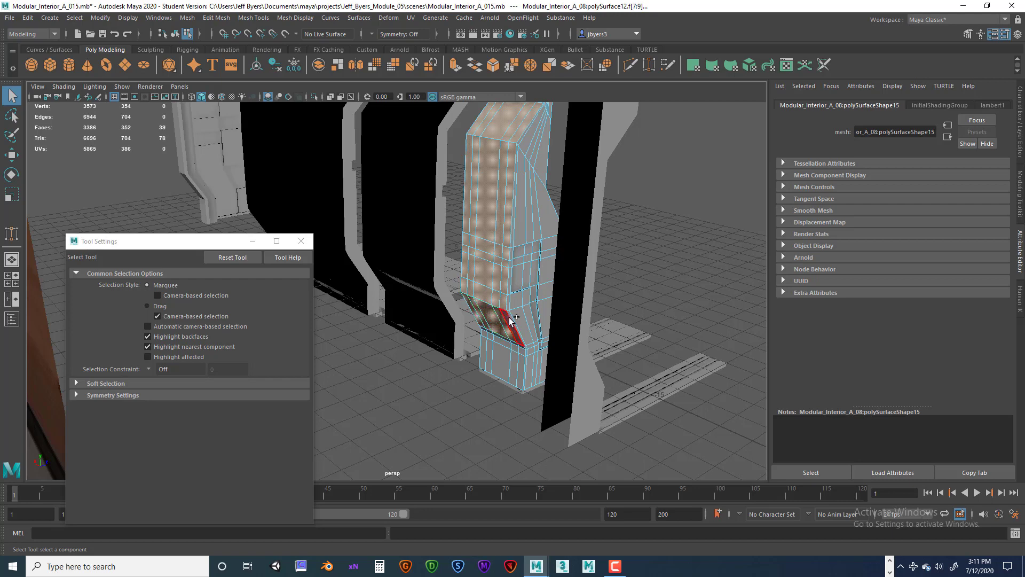
{"action": "left_click_drag", "start_coordinate": [532, 284], "coordinate": [536, 194], "text": "alt"}
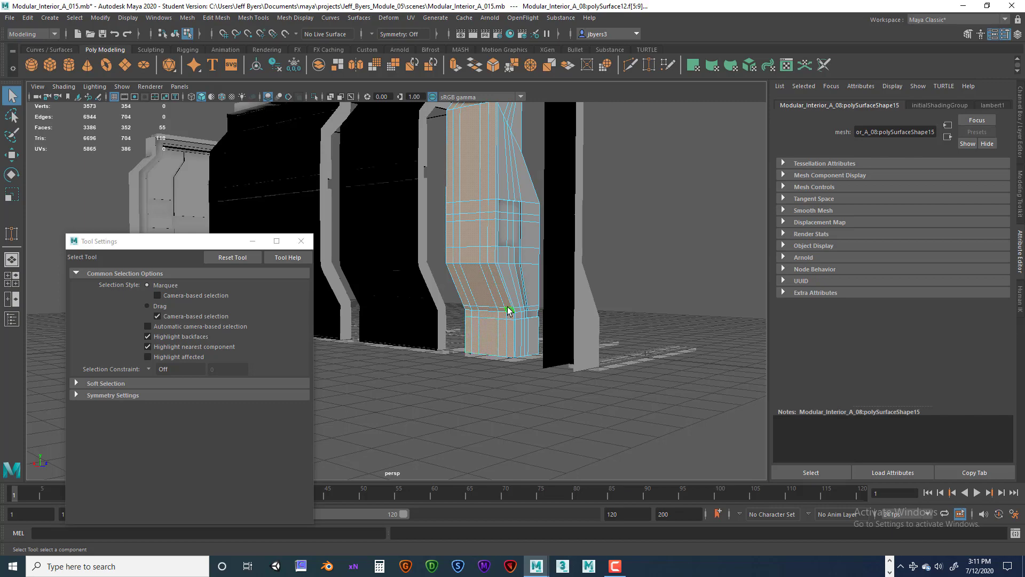
{"action": "scroll", "coordinate": [504, 310], "scroll_direction": "down", "scroll_amount": 3}
{"action": "left_click_drag", "start_coordinate": [499, 310], "coordinate": [369, 336], "text": "alt"}
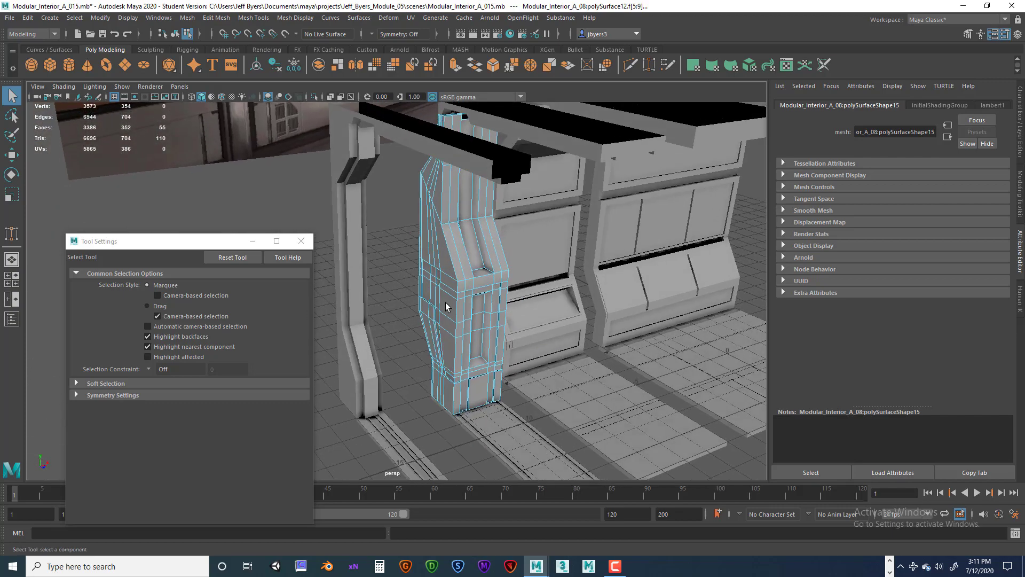
{"action": "key", "text": "4"}
{"action": "mouse_move", "coordinate": [493, 325]}
{"action": "left_mouse_down", "text": "alt"}
{"action": "mouse_move", "coordinate": [411, 354]}
{"action": "mouse_move", "coordinate": [389, 320]}
{"action": "mouse_move", "coordinate": [495, 357]}
{"action": "mouse_move", "coordinate": [483, 354]}
{"action": "mouse_move", "coordinate": [448, 235]}
{"action": "mouse_move", "coordinate": [501, 243]}
{"action": "mouse_move", "coordinate": [530, 144]}
{"action": "mouse_move", "coordinate": [516, 169]}
{"action": "mouse_move", "coordinate": [498, 160]}
{"action": "mouse_move", "coordinate": [572, 190]}
{"action": "mouse_move", "coordinate": [579, 209]}
{"action": "mouse_move", "coordinate": [572, 176]}
{"action": "mouse_move", "coordinate": [590, 257]}
{"action": "mouse_move", "coordinate": [597, 227]}
{"action": "left_mouse_up", "text": "alt"}
{"action": "key", "text": "5"}
{"action": "middle_click_drag", "start_coordinate": [598, 226], "coordinate": [529, 331], "text": "alt"}
{"action": "left_click_drag", "start_coordinate": [528, 331], "coordinate": [613, 312], "text": "alt"}
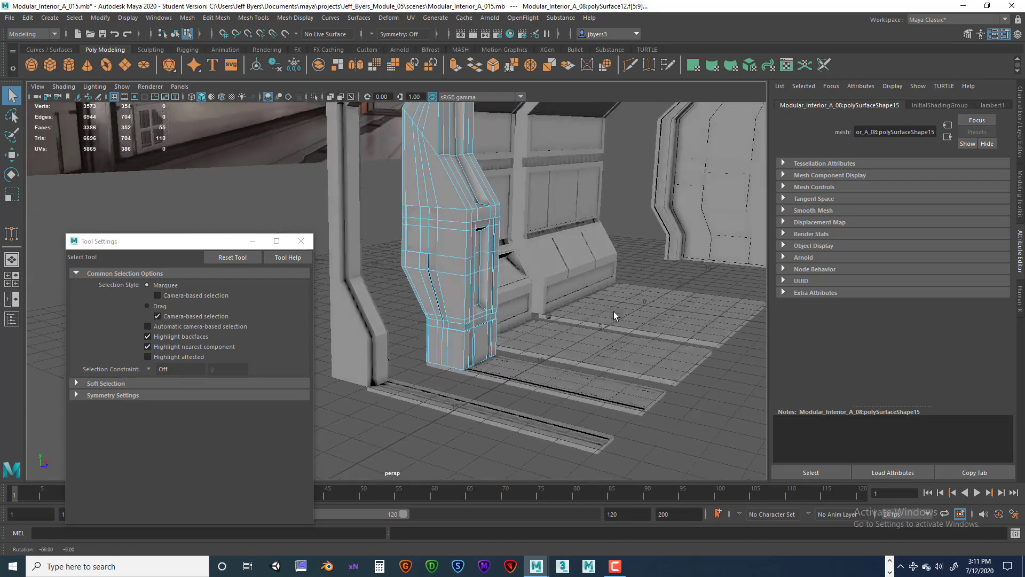
{"action": "middle_click_drag", "start_coordinate": [494, 273], "coordinate": [521, 377], "text": "alt"}
{"action": "mouse_move", "coordinate": [521, 377]}
{"action": "left_mouse_down", "text": "alt"}
{"action": "mouse_move", "coordinate": [402, 318]}
{"action": "mouse_move", "coordinate": [623, 328]}
{"action": "mouse_move", "coordinate": [546, 313]}
{"action": "mouse_move", "coordinate": [542, 322]}
{"action": "mouse_move", "coordinate": [531, 236]}
{"action": "mouse_move", "coordinate": [541, 249]}
{"action": "left_mouse_up", "text": "alt"}
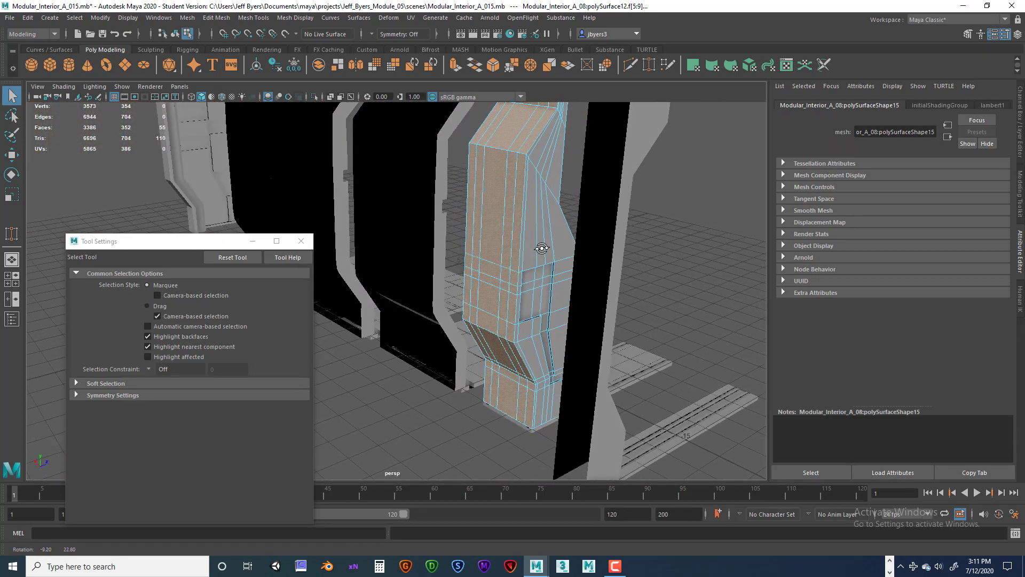
{"action": "key", "text": "Delete"}
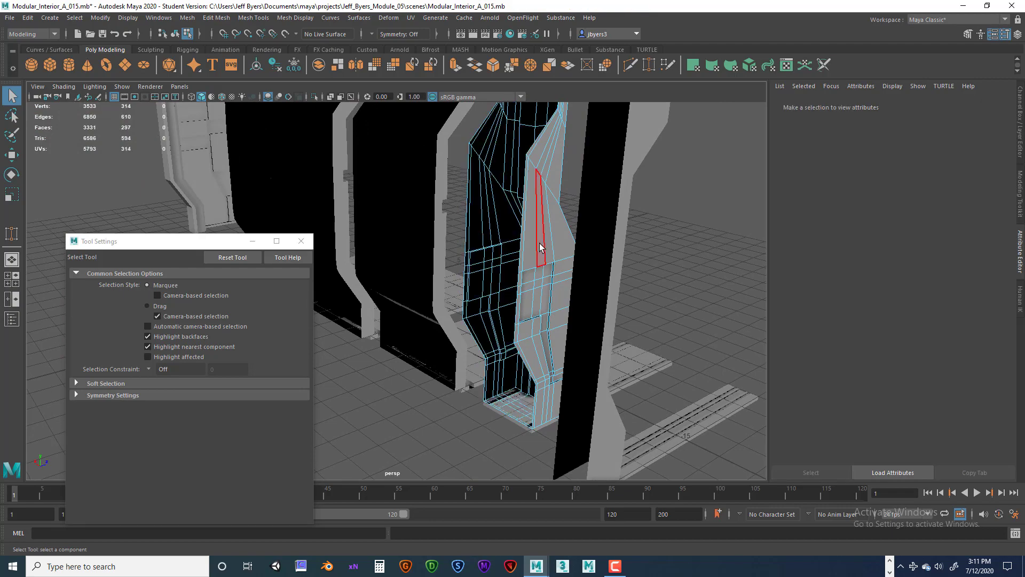
- Examine the opened back of the narrow wall frame along its full height and from several angles
{"action": "left_click_drag", "start_coordinate": [524, 264], "coordinate": [540, 262], "text": "alt"}
{"action": "scroll", "coordinate": [541, 263], "scroll_direction": "up", "scroll_amount": 5}
{"action": "scroll", "coordinate": [539, 260], "scroll_direction": "down", "scroll_amount": 5}
{"action": "scroll", "coordinate": [540, 259], "scroll_direction": "up", "scroll_amount": 4}
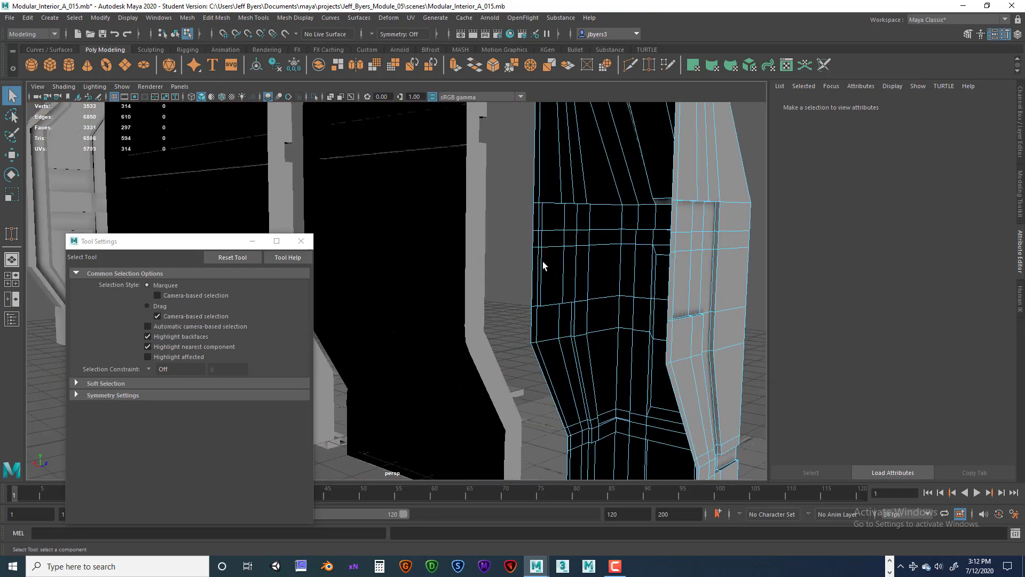
{"action": "middle_click_drag", "start_coordinate": [543, 261], "coordinate": [462, 142], "text": "alt"}
{"action": "left_click_drag", "start_coordinate": [461, 142], "coordinate": [490, 247], "text": "alt"}
{"action": "middle_click_drag", "start_coordinate": [489, 246], "coordinate": [512, 346], "text": "alt"}
{"action": "left_click_drag", "start_coordinate": [513, 345], "coordinate": [470, 286], "text": "alt"}
{"action": "middle_click_drag", "start_coordinate": [470, 286], "coordinate": [458, 296], "text": "alt"}
{"action": "left_click_drag", "start_coordinate": [458, 295], "coordinate": [456, 399], "text": "alt"}
{"action": "scroll", "coordinate": [551, 348], "scroll_direction": "down", "scroll_amount": 6}
{"action": "scroll", "coordinate": [497, 371], "scroll_direction": "up", "scroll_amount": 6}
{"action": "middle_click_drag", "start_coordinate": [497, 372], "coordinate": [555, 357], "text": "alt"}
{"action": "left_click_drag", "start_coordinate": [555, 357], "coordinate": [510, 377], "text": "alt"}
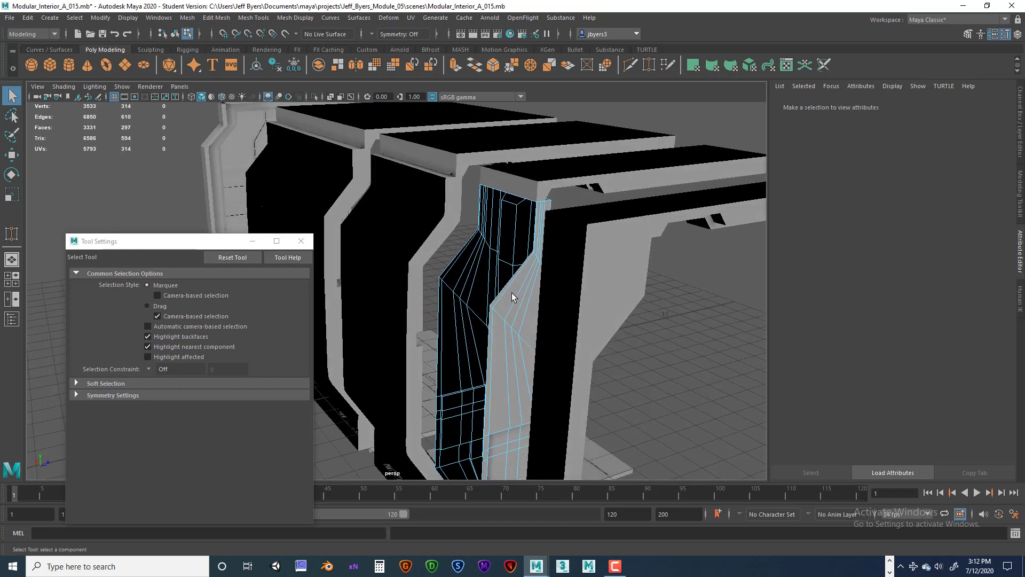
{"action": "left_click_drag", "start_coordinate": [513, 297], "coordinate": [569, 302], "text": "alt"}
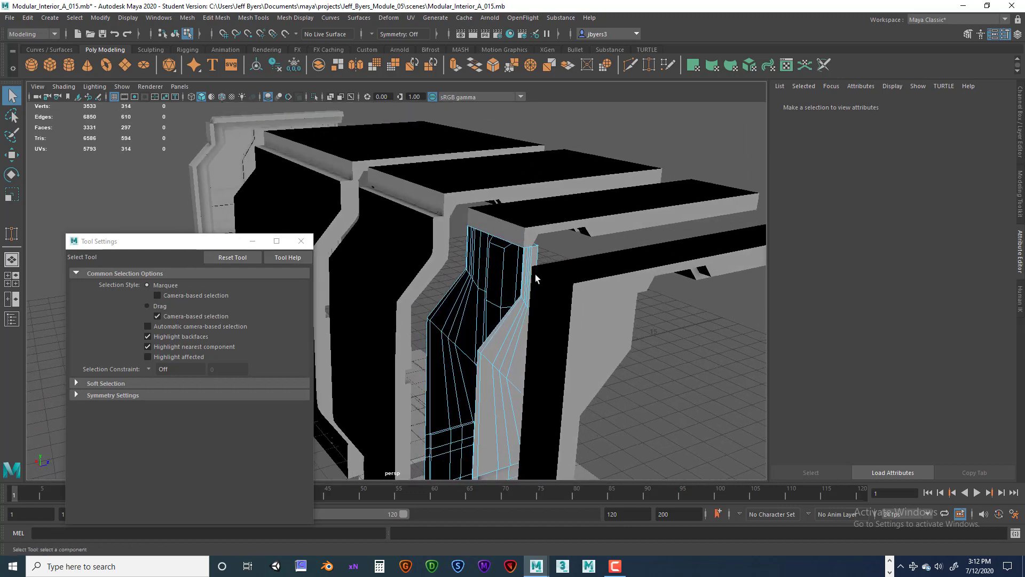
- Select the open border edge loop at the back of the narrow wall frame and convert it to vertices
{"action": "right_click", "coordinate": [524, 258]}
{"action": "right_click_drag", "start_coordinate": [485, 259], "coordinate": [486, 259]}
{"action": "scroll", "coordinate": [495, 257], "scroll_direction": "up", "scroll_amount": 2}
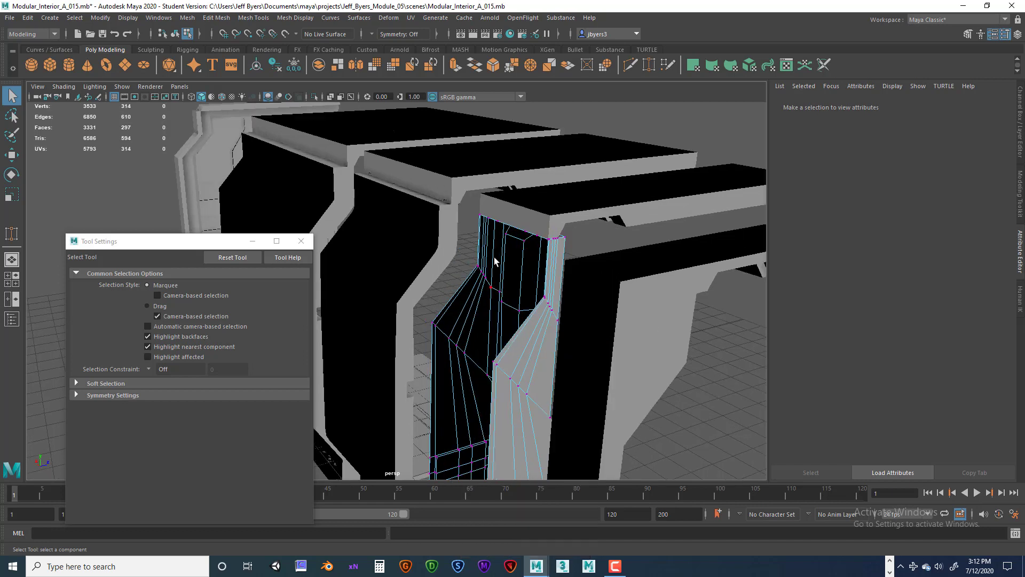
{"action": "right_click_drag", "start_coordinate": [522, 226], "coordinate": [521, 198]}
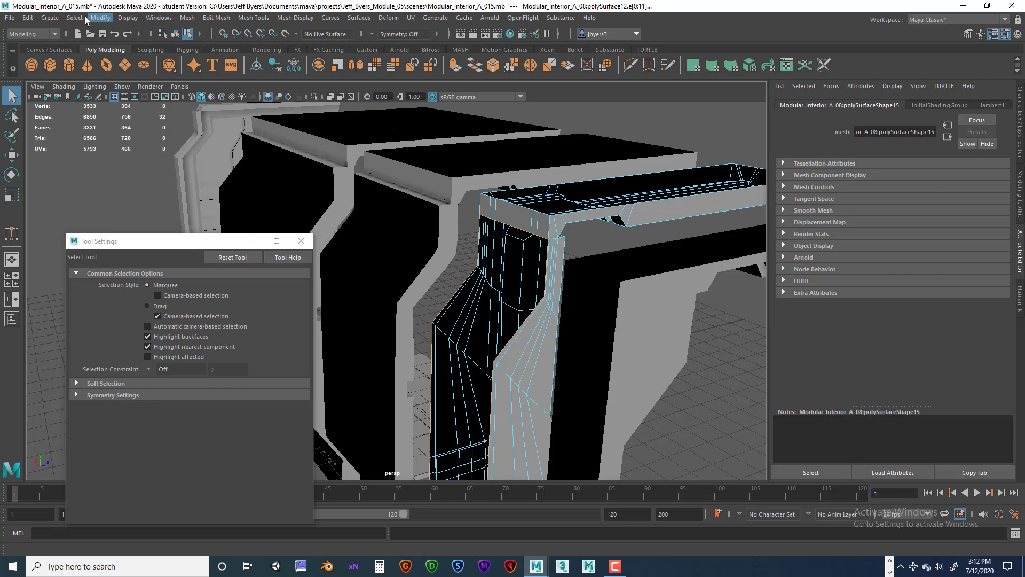
{"action": "left_click", "coordinate": [75, 17]}
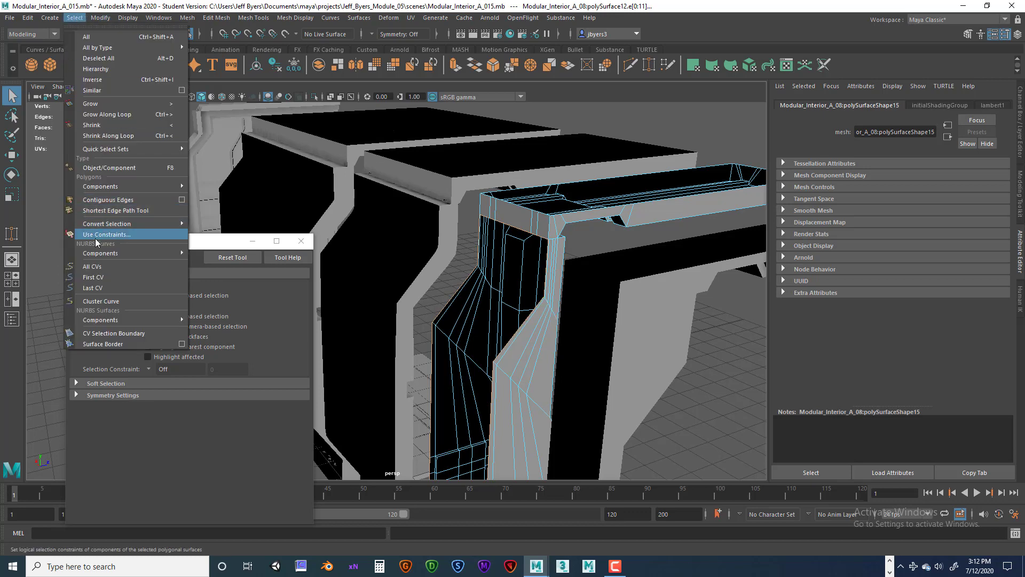
{"action": "mouse_move", "coordinate": [114, 223]}
{"action": "left_click", "coordinate": [214, 223]}
- Flatten the frame's border vertices onto one vertical plane with grid snapping, and pull the flattened back toward the frame without snapping
{"action": "scroll", "coordinate": [520, 241], "scroll_direction": "down", "scroll_amount": 2}
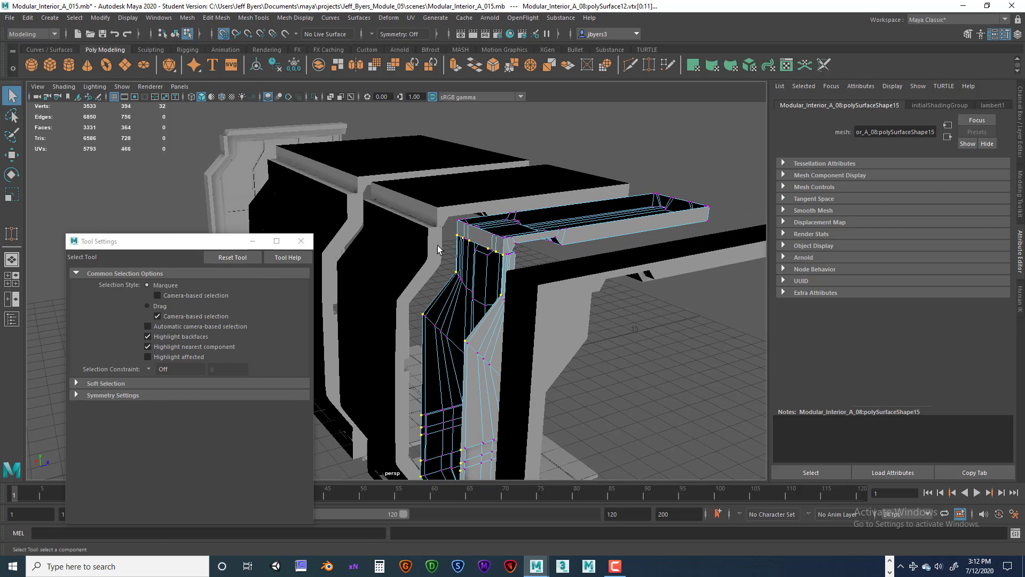
{"action": "scroll", "coordinate": [538, 381], "scroll_direction": "down", "scroll_amount": 3}
{"action": "key", "text": "w"}
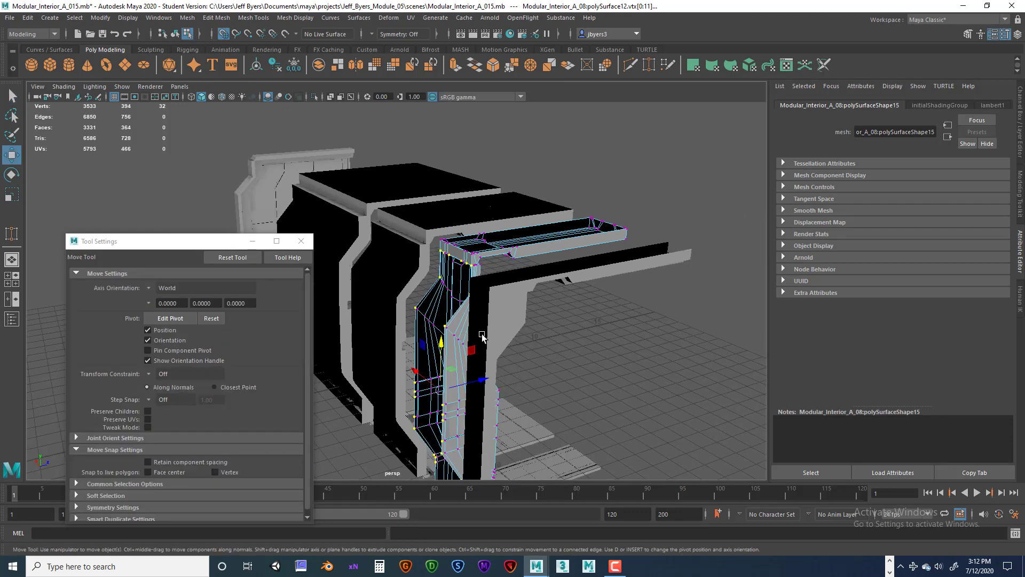
{"action": "middle_click_drag", "start_coordinate": [481, 325], "coordinate": [480, 278], "text": "alt"}
{"action": "left_click_drag", "start_coordinate": [481, 334], "coordinate": [408, 346]}
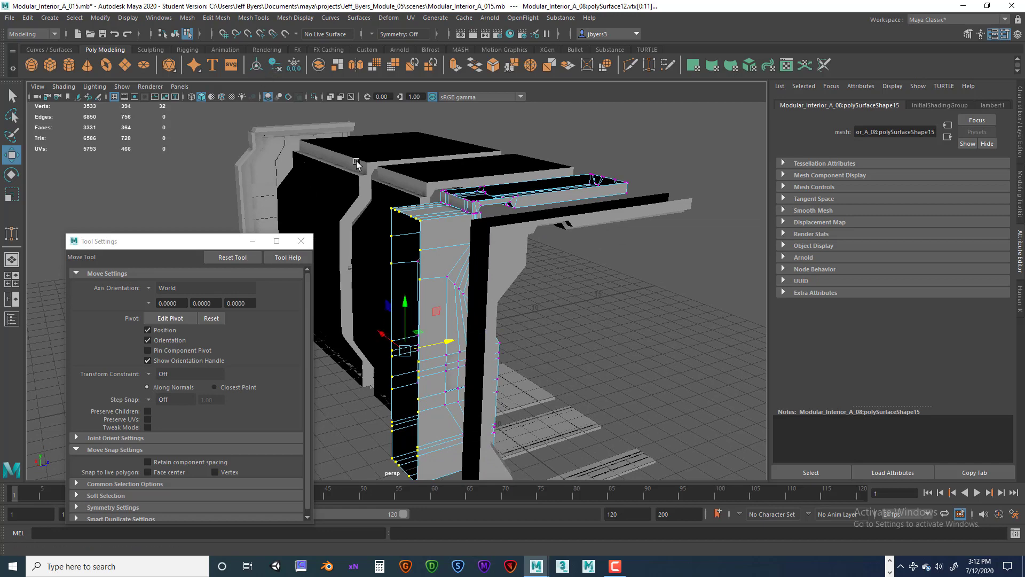
{"action": "left_click_drag", "start_coordinate": [448, 341], "coordinate": [504, 317]}
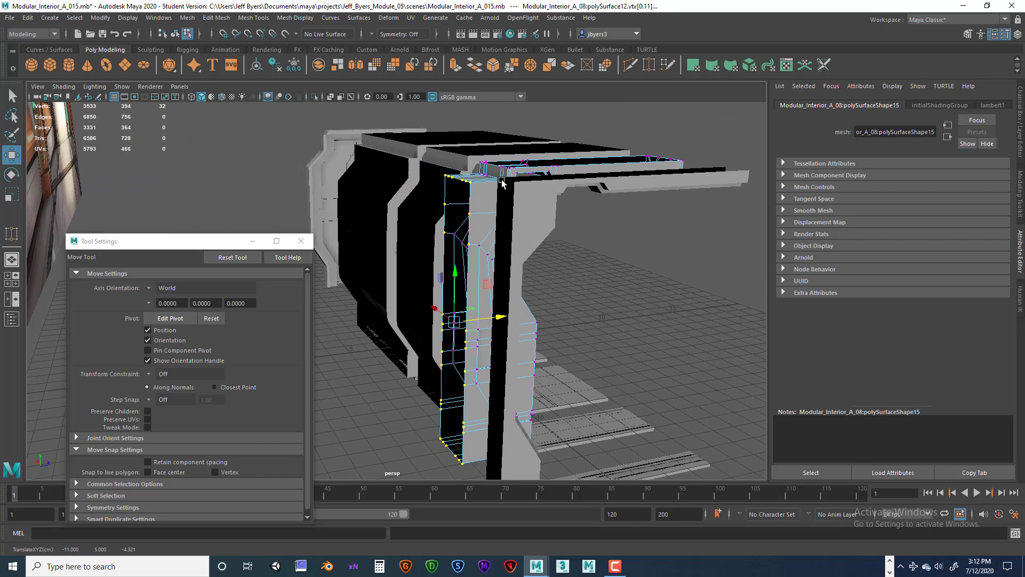
- Select the outer back border edge loop of the neighbouring wall panel in edge mode
{"action": "left_click_drag", "start_coordinate": [518, 274], "coordinate": [512, 301], "text": "alt"}
{"action": "left_click_drag", "start_coordinate": [520, 261], "coordinate": [481, 241], "text": "alt"}
{"action": "right_click_drag", "start_coordinate": [472, 193], "coordinate": [444, 258]}
{"action": "left_click_drag", "start_coordinate": [453, 267], "coordinate": [450, 328], "text": "alt"}
{"action": "right_click_drag", "start_coordinate": [451, 327], "coordinate": [475, 297], "text": "alt"}
{"action": "middle_click_drag", "start_coordinate": [475, 297], "coordinate": [470, 229], "text": "alt"}
{"action": "left_click_drag", "start_coordinate": [470, 228], "coordinate": [486, 234], "text": "alt"}
{"action": "right_click_drag", "start_coordinate": [479, 228], "coordinate": [484, 198]}
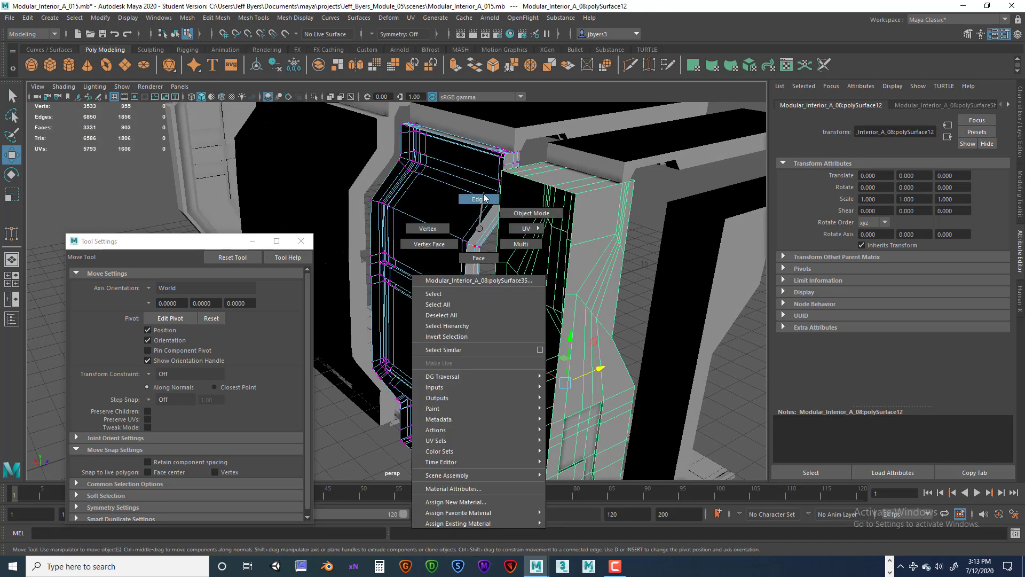
{"action": "double_click", "coordinate": [485, 221]}
{"action": "left_click_drag", "start_coordinate": [491, 222], "coordinate": [486, 225], "text": "alt"}
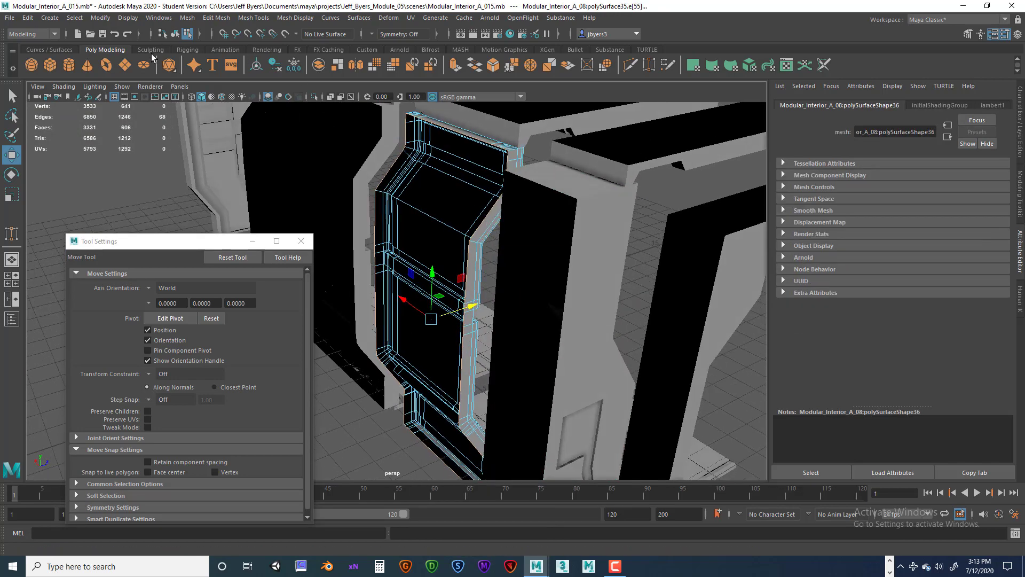
- Convert the wall panel's border loop to vertices and move the Tool Settings window clear of the panel
{"action": "left_click", "coordinate": [83, 22]}
{"action": "mouse_move", "coordinate": [102, 253]}
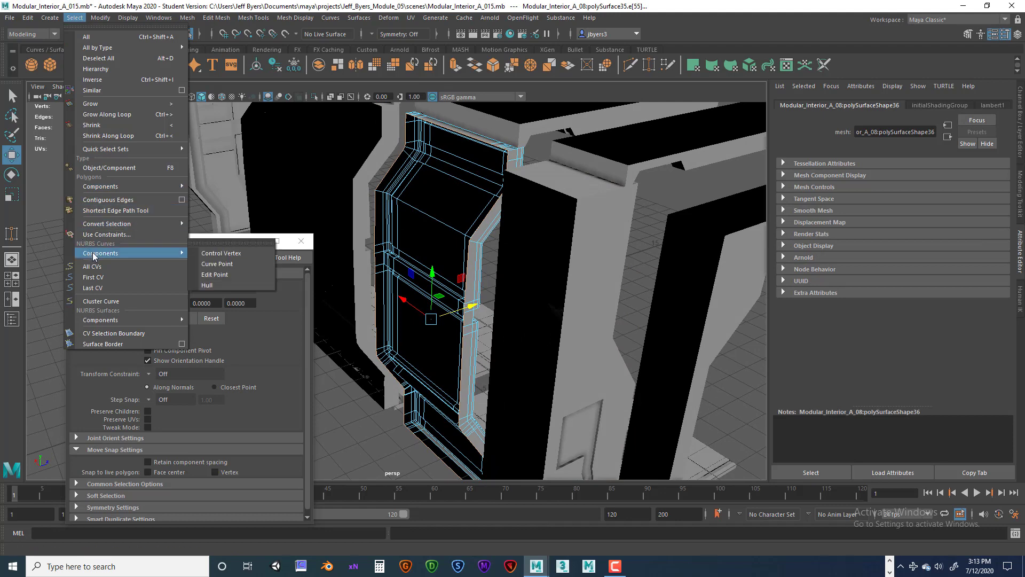
{"action": "mouse_move", "coordinate": [102, 224]}
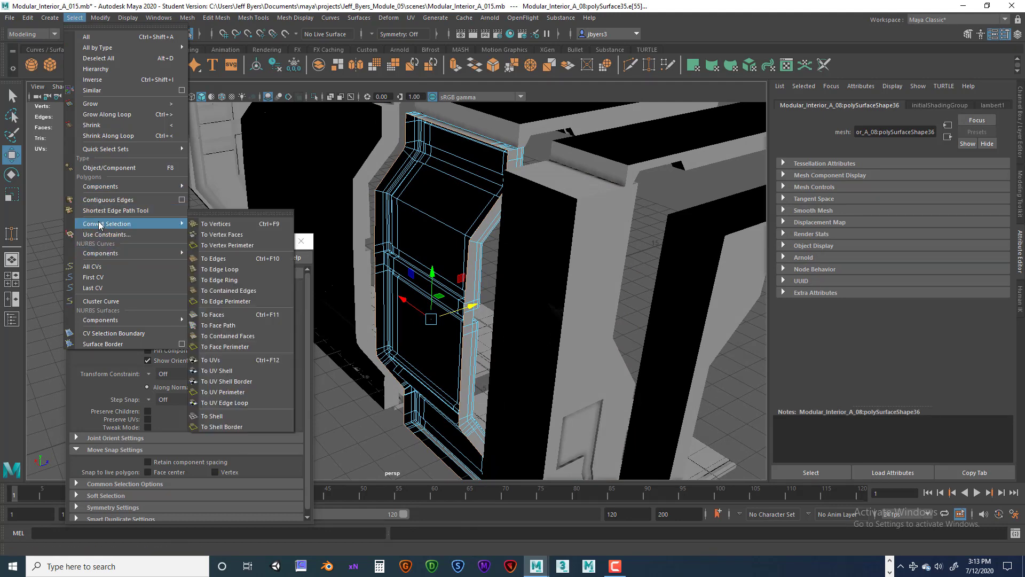
{"action": "left_click", "coordinate": [213, 224]}
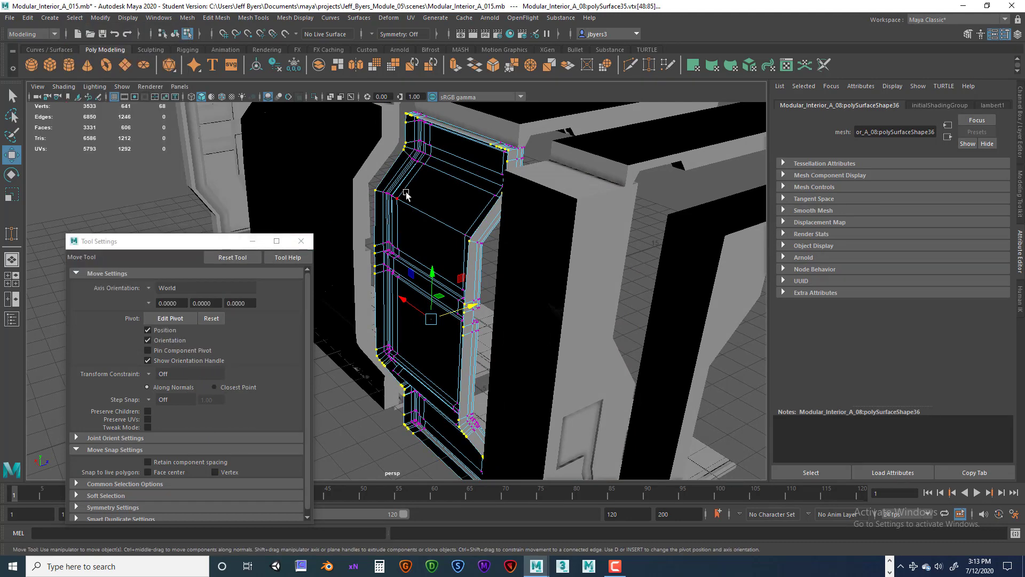
{"action": "left_click_drag", "start_coordinate": [202, 245], "coordinate": [137, 233]}
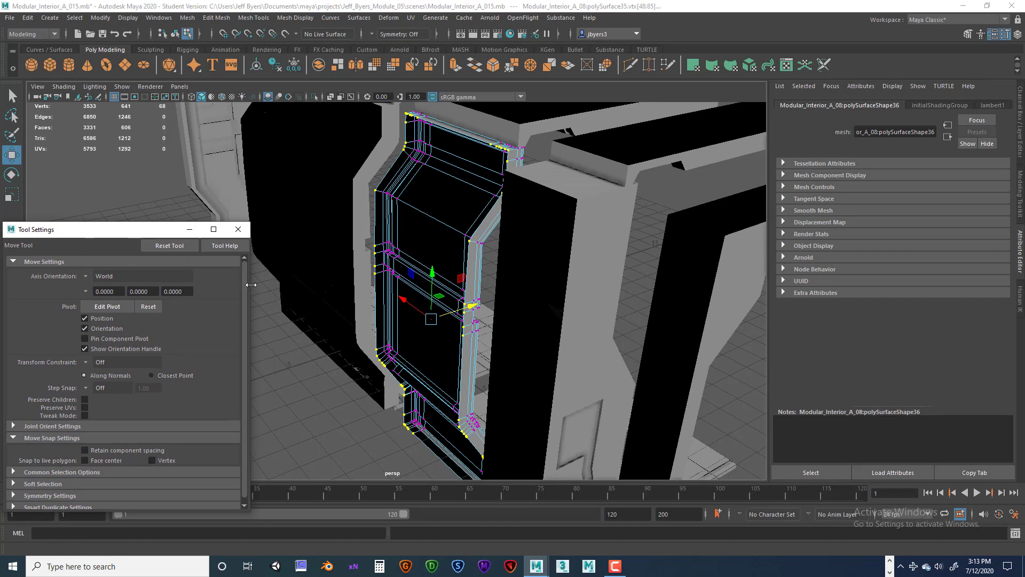
{"action": "left_click_drag", "start_coordinate": [129, 233], "coordinate": [150, 167]}
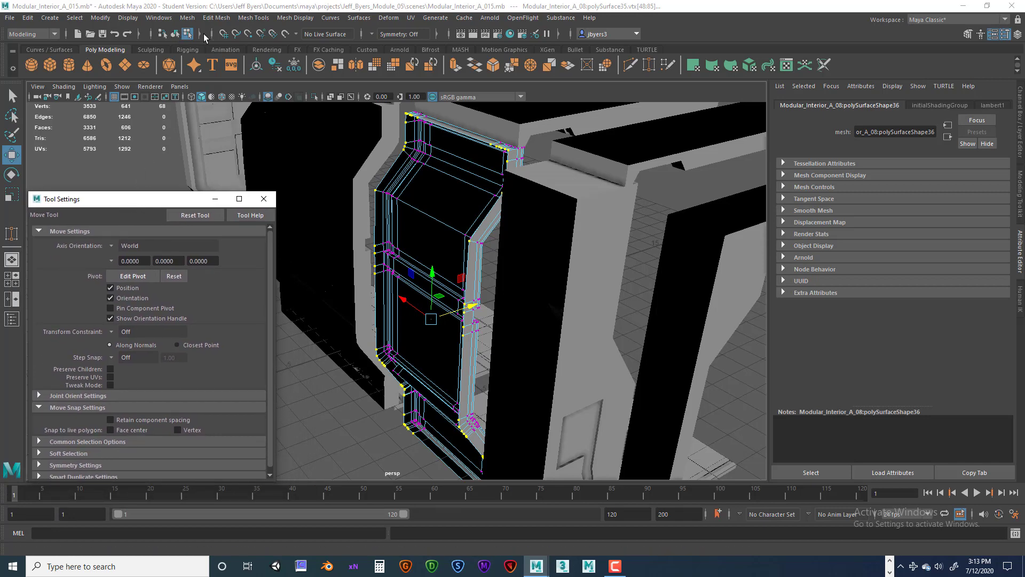
- Flatten the wall panel's back border vertices onto one vertical plane with grid snapping, and pull the flattened back toward the panel without snapping
{"action": "left_click", "coordinate": [225, 33]}
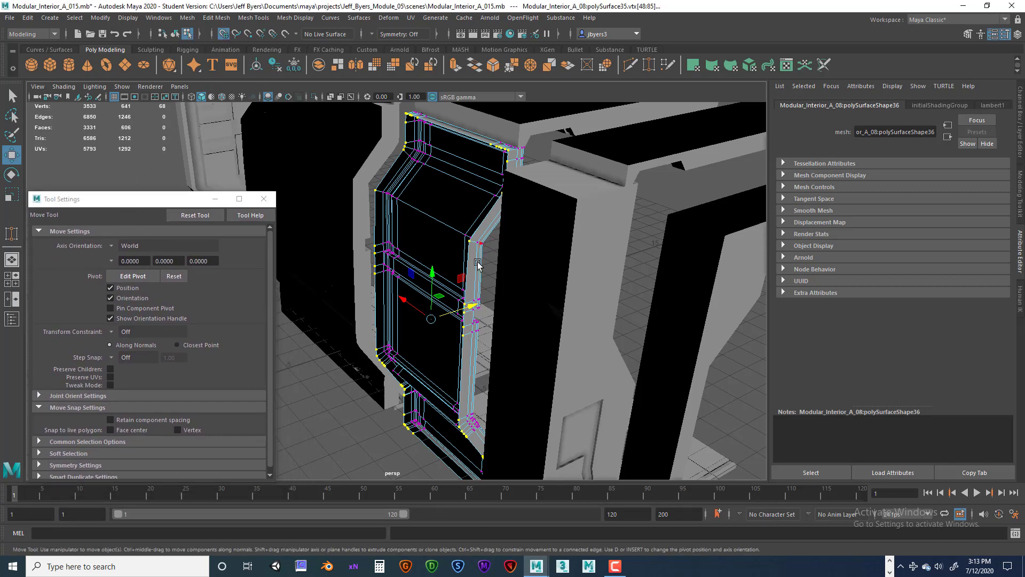
{"action": "left_click_drag", "start_coordinate": [477, 305], "coordinate": [357, 331]}
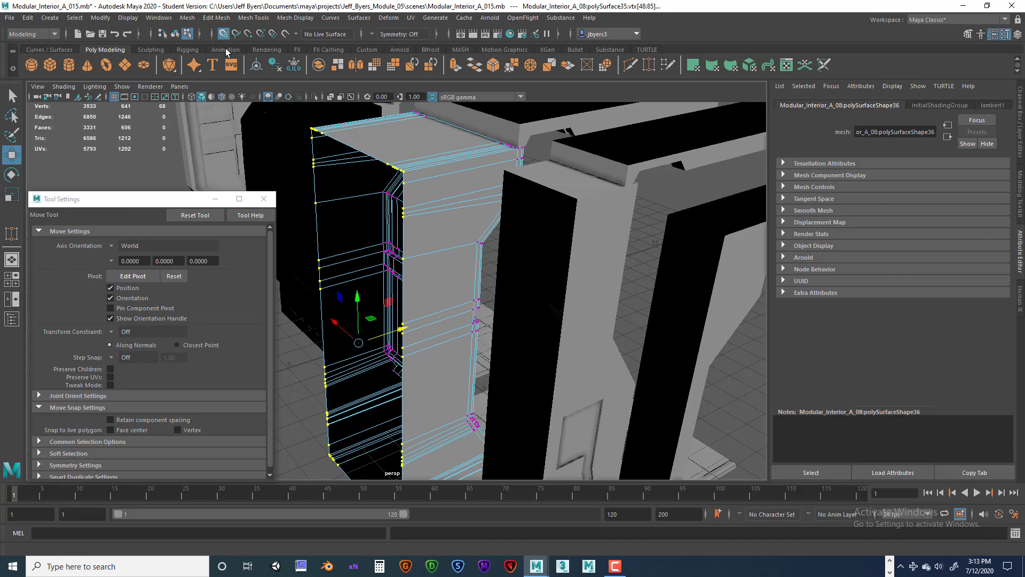
{"action": "left_click_drag", "start_coordinate": [413, 331], "coordinate": [416, 328]}
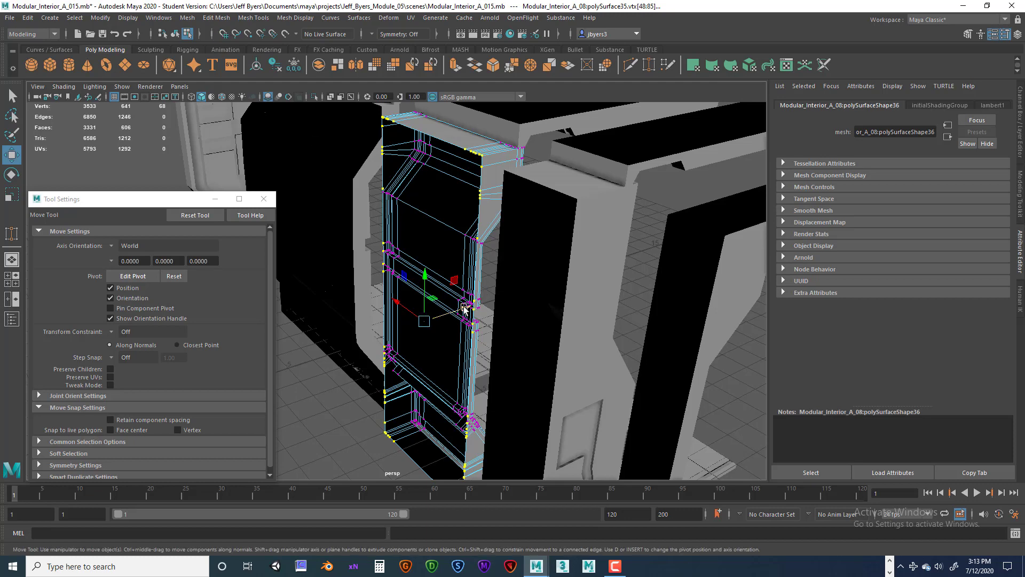
{"action": "left_click_drag", "start_coordinate": [464, 309], "coordinate": [457, 280]}
{"action": "left_click", "coordinate": [568, 350]}
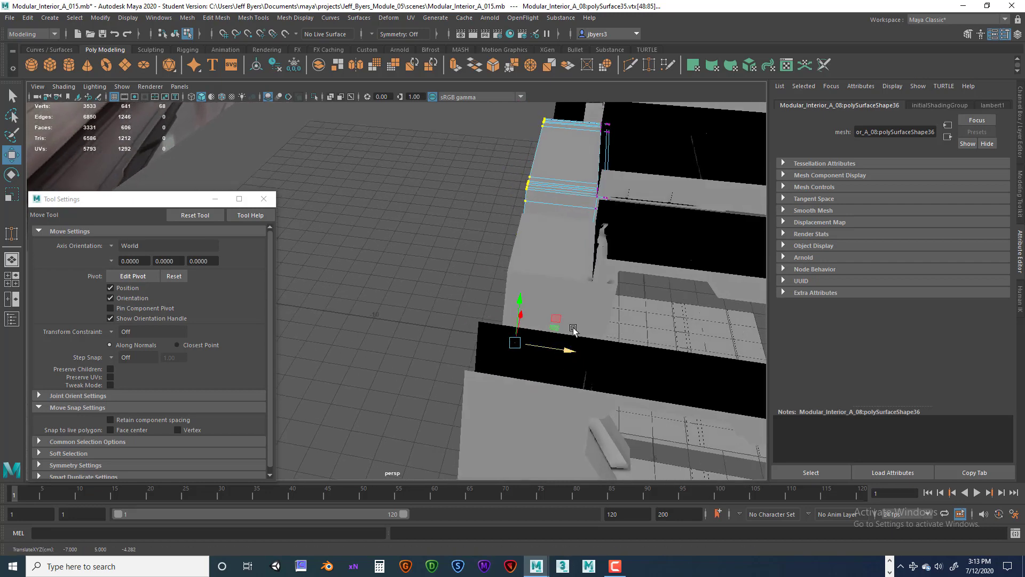
- Select the outer back border edge loop of the wide wall panel in edge mode
{"action": "left_click_drag", "start_coordinate": [573, 329], "coordinate": [531, 192], "text": "alt"}
{"action": "right_click_drag", "start_coordinate": [527, 186], "coordinate": [490, 271]}
{"action": "right_click", "coordinate": [508, 204]}
{"action": "left_click_drag", "start_coordinate": [529, 235], "coordinate": [593, 211], "text": "alt"}
{"action": "middle_click_drag", "start_coordinate": [592, 212], "coordinate": [558, 202], "text": "alt"}
{"action": "left_click_drag", "start_coordinate": [558, 203], "coordinate": [529, 244], "text": "alt"}
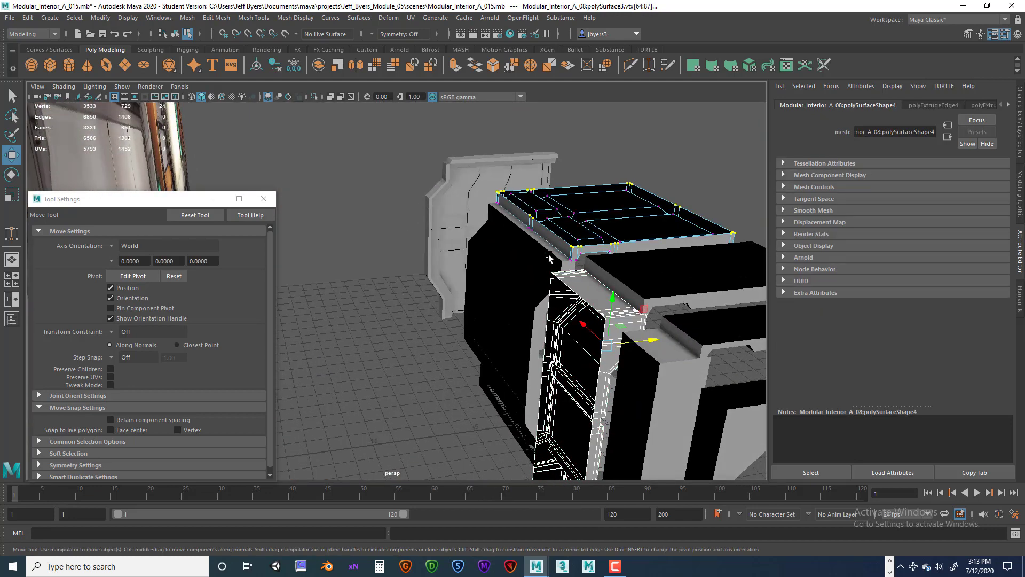
{"action": "left_click", "coordinate": [550, 256], "text": "shift"}
{"action": "right_click", "coordinate": [534, 242]}
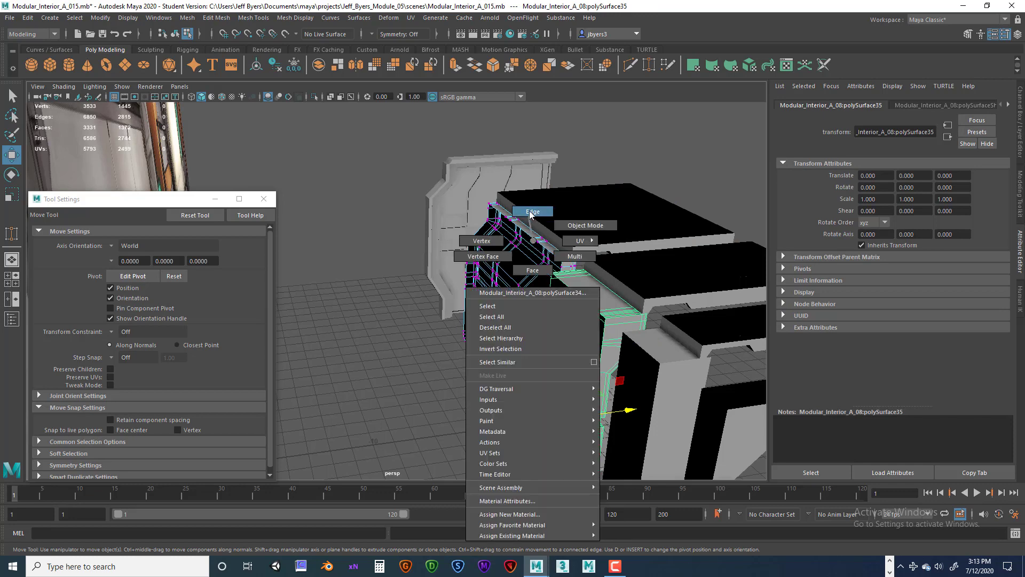
{"action": "left_click", "coordinate": [531, 213]}
{"action": "scroll", "coordinate": [539, 234], "scroll_direction": "up", "scroll_amount": 4}
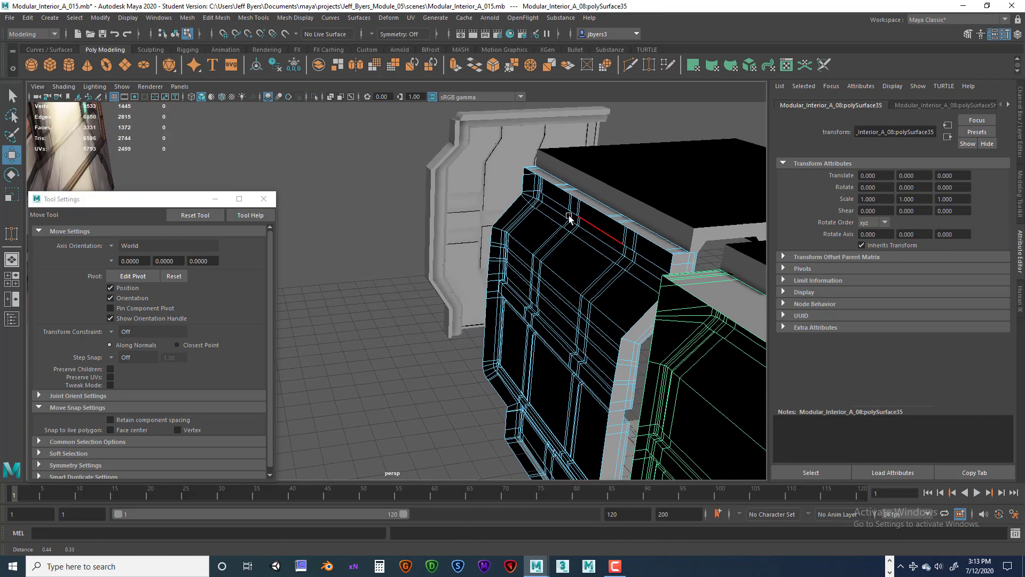
{"action": "left_click_drag", "start_coordinate": [570, 216], "coordinate": [564, 232], "text": "alt"}
{"action": "left_click", "coordinate": [590, 207]}
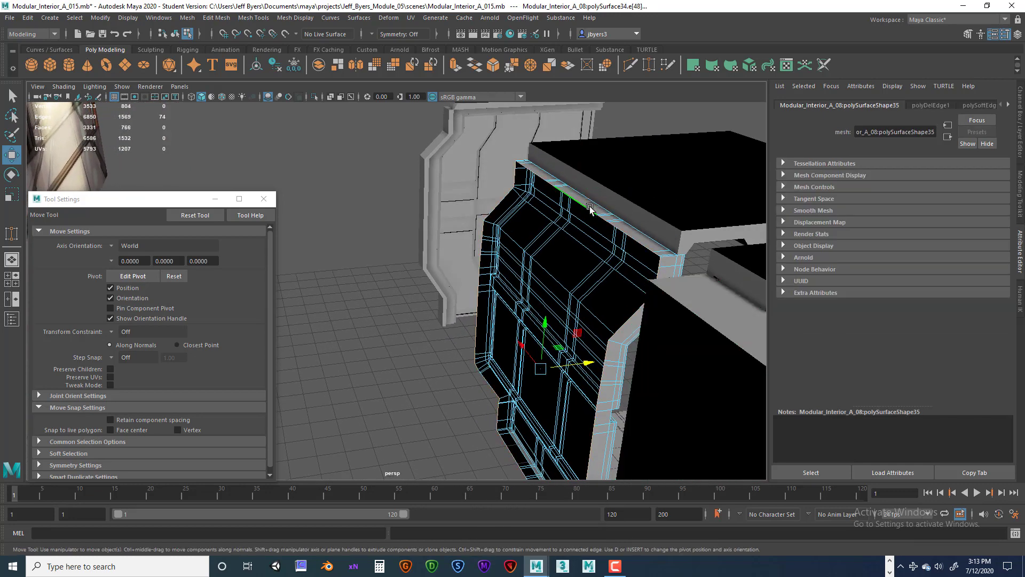
- Convert the wide wall panel's border loop to vertices and flatten them onto one vertical plane close behind the panel
{"action": "left_click", "coordinate": [81, 20]}
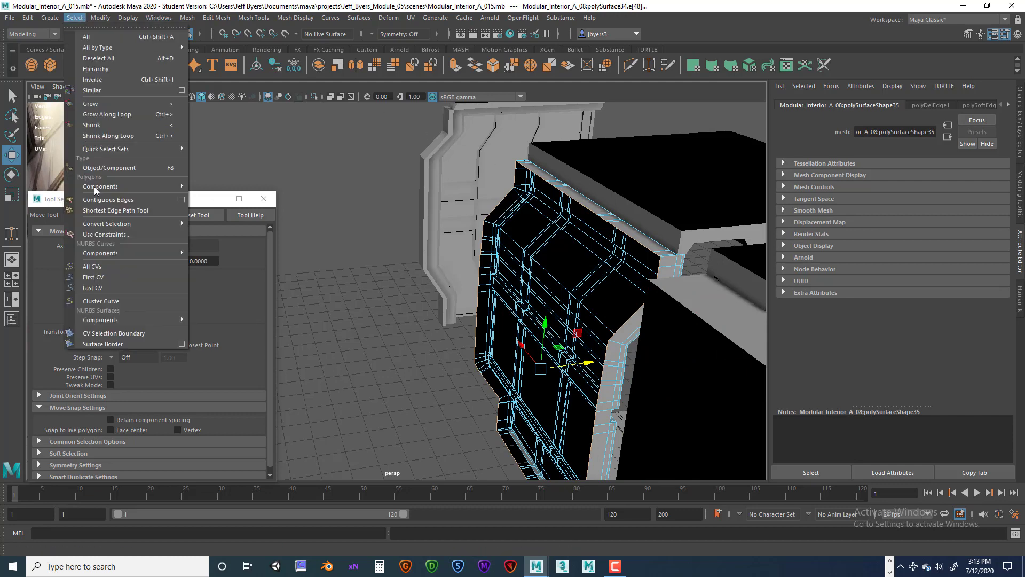
{"action": "mouse_move", "coordinate": [114, 224]}
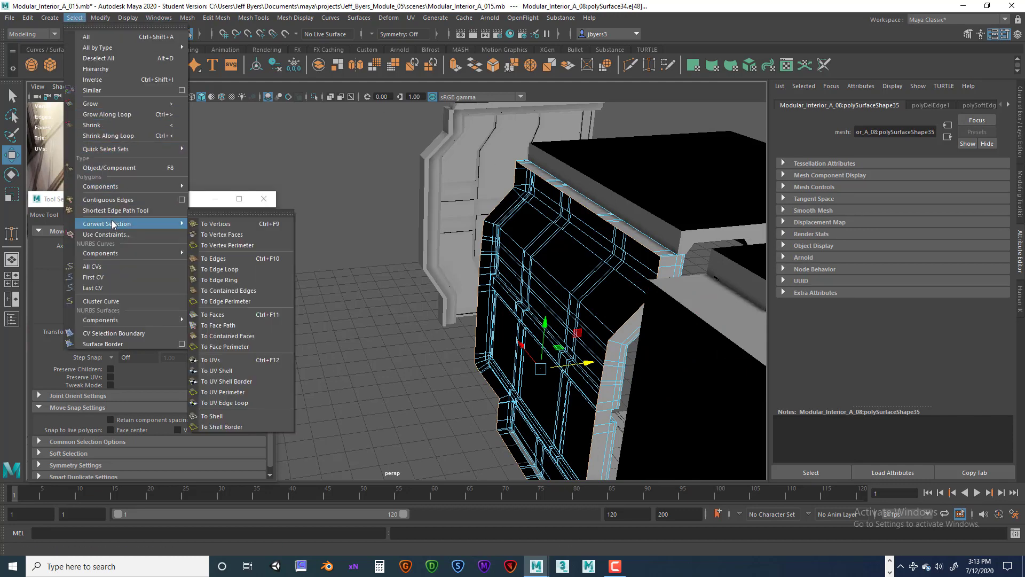
{"action": "left_click", "coordinate": [230, 225]}
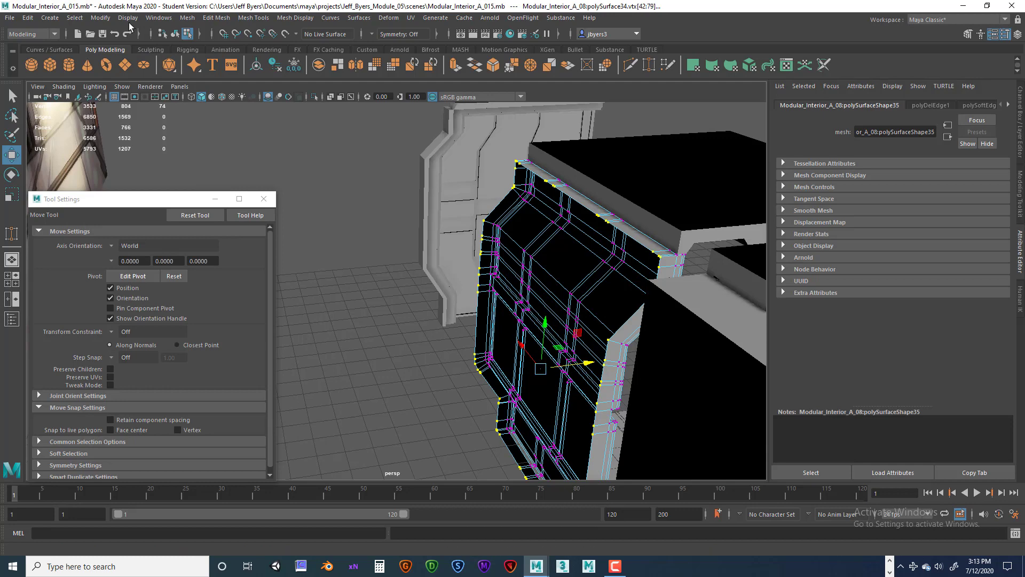
{"action": "left_click_drag", "start_coordinate": [588, 376], "coordinate": [555, 355]}
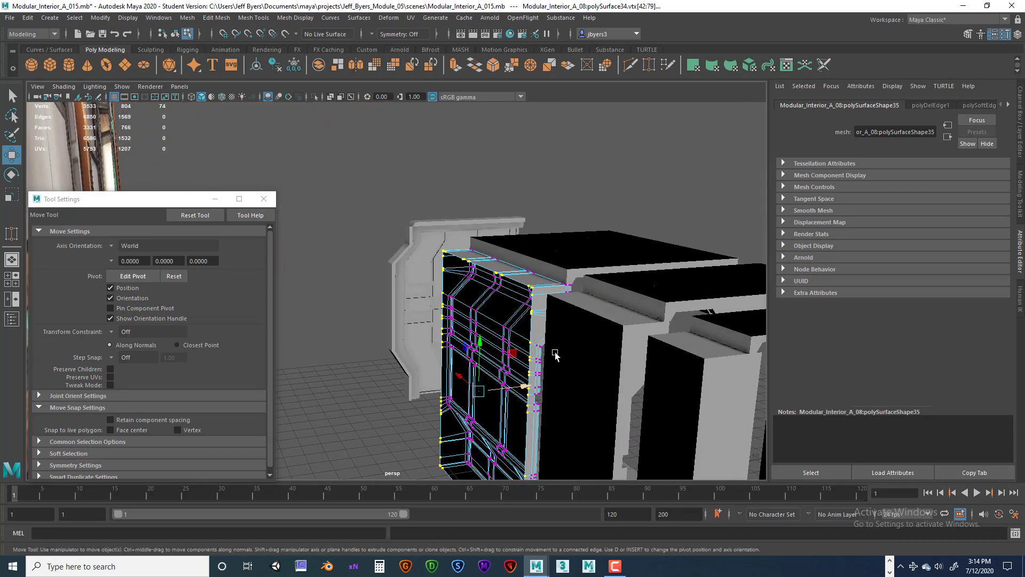
- Leave component editing on the wide wall panel and clear the selection
{"action": "right_click", "coordinate": [492, 255]}
{"action": "right_click_drag", "start_coordinate": [479, 318], "coordinate": [480, 320]}
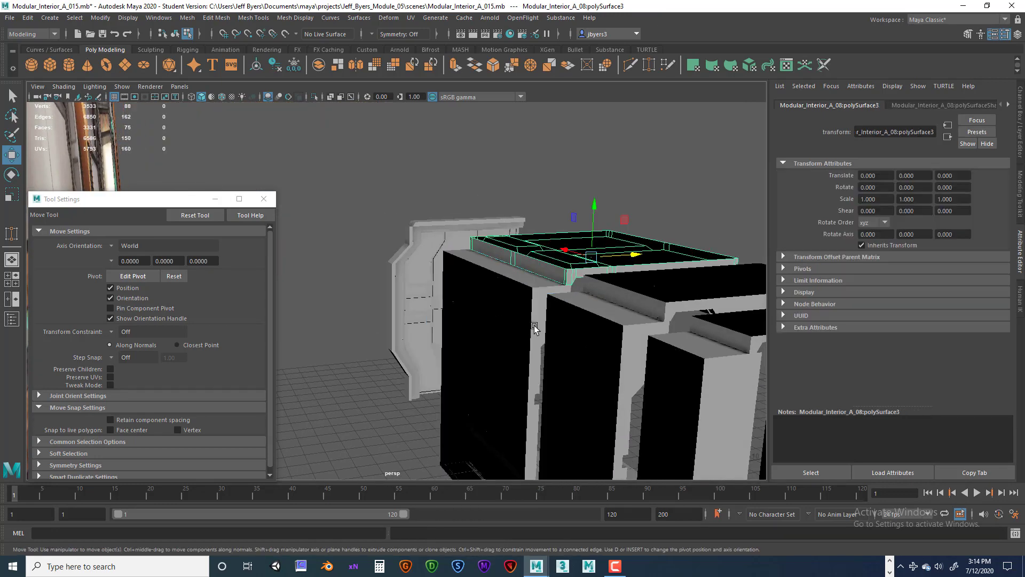
{"action": "scroll", "coordinate": [535, 325], "scroll_direction": "down", "scroll_amount": 4}
{"action": "left_click", "coordinate": [611, 222]}
- Inspect the wall, floor and ceiling modules from the front and the open end, and clear the selection
{"action": "left_click_drag", "start_coordinate": [602, 343], "coordinate": [523, 266], "text": "alt"}
{"action": "left_click_drag", "start_coordinate": [563, 342], "coordinate": [616, 399], "text": "alt"}
{"action": "left_click_drag", "start_coordinate": [619, 439], "coordinate": [590, 391], "text": "alt"}
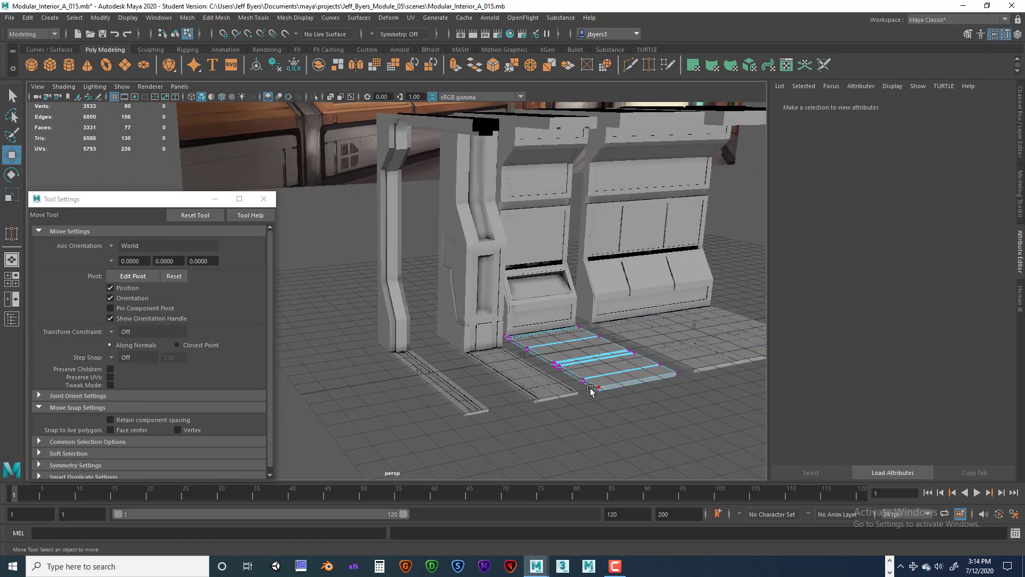
{"action": "left_click_drag", "start_coordinate": [508, 218], "coordinate": [576, 224], "text": "alt"}
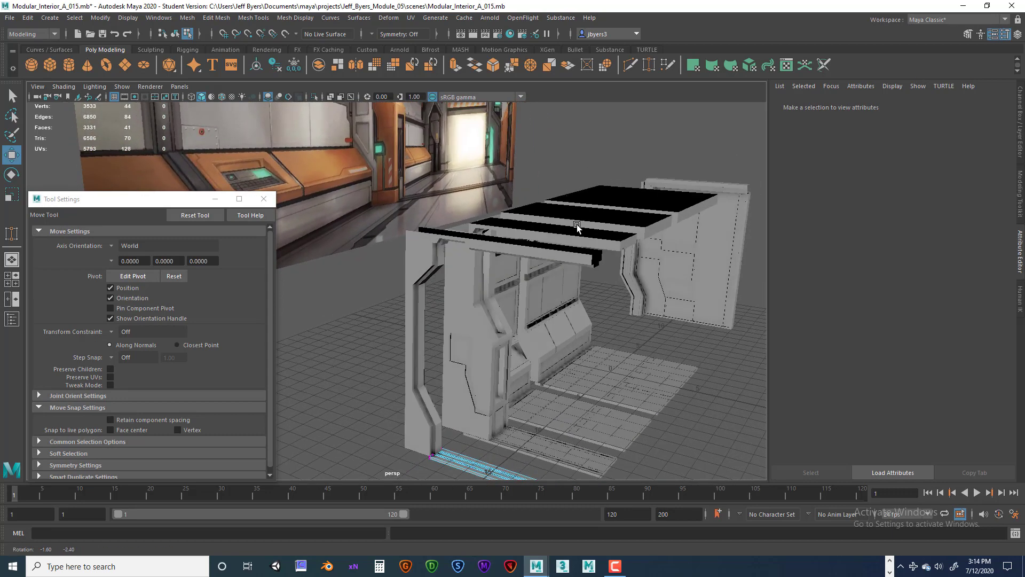
{"action": "right_click", "coordinate": [461, 260]}
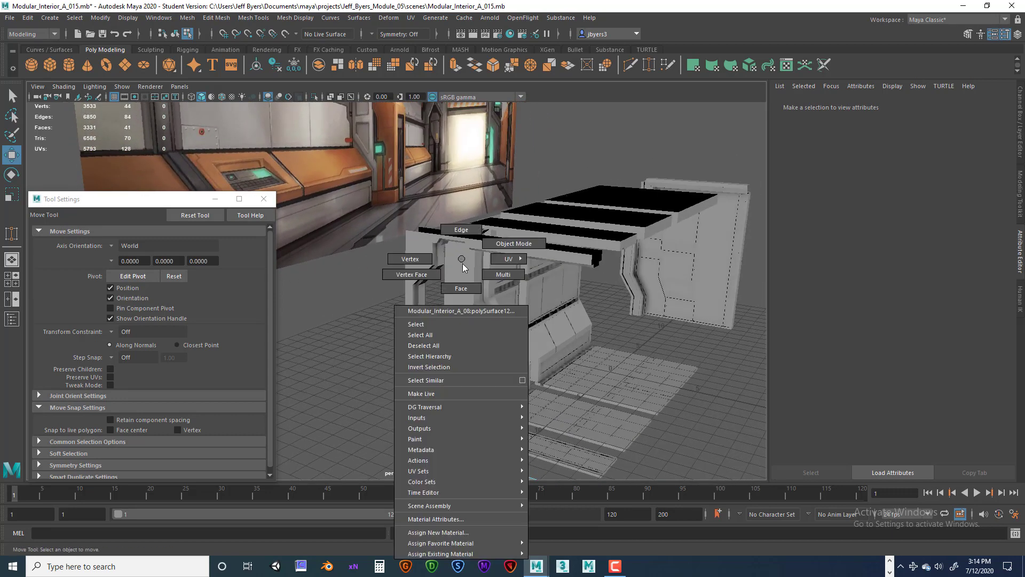
{"action": "left_click", "coordinate": [454, 324]}
{"action": "right_click", "coordinate": [552, 281]}
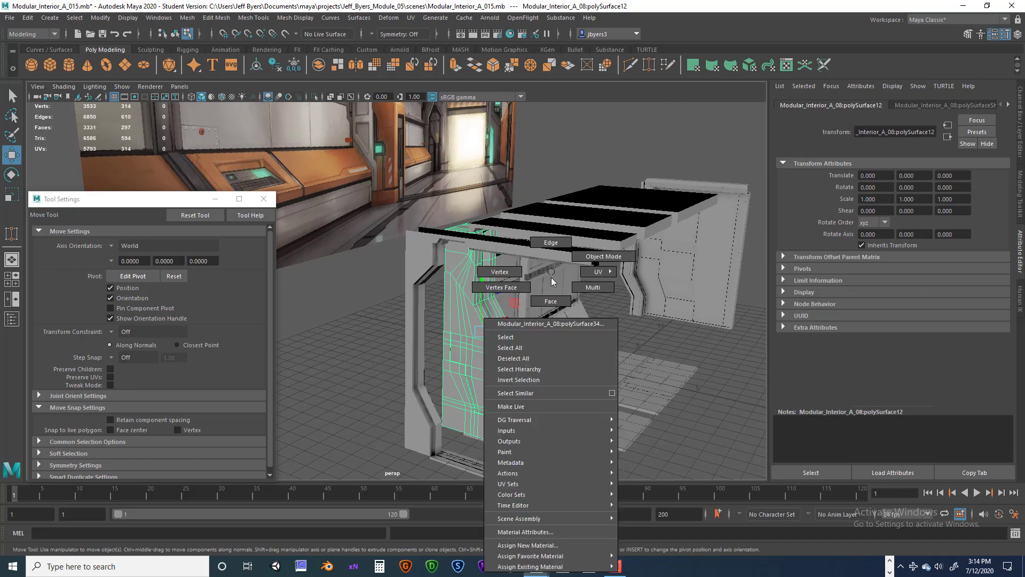
{"action": "left_click", "coordinate": [534, 340]}
{"action": "left_click", "coordinate": [609, 345]}
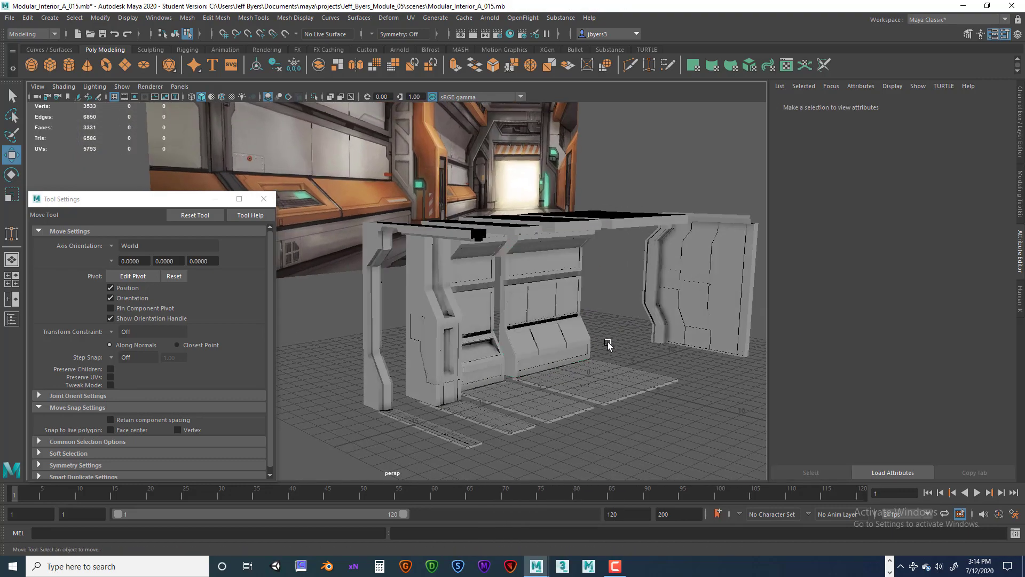